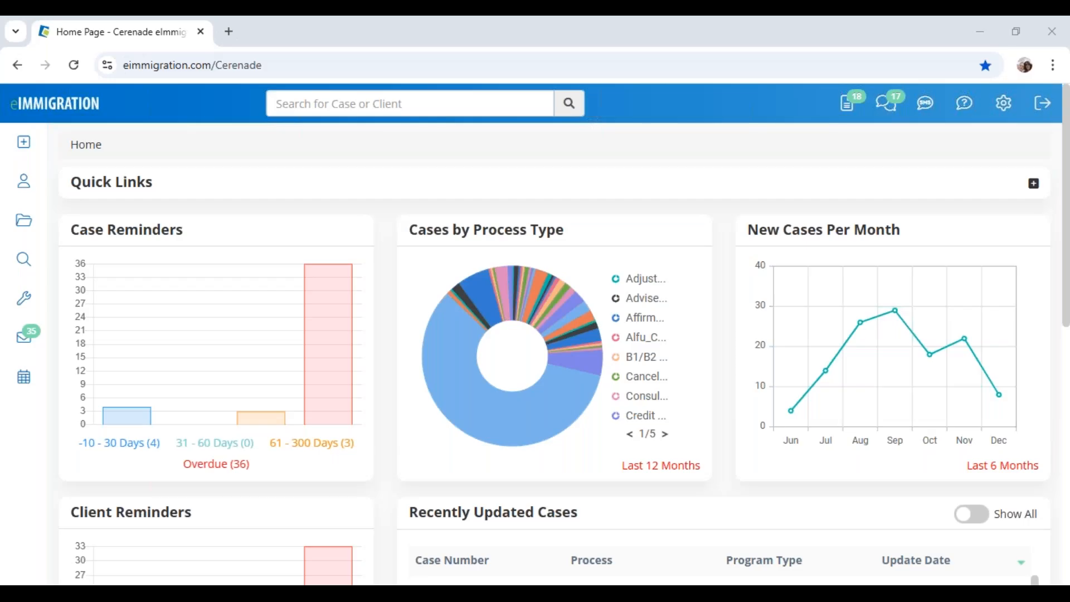
# Show the Settings dropdown with Administrative Tools, User Preferences, Change Password and Subscription Details
pyautogui.click(967, 104)
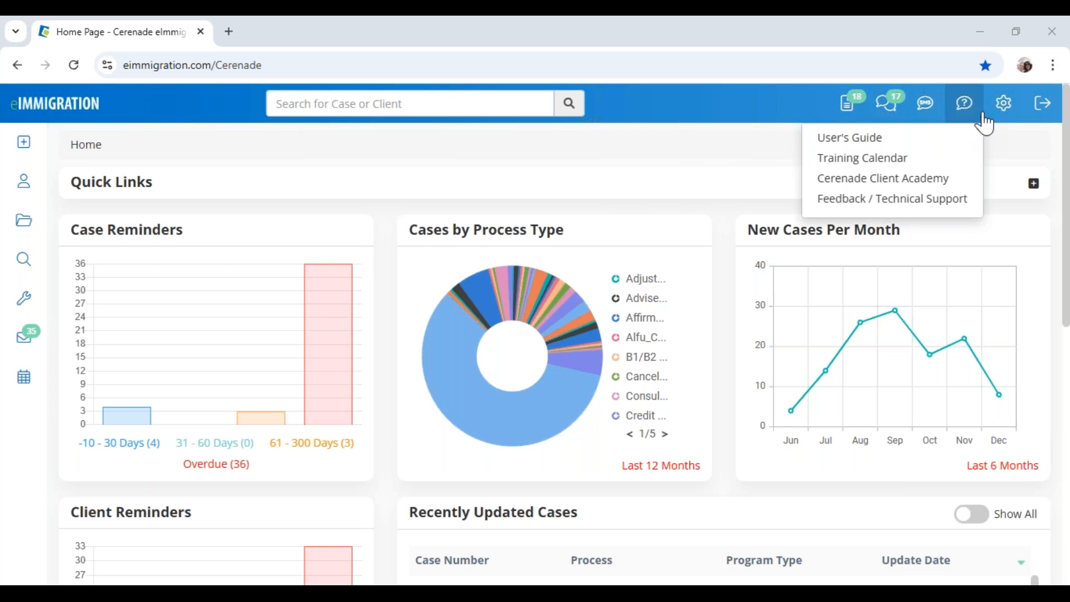
pyautogui.moveTo(1006, 109)
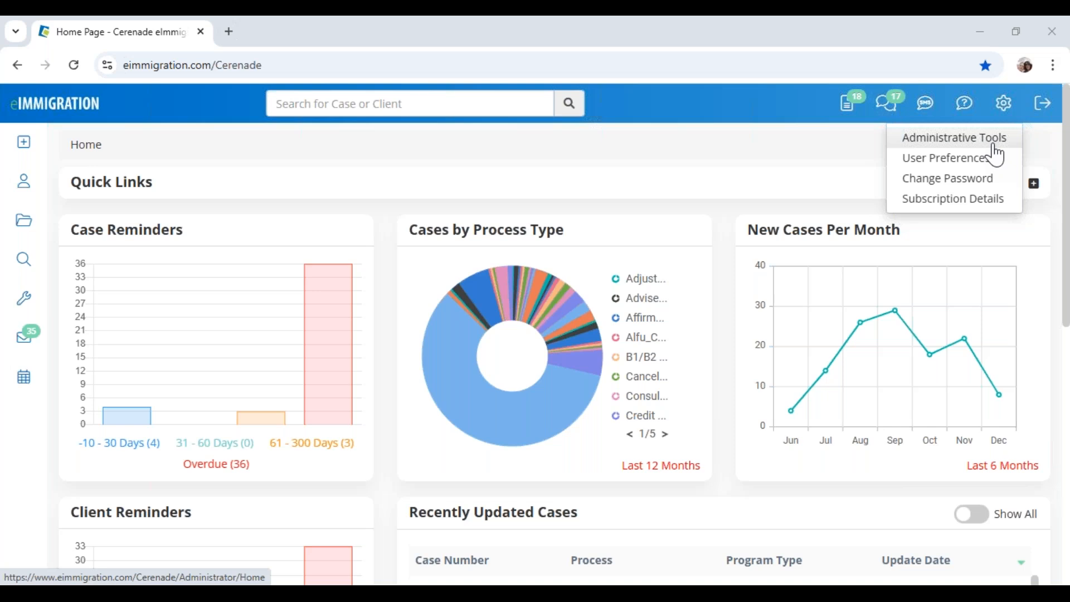
# Open Administrative Tools in a new browser tab and move that tab to the first position
pyautogui.rightClick(988, 151)
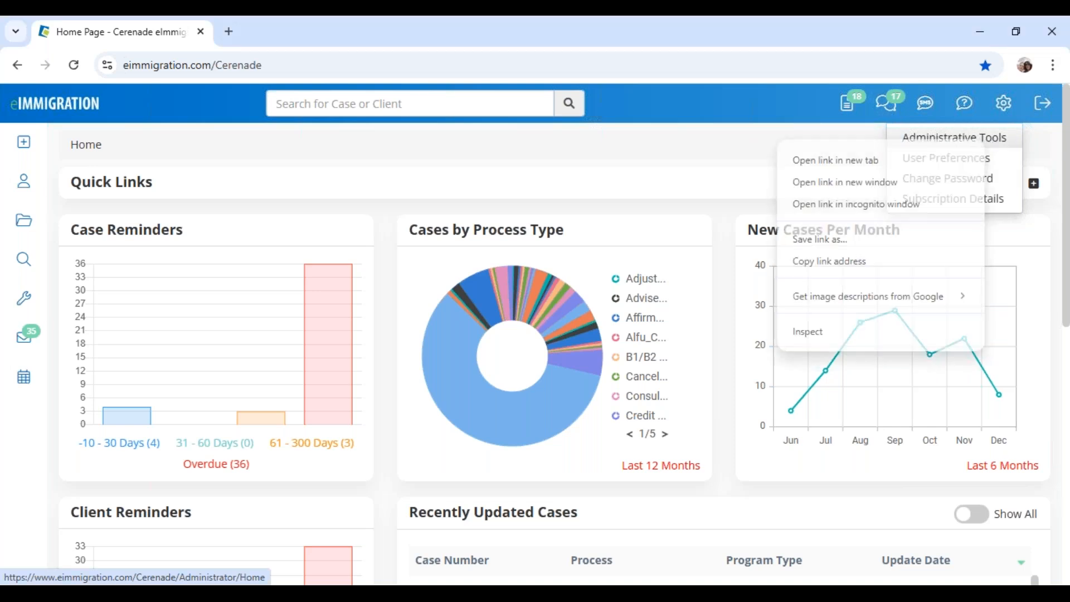
pyautogui.click(836, 159)
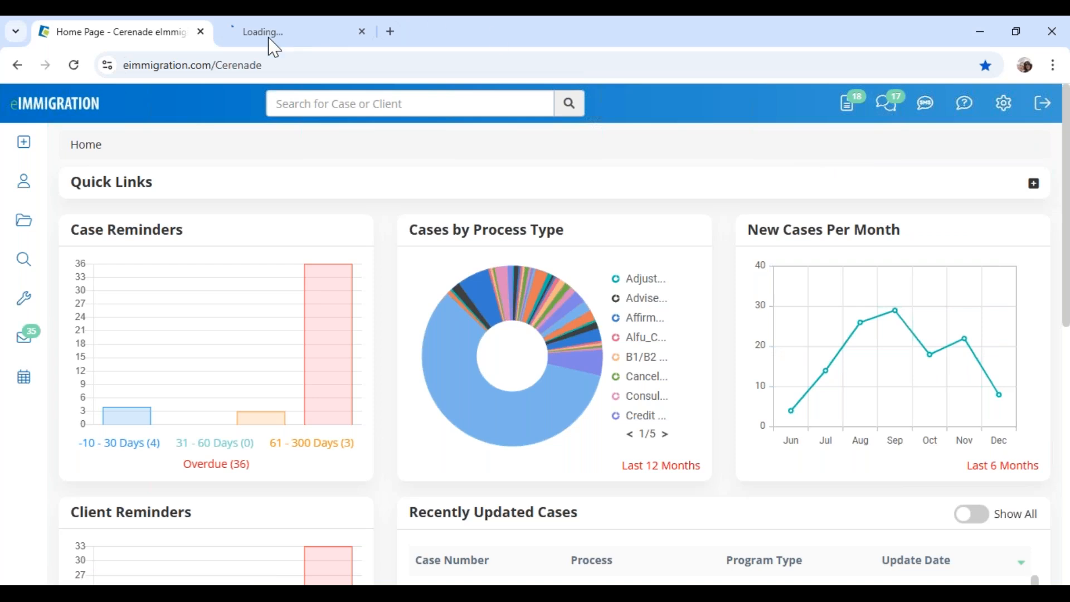
pyautogui.click(267, 45)
pyautogui.moveTo(267, 44); pyautogui.dragTo(115, 38)
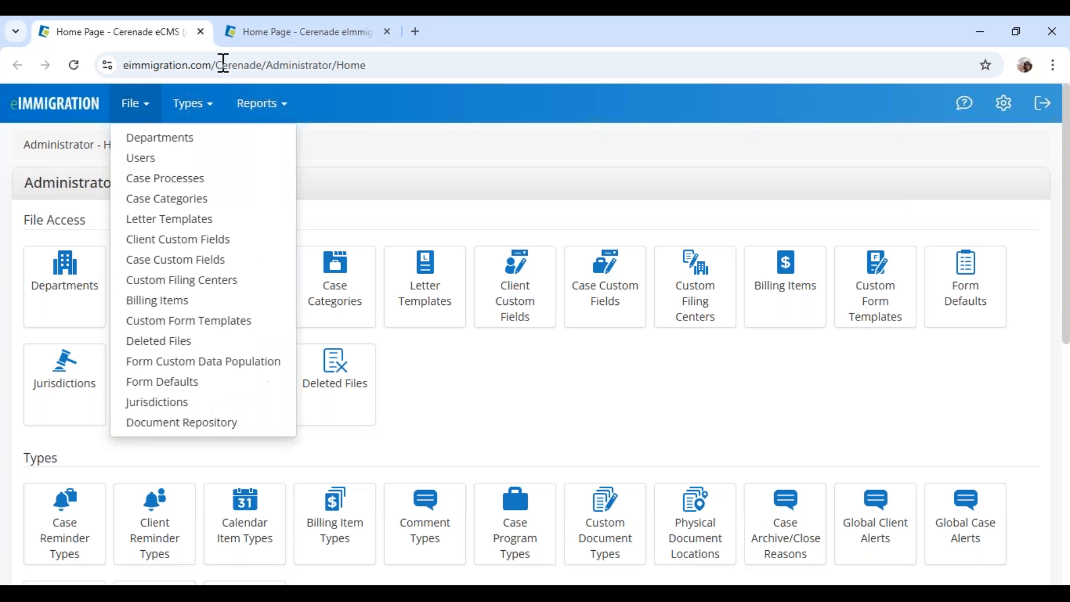
# Check the dashboard tab, then return to Administrator Home and review its tools
pyautogui.click(253, 40)
pyautogui.click(129, 31)
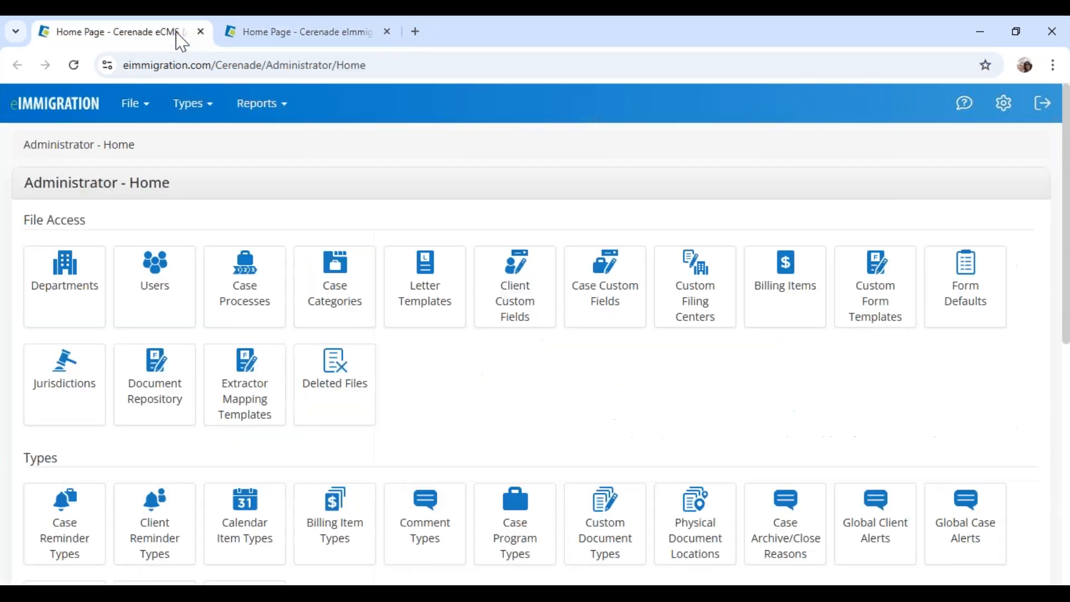
pyautogui.moveTo(19, 187); pyautogui.dragTo(205, 184)
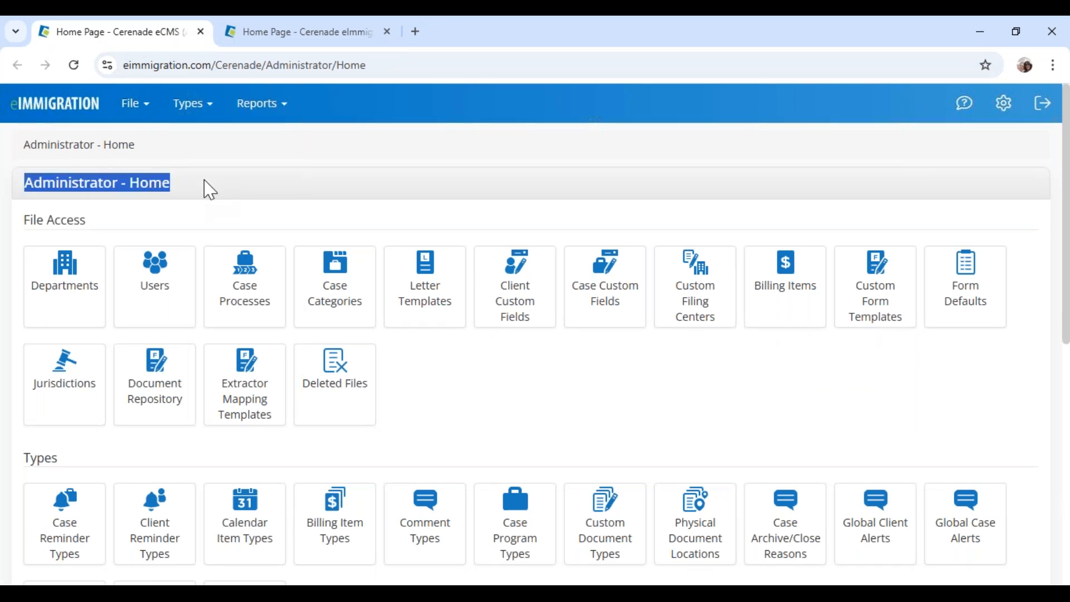
pyautogui.click(209, 189)
pyautogui.scroll(-4, 246, 278)
pyautogui.moveTo(6, 231); pyautogui.dragTo(220, 257)
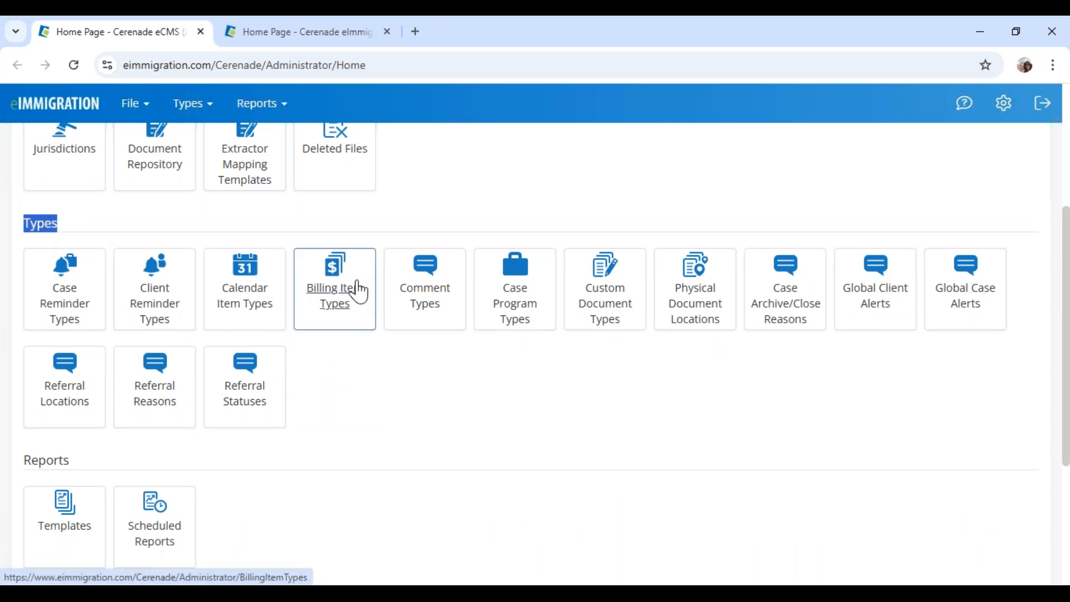
pyautogui.click(348, 321)
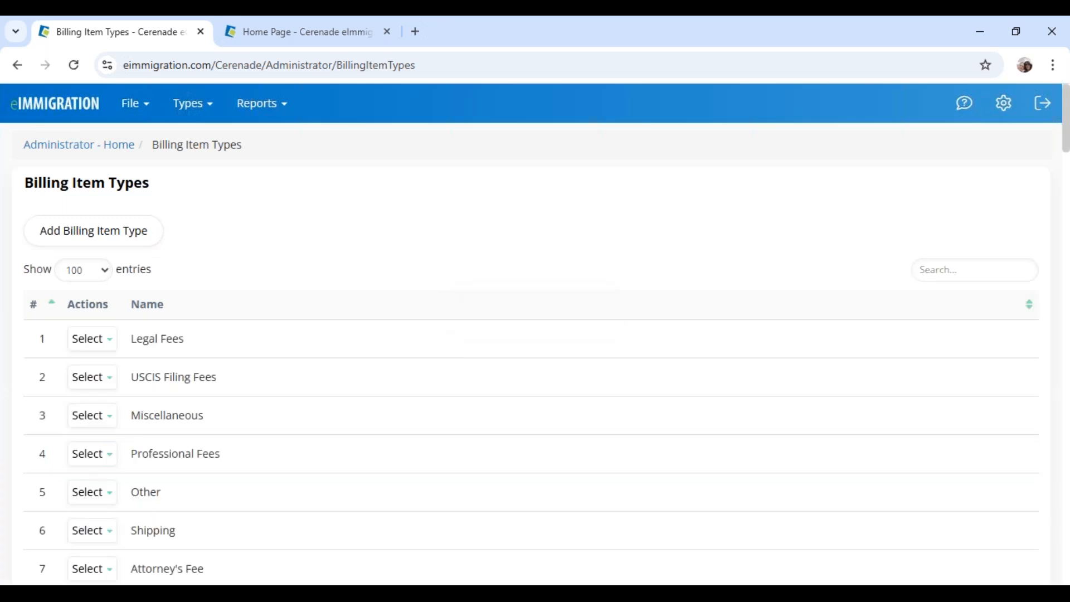
pyautogui.scroll(-7, 350, 322)
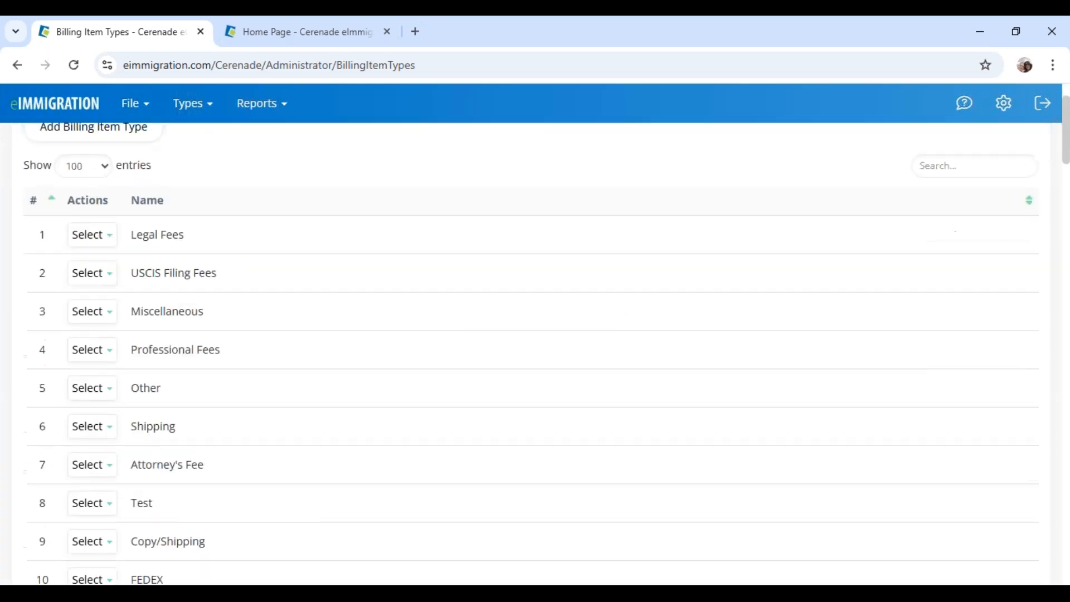
pyautogui.scroll(-2, 349, 321)
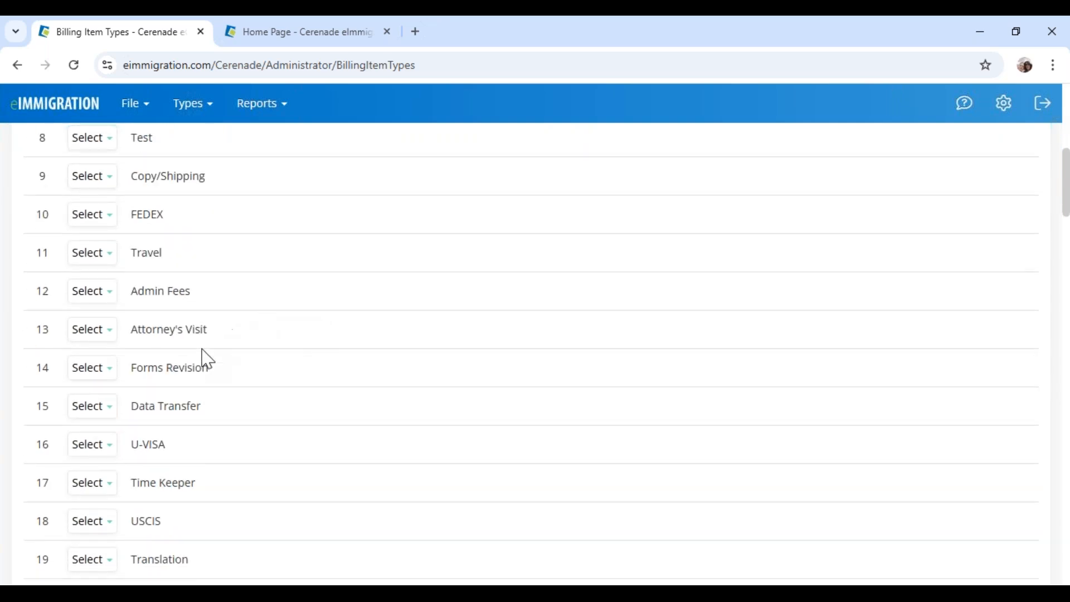
pyautogui.scroll(-5, 229, 430)
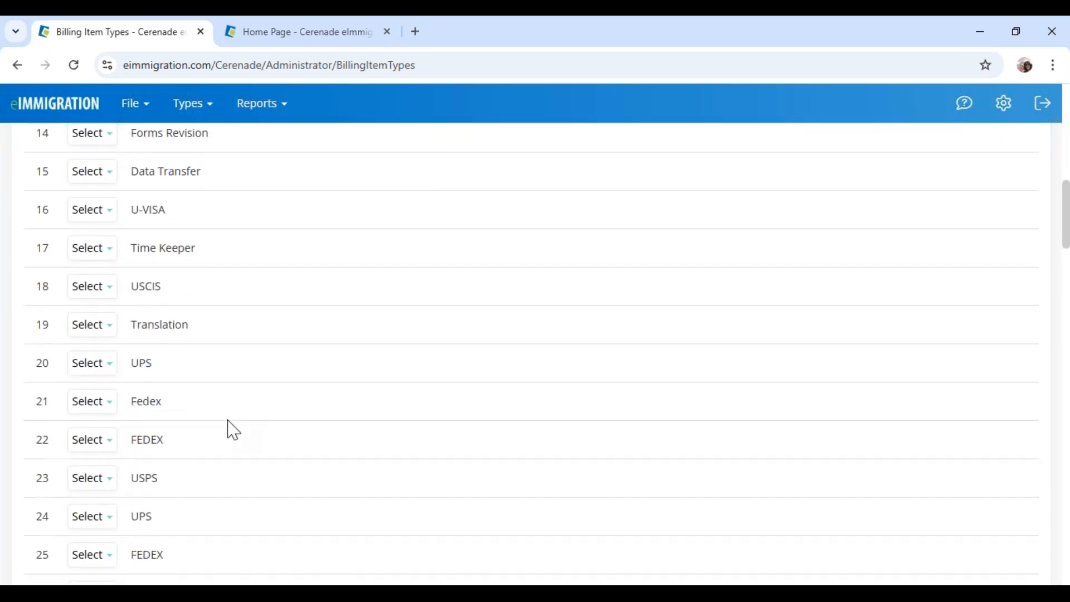
pyautogui.scroll(-3, 233, 430)
pyautogui.scroll(15, 232, 430)
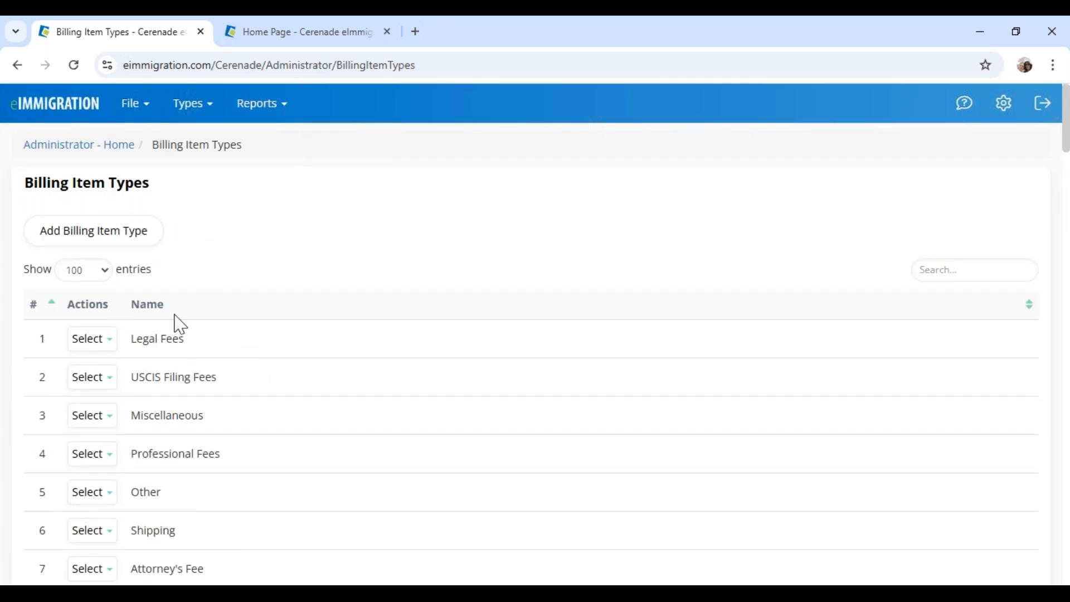
pyautogui.click(98, 341)
pyautogui.moveTo(23, 189); pyautogui.dragTo(162, 186)
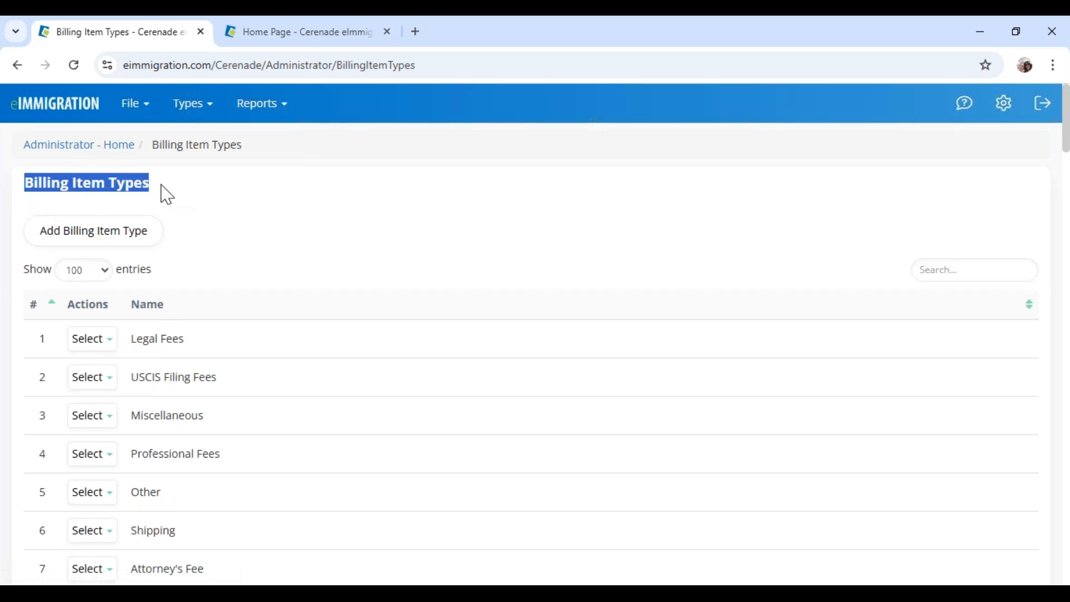
pyautogui.click(73, 146)
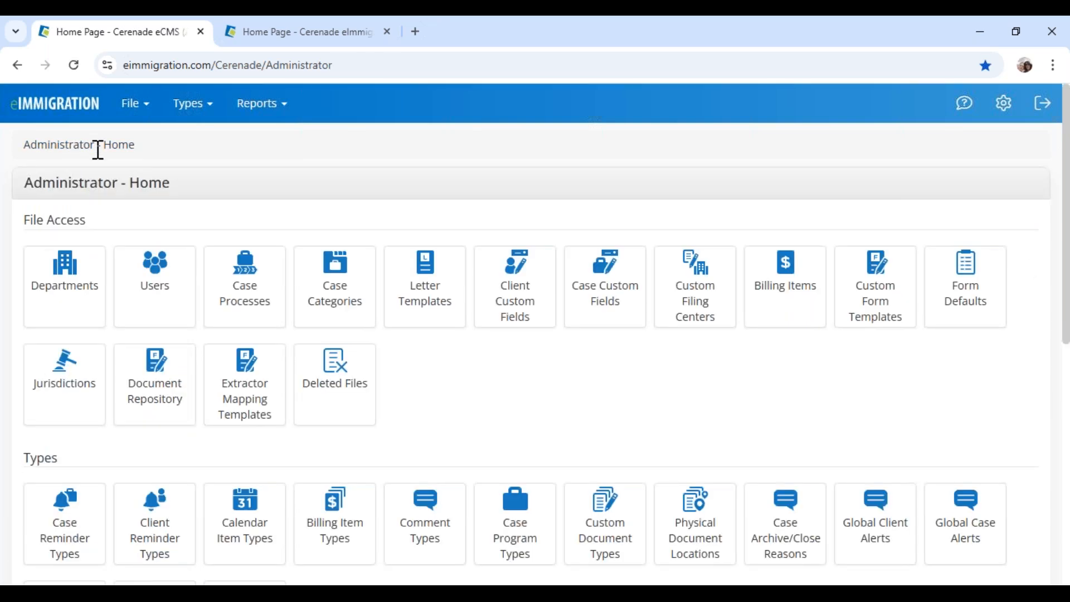
# Open Billing Items, review the Consultation item's $500.00 price, and start a new billing item
pyautogui.moveTo(43, 183); pyautogui.dragTo(204, 201)
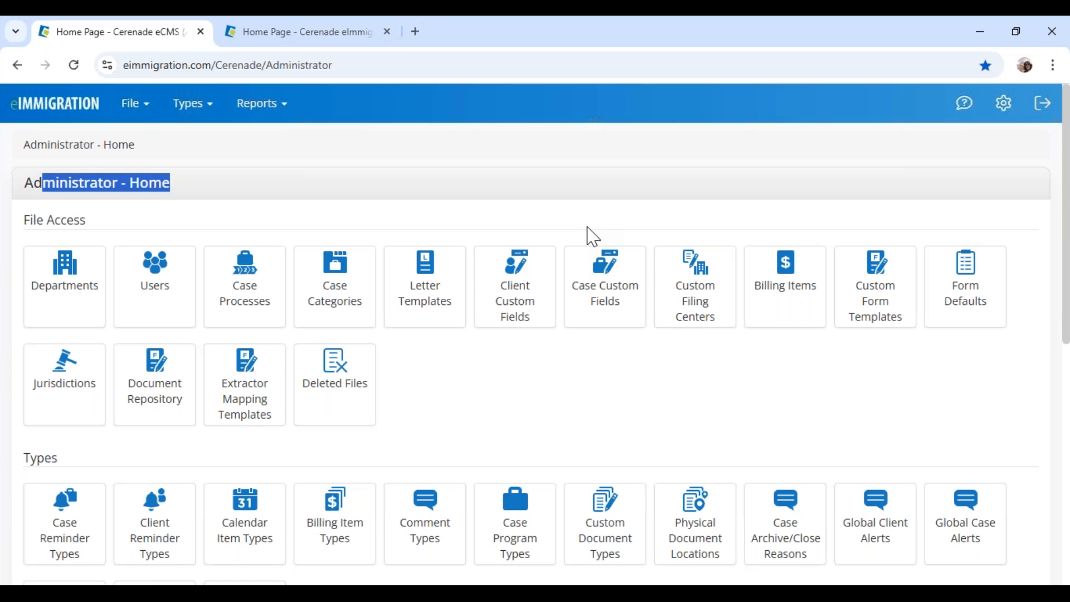
pyautogui.click(730, 365)
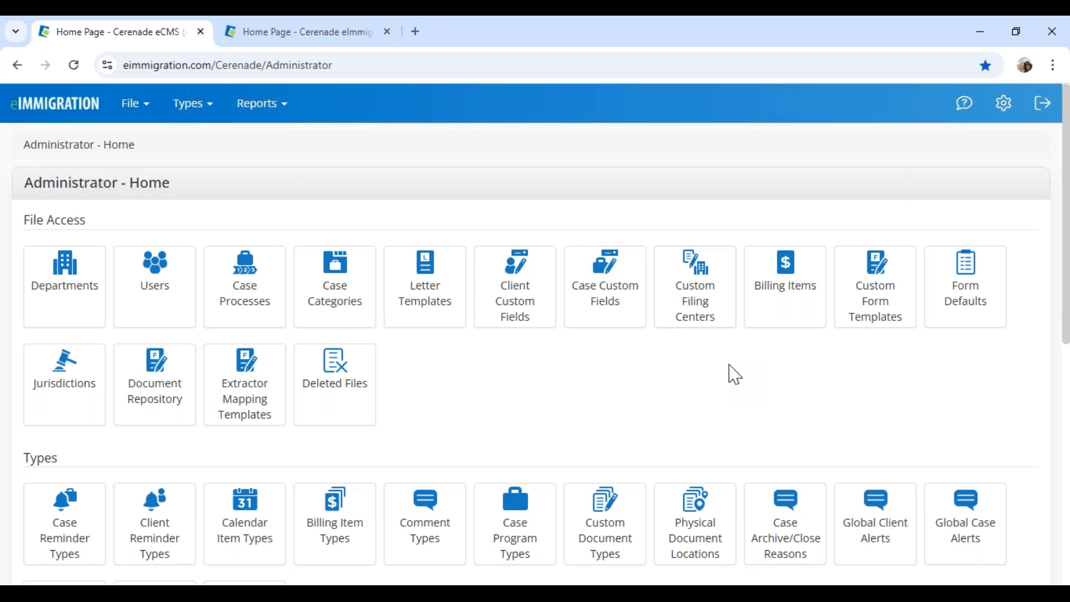
pyautogui.click(796, 294)
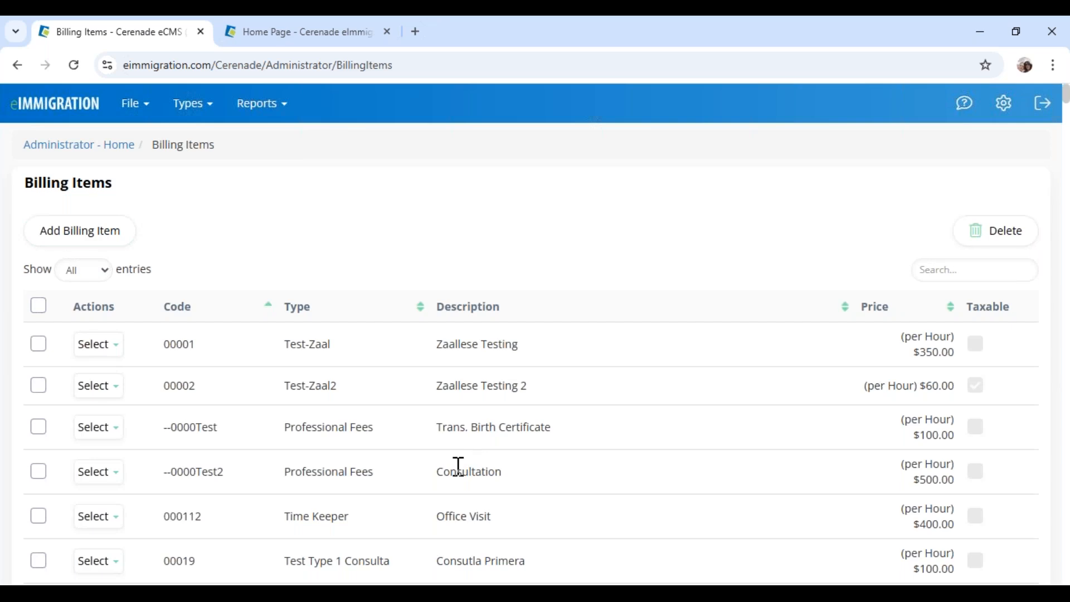
pyautogui.moveTo(437, 476); pyautogui.dragTo(504, 477)
pyautogui.moveTo(915, 480); pyautogui.dragTo(963, 484)
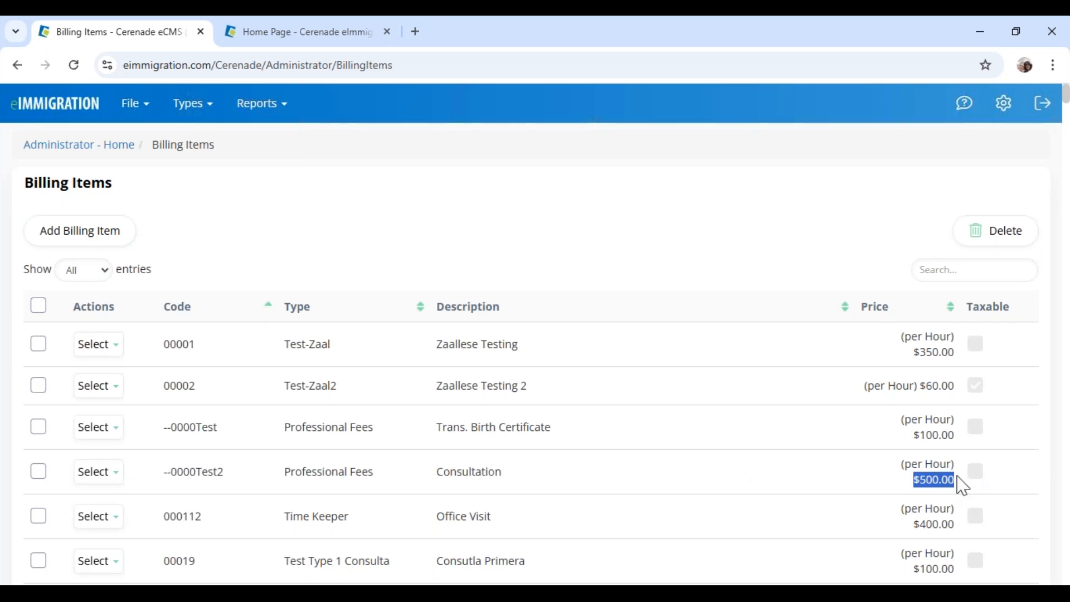
pyautogui.scroll(-3, 944, 477)
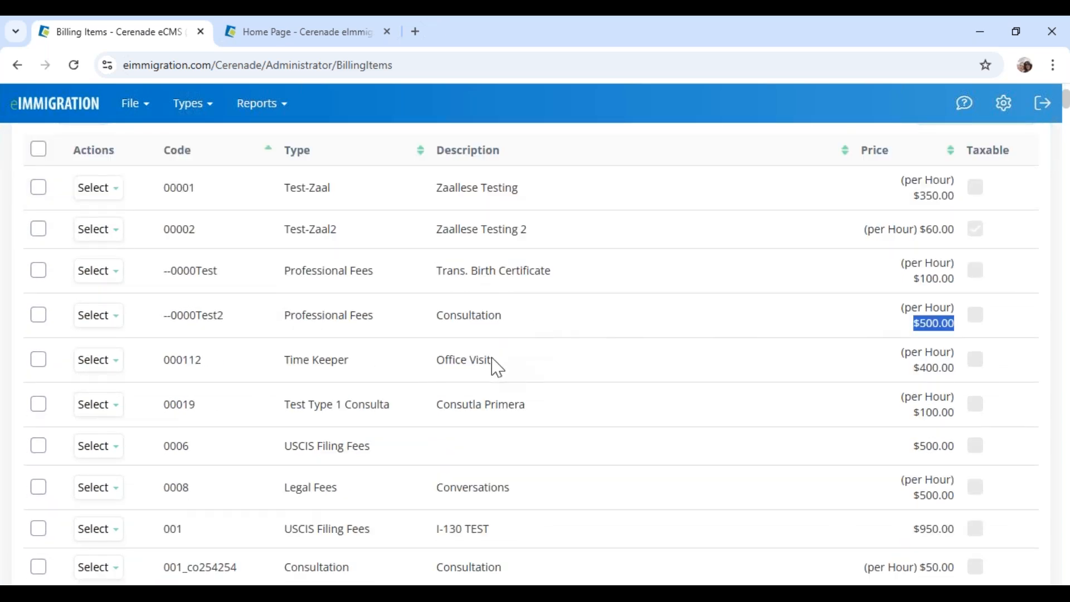
pyautogui.scroll(3, 530, 425)
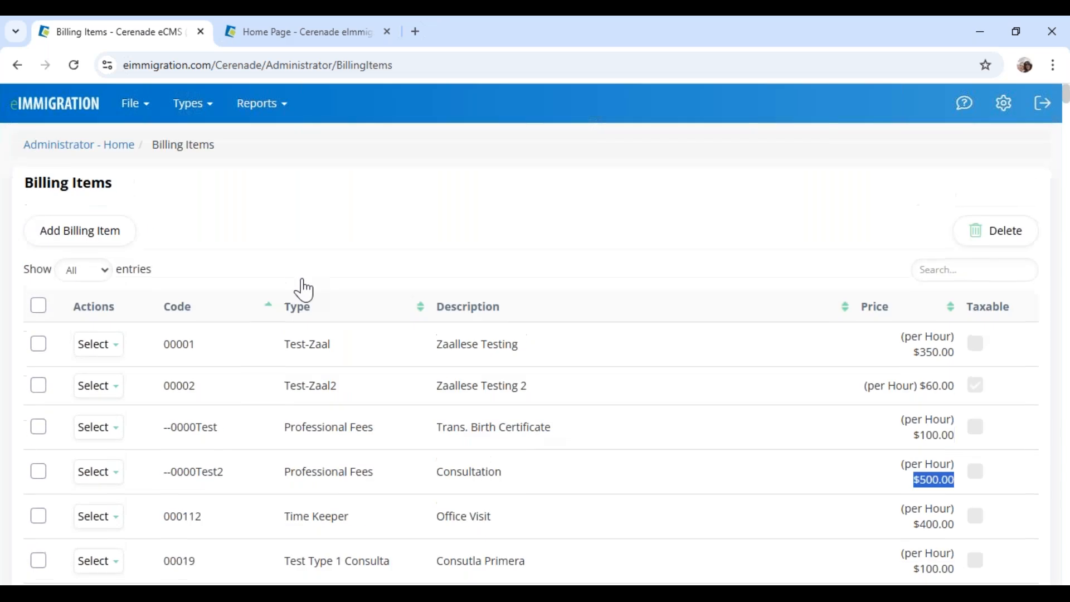
pyautogui.click(98, 244)
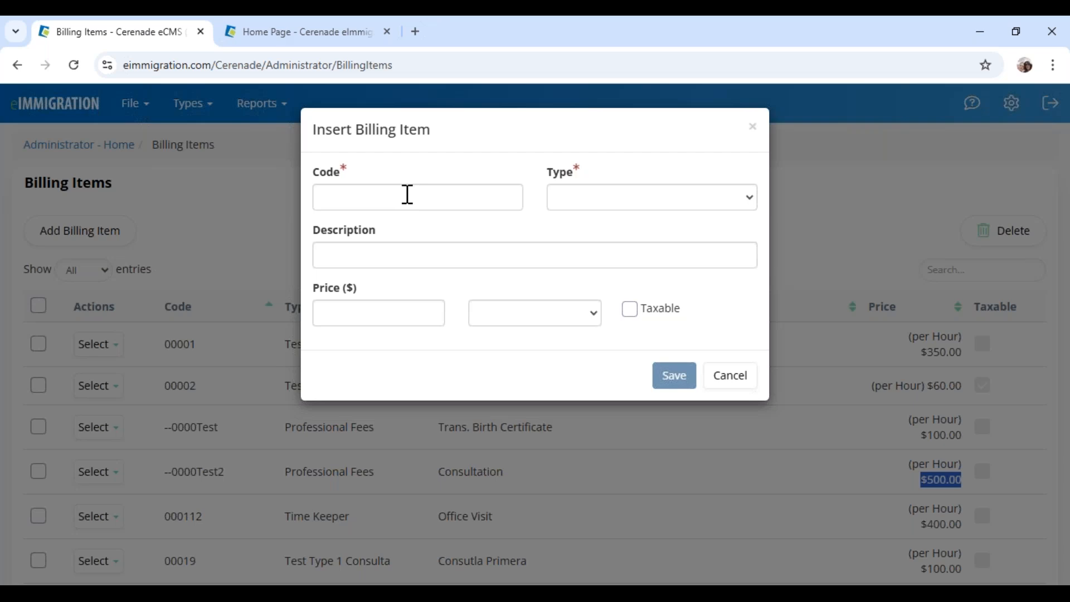
# Enter code 001C, type Legal Fees and description Consulting/Consulta in the new billing item
pyautogui.click(408, 195)
pyautogui.write('001')
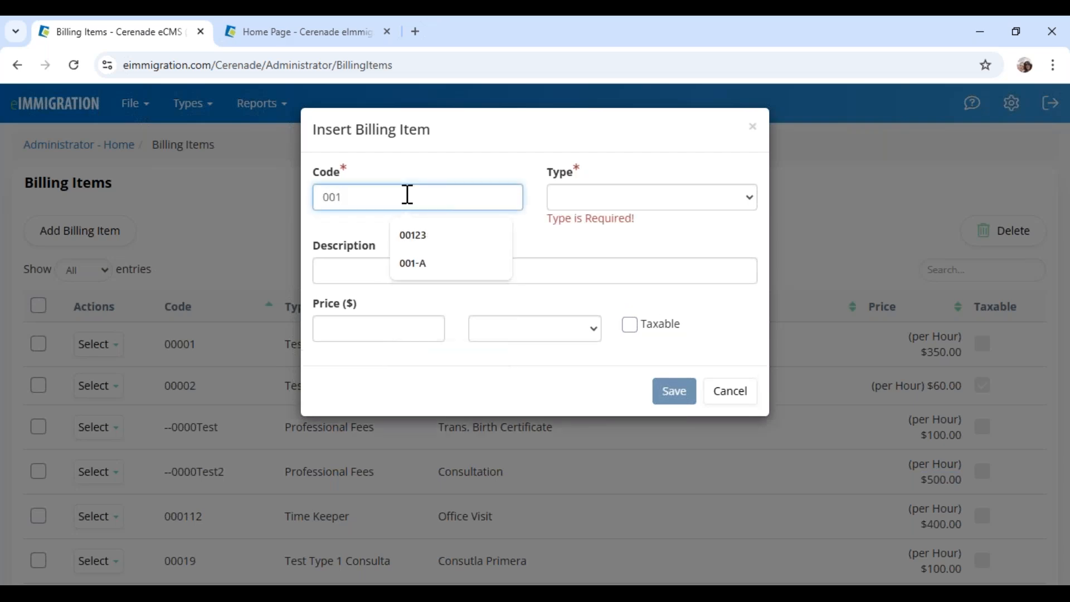
pyautogui.write('C')
pyautogui.click(567, 205)
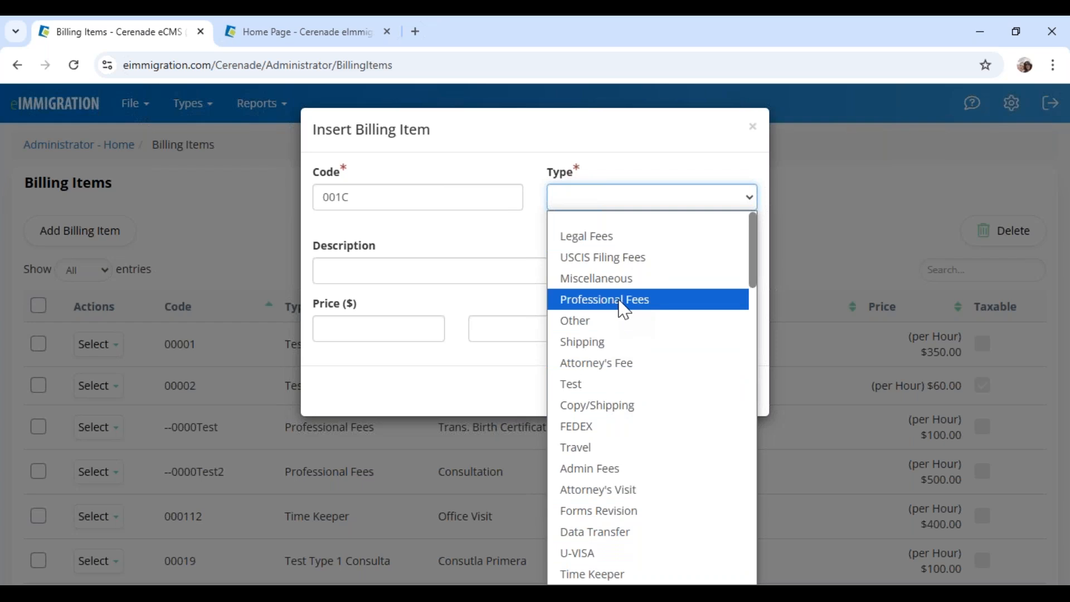
pyautogui.click(619, 240)
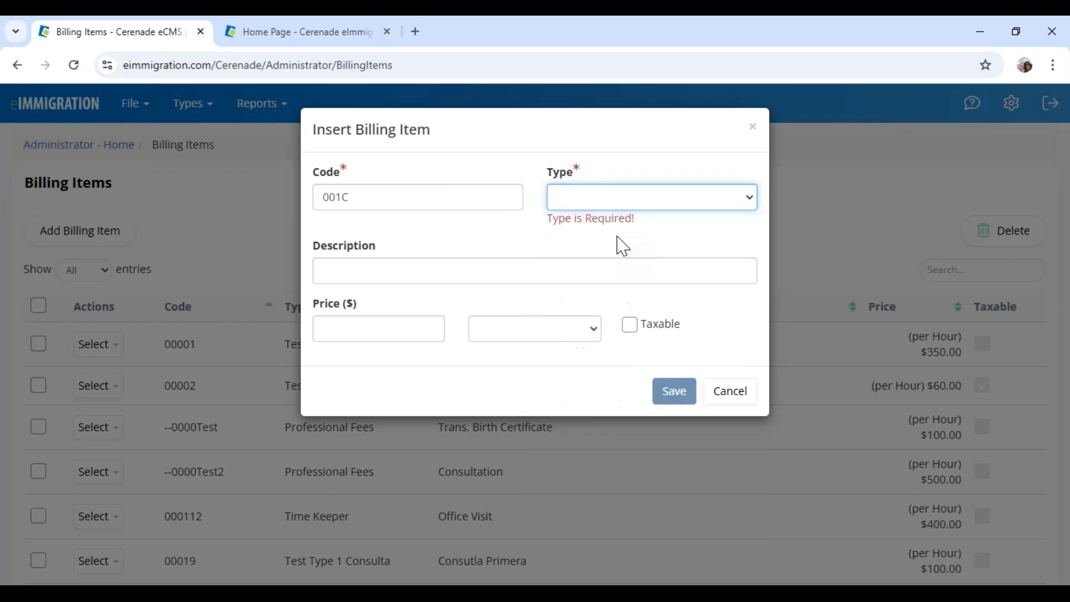
pyautogui.click(596, 198)
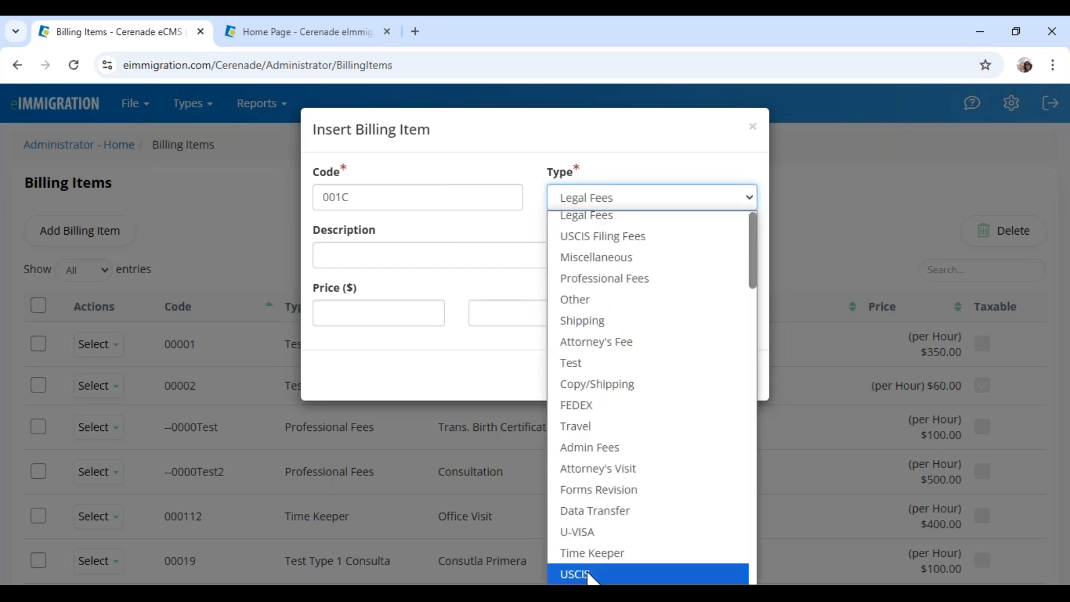
pyautogui.click(594, 224)
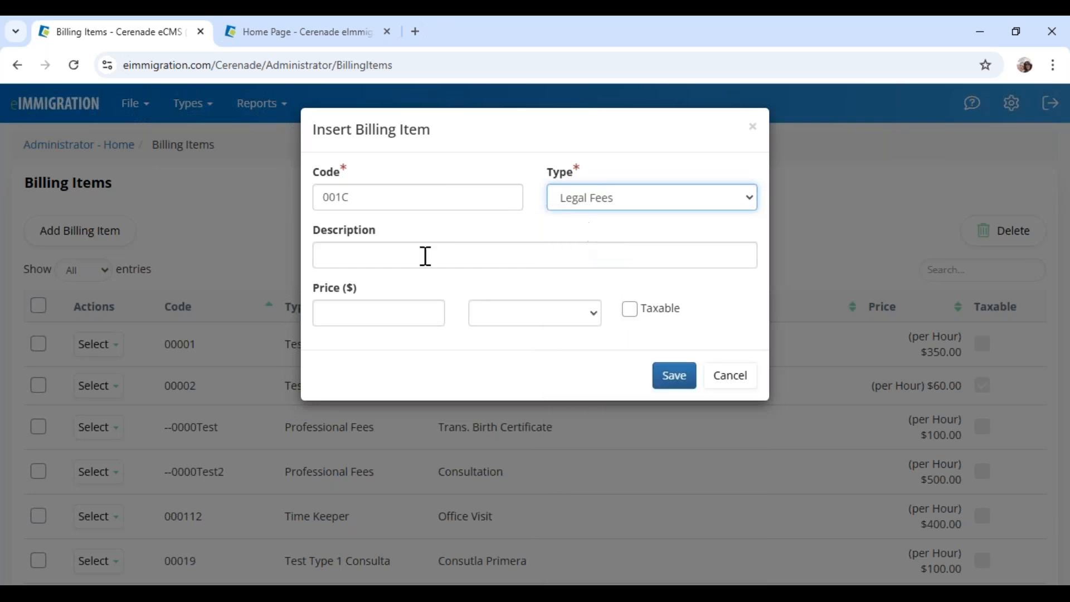
pyautogui.click(405, 260)
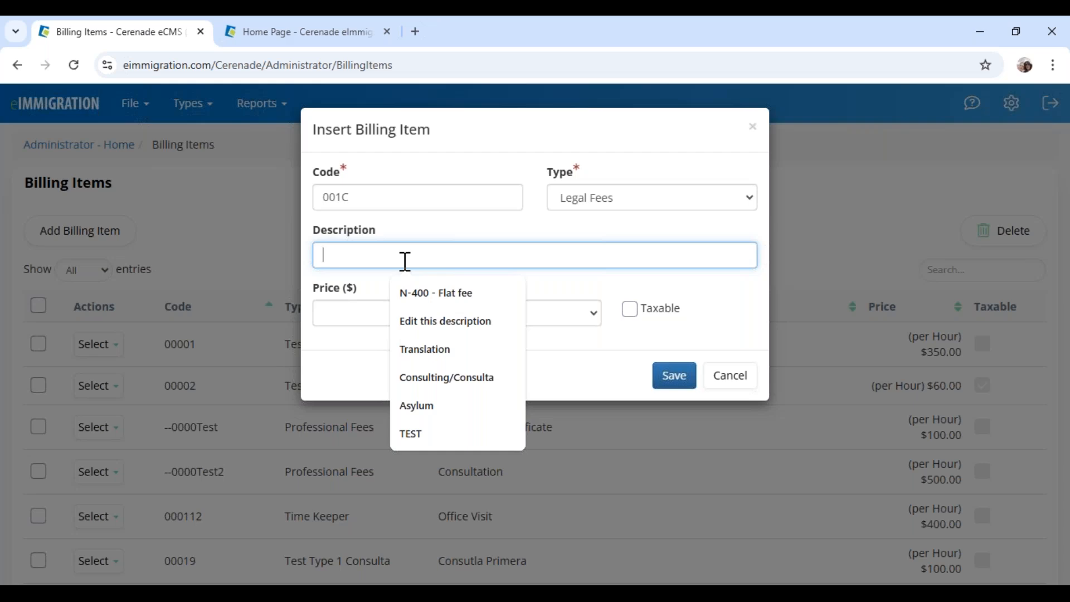
pyautogui.click(442, 379)
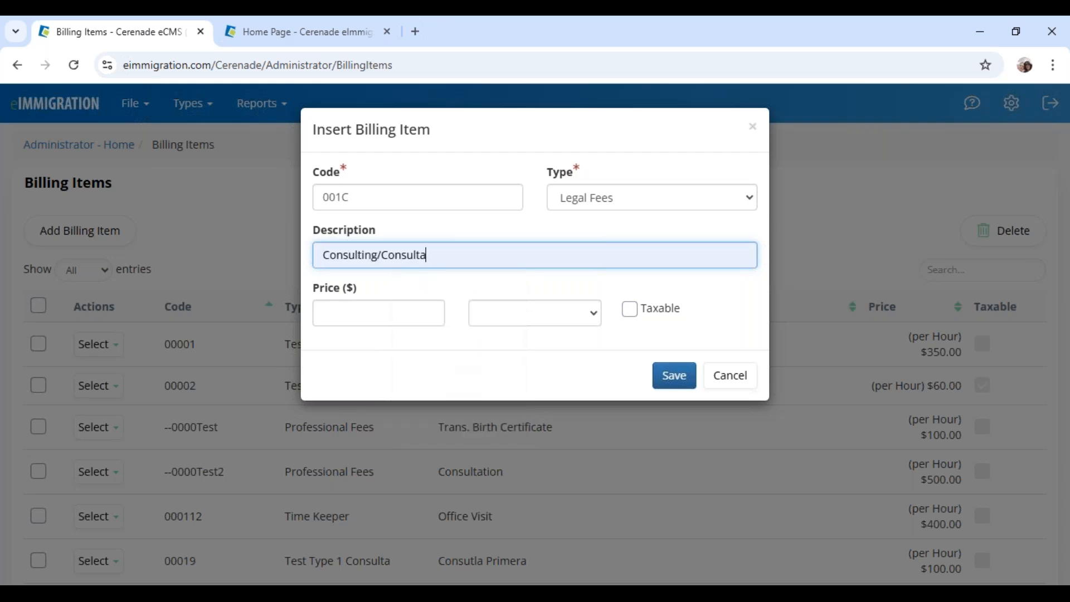
# Enter price 100 with a blank price unit, then cancel the form without saving
pyautogui.click(368, 311)
pyautogui.write('100')
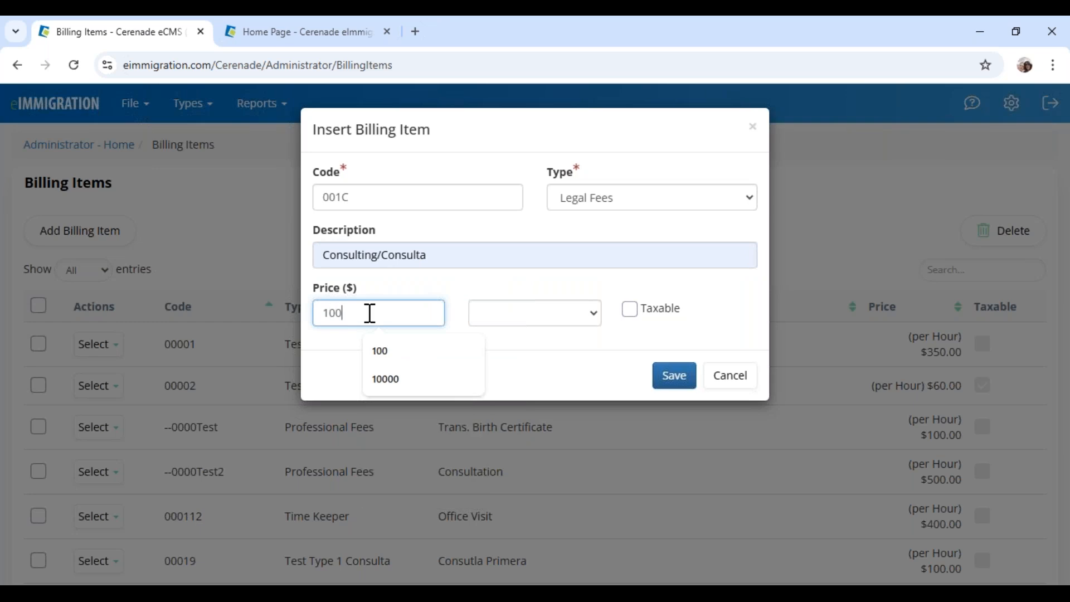
pyautogui.click(504, 370)
pyautogui.click(516, 320)
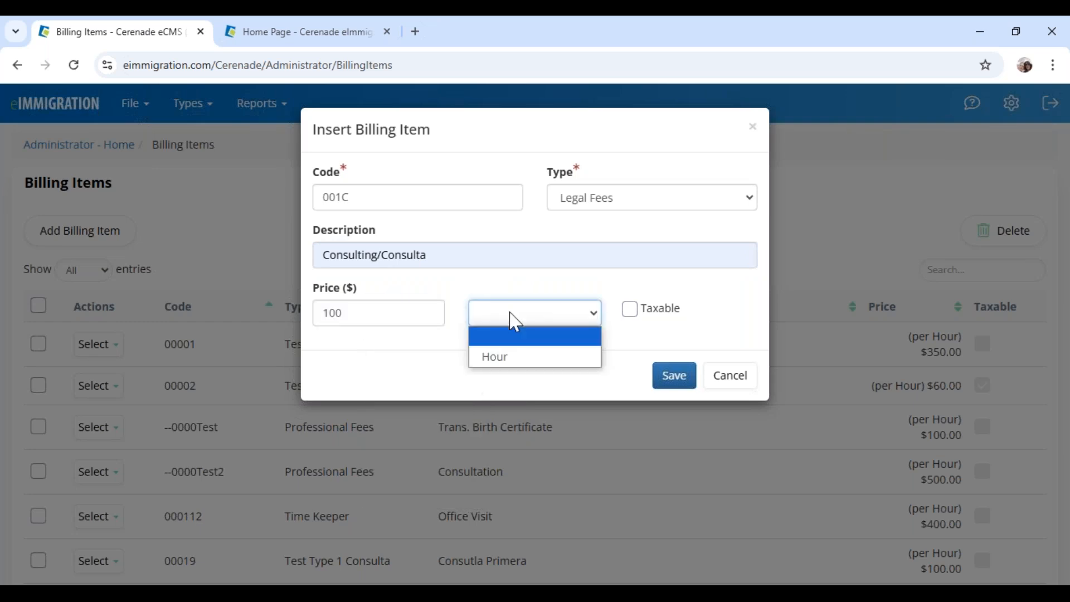
pyautogui.click(509, 356)
pyautogui.click(516, 328)
pyautogui.click(503, 340)
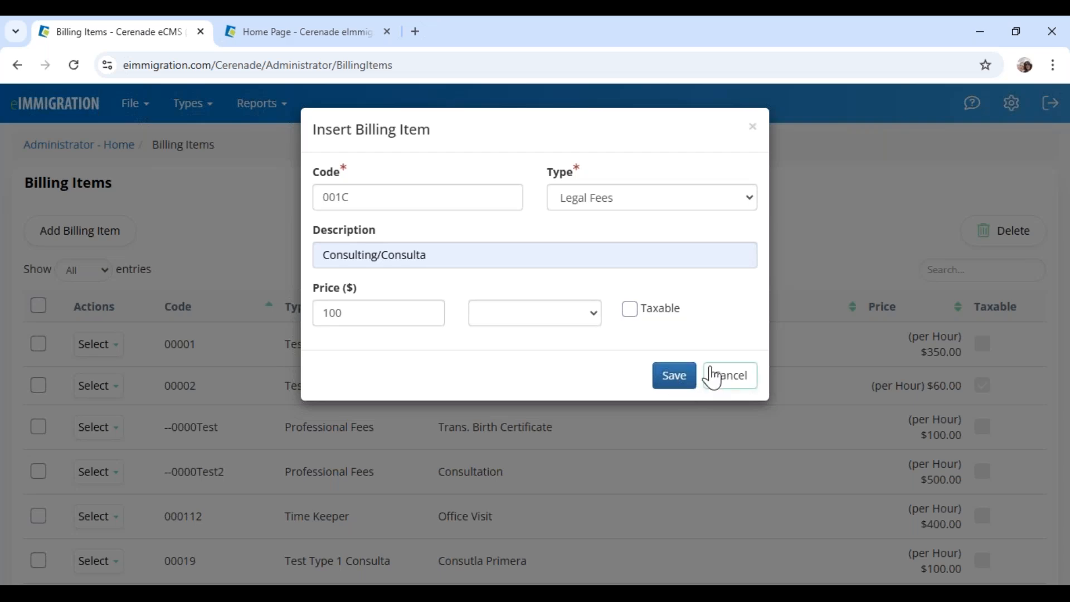
pyautogui.moveTo(347, 129); pyautogui.dragTo(440, 141)
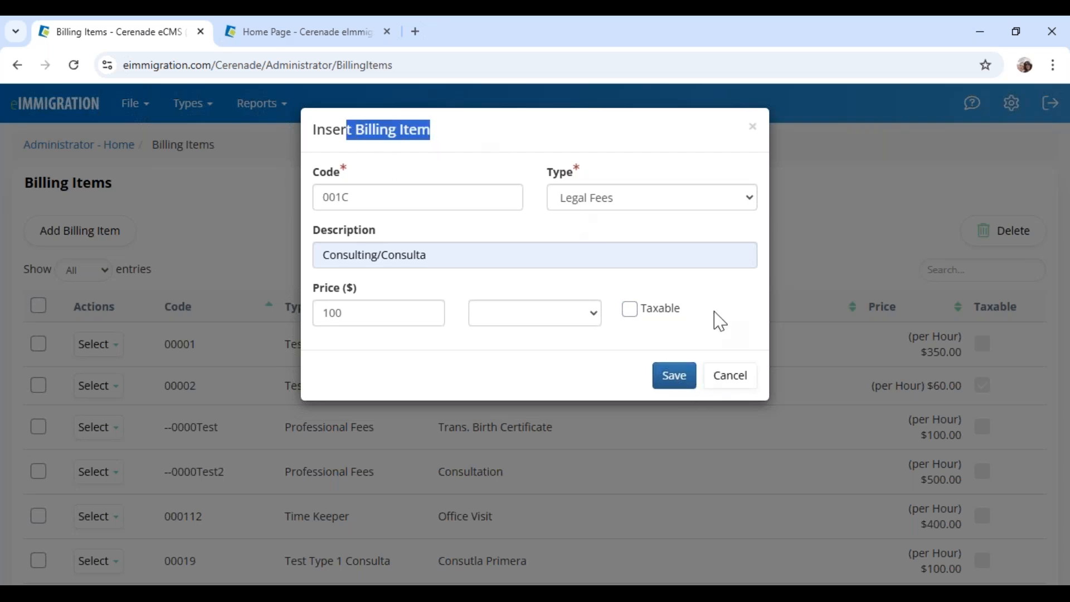
pyautogui.click(728, 383)
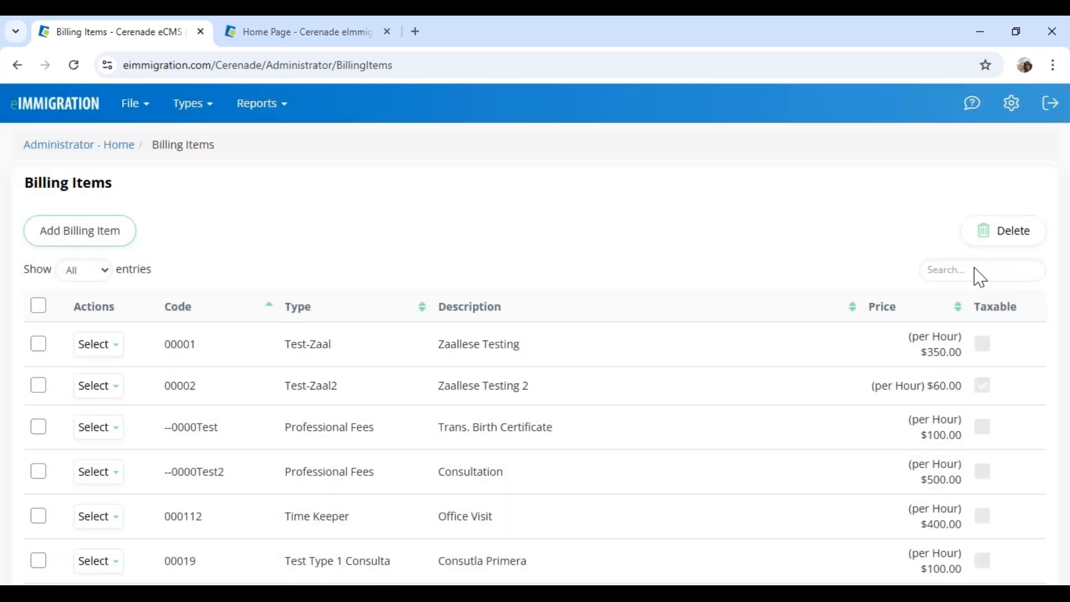
pyautogui.click(941, 272)
pyautogui.write('master')
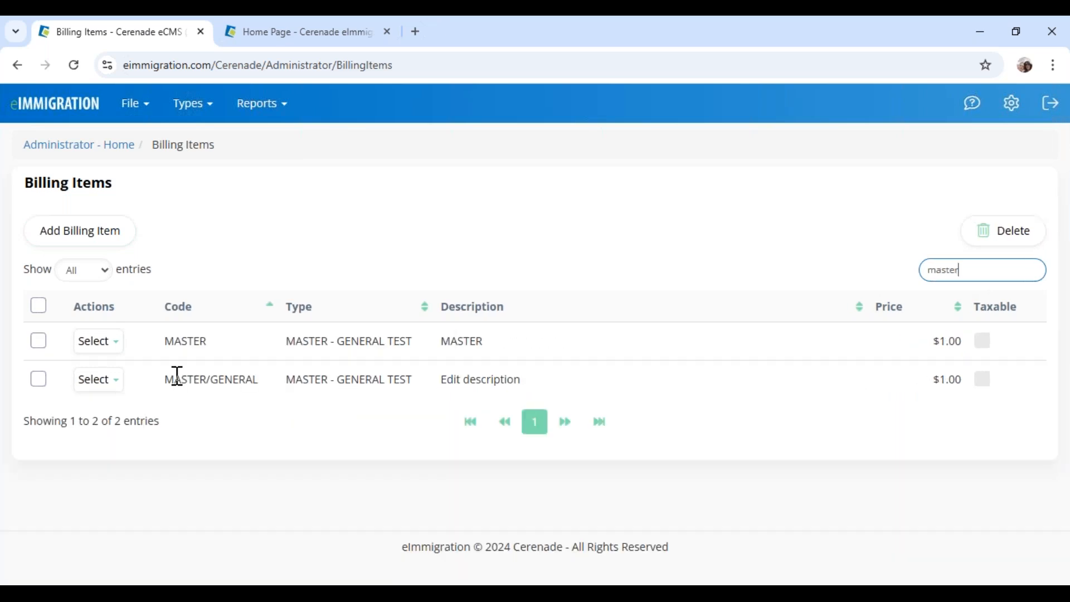
pyautogui.moveTo(167, 379); pyautogui.dragTo(258, 381)
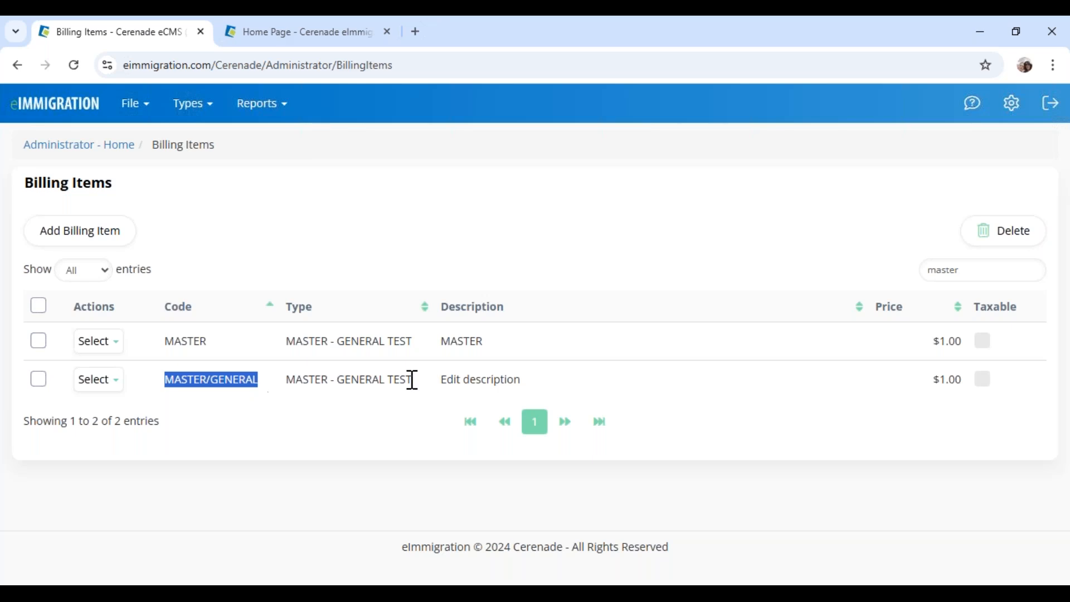
pyautogui.moveTo(445, 379); pyautogui.dragTo(531, 380)
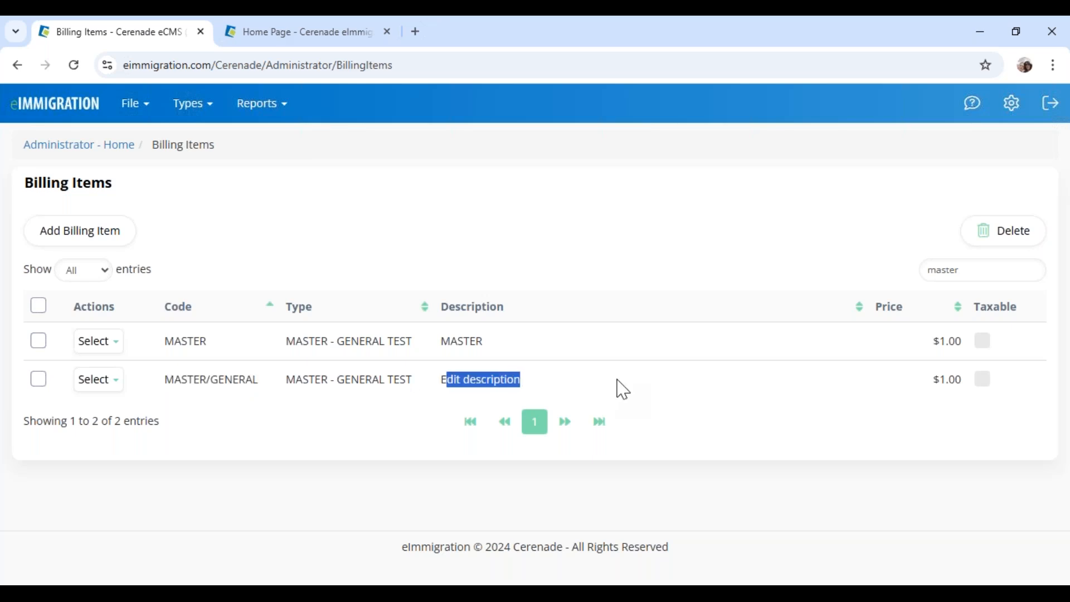
pyautogui.moveTo(932, 379); pyautogui.dragTo(971, 380)
pyautogui.click(711, 259)
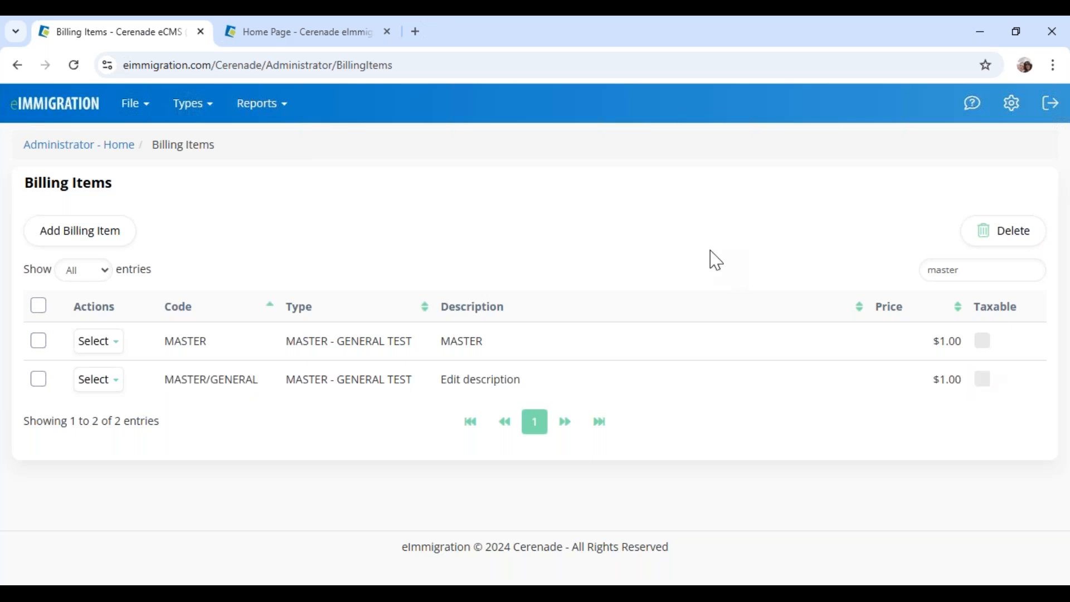
pyautogui.moveTo(440, 379); pyautogui.dragTo(557, 391)
pyautogui.moveTo(941, 379); pyautogui.dragTo(961, 380)
pyautogui.moveTo(977, 269); pyautogui.dragTo(837, 261)
pyautogui.press('BackSpace')
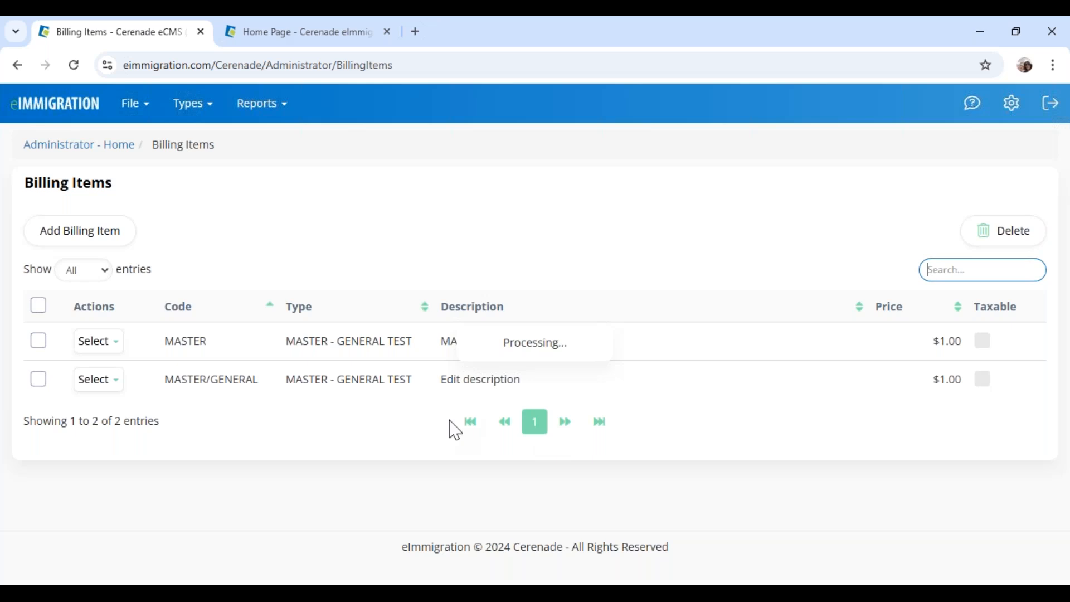
pyautogui.scroll(-8, 395, 426)
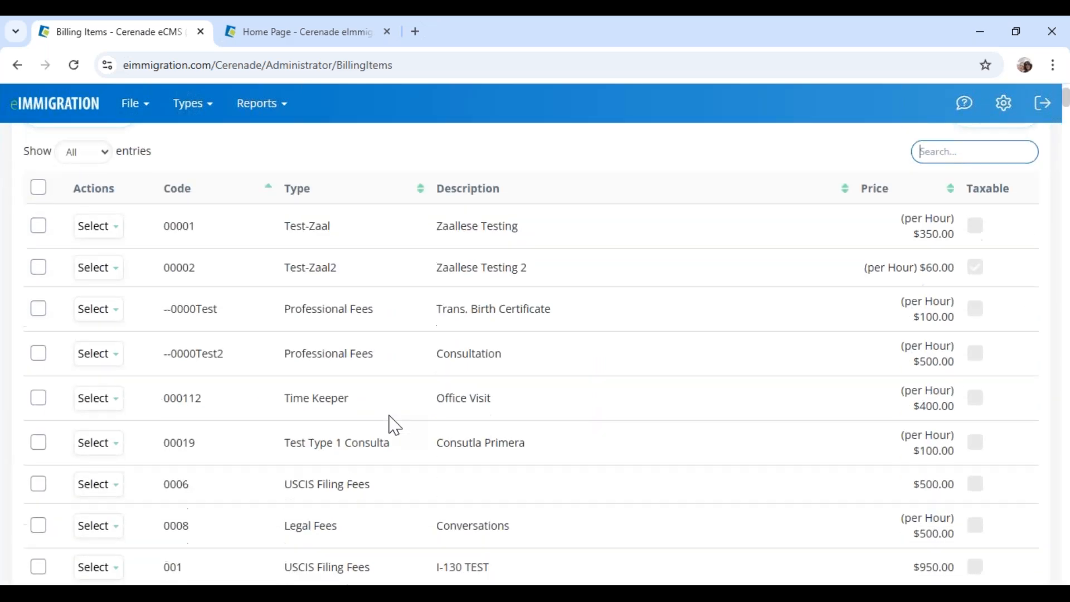
pyautogui.scroll(-5, 393, 426)
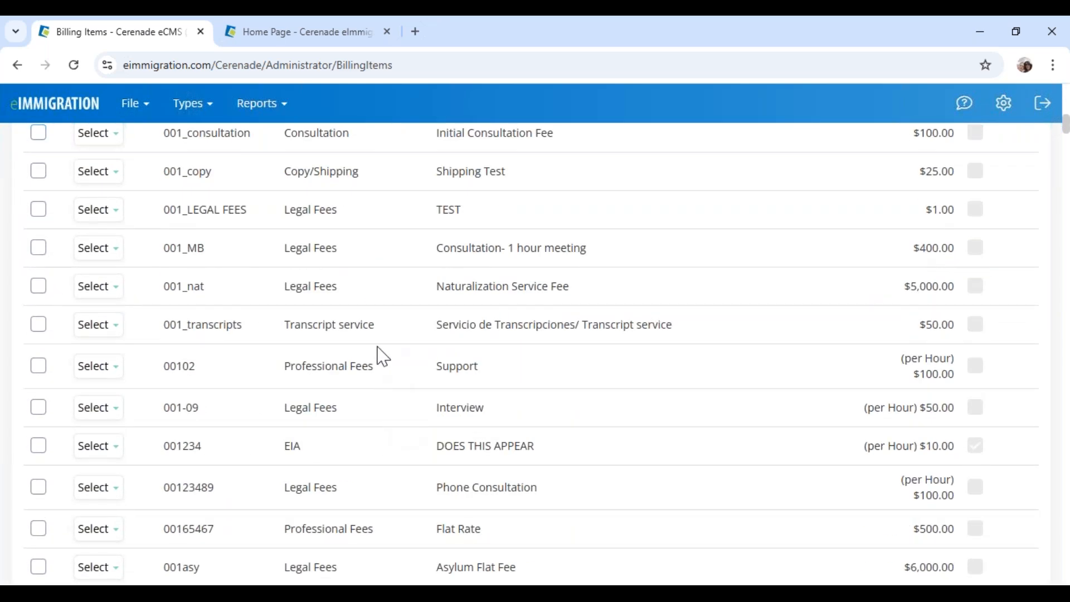
pyautogui.moveTo(436, 287); pyautogui.dragTo(565, 288)
pyautogui.scroll(-6, 382, 454)
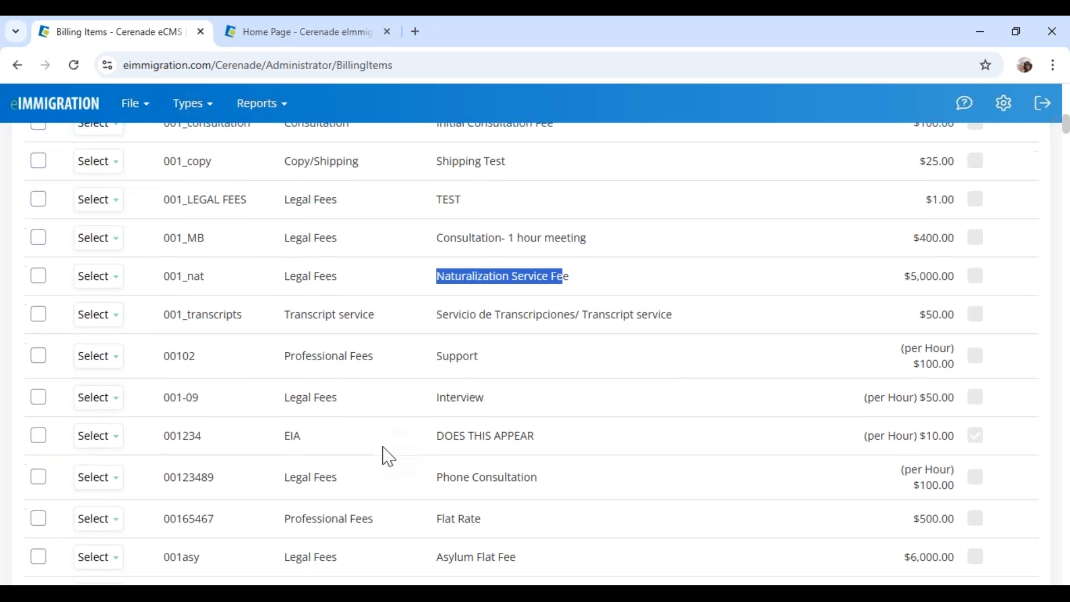
pyautogui.moveTo(444, 254); pyautogui.dragTo(498, 256)
pyautogui.scroll(-3, 428, 493)
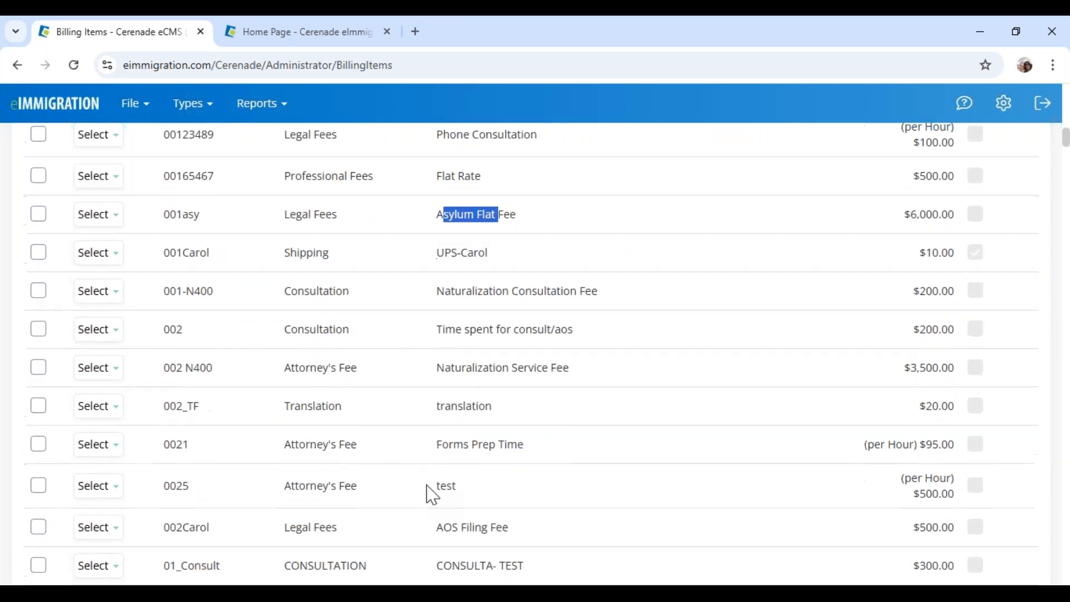
pyautogui.moveTo(429, 411); pyautogui.dragTo(491, 413)
pyautogui.click(508, 416)
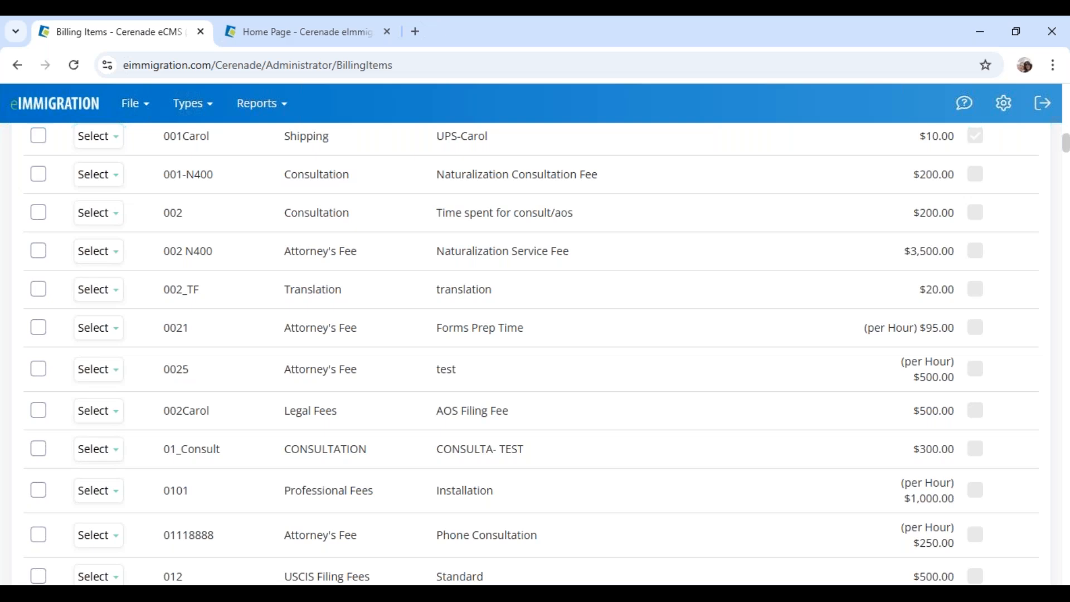
pyautogui.scroll(-7, 517, 427)
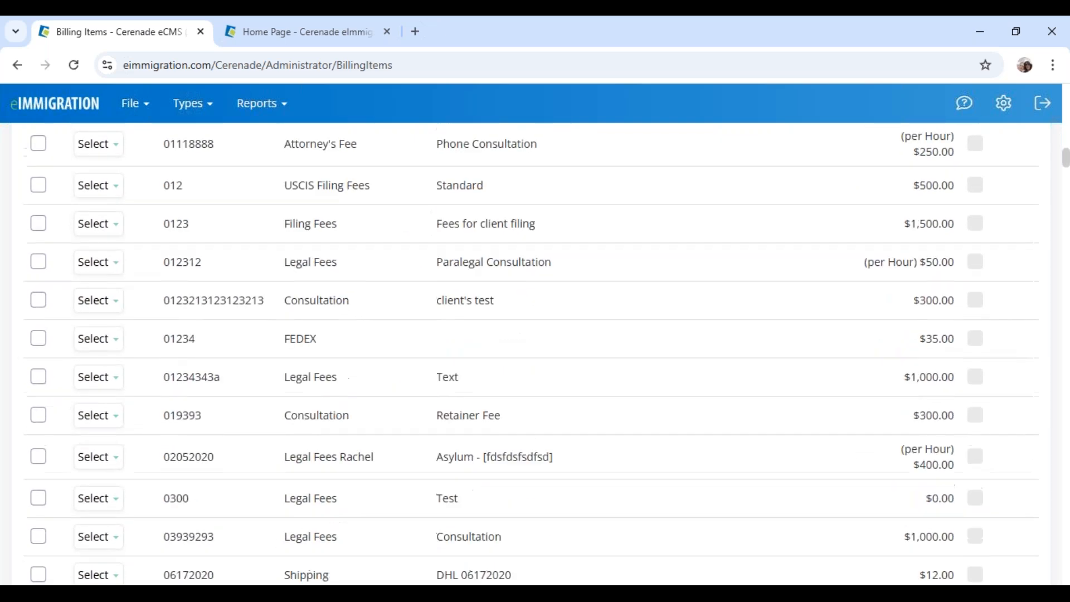
pyautogui.scroll(-8, 531, 354)
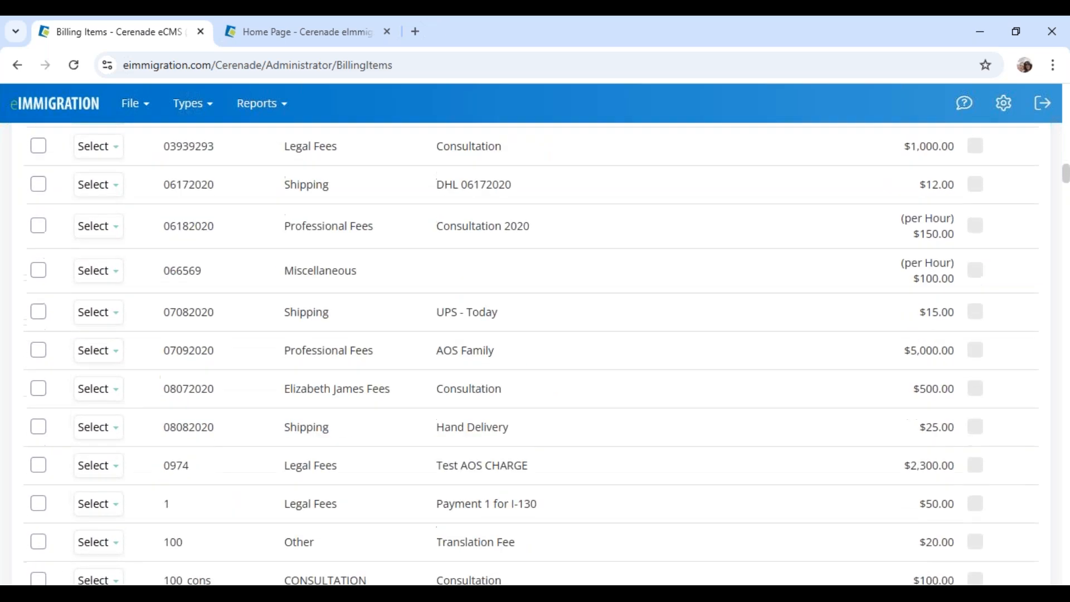
pyautogui.scroll(-7, 530, 355)
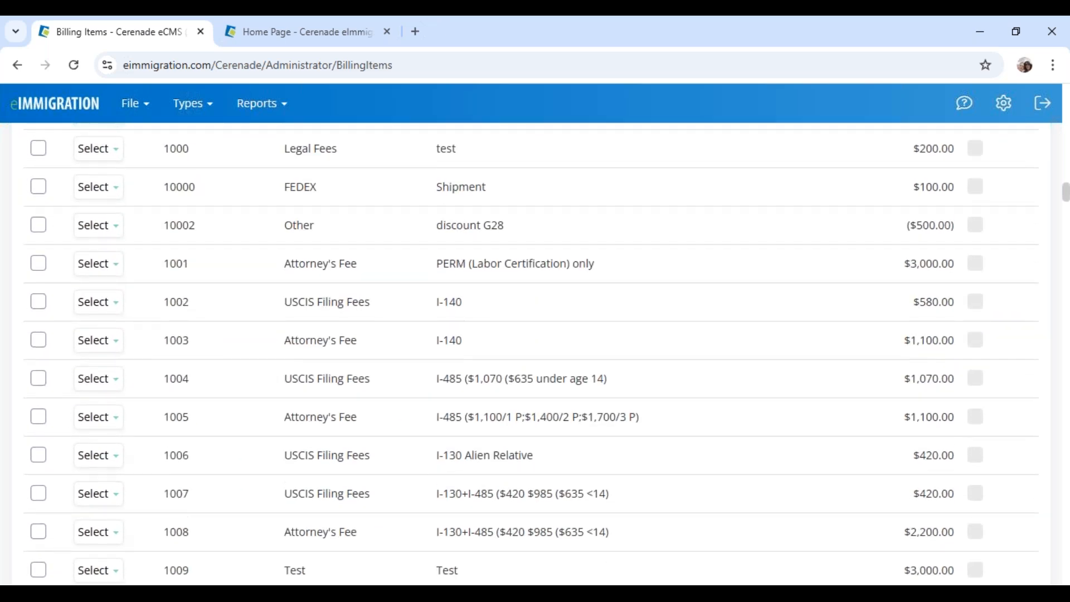
pyautogui.moveTo(441, 417); pyautogui.dragTo(564, 420)
pyautogui.scroll(-3, 477, 430)
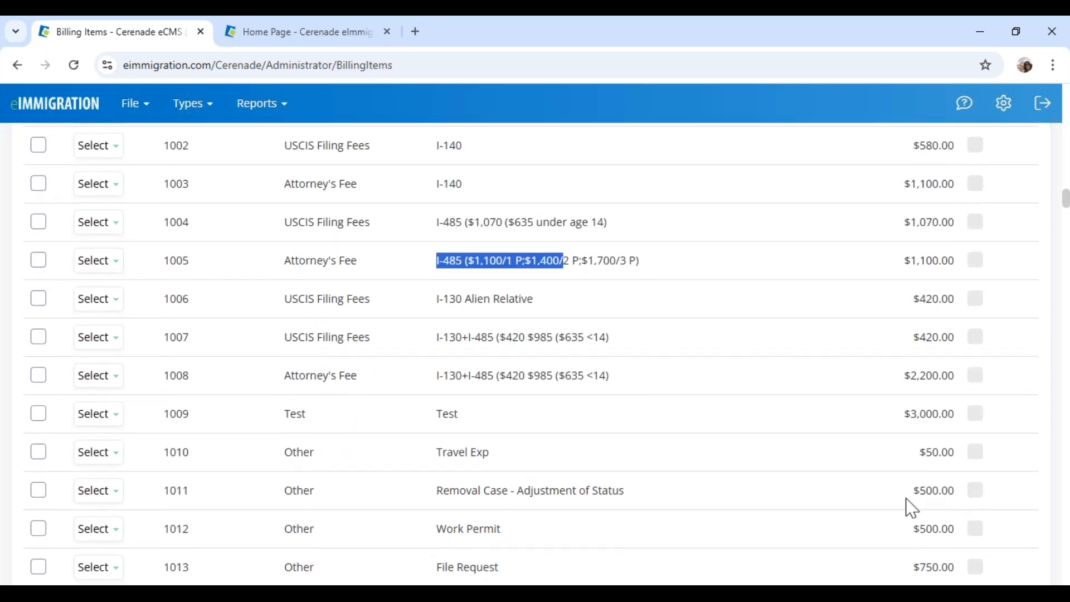
pyautogui.moveTo(899, 415); pyautogui.dragTo(956, 414)
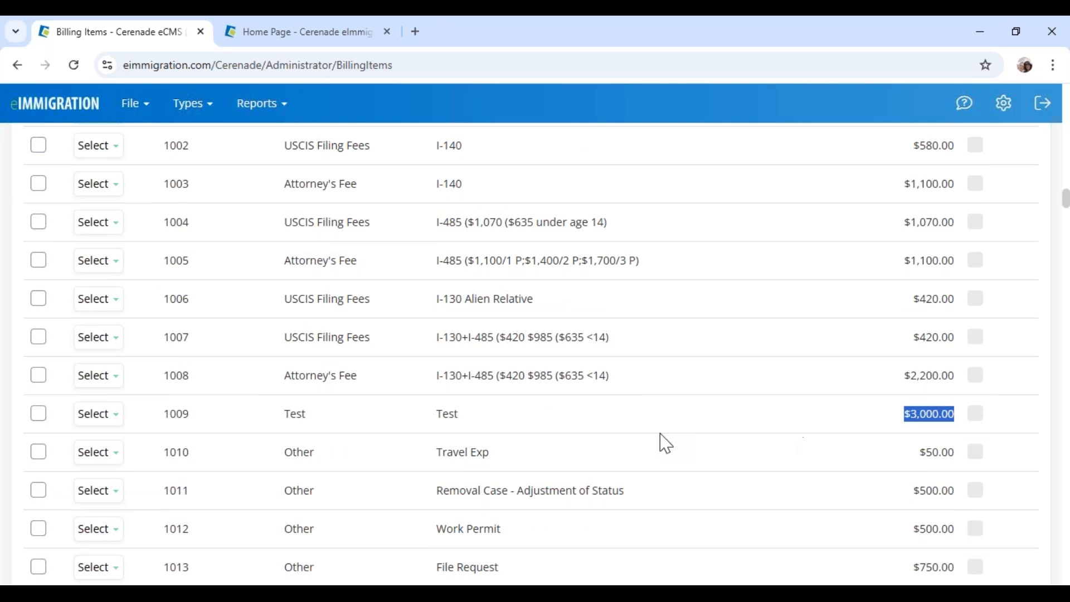
pyautogui.moveTo(436, 415); pyautogui.dragTo(469, 418)
pyautogui.scroll(15, 474, 426)
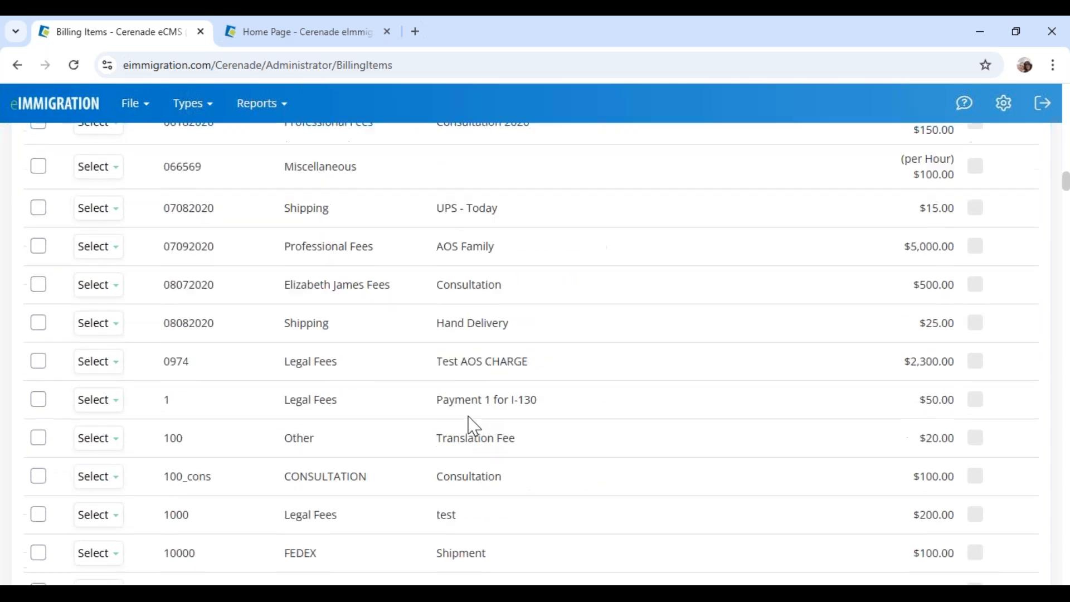
pyautogui.scroll(5, 420, 362)
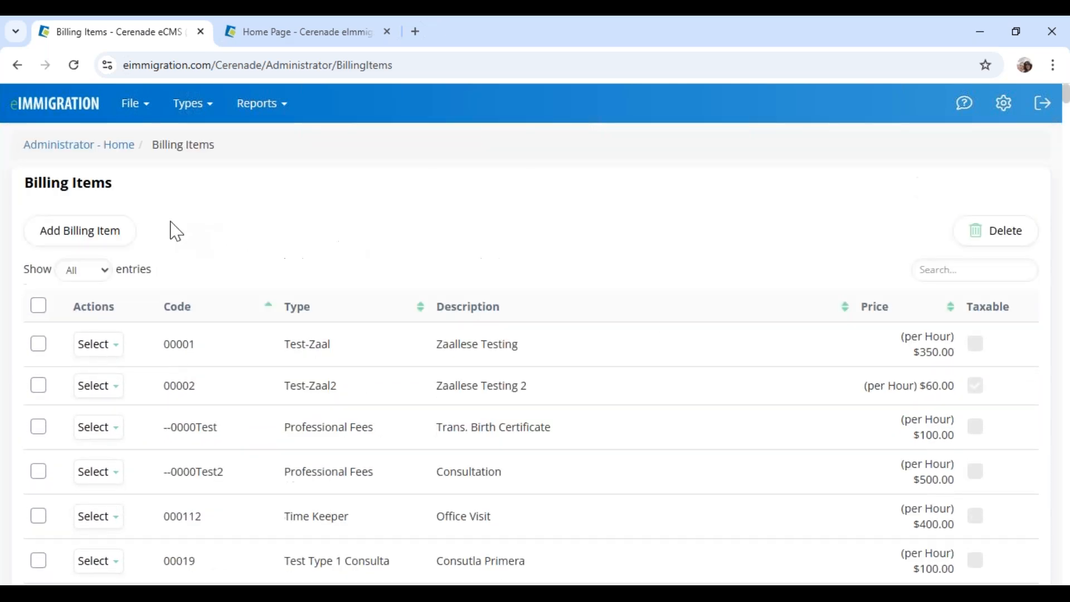
pyautogui.tripleClick(49, 189)
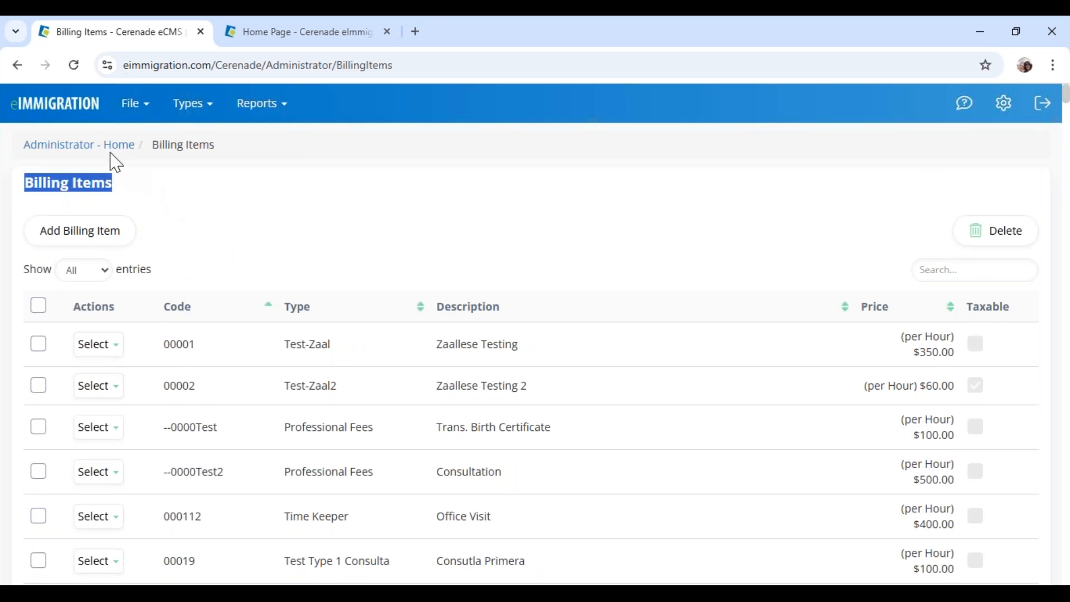
pyautogui.click(94, 147)
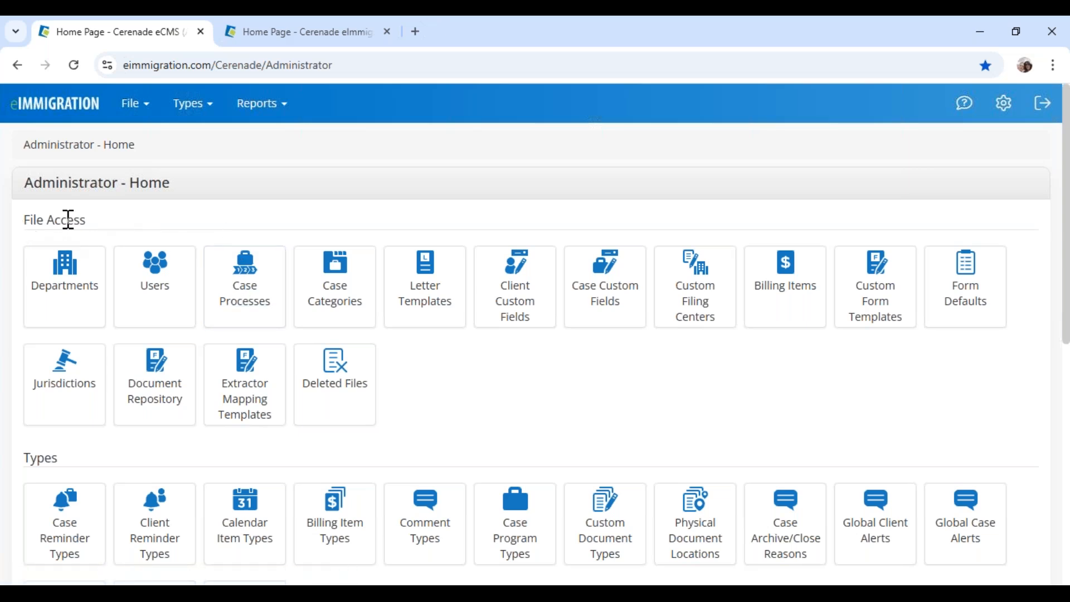
# Open the Case Processes list and filter it by 'aos'
pyautogui.click(252, 308)
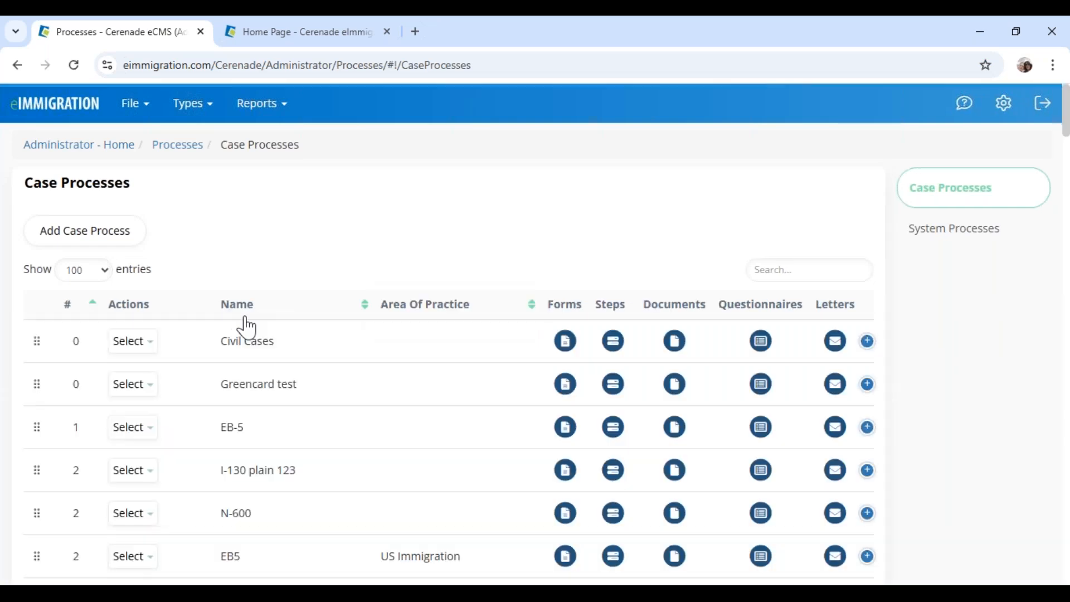
pyautogui.scroll(-2, 246, 469)
pyautogui.scroll(-2, 246, 463)
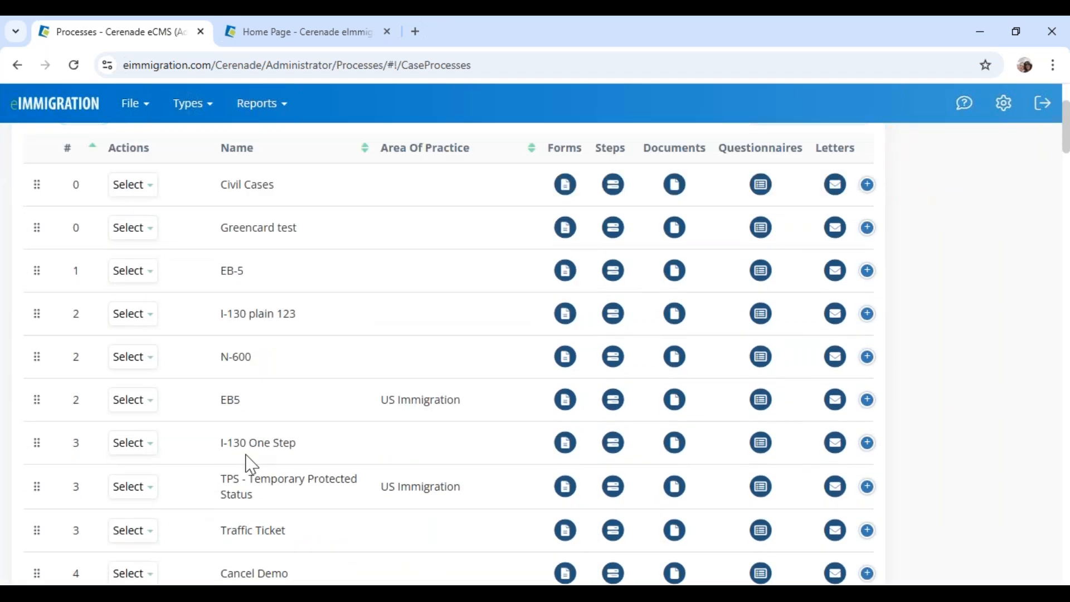
pyautogui.scroll(-2, 246, 461)
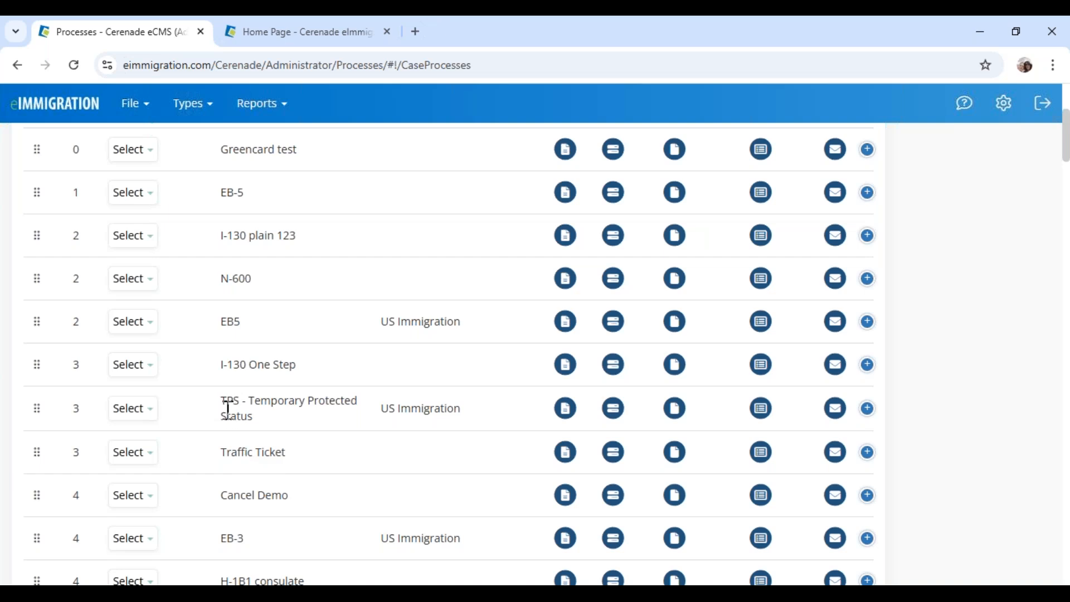
pyautogui.scroll(-7, 228, 411)
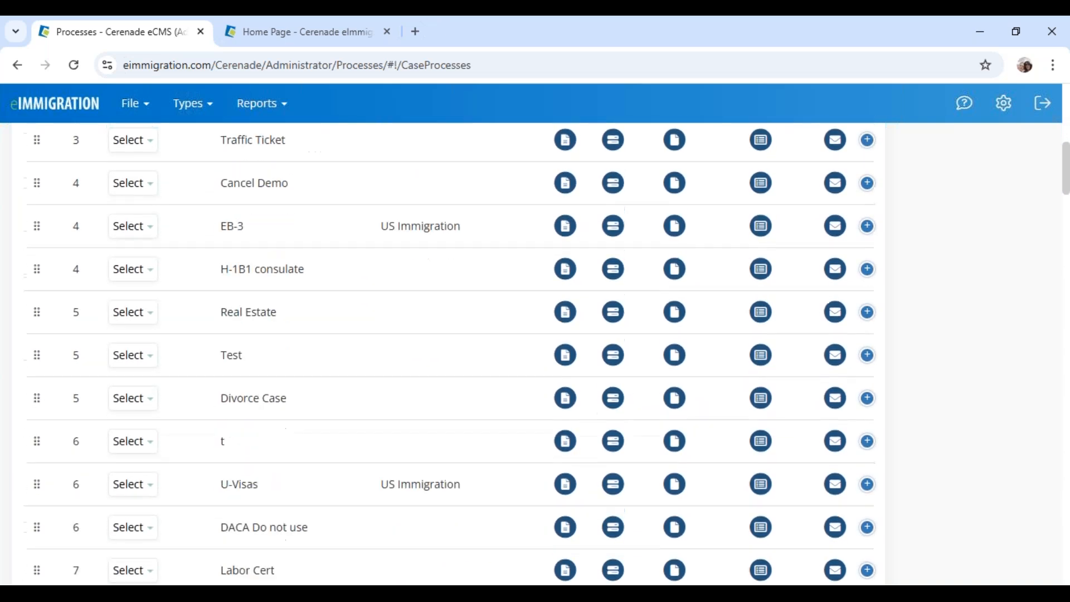
pyautogui.scroll(10, 736, 241)
pyautogui.click(787, 271)
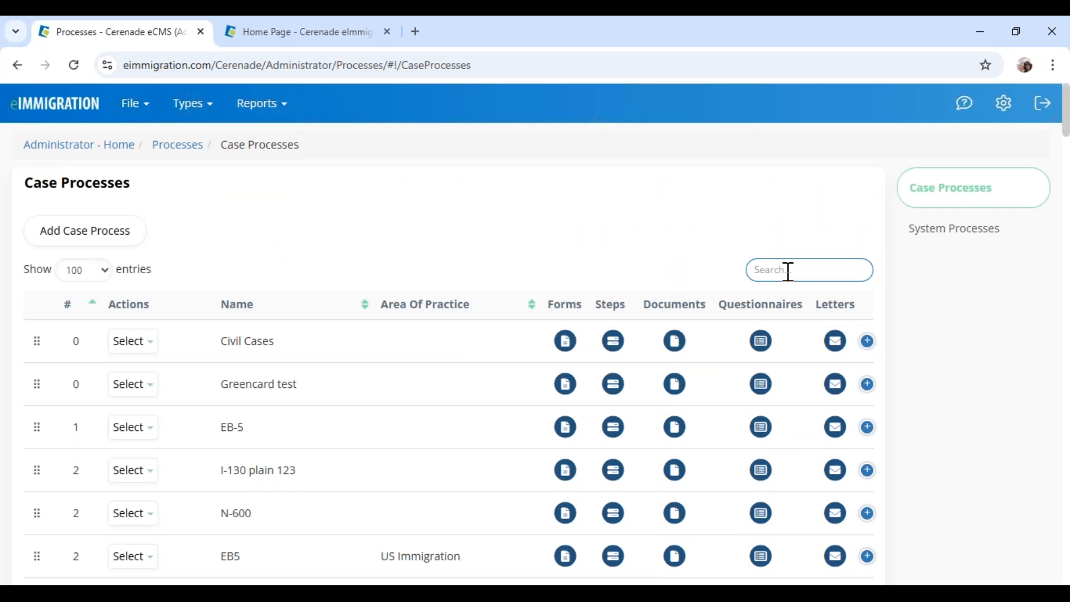
pyautogui.write('aos')
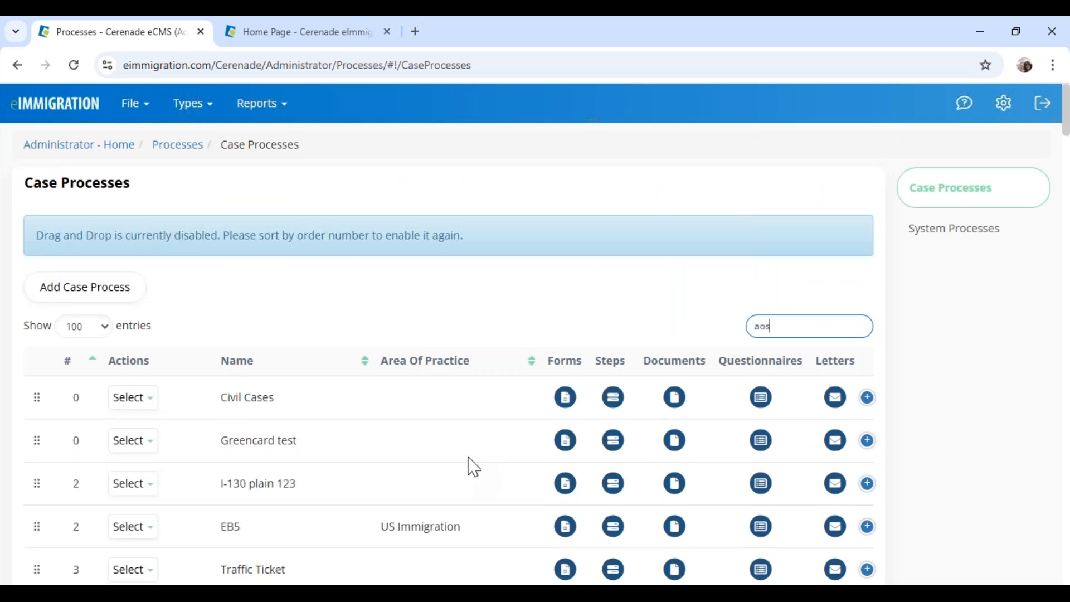
# Move IV & AOS (1-Step) Family-Based to position 1 and open its Forms page
pyautogui.click(117, 532)
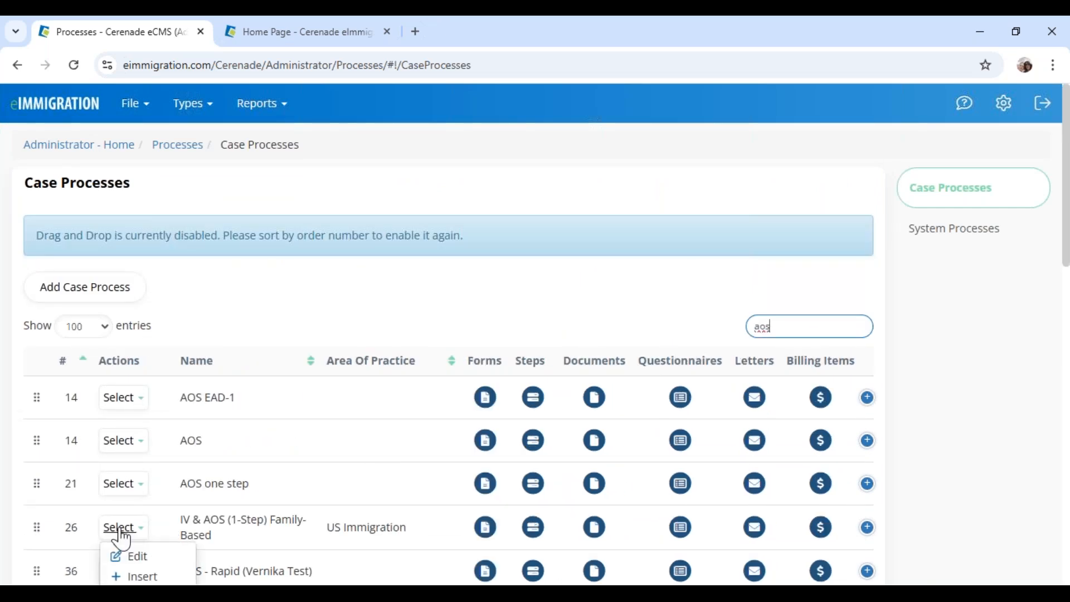
pyautogui.scroll(-1, 132, 530)
pyautogui.scroll(-3, 134, 532)
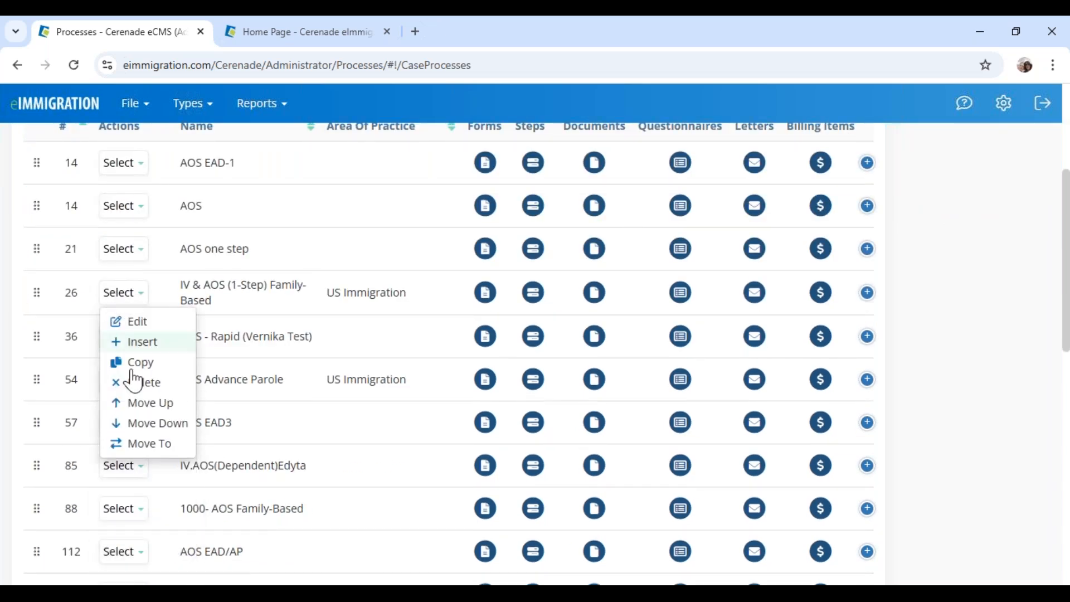
pyautogui.click(141, 453)
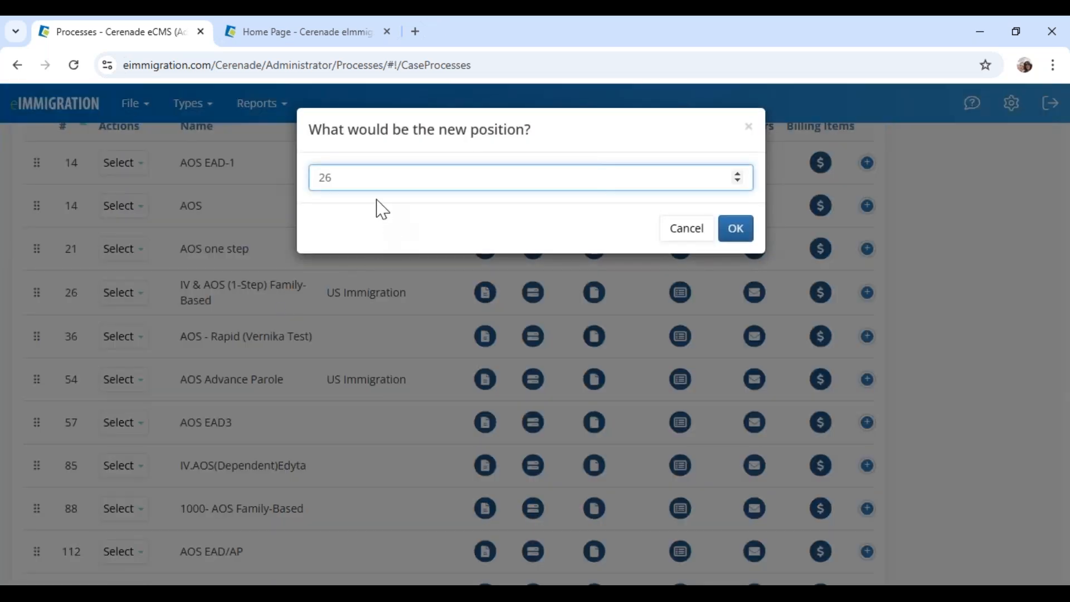
pyautogui.write('1')
pyautogui.click(735, 231)
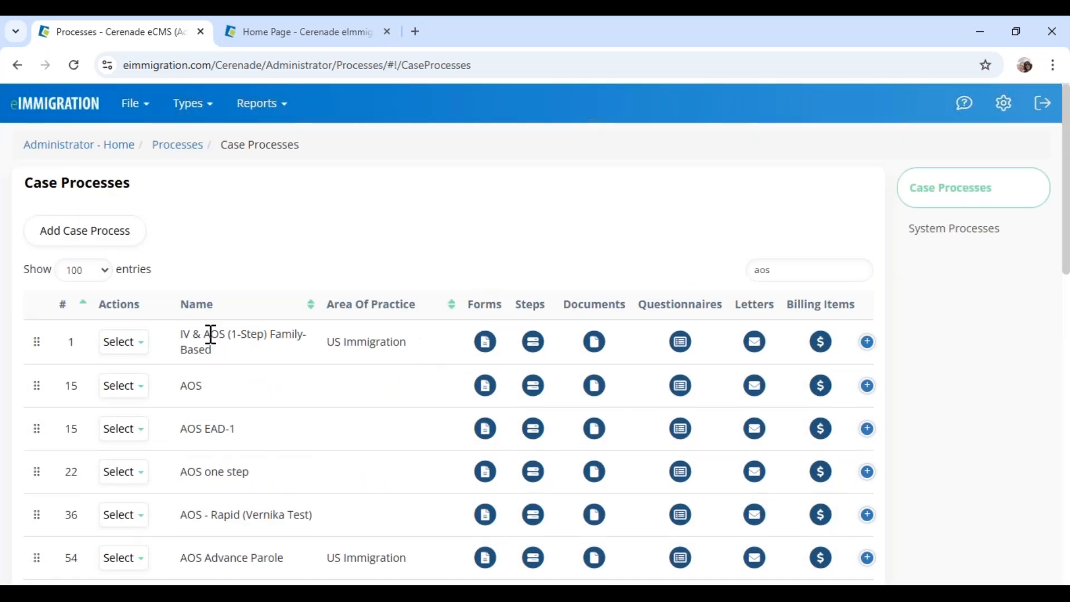
pyautogui.moveTo(205, 334); pyautogui.dragTo(294, 351)
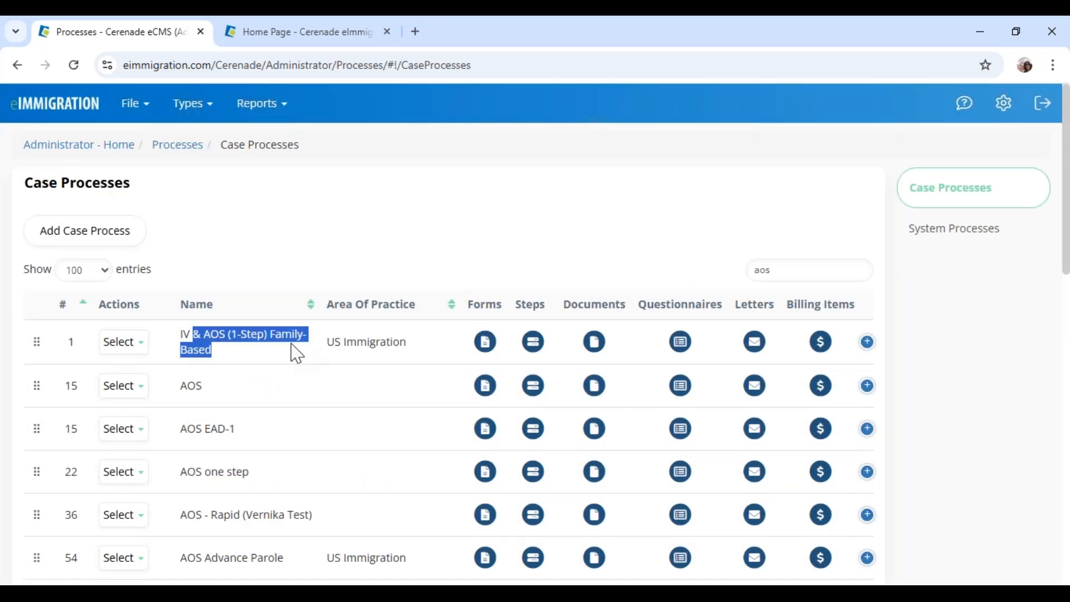
pyautogui.click(486, 343)
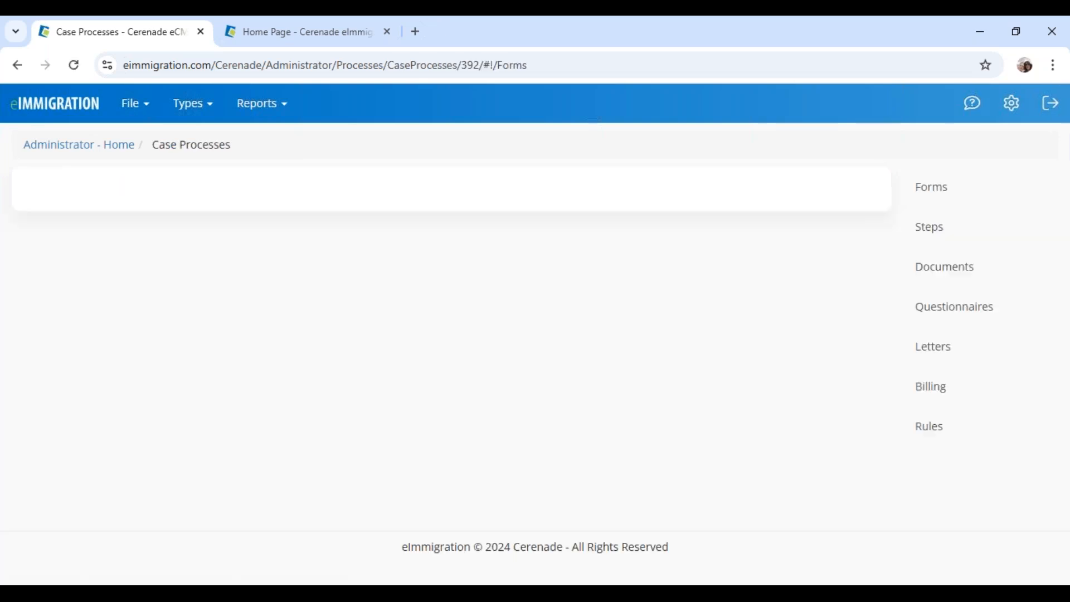
# Review the IV & AOS process's forms list, including the G-28 form
pyautogui.scroll(-5, 323, 435)
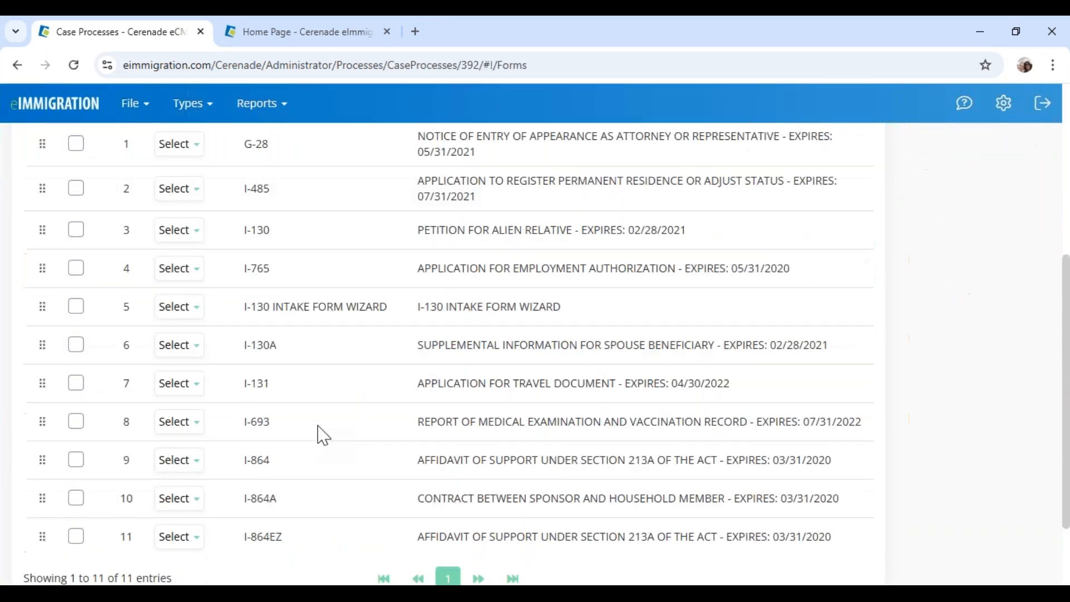
pyautogui.scroll(1, 323, 435)
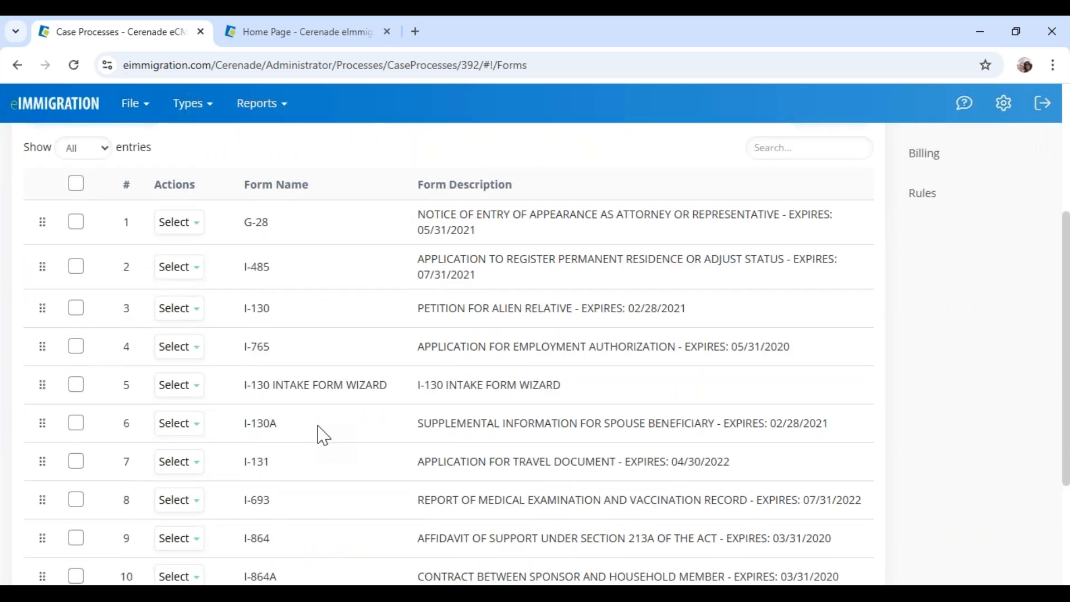
pyautogui.moveTo(245, 222); pyautogui.dragTo(283, 229)
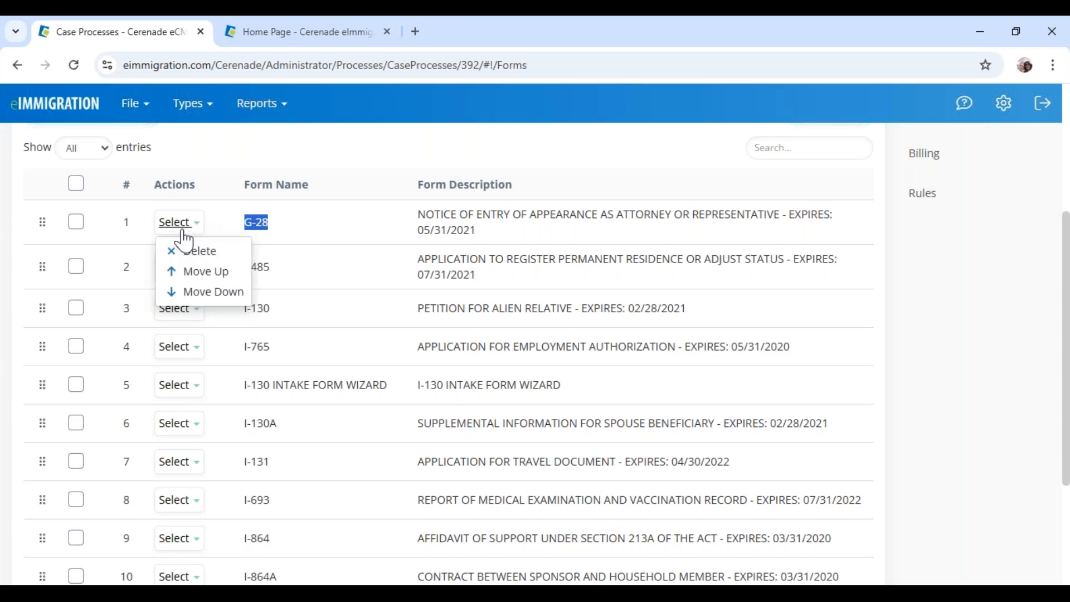
pyautogui.click(346, 237)
pyautogui.scroll(2, 724, 273)
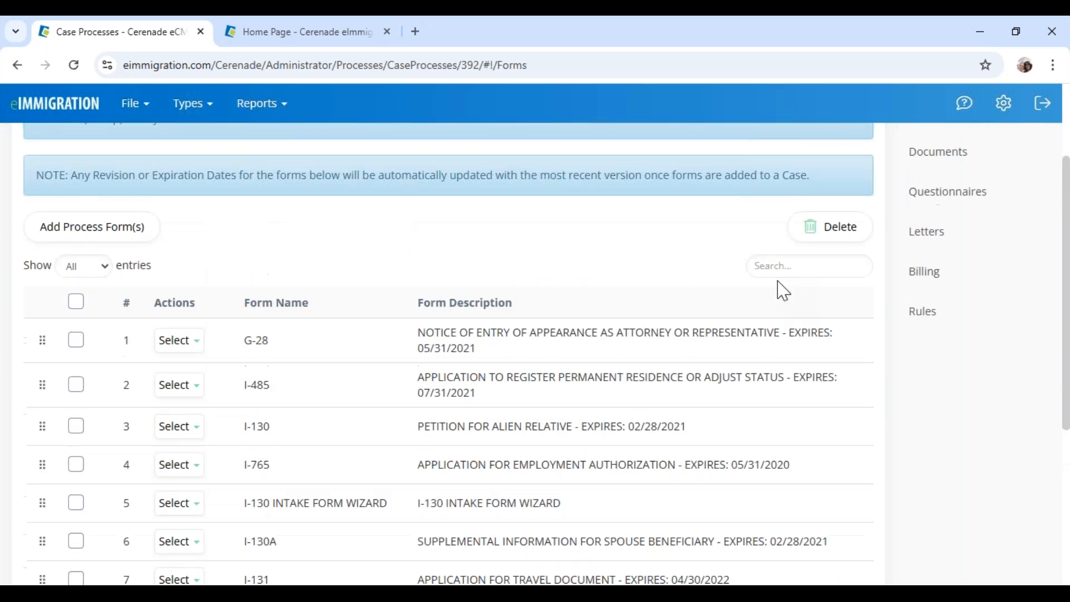
# Review the process's steps and documents, ending on Billing Items with Forms Prep Time and Consultation
pyautogui.click(944, 169)
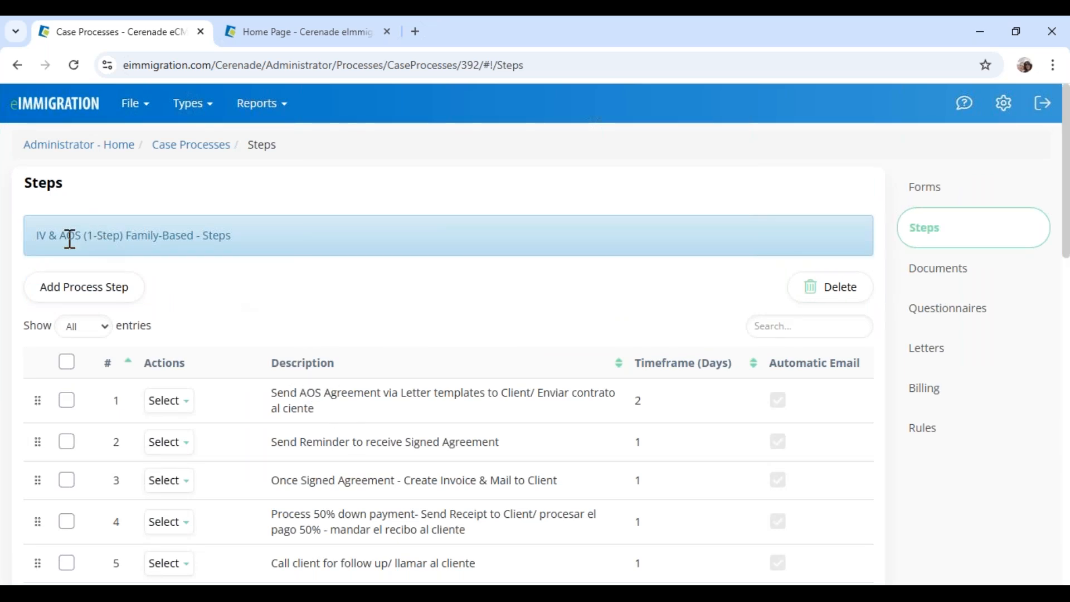
pyautogui.moveTo(66, 235); pyautogui.dragTo(169, 236)
pyautogui.scroll(-4, 304, 400)
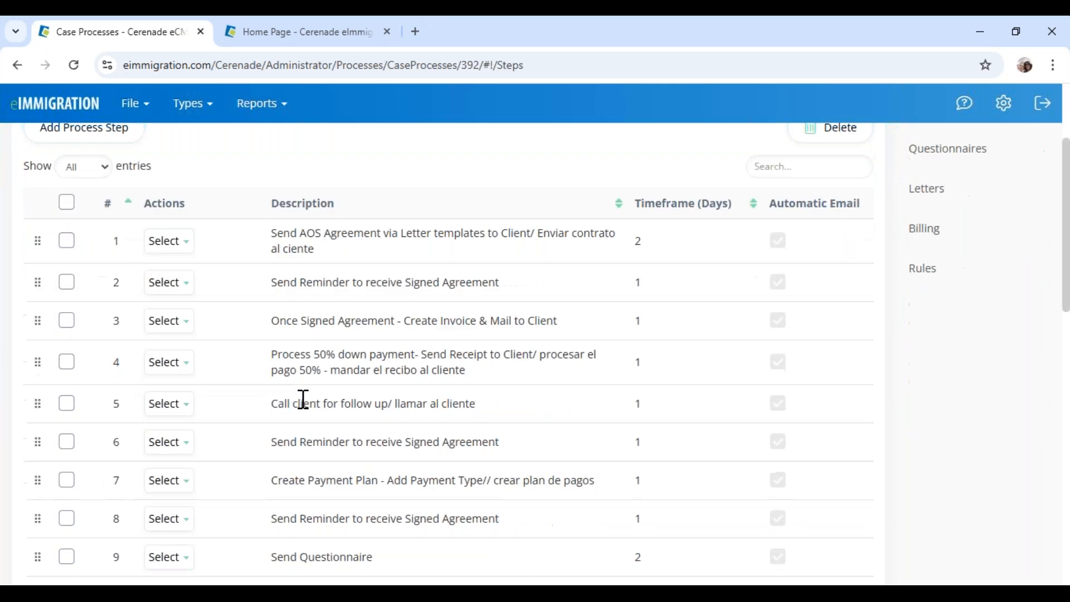
pyautogui.moveTo(278, 367); pyautogui.dragTo(484, 366)
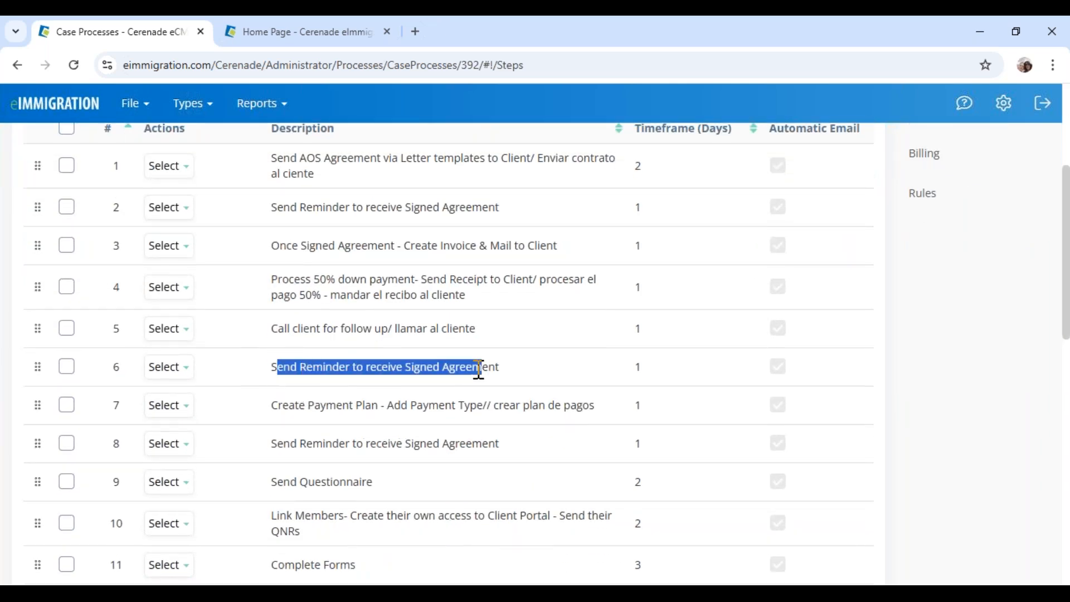
pyautogui.doubleClick(666, 376)
pyautogui.scroll(4, 687, 384)
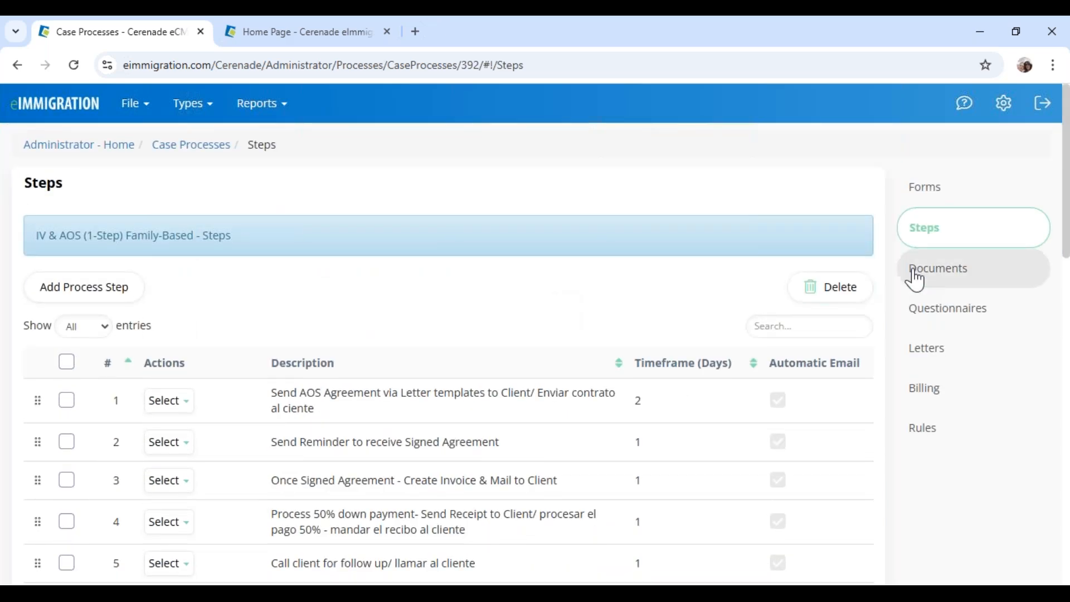
pyautogui.click(943, 279)
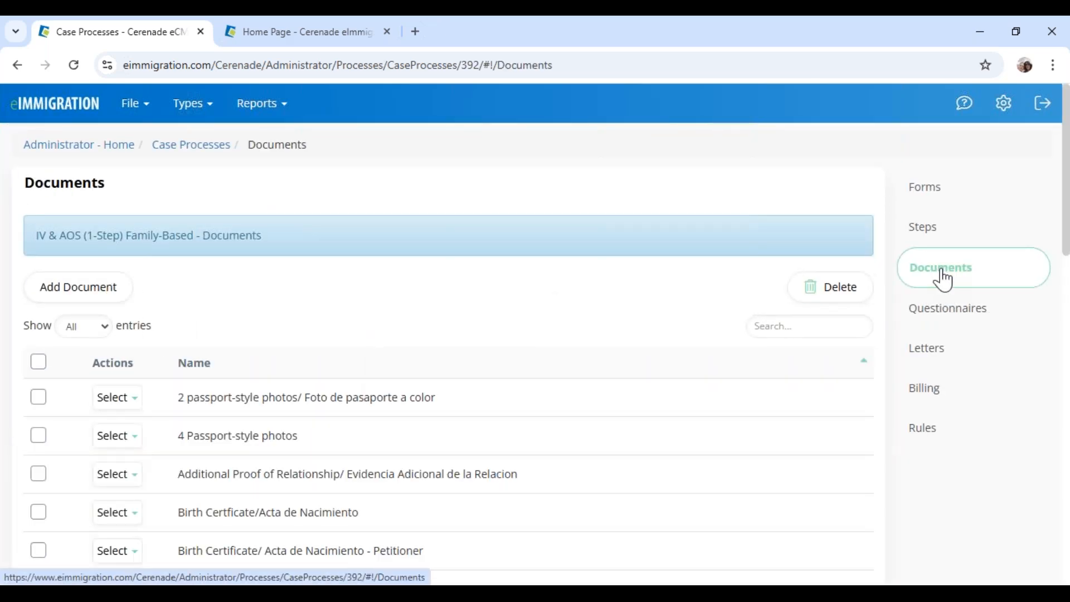
pyautogui.click(939, 399)
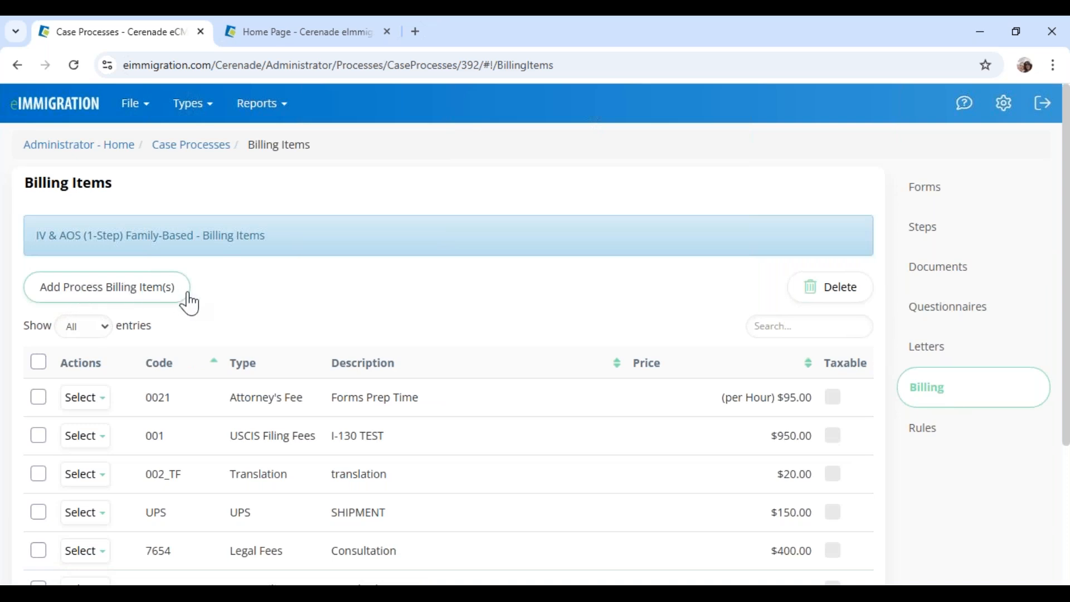
pyautogui.scroll(-2, 332, 430)
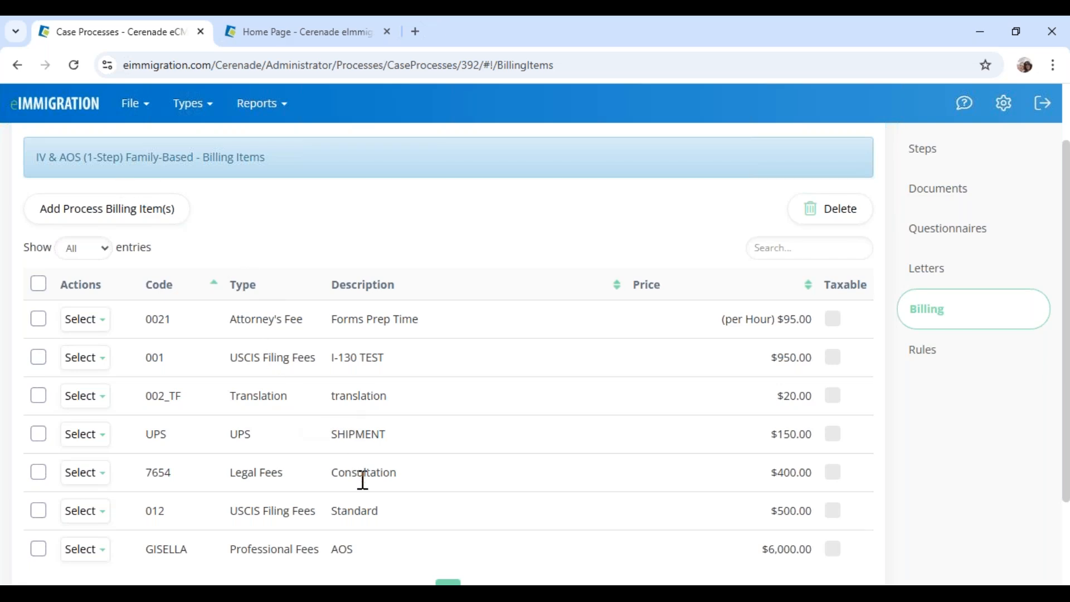
pyautogui.scroll(-1, 363, 474)
pyautogui.moveTo(332, 474); pyautogui.dragTo(354, 473)
pyautogui.moveTo(762, 474); pyautogui.dragTo(812, 475)
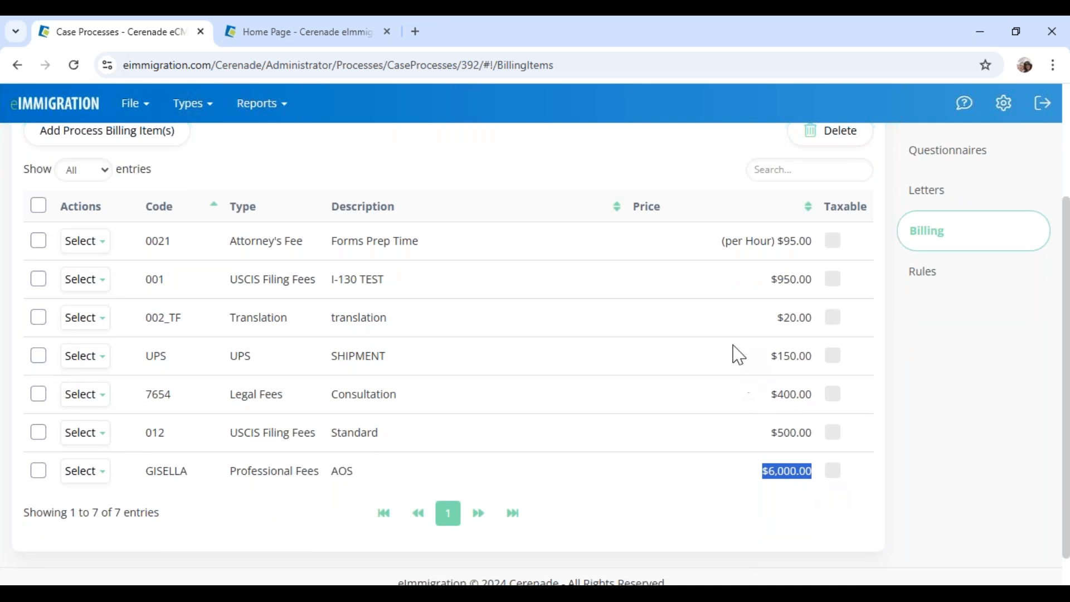
pyautogui.scroll(2, 419, 274)
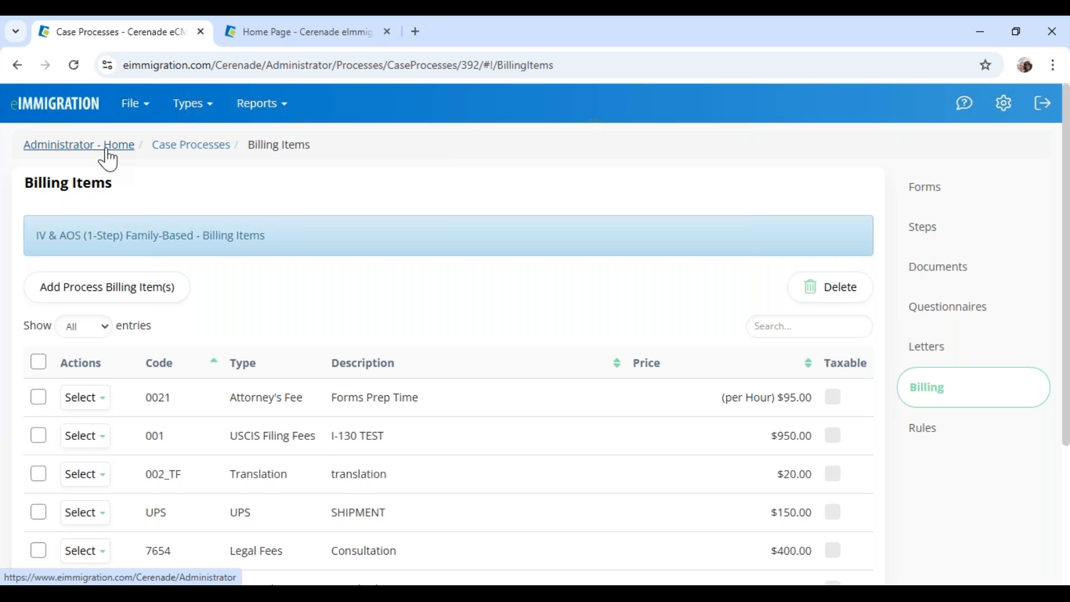
# Return to Administrator - Home and open the firm-wide Billing Items list
pyautogui.click(108, 160)
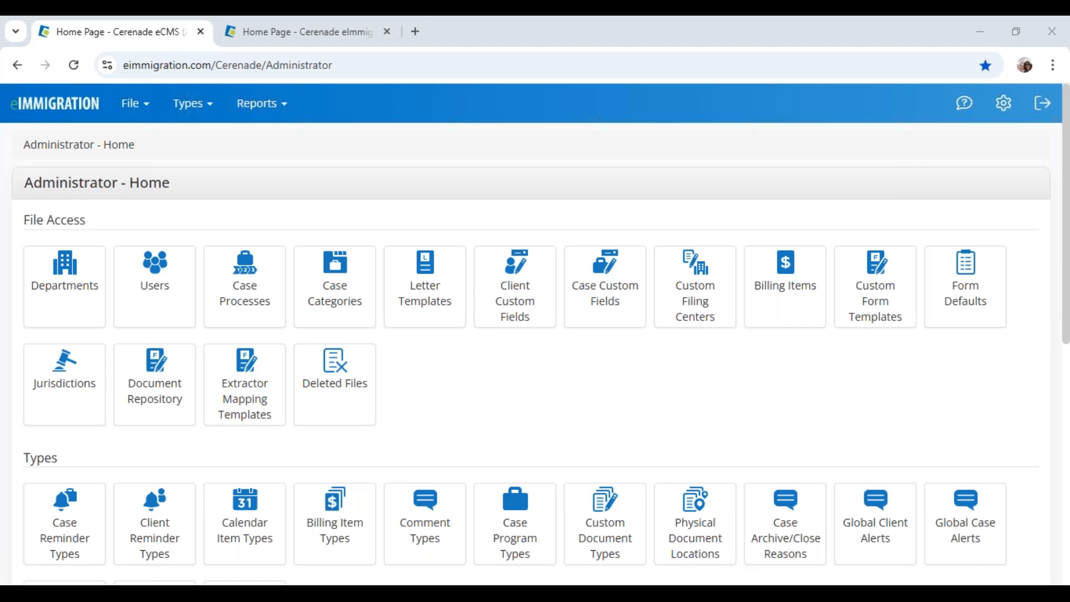
pyautogui.click(779, 290)
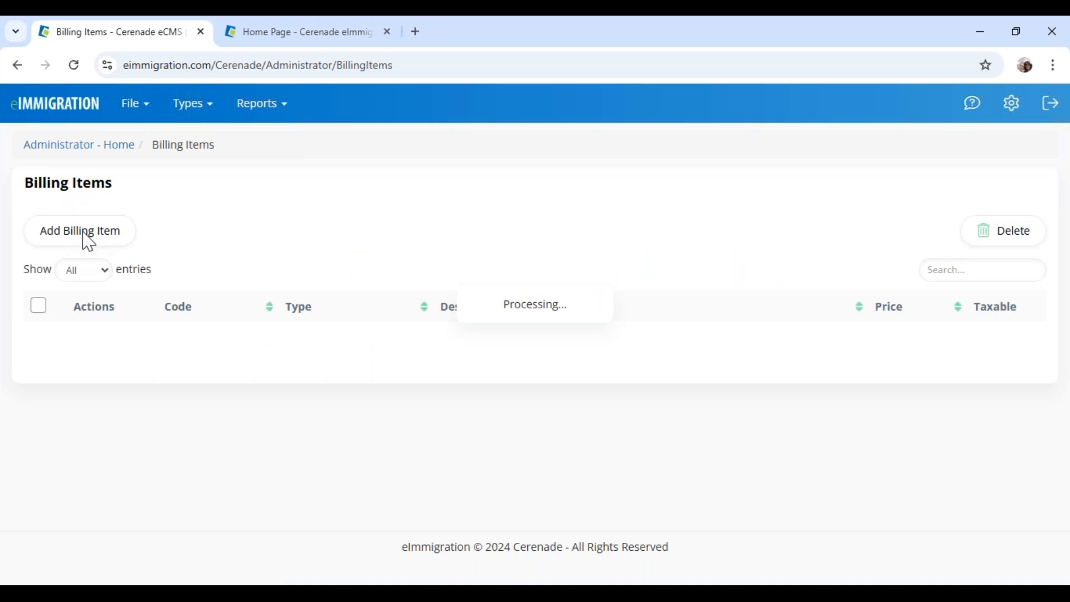
# Start a new billing item with code 1234, type Legal Fees and description TEST
pyautogui.click(88, 241)
pyautogui.click(396, 196)
pyautogui.write('1234')
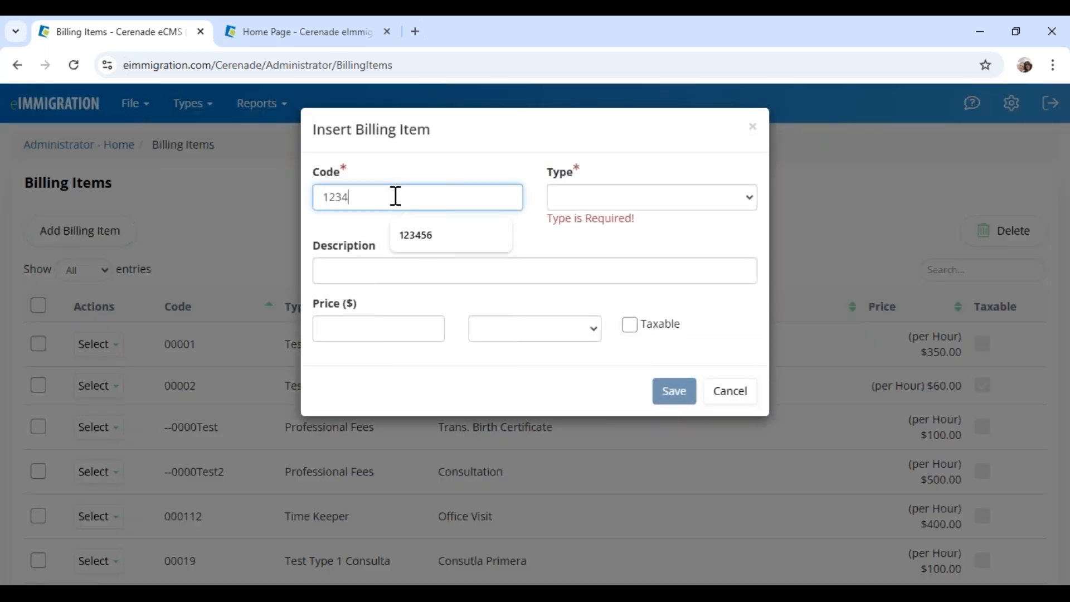
pyautogui.click(559, 206)
pyautogui.click(580, 239)
pyautogui.click(397, 257)
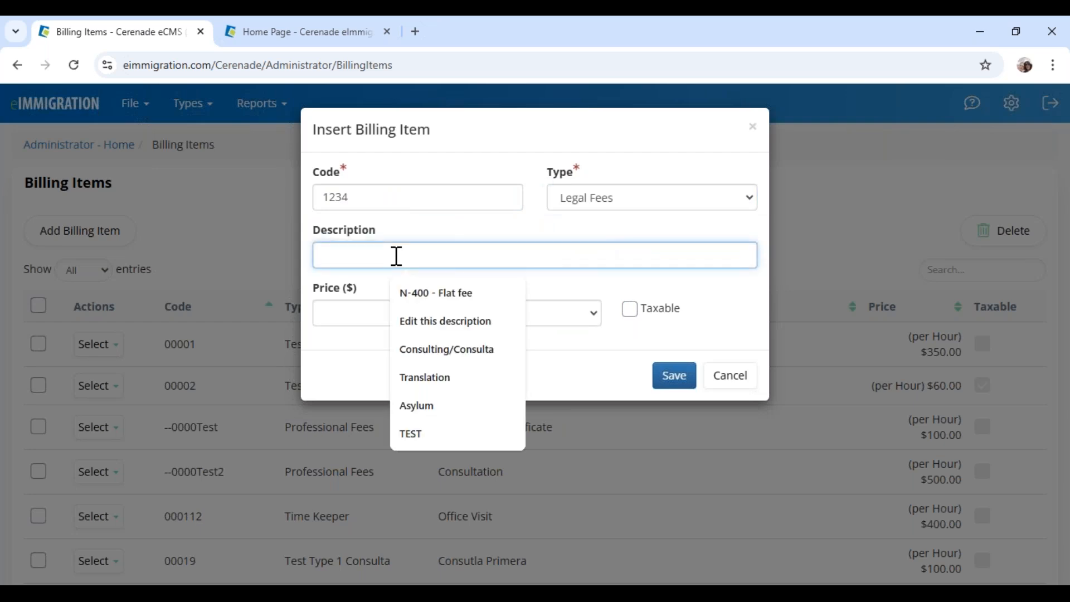
pyautogui.click(419, 436)
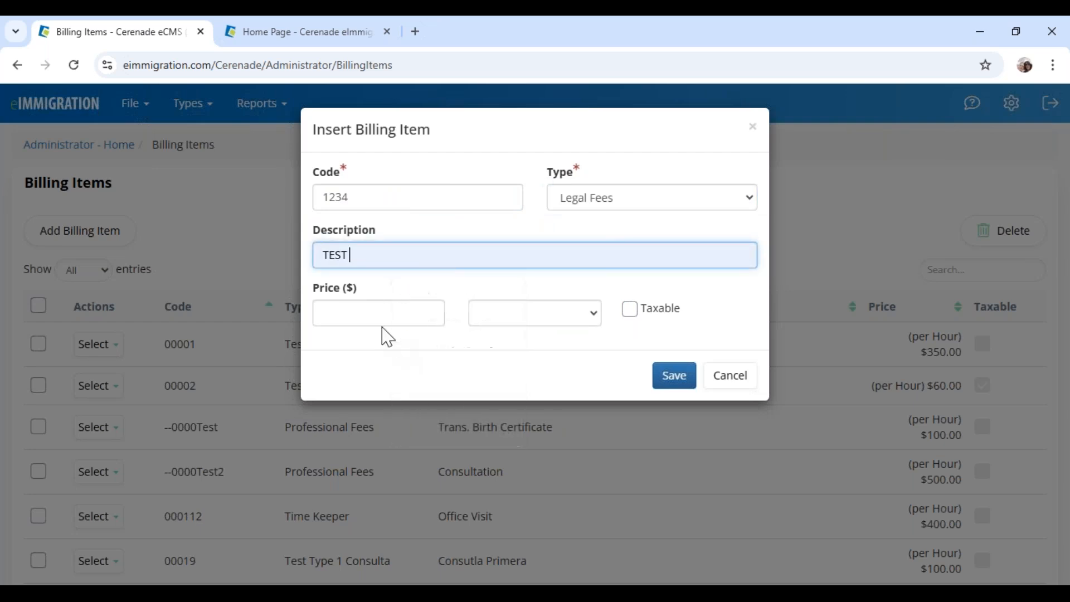
# Set the item's price to 500, without a dollar sign
pyautogui.click(380, 313)
pyautogui.write('500')
pyautogui.click(513, 373)
pyautogui.moveTo(342, 291); pyautogui.dragTo(363, 289)
pyautogui.click(457, 374)
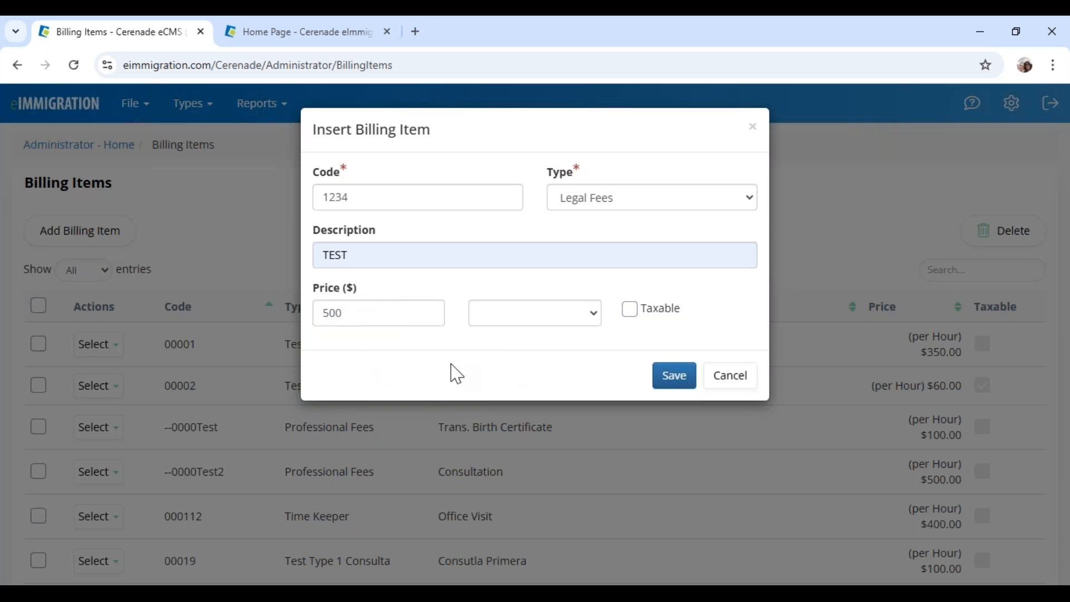
pyautogui.click(326, 313)
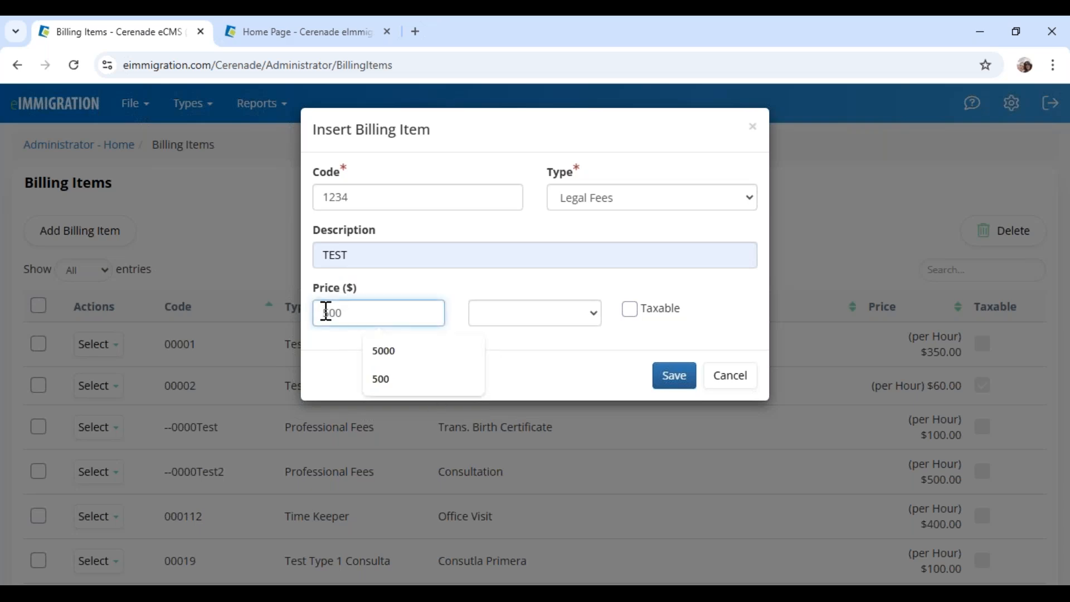
pyautogui.write('$')
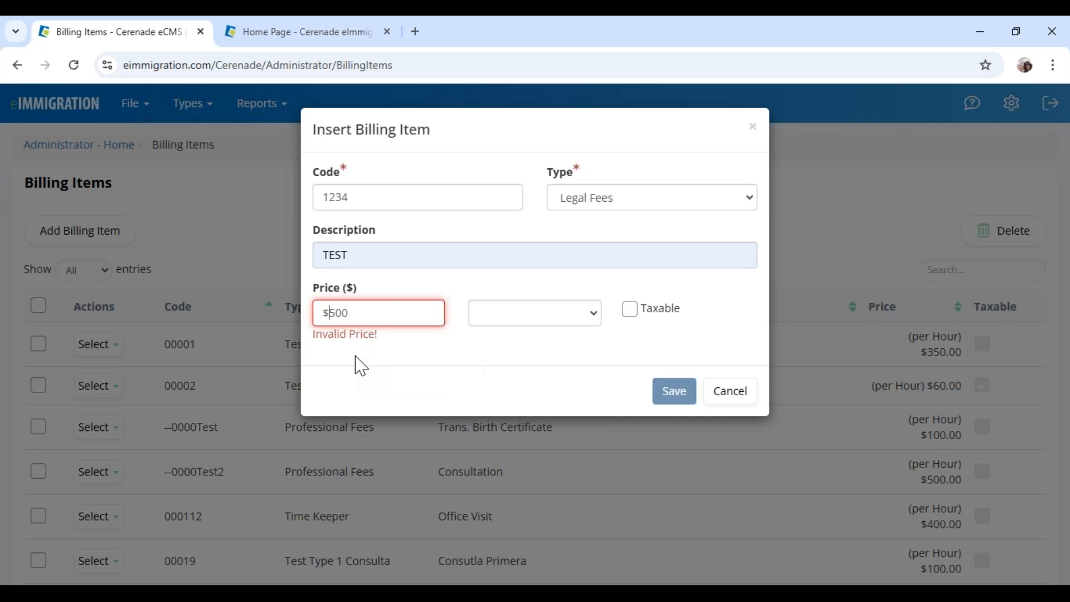
pyautogui.press('BackSpace')
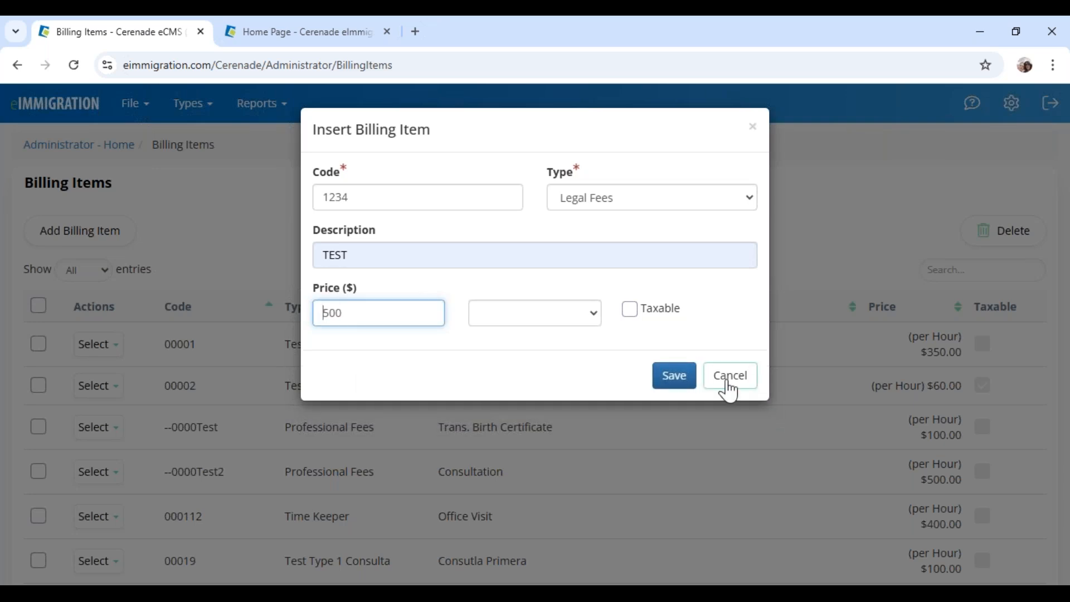
# Save, find code 1234 rejected as a duplicate, cancel, and return to Administrator Home
pyautogui.click(689, 384)
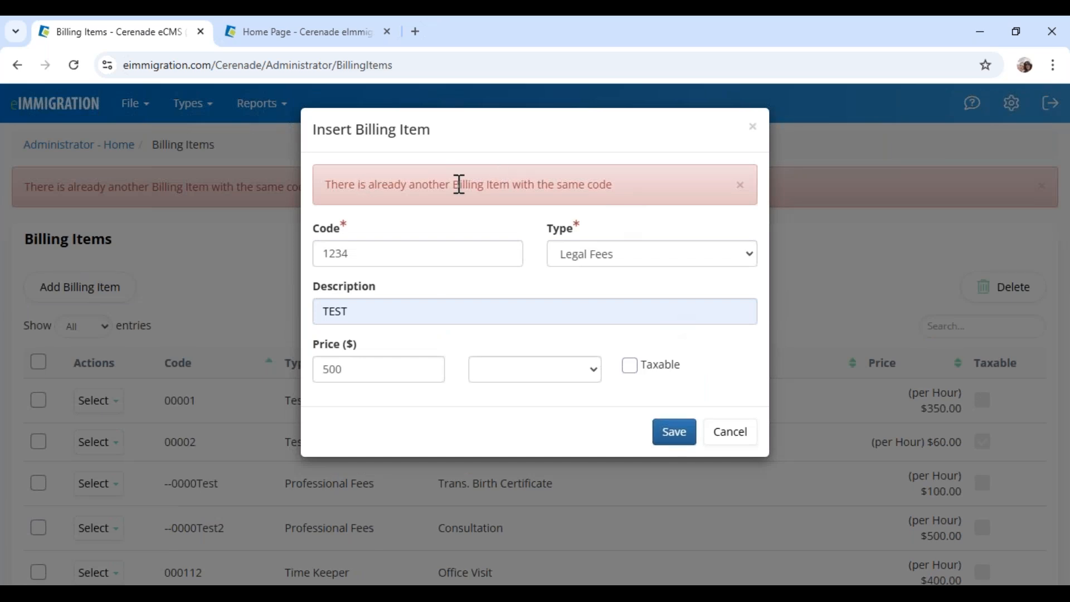
pyautogui.moveTo(361, 185); pyautogui.dragTo(631, 191)
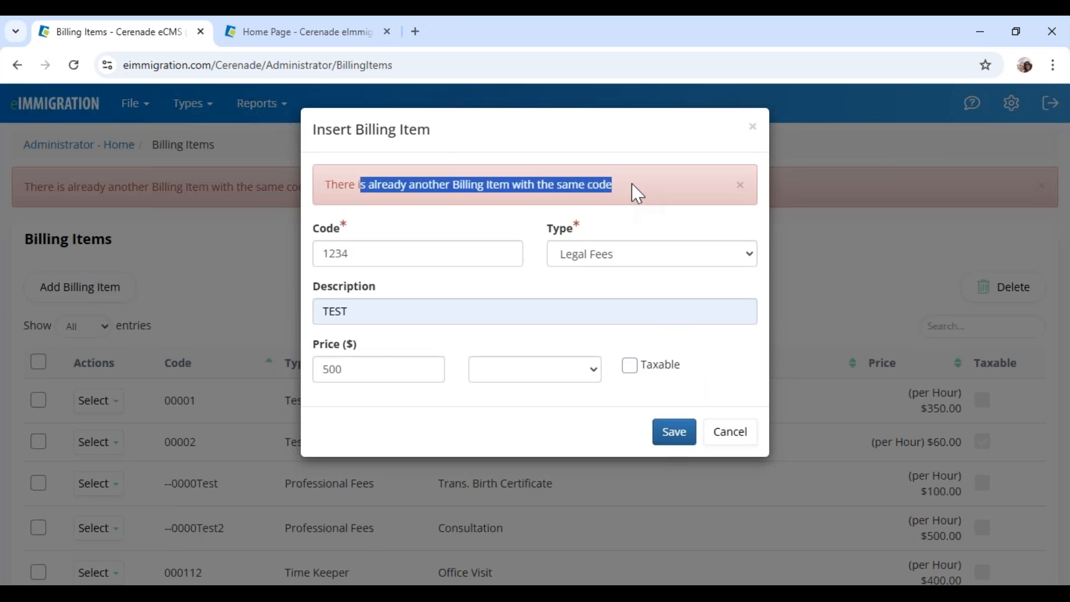
pyautogui.moveTo(386, 262); pyautogui.dragTo(268, 258)
pyautogui.click(744, 428)
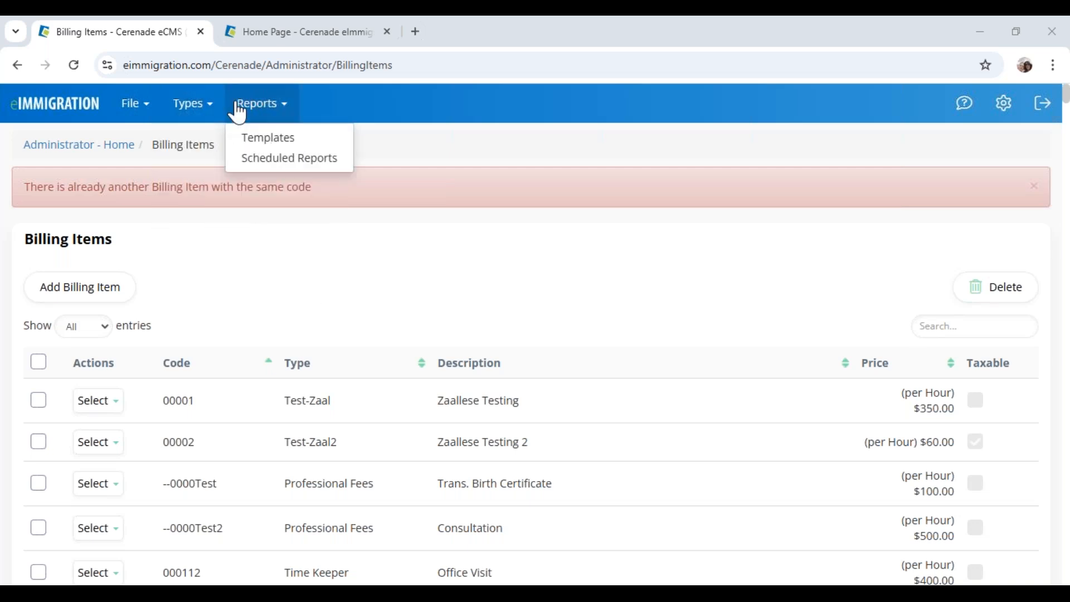
pyautogui.click(78, 145)
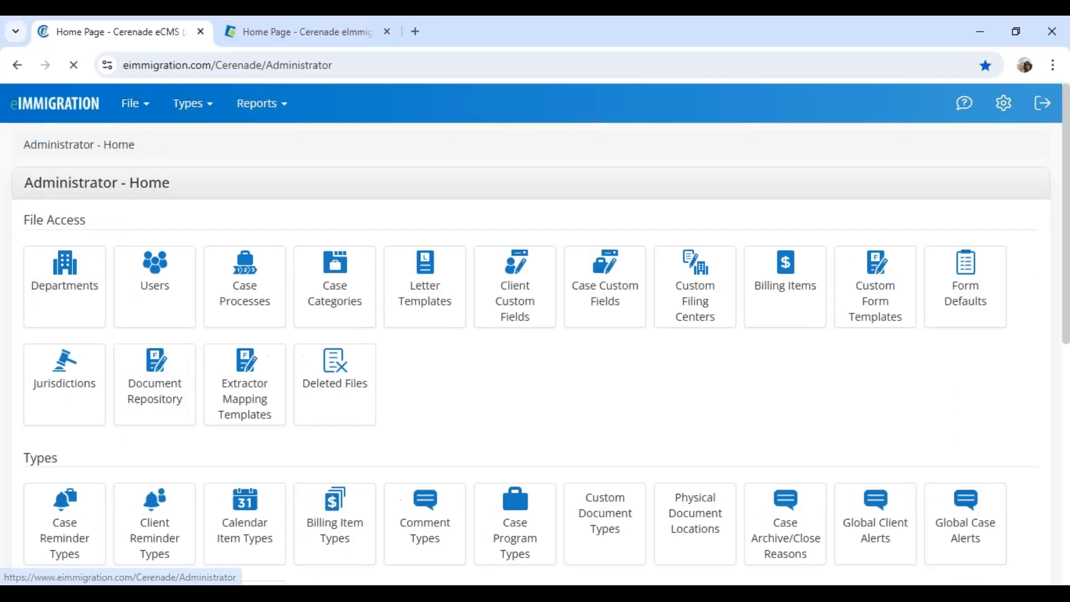
# Switch to the Home Page dashboard tab and show the + Create options
pyautogui.click(338, 39)
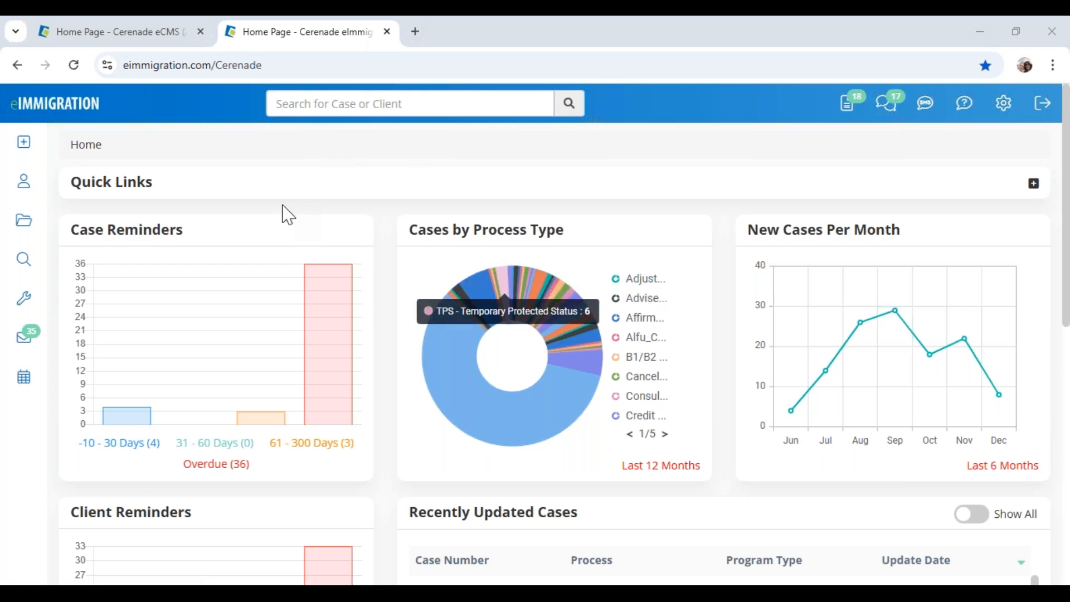
pyautogui.moveTo(162, 43)
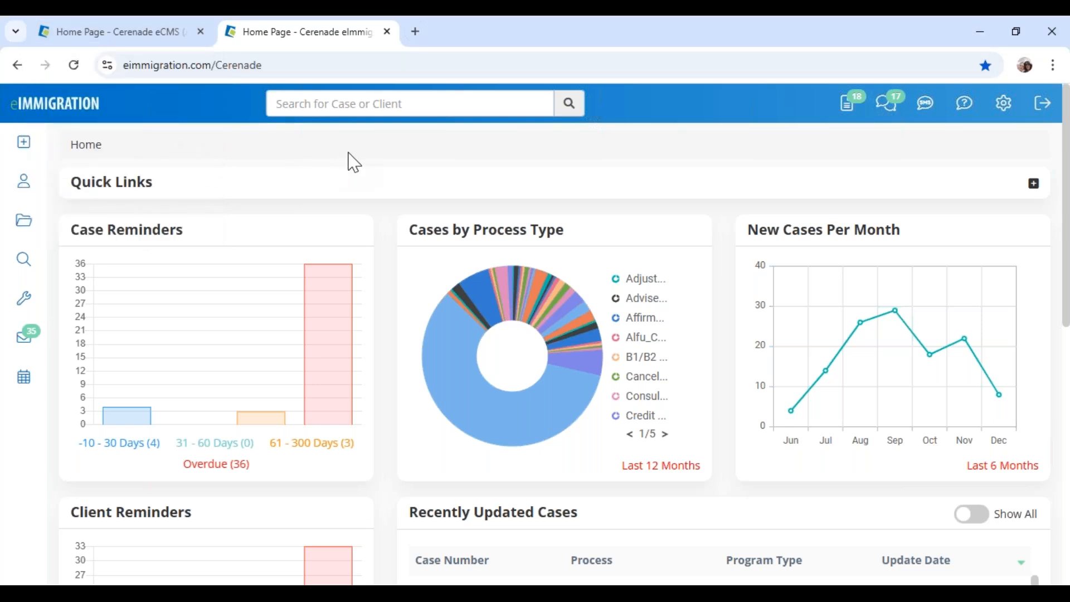
pyautogui.click(24, 143)
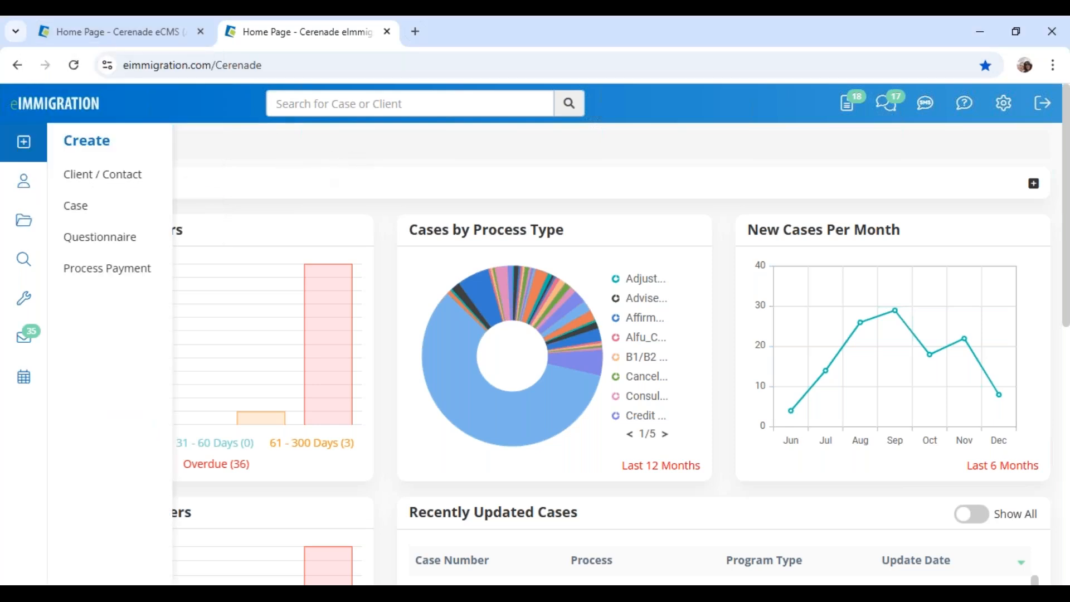
# Create a male individual prospect with the contact's first and last name, overriding the duplicate warning
pyautogui.click(114, 181)
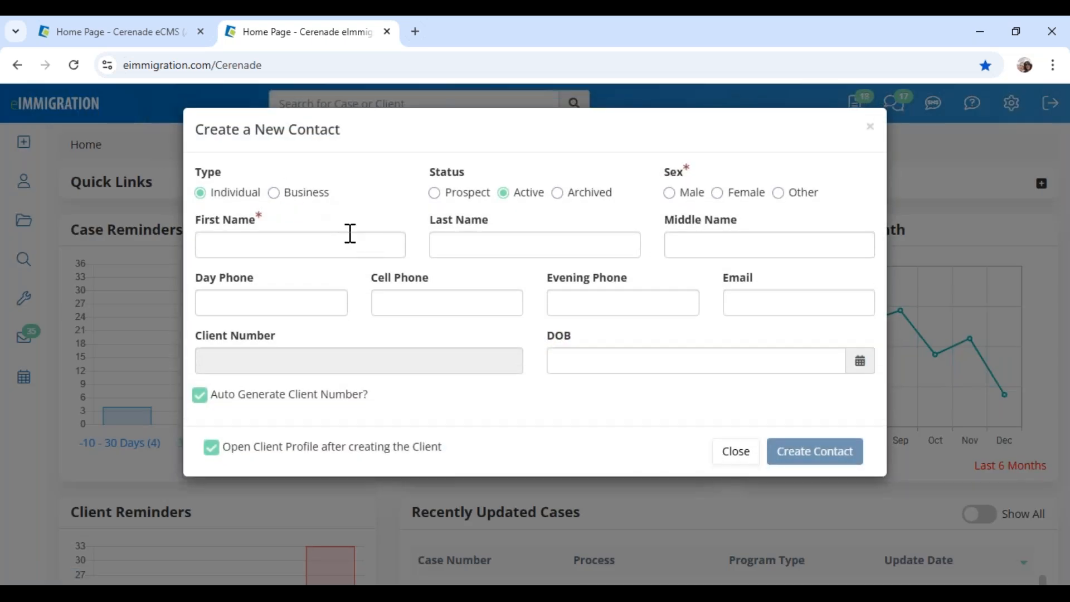
pyautogui.click(350, 233)
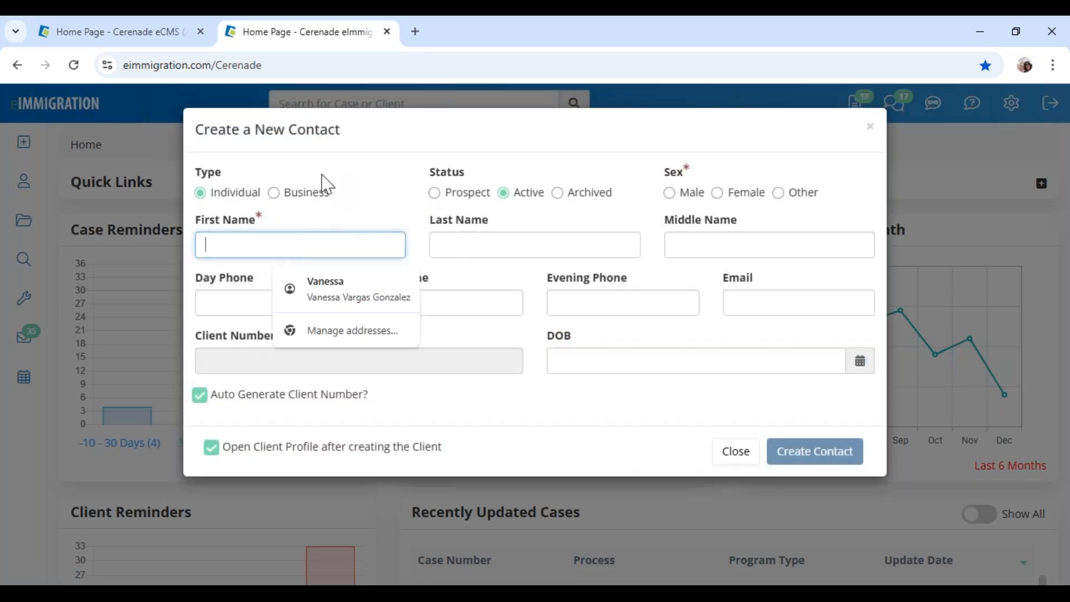
pyautogui.click(468, 195)
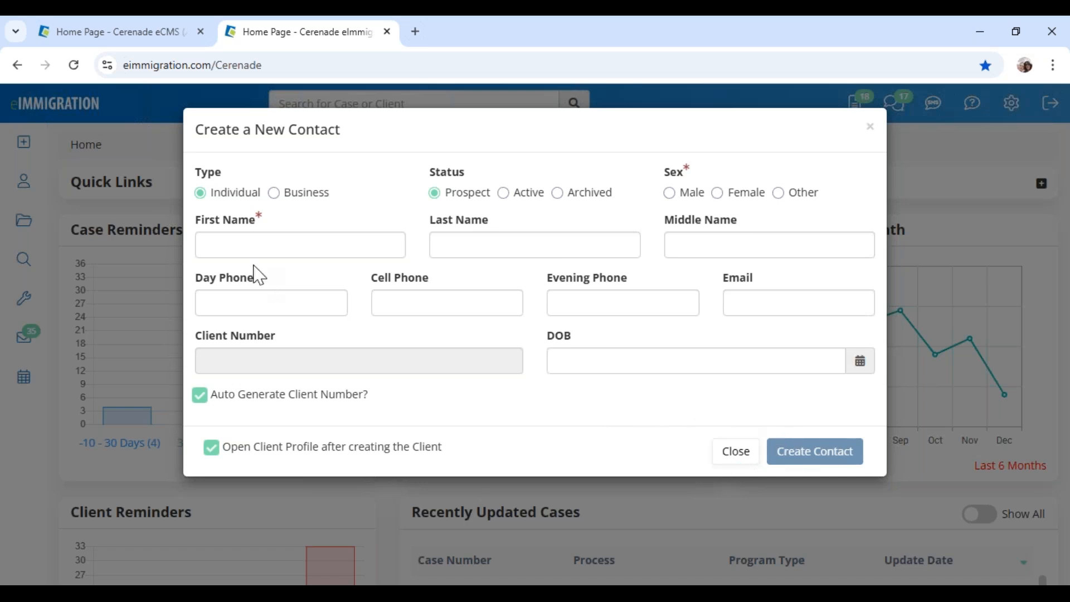
pyautogui.click(247, 238)
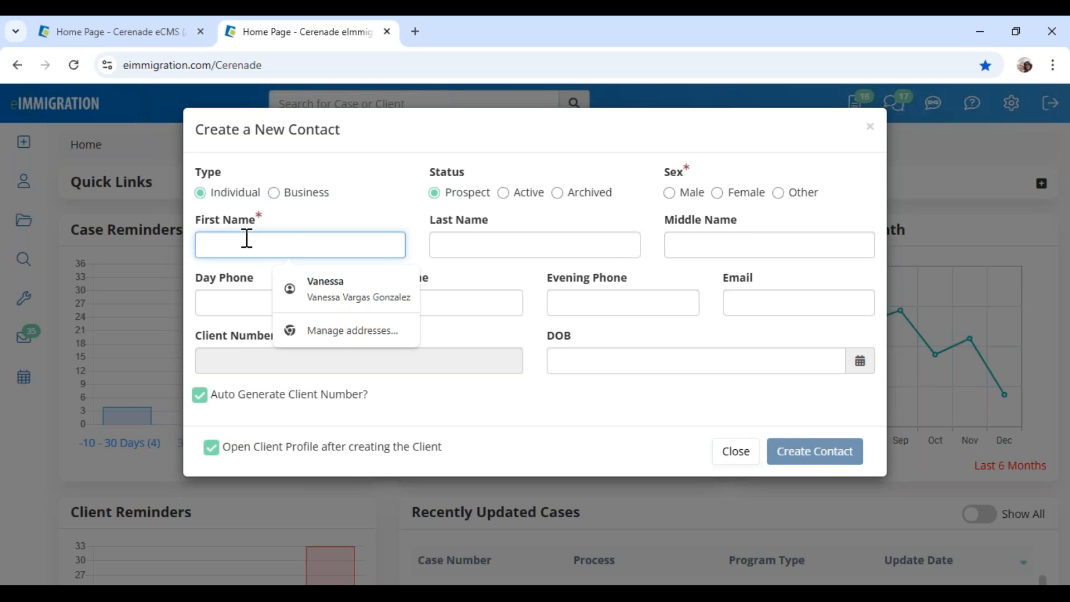
pyautogui.click(479, 248)
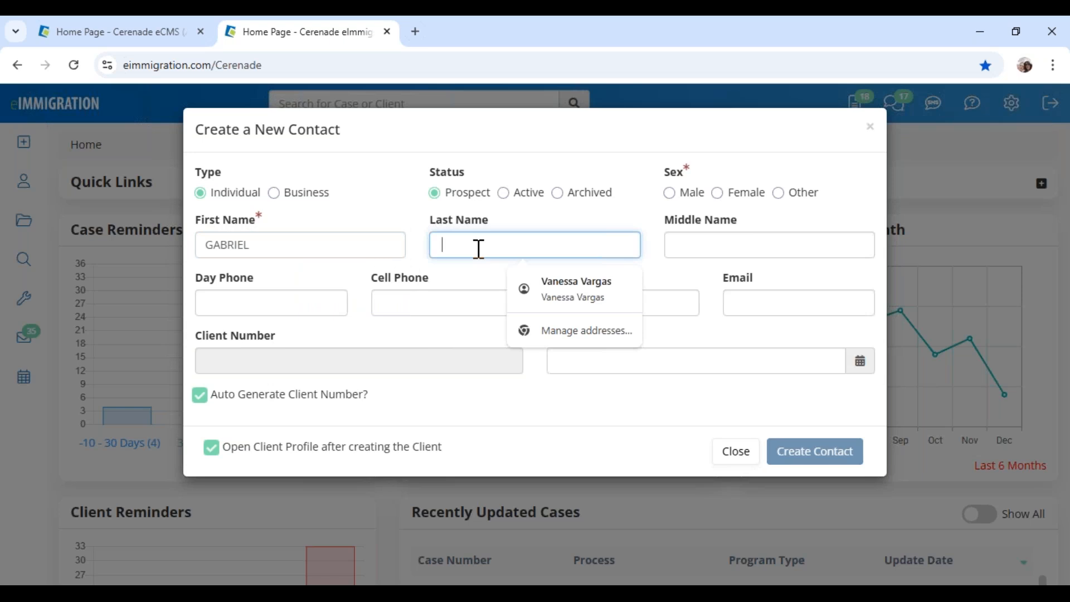
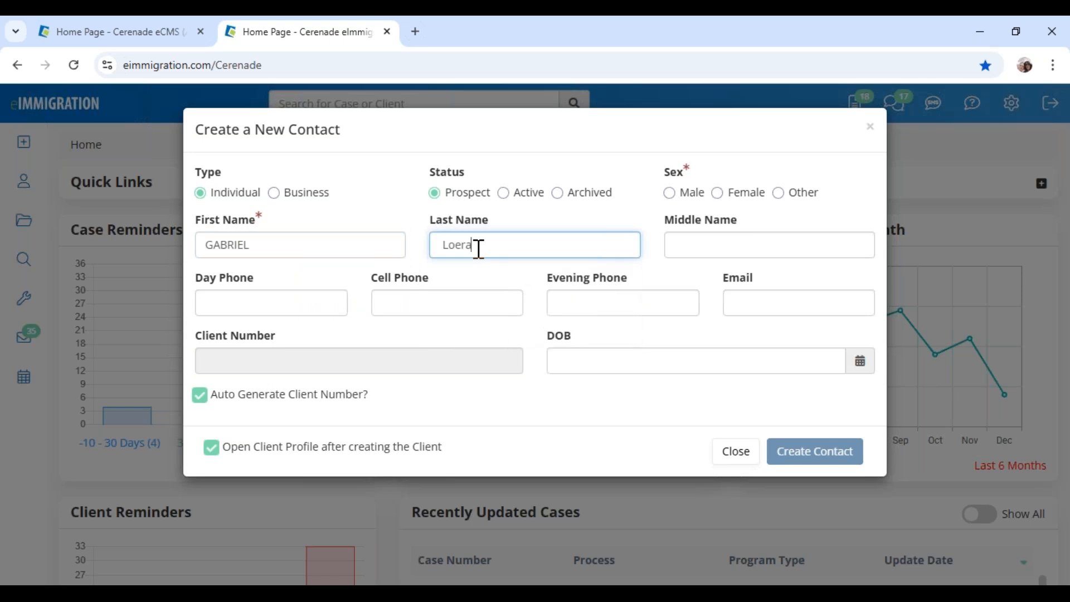
pyautogui.click(689, 194)
pyautogui.click(793, 463)
pyautogui.scroll(-2, 788, 502)
pyautogui.click(779, 537)
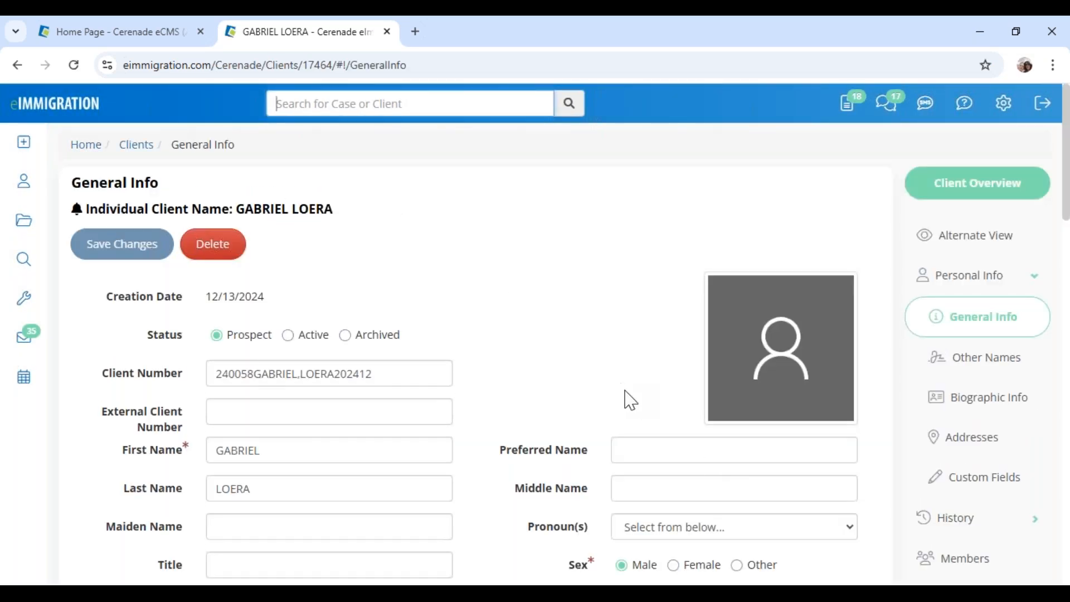
# Open the new client's Logs page from the client sidebar
pyautogui.scroll(-1, 884, 443)
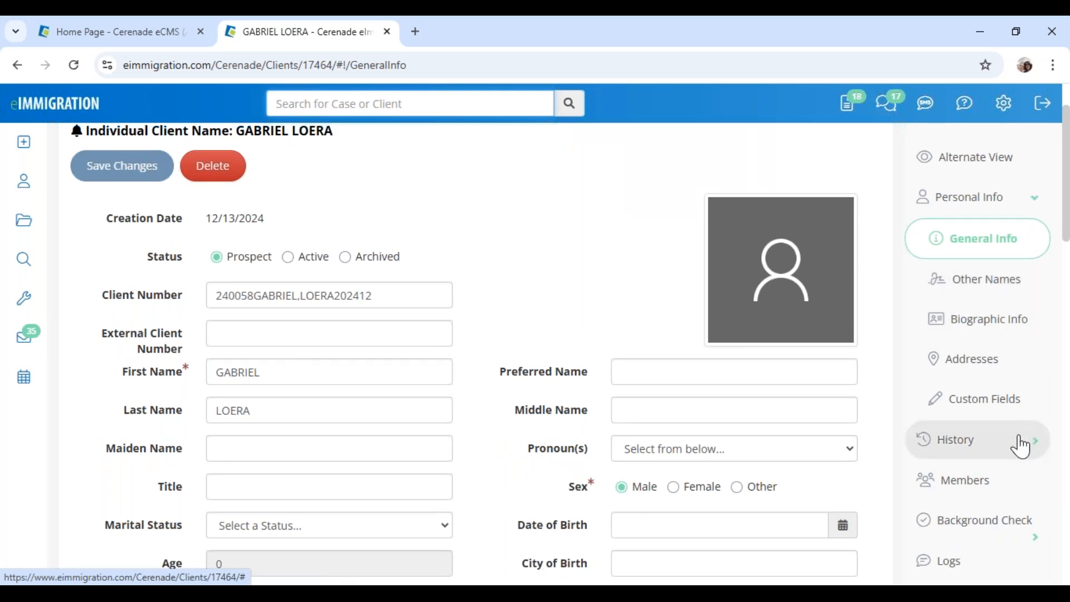
pyautogui.click(963, 573)
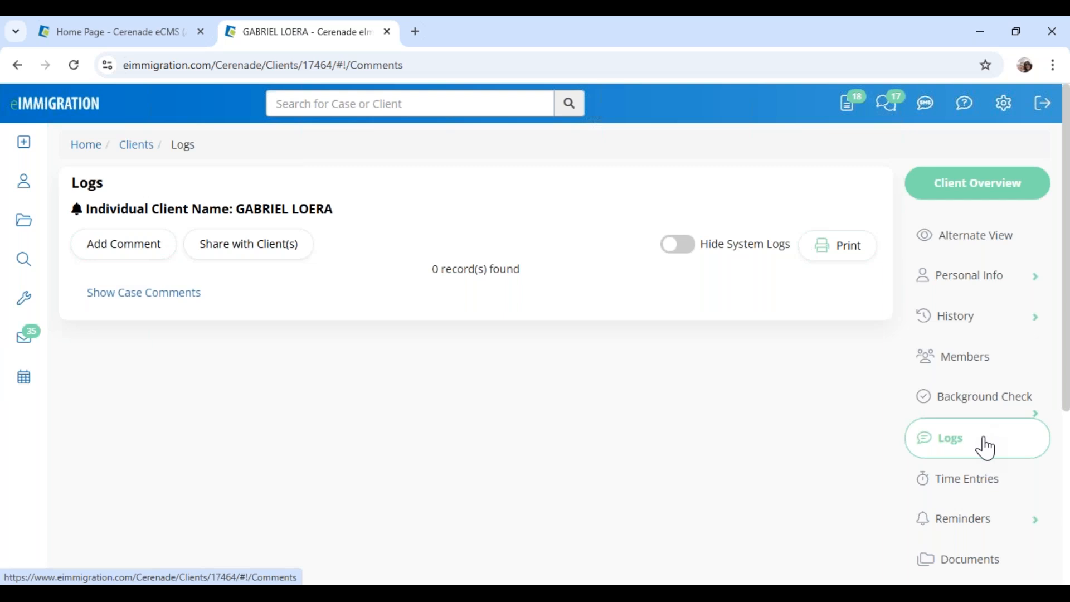
pyautogui.scroll(-2, 986, 446)
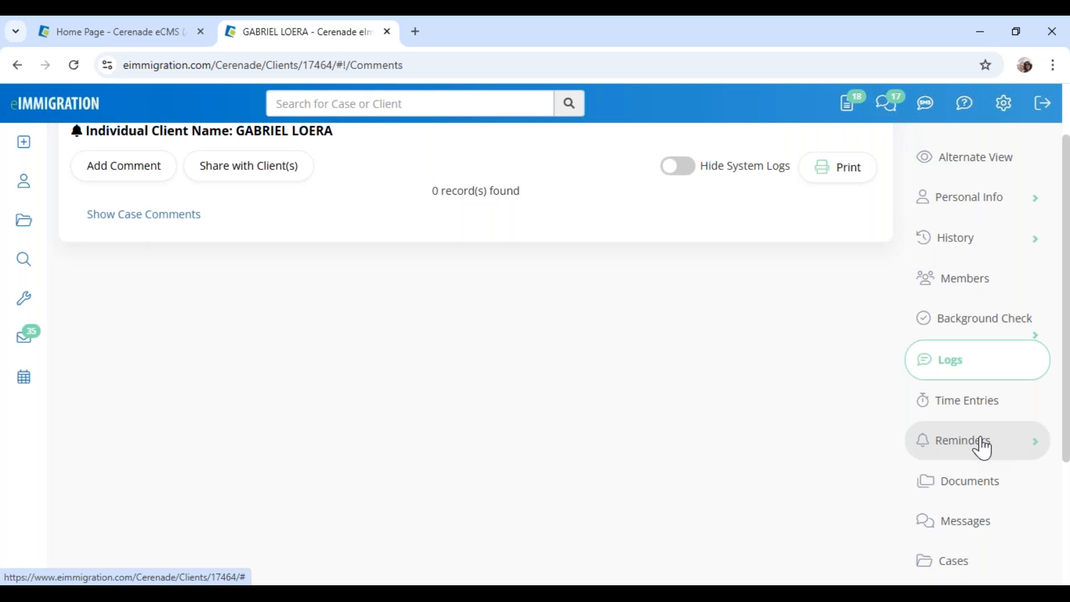
pyautogui.scroll(-3, 983, 448)
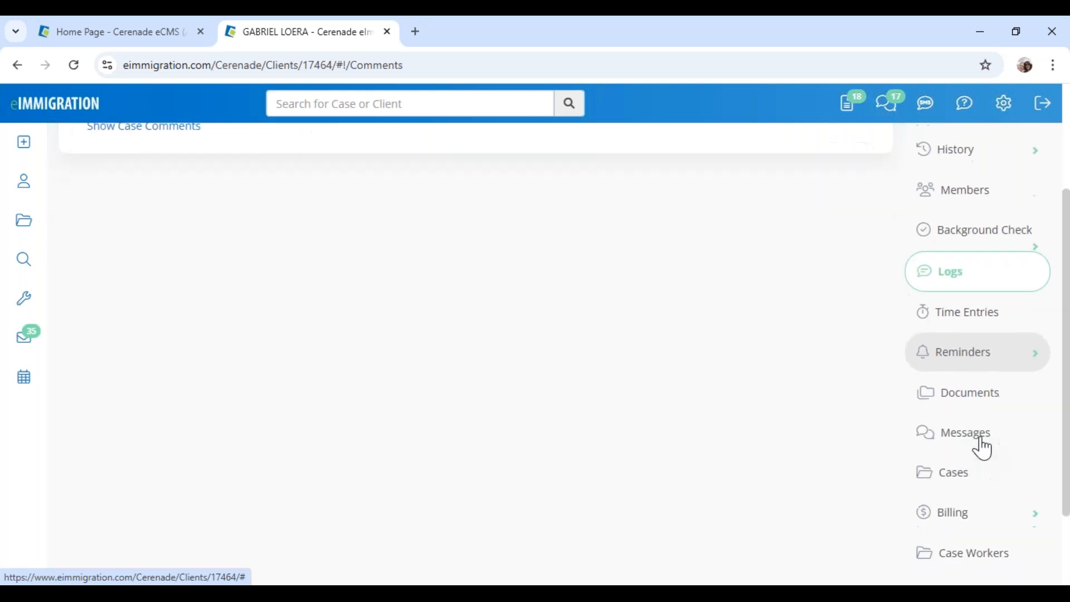
pyautogui.scroll(4, 981, 440)
pyautogui.scroll(-4, 981, 439)
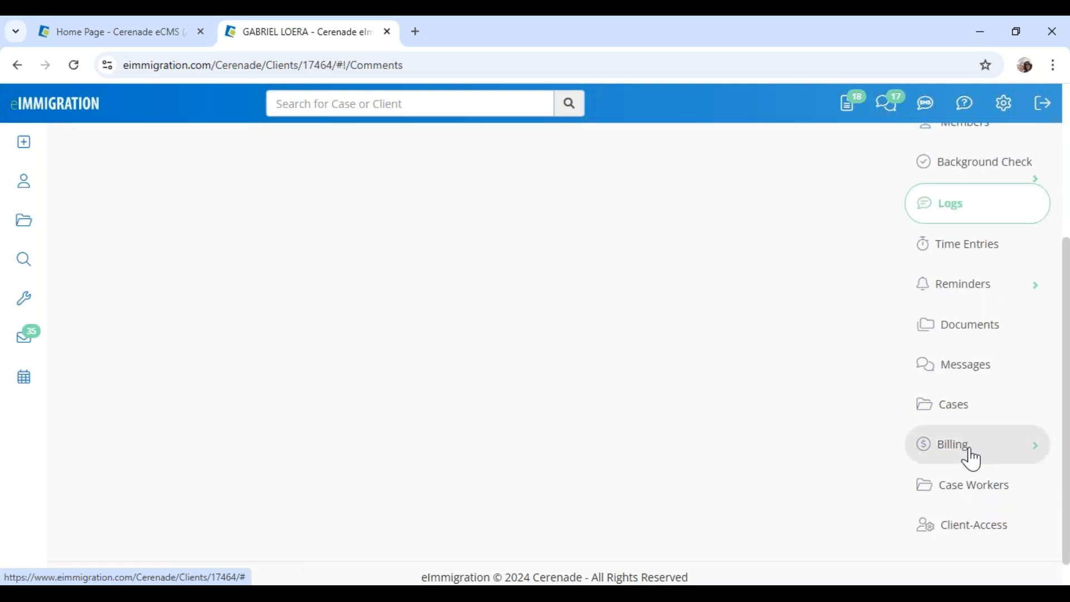
# Go to the client's Billing > Invoices list and start adding an invoice
pyautogui.click(971, 459)
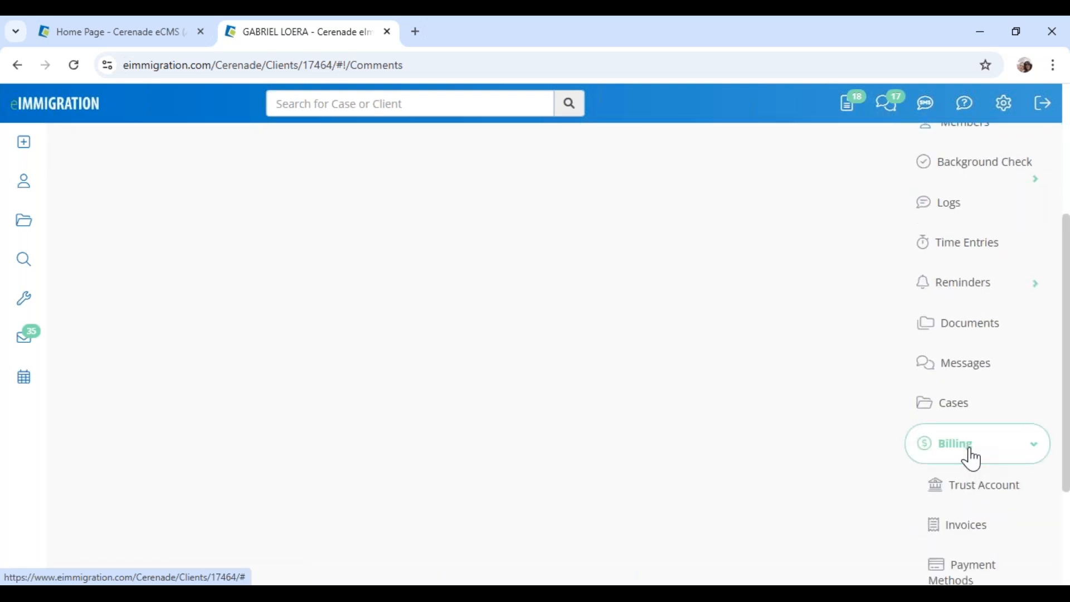
pyautogui.click(981, 536)
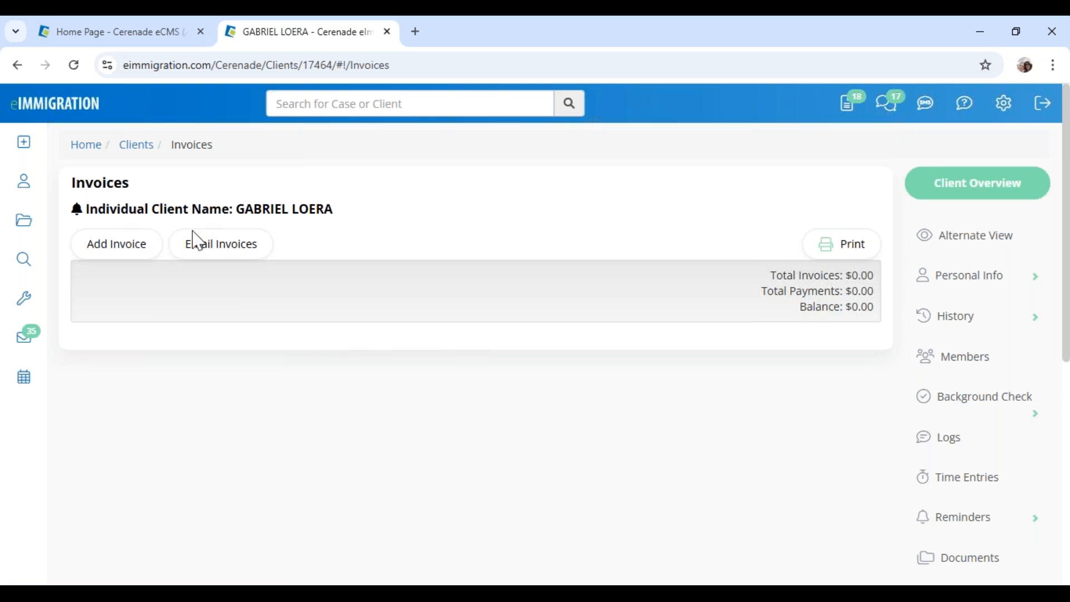
pyautogui.click(124, 255)
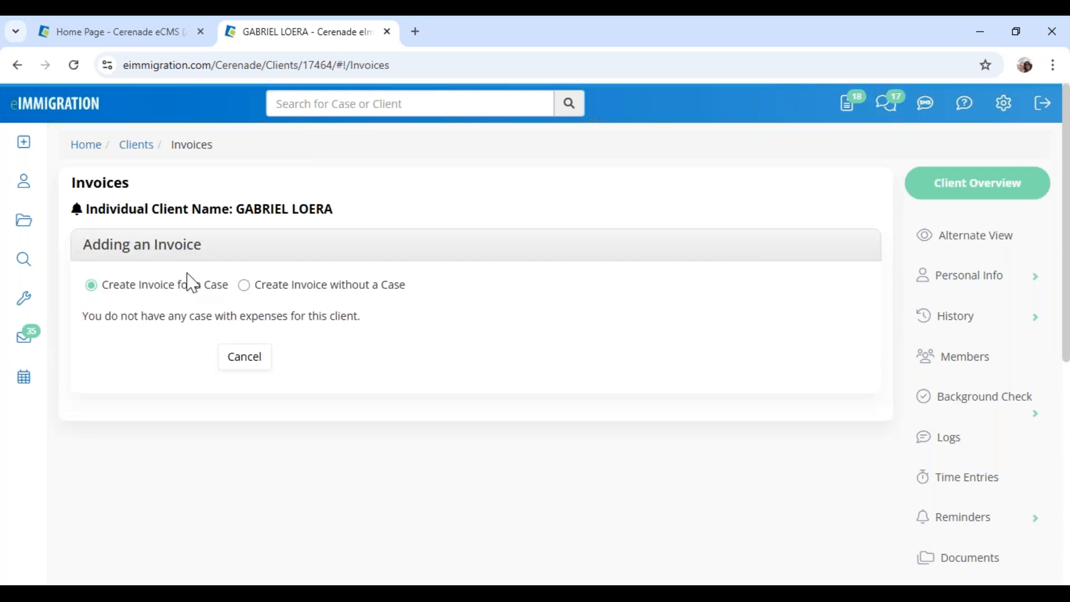
# Choose 'Create Invoice without a Case' and bring up the Add Invoice Items list
pyautogui.click(298, 287)
pyautogui.moveTo(404, 292); pyautogui.dragTo(257, 294)
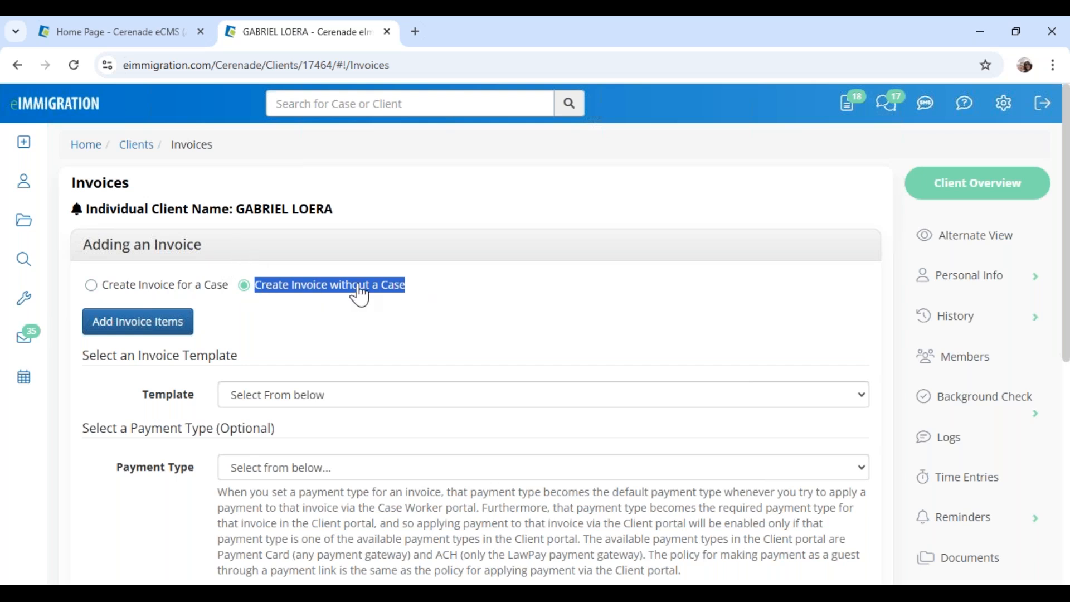
pyautogui.click(155, 329)
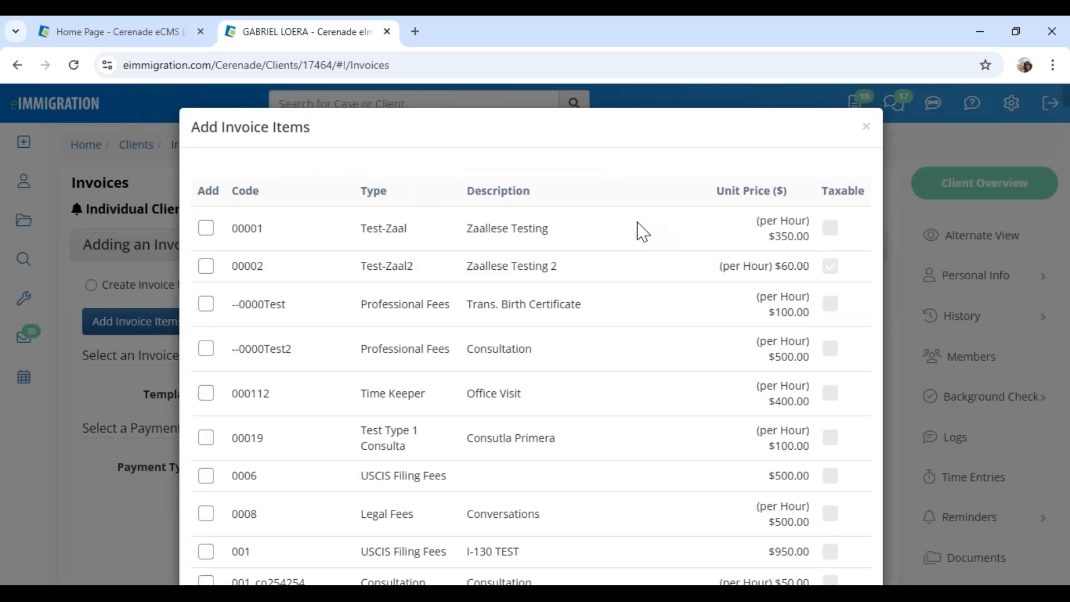
# Check the 001_CONSTEST CONSULTATION item at $200.00 and add it to the invoice
pyautogui.scroll(-10, 572, 205)
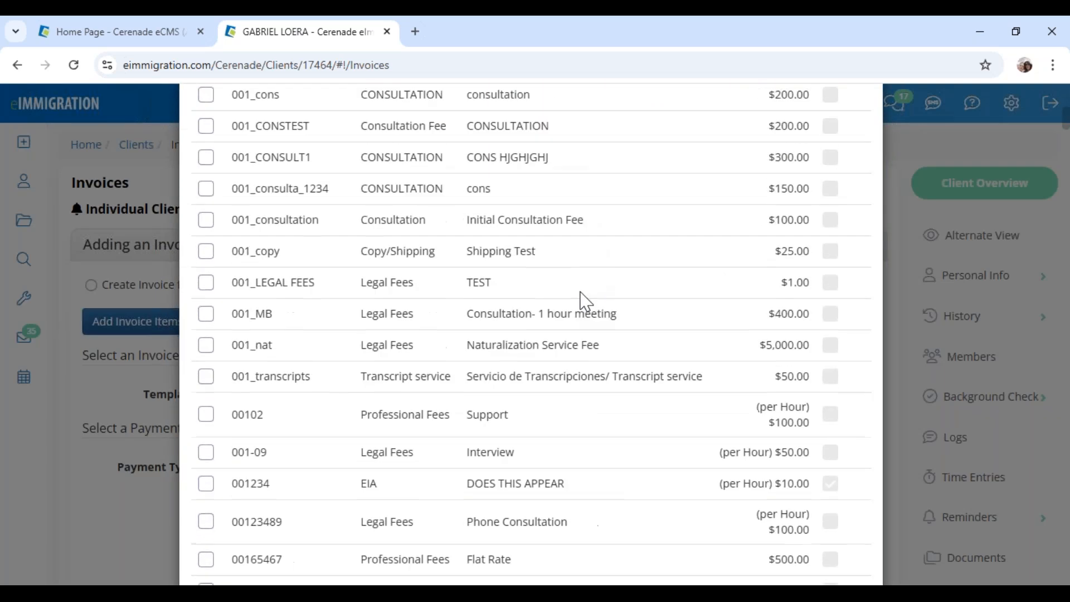
pyautogui.moveTo(468, 238); pyautogui.dragTo(534, 240)
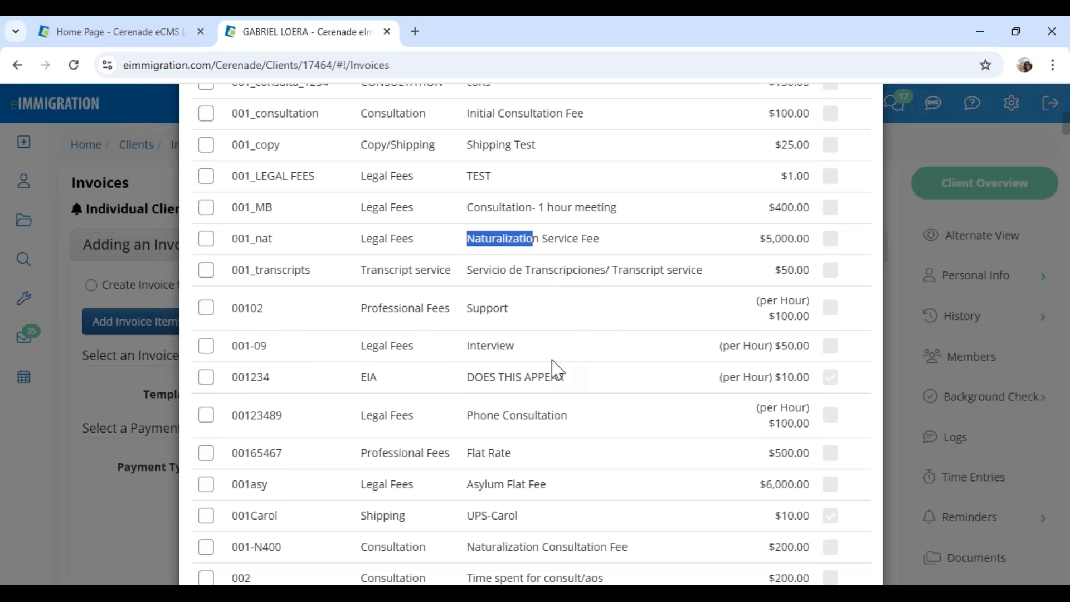
pyautogui.moveTo(467, 484); pyautogui.dragTo(528, 486)
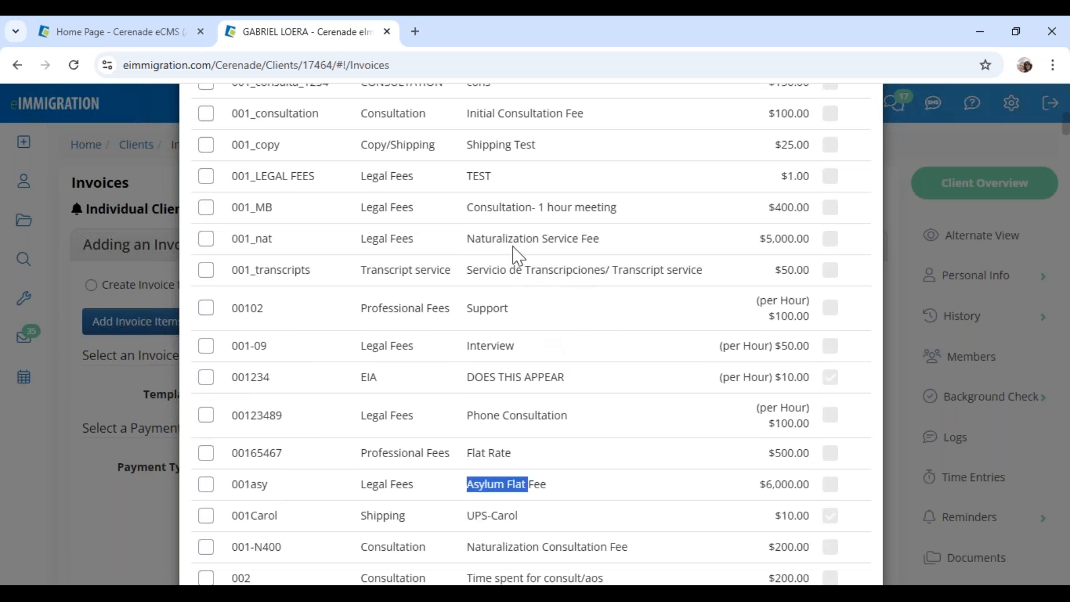
pyautogui.scroll(4, 555, 330)
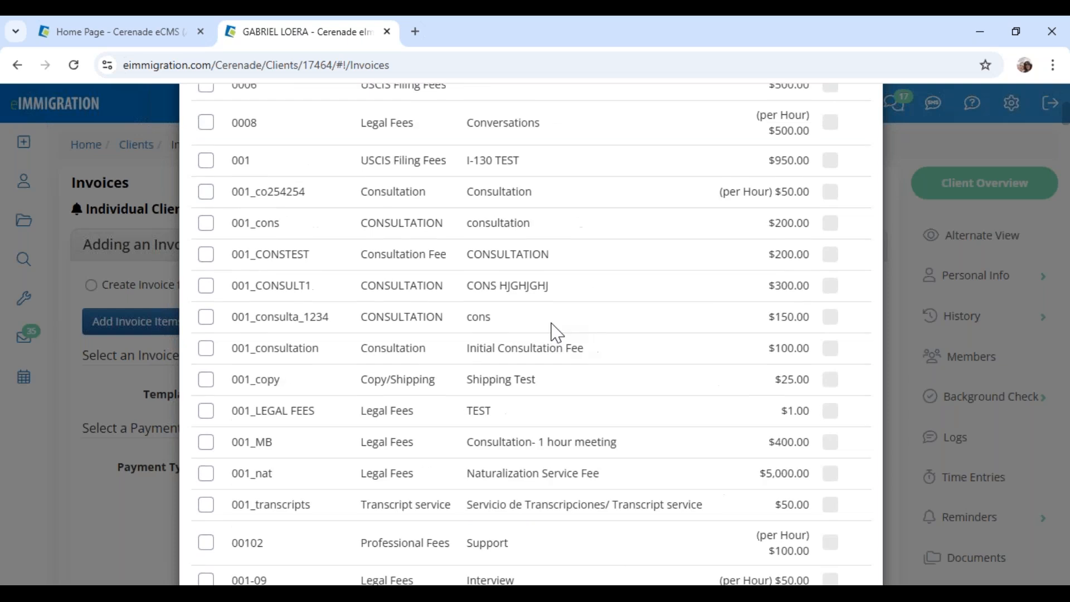
pyautogui.moveTo(551, 255); pyautogui.dragTo(455, 254)
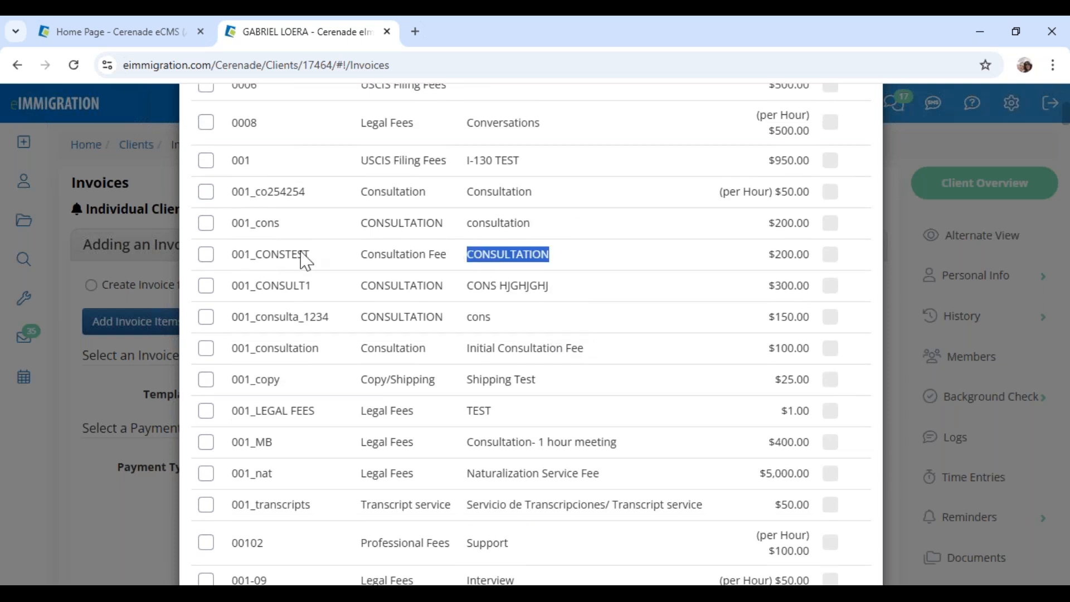
pyautogui.click(206, 257)
pyautogui.scroll(-10, 822, 437)
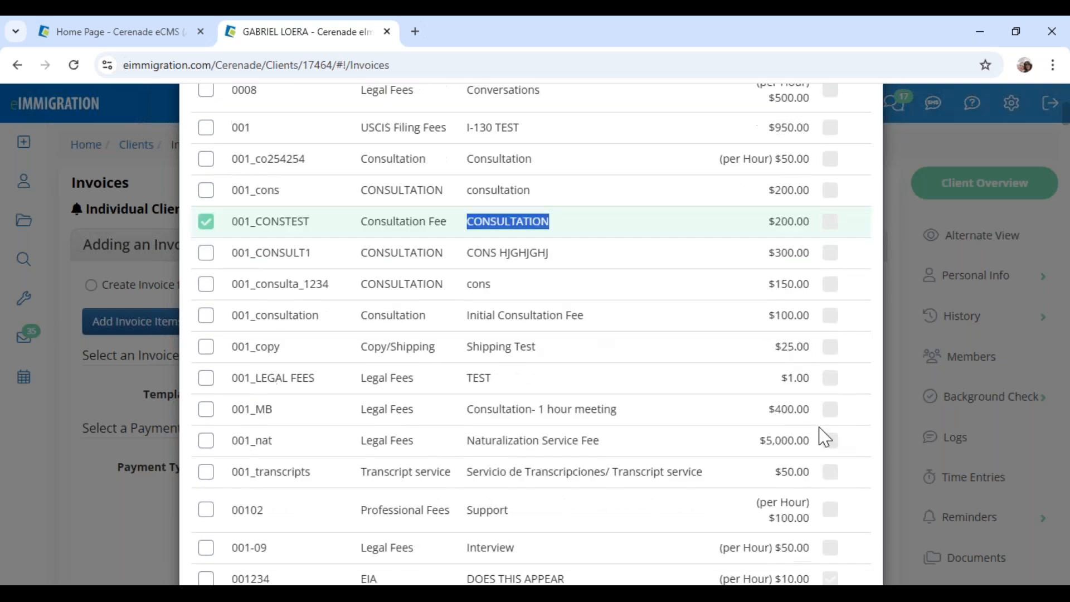
pyautogui.scroll(-20, 825, 439)
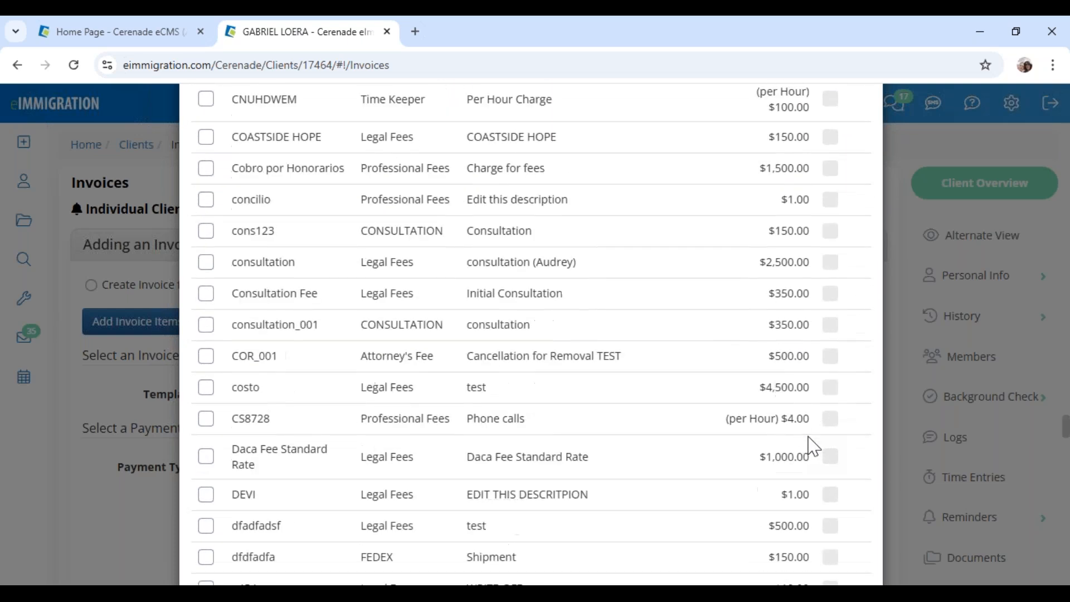
pyautogui.scroll(-10, 761, 470)
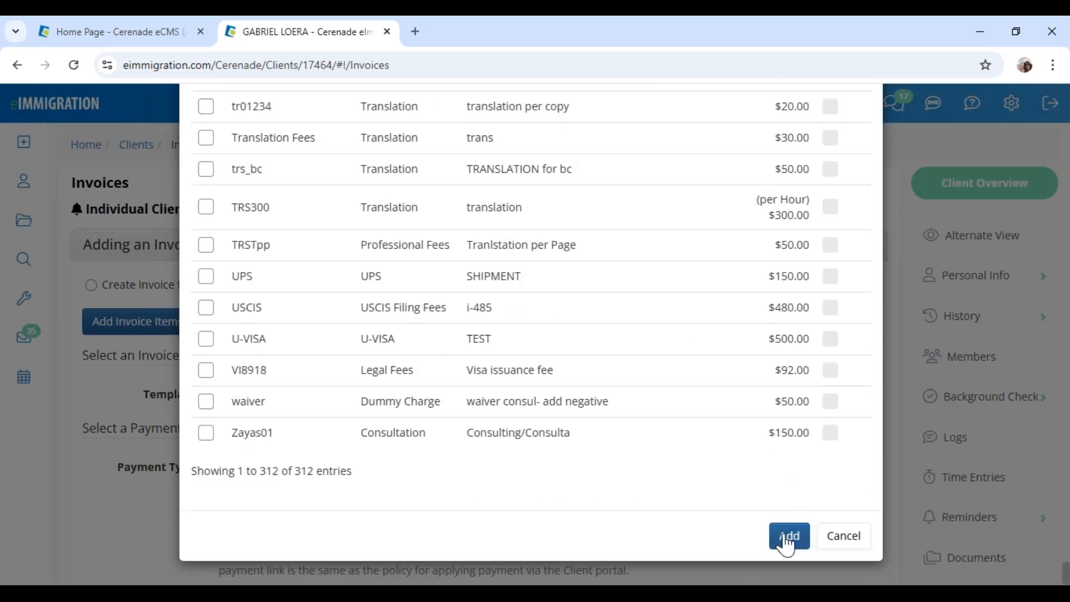
pyautogui.click(787, 538)
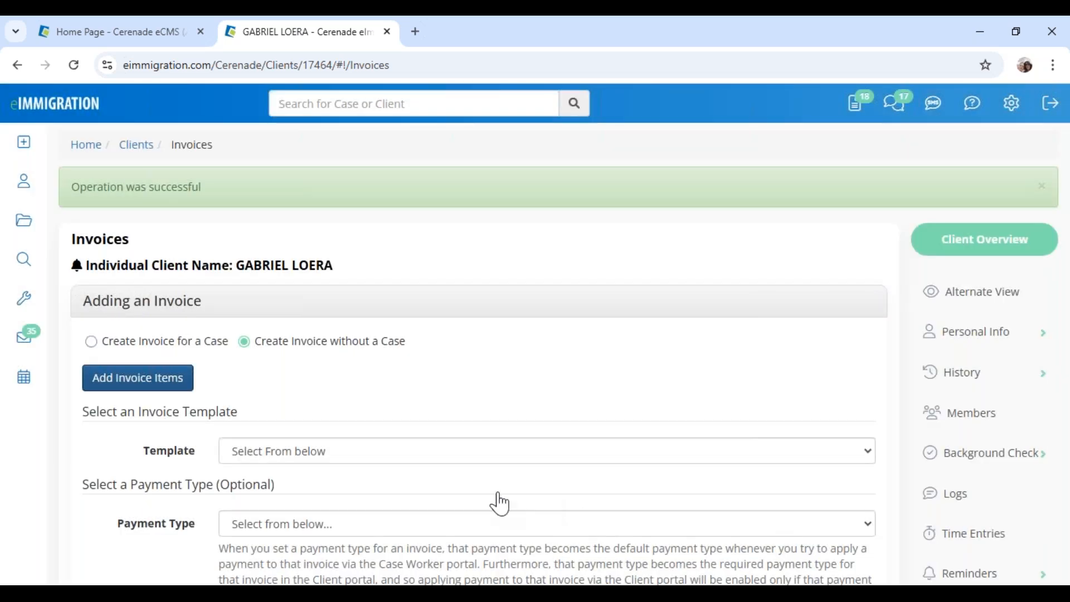
pyautogui.scroll(-4, 327, 461)
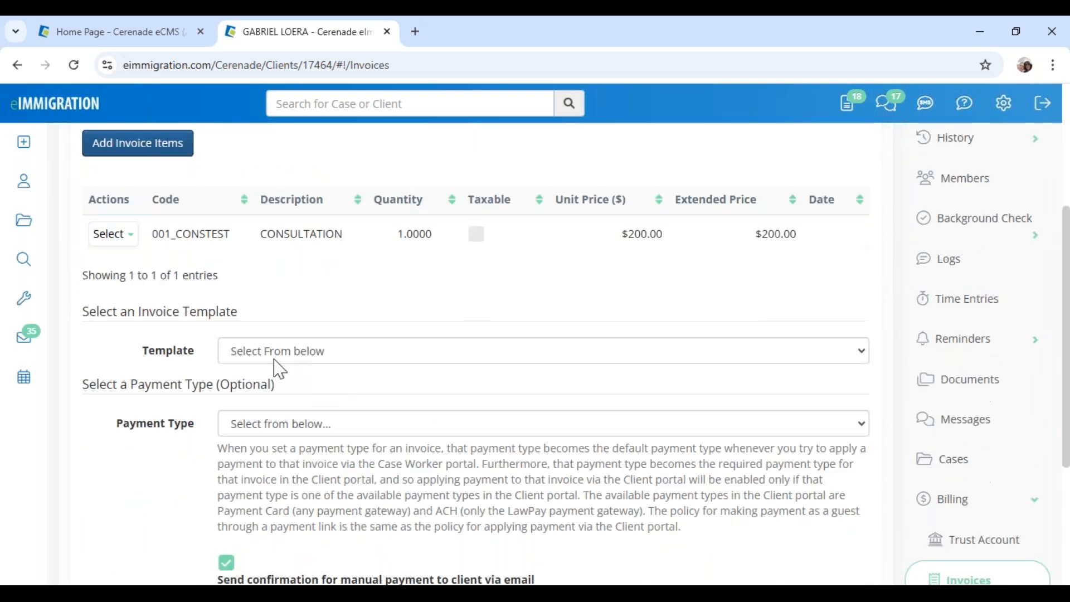
# Edit the consultation line to quantity .80, description '20 % off', date 12/04/2024, and save
pyautogui.click(114, 235)
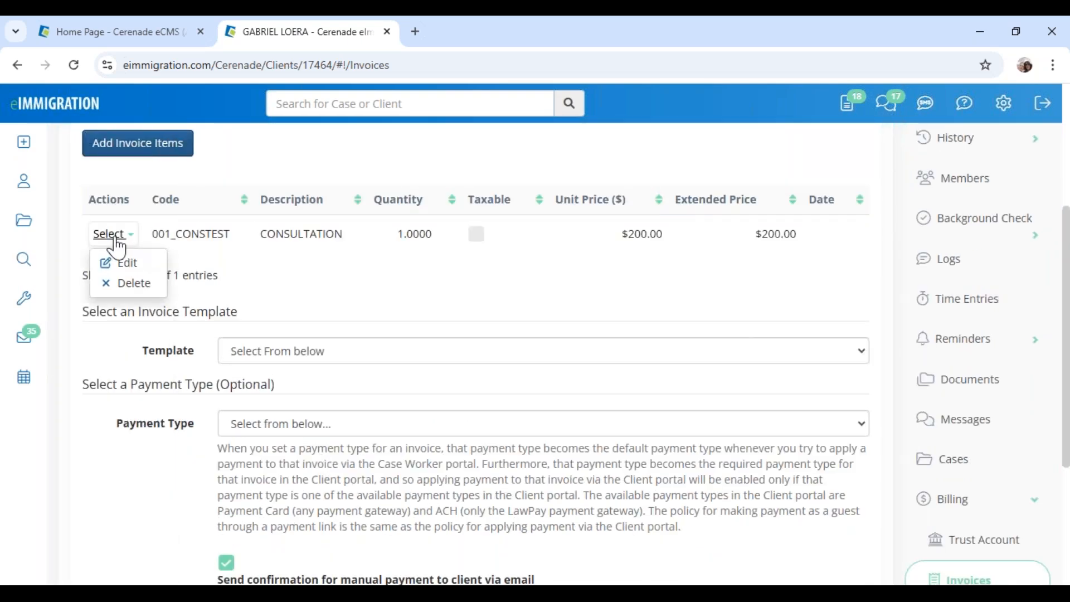
pyautogui.click(121, 264)
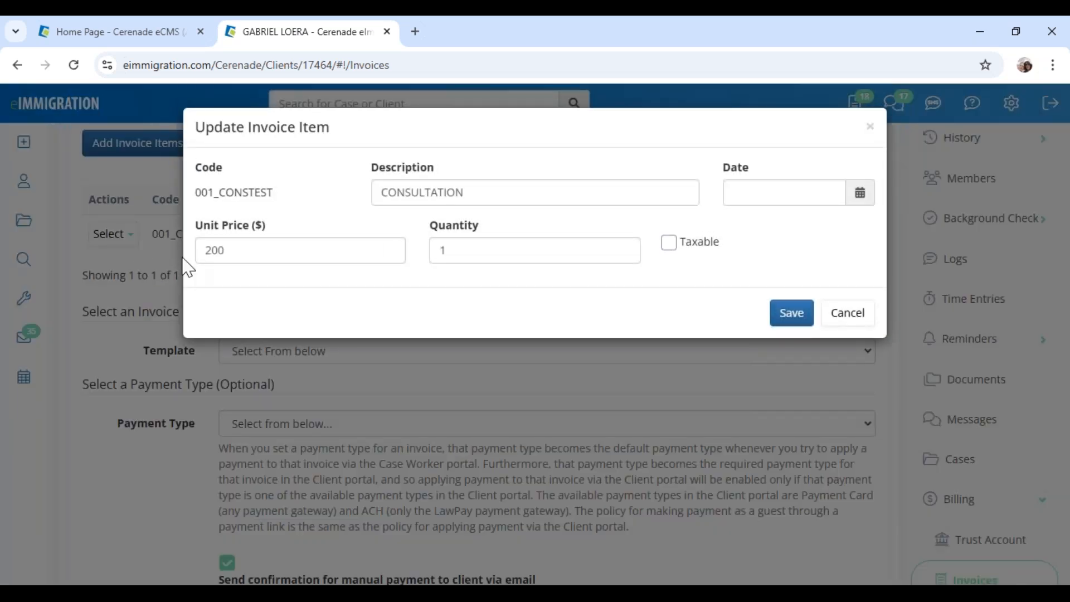
pyautogui.moveTo(238, 252); pyautogui.dragTo(189, 256)
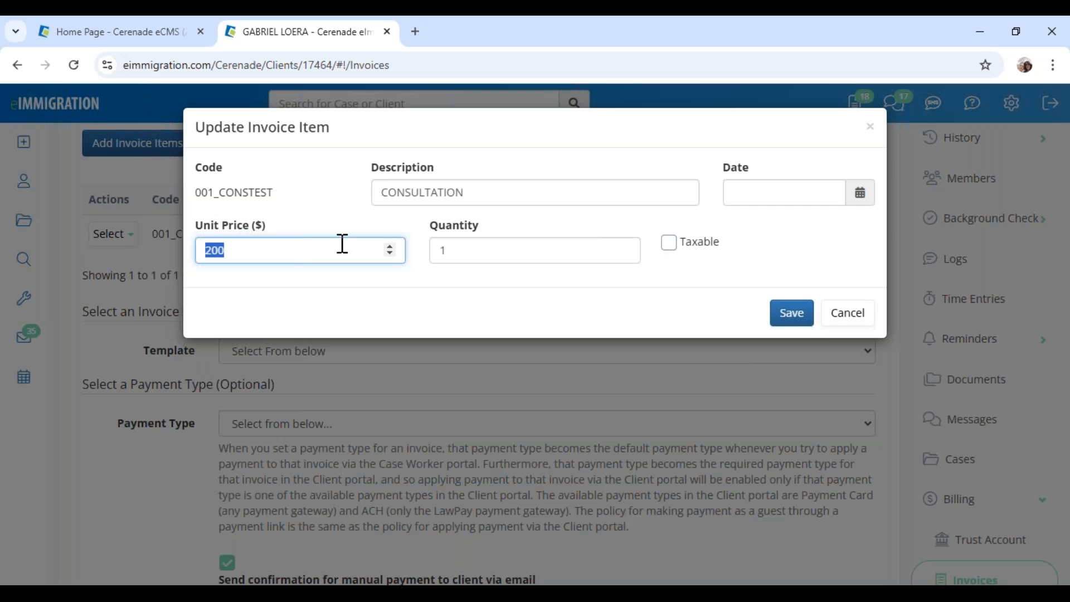
pyautogui.click(470, 255)
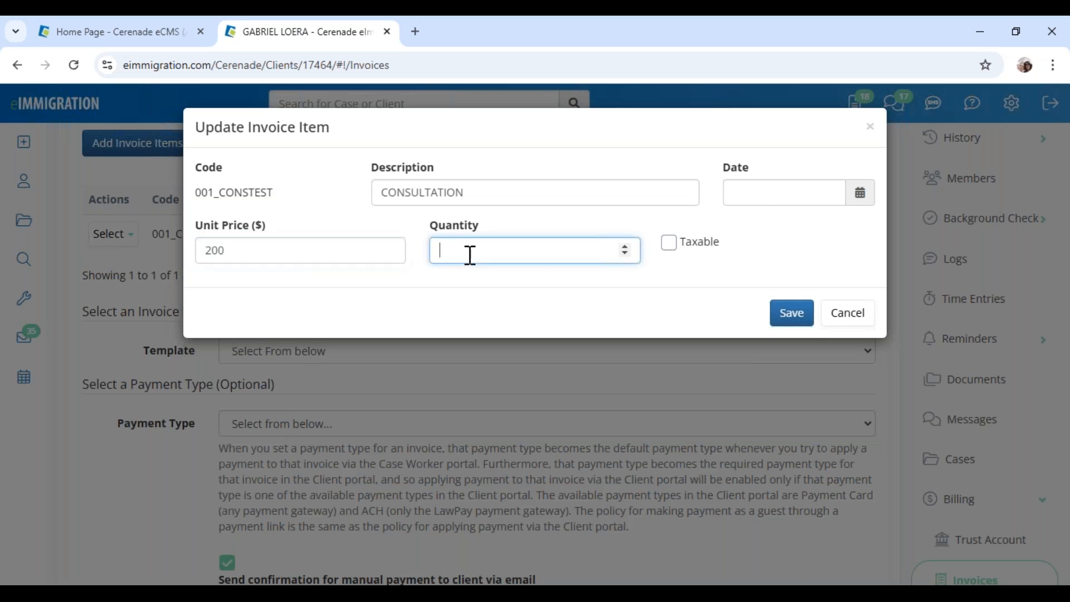
pyautogui.write('.80')
pyautogui.click(505, 185)
pyautogui.write('20 % off')
pyautogui.click(859, 195)
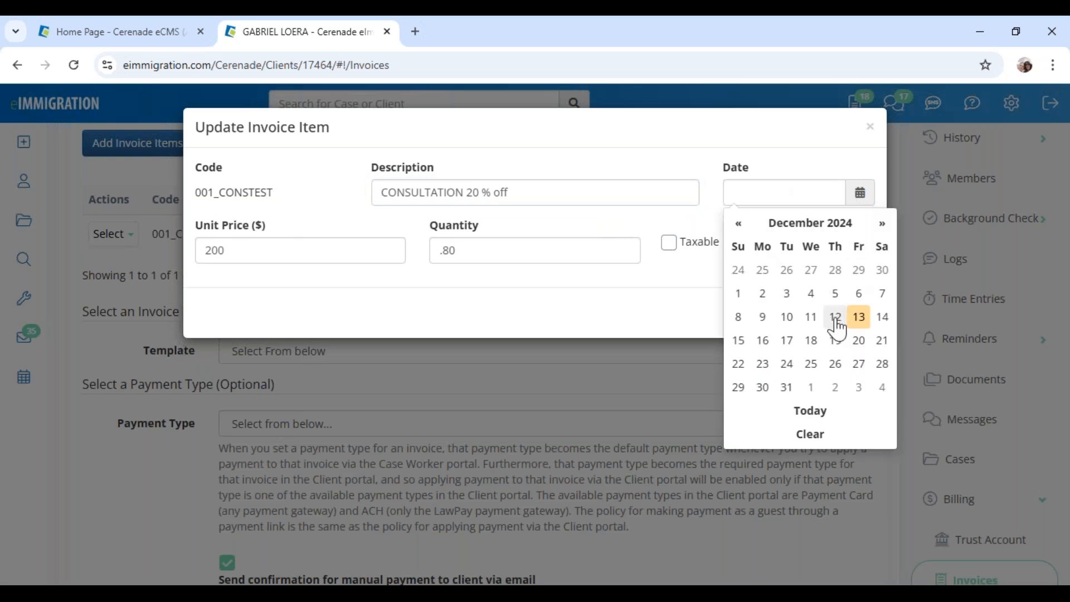
pyautogui.click(811, 296)
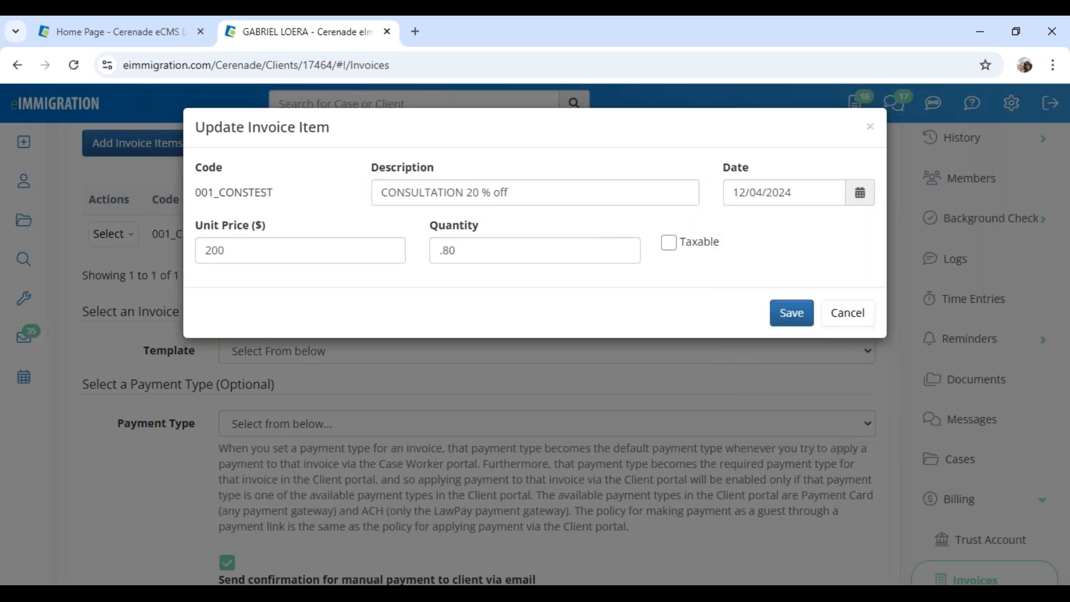
pyautogui.click(794, 315)
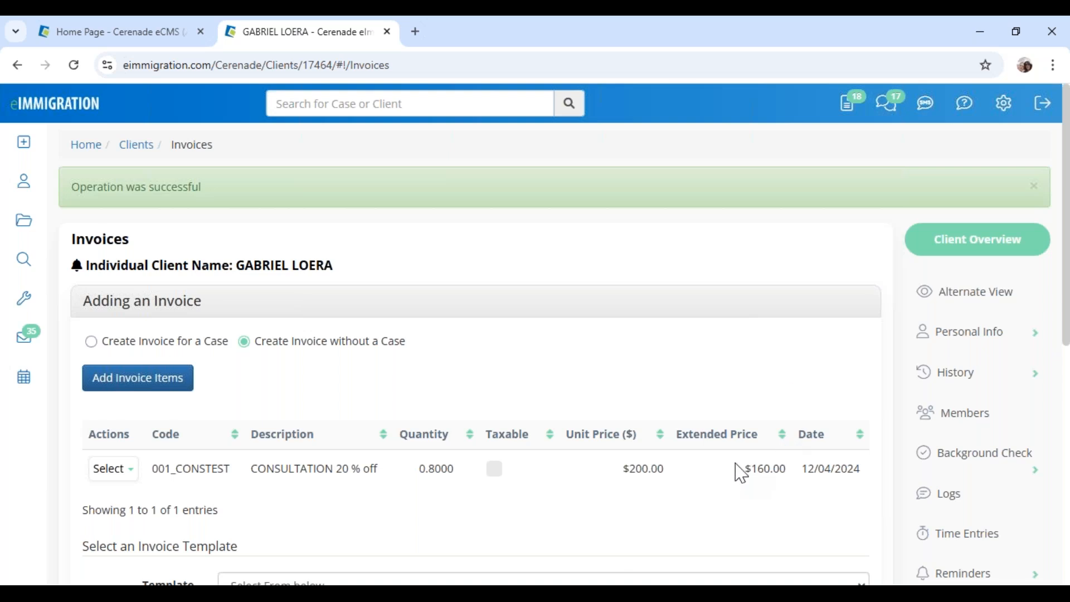
# Confirm the $160.00 line total and choose the Default Invoice template
pyautogui.moveTo(745, 469); pyautogui.dragTo(784, 467)
pyautogui.moveTo(630, 468); pyautogui.dragTo(664, 469)
pyautogui.click(754, 468)
pyautogui.scroll(-3, 181, 453)
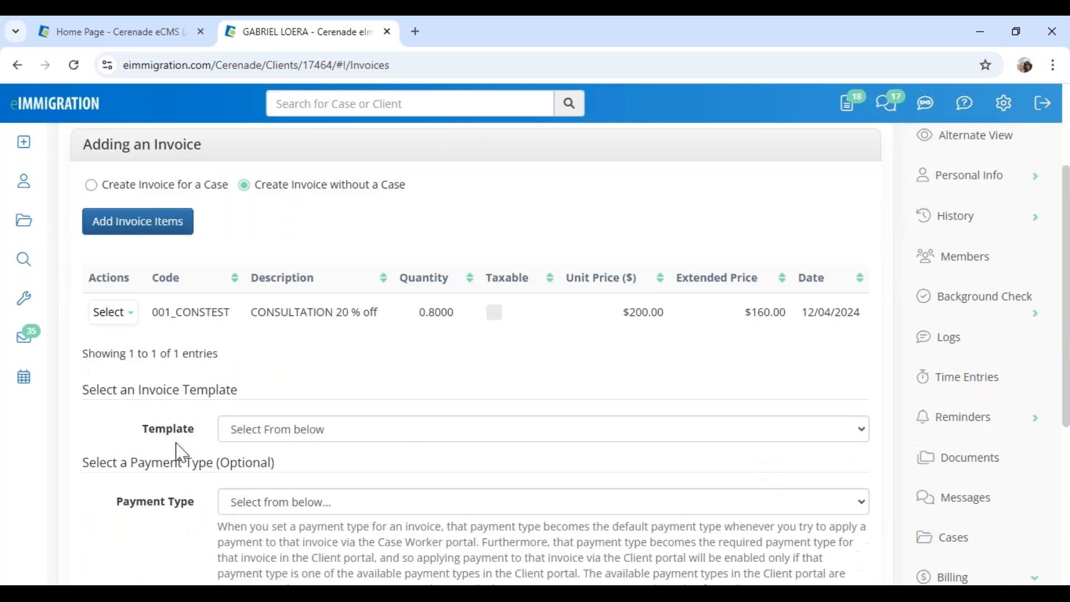
pyautogui.click(255, 440)
pyautogui.click(263, 388)
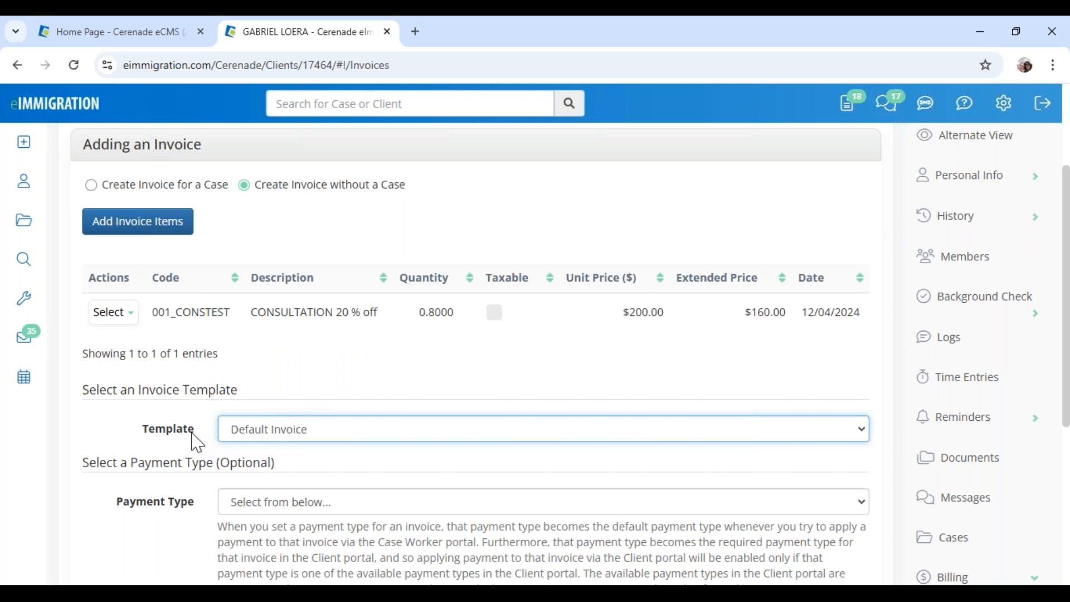
pyautogui.scroll(-3, 200, 446)
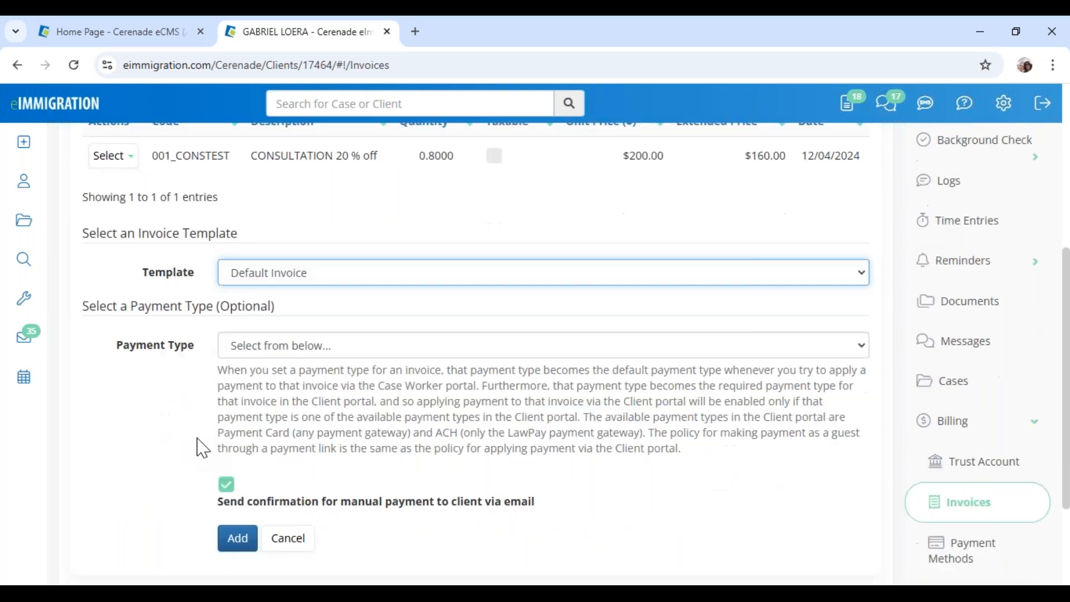
pyautogui.scroll(-2, 202, 447)
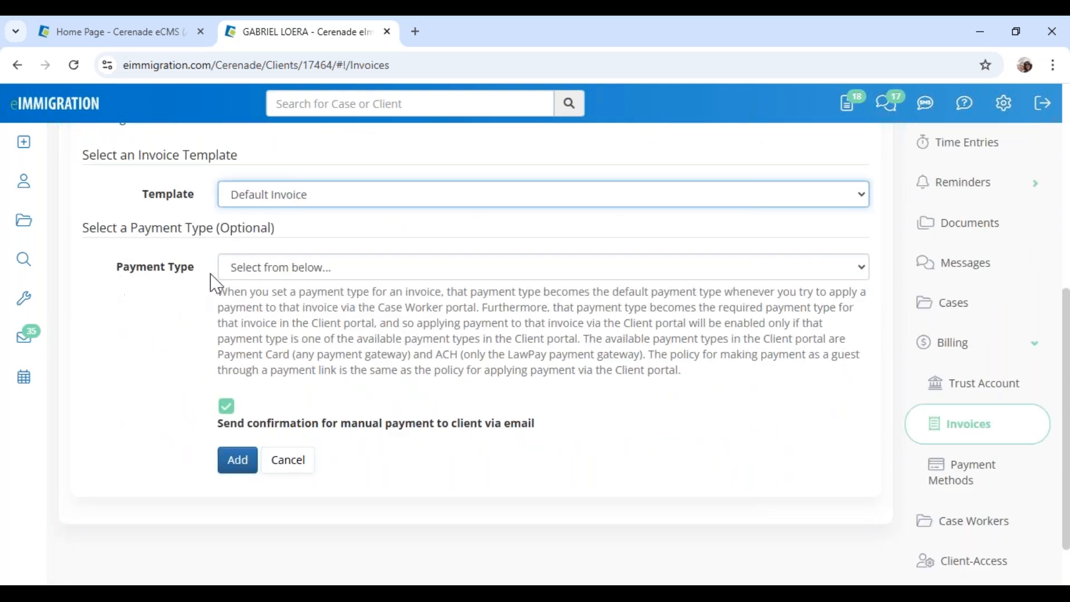
# Leave Payment Type unset and uncheck 'Send confirmation for manual payment to client via email'
pyautogui.click(339, 276)
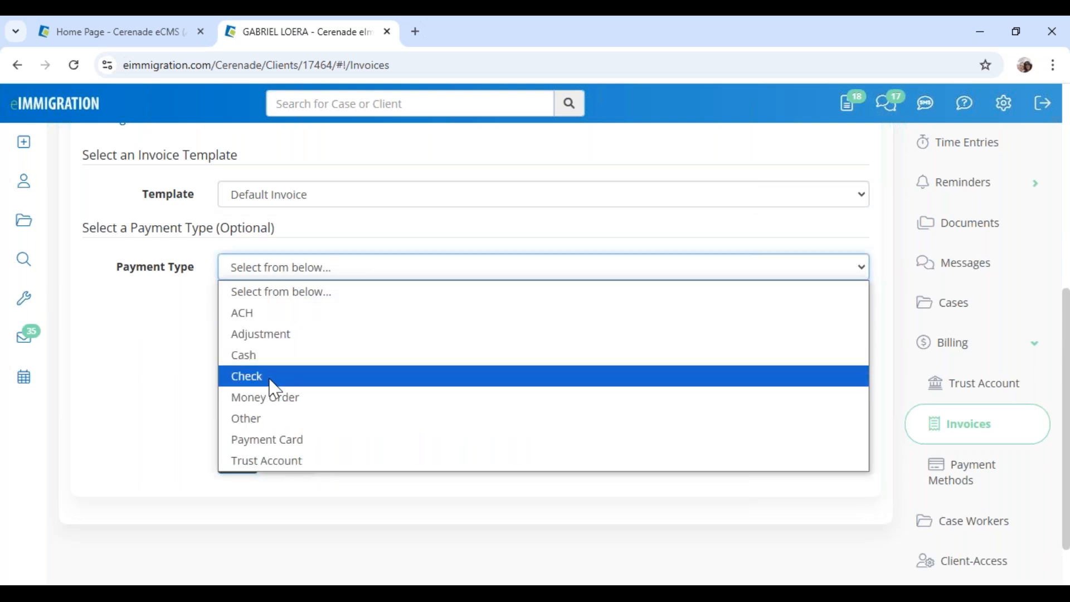
pyautogui.click(161, 338)
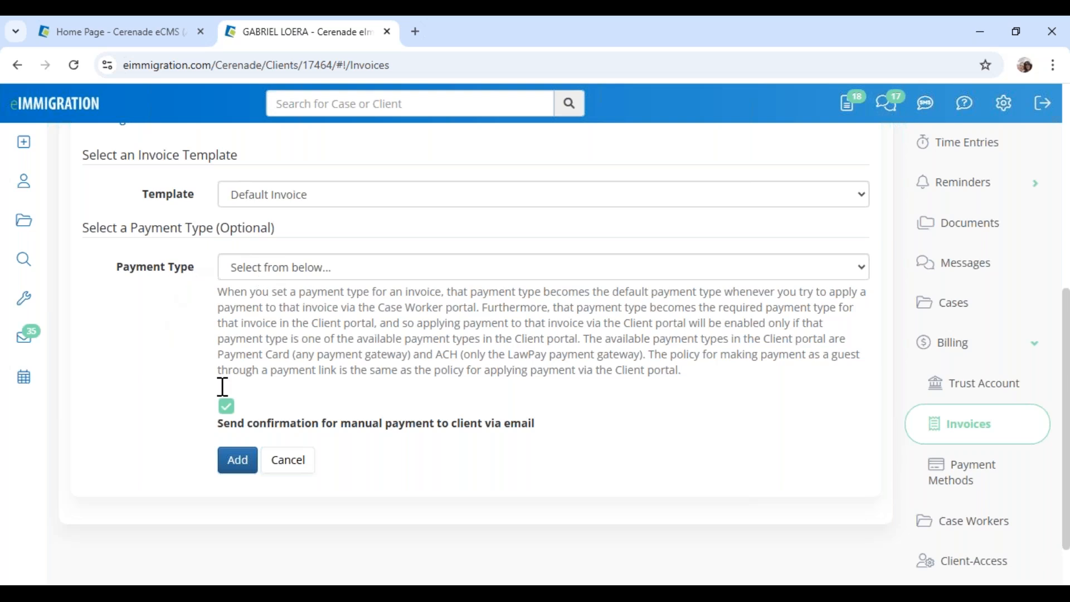
pyautogui.moveTo(260, 425); pyautogui.dragTo(558, 441)
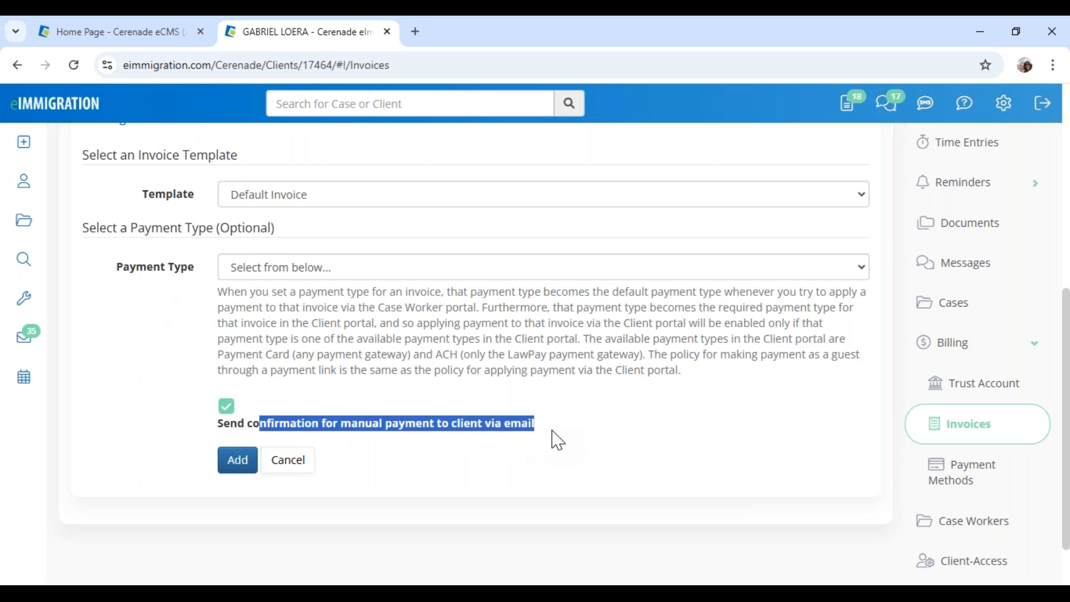
pyautogui.click(558, 441)
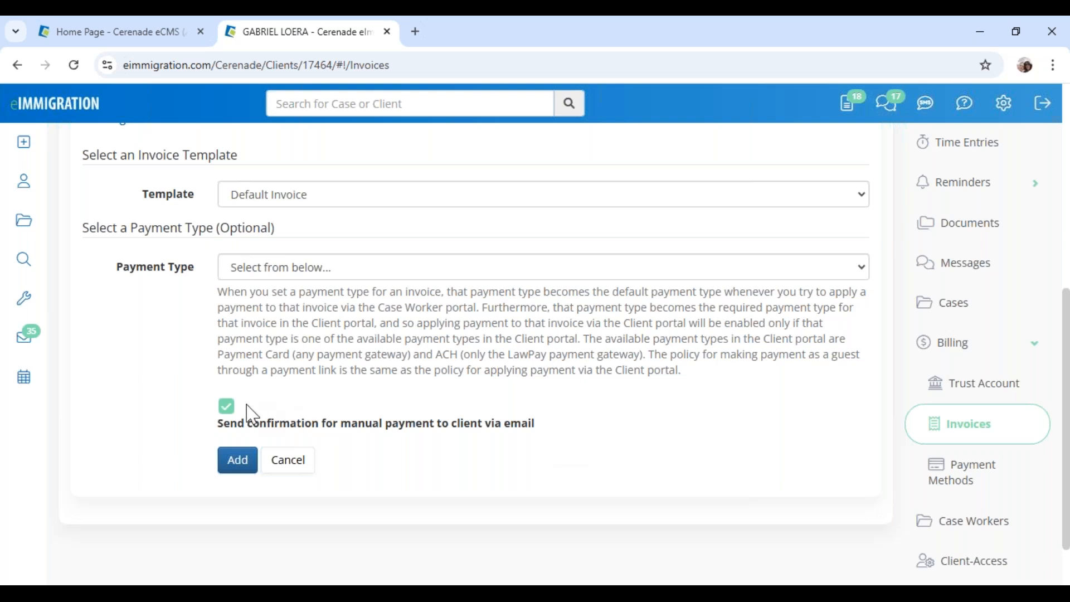
pyautogui.click(227, 408)
# Create the invoice to open its preview, then switch to the Administrator Home tab
pyautogui.click(238, 460)
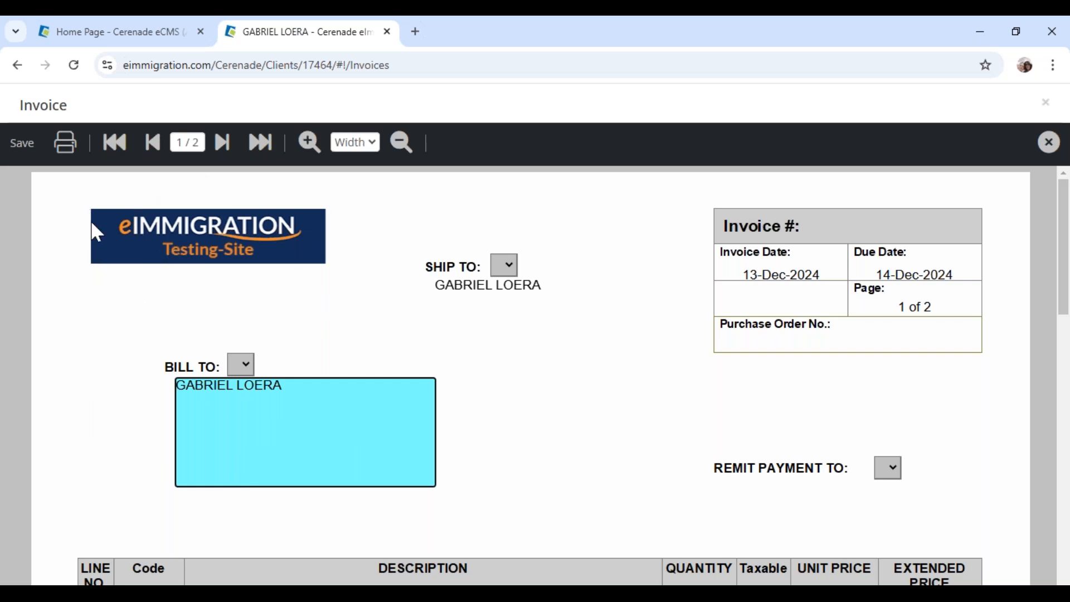
pyautogui.click(127, 45)
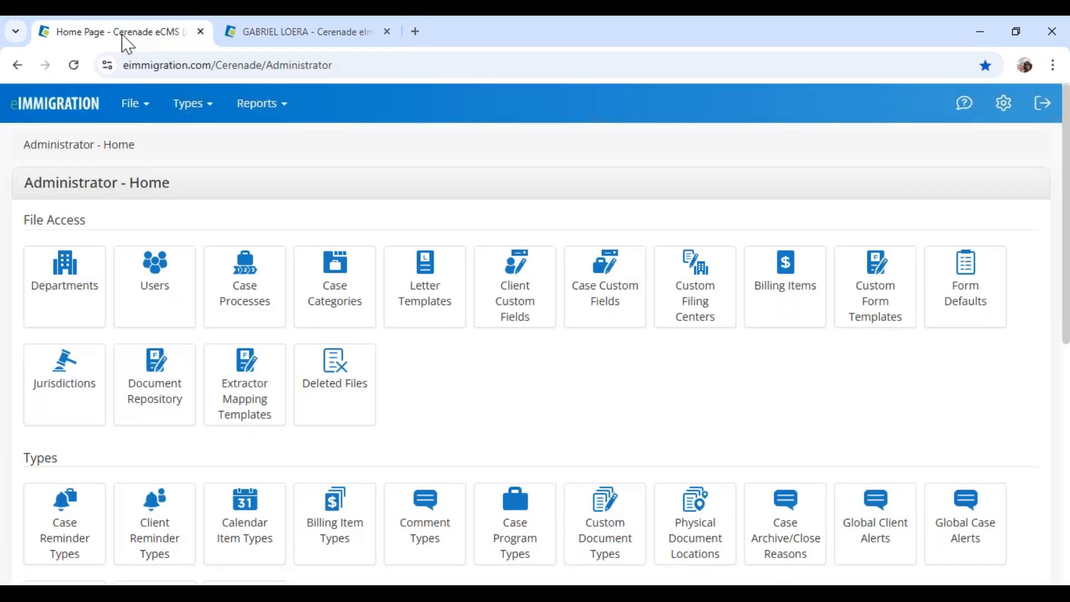
# Review the logo size requirement under Application Settings > Branding, then return to the invoice preview
pyautogui.moveTo(25, 182); pyautogui.dragTo(211, 190)
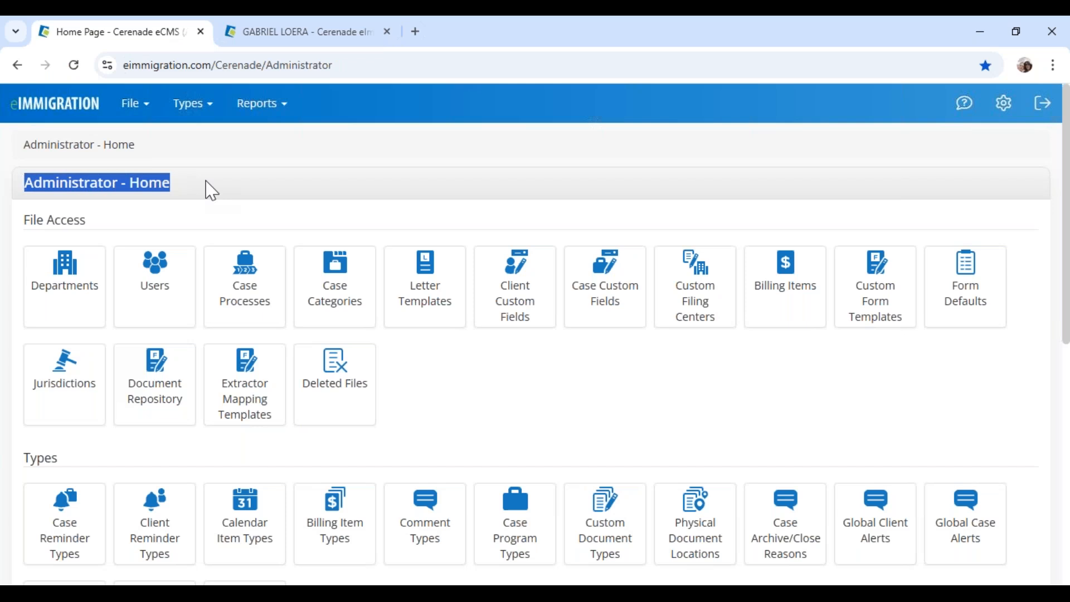
pyautogui.scroll(-10, 154, 273)
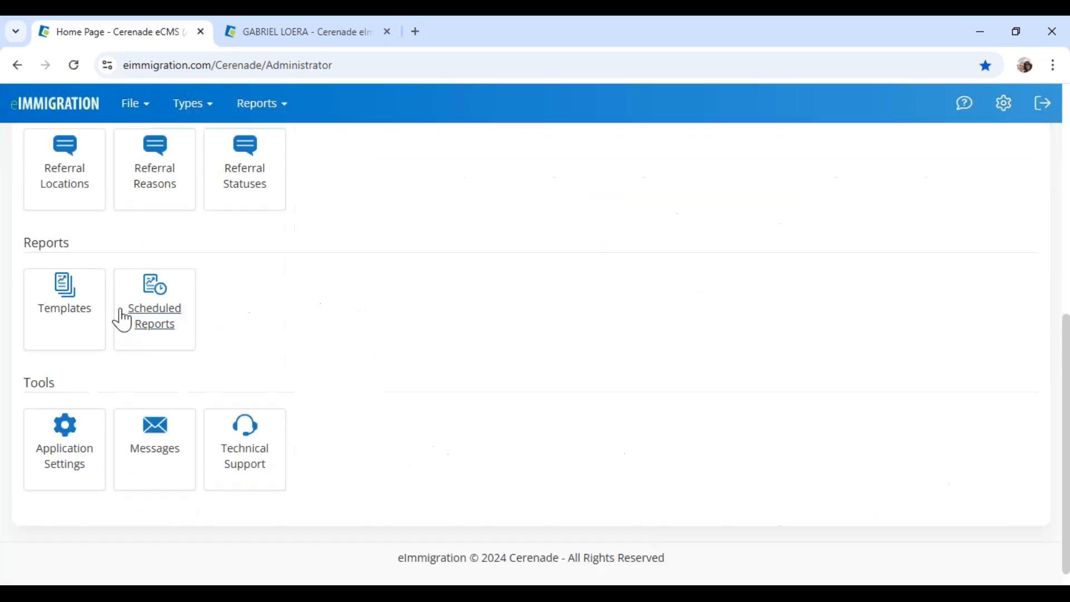
pyautogui.click(82, 458)
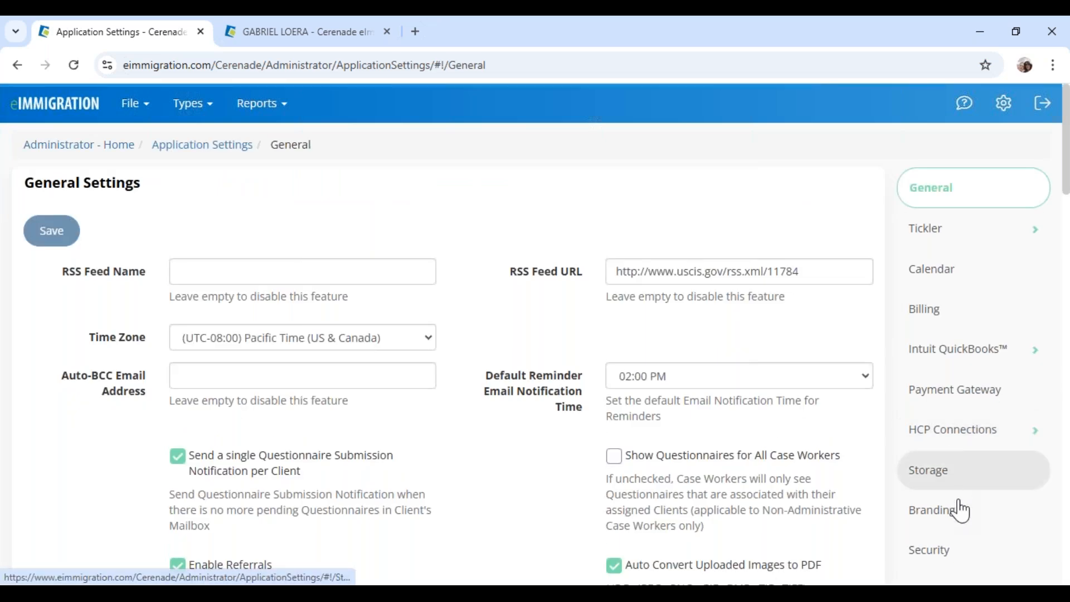
pyautogui.click(932, 509)
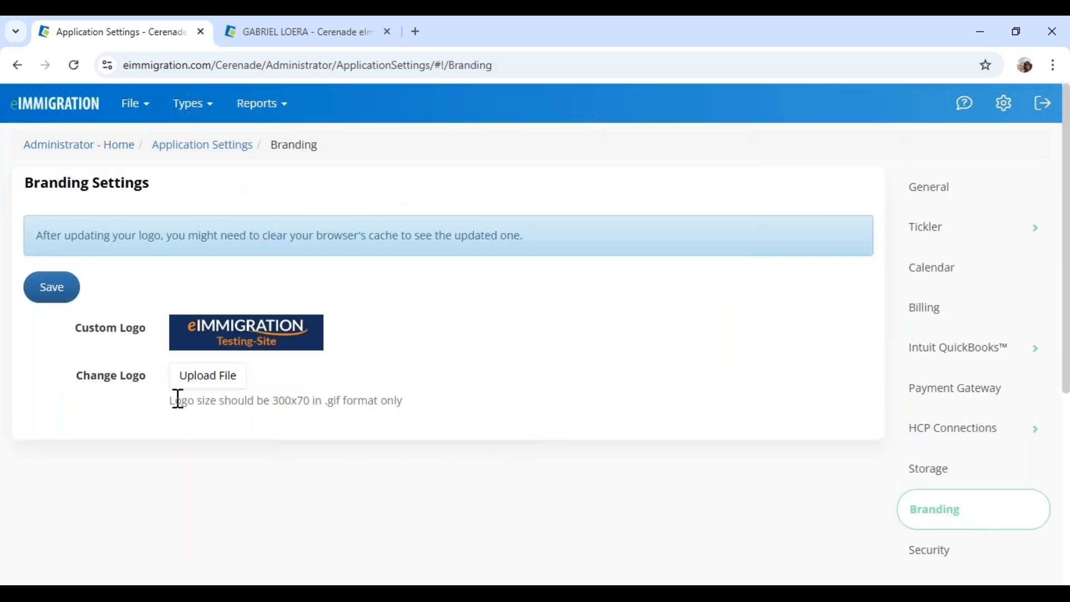
pyautogui.moveTo(174, 400); pyautogui.dragTo(458, 388)
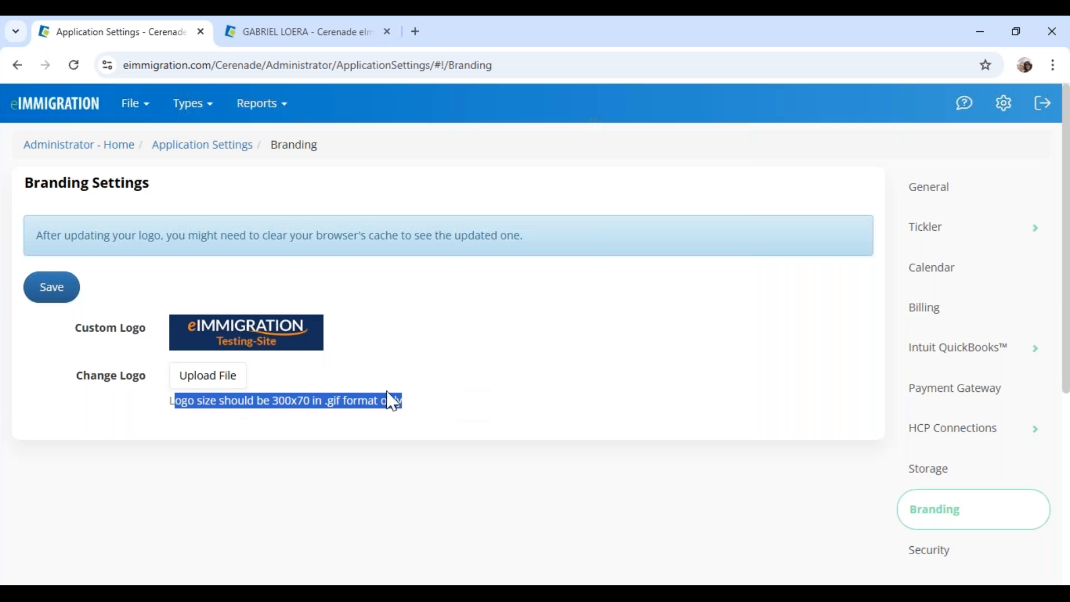
pyautogui.click(282, 40)
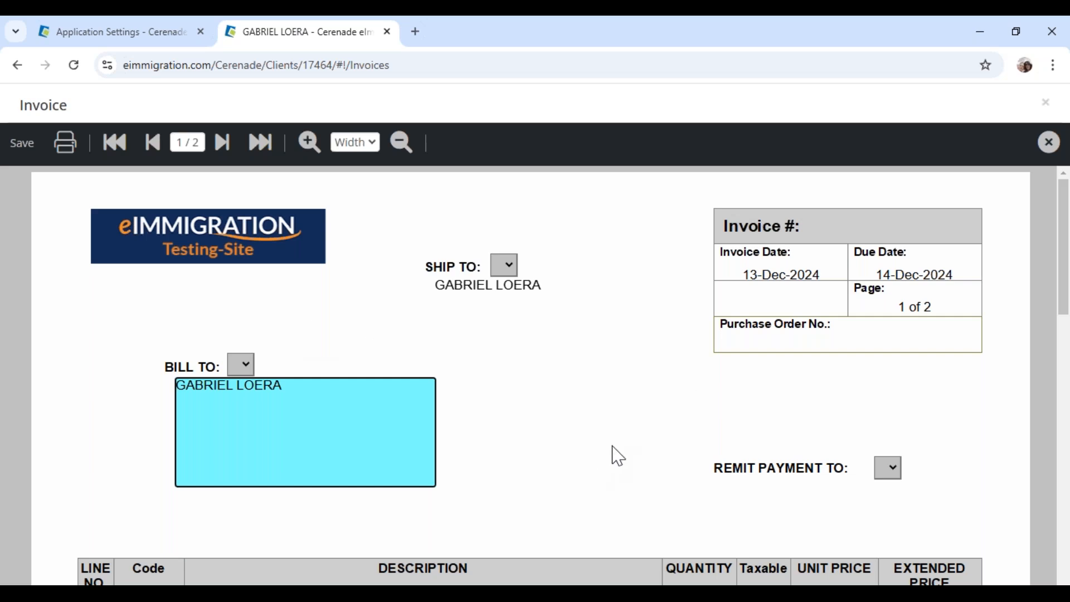
# Check the 14-Dec-2024 due date, then open Billing in the admin Application Settings
pyautogui.moveTo(879, 271); pyautogui.dragTo(966, 274)
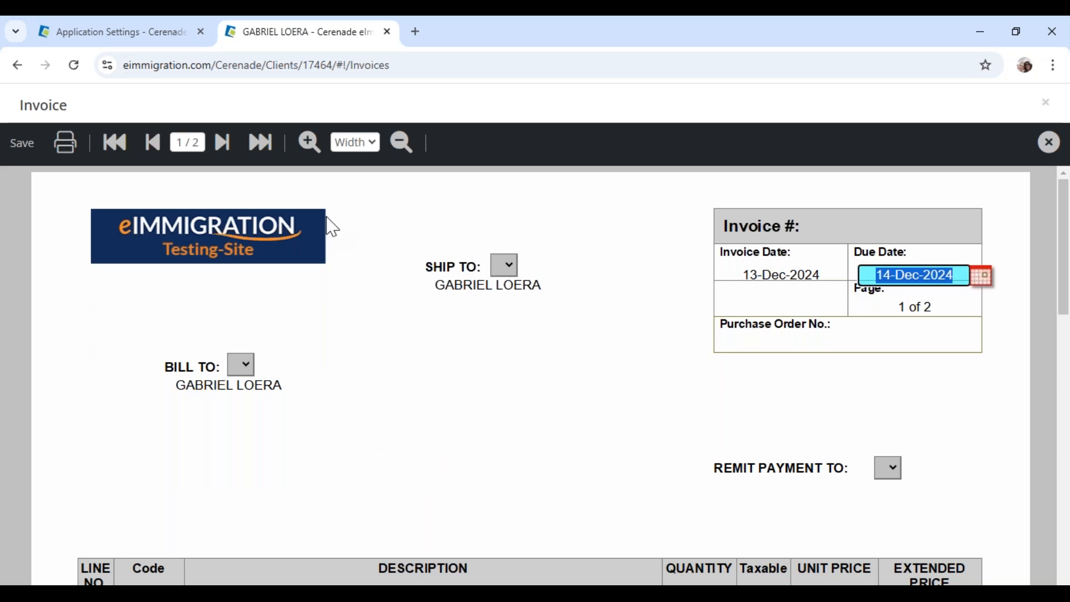
pyautogui.click(123, 40)
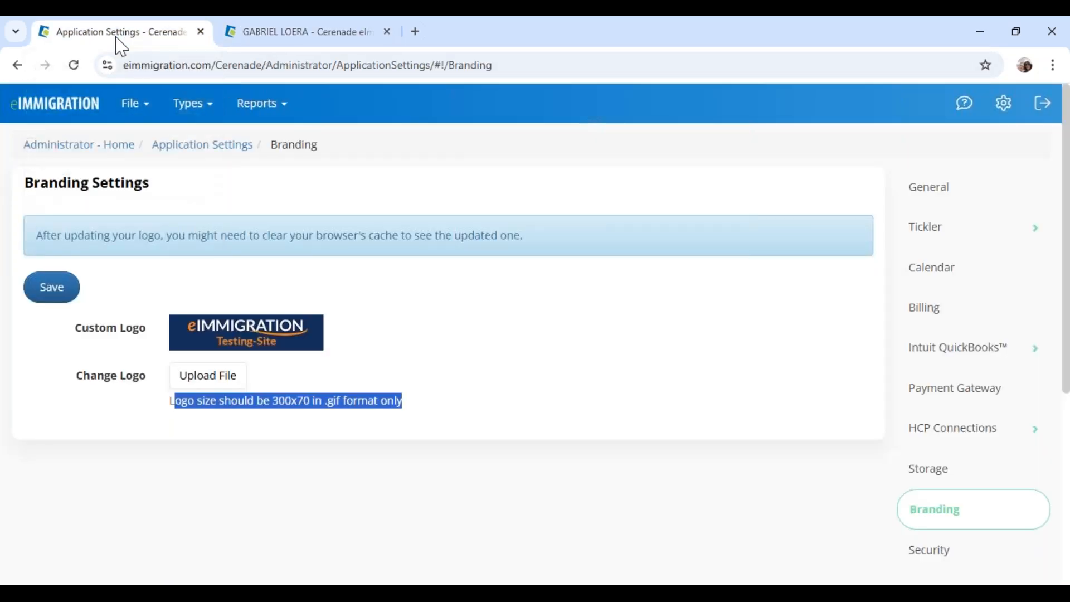
pyautogui.click(934, 317)
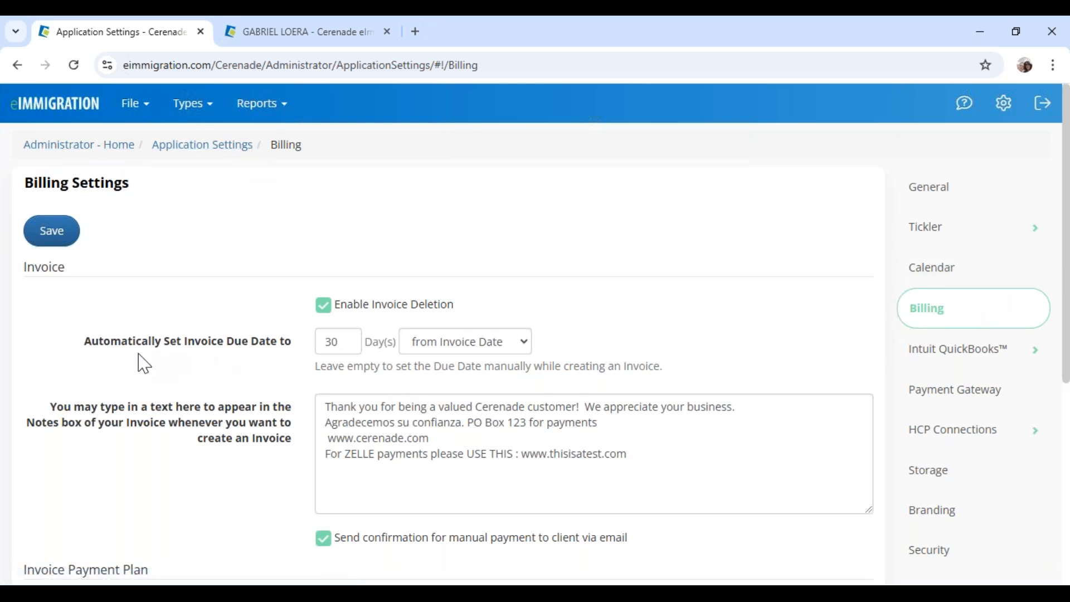
# Keep the automatic 30-day due date counted from Invoice Date
pyautogui.moveTo(91, 347); pyautogui.dragTo(290, 366)
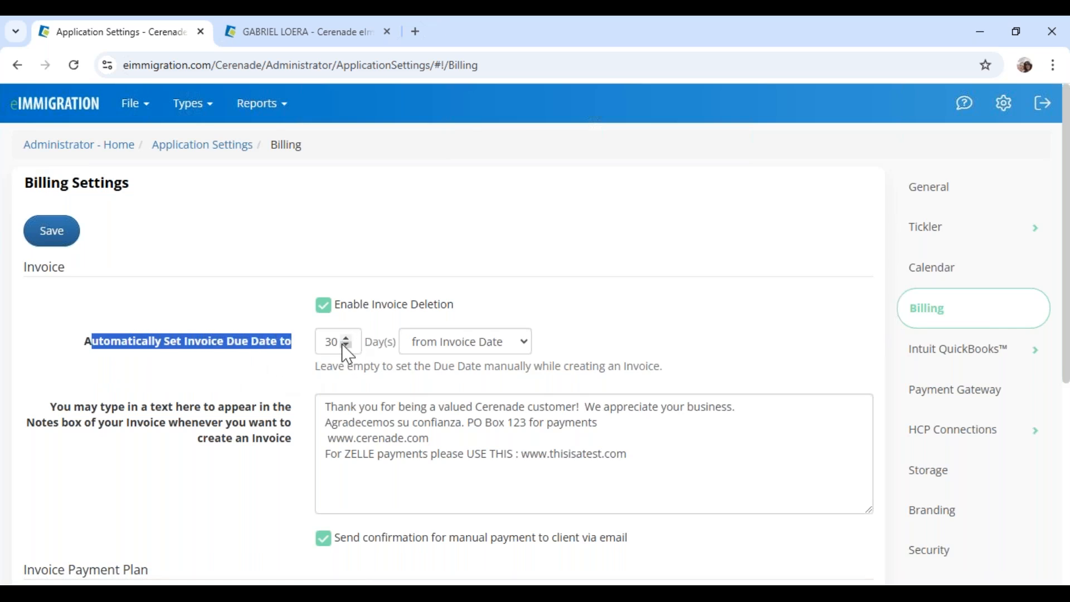
pyautogui.click(438, 350)
pyautogui.click(597, 339)
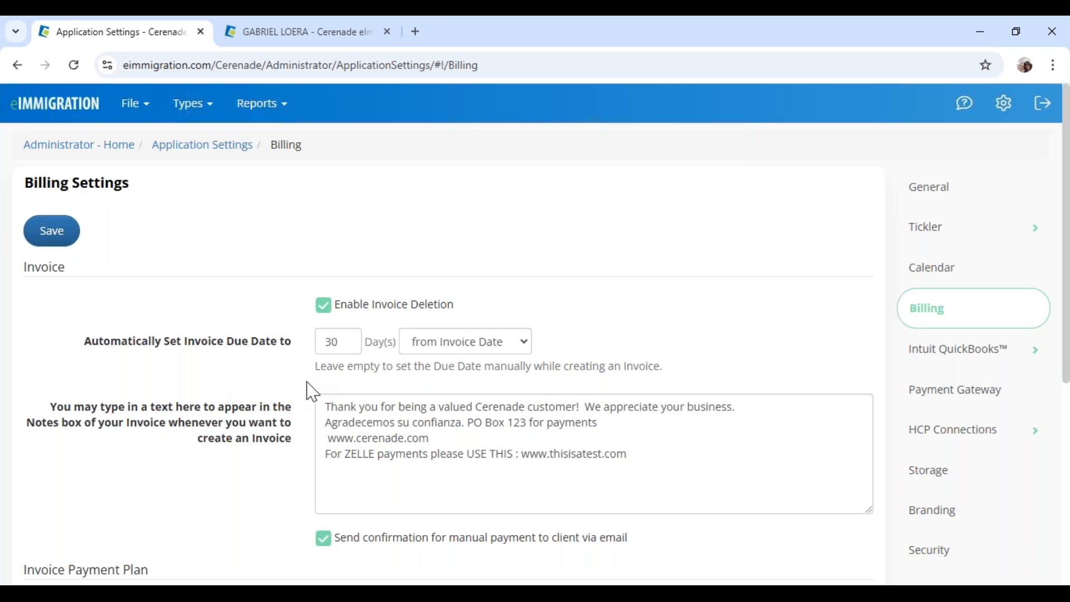
# Review the default invoice notes, including the ZELLE payments line, without changing them
pyautogui.moveTo(25, 268); pyautogui.dragTo(70, 274)
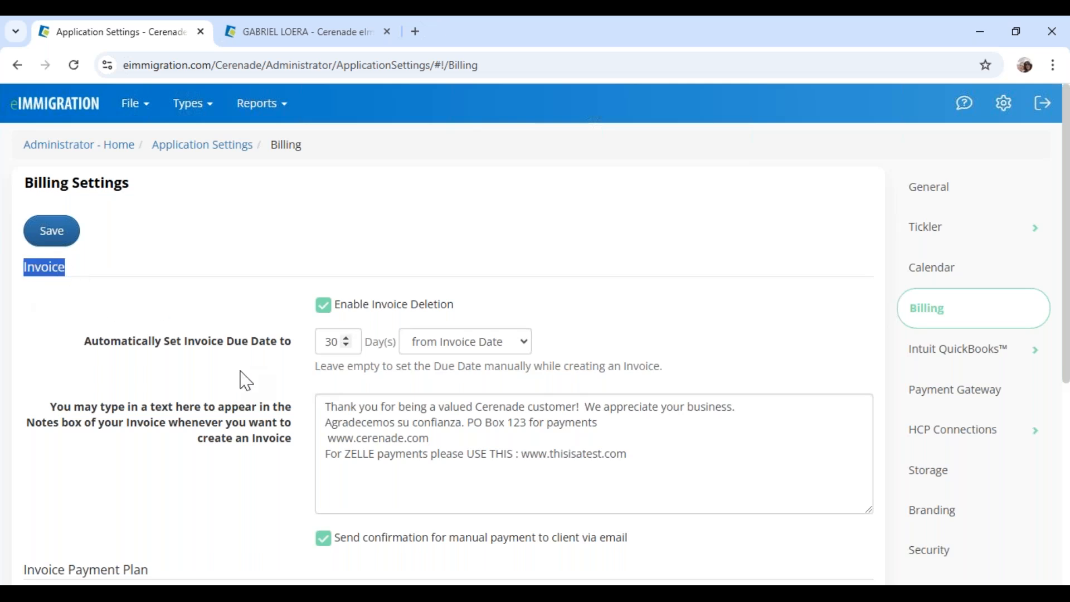
pyautogui.moveTo(628, 454); pyautogui.dragTo(318, 422)
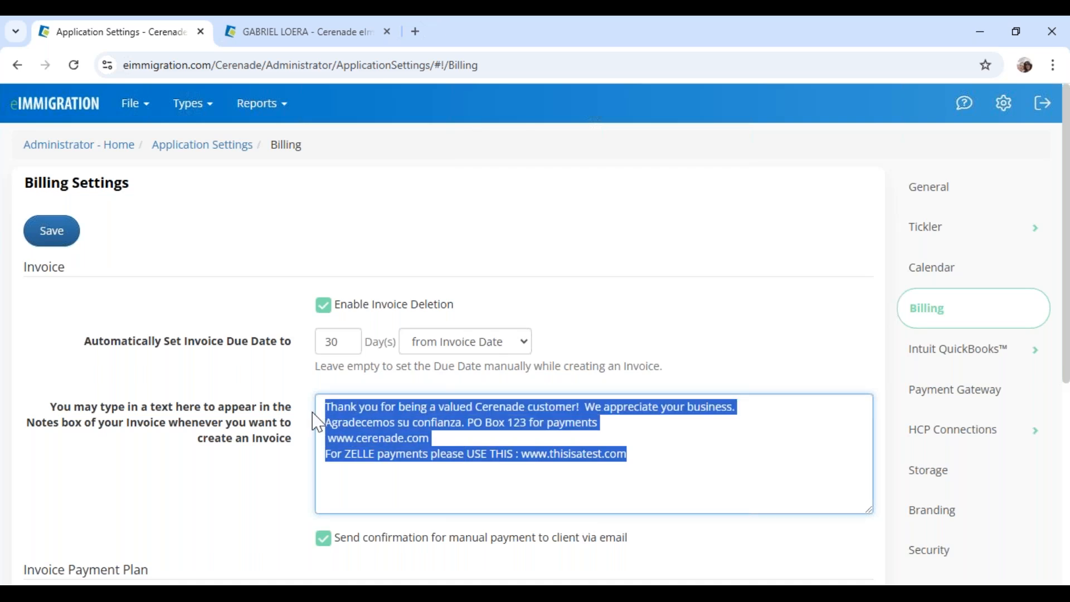
pyautogui.click(385, 494)
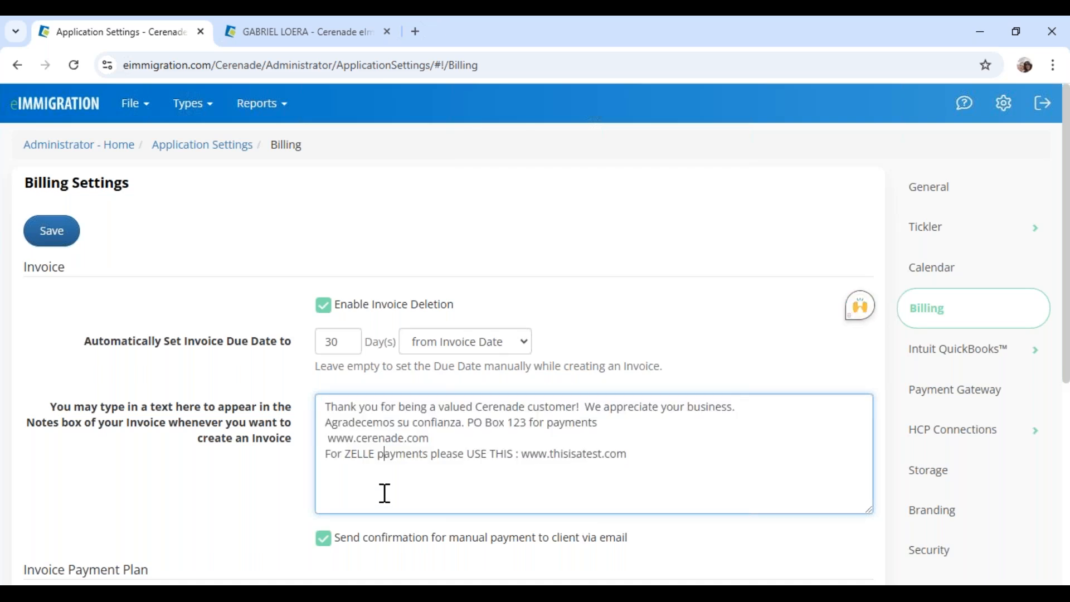
pyautogui.moveTo(325, 453); pyautogui.dragTo(629, 459)
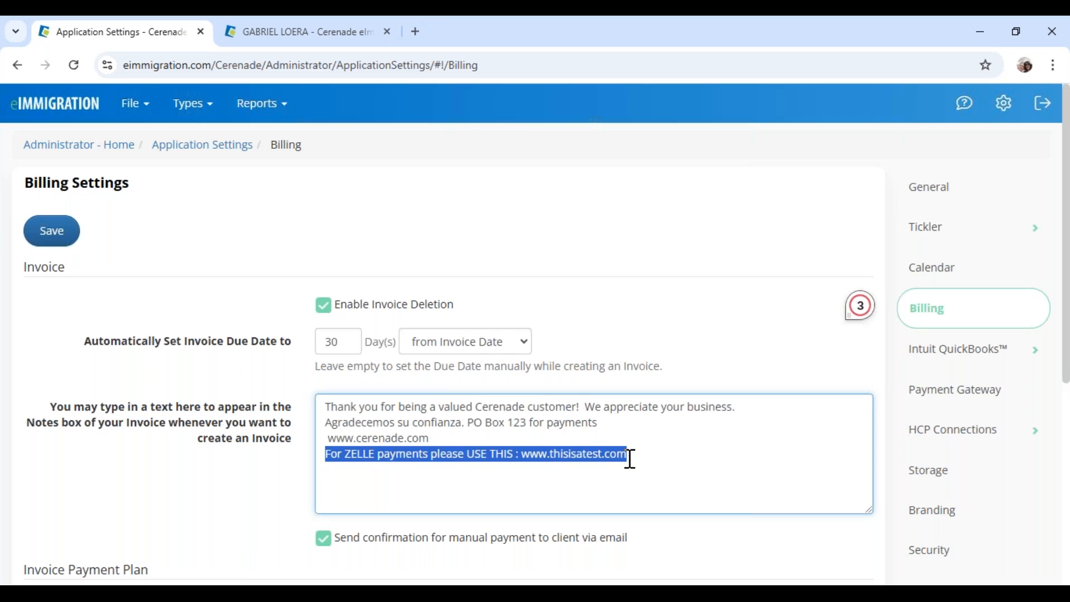
pyautogui.scroll(-1, 630, 459)
pyautogui.scroll(-3, 630, 459)
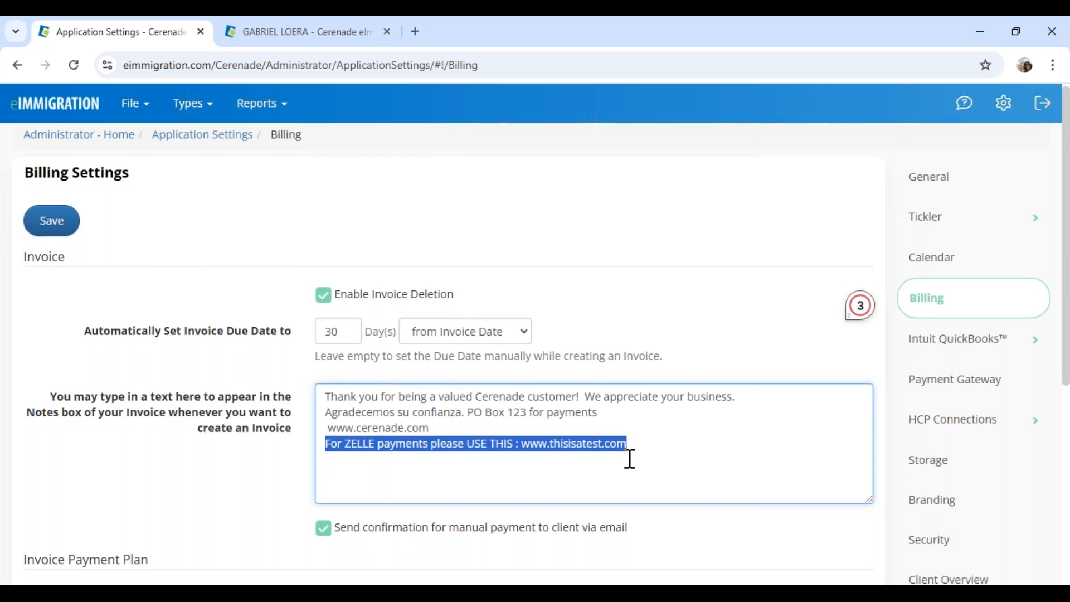
pyautogui.scroll(-1, 488, 345)
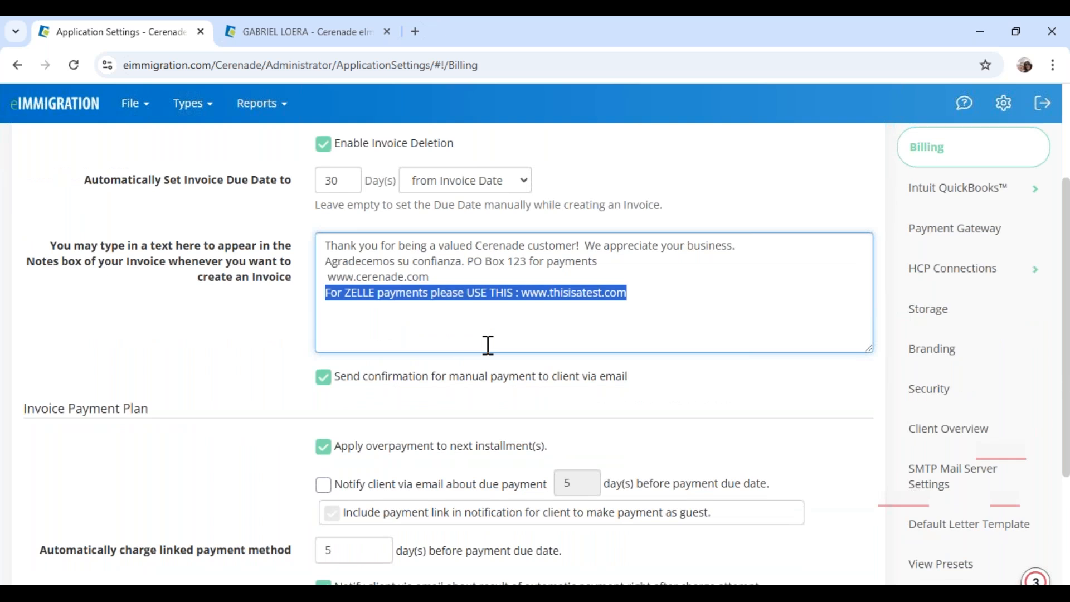
pyautogui.scroll(-3, 488, 346)
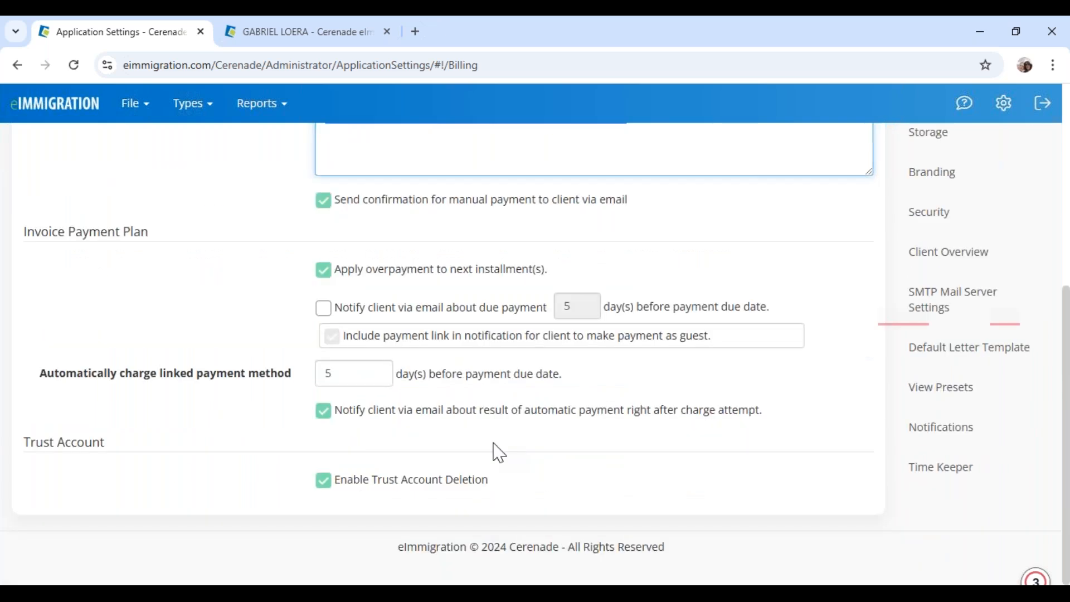
pyautogui.scroll(5, 499, 452)
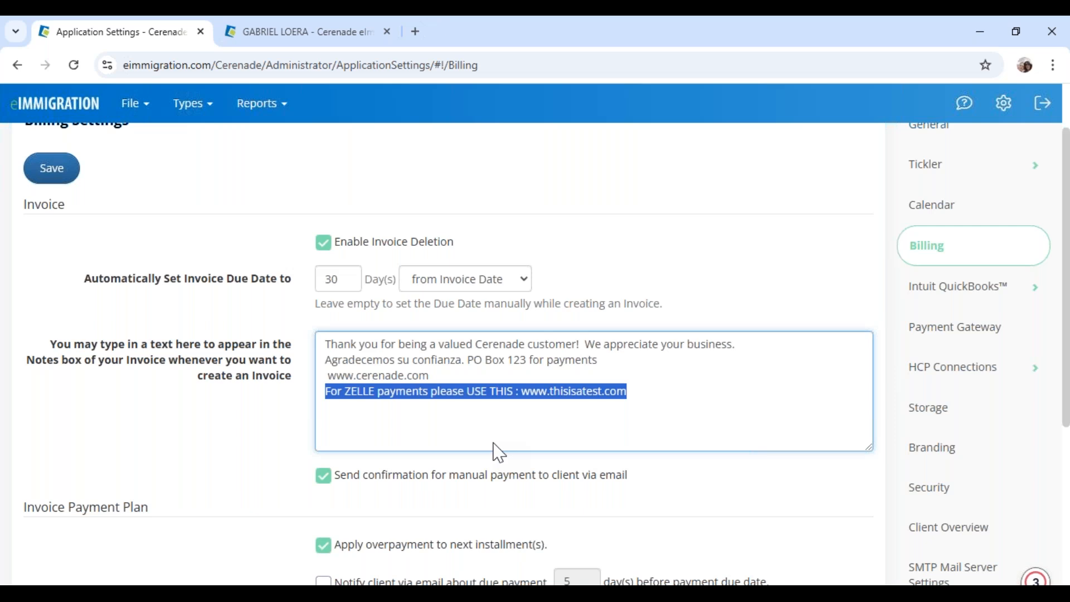
pyautogui.scroll(1, 499, 453)
# Append 'descuento de 20%' to line 1's description, making it 'CONSULTATION 20 % off descuento de 20%'
pyautogui.click(317, 34)
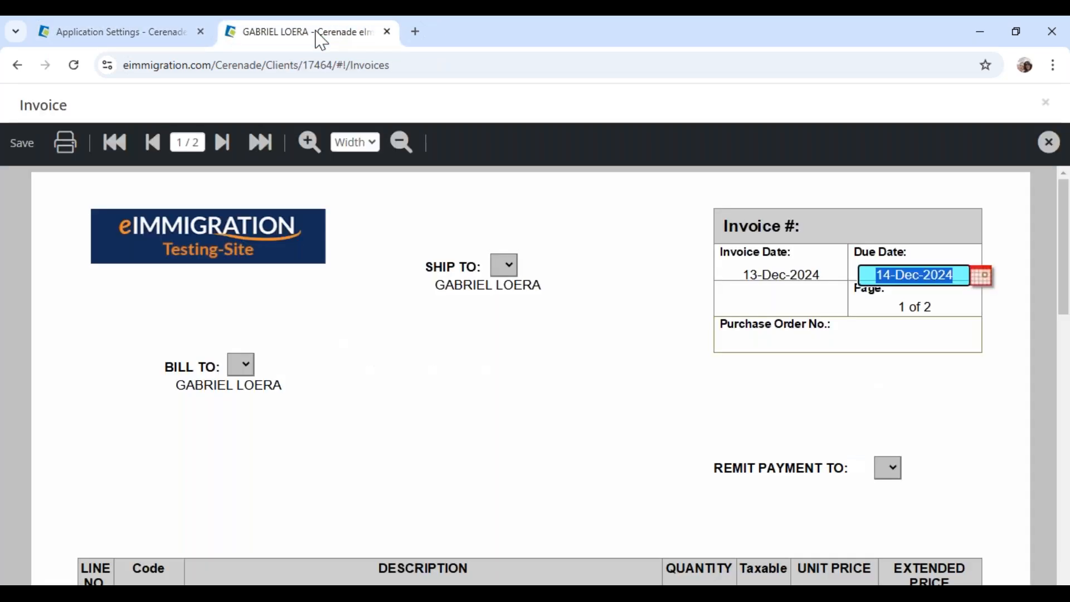
pyautogui.scroll(-1, 380, 455)
pyautogui.scroll(-5, 380, 455)
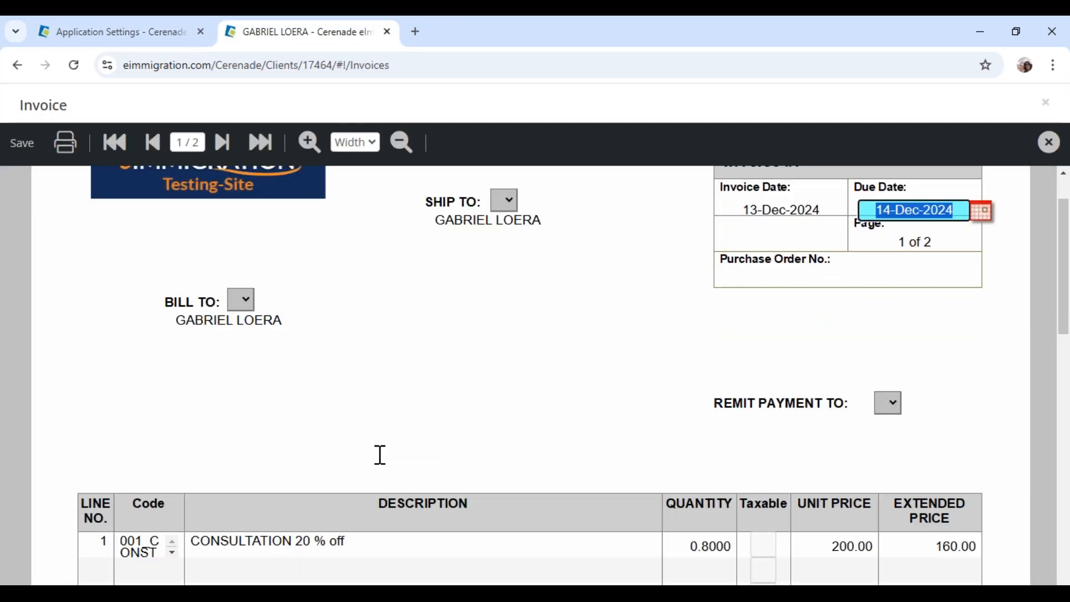
pyautogui.click(362, 294)
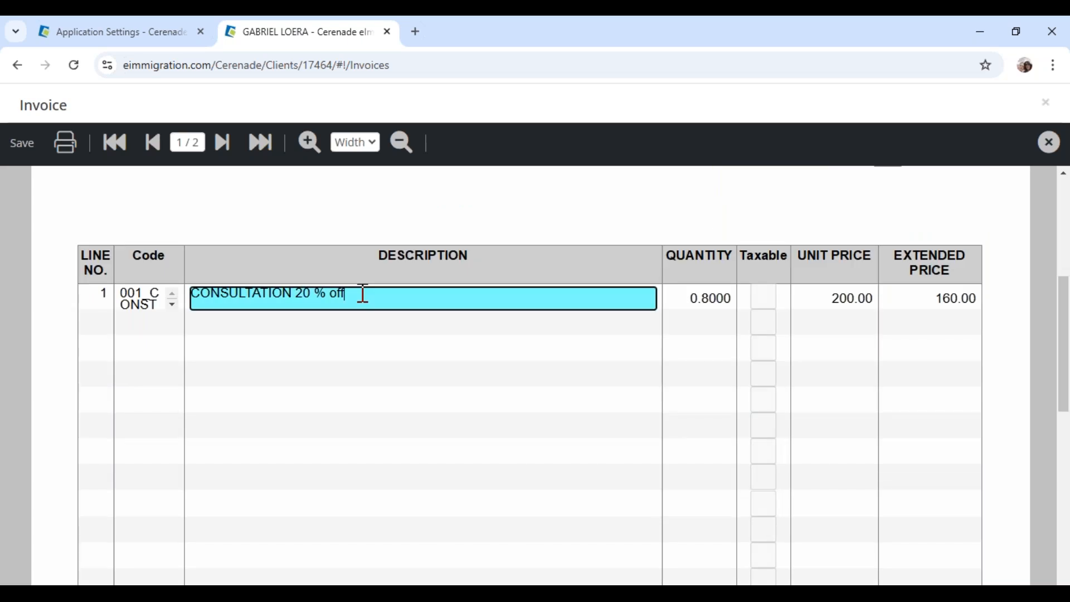
pyautogui.write('descuento')
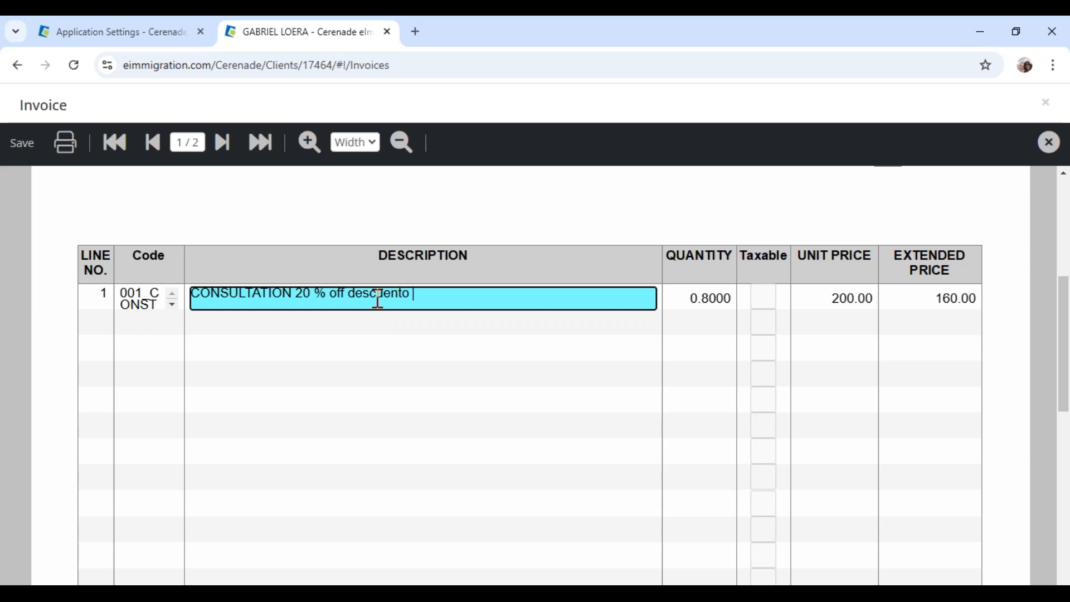
pyautogui.write(' de 20%')
pyautogui.moveTo(363, 295); pyautogui.dragTo(506, 299)
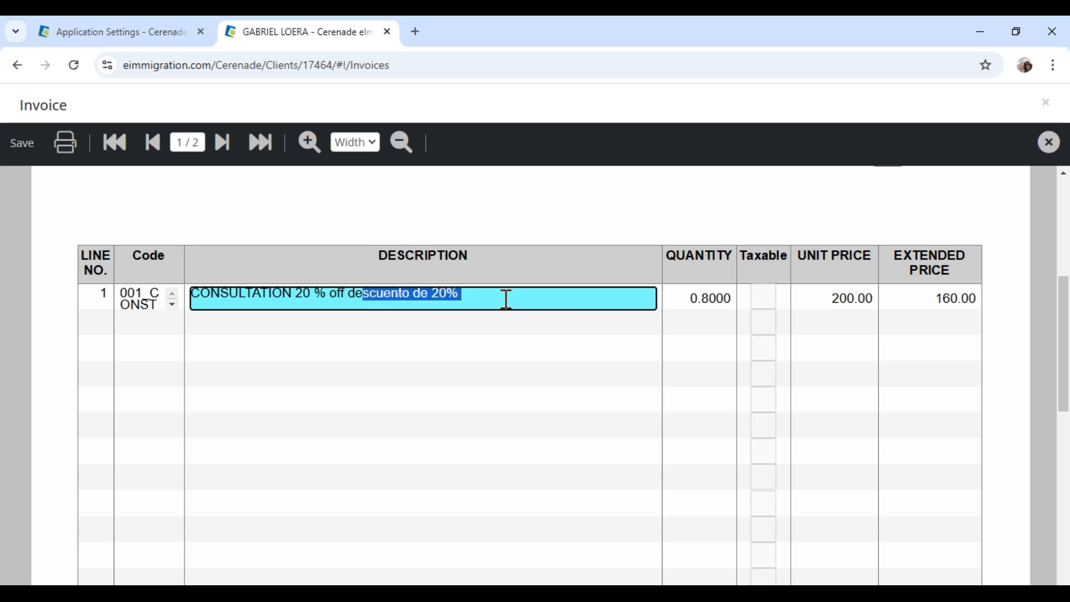
pyautogui.click(958, 299)
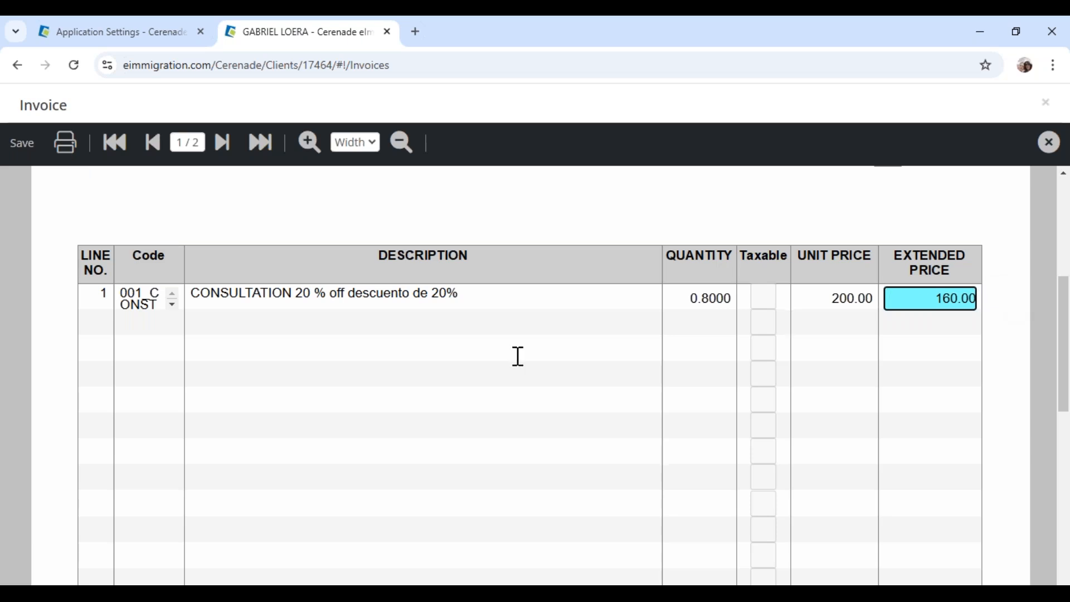
pyautogui.click(441, 375)
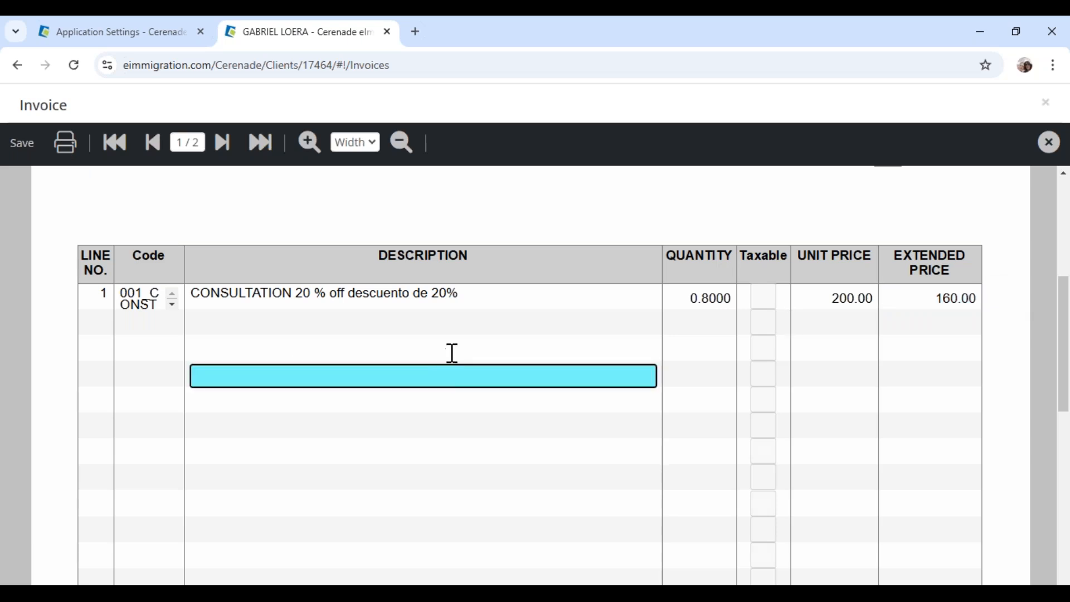
# Save the invoice
pyautogui.click(452, 353)
pyautogui.scroll(-15, 452, 353)
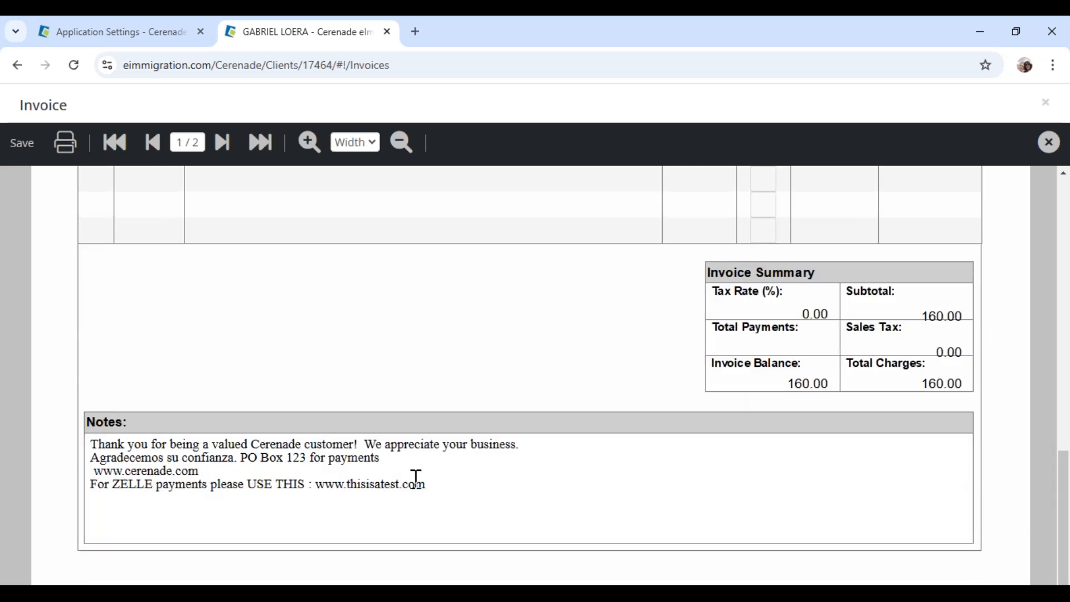
pyautogui.click(31, 161)
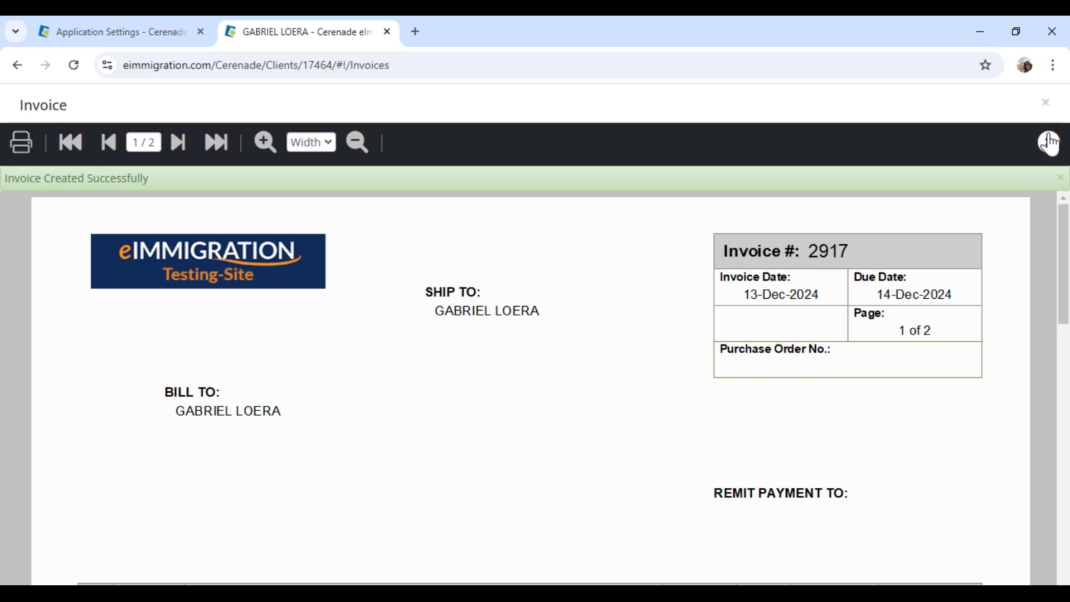
# Close the invoice viewer so invoice 2917 for $160.00 shows in the list, then go to Clients search
pyautogui.click(1050, 145)
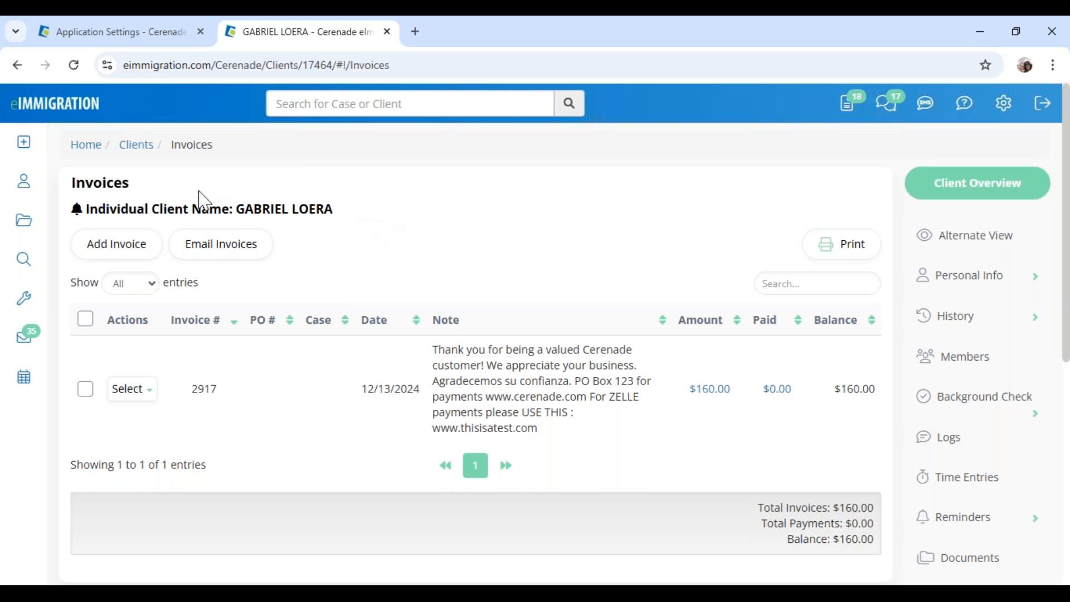
pyautogui.click(23, 180)
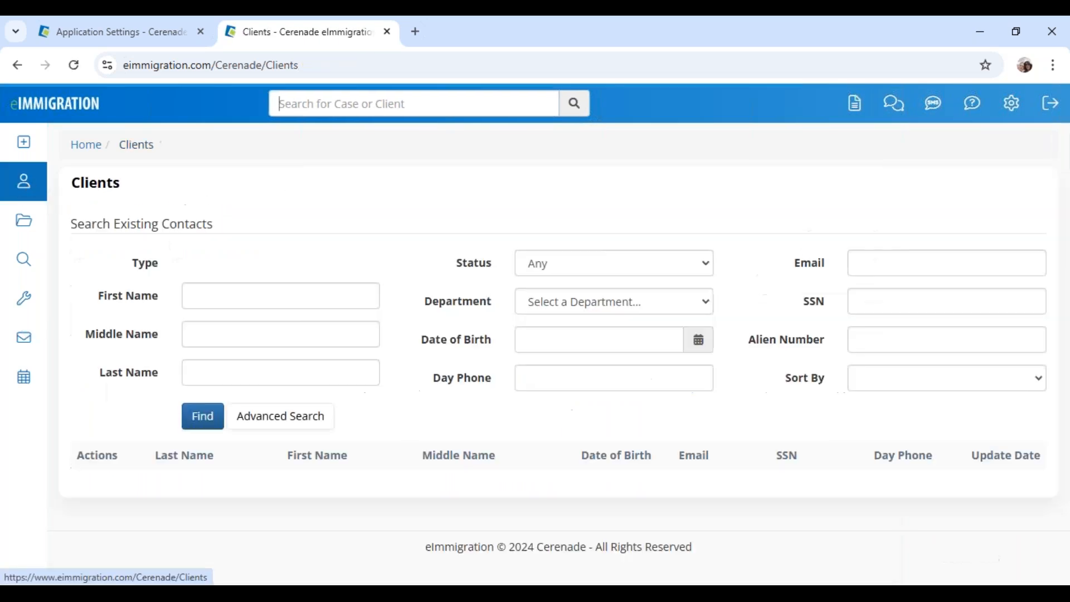
# Open the IV & AOS (1-Step) Family-Based case from the case search and expand its Billing options
pyautogui.click(24, 223)
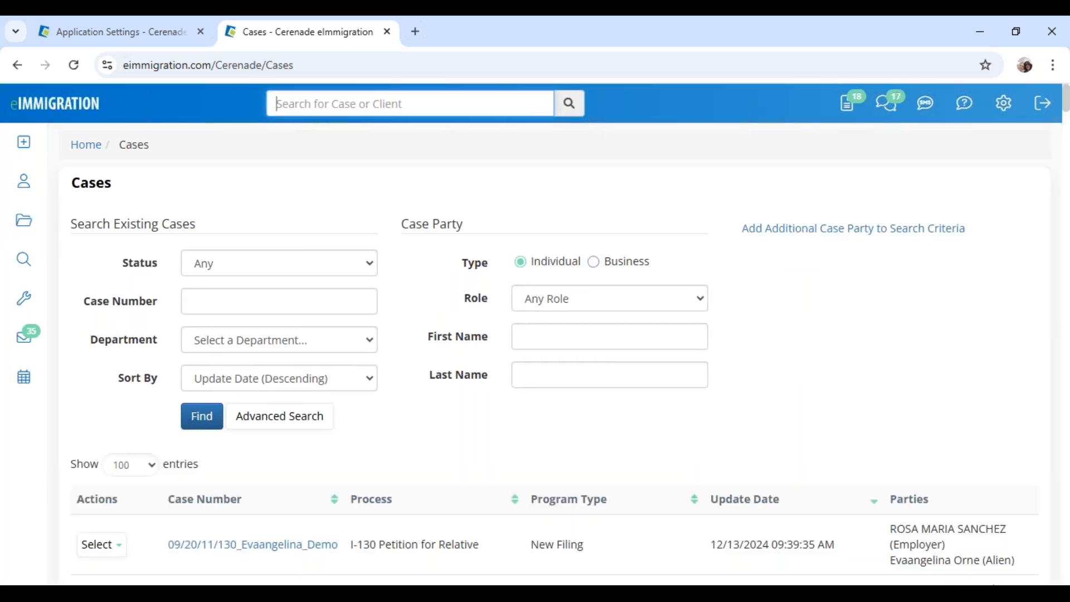
pyautogui.scroll(-4, 298, 389)
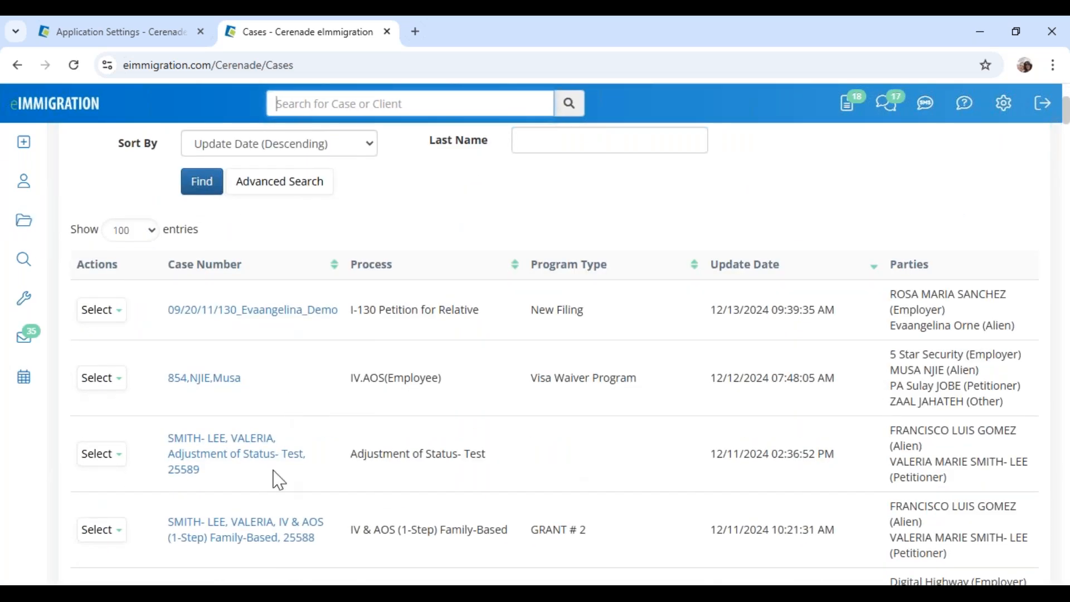
pyautogui.scroll(-1, 279, 482)
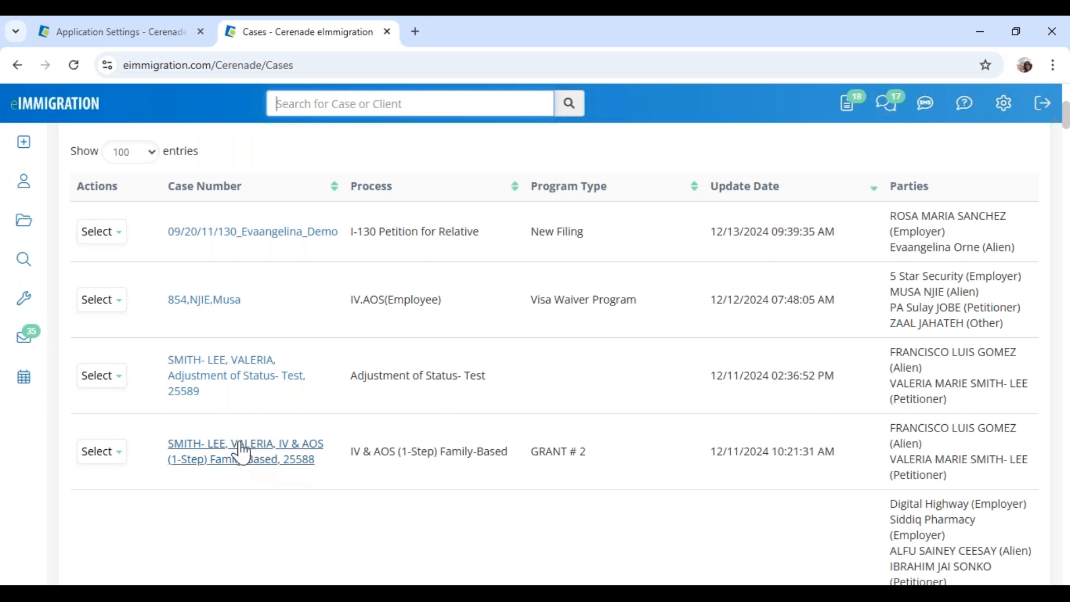
pyautogui.click(223, 460)
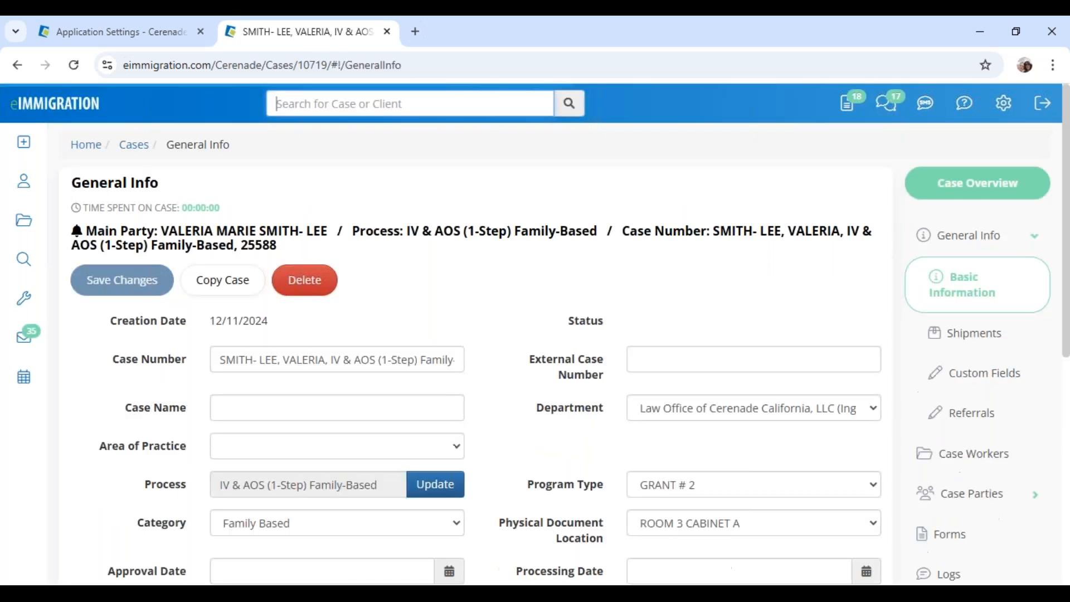
pyautogui.scroll(-3, 962, 495)
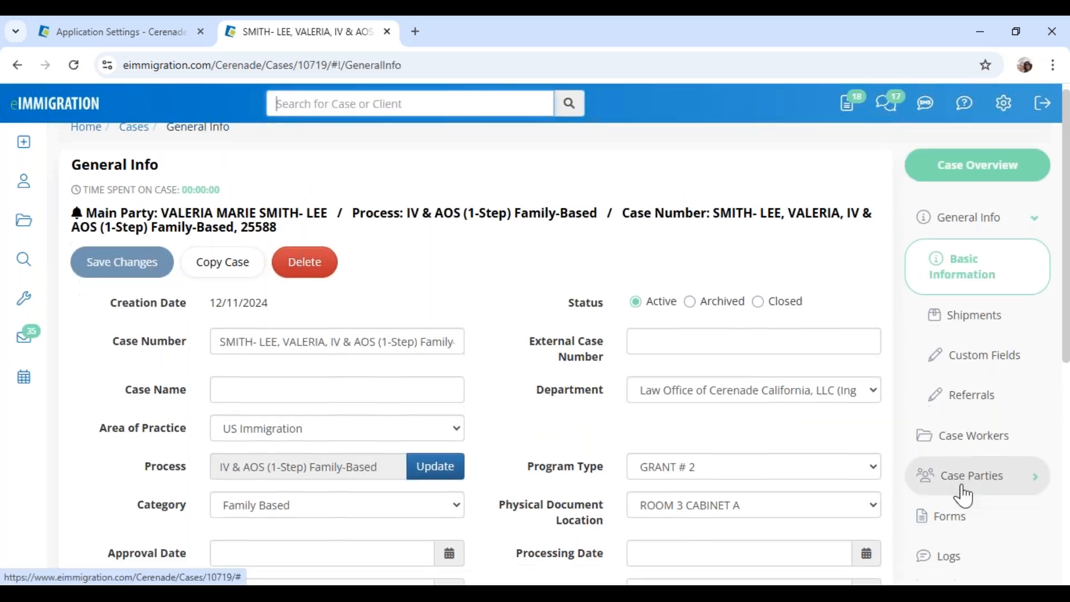
pyautogui.scroll(-4, 964, 494)
pyautogui.click(955, 430)
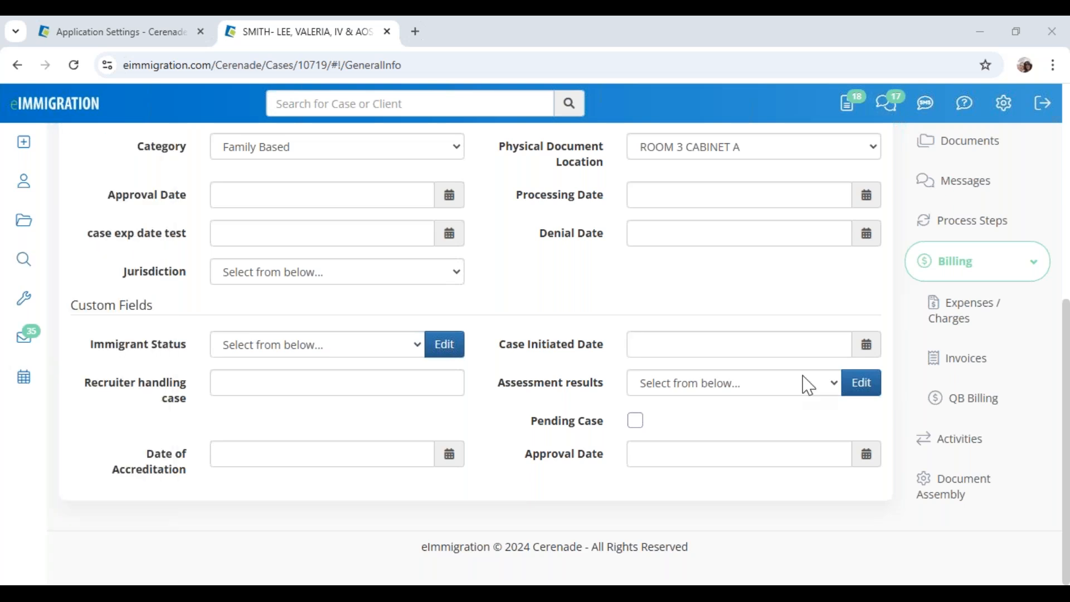
# Check the case's main party client record, dismiss its alerts, and return to the case
pyautogui.scroll(1, 433, 361)
pyautogui.scroll(6, 433, 361)
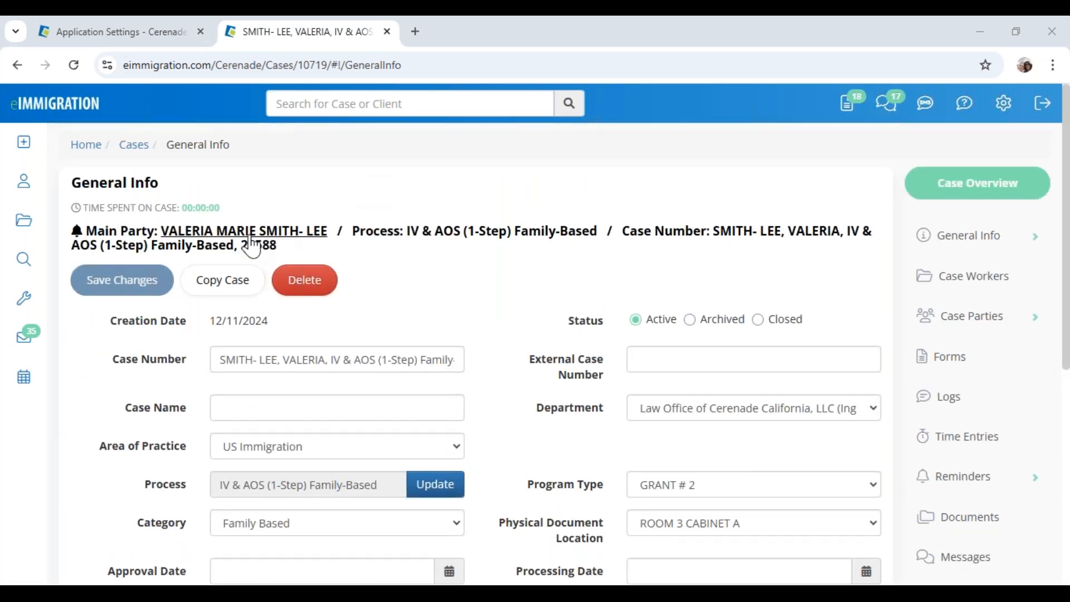
pyautogui.click(247, 231)
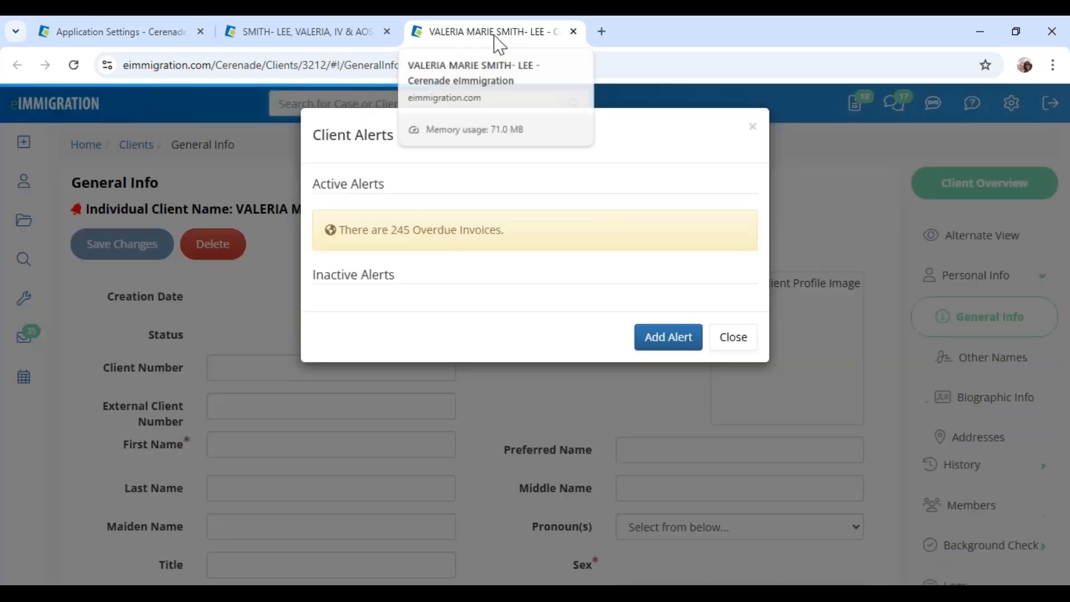
pyautogui.click(734, 337)
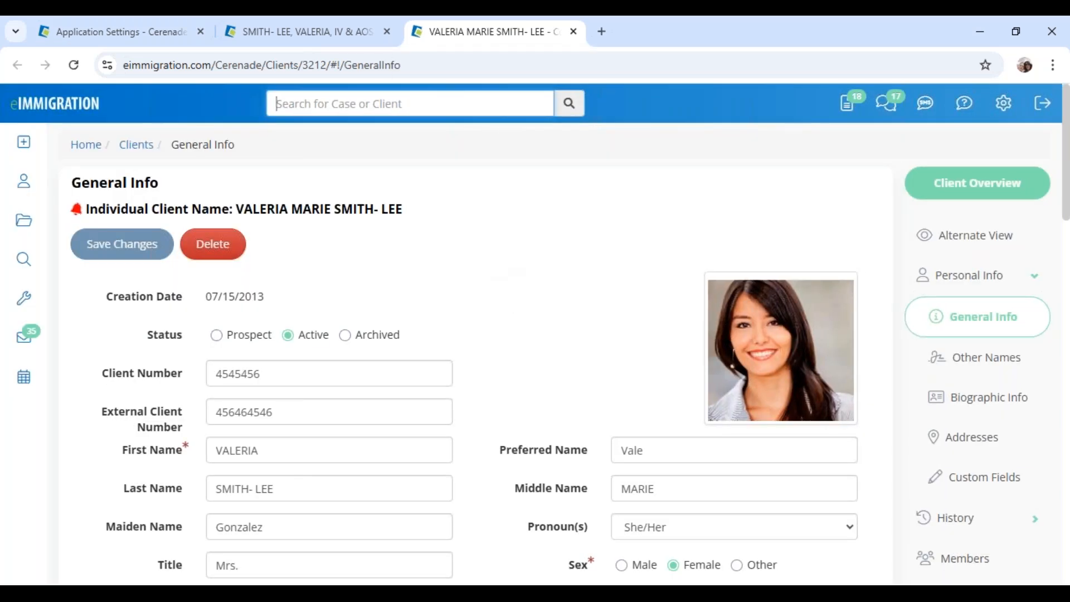
pyautogui.click(277, 35)
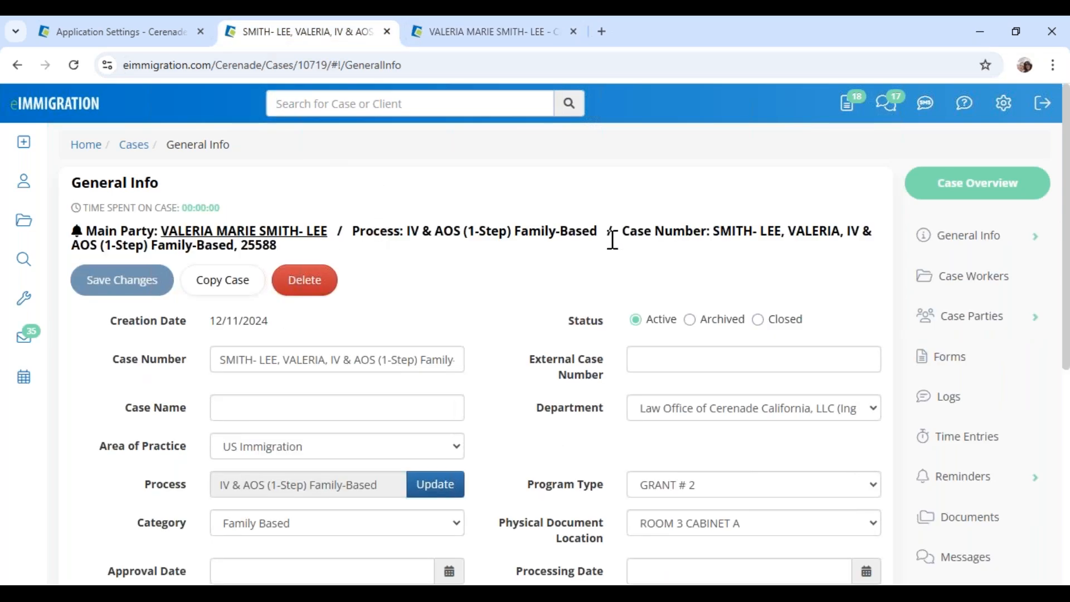
# Open the case's Expenses / Charges page, showing 0 records and $0.00 total expenses
pyautogui.moveTo(429, 226); pyautogui.dragTo(827, 234)
pyautogui.scroll(-2, 977, 406)
pyautogui.scroll(-5, 970, 357)
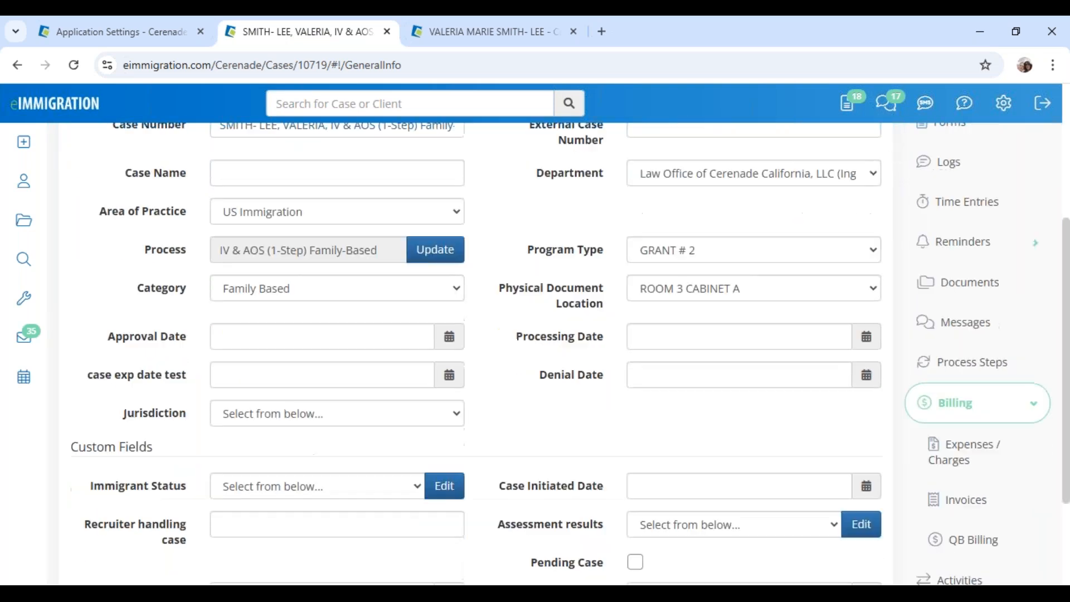
pyautogui.click(964, 311)
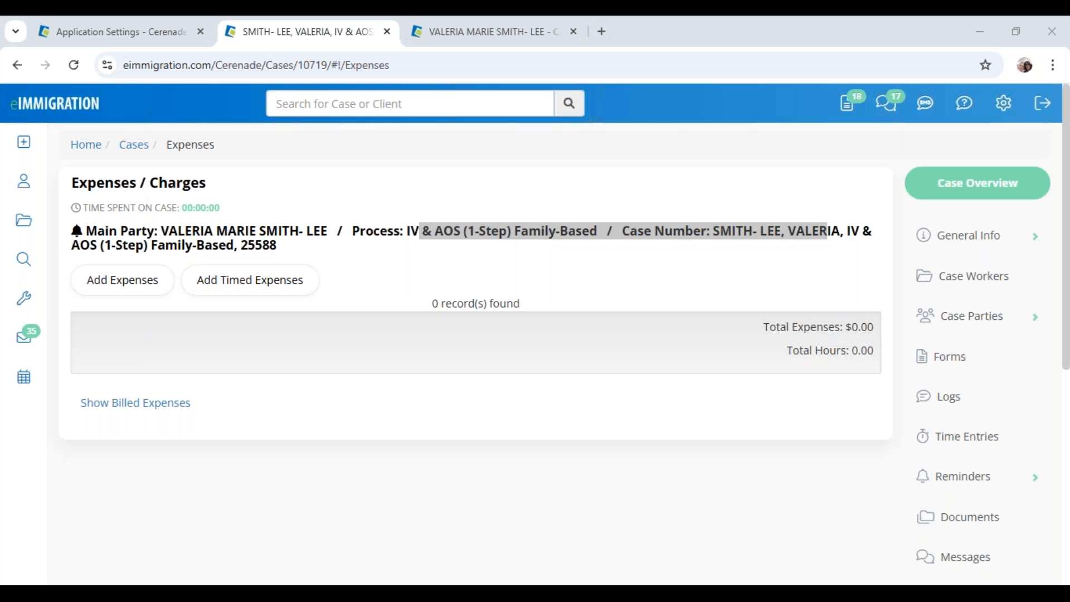
pyautogui.click(470, 287)
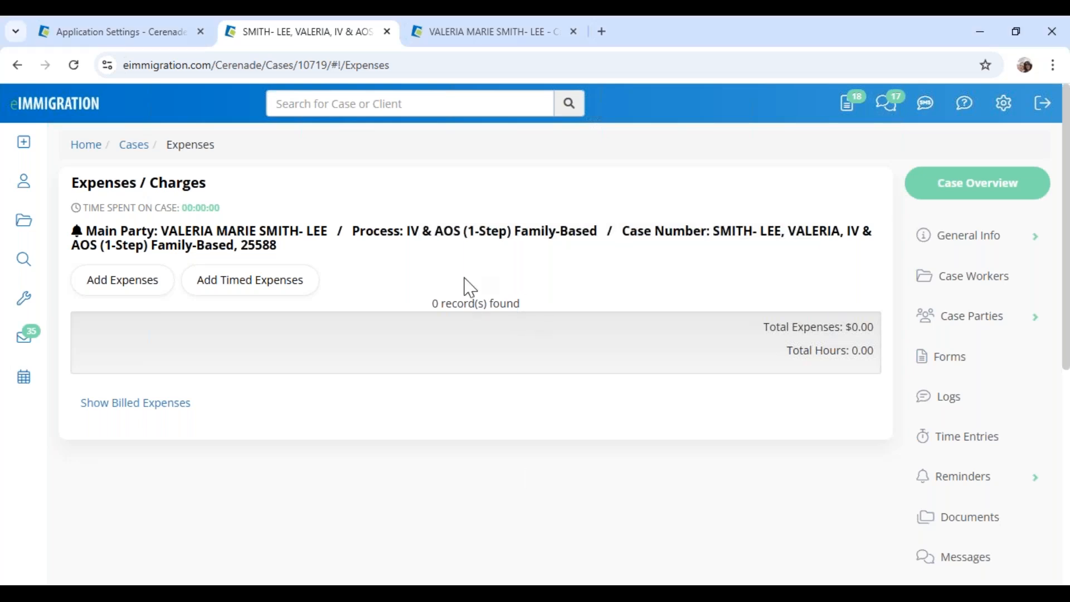
# In Add Expenses, tick the $6,000.00 AOS Professional Fees row for inclusion
pyautogui.click(117, 281)
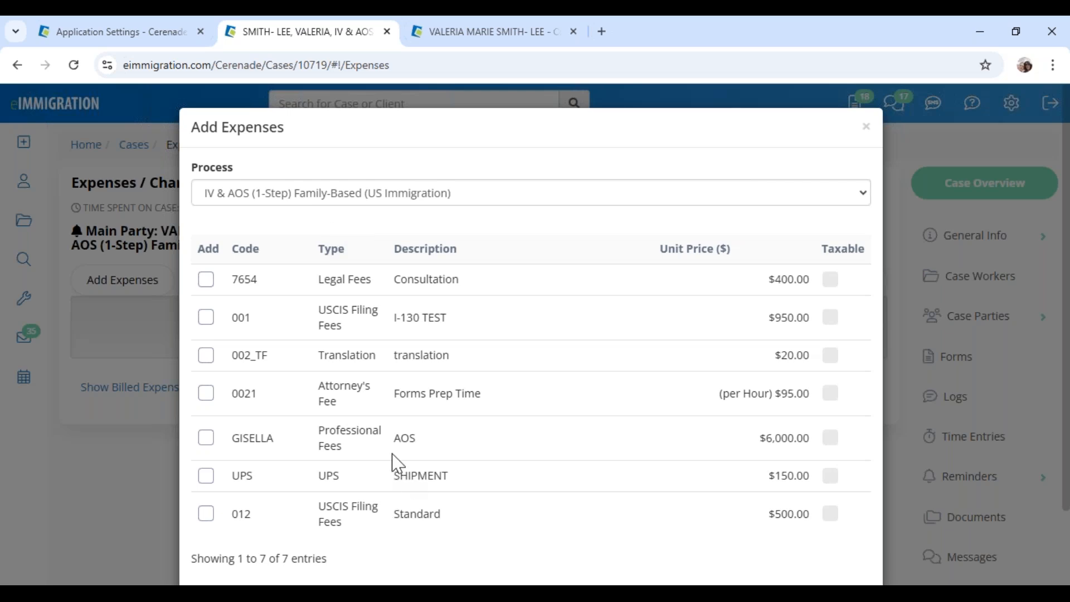
pyautogui.doubleClick(402, 439)
pyautogui.moveTo(762, 443); pyautogui.dragTo(815, 441)
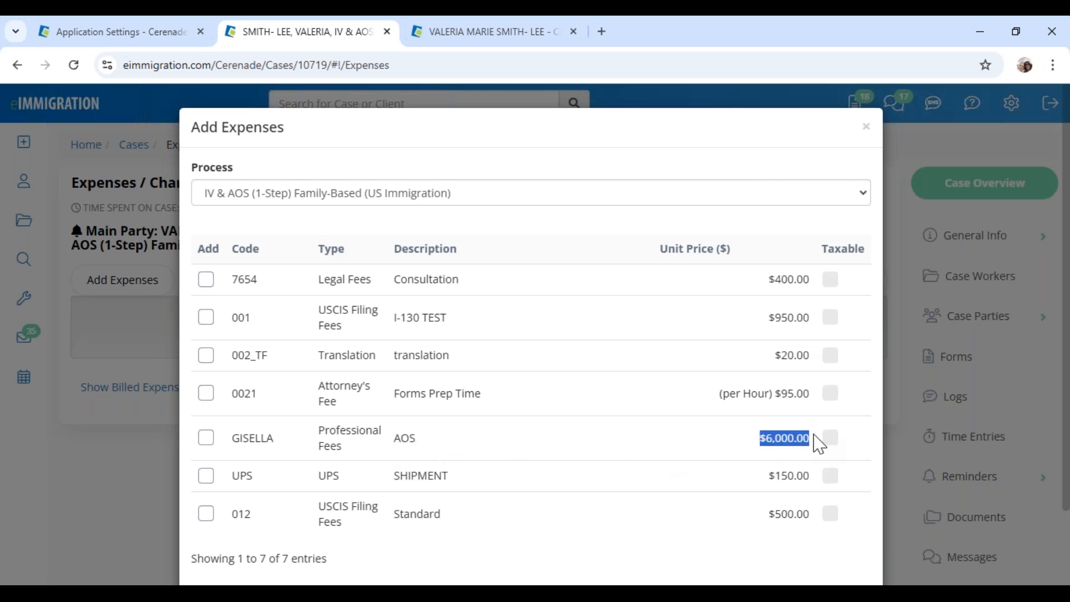
pyautogui.click(206, 439)
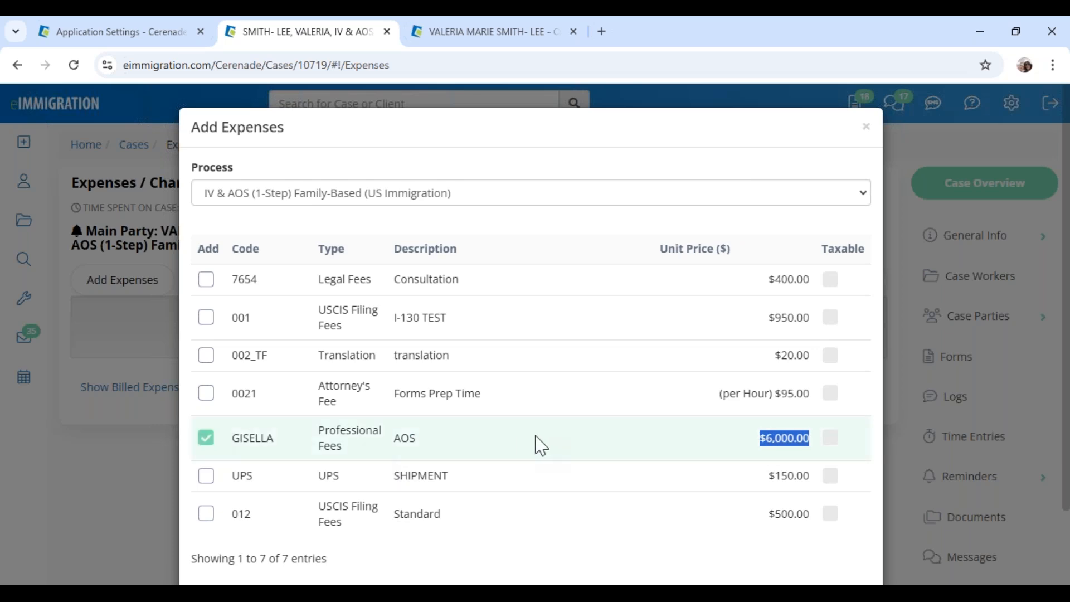
pyautogui.click(355, 201)
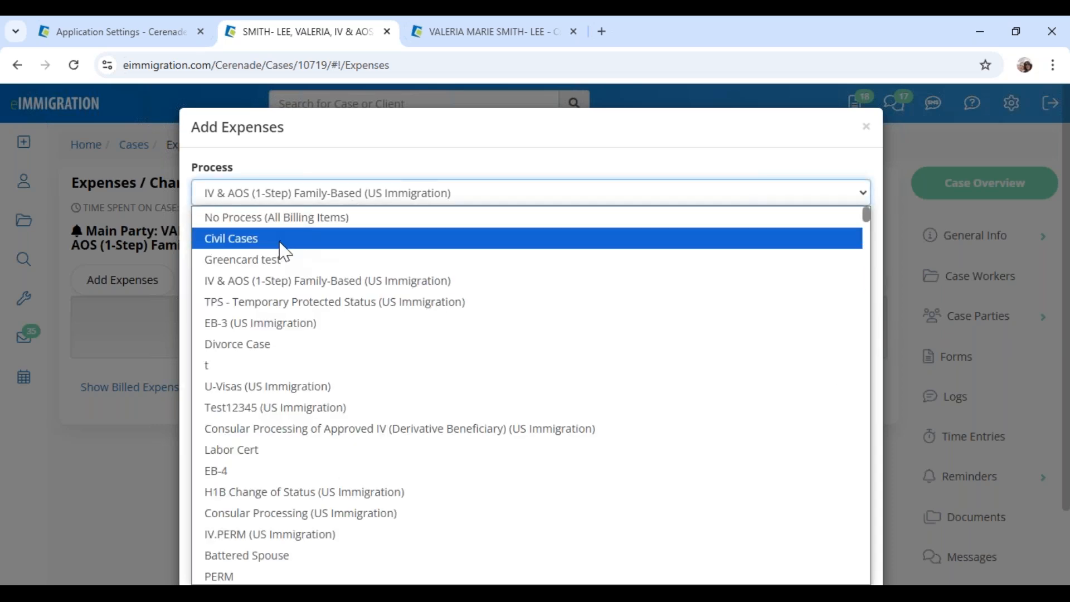
# Browse billing items under other processes, including Civil Cases and all processes
pyautogui.click(280, 240)
pyautogui.click(274, 202)
pyautogui.click(256, 366)
pyautogui.write('t')
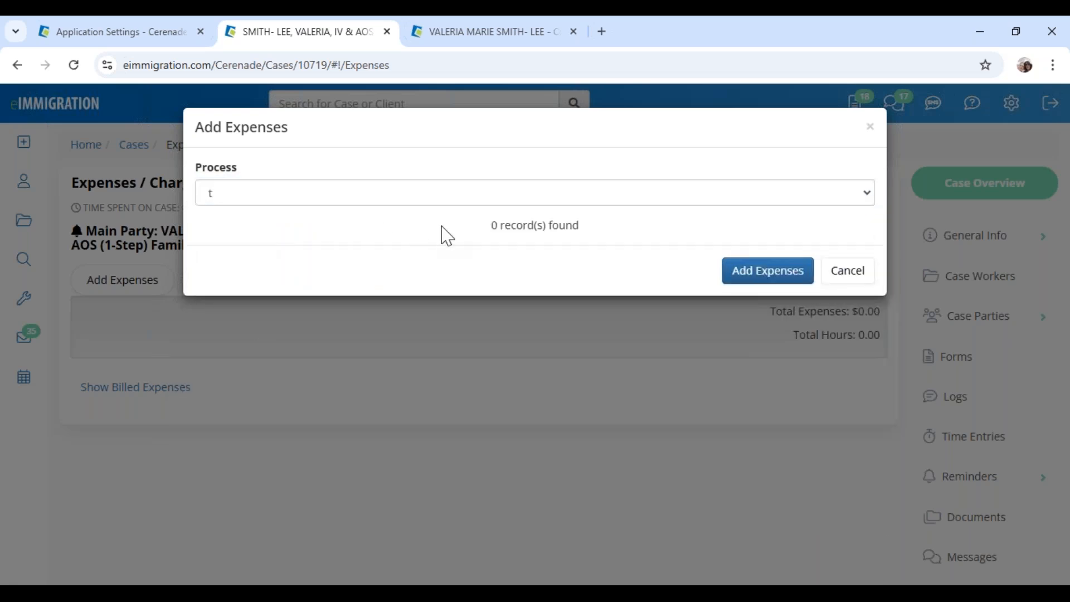
pyautogui.moveTo(489, 226); pyautogui.dragTo(600, 226)
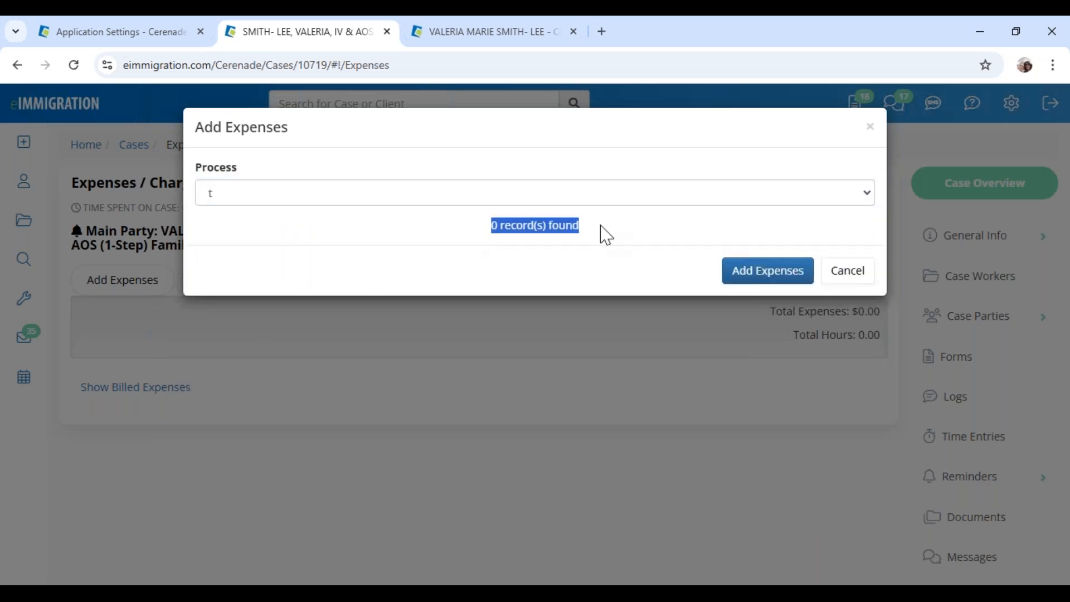
pyautogui.click(606, 234)
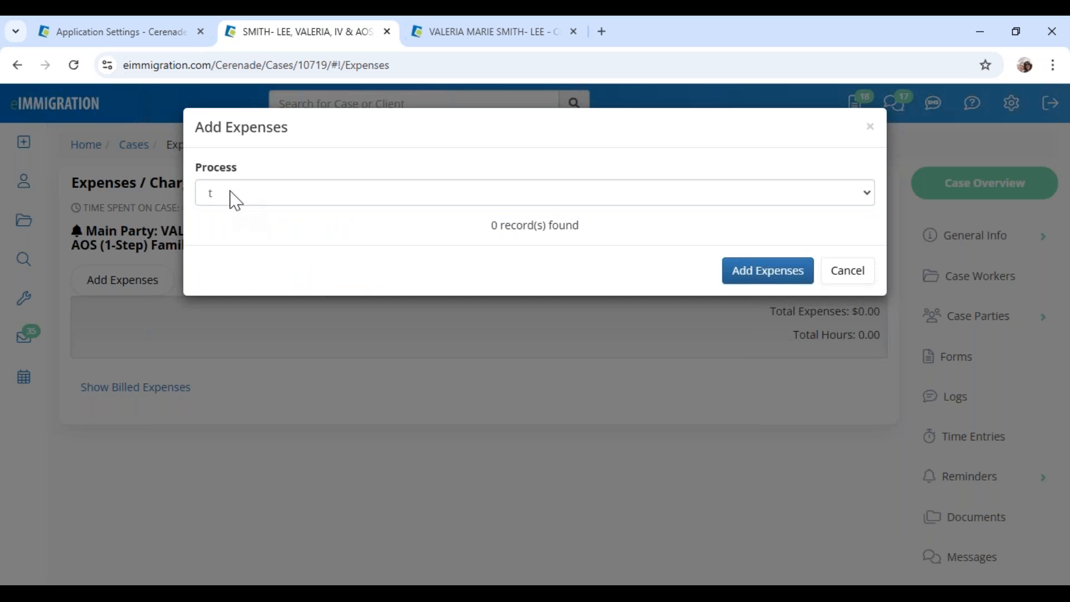
pyautogui.moveTo(490, 225); pyautogui.dragTo(597, 229)
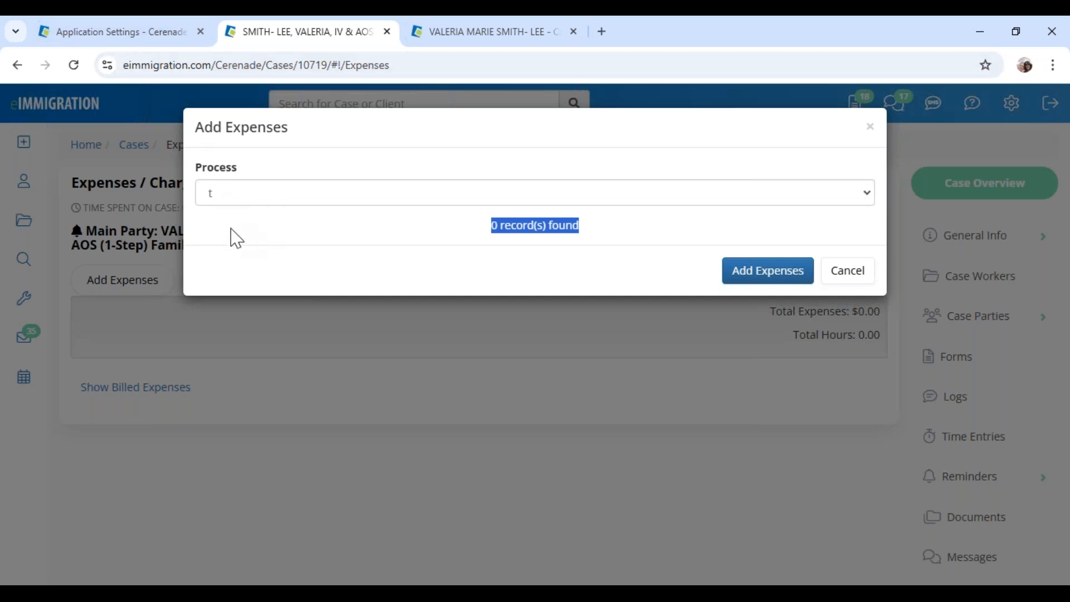
pyautogui.click(241, 204)
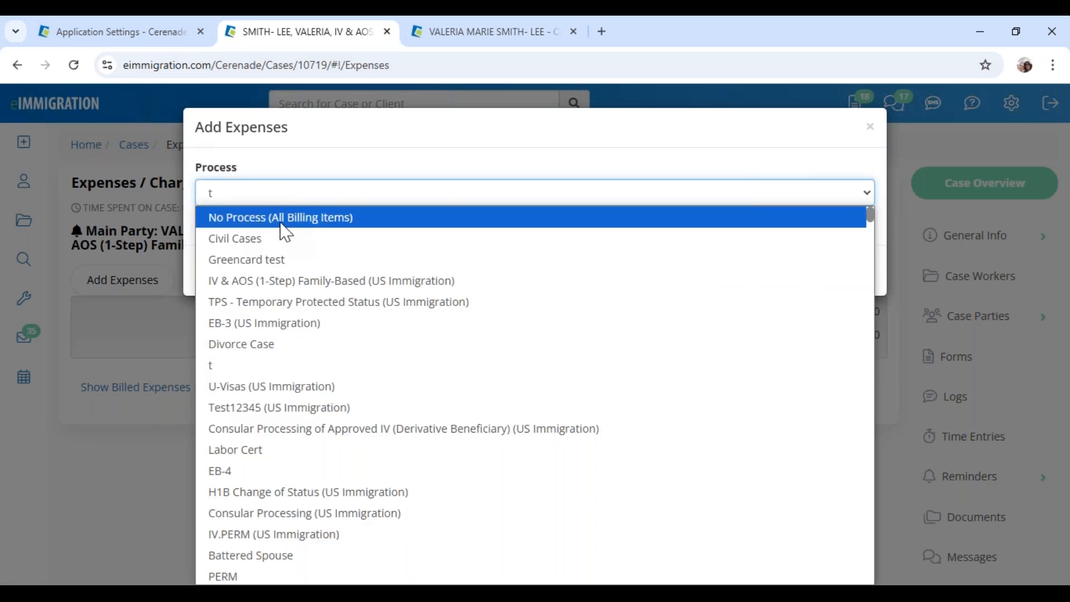
pyautogui.click(352, 219)
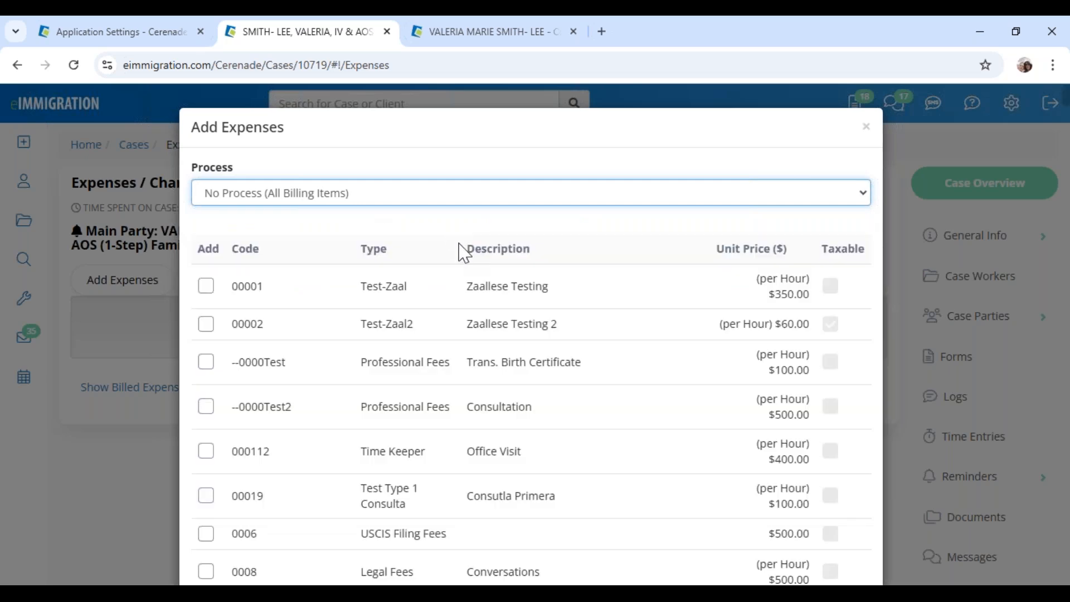
pyautogui.scroll(-8, 467, 323)
pyautogui.scroll(9, 466, 346)
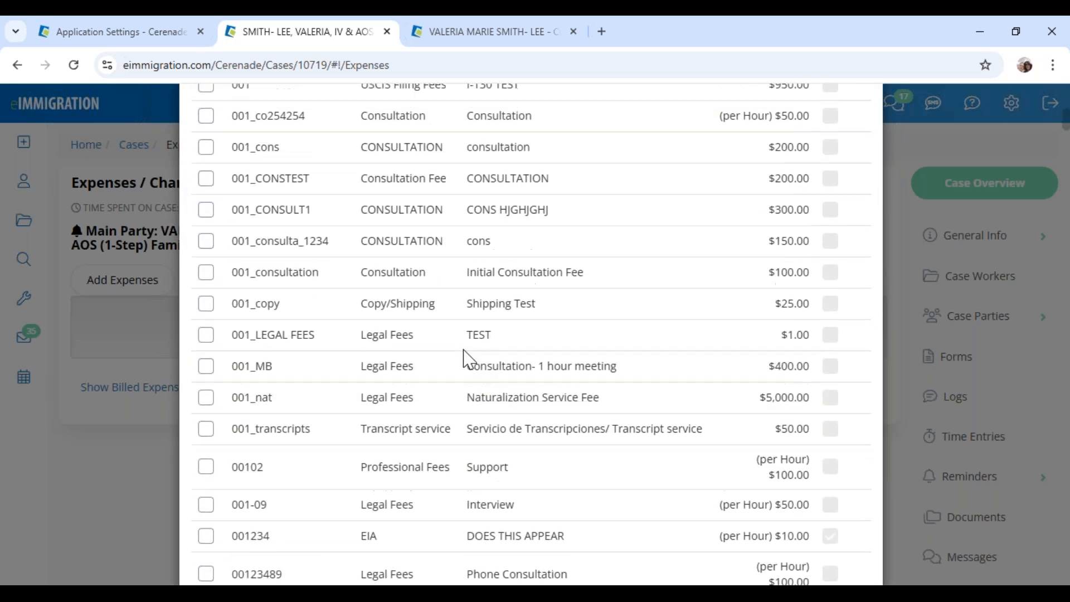
# Choose the IV & AOS (1-Step) Family-Based process, tick the GISELLA AOS fee, and add it at $6,000.00
pyautogui.click(335, 199)
pyautogui.click(335, 281)
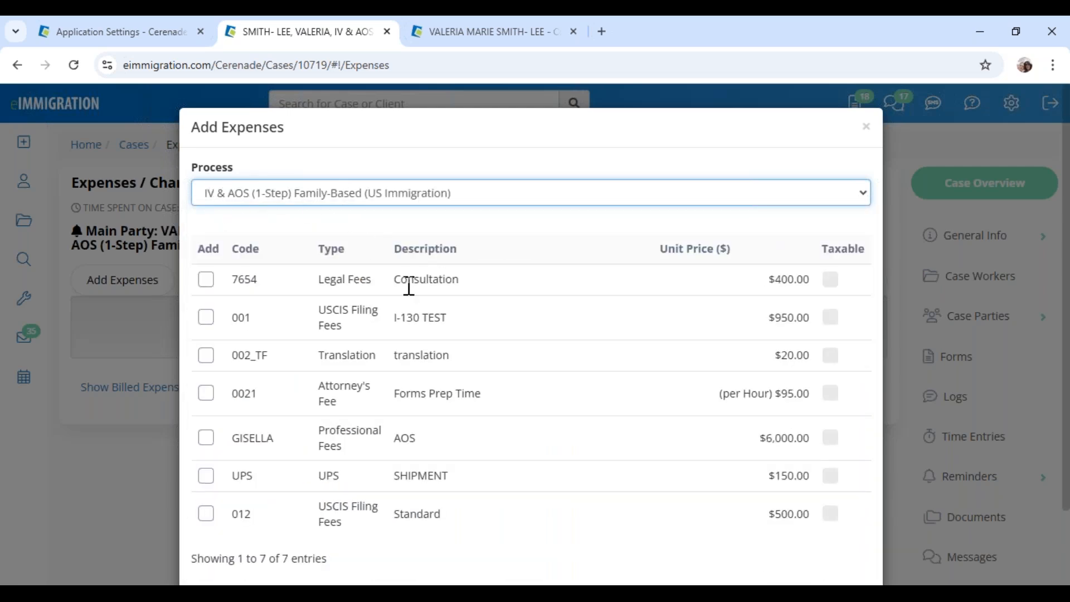
pyautogui.moveTo(396, 290); pyautogui.dragTo(485, 289)
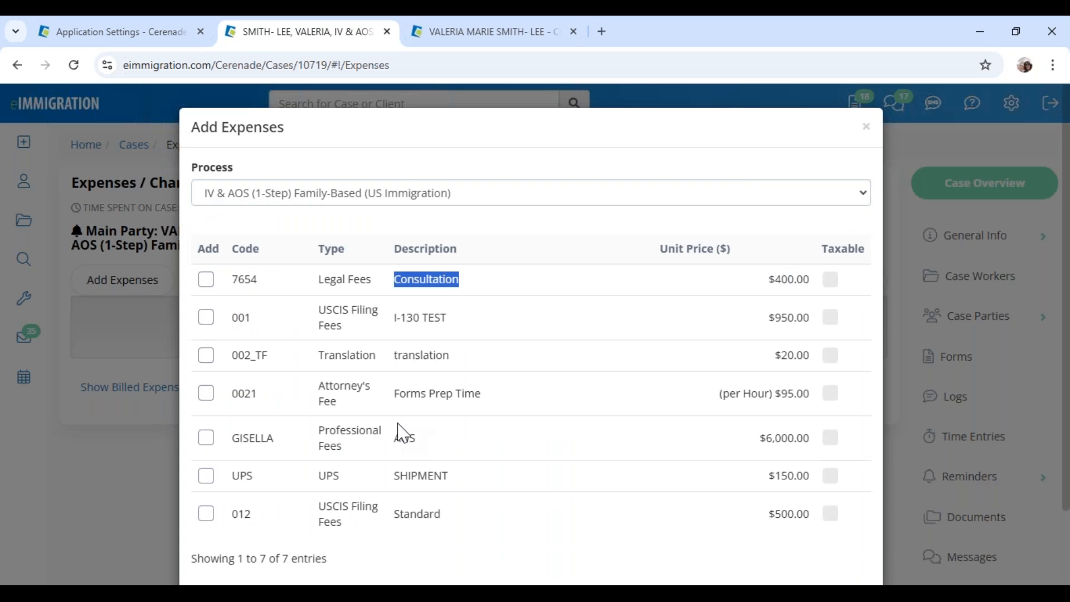
pyautogui.click(205, 438)
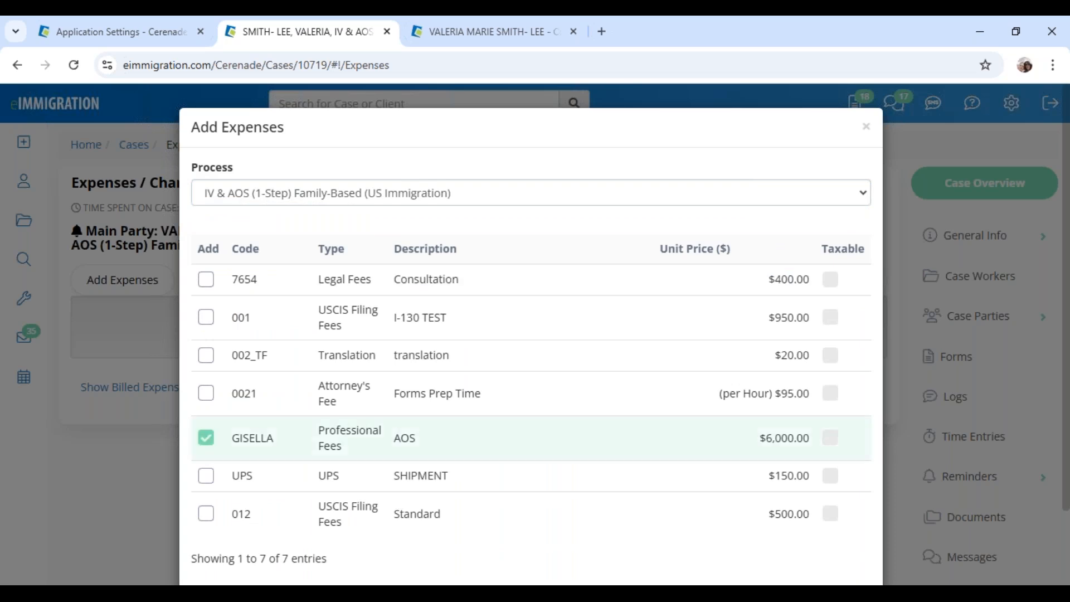
pyautogui.scroll(-2, 532, 449)
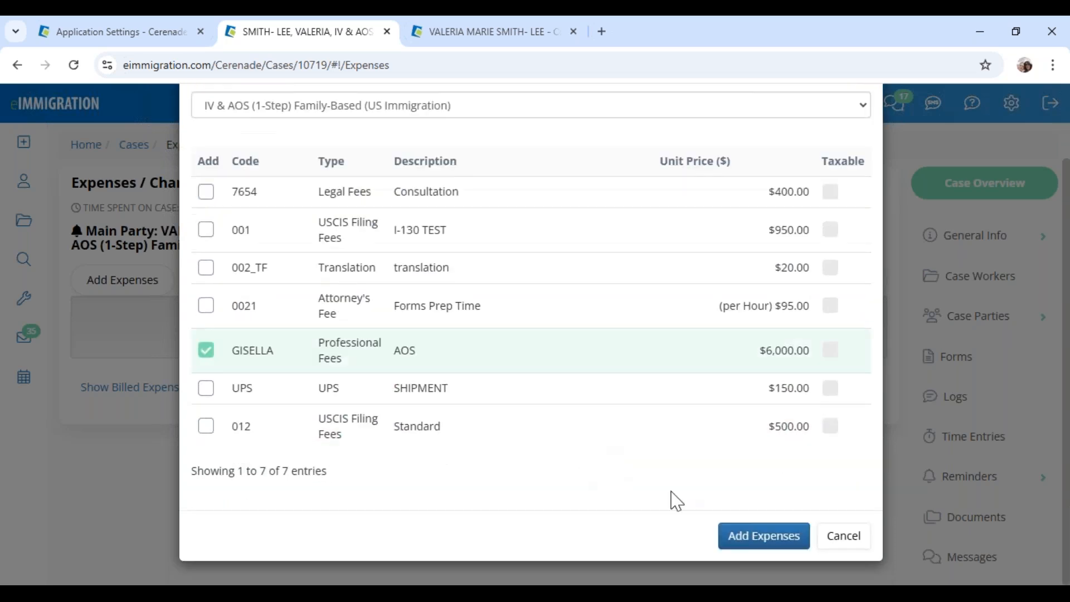
pyautogui.click(757, 540)
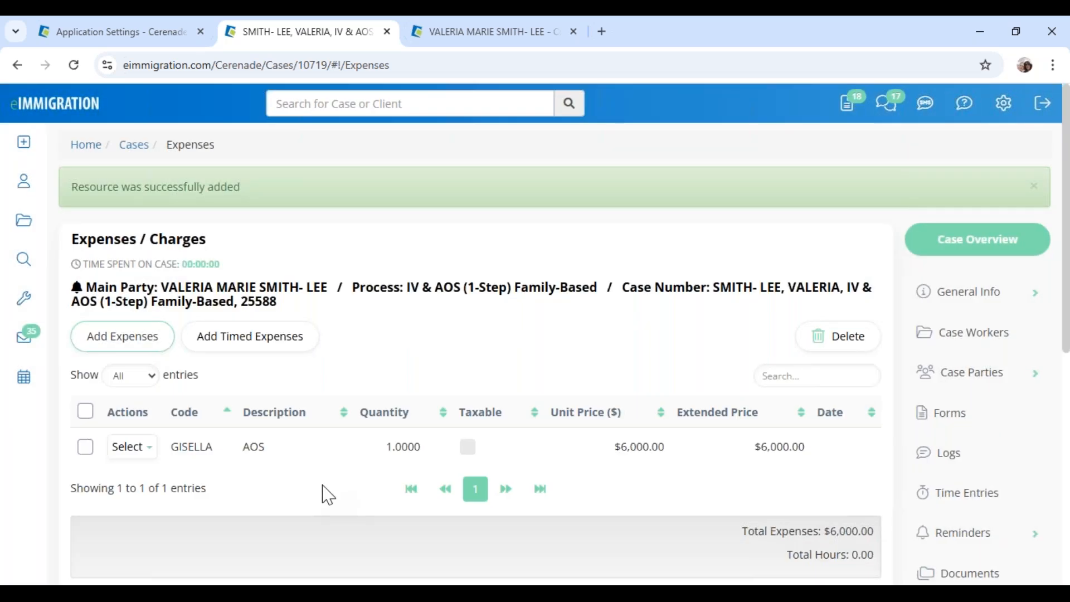
# Edit the AOS expense to quantity .70 and date 10/07/2024, making the extended price $4,200.00
pyautogui.click(129, 449)
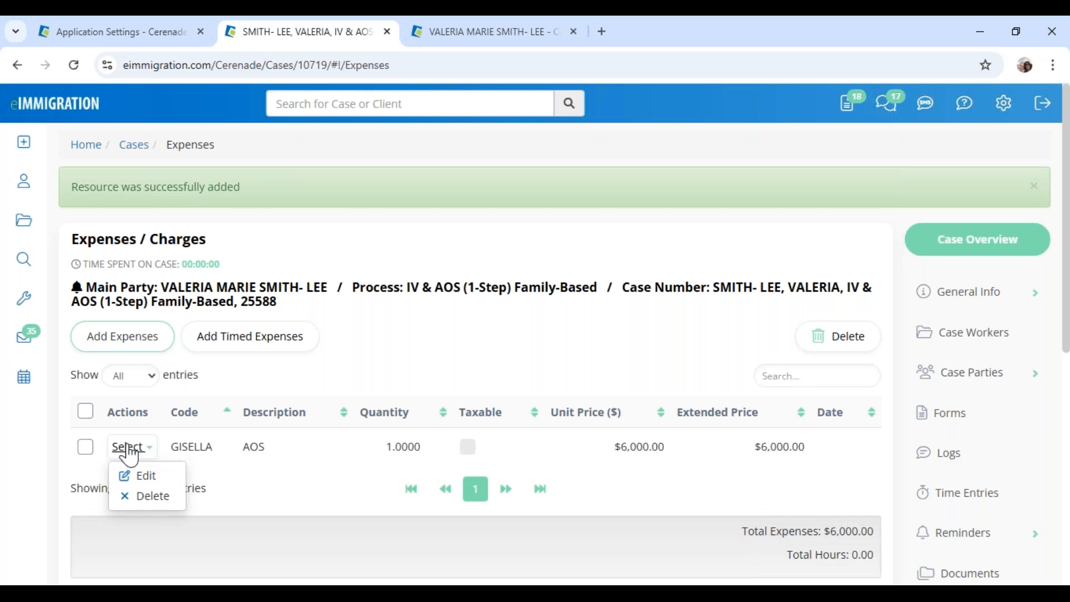
pyautogui.click(149, 478)
pyautogui.moveTo(245, 249); pyautogui.dragTo(204, 250)
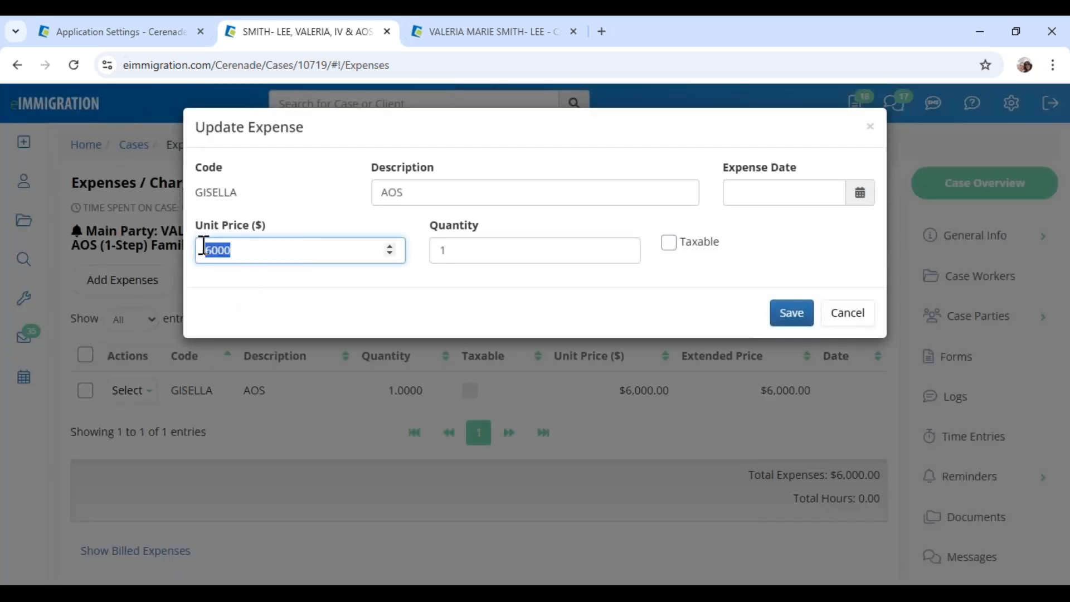
pyautogui.moveTo(428, 228); pyautogui.dragTo(500, 227)
pyautogui.moveTo(450, 253); pyautogui.dragTo(410, 257)
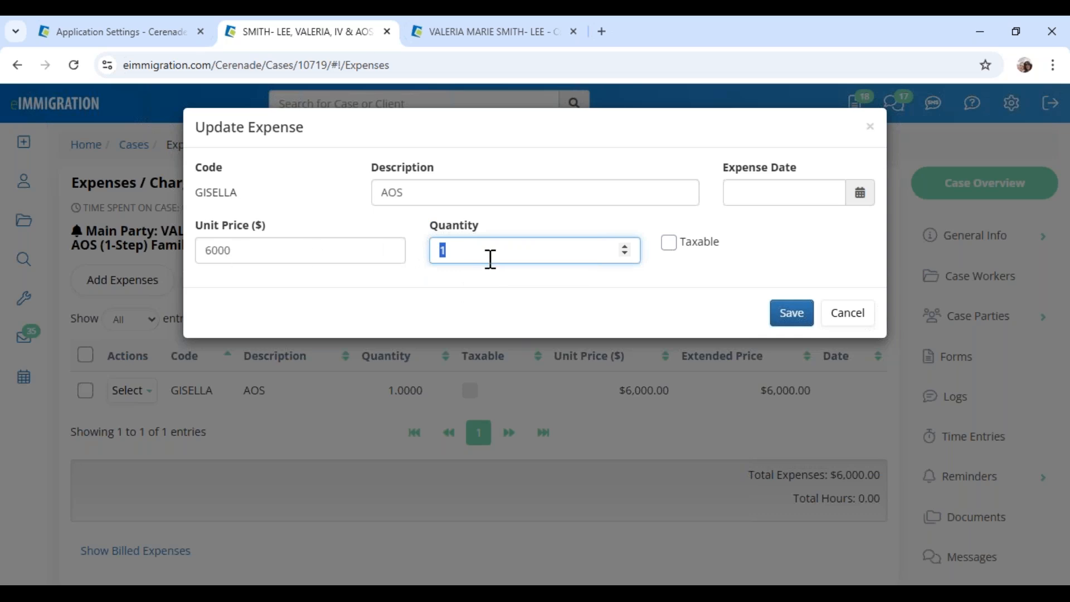
pyautogui.write('.70')
pyautogui.click(861, 196)
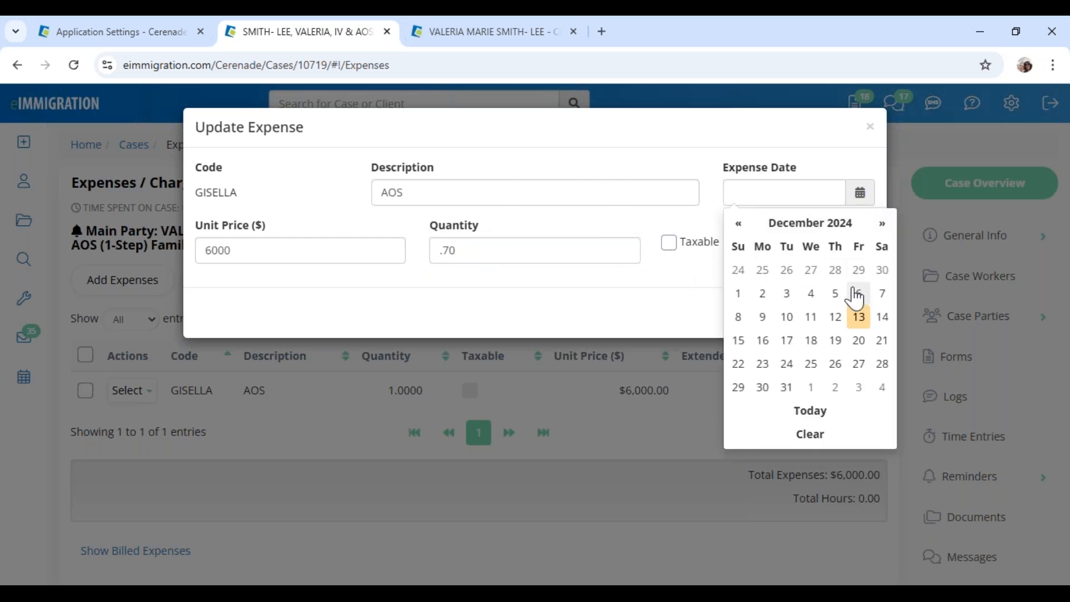
pyautogui.click(739, 223)
pyautogui.click(739, 224)
pyautogui.click(762, 294)
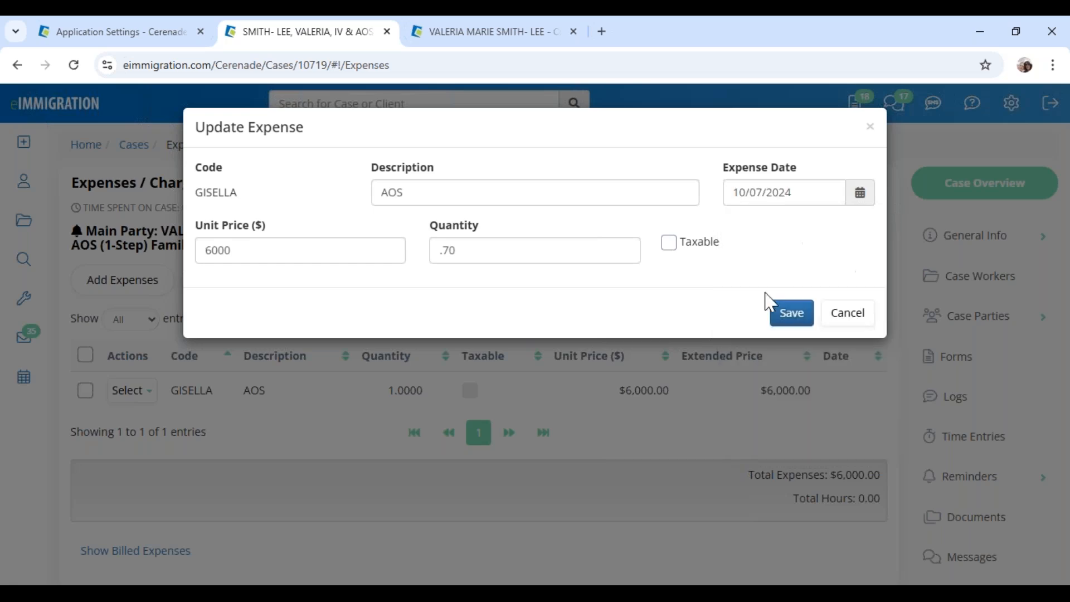
pyautogui.click(789, 321)
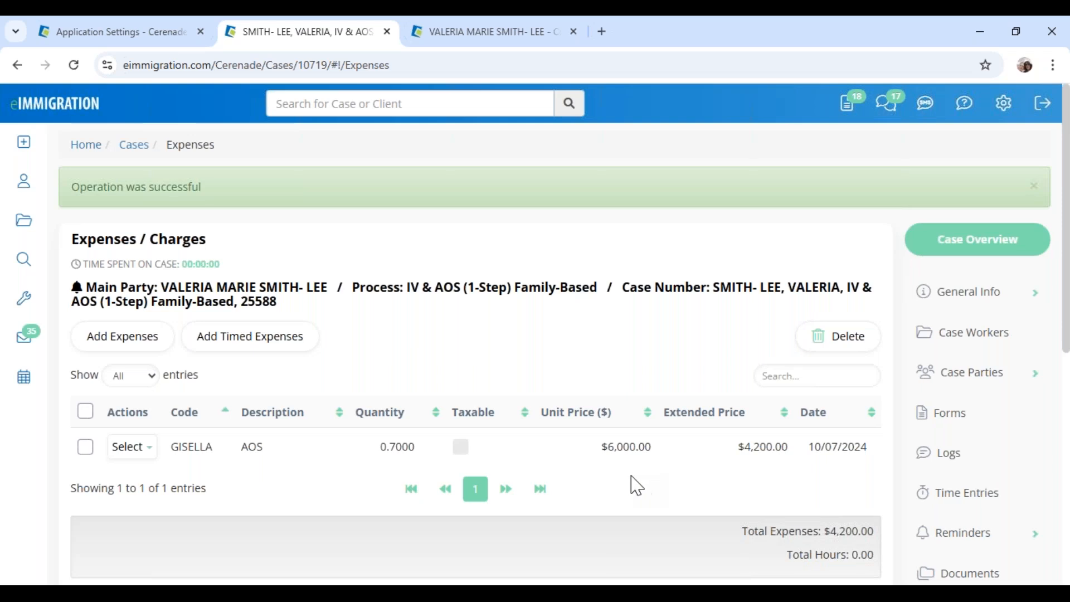
# Edit the AOS expense description to 'AOS - 30 % off' and save it, leaving $4,200.00
pyautogui.moveTo(608, 447); pyautogui.dragTo(662, 457)
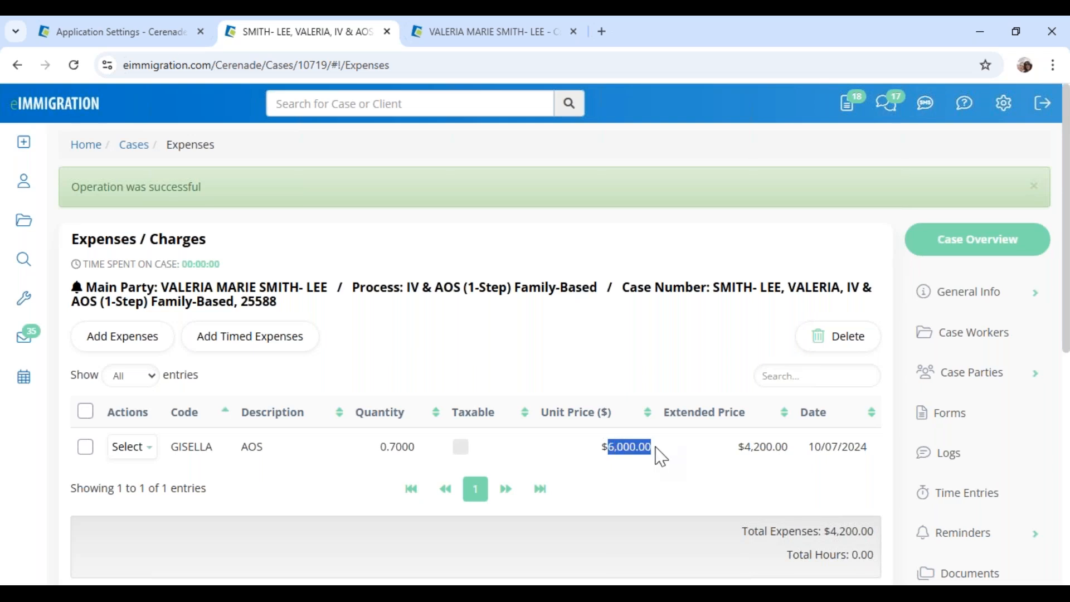
pyautogui.moveTo(739, 446); pyautogui.dragTo(803, 457)
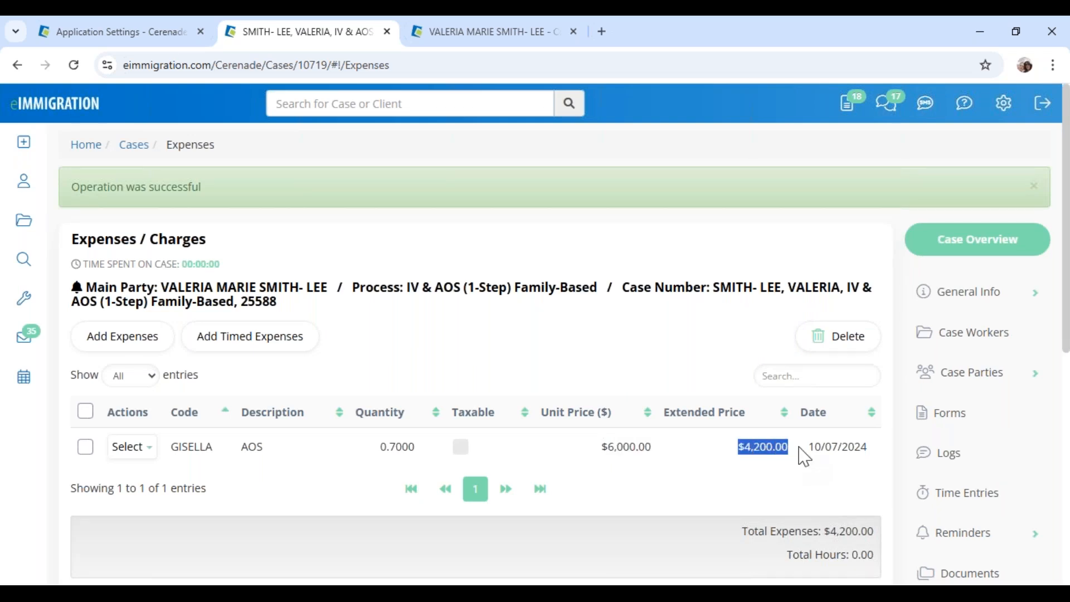
pyautogui.click(134, 446)
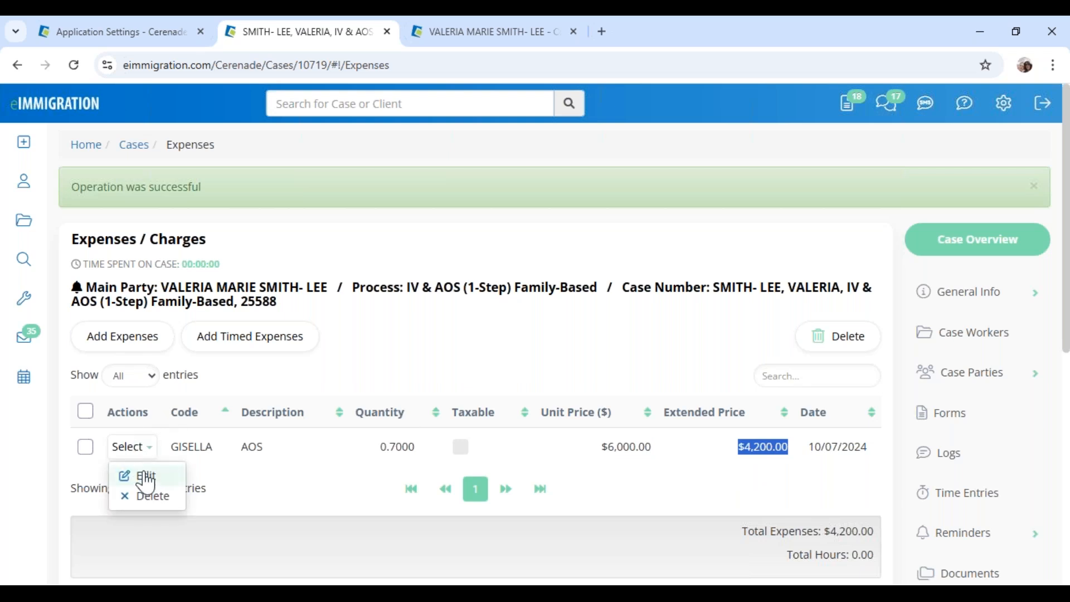
pyautogui.click(141, 474)
pyautogui.click(431, 193)
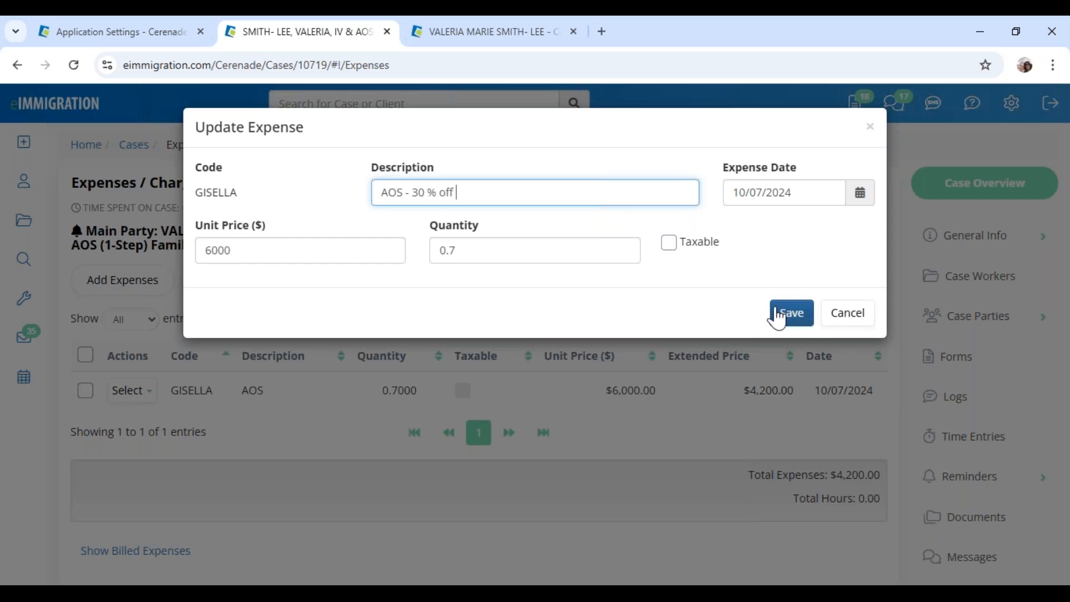
pyautogui.moveTo(432, 232); pyautogui.dragTo(487, 239)
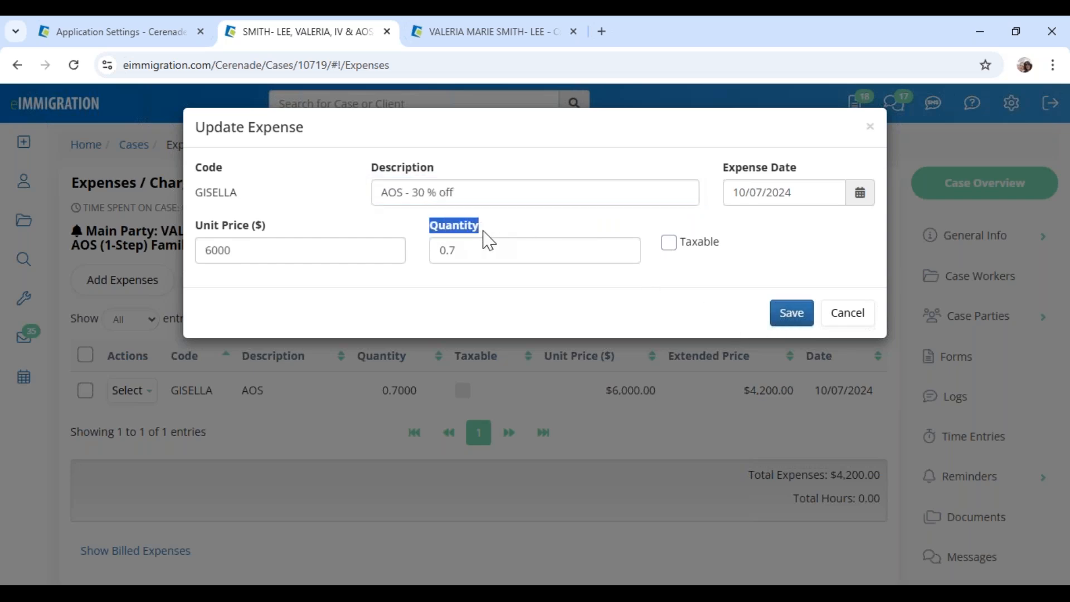
pyautogui.click(482, 250)
pyautogui.moveTo(410, 192); pyautogui.dragTo(487, 196)
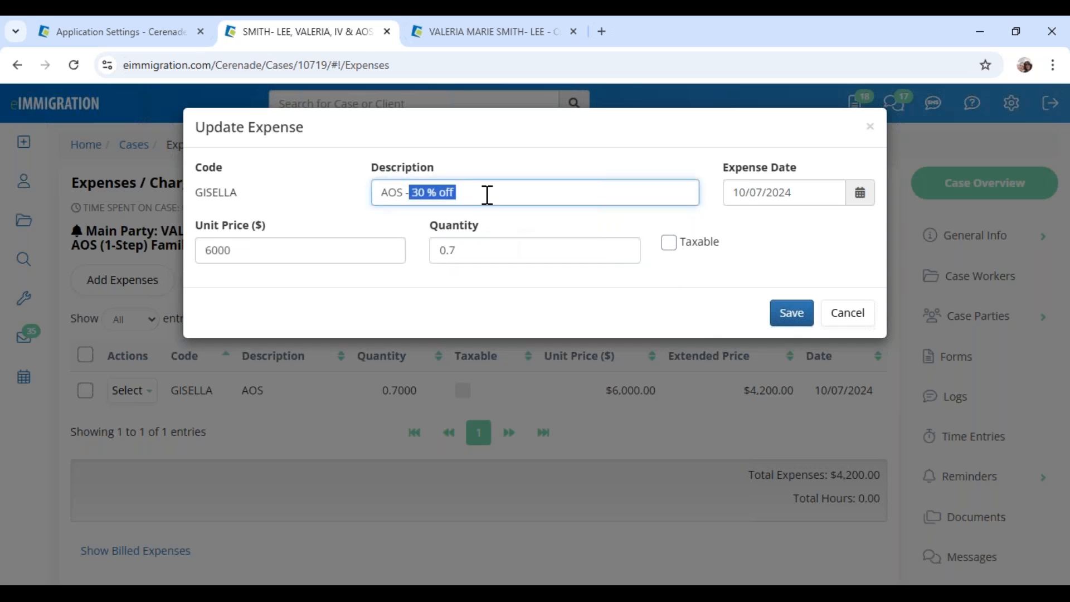
pyautogui.moveTo(440, 251); pyautogui.dragTo(470, 252)
pyautogui.click(473, 252)
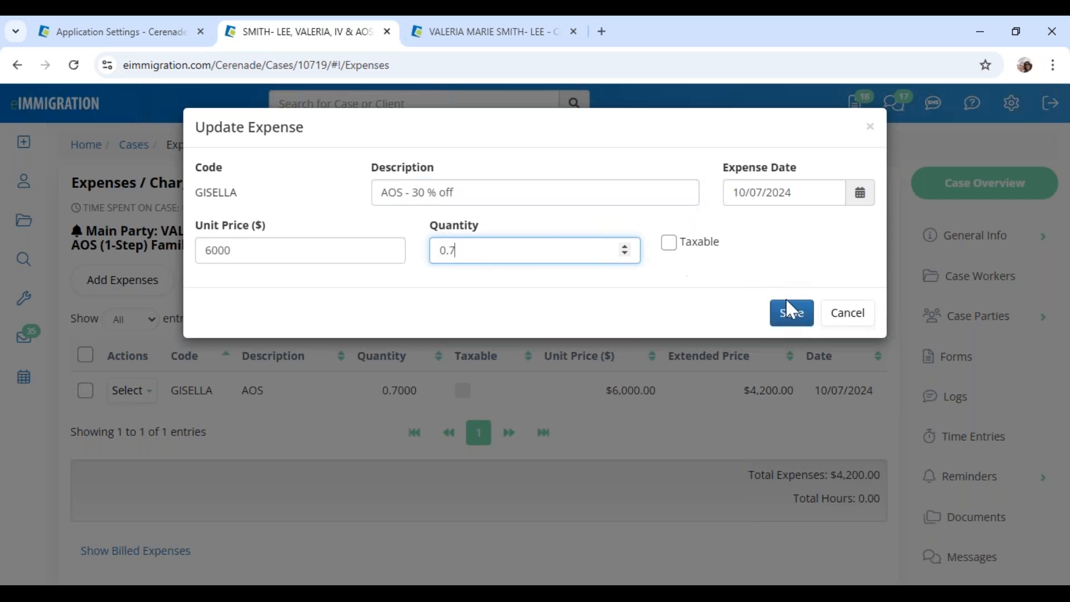
pyautogui.click(803, 320)
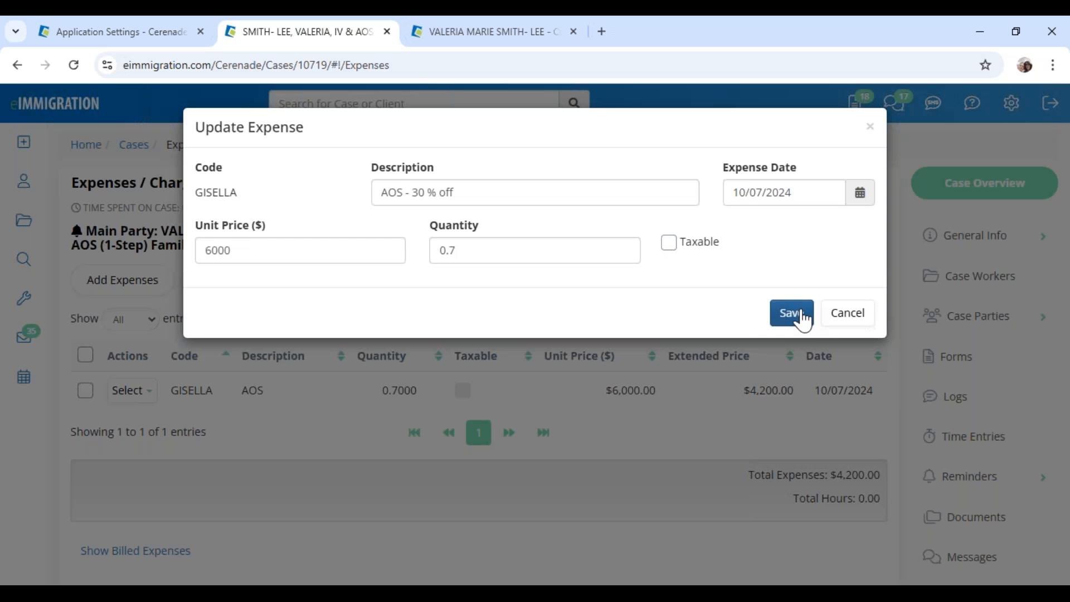
pyautogui.moveTo(737, 446); pyautogui.dragTo(796, 461)
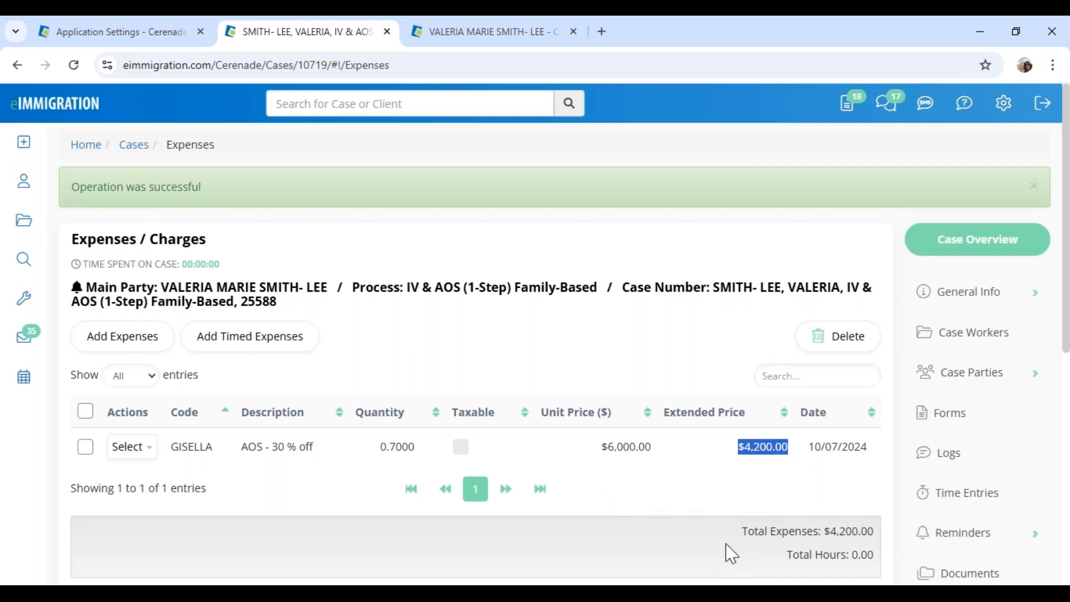
pyautogui.click(636, 504)
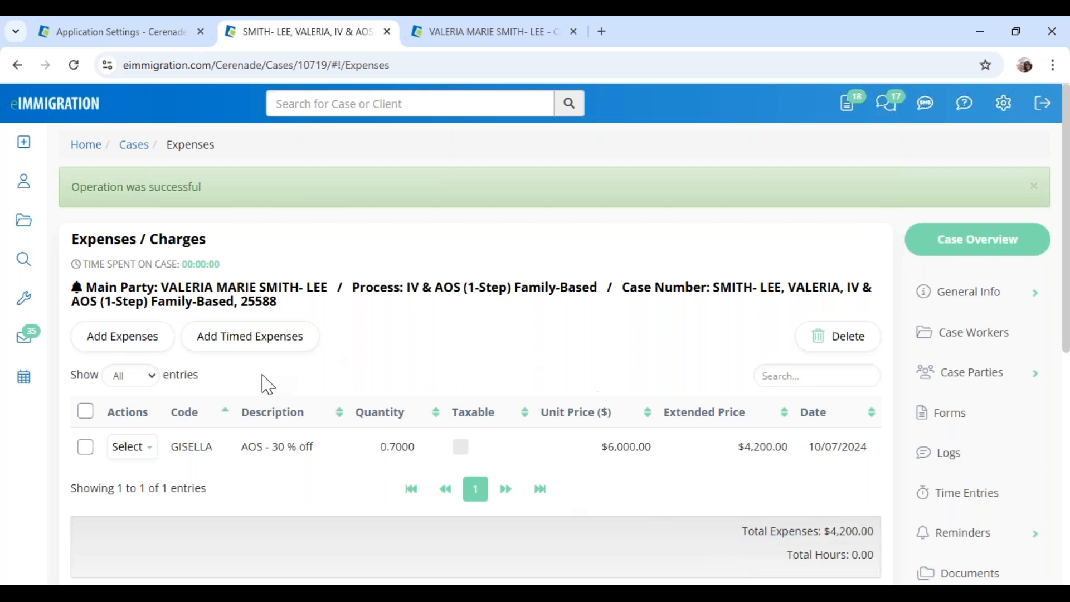
# From the case's Billing > Invoices, begin an Add Invoice form that offers the $4,200.00 AOS expense
pyautogui.scroll(-3, 864, 491)
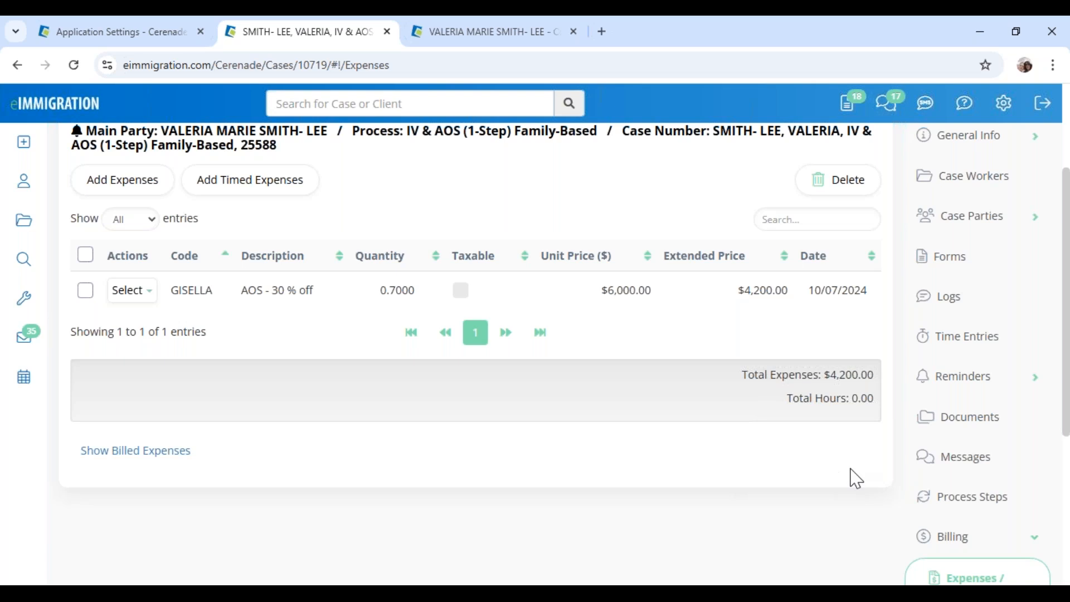
pyautogui.scroll(-3, 941, 504)
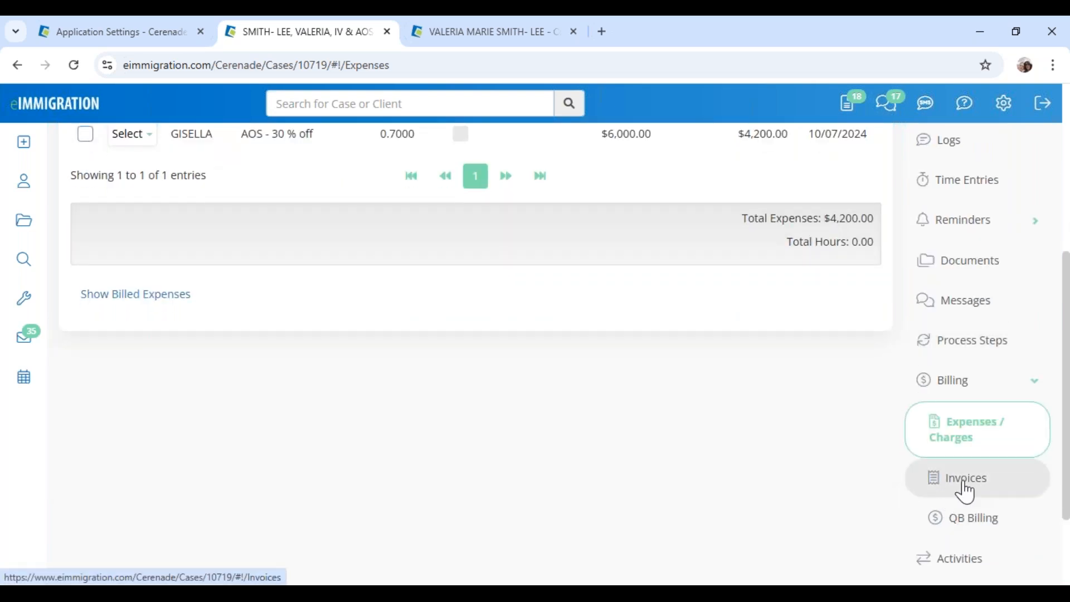
pyautogui.click(965, 483)
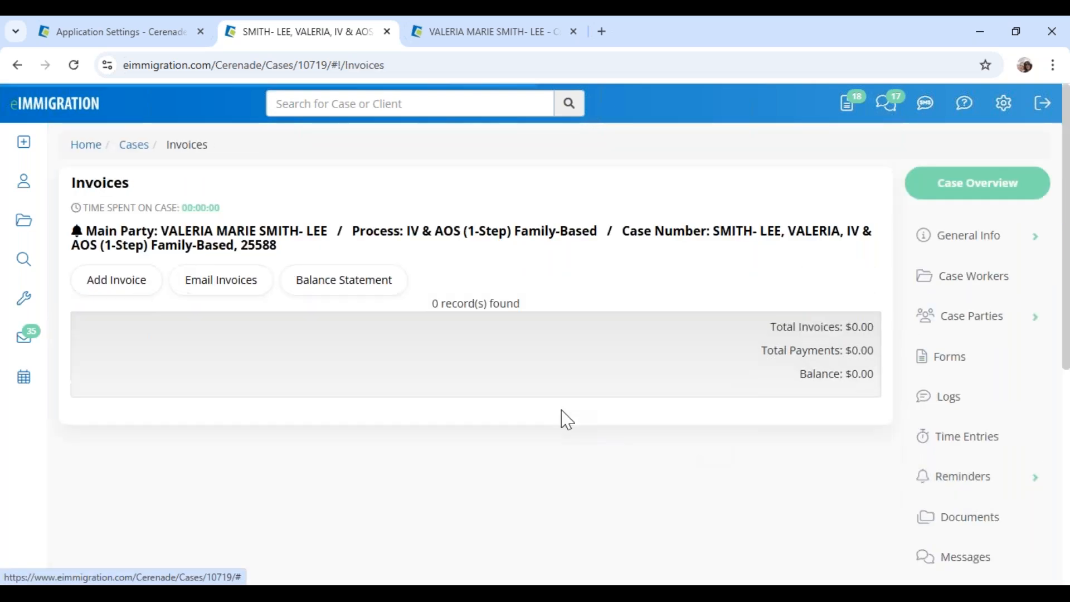
pyautogui.click(123, 290)
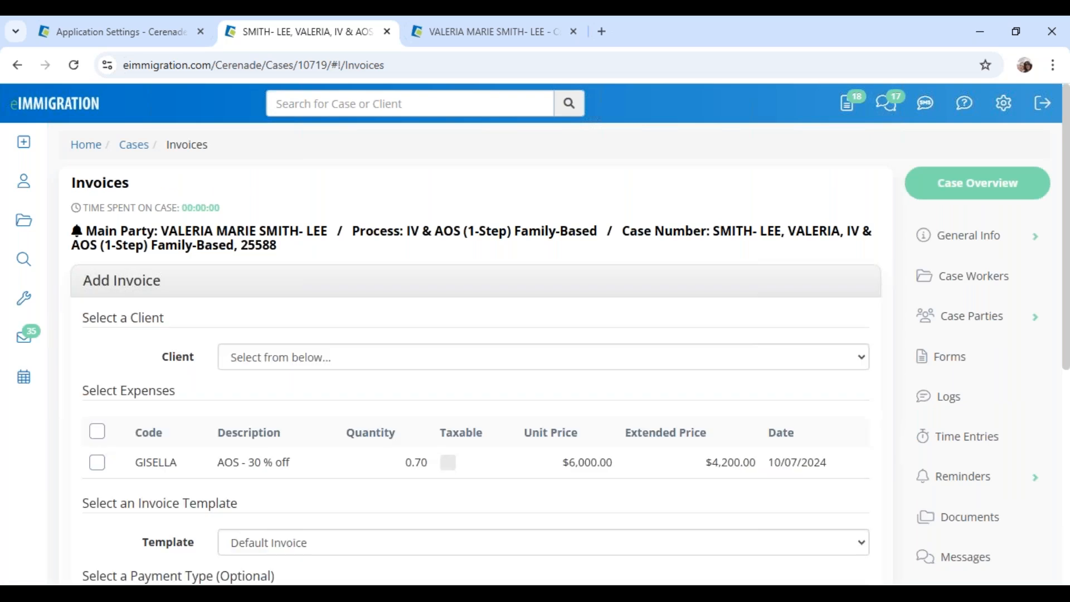
pyautogui.click(322, 364)
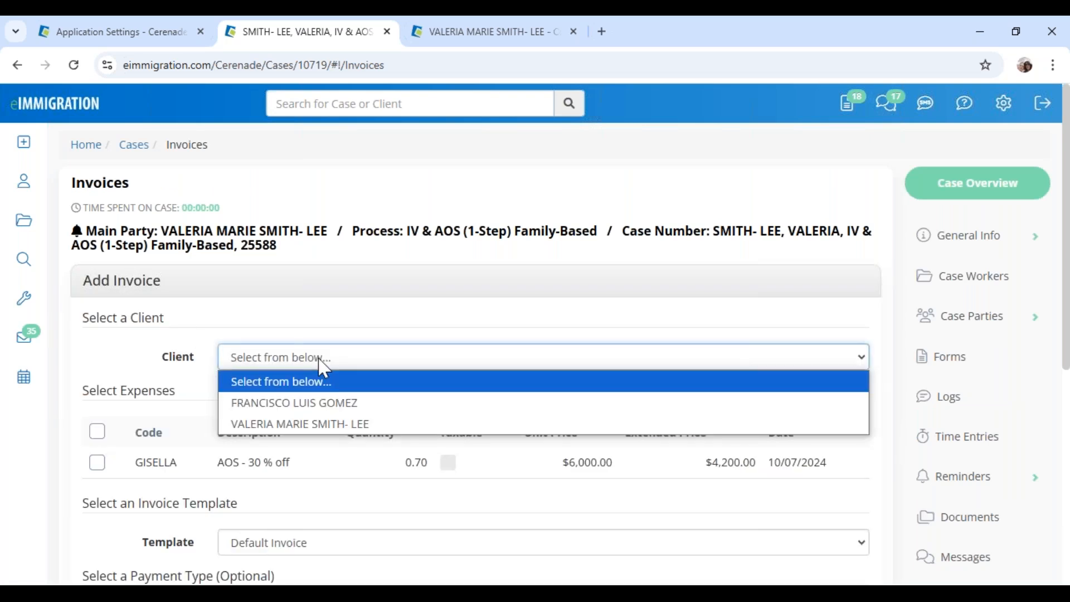
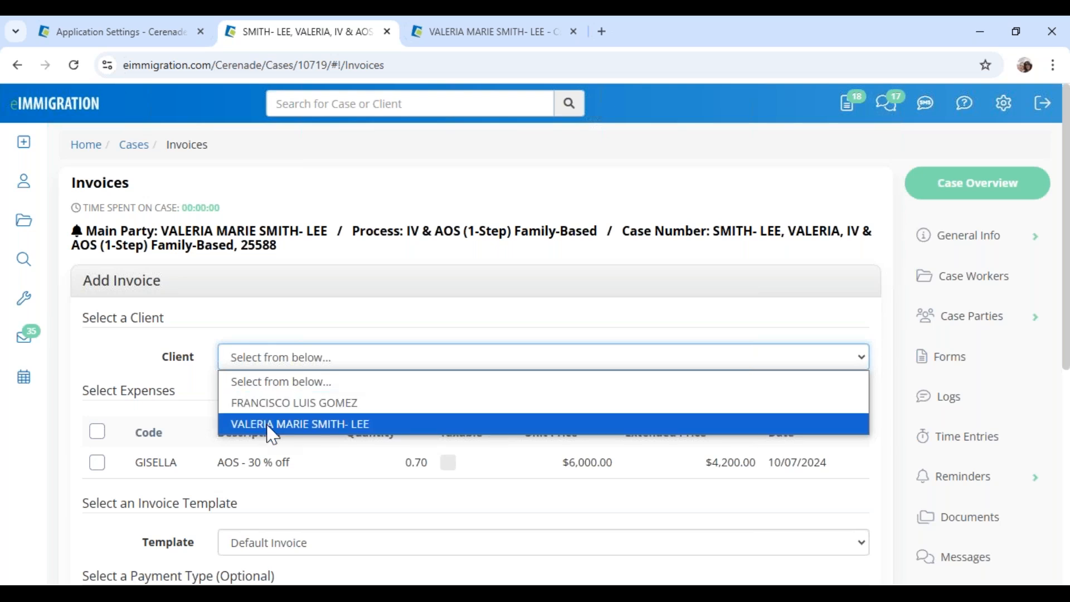
# Add an invoice for the main client billing the $4,200.00 GISELLA expense, keeping the confirmation email on
pyautogui.click(272, 430)
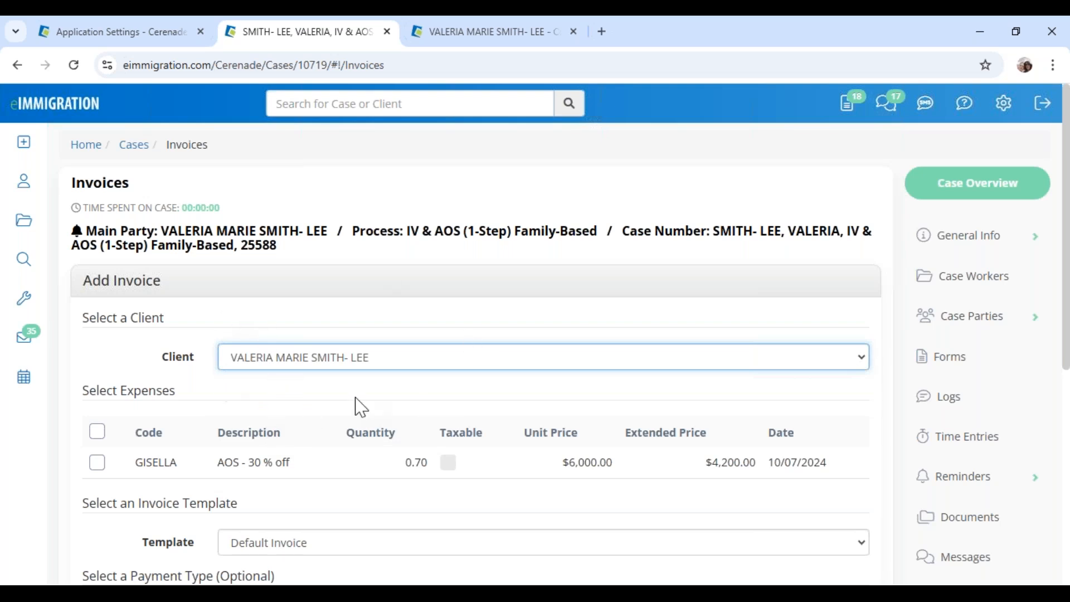
pyautogui.click(97, 462)
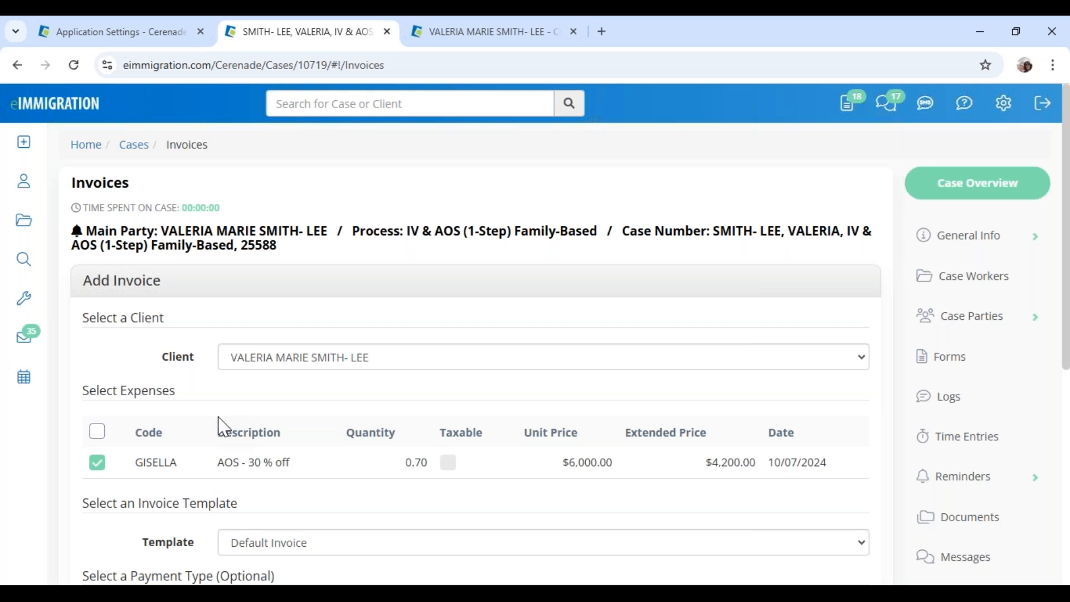
pyautogui.scroll(-3, 223, 426)
pyautogui.moveTo(694, 304); pyautogui.dragTo(849, 306)
pyautogui.click(854, 313)
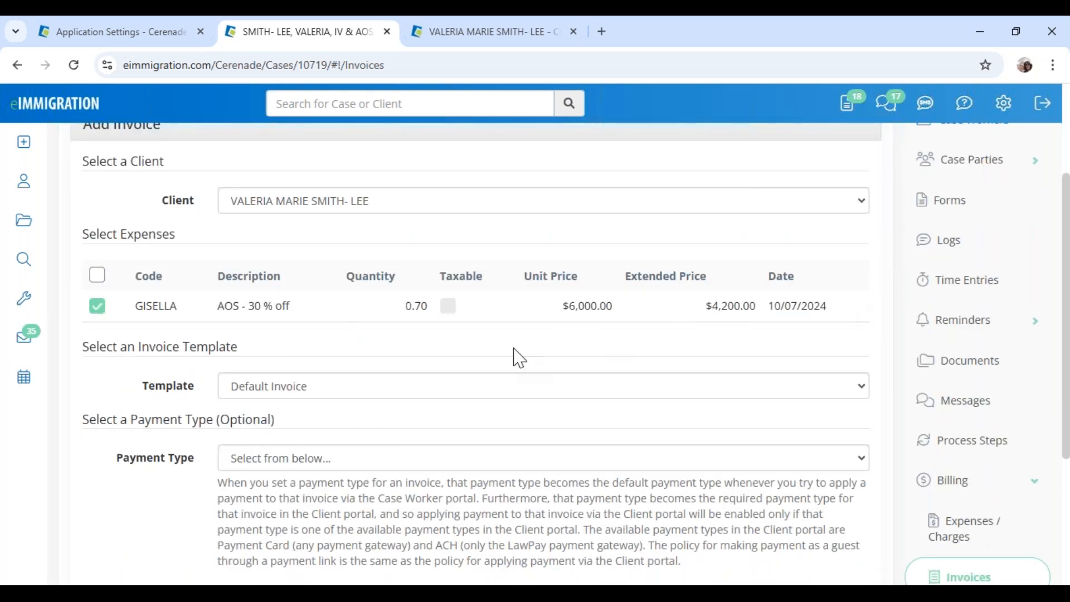
pyautogui.scroll(-4, 343, 427)
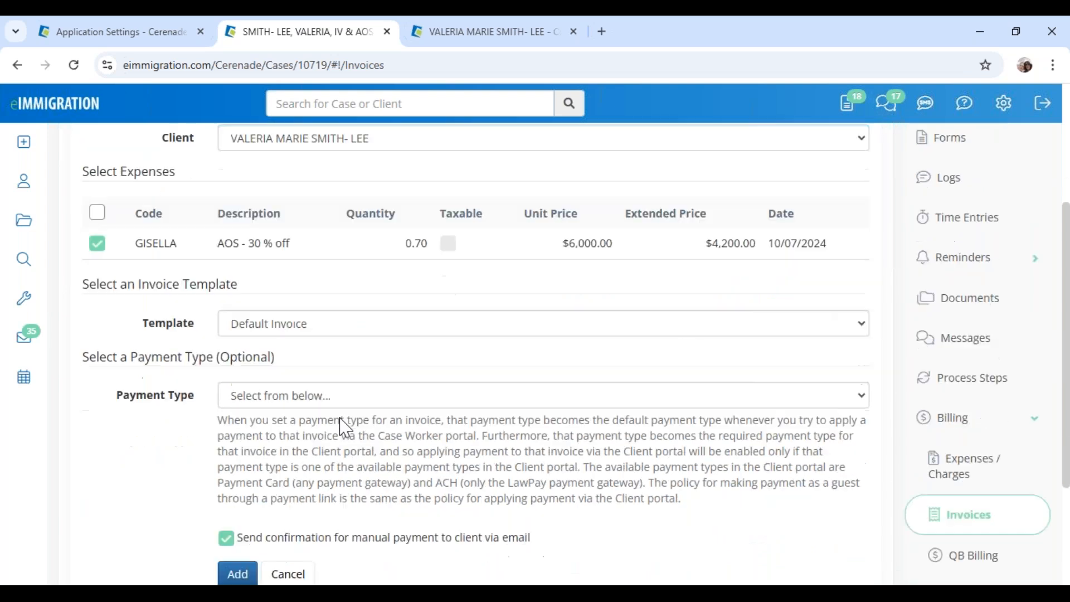
pyautogui.click(301, 393)
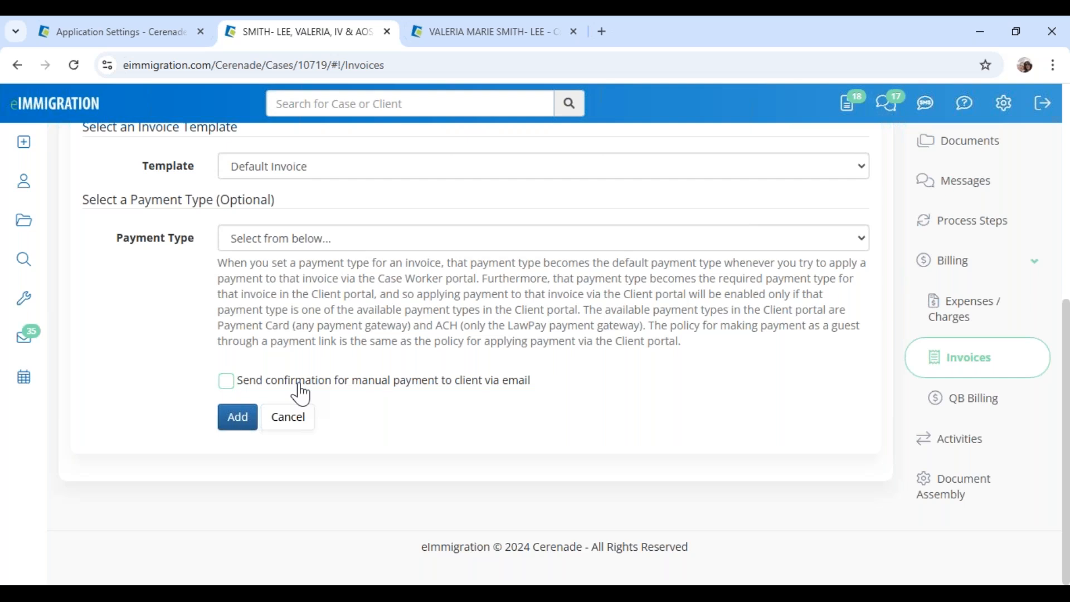
pyautogui.click(300, 384)
pyautogui.click(239, 419)
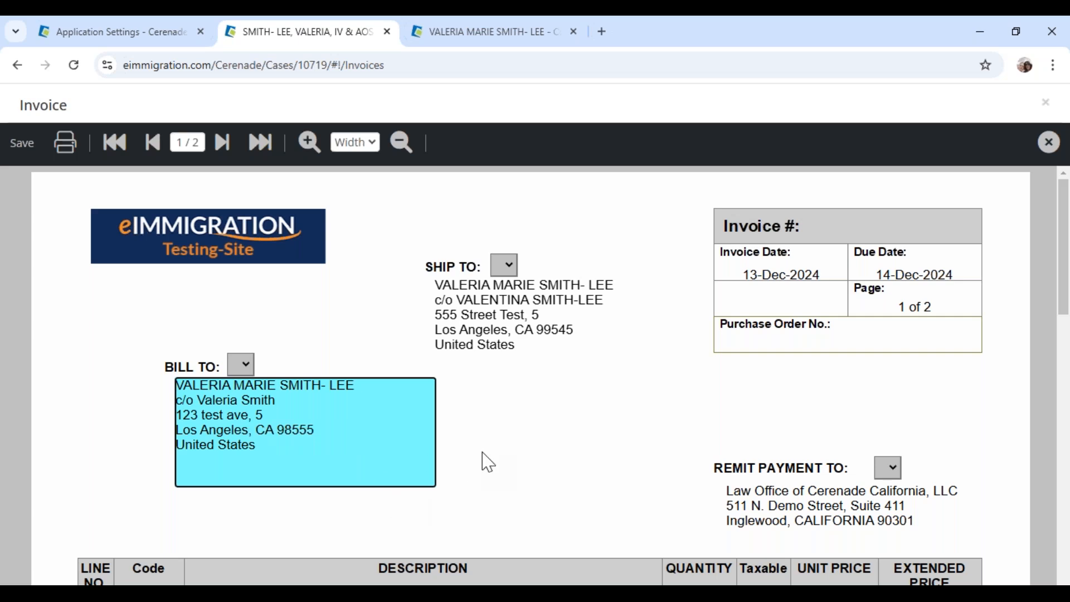
# Change invoice 2918's Bill To to a different saved billing address
pyautogui.click(244, 368)
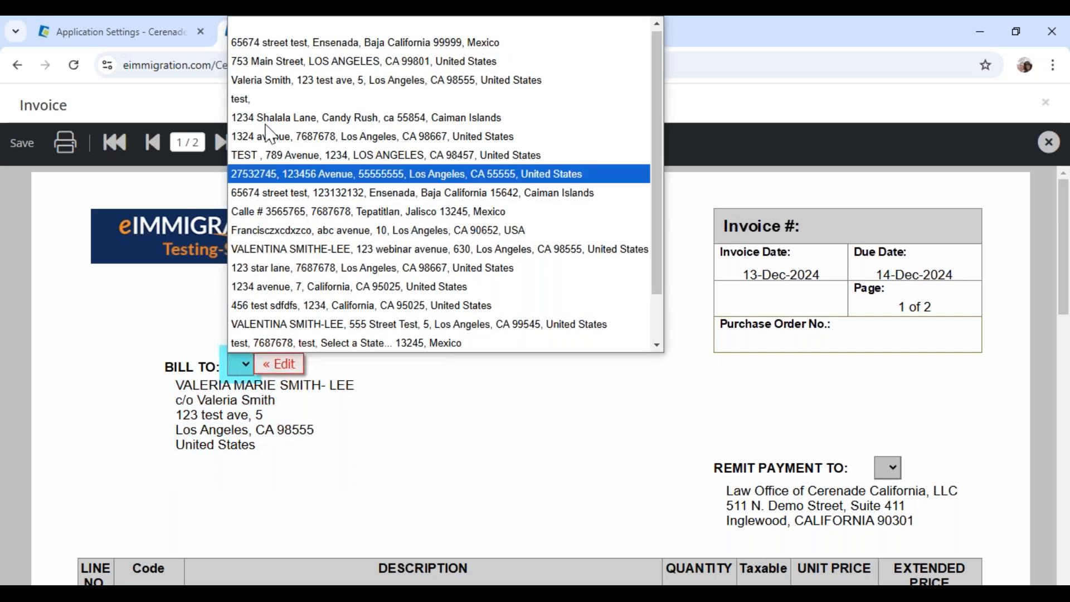
pyautogui.click(291, 268)
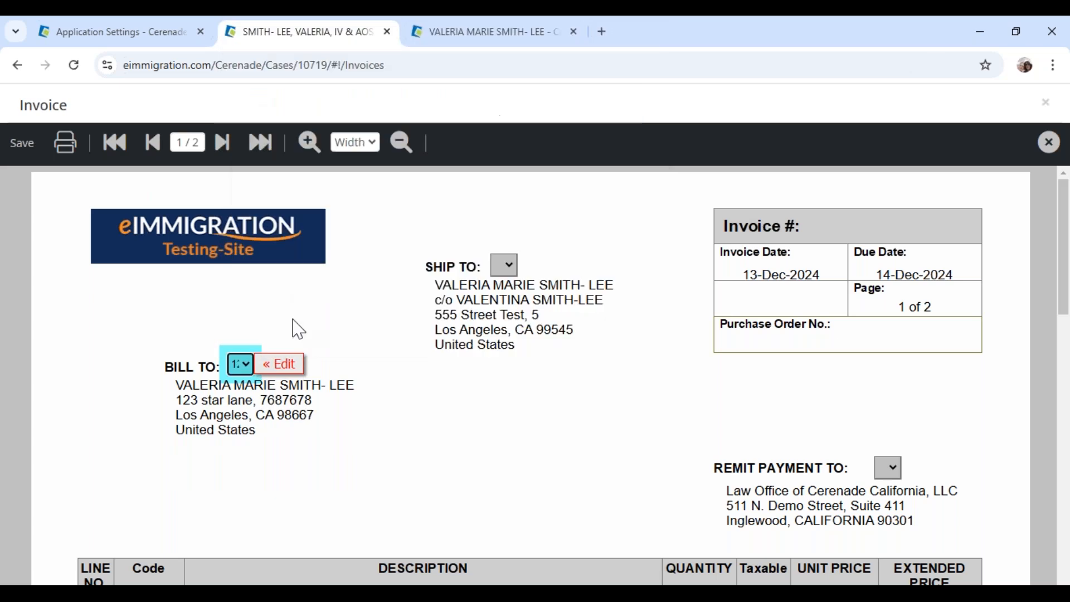
pyautogui.click(291, 447)
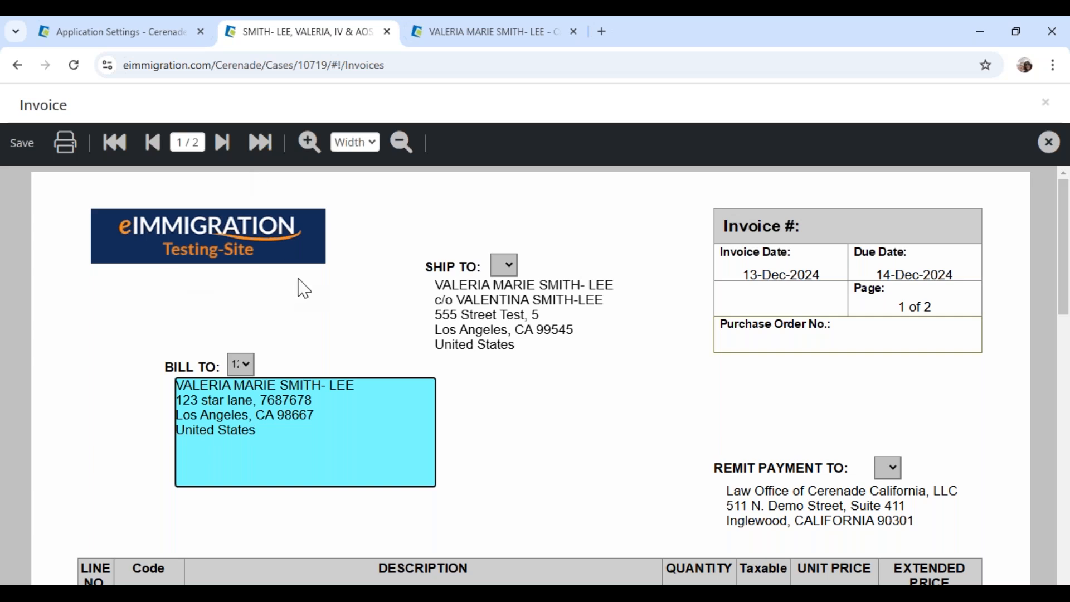
pyautogui.moveTo(960, 272); pyautogui.dragTo(893, 278)
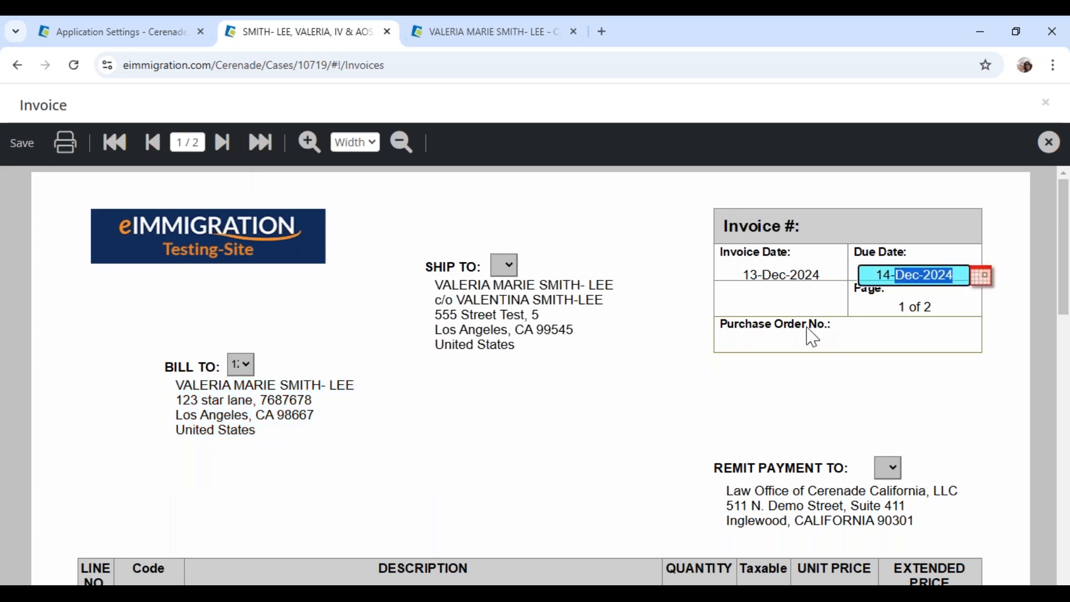
# Append 'descuento' to the first line item's description
pyautogui.scroll(-4, 616, 433)
pyautogui.click(284, 378)
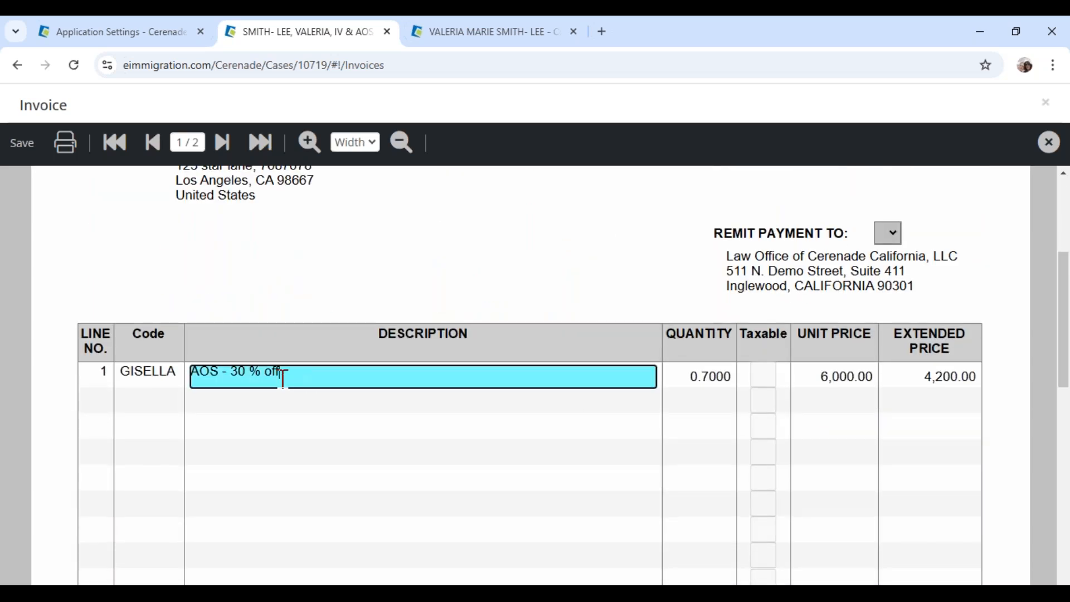
pyautogui.click(353, 375)
pyautogui.write('descuento')
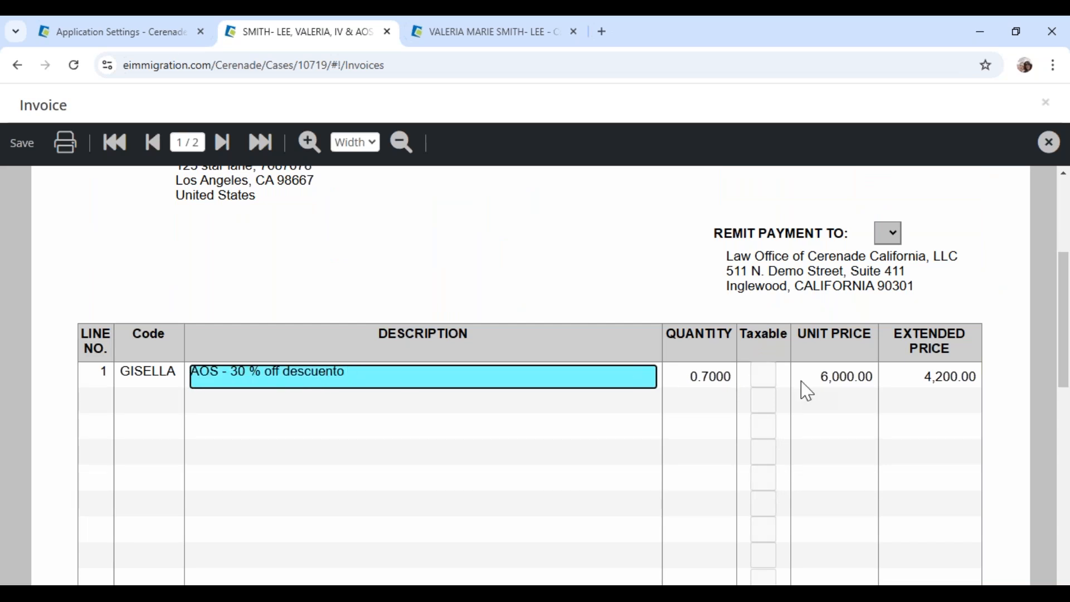
pyautogui.click(922, 385)
# Add 'tiemp' to the invoice notes, then save and close invoice 2918
pyautogui.scroll(-7, 394, 400)
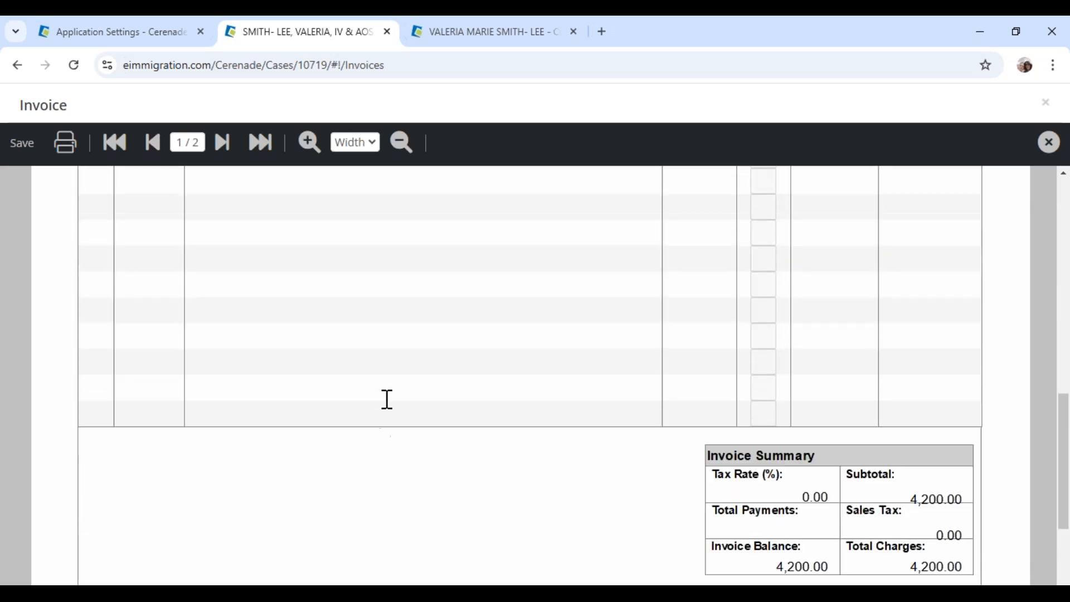
pyautogui.moveTo(446, 490); pyautogui.dragTo(79, 448)
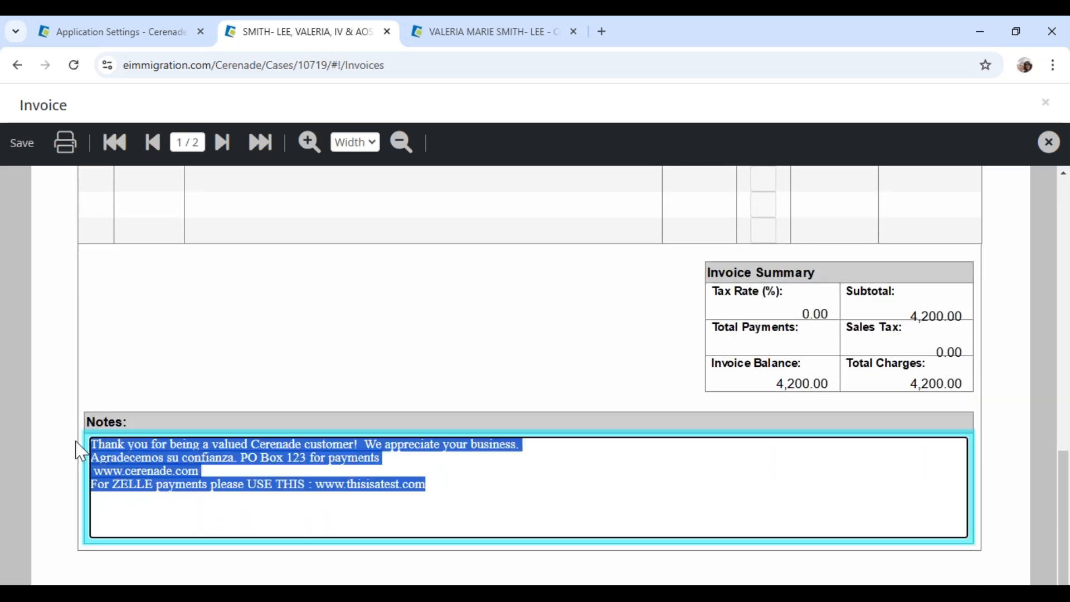
pyautogui.click(487, 481)
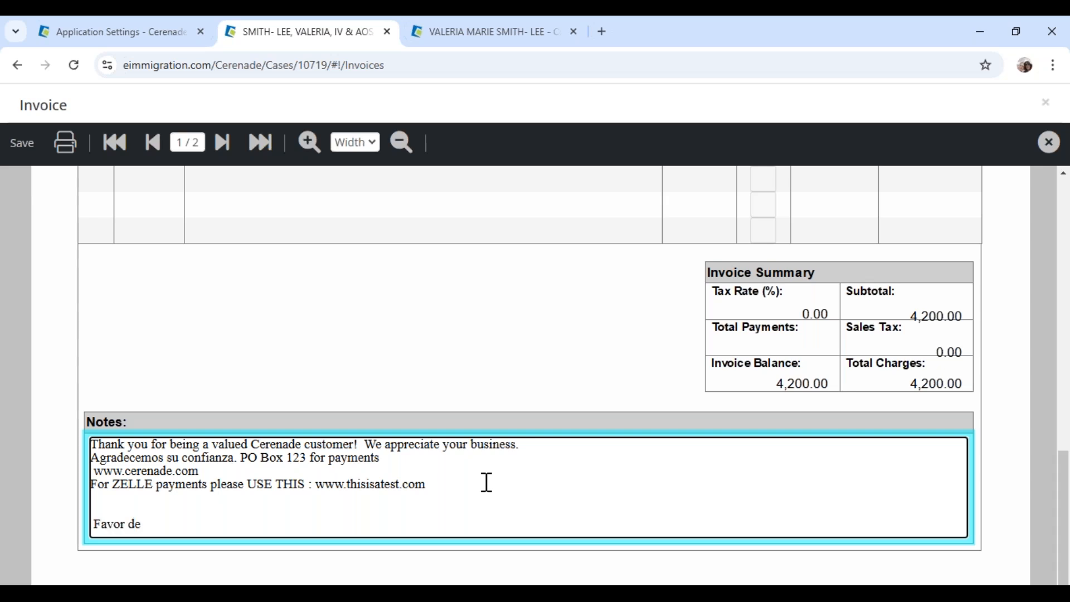
pyautogui.write('tiempo')
pyautogui.click(20, 147)
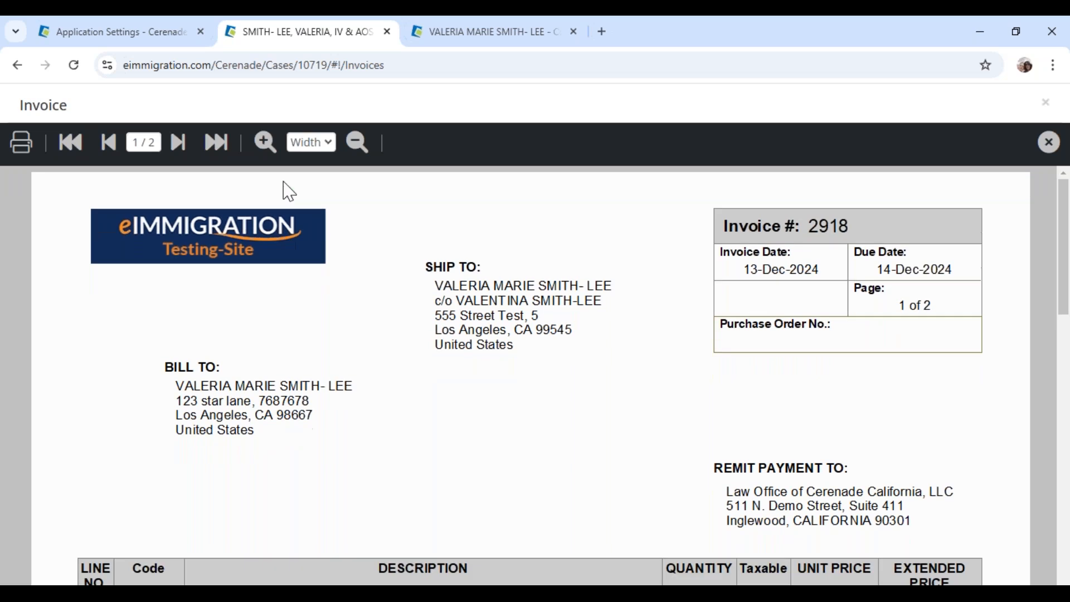
pyautogui.click(1050, 145)
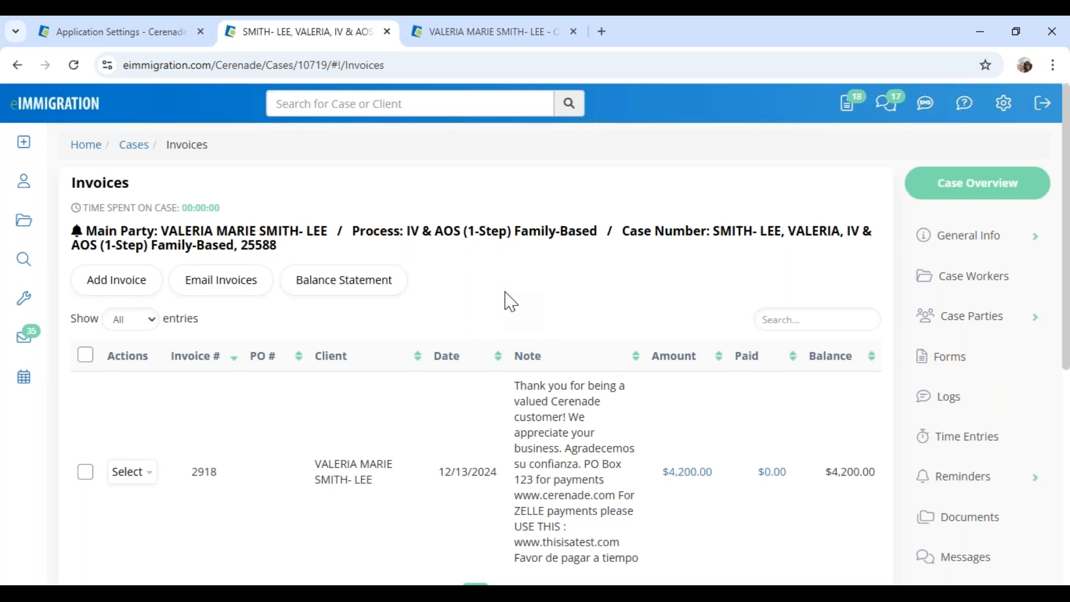
# Open Manage Discounts and Late Fees for invoice 2918 and start a new discount
pyautogui.scroll(-4, 511, 301)
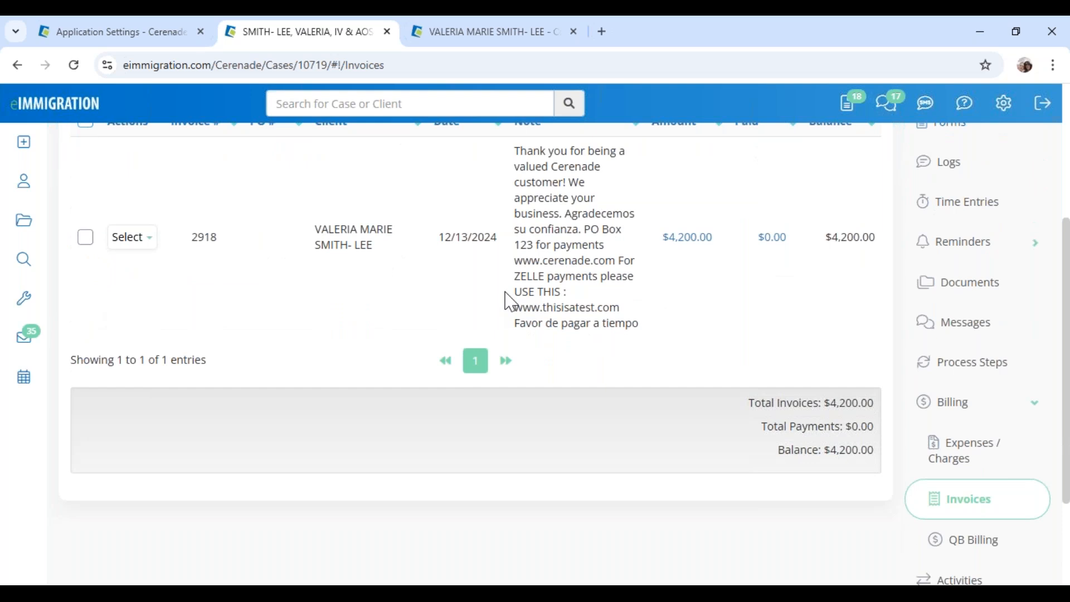
pyautogui.moveTo(827, 237); pyautogui.dragTo(857, 241)
pyautogui.click(133, 252)
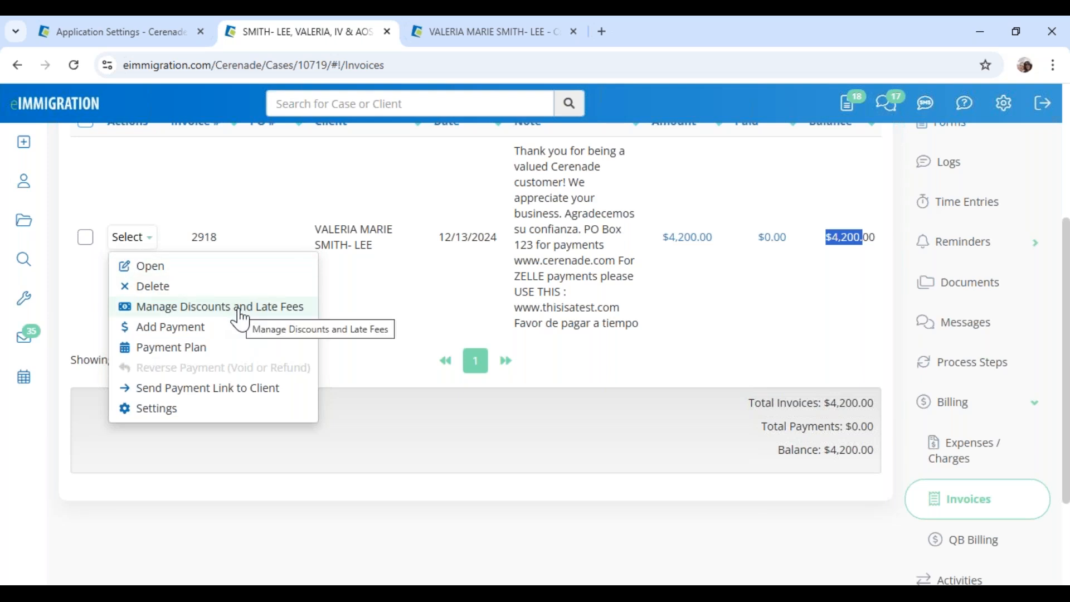
pyautogui.click(192, 312)
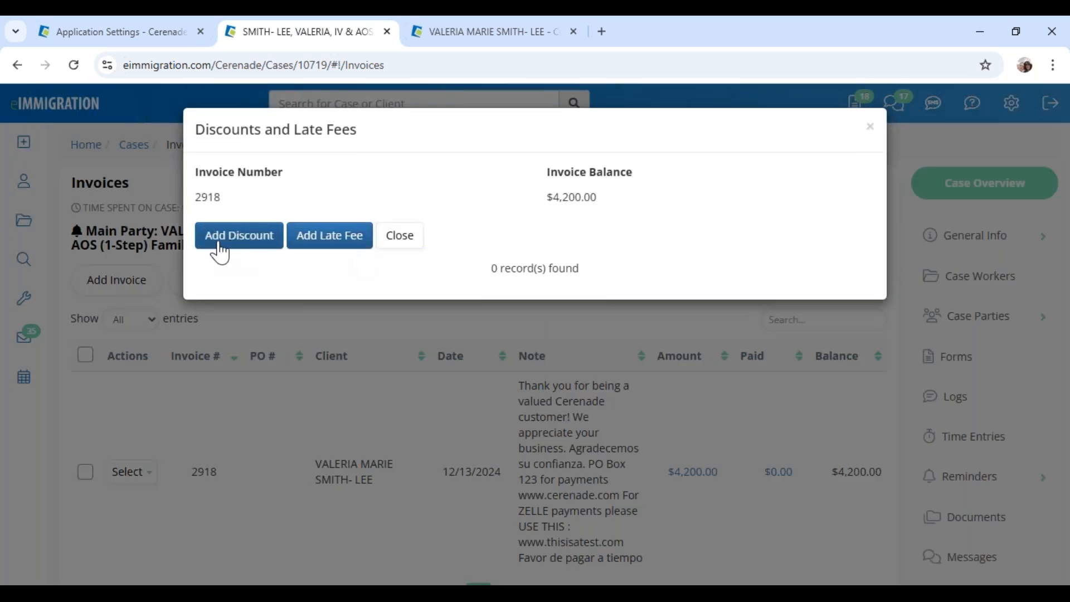
pyautogui.click(246, 252)
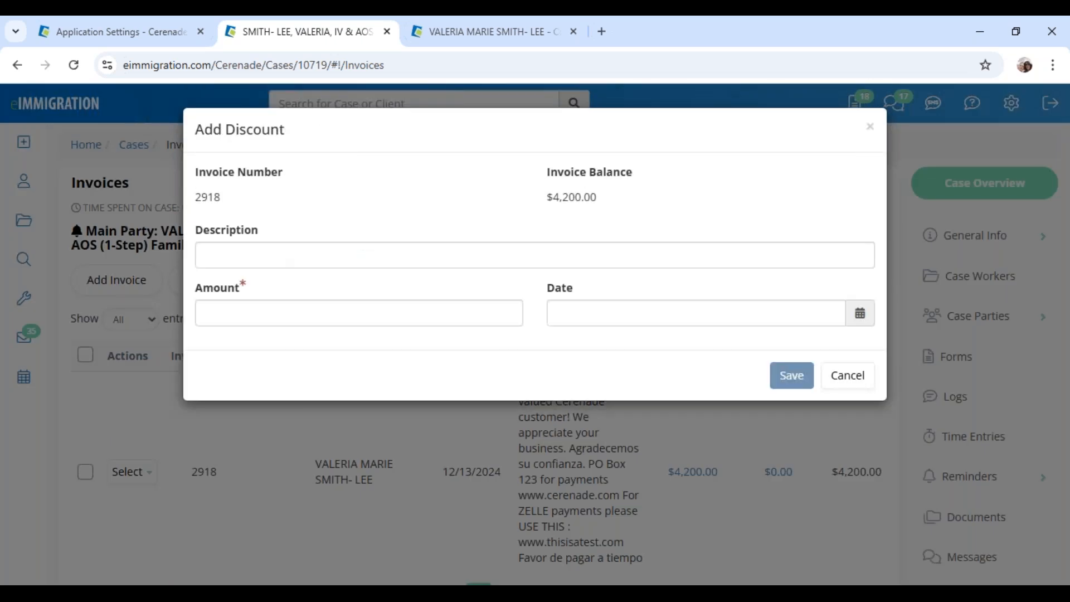
# Save a $50 'holiday discount' dated 12/04/2024 and close the discounts window
pyautogui.click(249, 254)
pyautogui.write('holiday d')
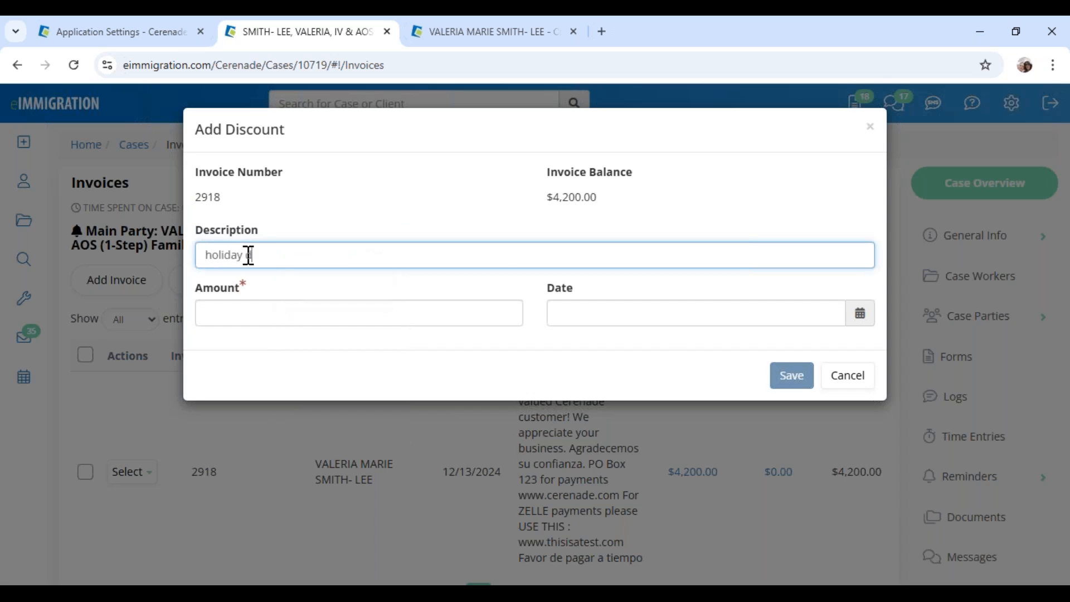
pyautogui.write('iscount')
pyautogui.click(265, 311)
pyautogui.write('50')
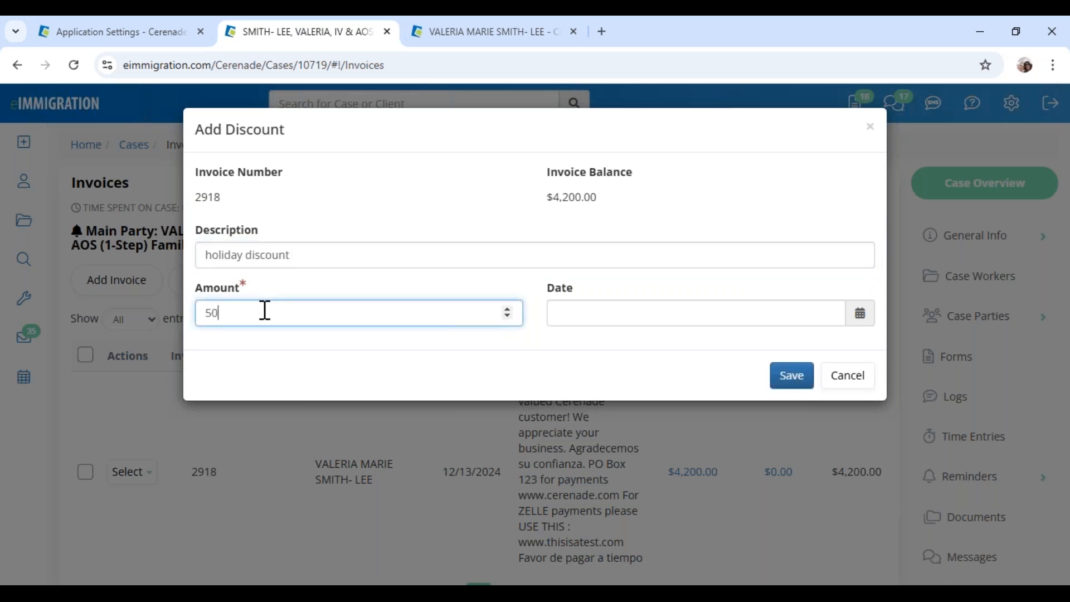
pyautogui.click(620, 319)
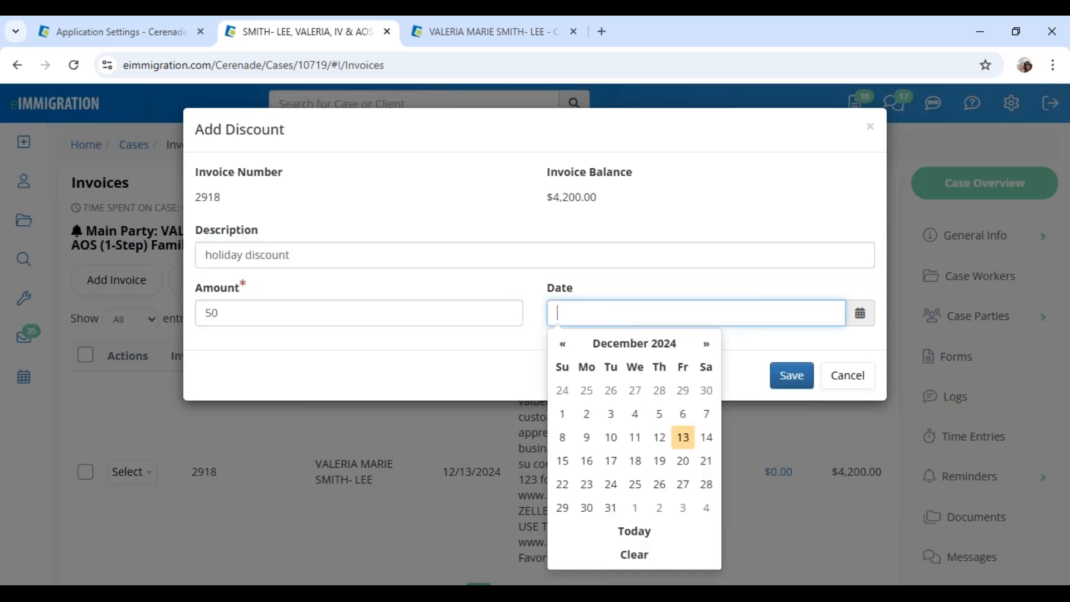
pyautogui.click(635, 415)
pyautogui.click(800, 375)
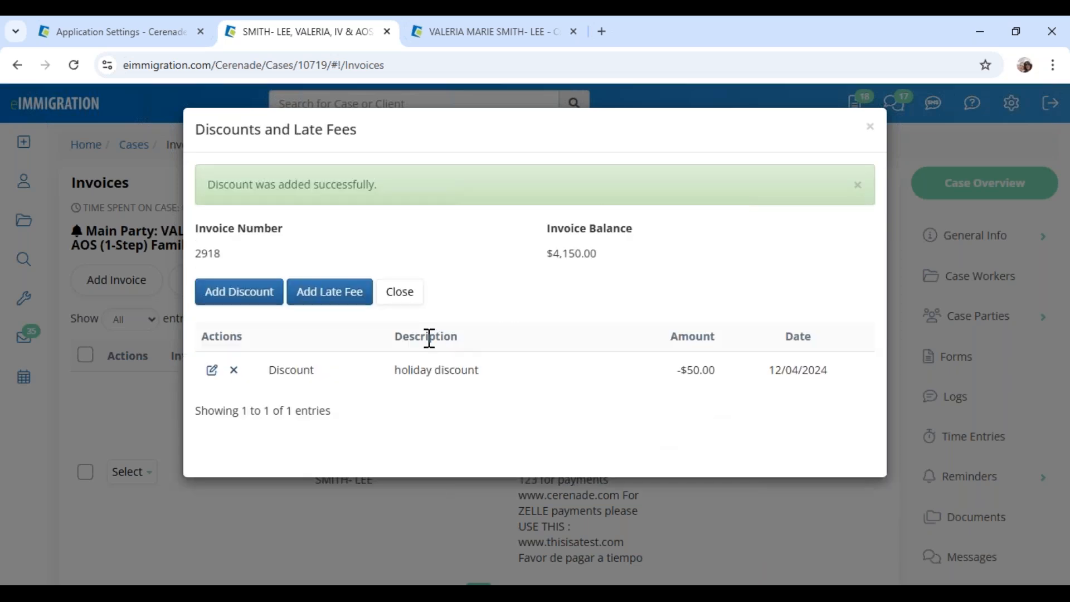
pyautogui.click(405, 299)
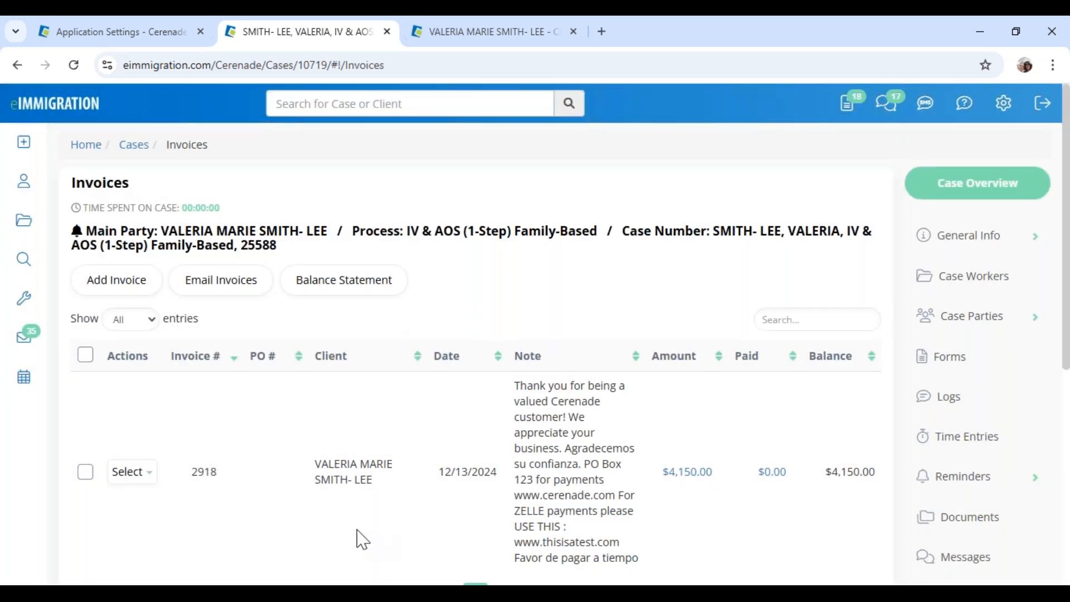
pyautogui.click(131, 472)
# Review invoice 2918 in the viewer, close it, and go back to the Home Page dashboard
pyautogui.click(153, 505)
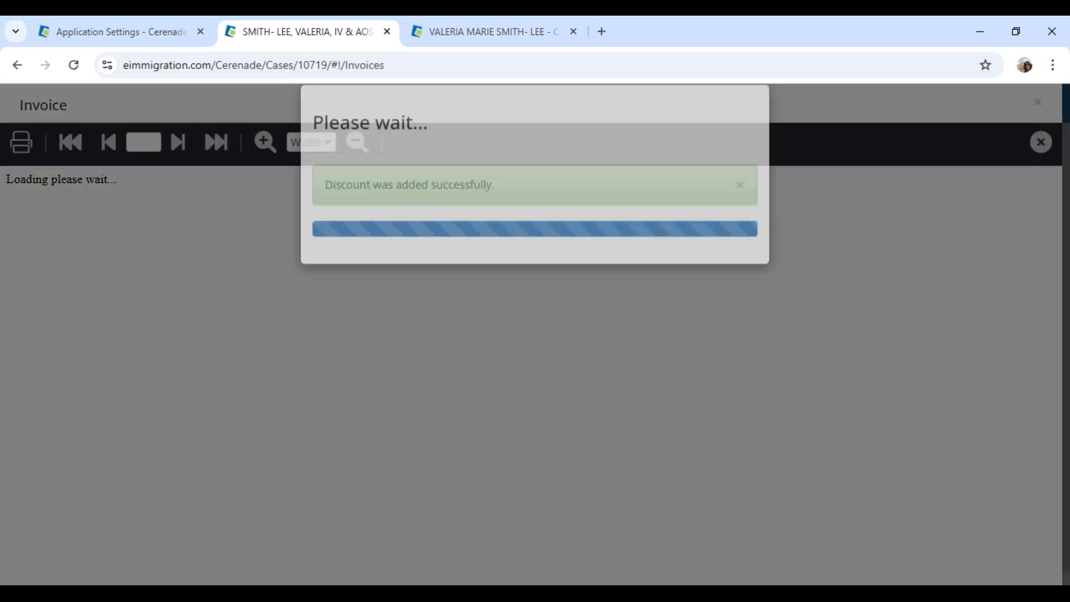
pyautogui.scroll(-5, 363, 415)
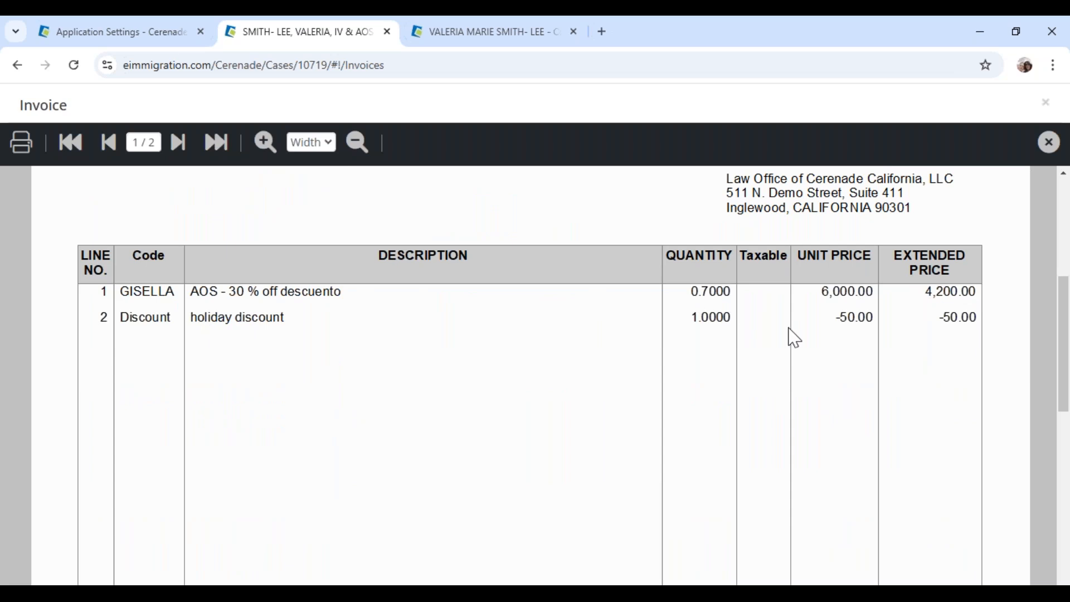
pyautogui.scroll(-5, 877, 373)
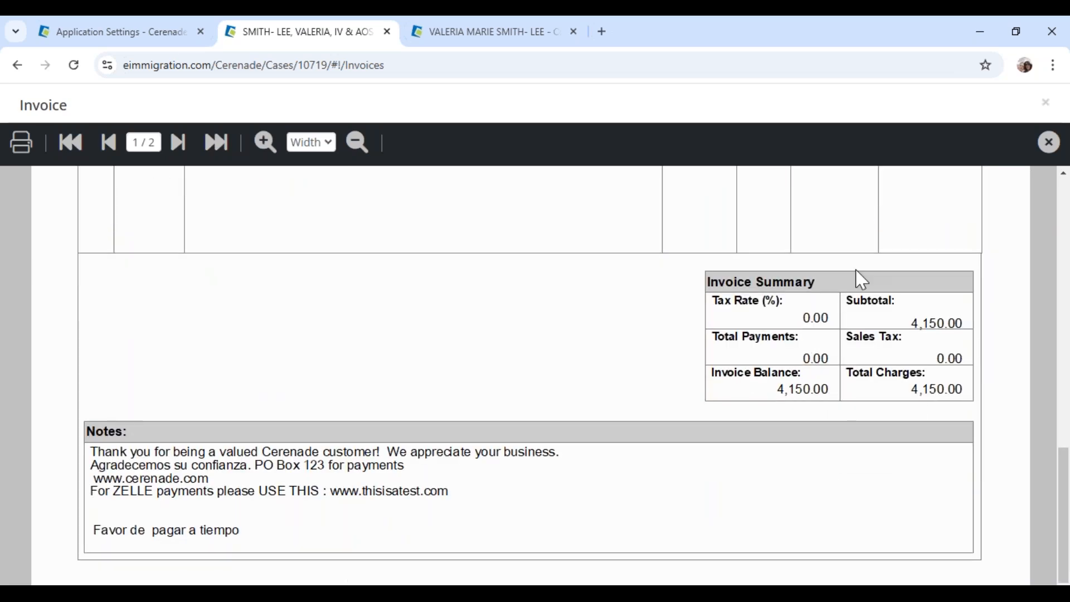
pyautogui.click(1046, 102)
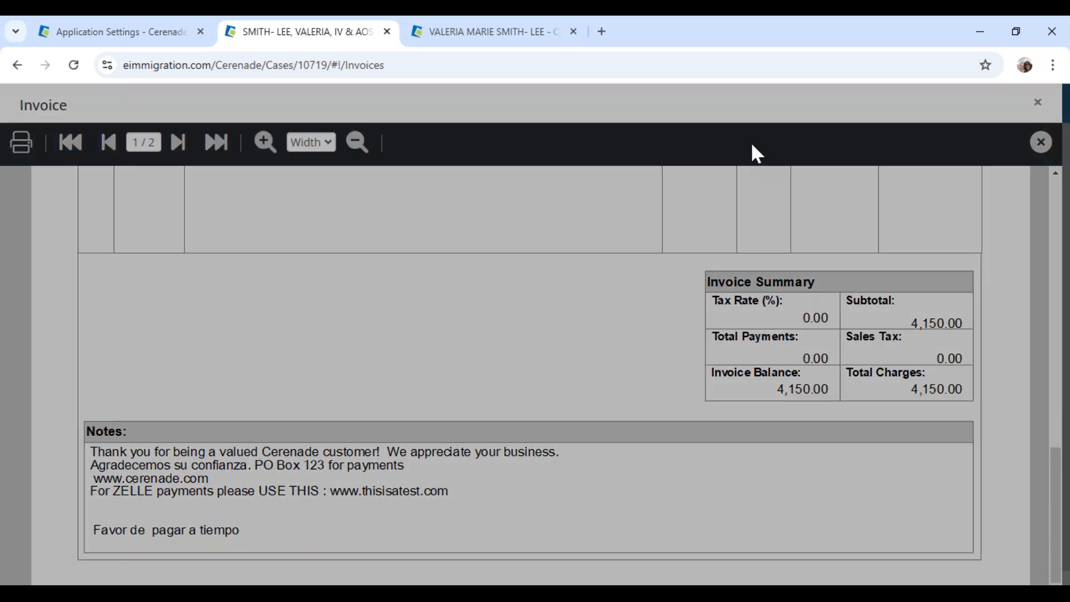
pyautogui.scroll(-3, 321, 440)
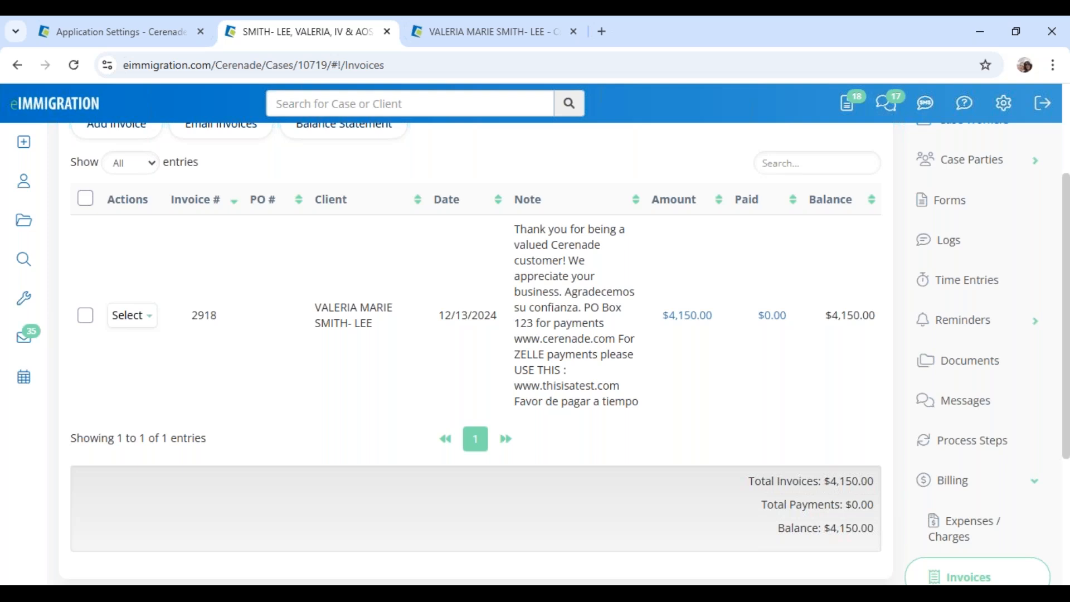
pyautogui.click(78, 104)
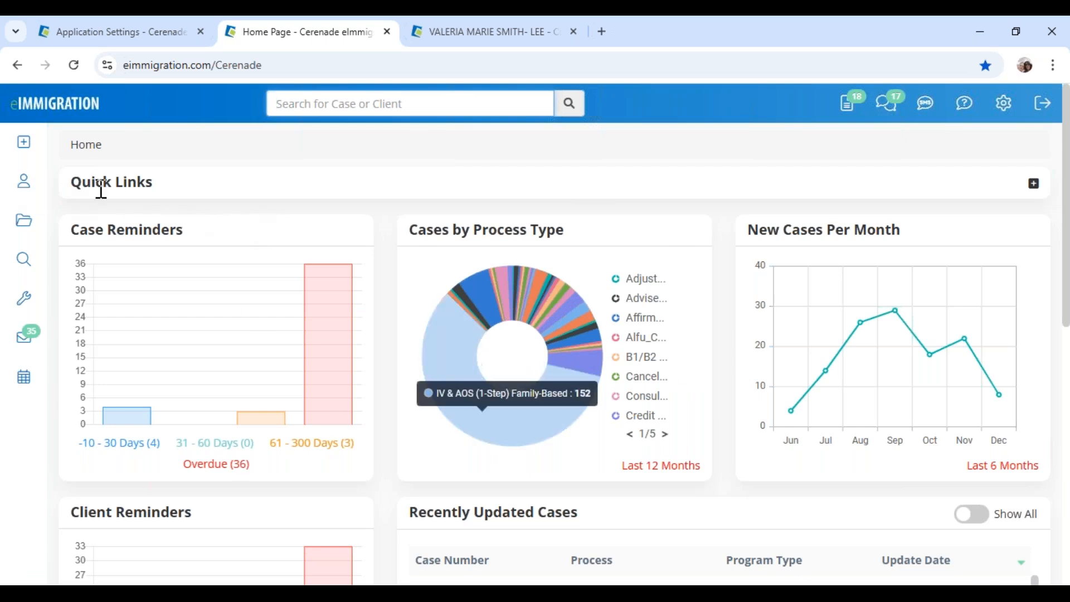
# From Quick Links, start a payment applying $1500 to invoice 2918
pyautogui.moveTo(74, 185); pyautogui.dragTo(159, 193)
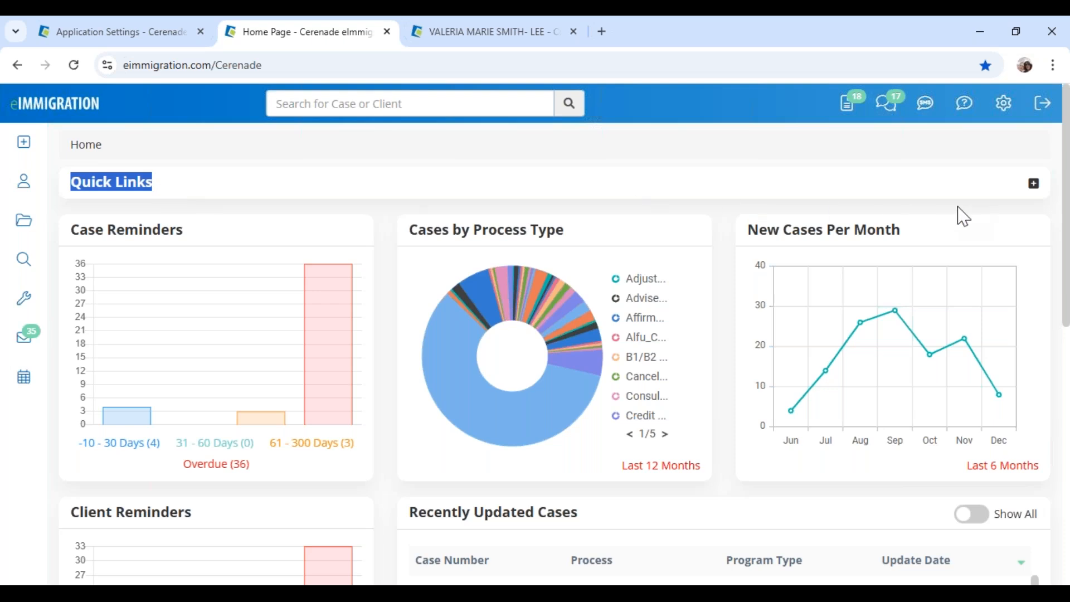
pyautogui.click(1034, 183)
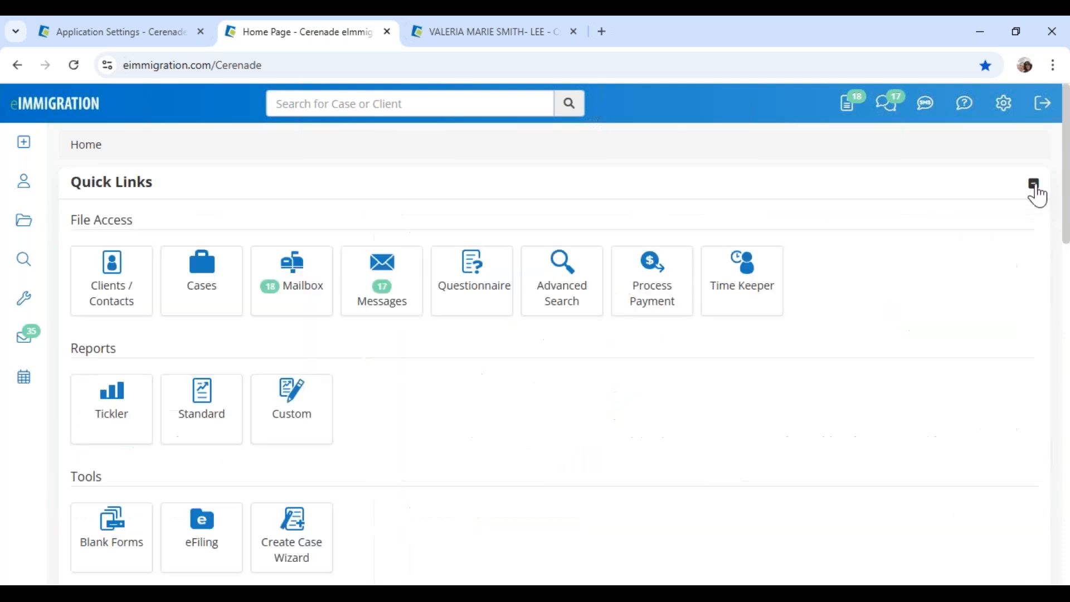
pyautogui.click(643, 312)
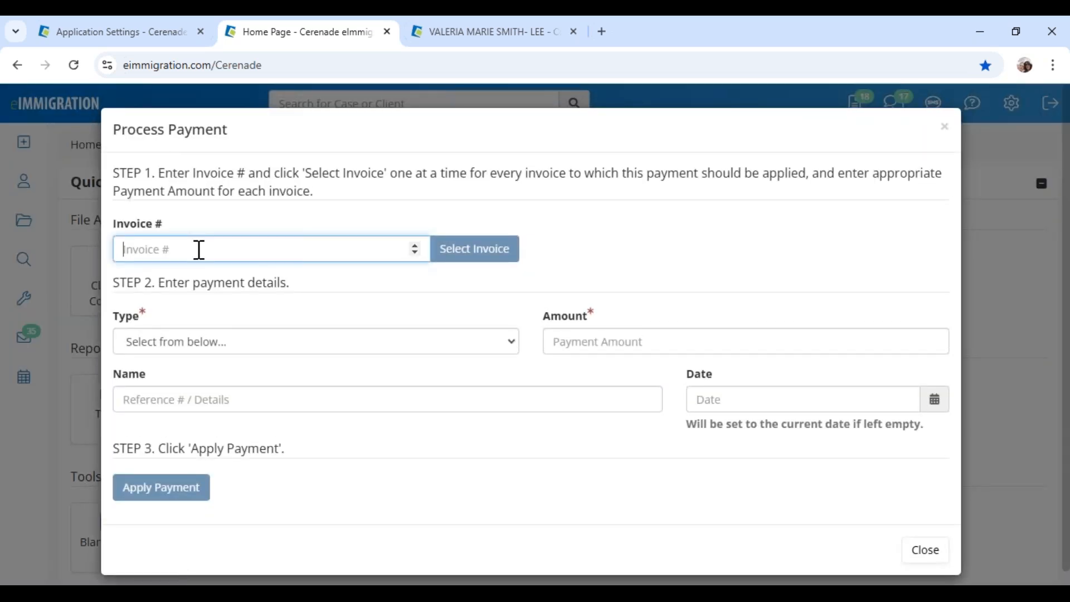
pyautogui.write('2918')
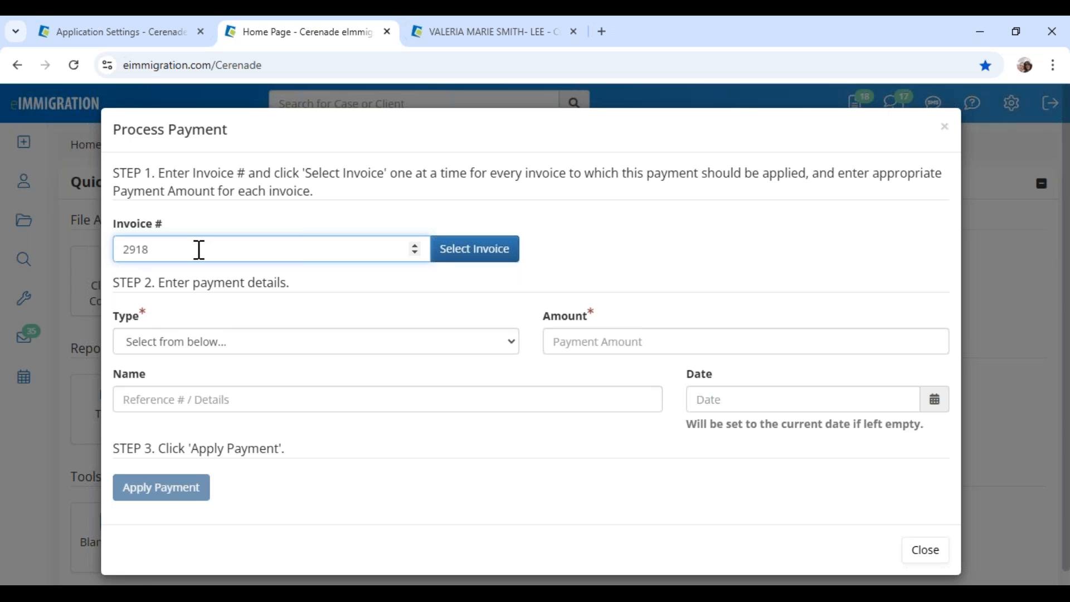
pyautogui.click(448, 254)
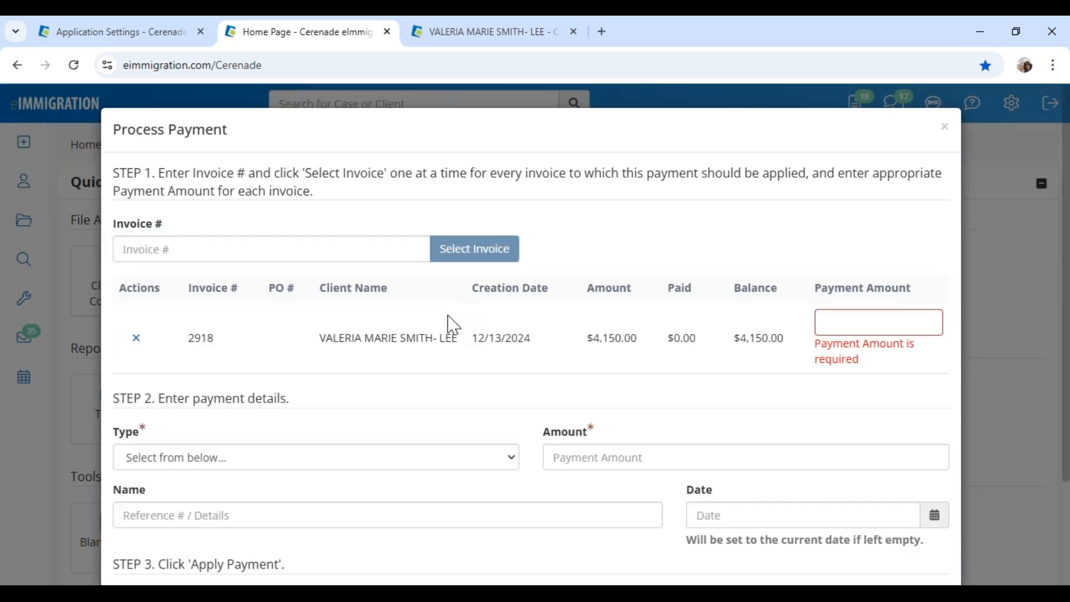
pyautogui.click(836, 321)
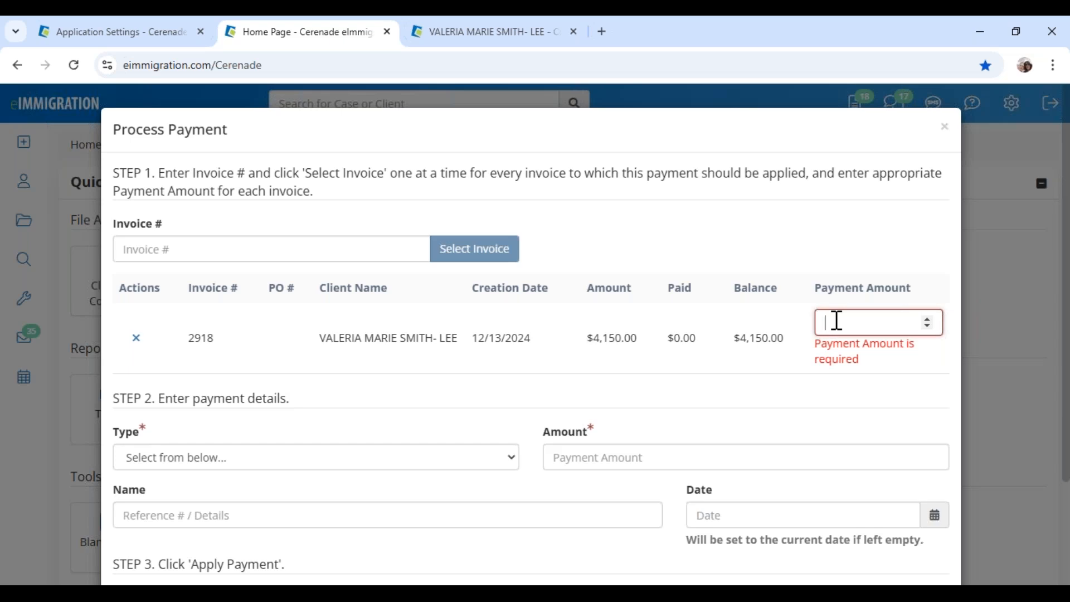
pyautogui.write('1500')
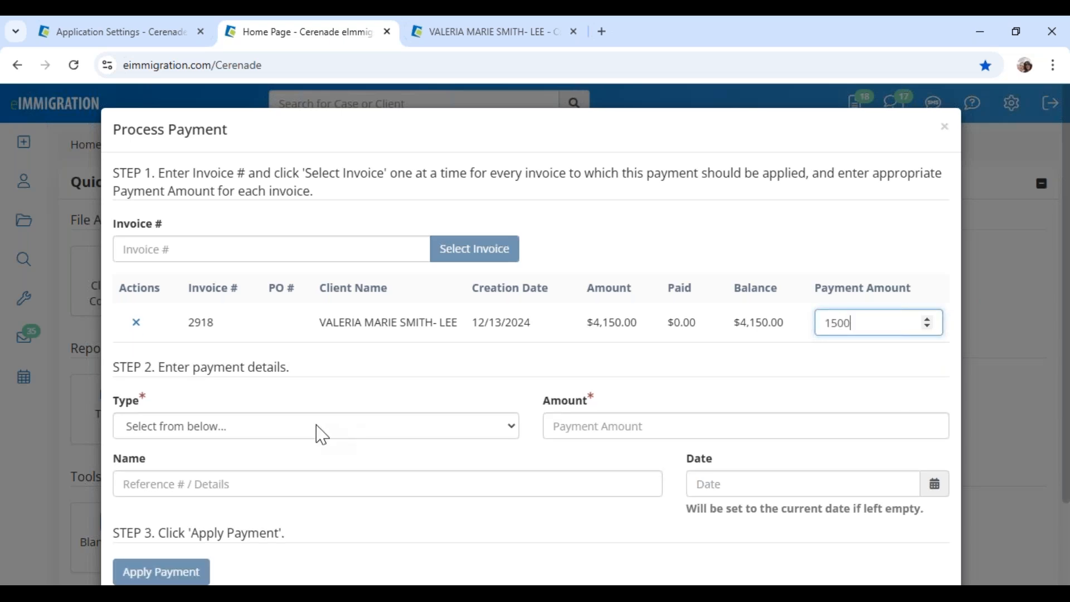
# Set the payment type to Cash with a total payment of 1500
pyautogui.click(321, 433)
pyautogui.click(164, 407)
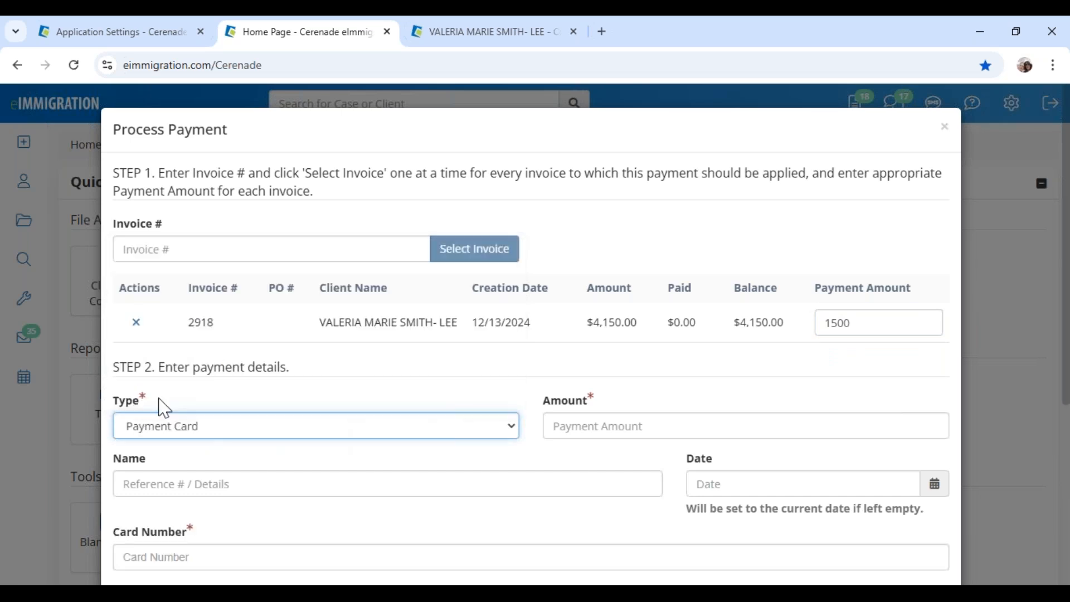
pyautogui.scroll(-3, 207, 461)
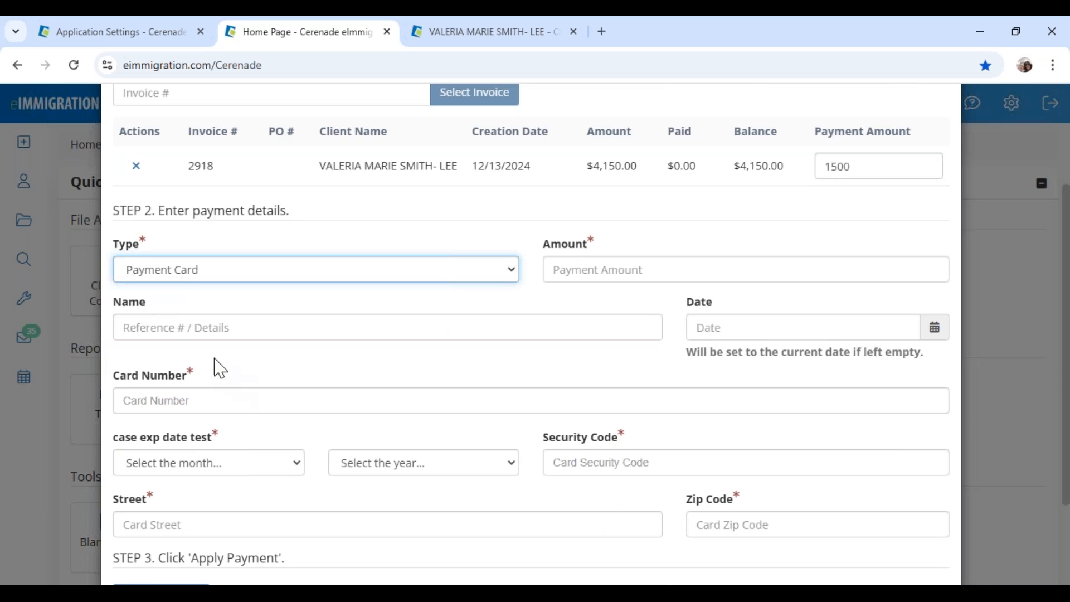
pyautogui.click(223, 277)
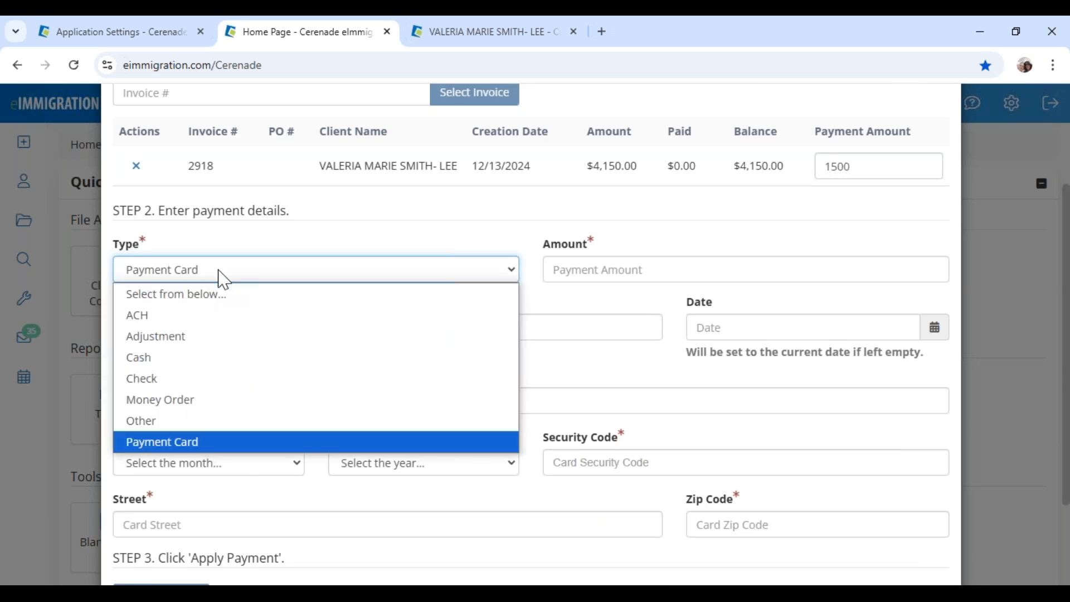
pyautogui.click(159, 363)
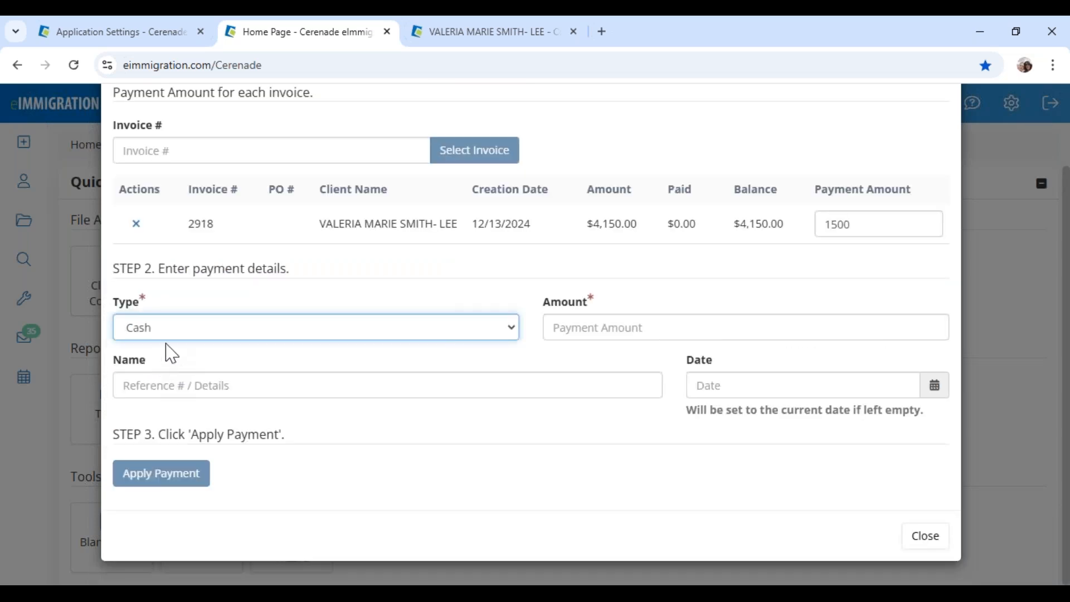
pyautogui.click(573, 329)
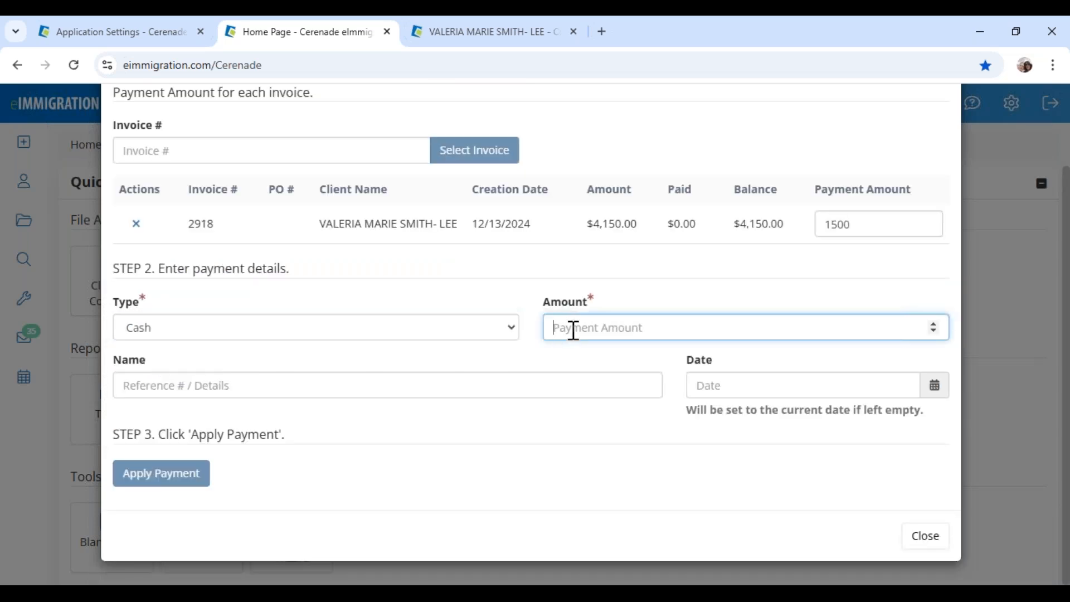
pyautogui.write('1500')
# Name the payment 'initial payment', date it 12/12/2024, apply it and close the form
pyautogui.click(486, 379)
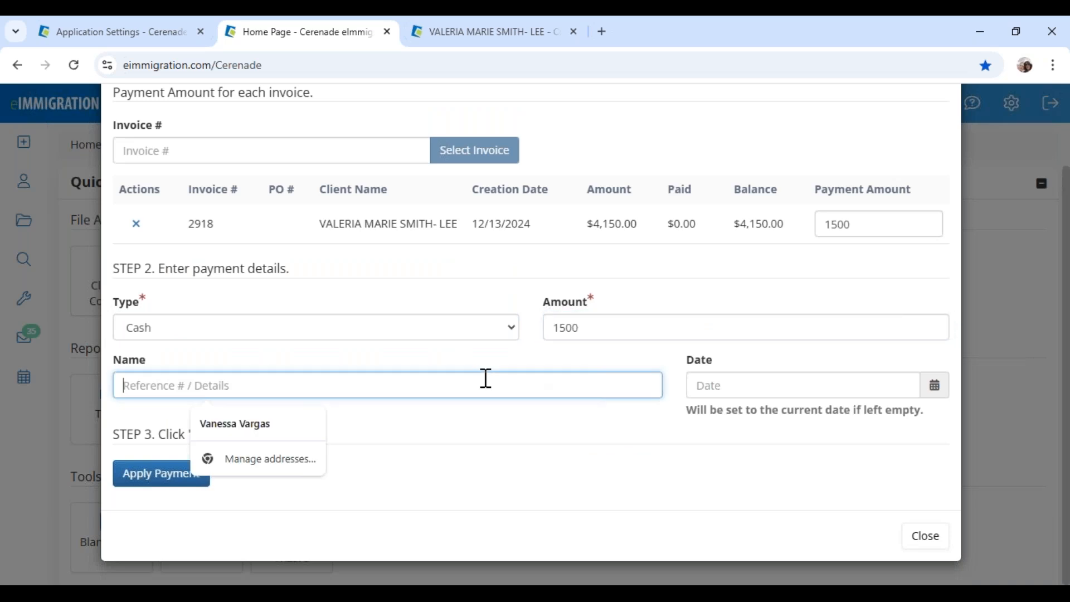
pyautogui.write('initial pa')
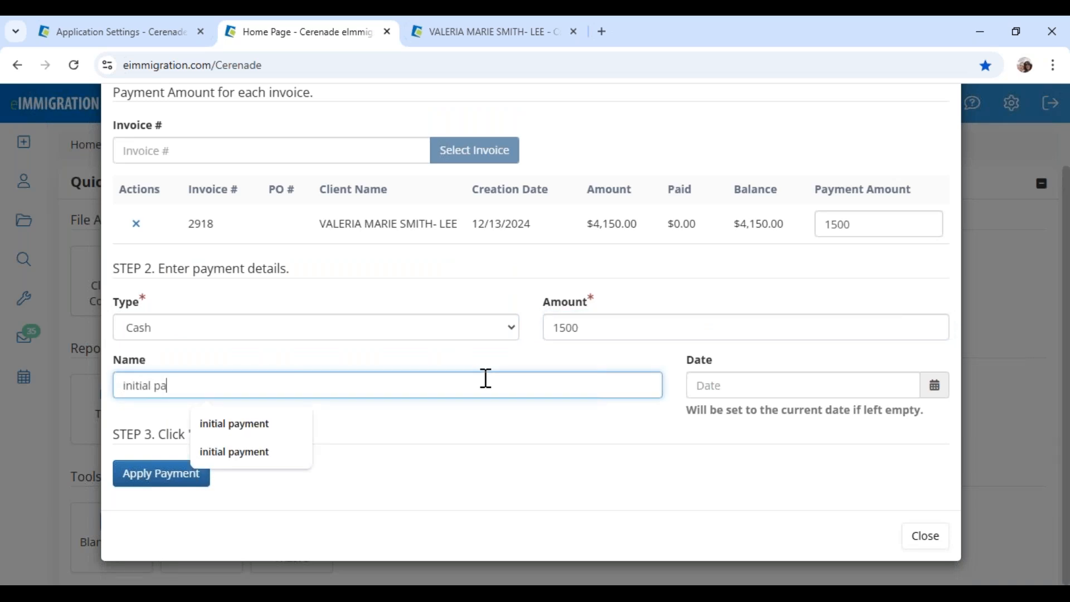
pyautogui.press('Down')
pyautogui.press('Return')
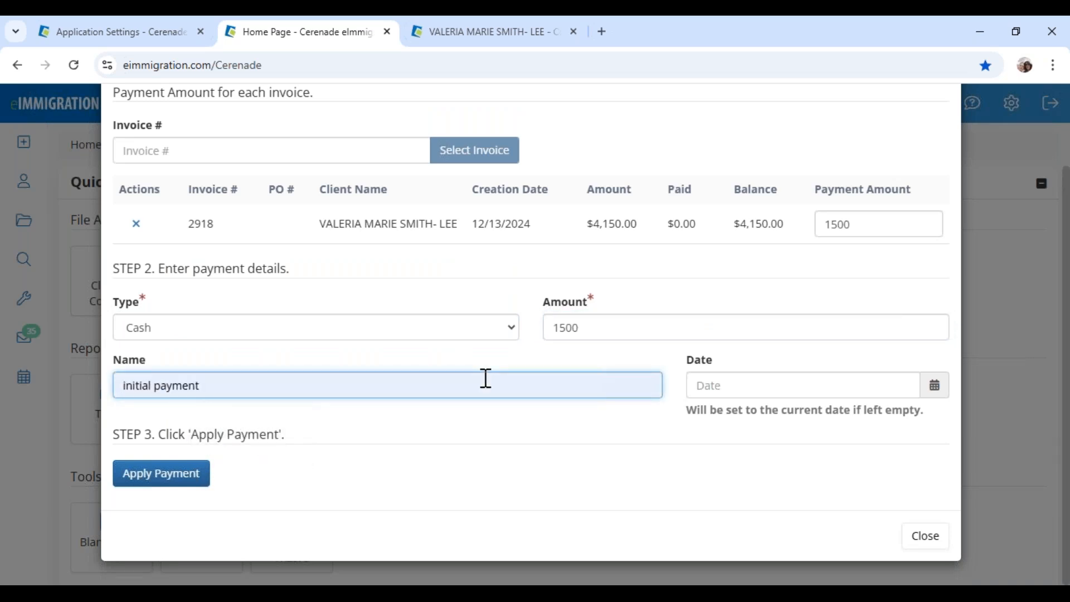
pyautogui.click(733, 384)
pyautogui.click(796, 237)
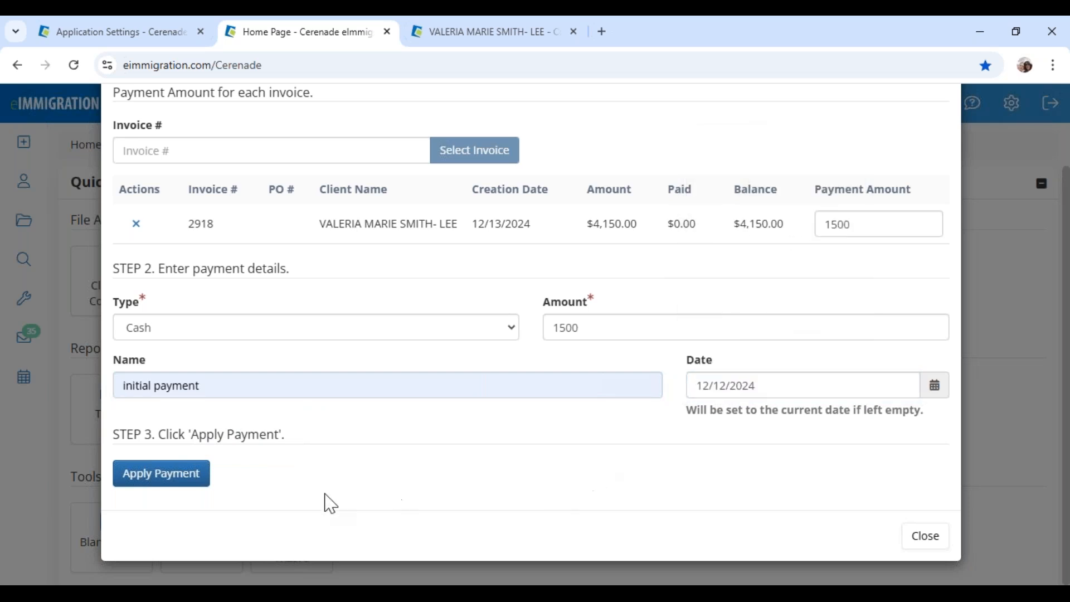
pyautogui.click(191, 480)
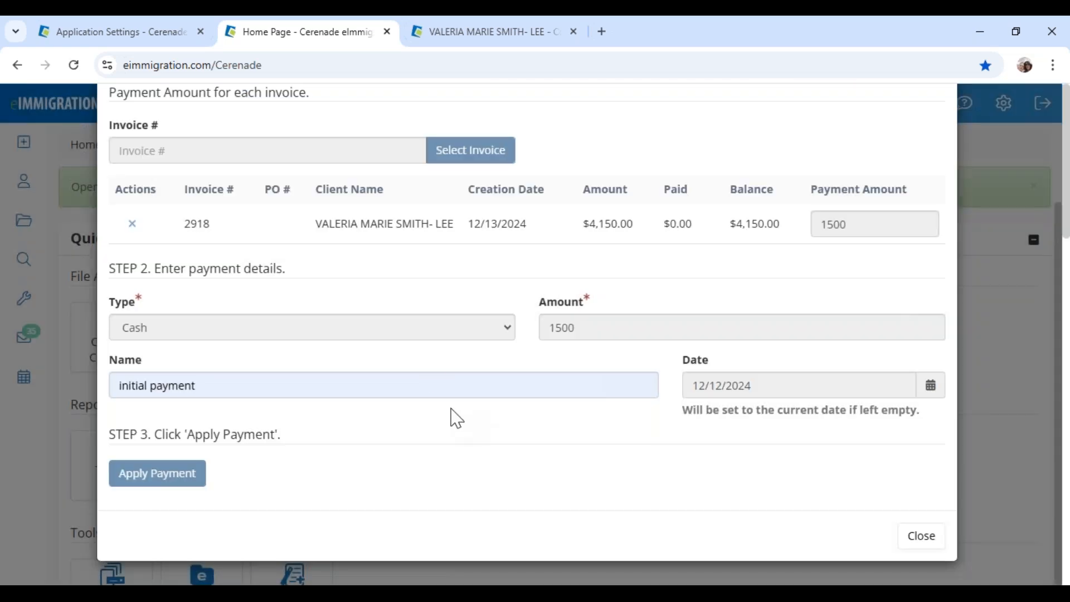
pyautogui.scroll(3, 430, 378)
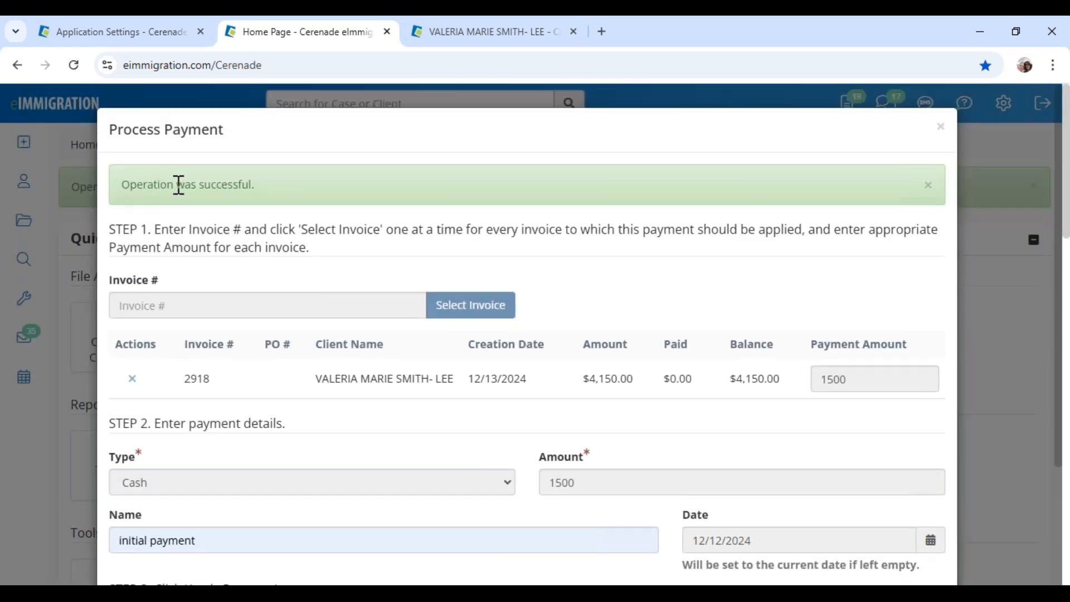
pyautogui.scroll(-3, 732, 494)
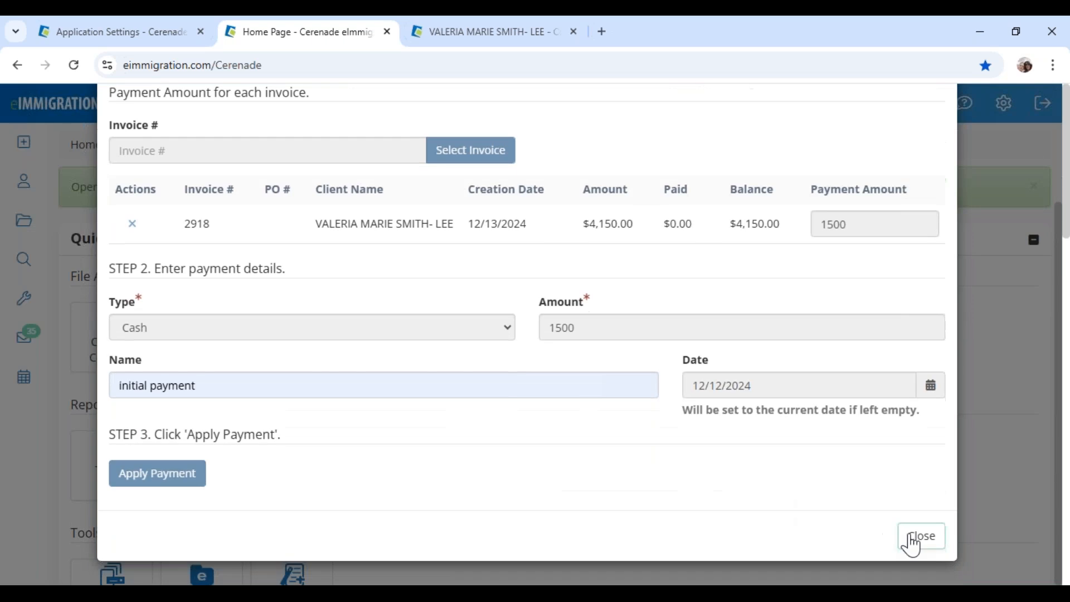
pyautogui.click(915, 538)
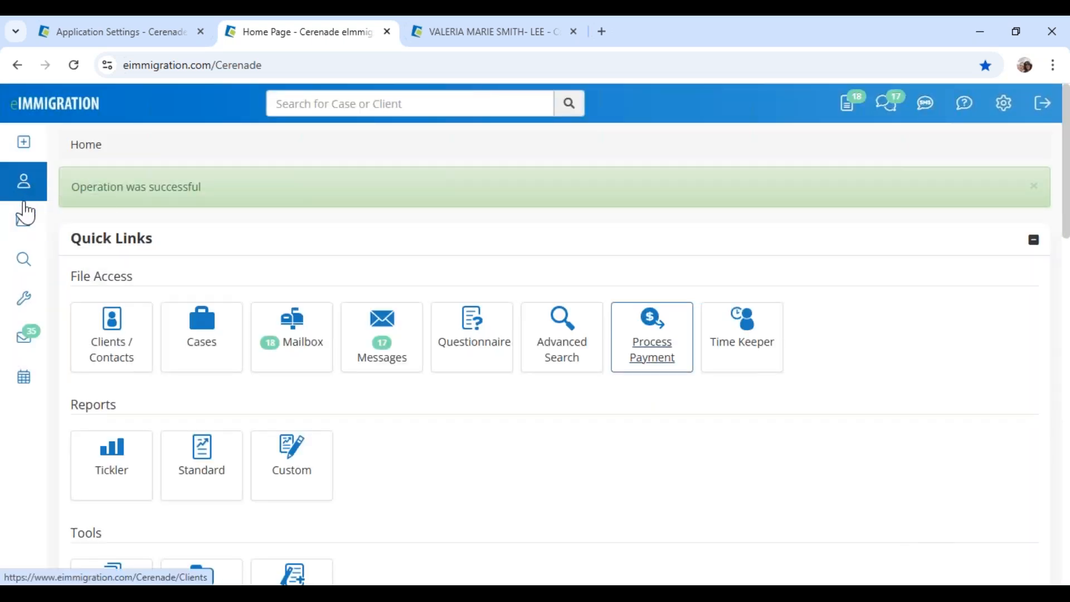
# Open the client's Billing > Invoices and expand invoice 2918: $1,500.00 paid, $2,650.00 balance
pyautogui.click(452, 41)
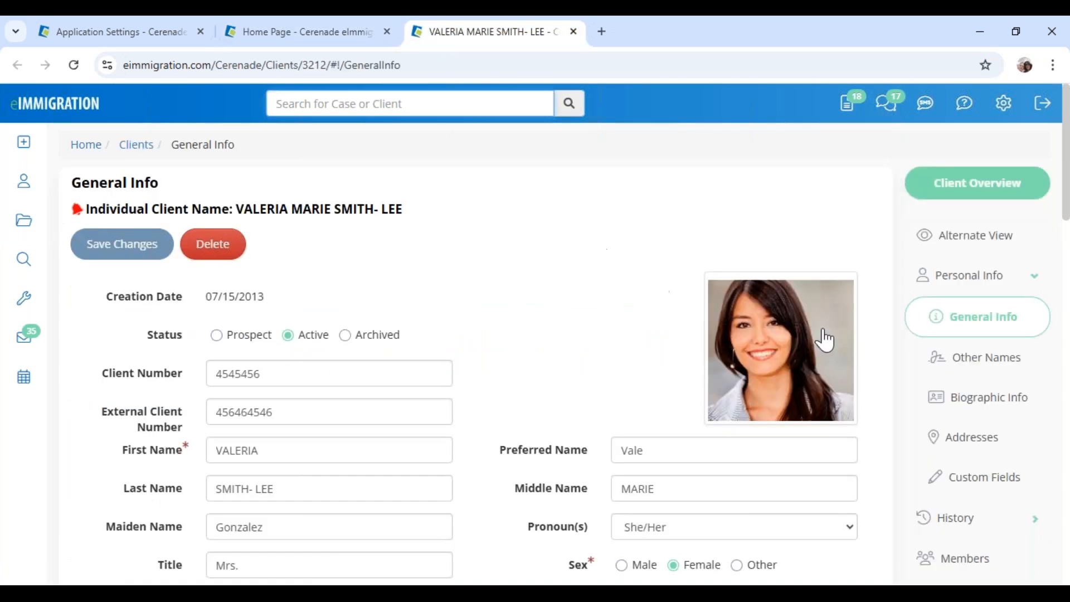
pyautogui.scroll(-3, 923, 454)
pyautogui.scroll(3, 925, 457)
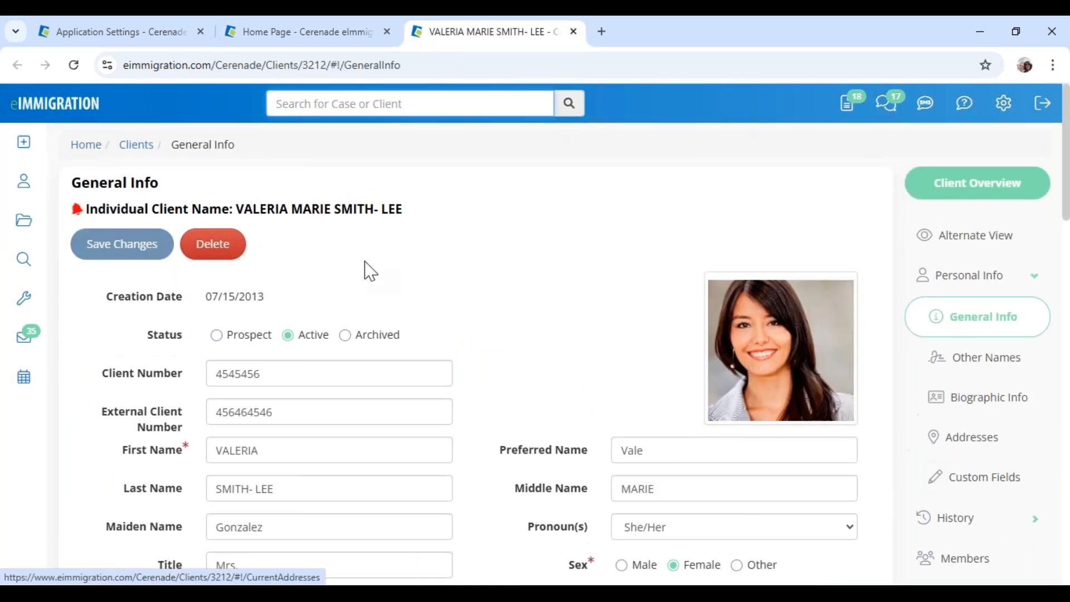
pyautogui.scroll(-6, 872, 434)
pyautogui.scroll(-5, 938, 462)
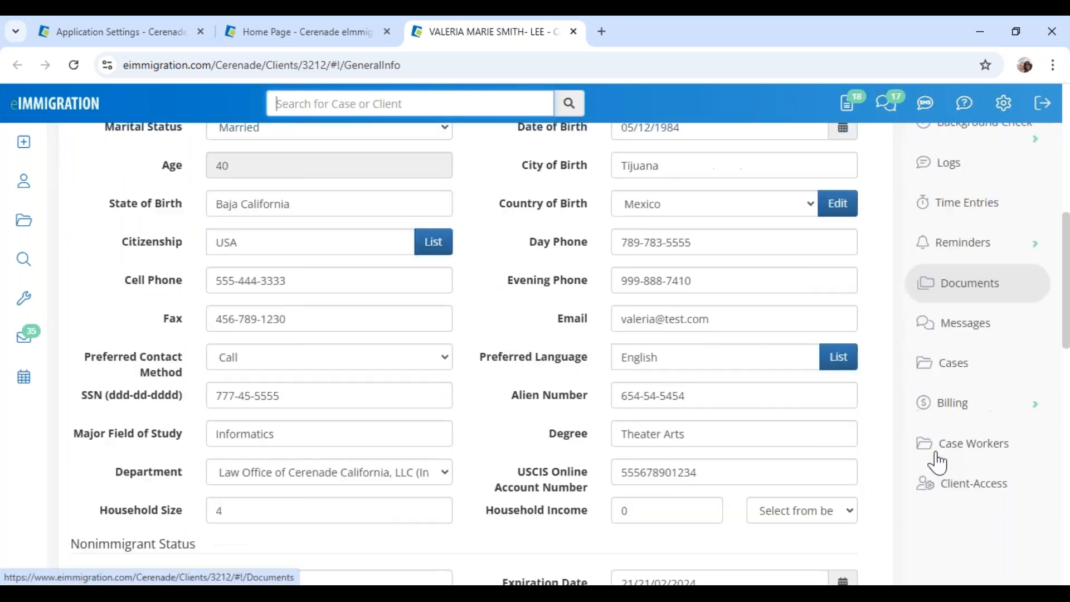
pyautogui.click(956, 346)
pyautogui.scroll(-2, 948, 312)
pyautogui.click(966, 220)
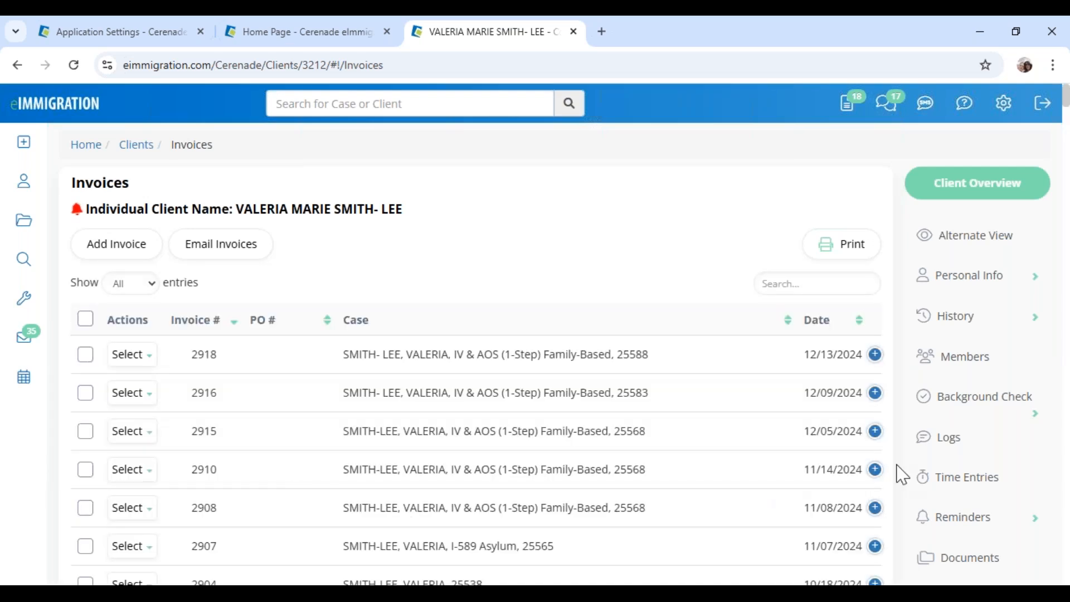
pyautogui.click(876, 356)
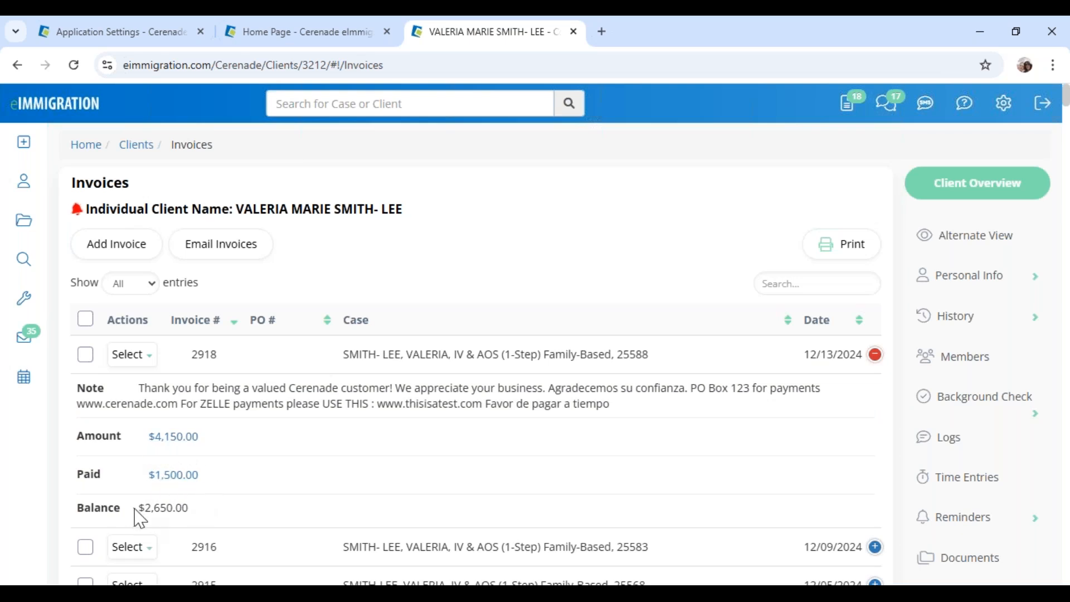
pyautogui.click(132, 355)
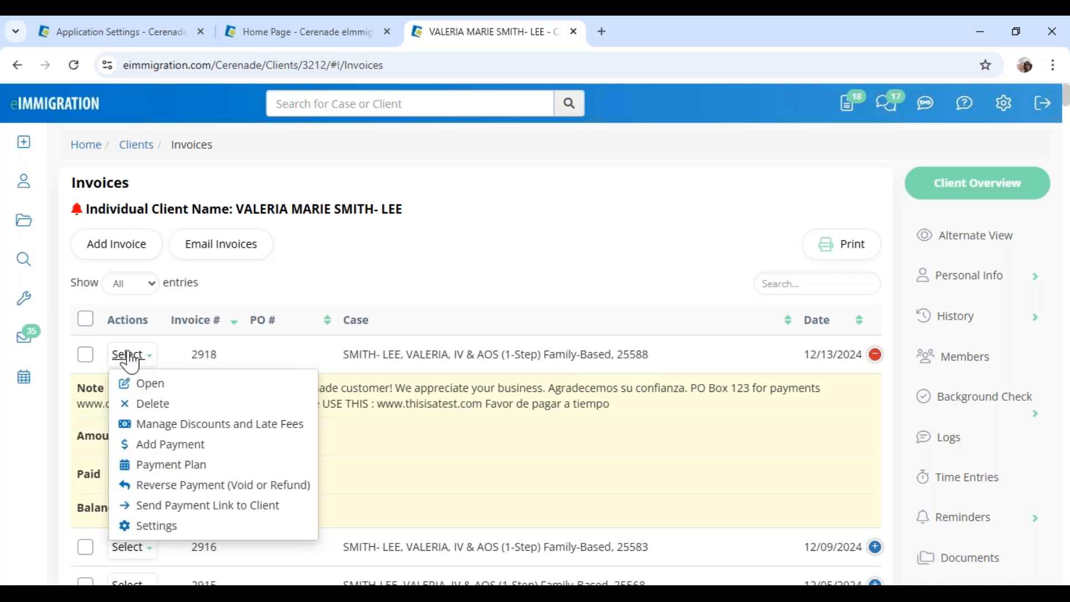
pyautogui.click(217, 378)
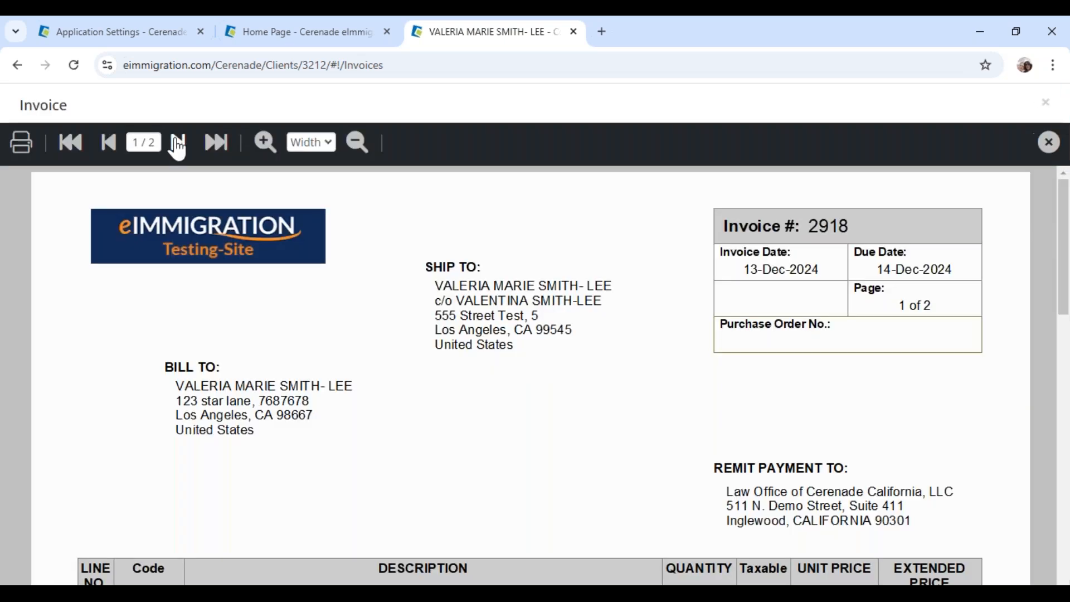
pyautogui.click(178, 143)
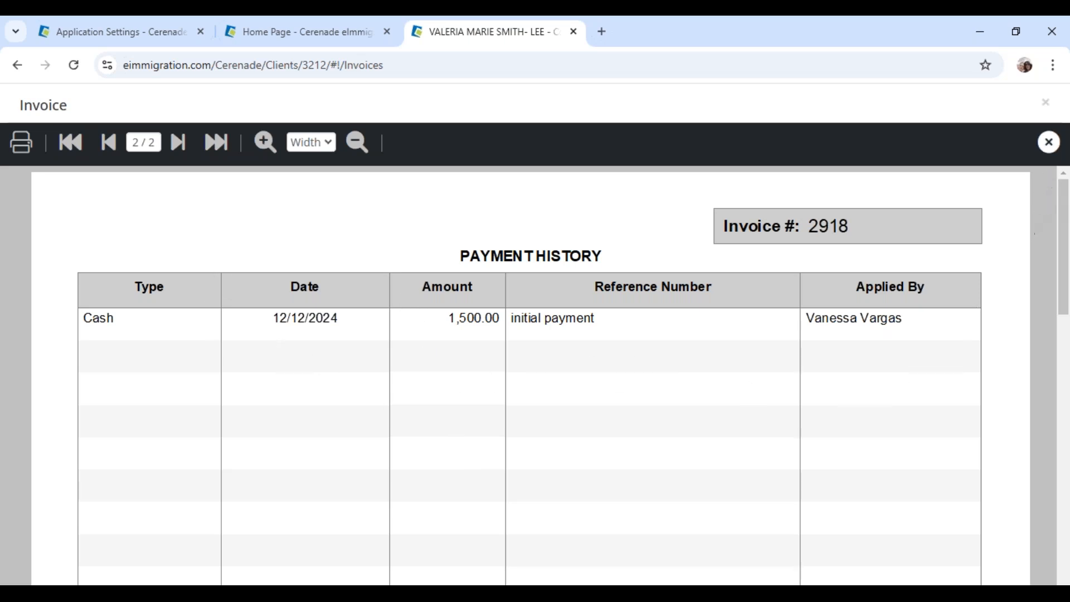
pyautogui.click(1048, 142)
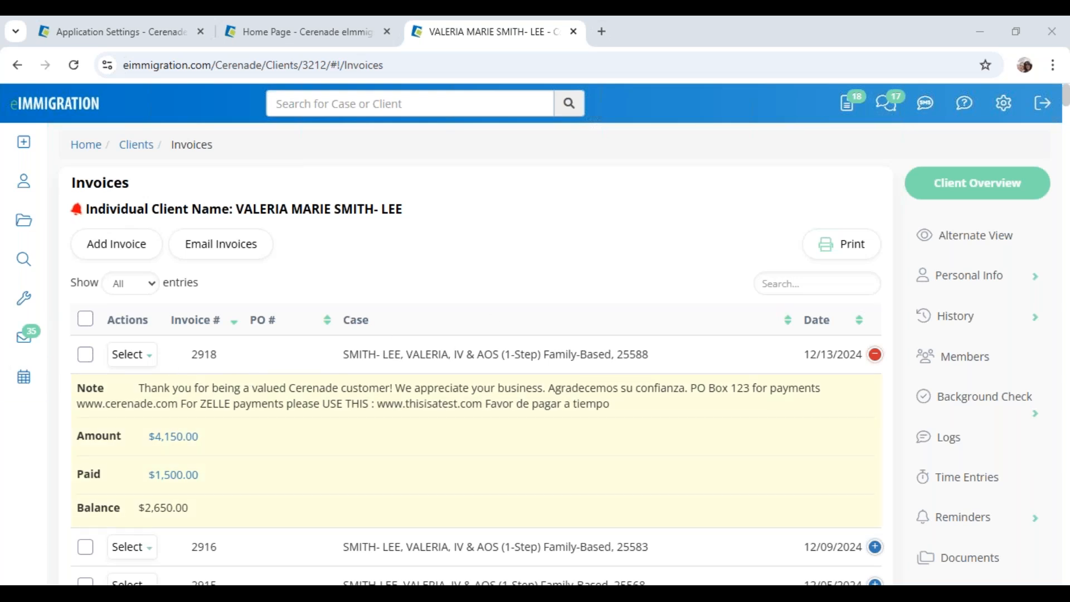
# Show, dismiss and show again the list of actions for invoice 2918
pyautogui.click(132, 357)
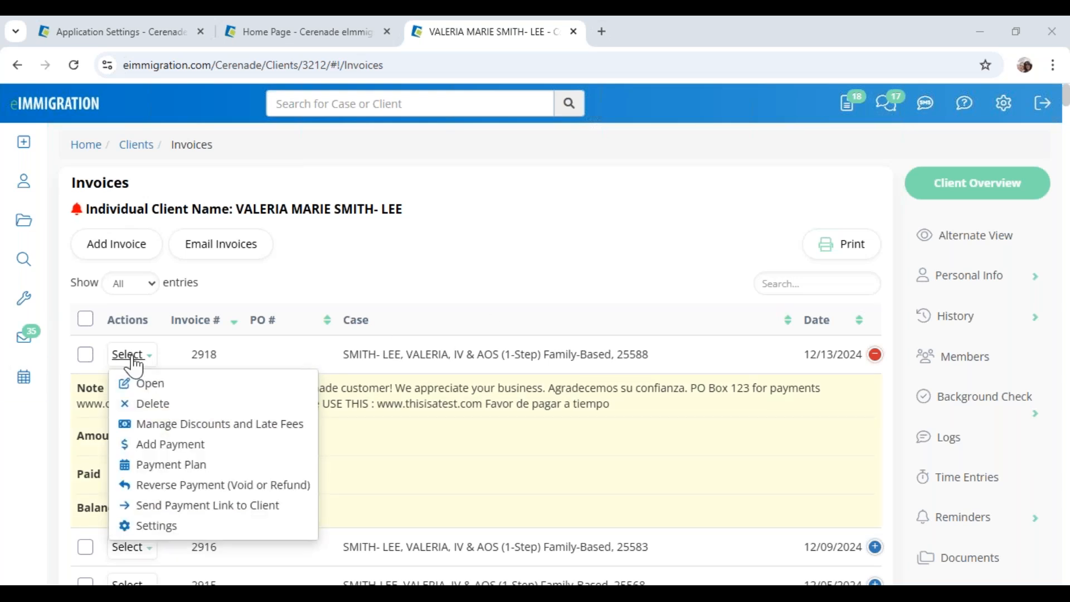
pyautogui.click(173, 427)
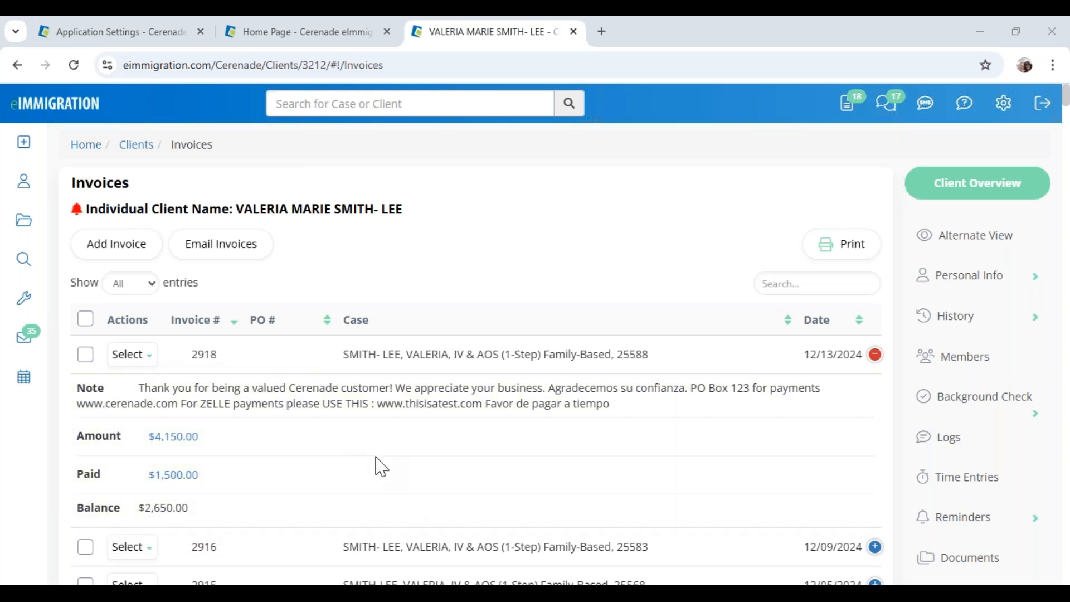
pyautogui.click(150, 357)
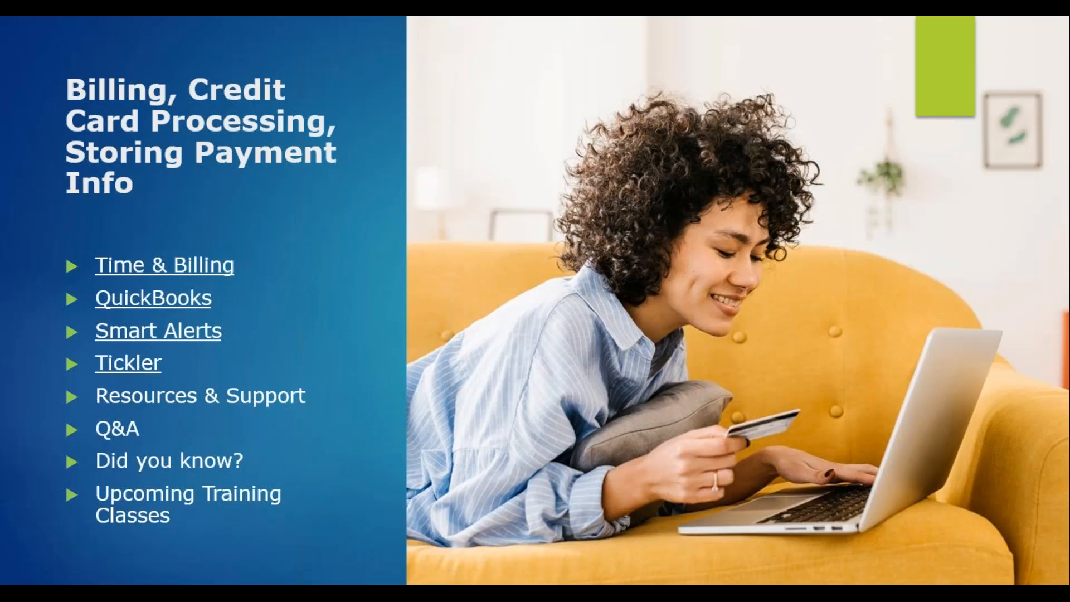
# Page forward to the Billing continued slide and back again
pyautogui.press('Right')
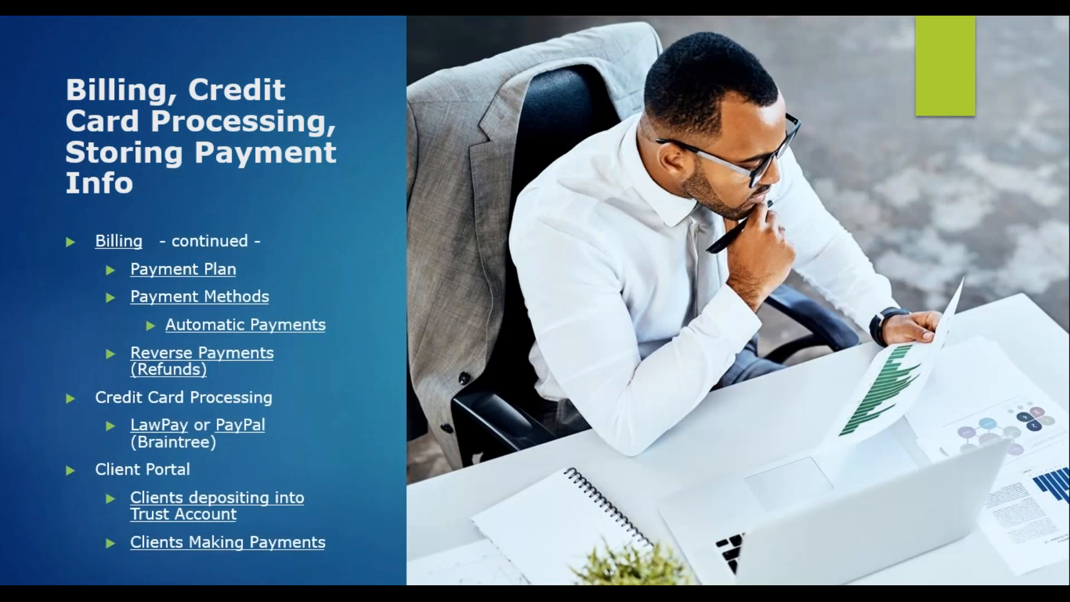
pyautogui.press('Left')
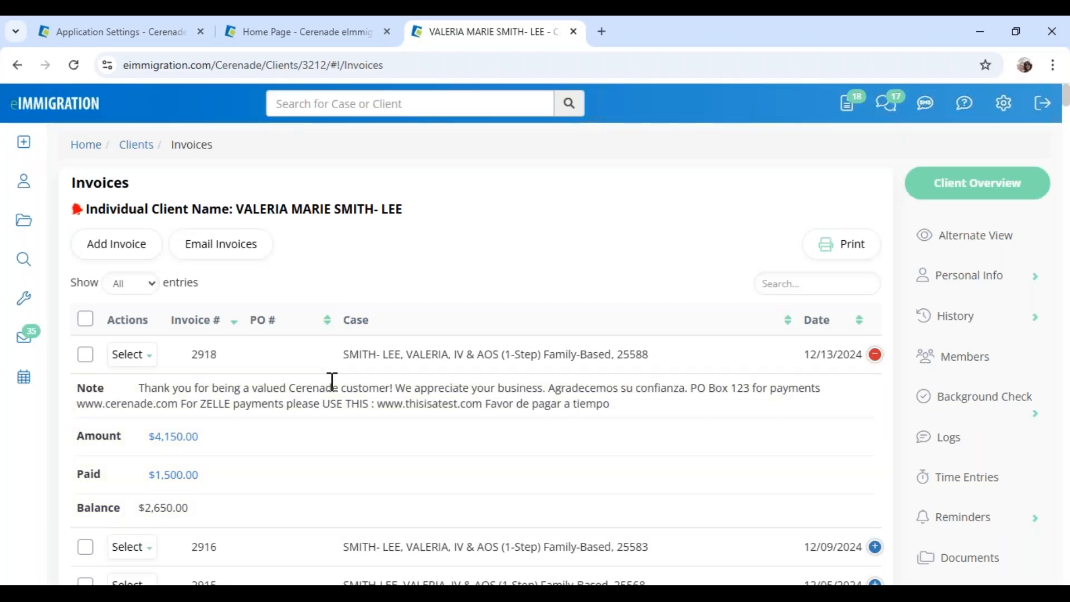
# Send the client invoice 2918's payment link, with SMS sent from Law Office of Cerenade California, LLC
pyautogui.scroll(-1, 267, 472)
pyautogui.moveTo(144, 430); pyautogui.dragTo(204, 438)
pyautogui.click(128, 277)
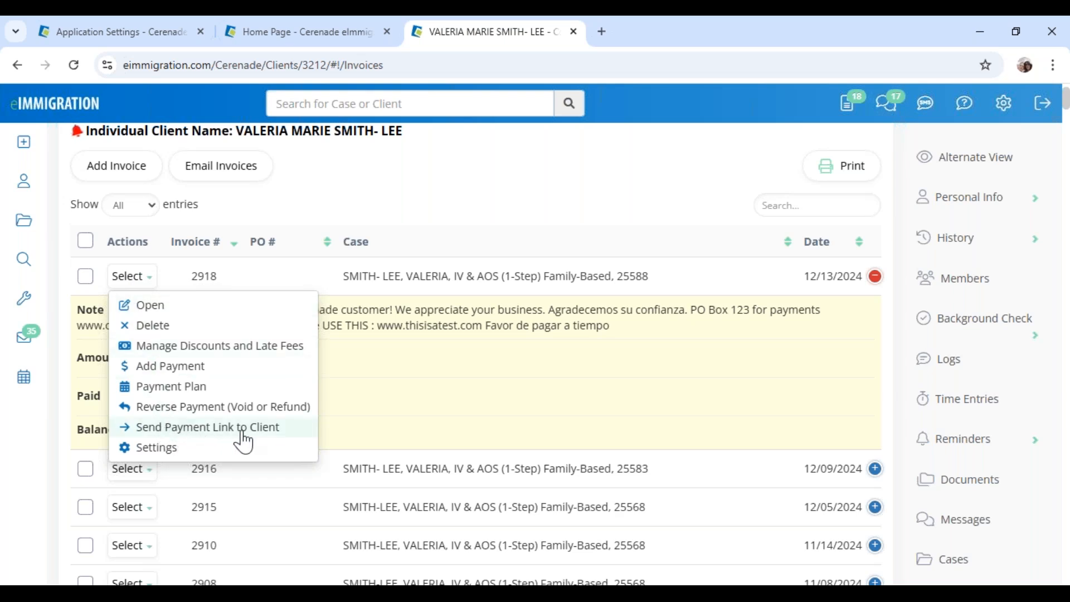
pyautogui.click(272, 433)
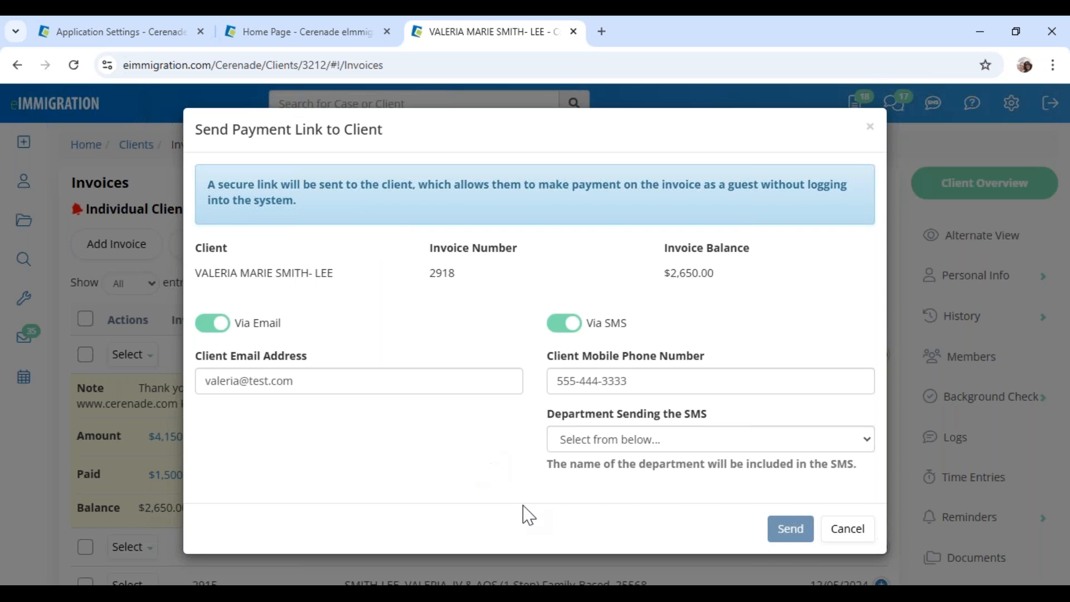
pyautogui.click(738, 440)
pyautogui.click(628, 204)
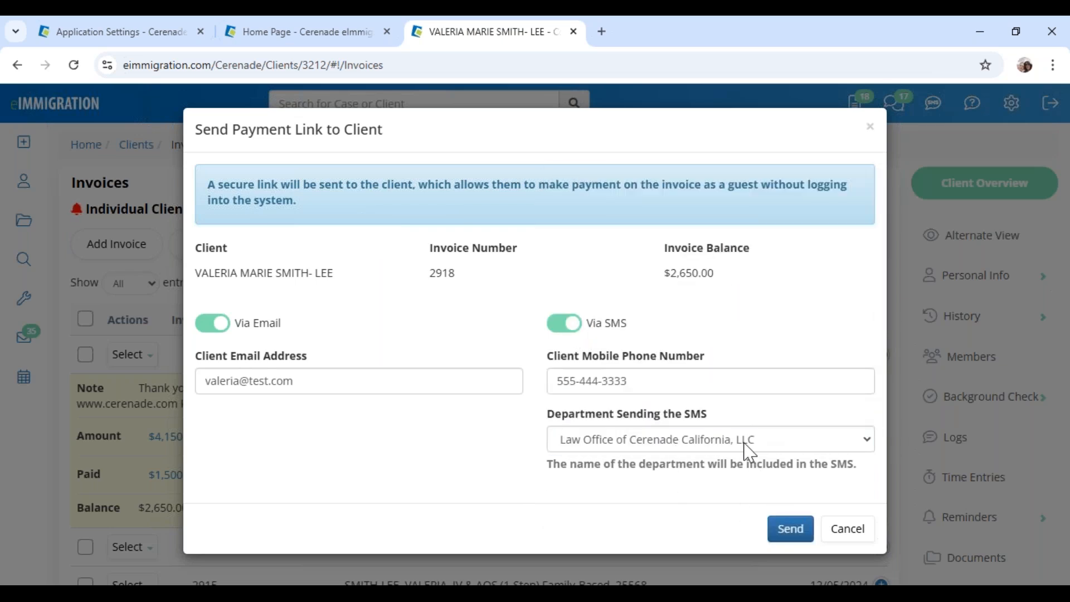
pyautogui.click(796, 538)
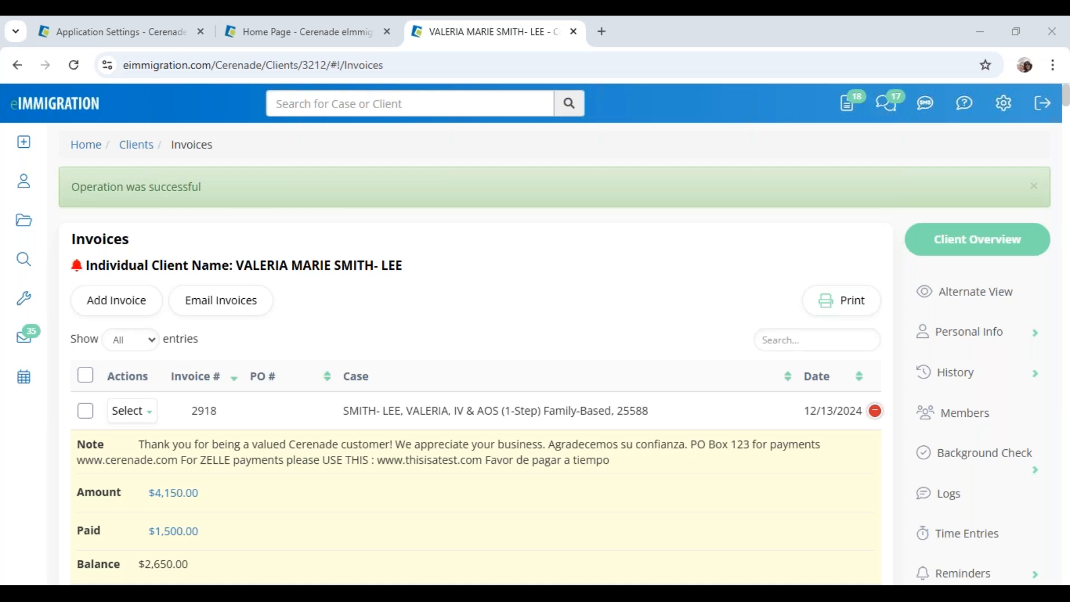
pyautogui.click(142, 413)
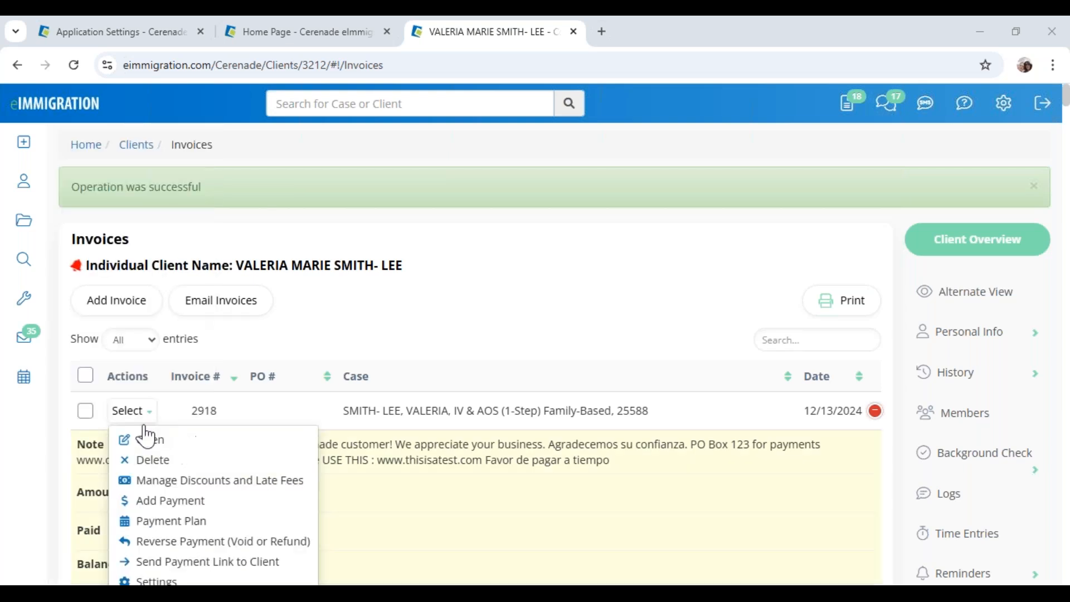
pyautogui.click(165, 442)
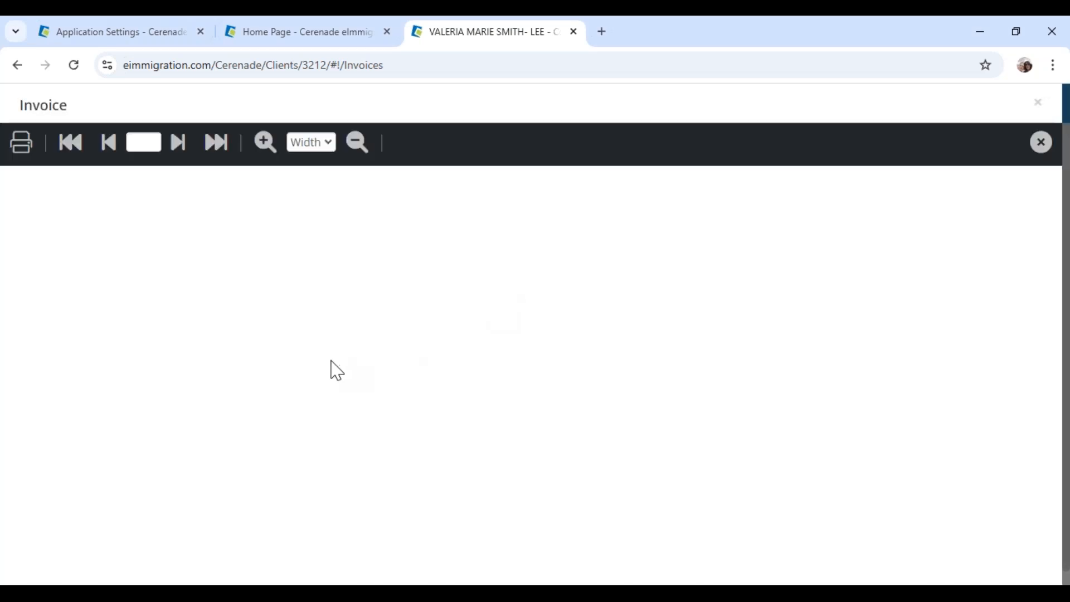
pyautogui.scroll(-5, 339, 457)
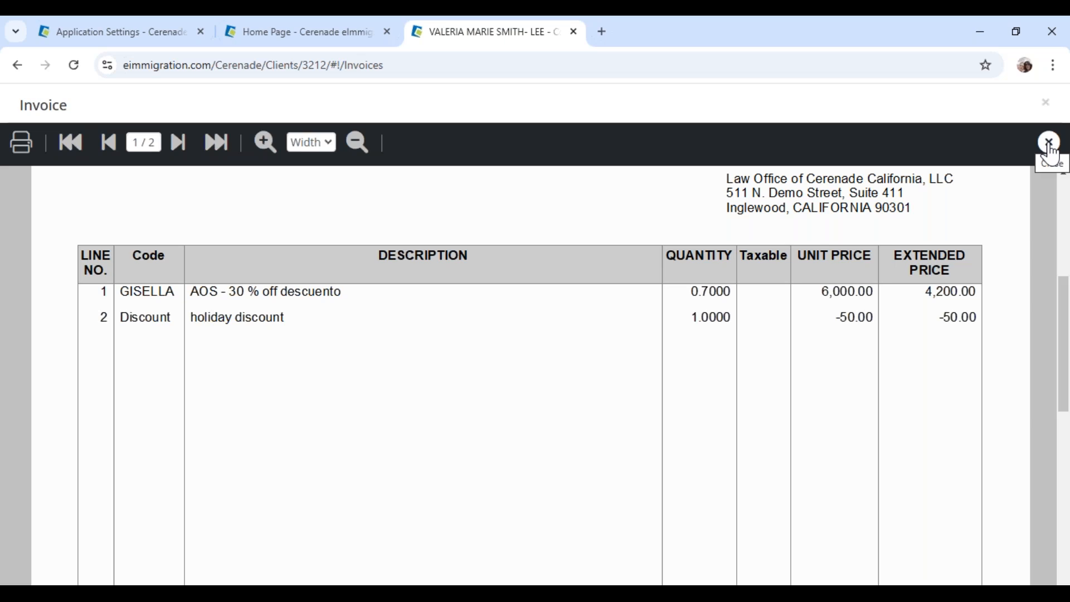
pyautogui.click(1050, 144)
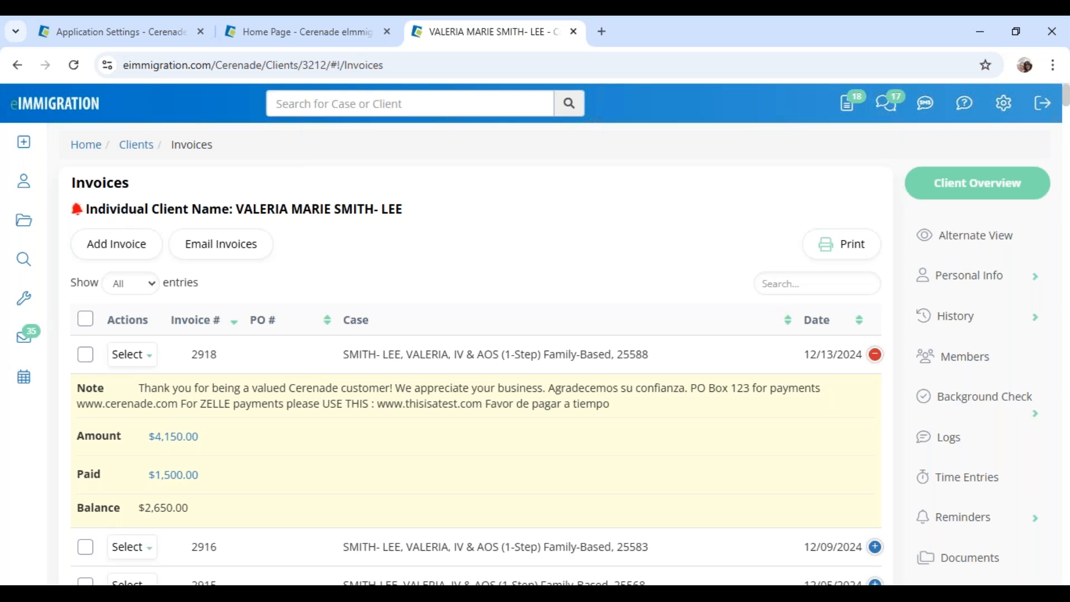
# Look over invoice 2918's action choices, dismiss them and clear a stray text selection
pyautogui.scroll(-1, 196, 290)
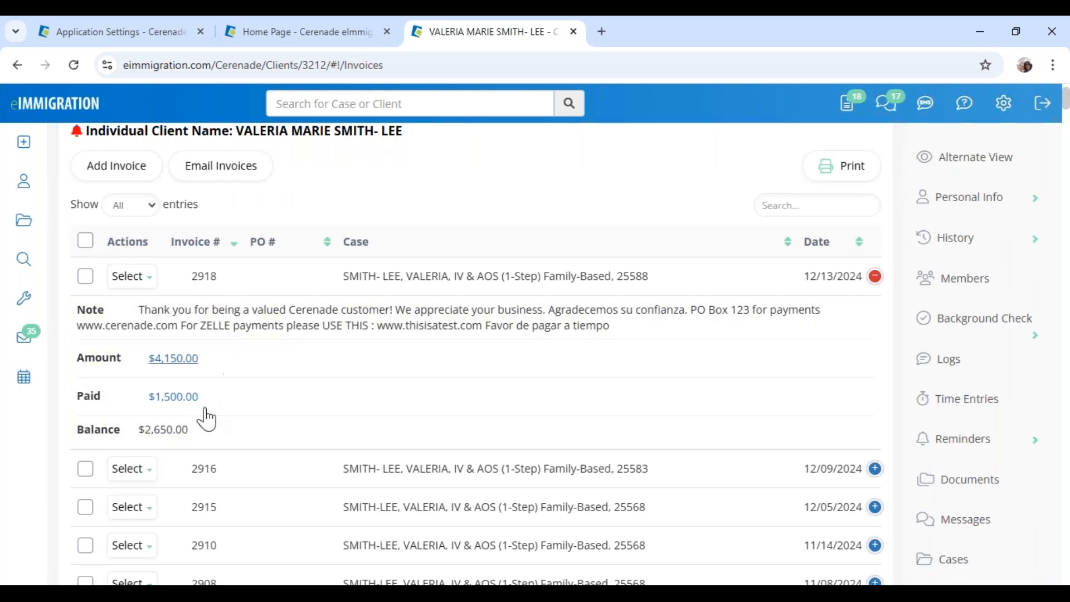
pyautogui.click(132, 277)
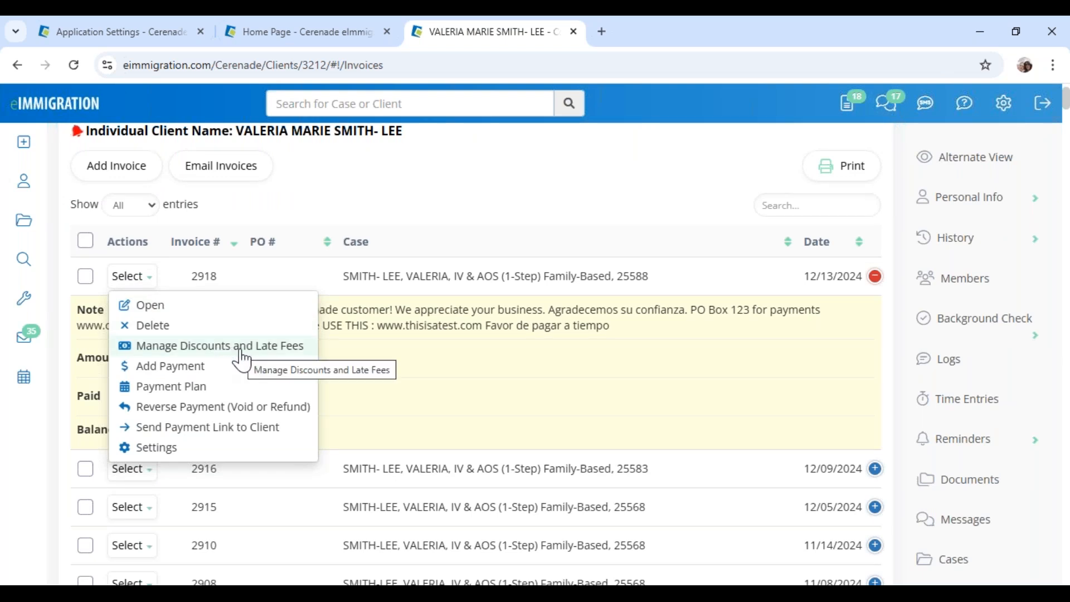
pyautogui.click(494, 209)
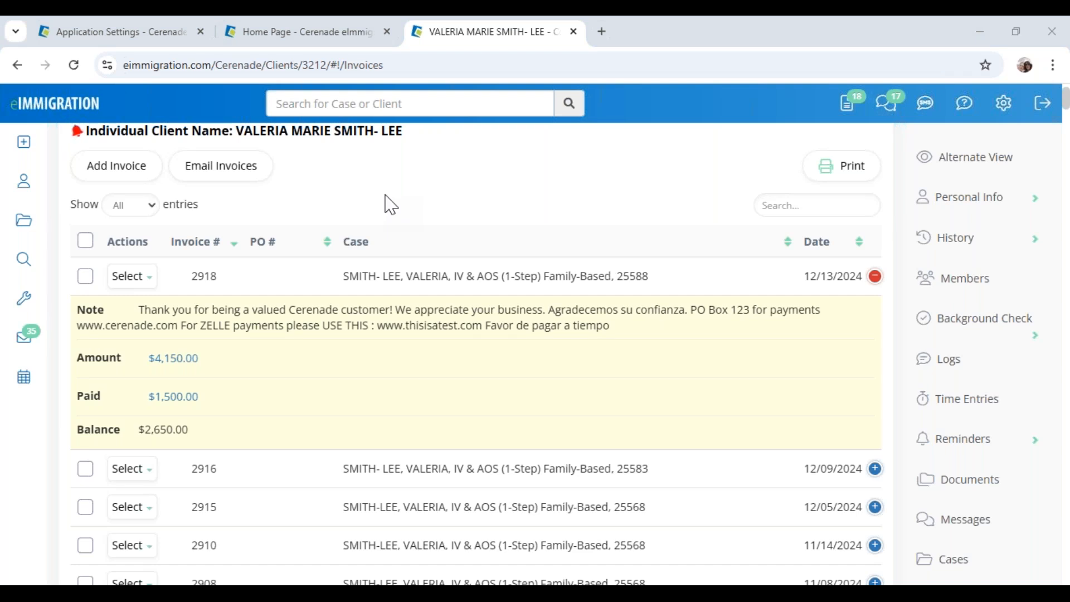
pyautogui.scroll(2, 390, 204)
pyautogui.moveTo(300, 64); pyautogui.dragTo(330, 62)
pyautogui.click(424, 259)
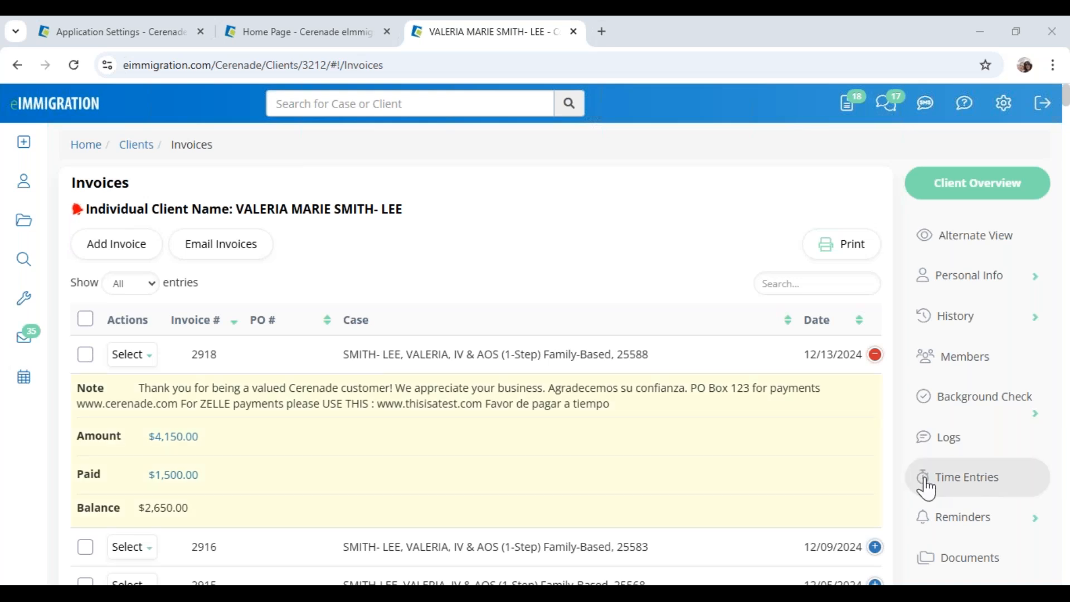
# Choose Payment Plan from invoice 2918's actions to plan the $2,650.00 balance
pyautogui.scroll(-3, 978, 437)
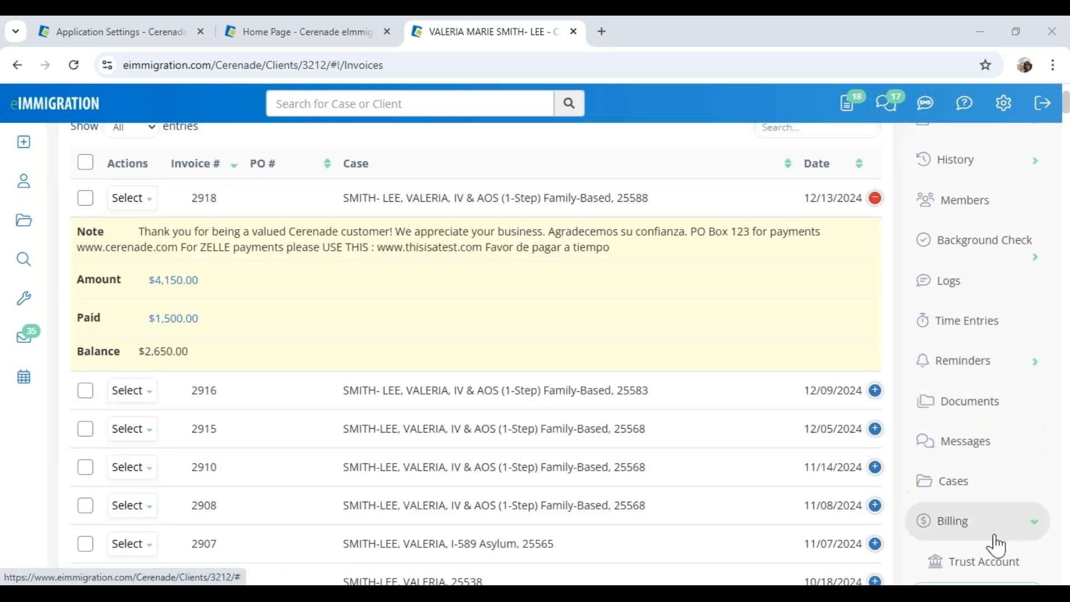
pyautogui.scroll(-3, 992, 545)
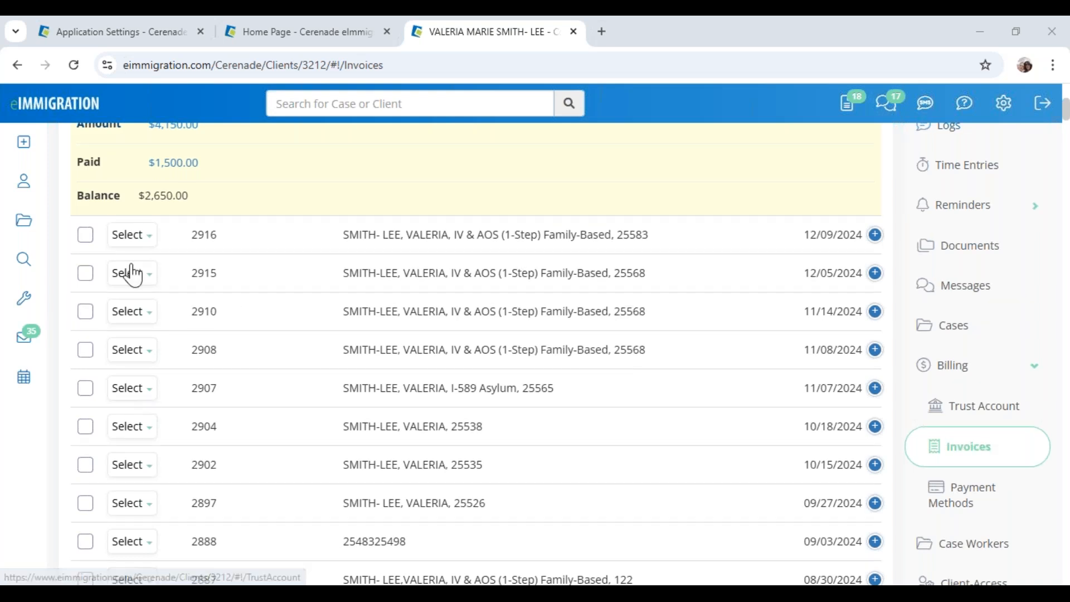
pyautogui.scroll(3, 145, 312)
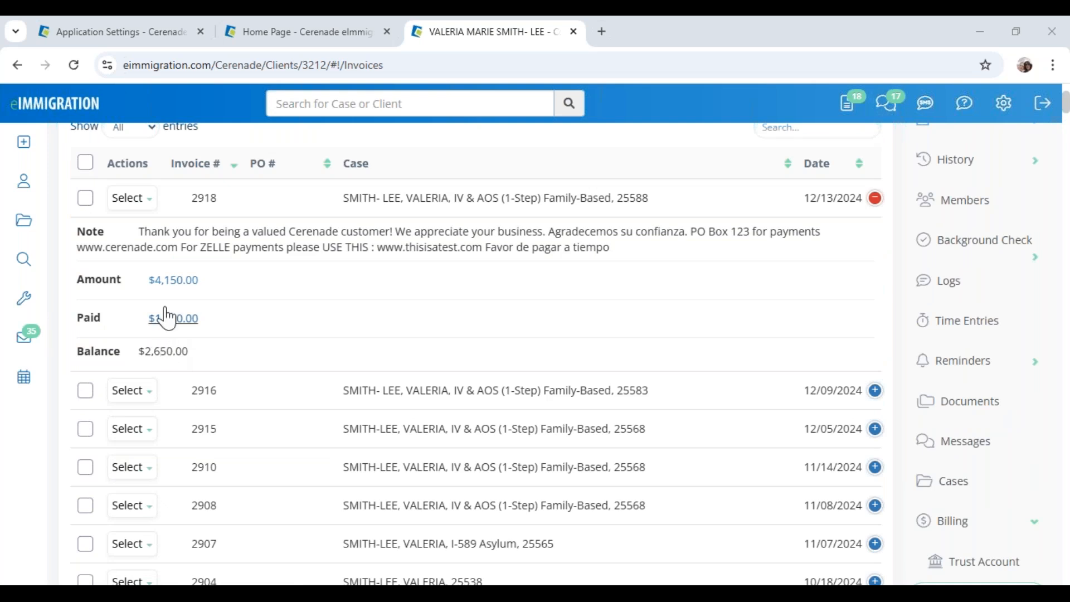
pyautogui.click(137, 202)
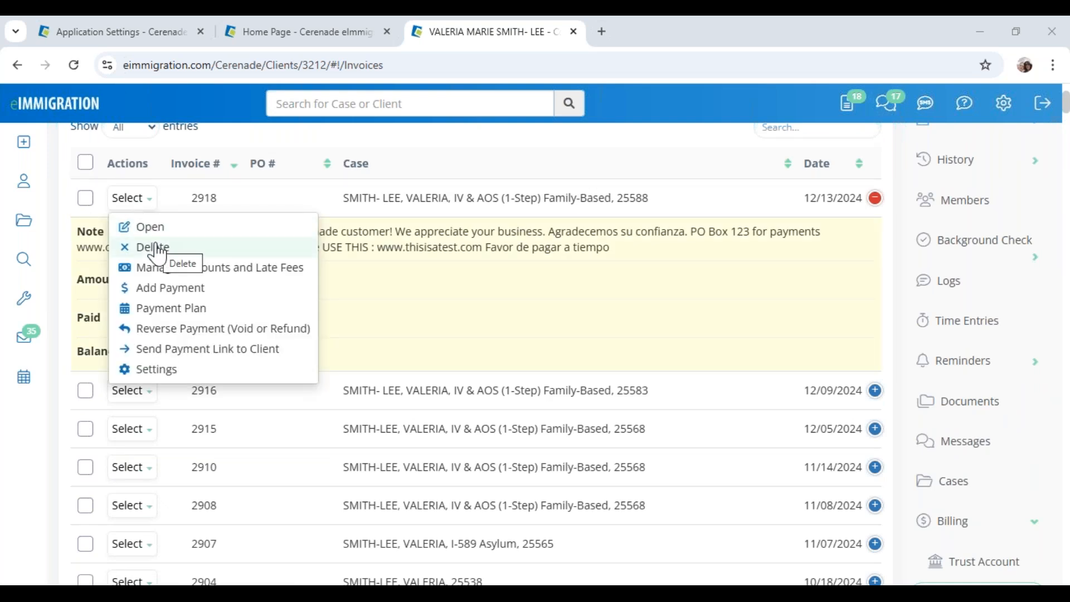
pyautogui.click(413, 313)
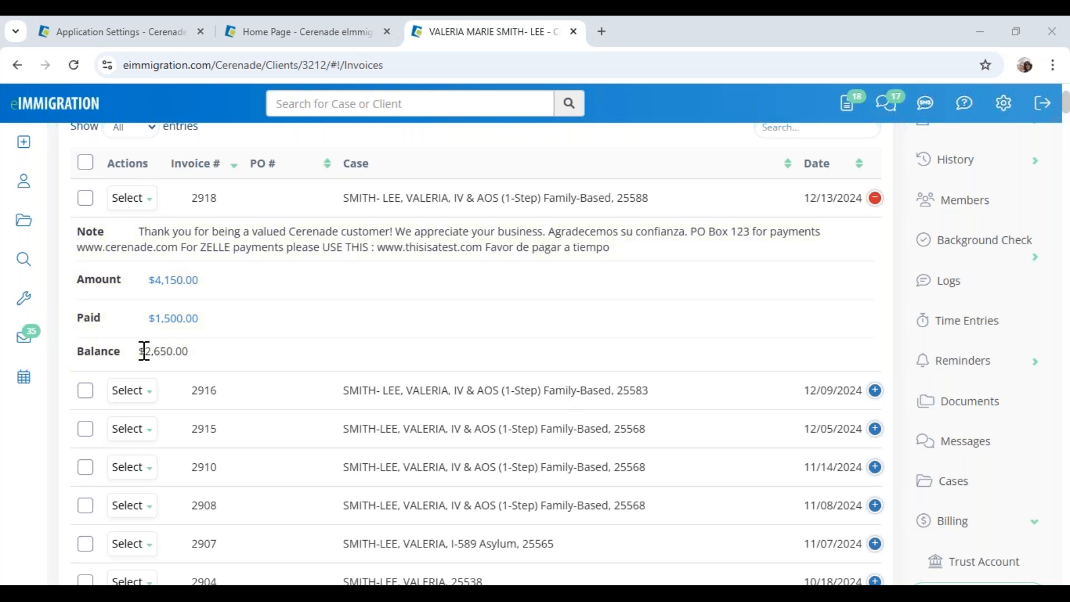
pyautogui.click(135, 205)
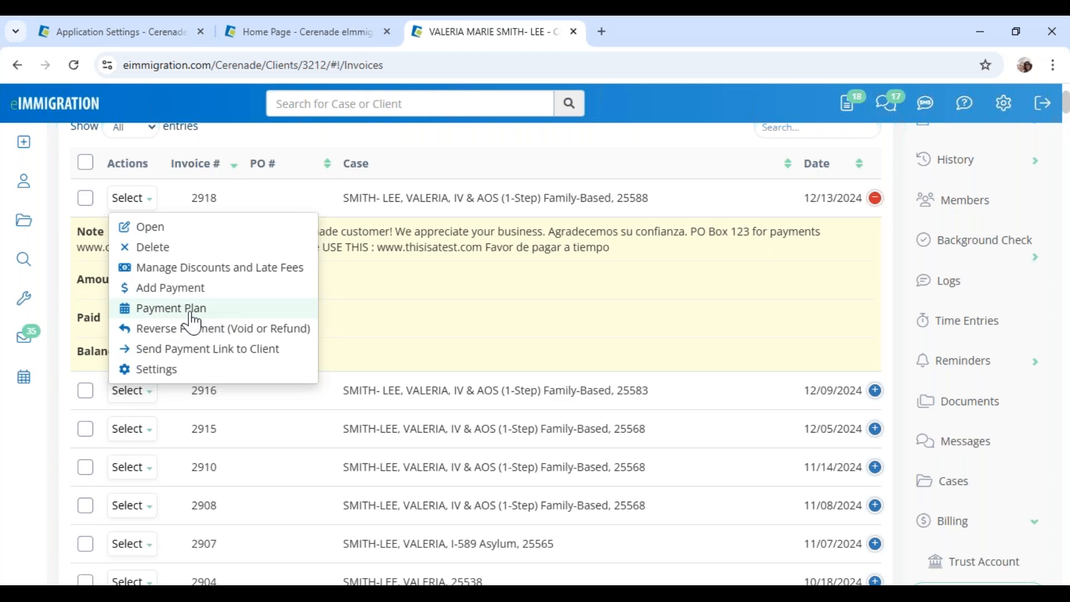
pyautogui.click(163, 313)
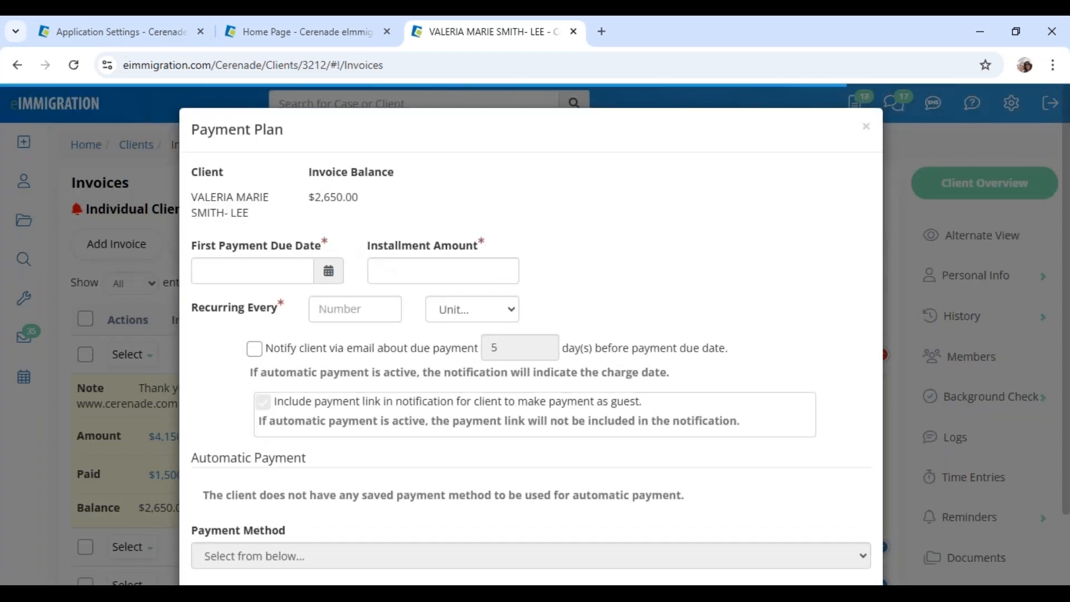
# Schedule the plan at $500 every 1 month, first payment due 01/01/2025
pyautogui.click(333, 273)
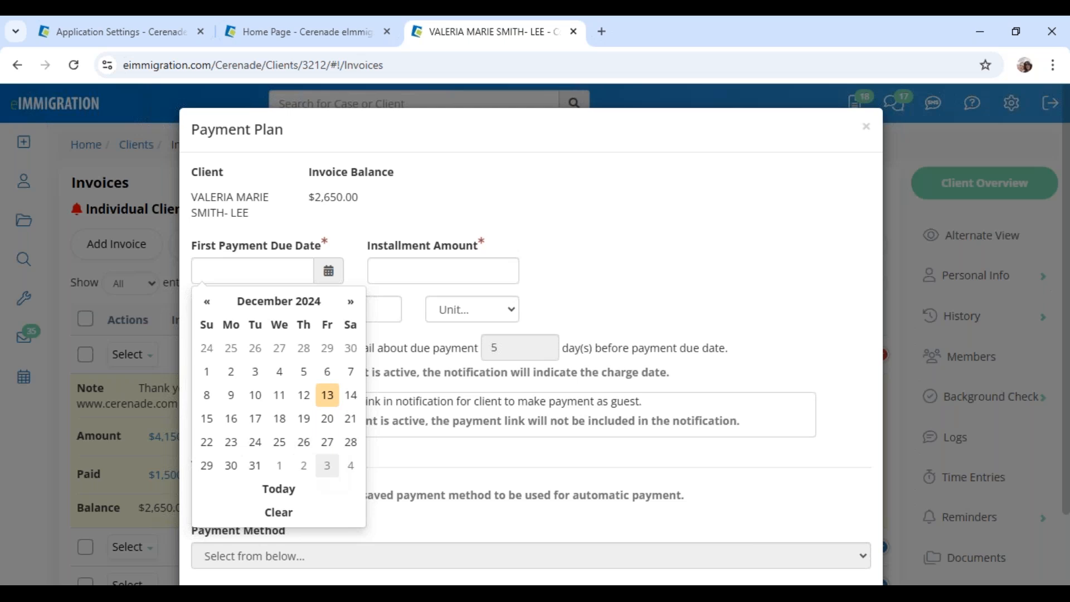
pyautogui.click(280, 465)
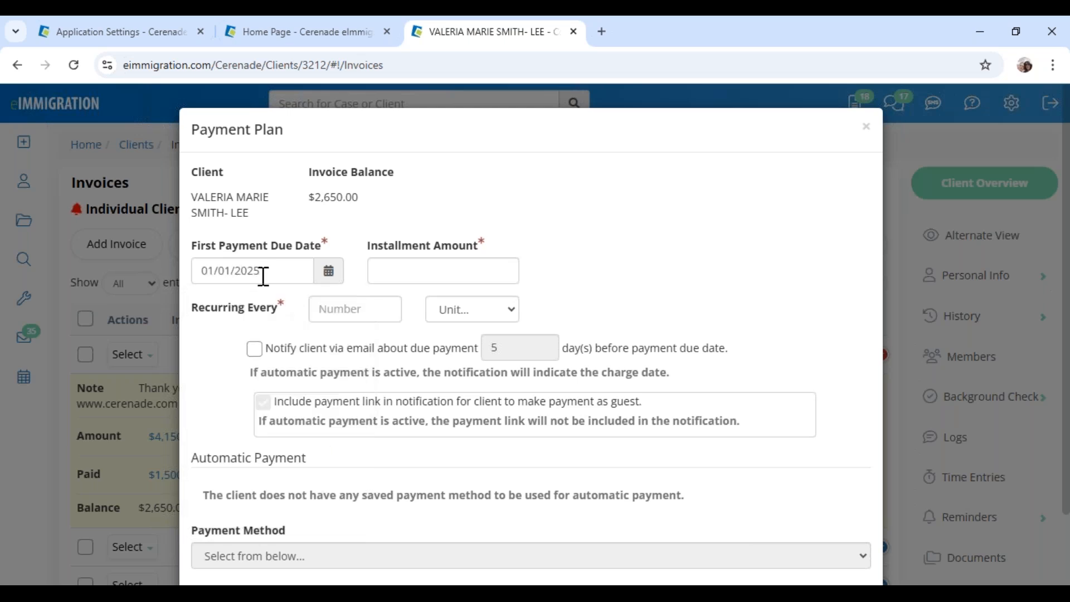
pyautogui.click(405, 272)
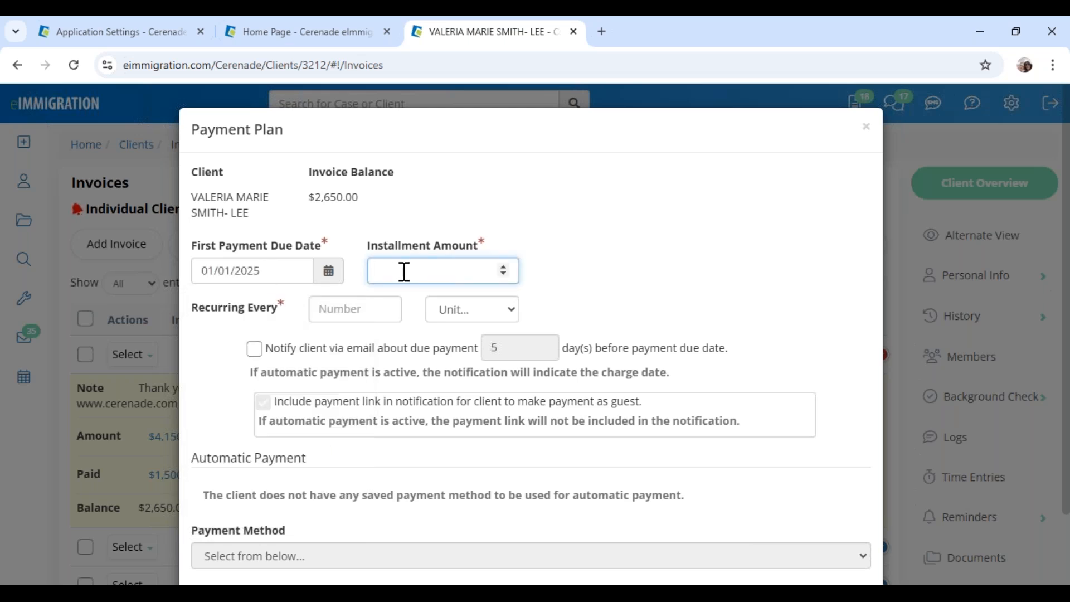
pyautogui.write('500')
pyautogui.click(355, 307)
pyautogui.write('1')
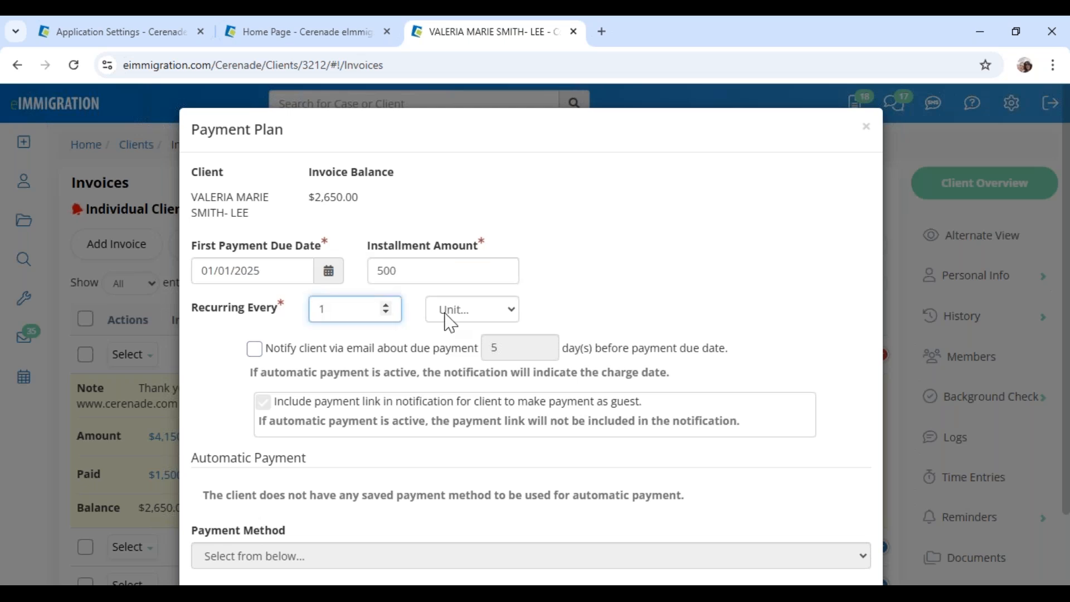
pyautogui.click(448, 312)
pyautogui.click(474, 398)
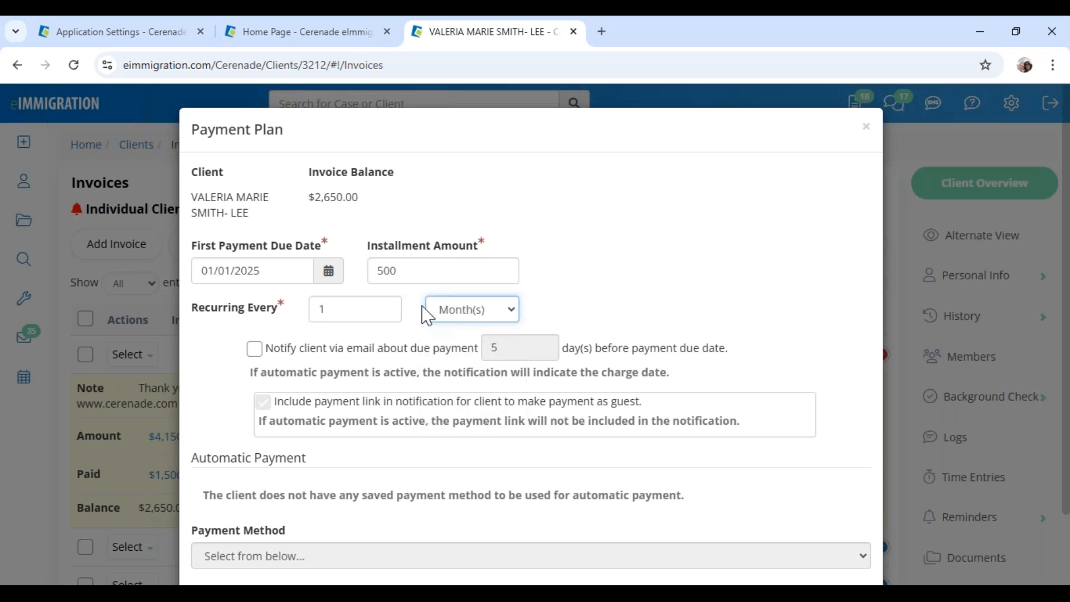
pyautogui.hotkey('shift', 'Tab')
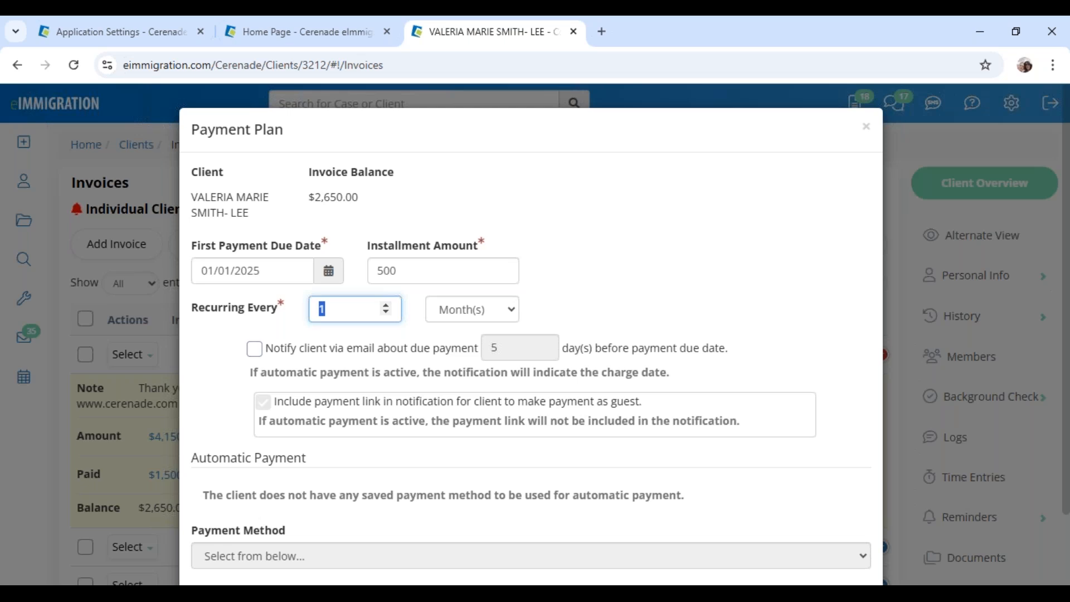
pyautogui.click(561, 312)
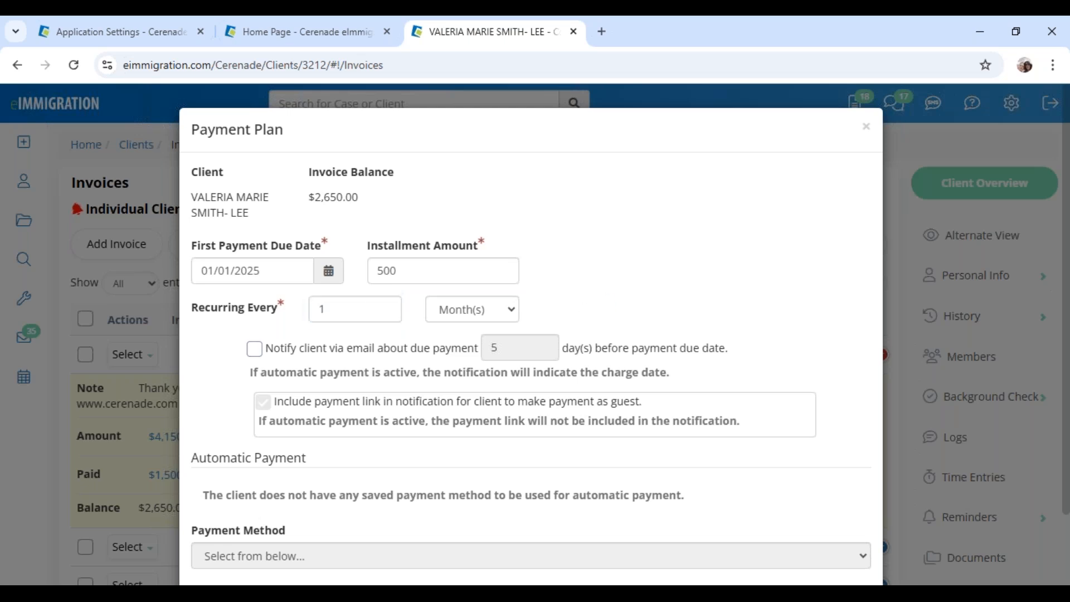
# Turn on client email reminders 7 days before each due date, keeping the guest payment link included
pyautogui.click(291, 352)
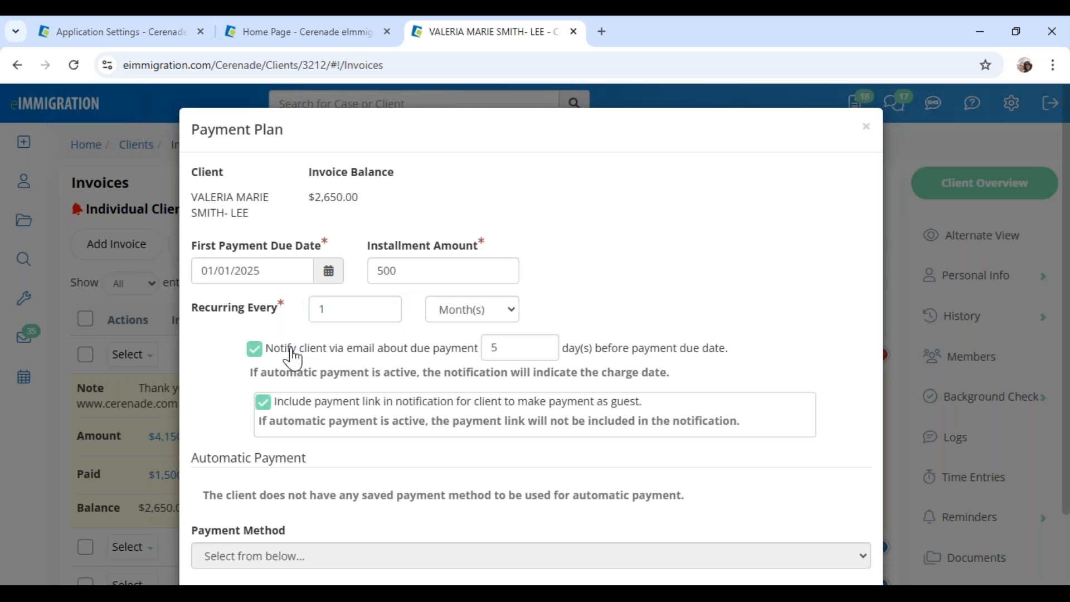
pyautogui.doubleClick(508, 355)
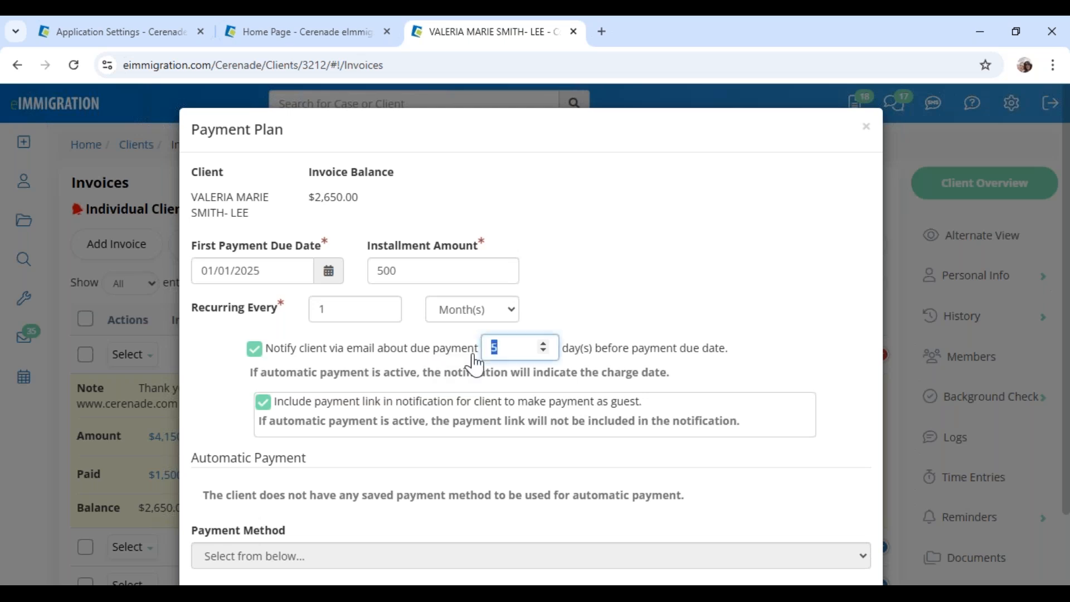
pyautogui.write('7')
pyautogui.moveTo(647, 347); pyautogui.dragTo(783, 347)
pyautogui.click(697, 304)
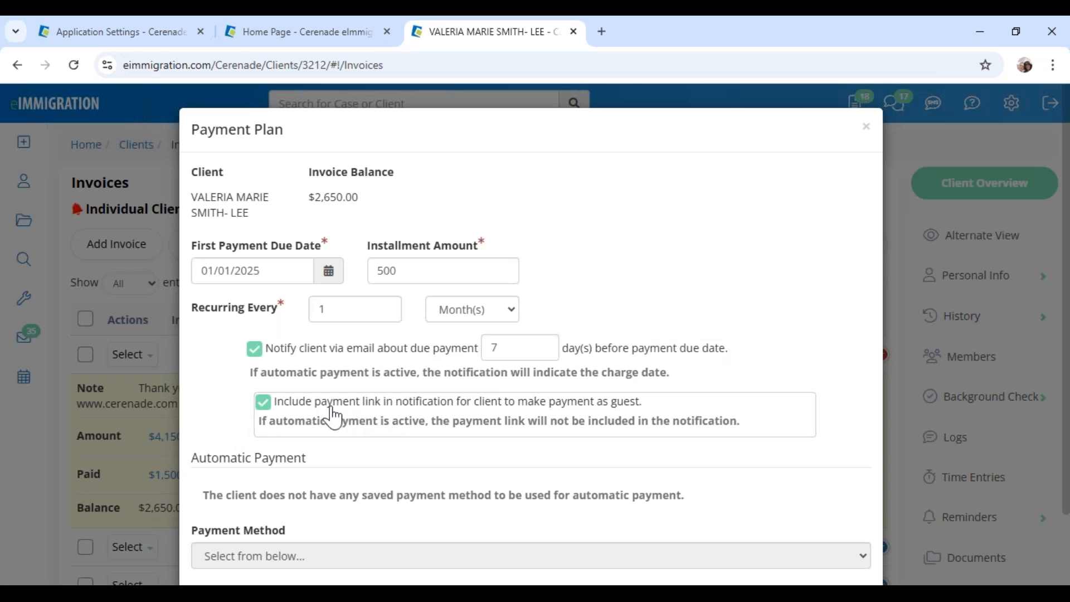
pyautogui.moveTo(328, 403); pyautogui.dragTo(656, 416)
pyautogui.click(656, 415)
pyautogui.scroll(-2, 433, 446)
pyautogui.moveTo(193, 379); pyautogui.dragTo(341, 389)
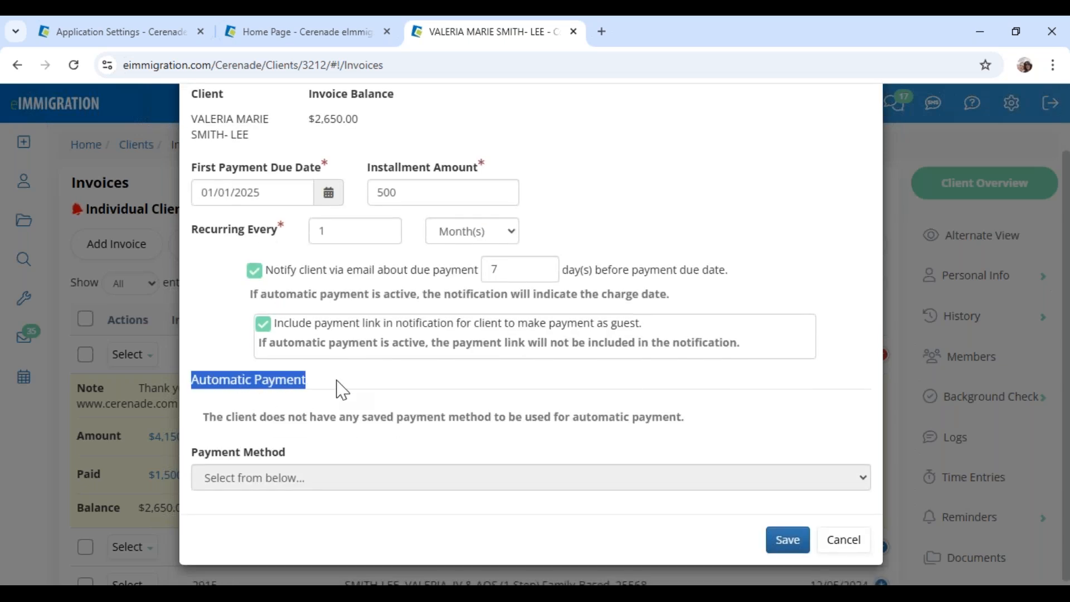
pyautogui.click(342, 390)
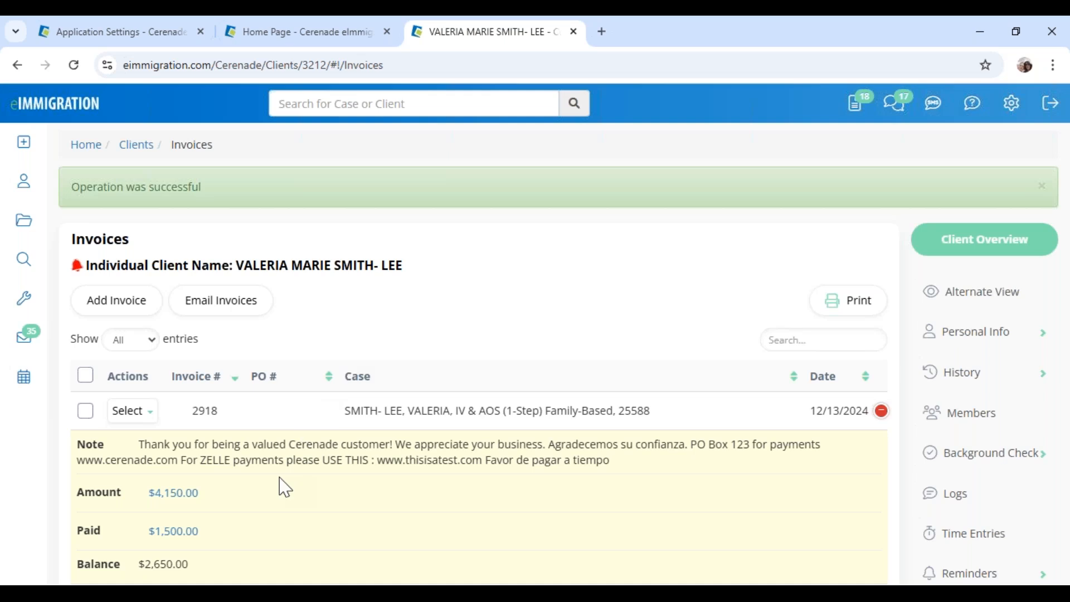
pyautogui.scroll(-4, 300, 527)
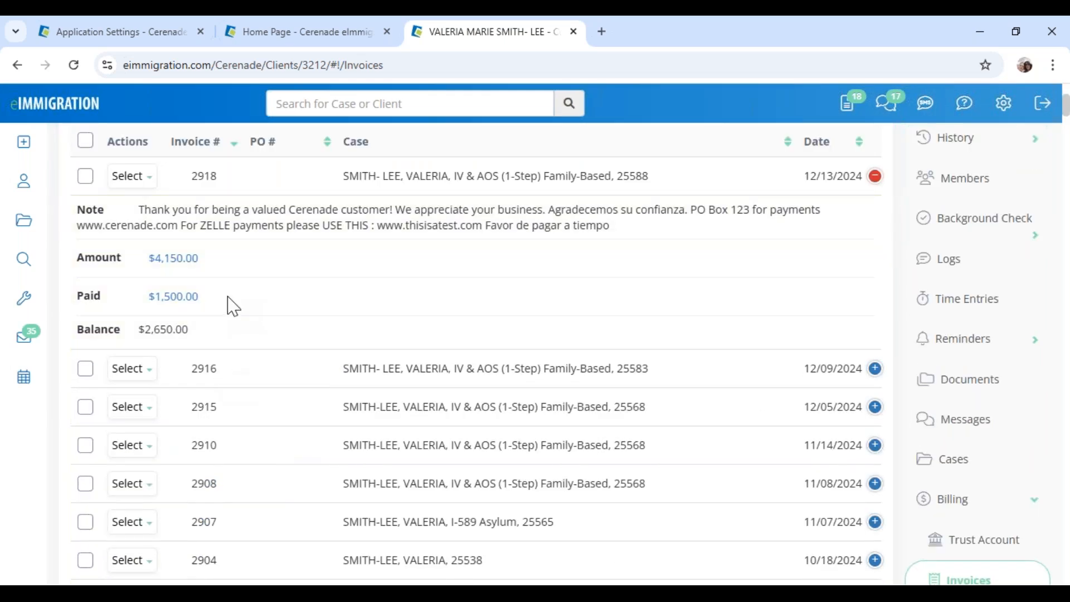
pyautogui.click(134, 177)
pyautogui.click(157, 212)
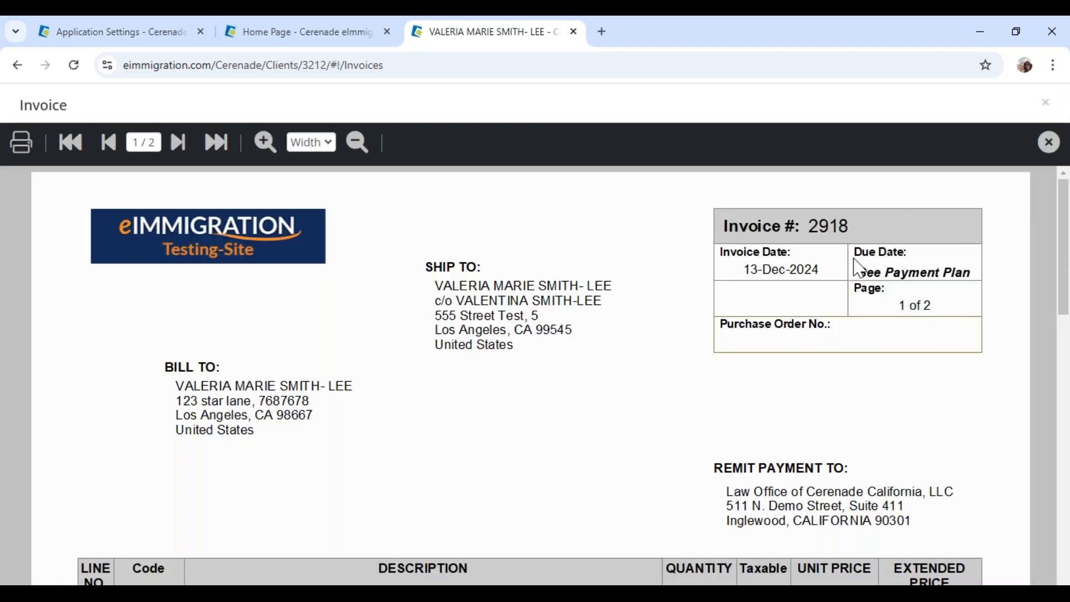
pyautogui.scroll(-5, 313, 390)
pyautogui.scroll(-10, 316, 392)
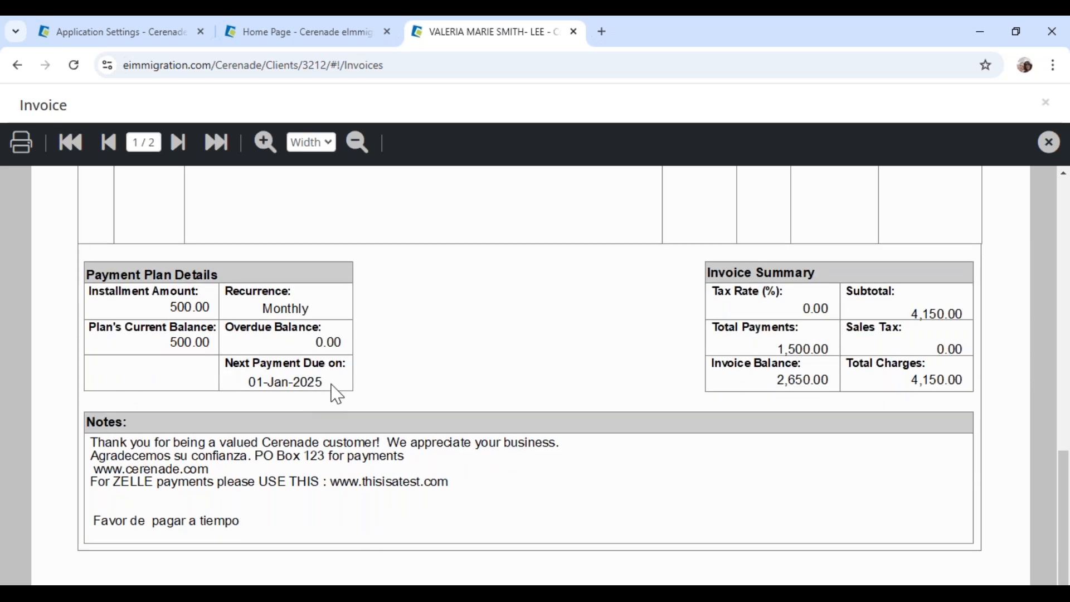
pyautogui.click(1048, 143)
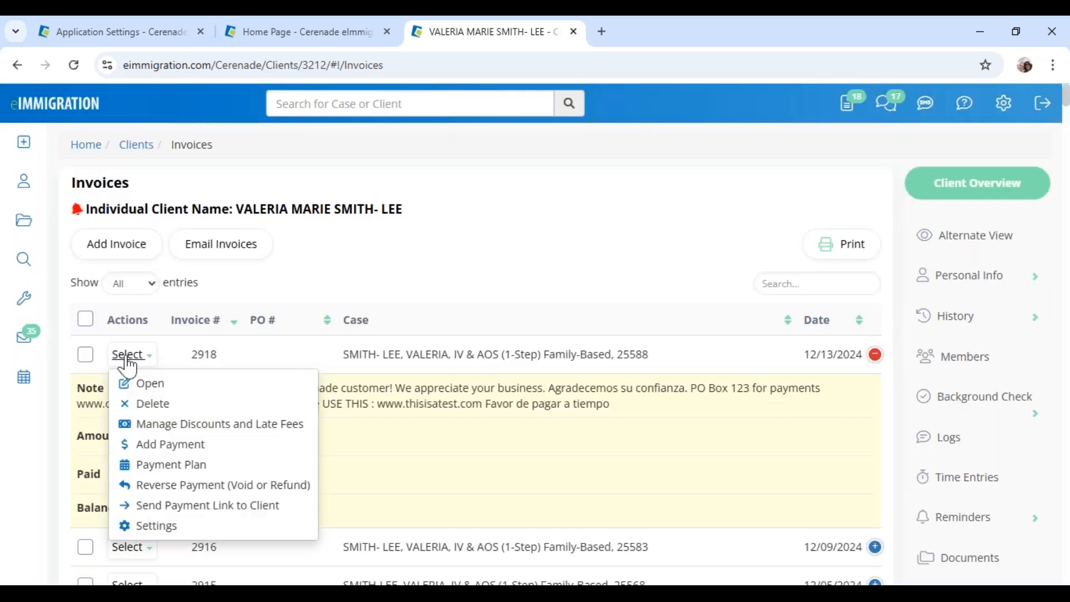
# Start a new payment on invoice 2918 and set its type to Check
pyautogui.click(132, 354)
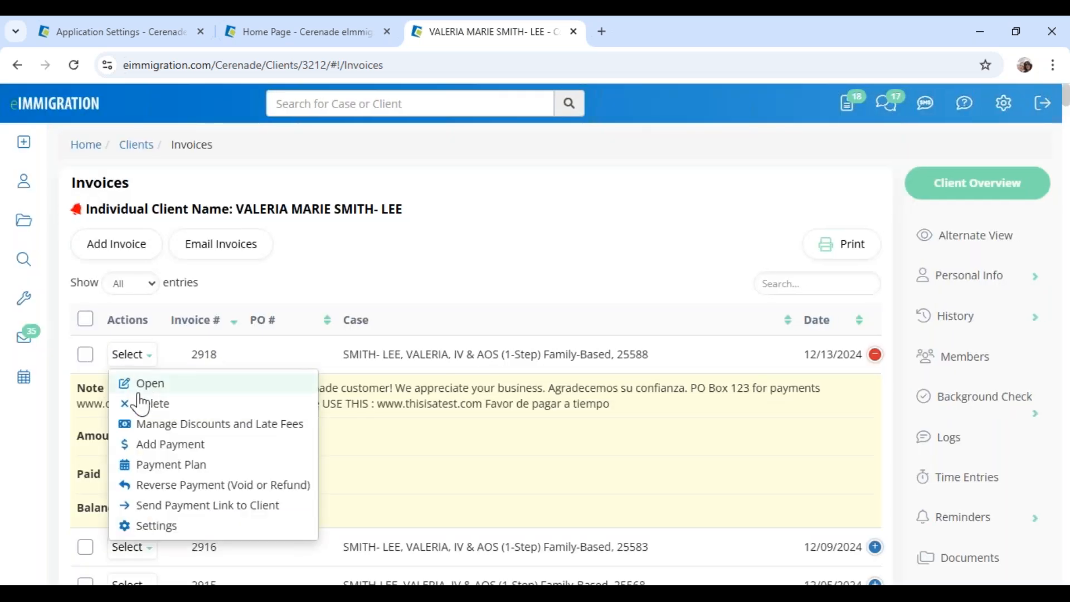
pyautogui.click(162, 446)
pyautogui.click(282, 256)
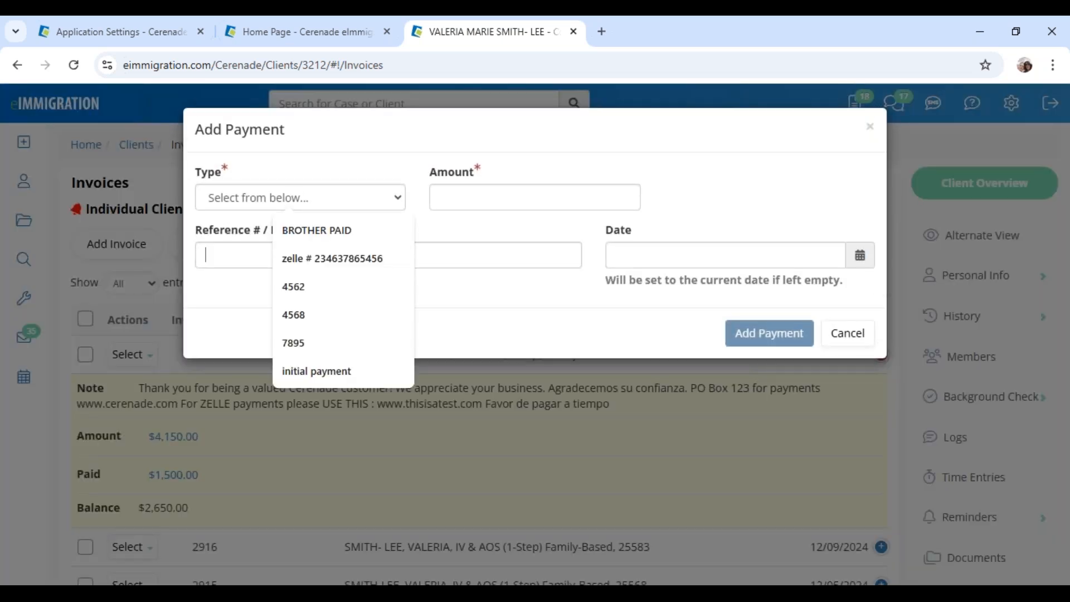
pyautogui.click(259, 206)
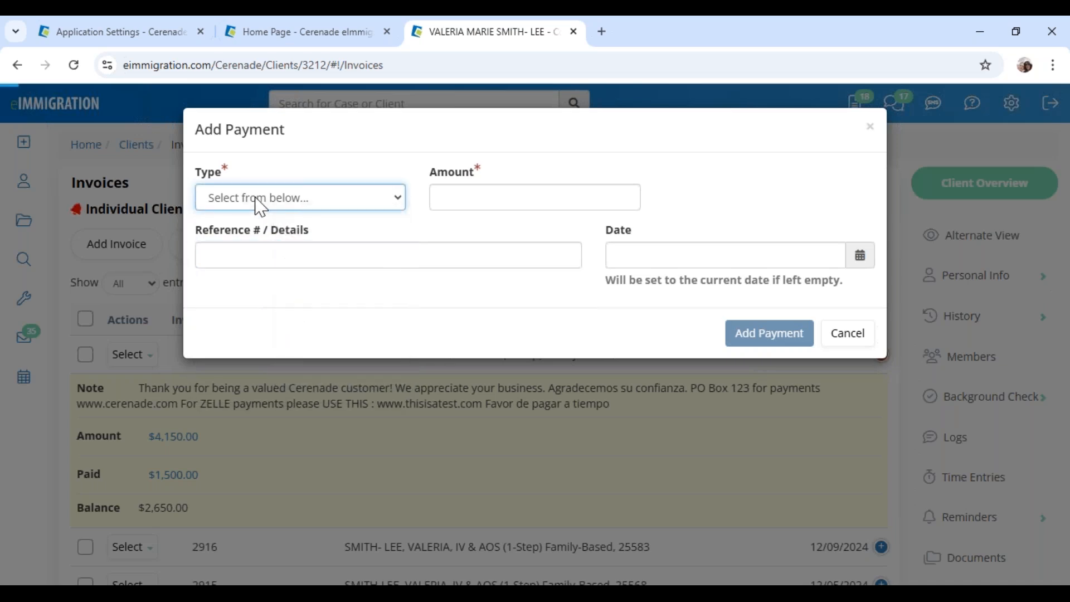
pyautogui.click(260, 206)
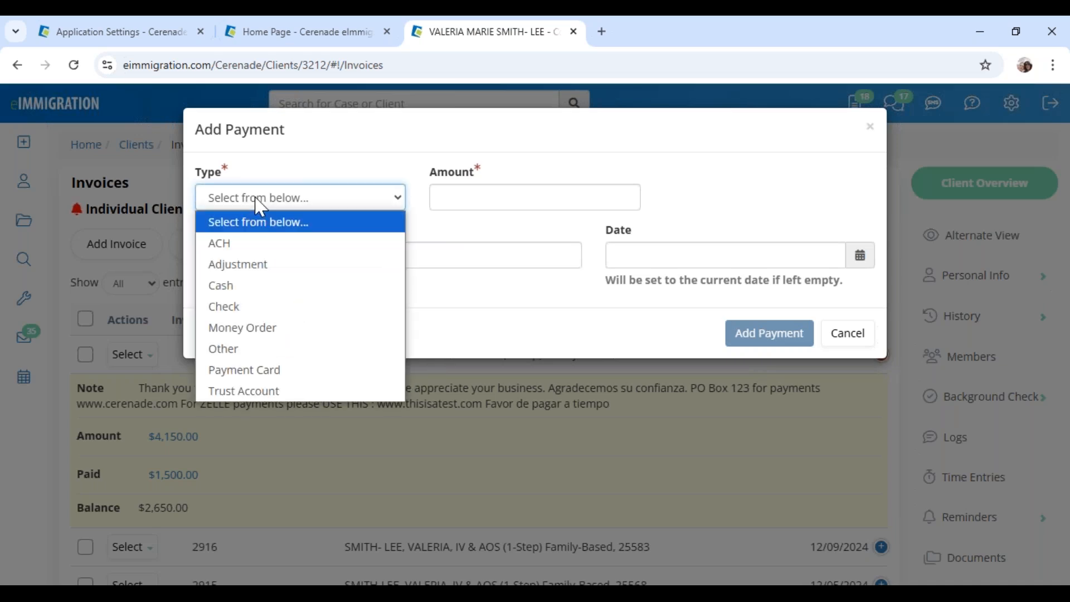
pyautogui.click(249, 306)
# Enter amount 150, reference 9585 and date 12/13/2024, then submit the payment
pyautogui.click(470, 202)
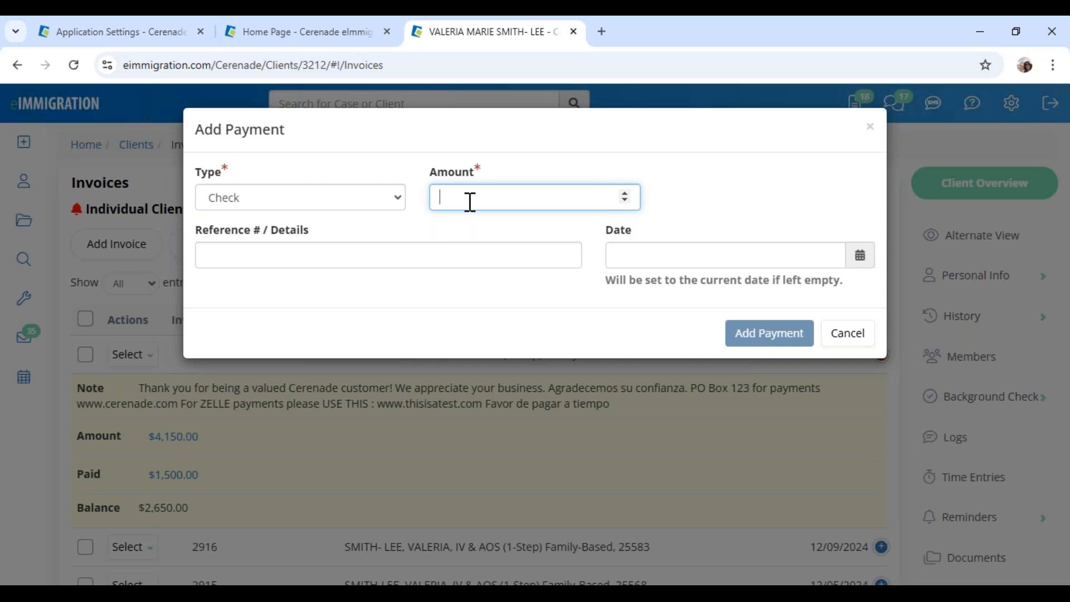
pyautogui.write('150')
pyautogui.click(453, 254)
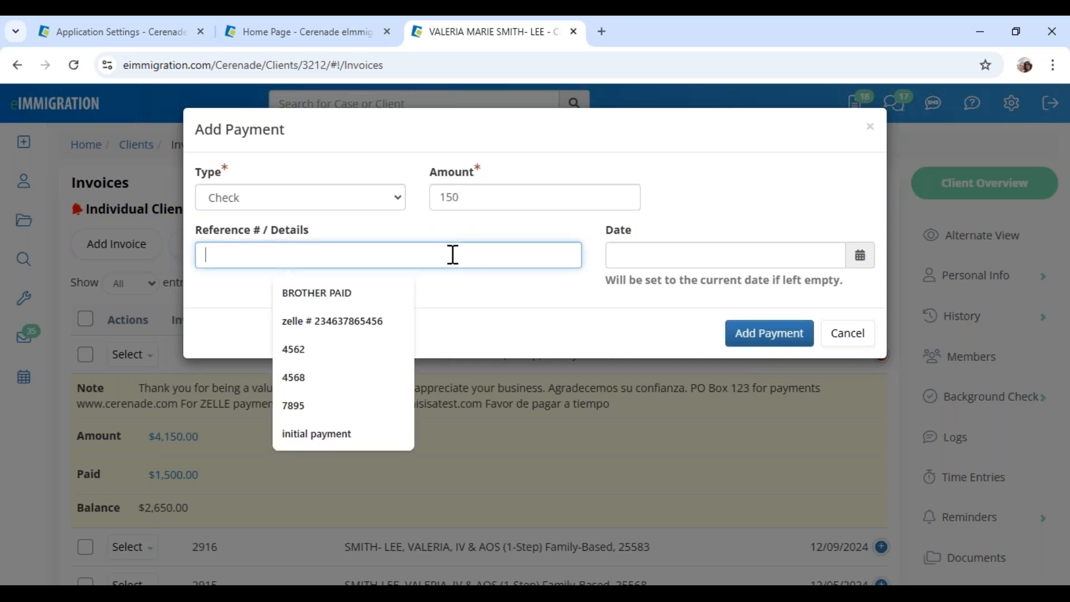
pyautogui.write('9585')
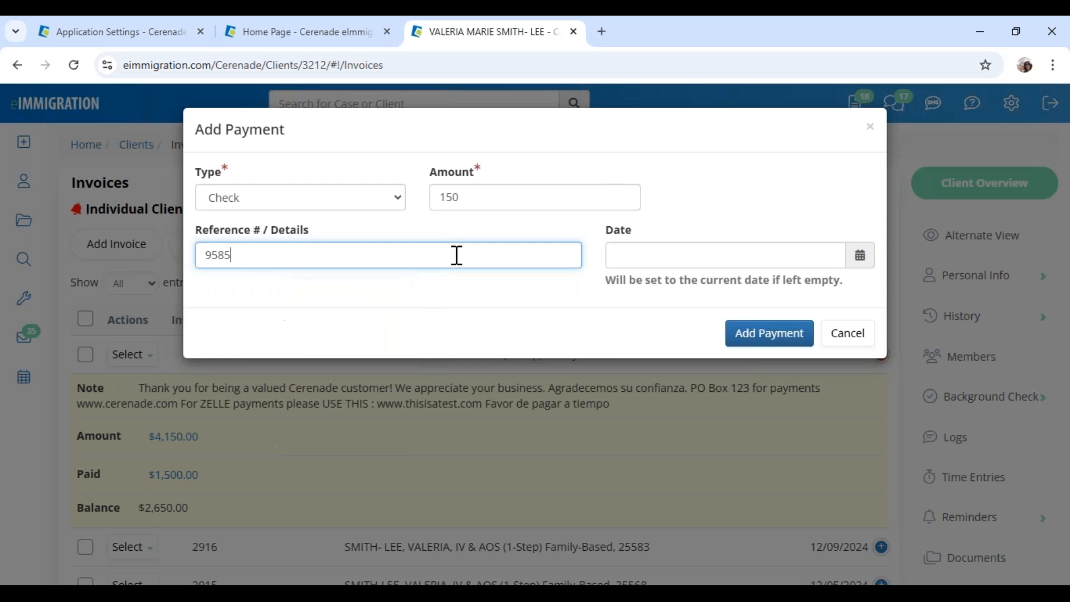
pyautogui.click(676, 260)
pyautogui.click(741, 379)
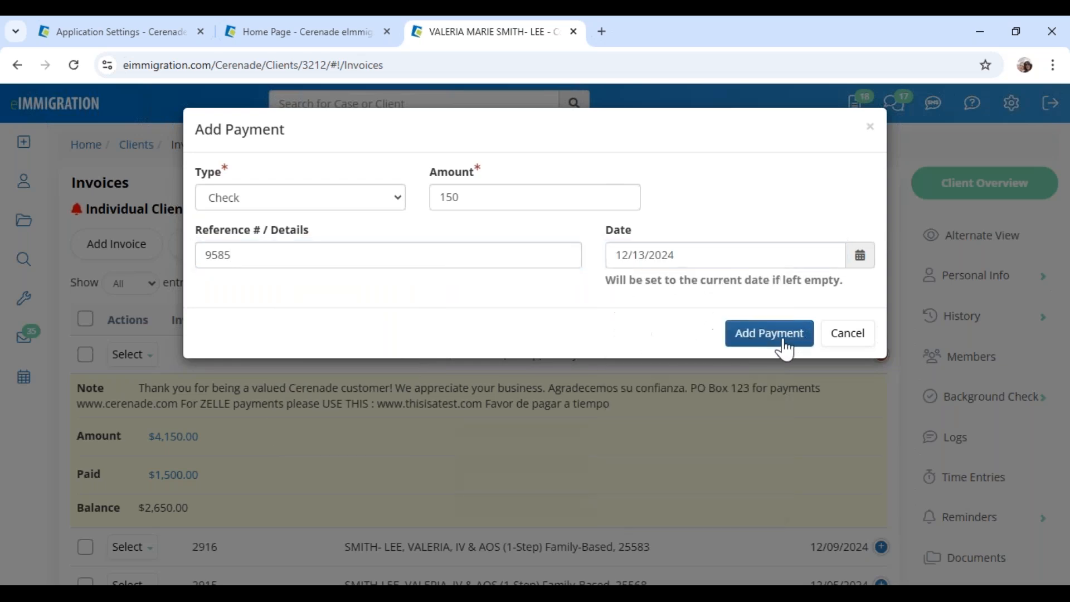
pyautogui.click(769, 334)
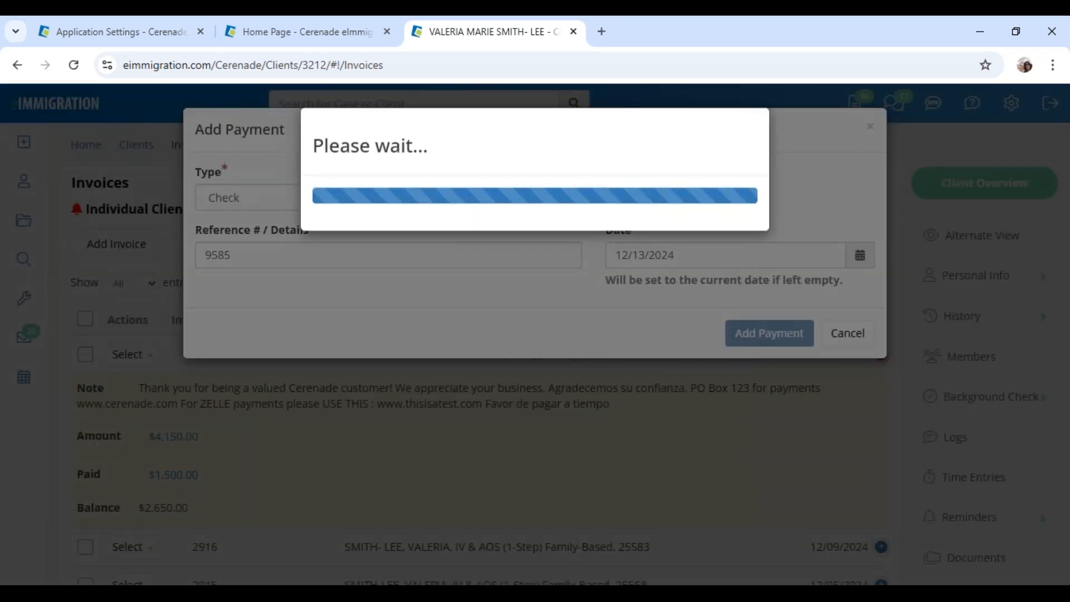
pyautogui.scroll(-1, 243, 486)
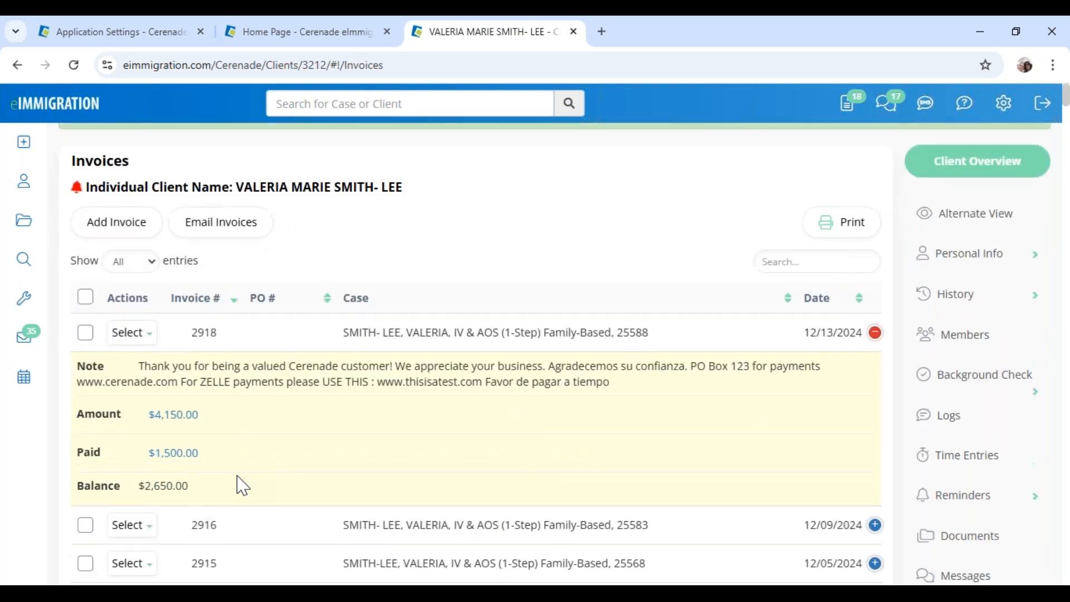
pyautogui.click(142, 334)
pyautogui.click(156, 365)
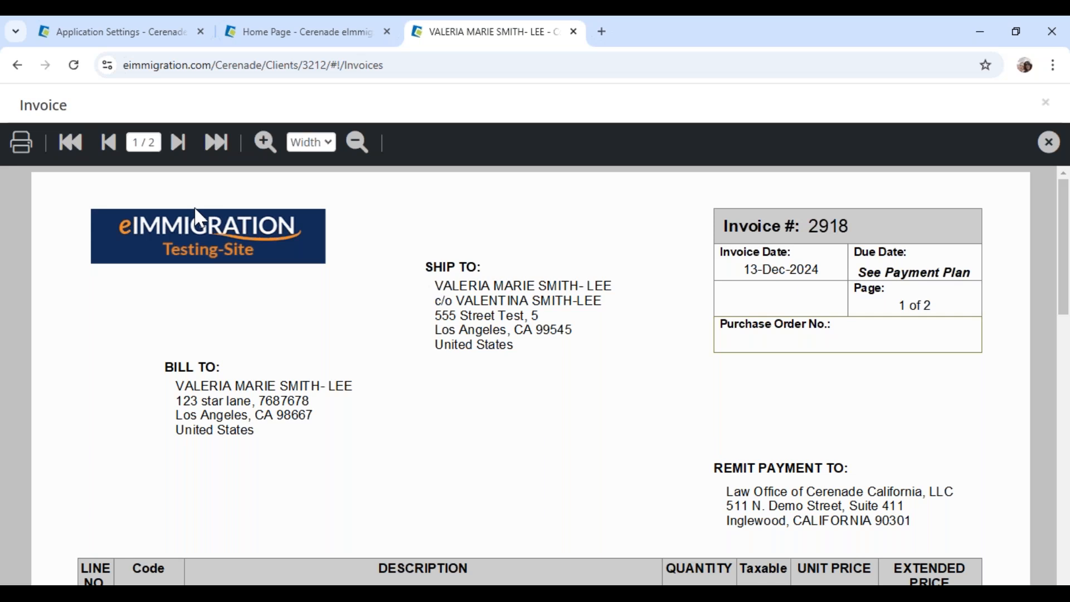
pyautogui.scroll(-8, 184, 318)
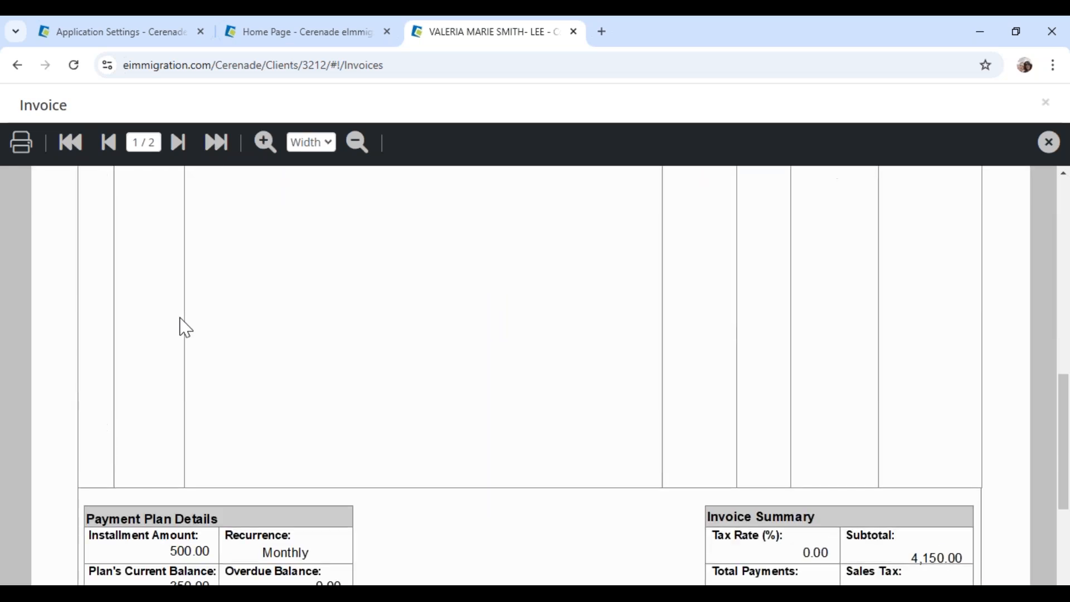
pyautogui.scroll(-5, 185, 328)
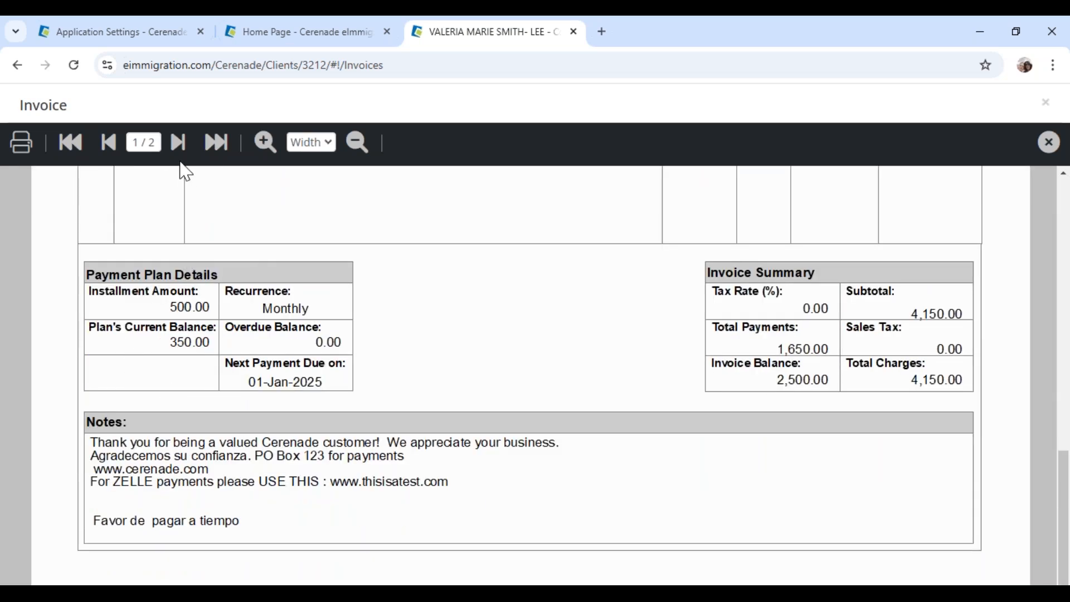
pyautogui.click(178, 145)
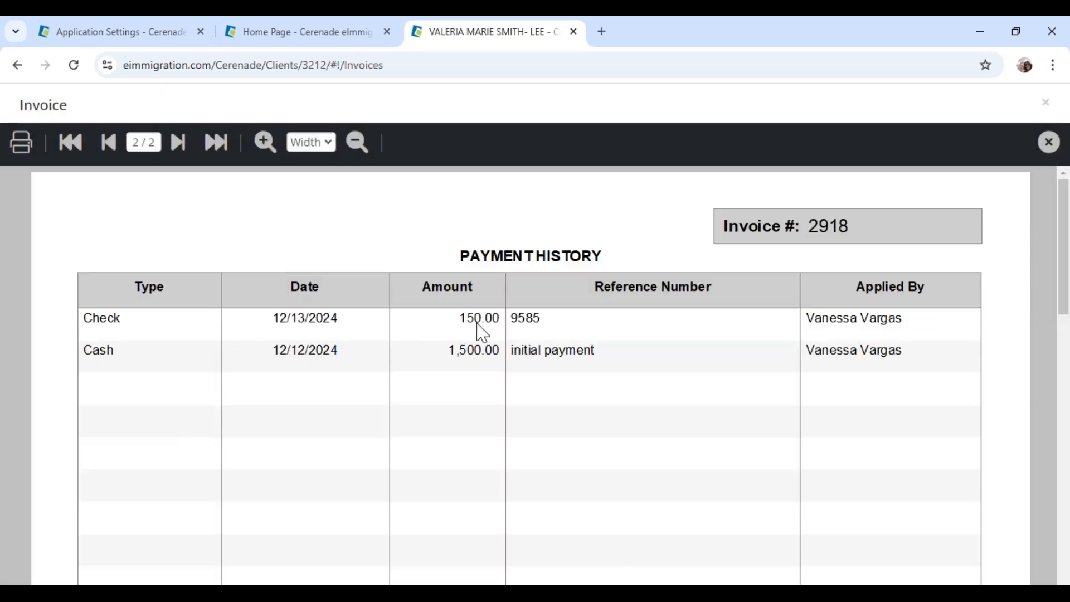
pyautogui.scroll(-8, 394, 389)
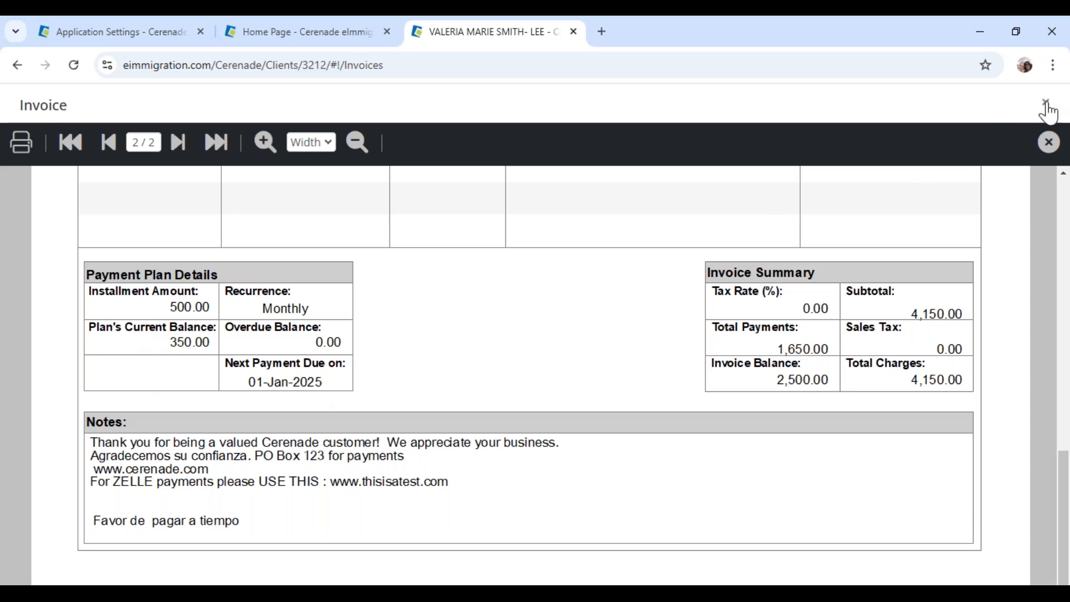
pyautogui.click(1045, 102)
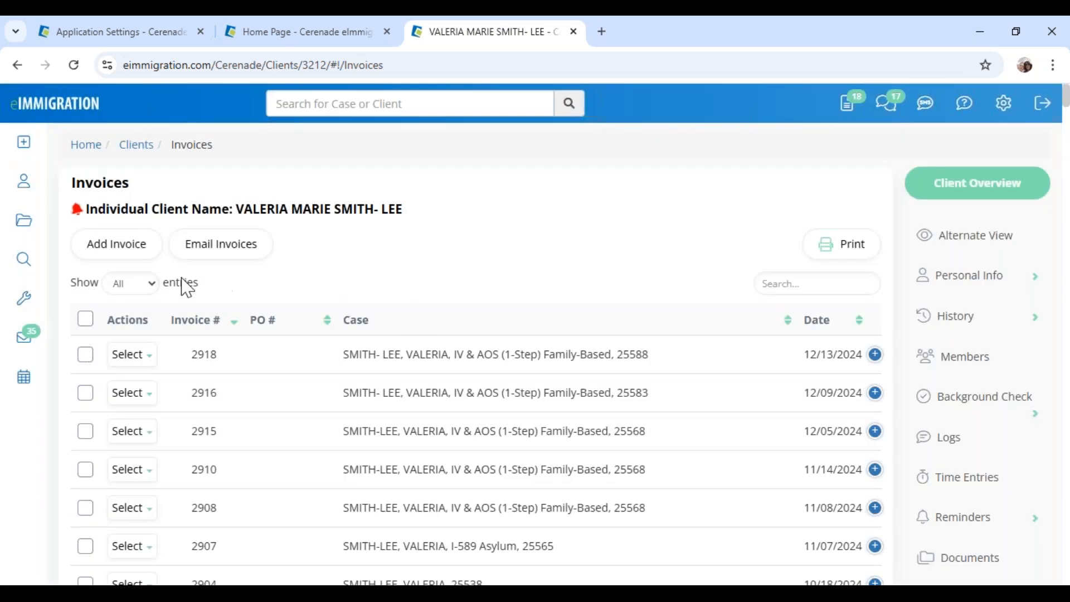
# Expand invoice 2918 and open its payment transactions, selecting all rows ($150 check, $1,500 cash)
pyautogui.moveTo(10, 283)
pyautogui.click(876, 355)
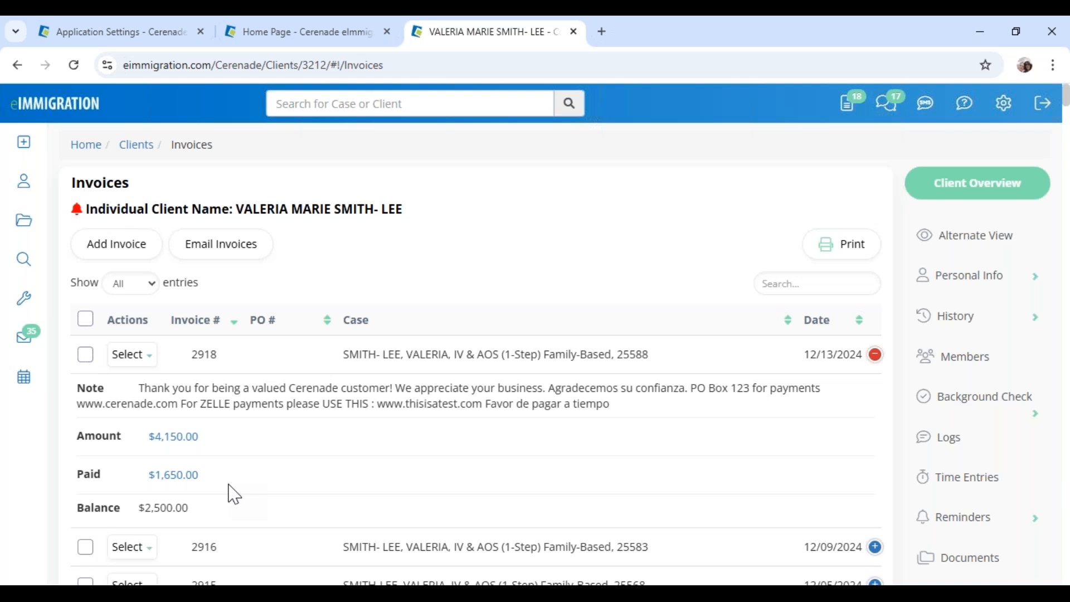
pyautogui.click(182, 481)
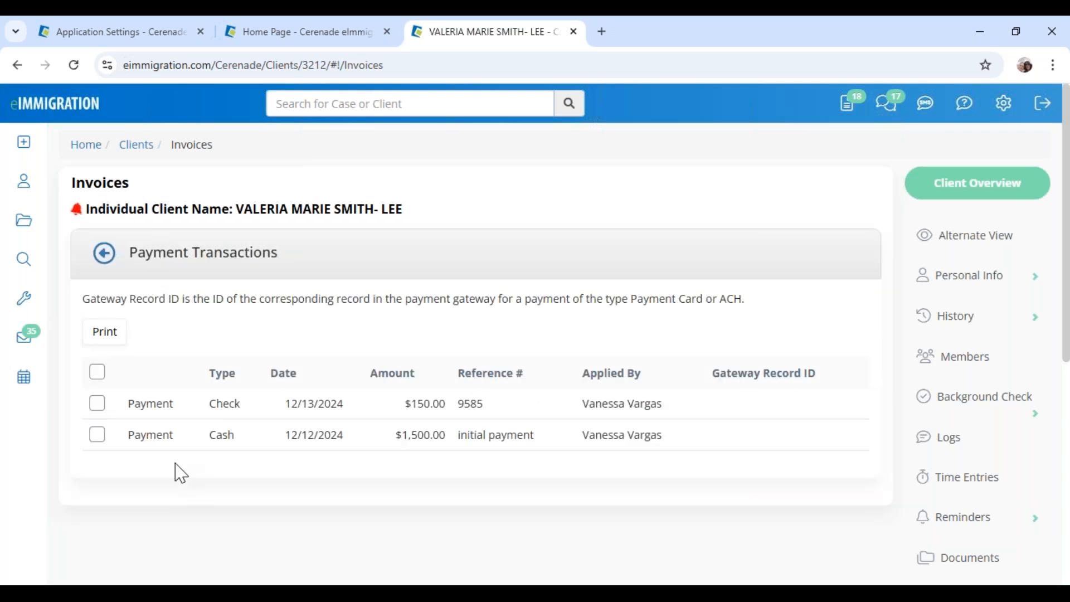
pyautogui.click(97, 372)
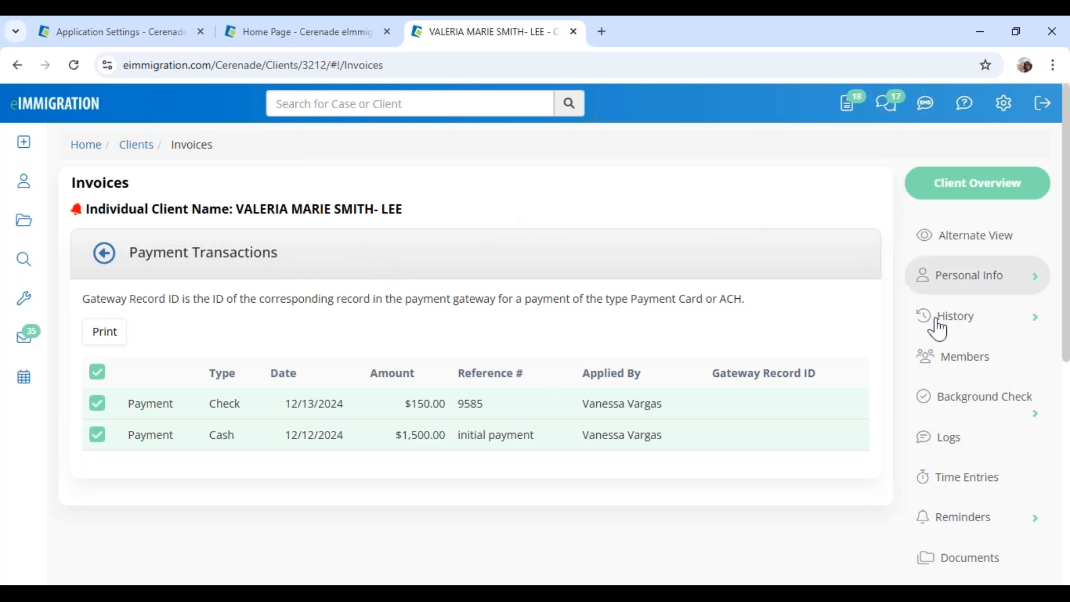
# Open the client's Payment Methods page from the sidebar
pyautogui.scroll(-4, 966, 422)
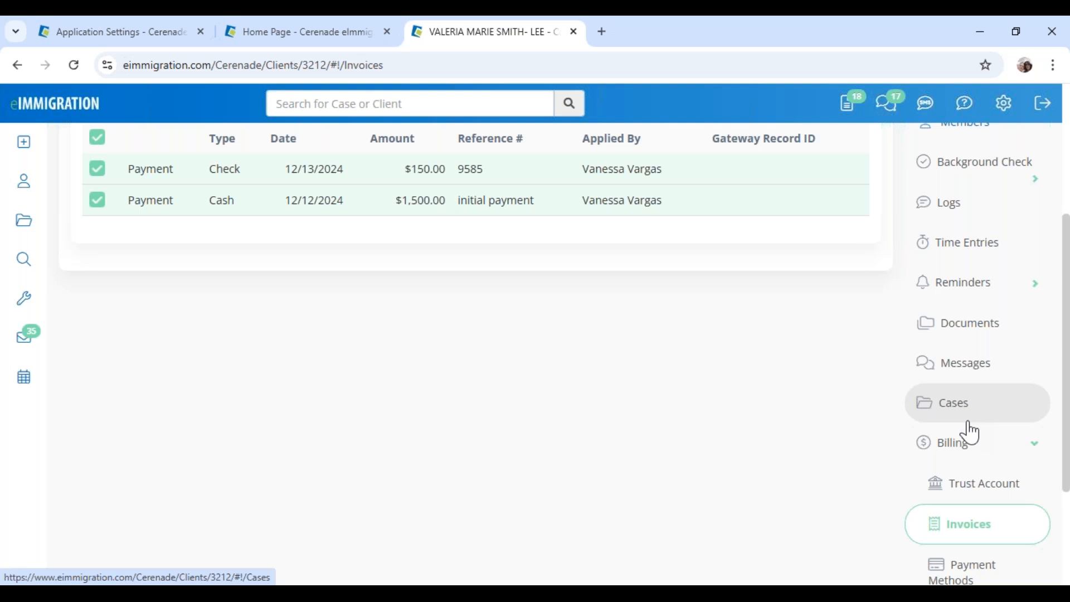
pyautogui.scroll(-3, 970, 432)
pyautogui.click(974, 433)
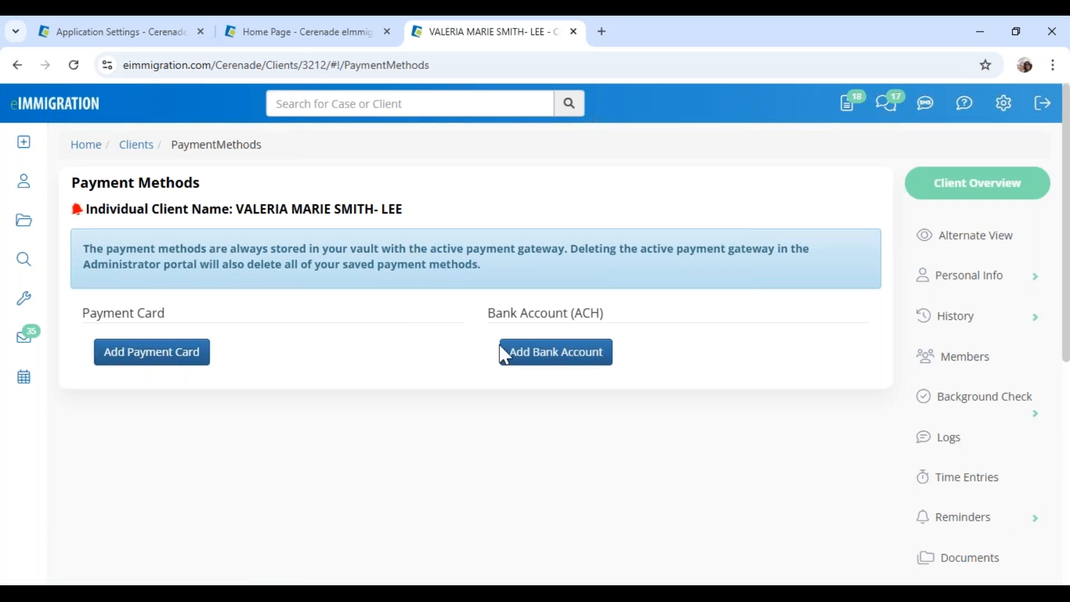
# Begin adding a bank account on the Payment Methods page, then cancel it
pyautogui.click(586, 362)
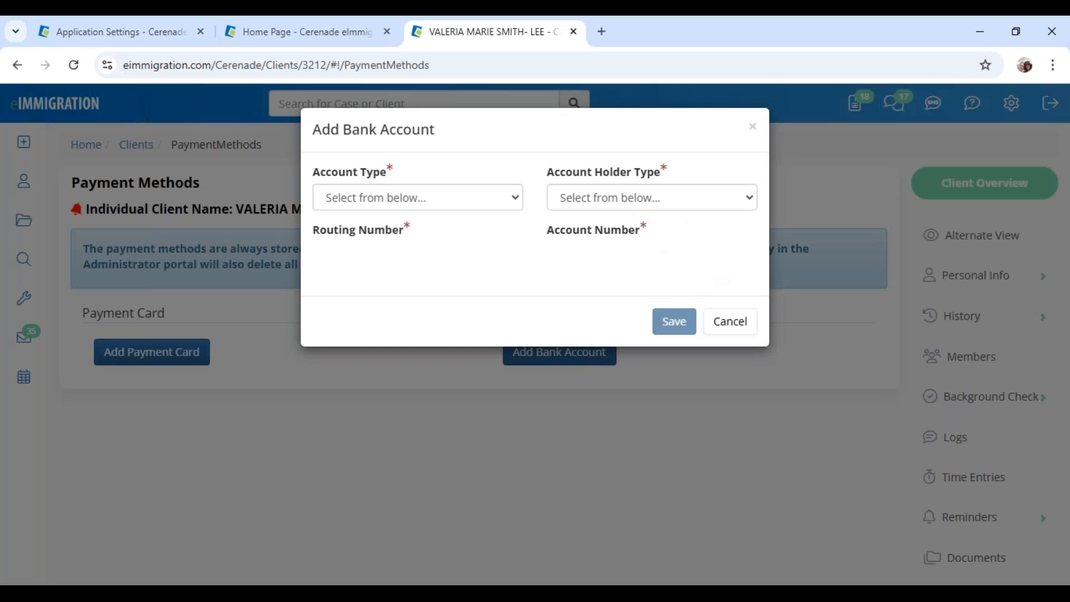
pyautogui.click(731, 322)
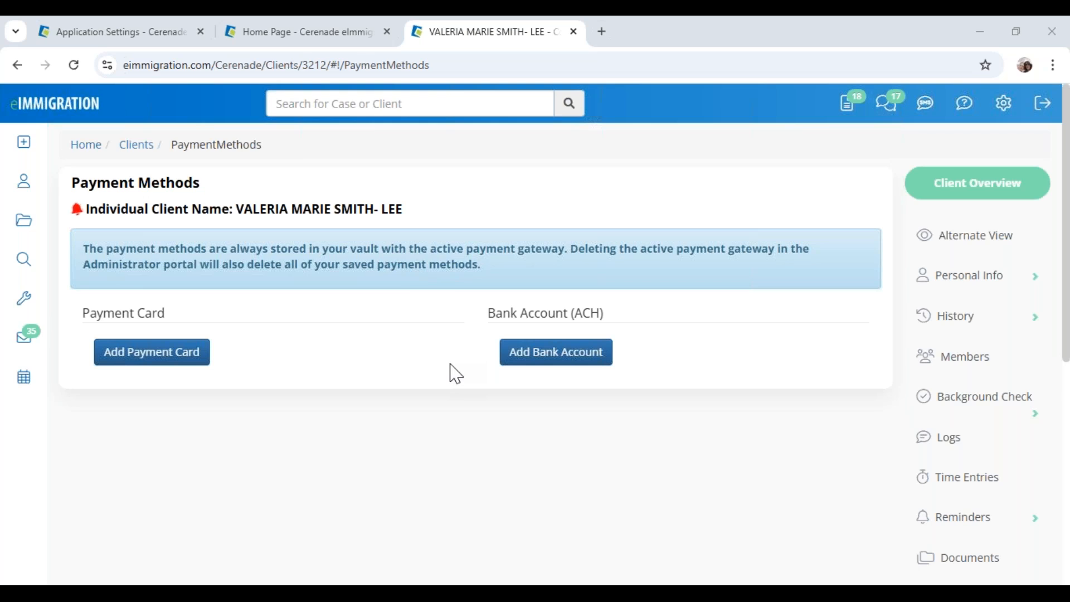
pyautogui.scroll(-5, 1028, 521)
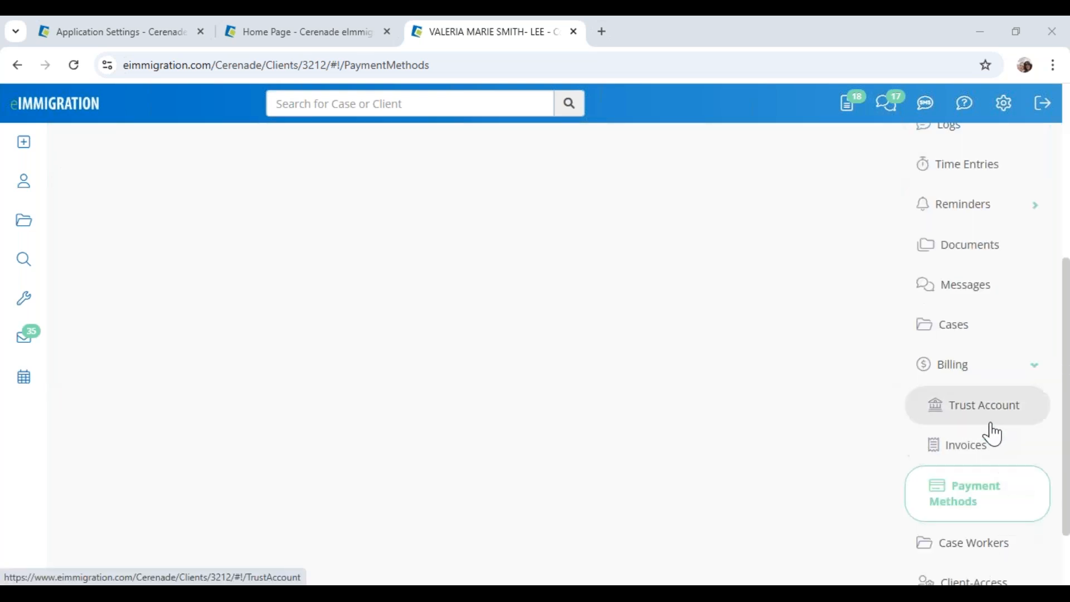
# Start a new payment on invoice 2918 from the client's invoices and set its type to Other
pyautogui.click(980, 450)
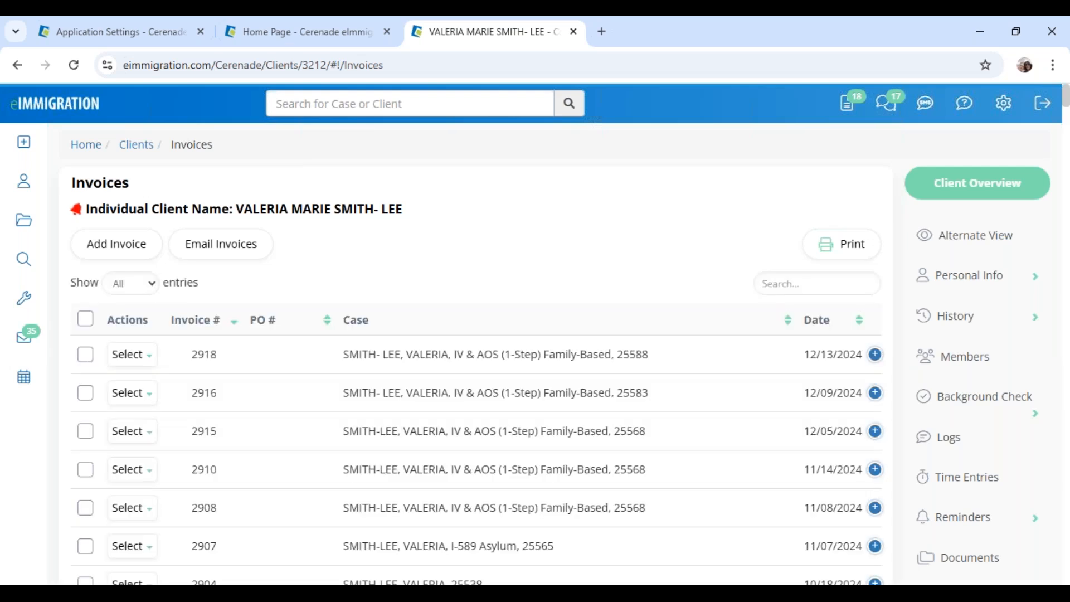
pyautogui.click(875, 354)
pyautogui.click(133, 356)
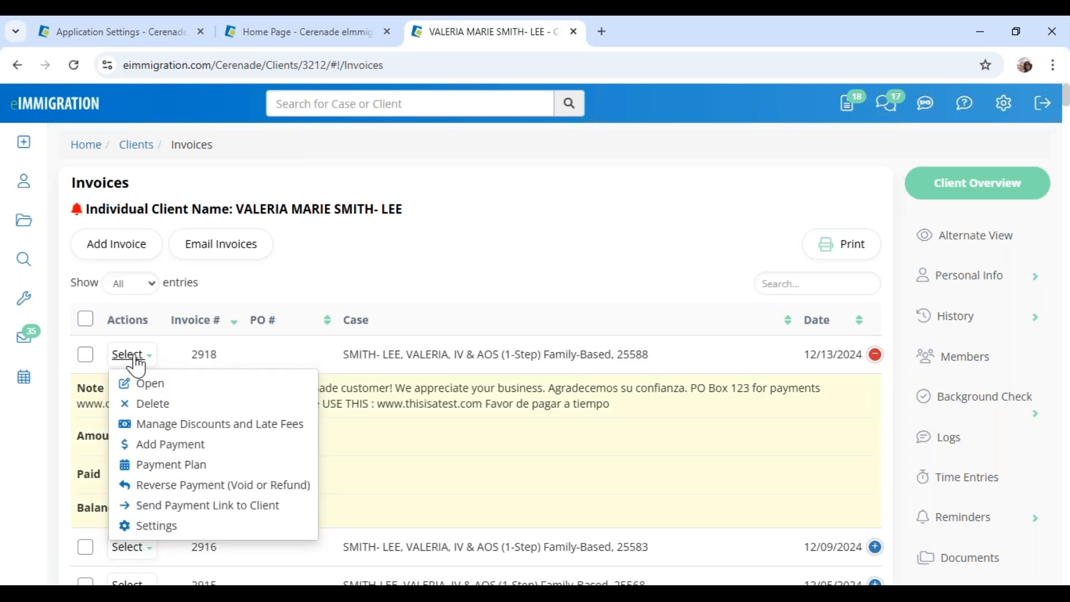
pyautogui.click(184, 444)
pyautogui.click(234, 210)
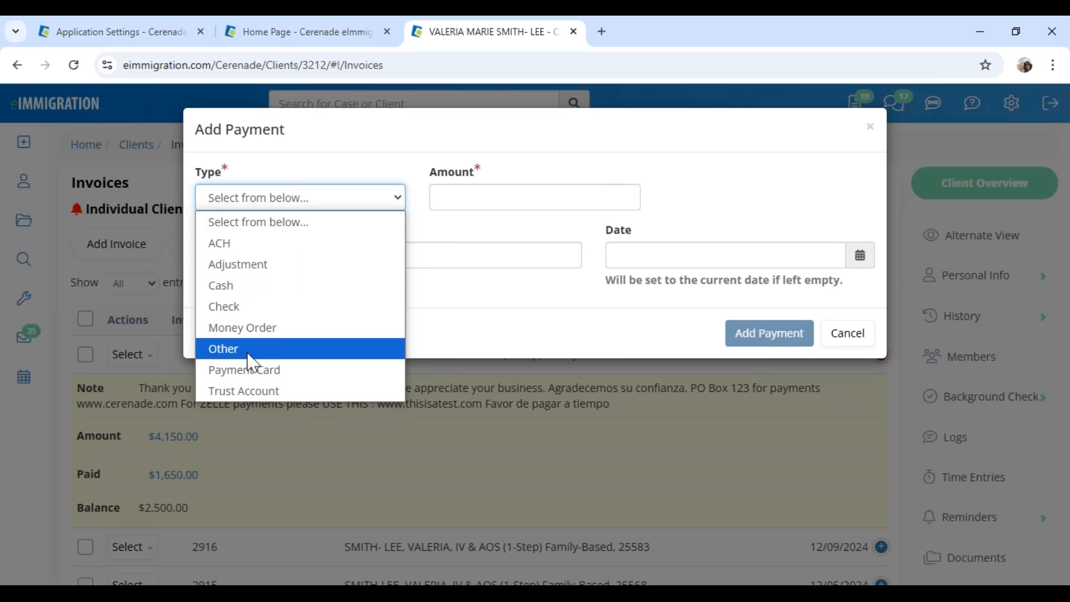
pyautogui.click(252, 350)
# Enter amount 100 with the saved Zelle reference, date it 12/13/2024, and add the payment
pyautogui.click(473, 191)
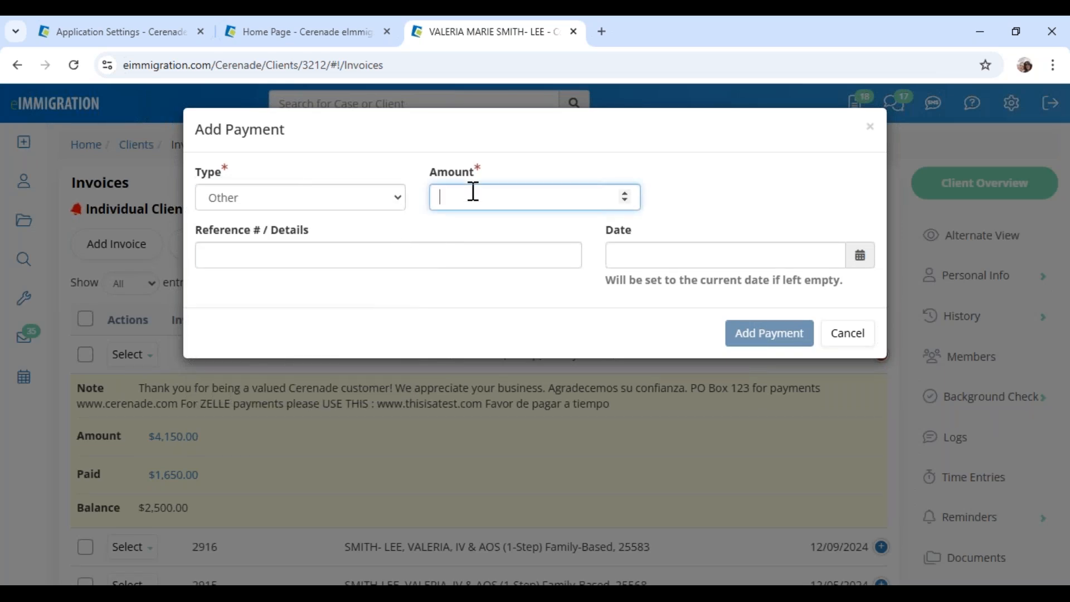
pyautogui.write('100')
pyautogui.click(363, 250)
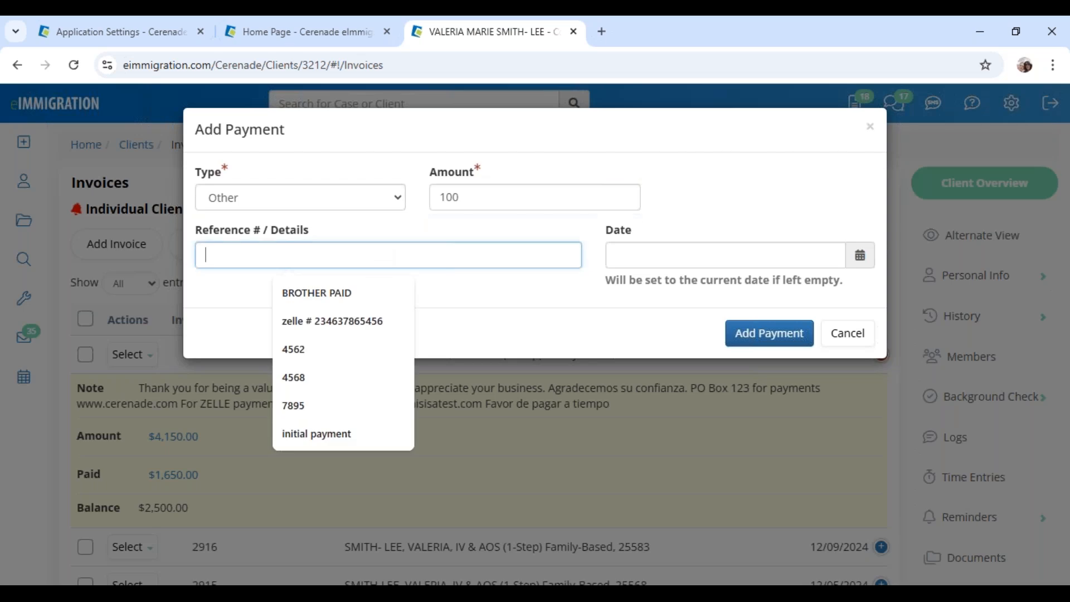
pyautogui.click(334, 322)
pyautogui.moveTo(250, 256); pyautogui.dragTo(394, 254)
pyautogui.click(396, 255)
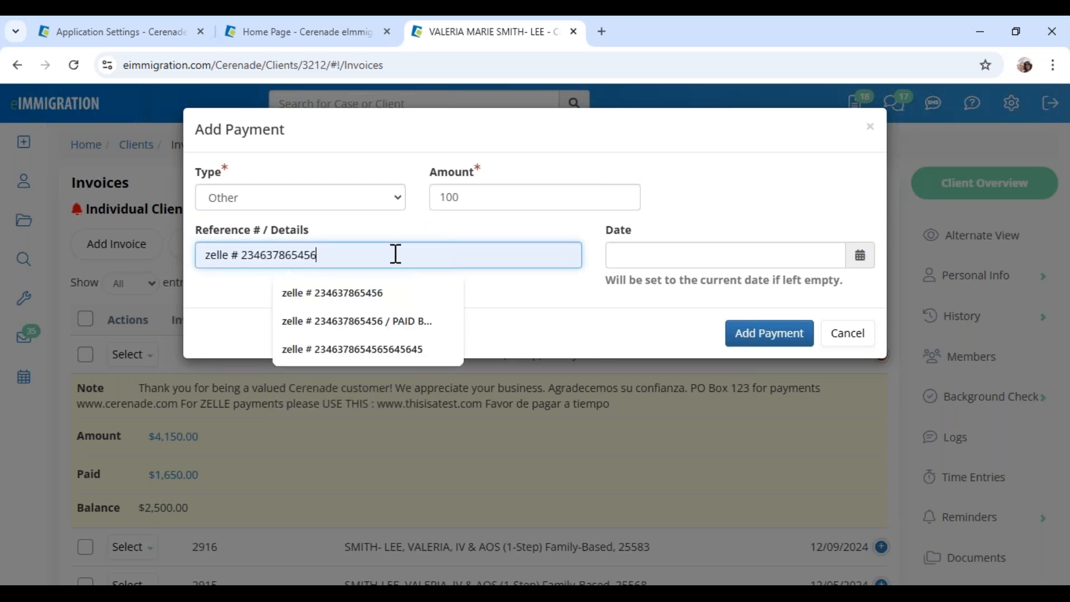
pyautogui.click(695, 256)
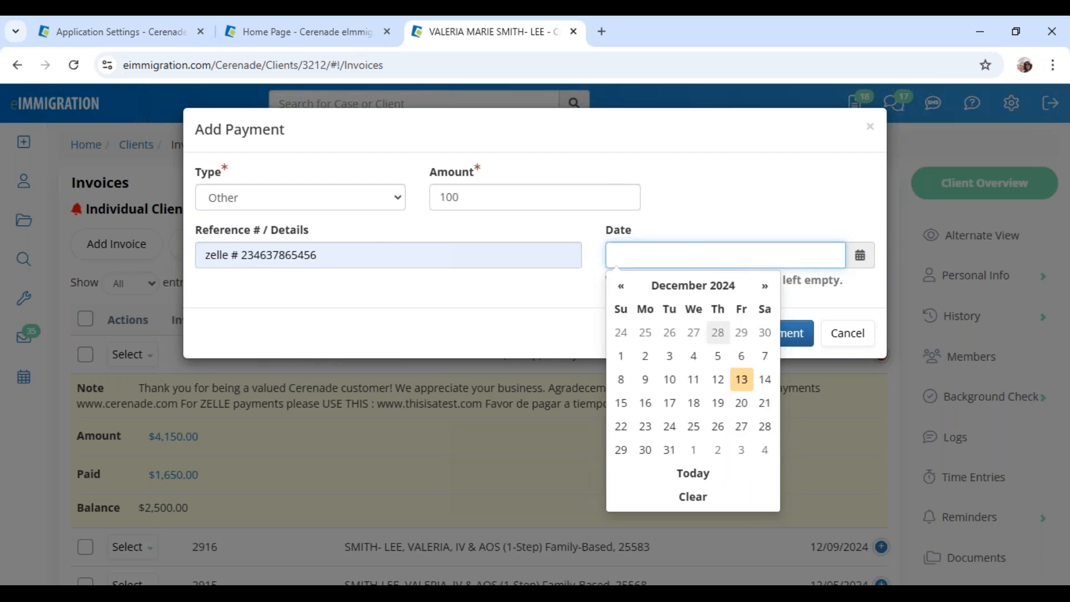
pyautogui.click(742, 379)
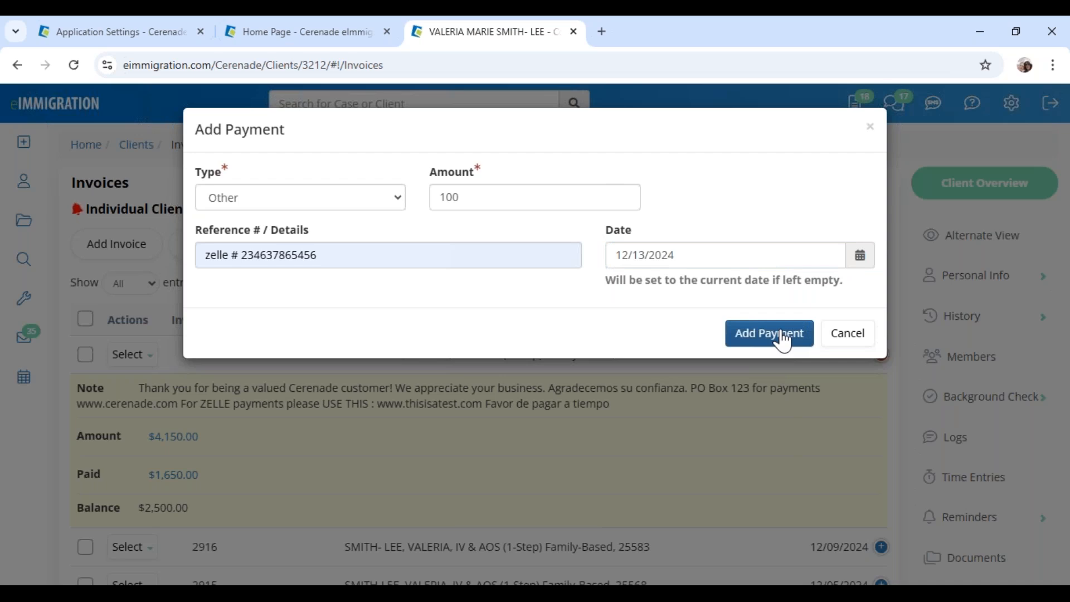
pyautogui.click(782, 336)
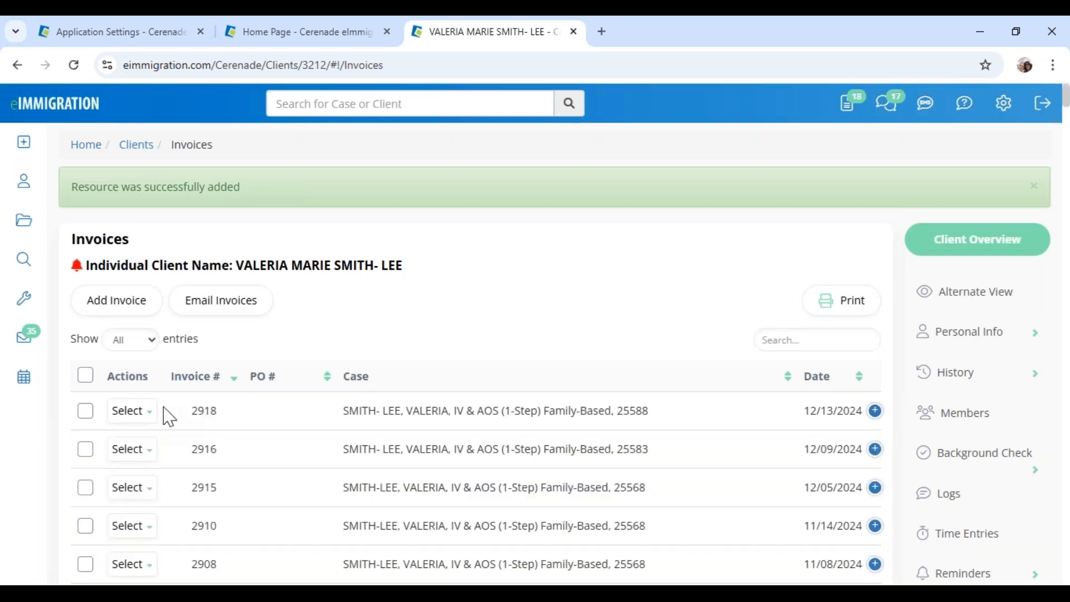
pyautogui.click(139, 415)
pyautogui.click(149, 441)
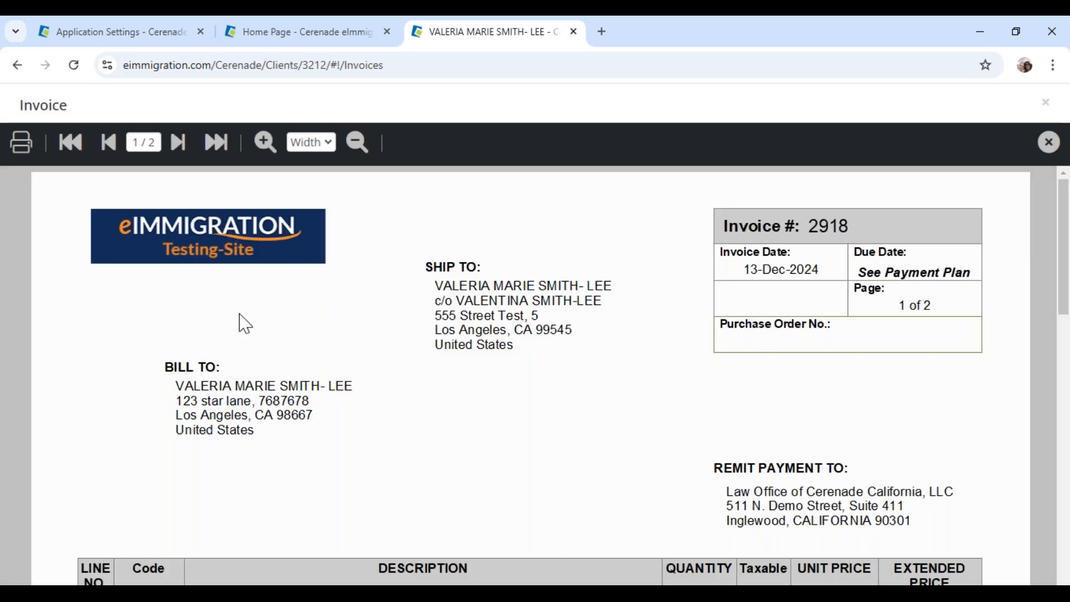
pyautogui.scroll(-5, 454, 407)
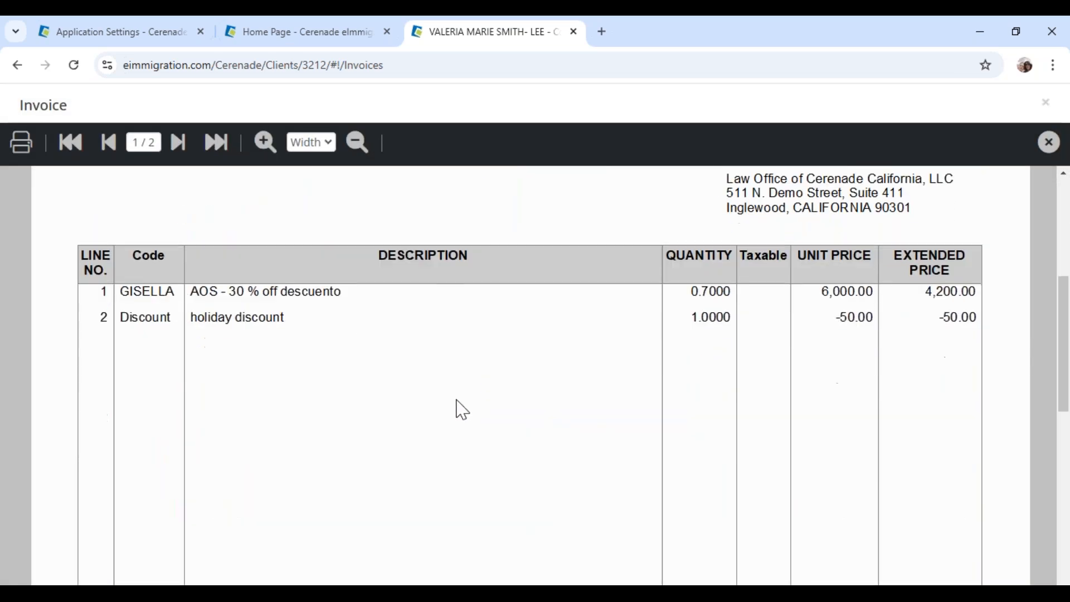
pyautogui.click(178, 142)
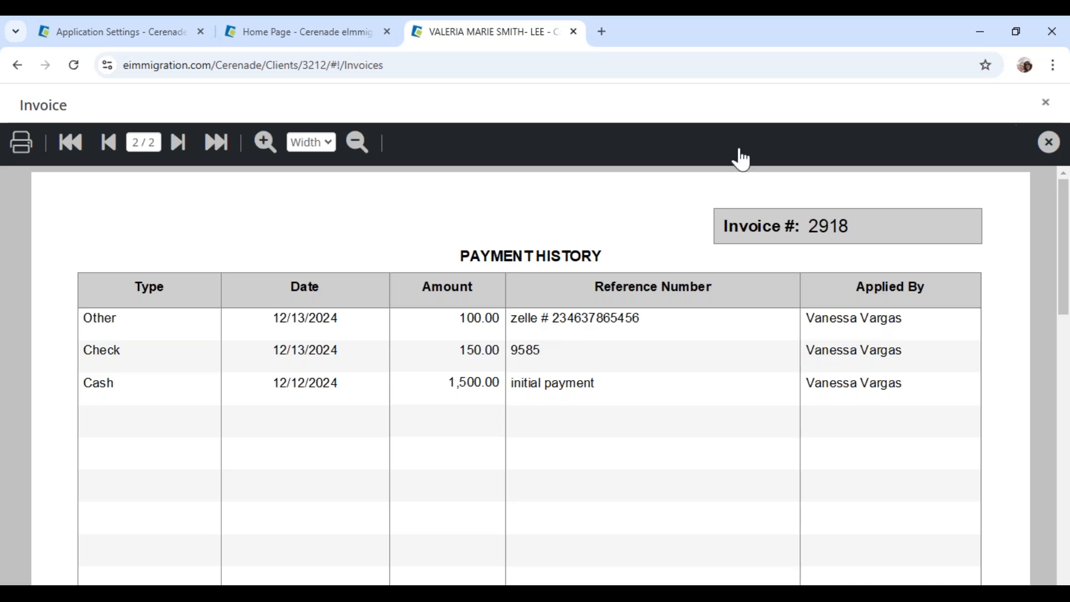
pyautogui.click(1046, 103)
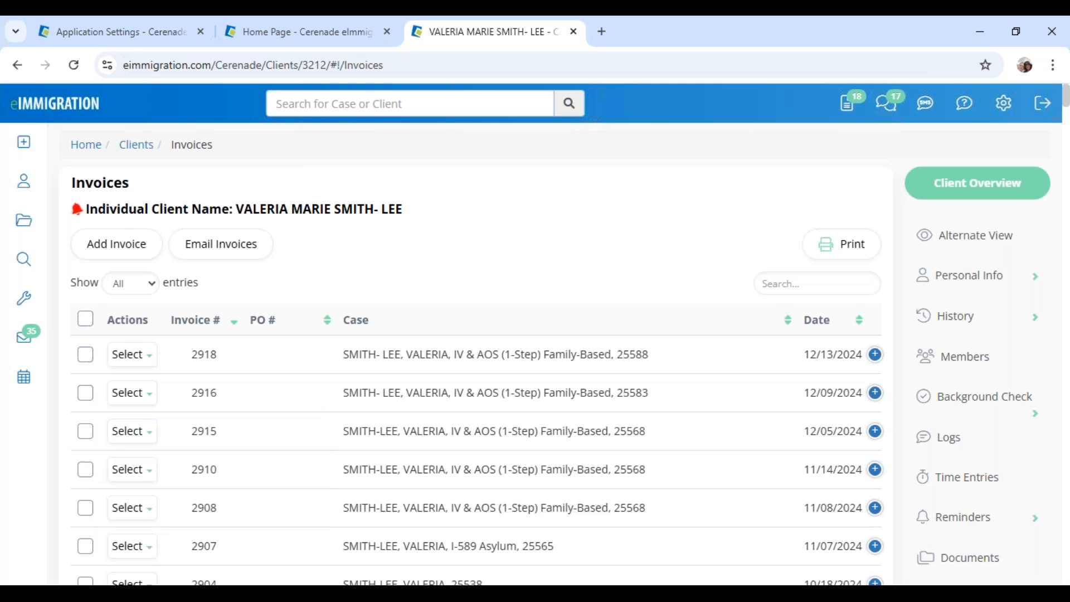
# Open the Reverse Payment (Void or Refund) form for invoice 2918
pyautogui.click(874, 355)
pyautogui.moveTo(236, 209); pyautogui.dragTo(352, 211)
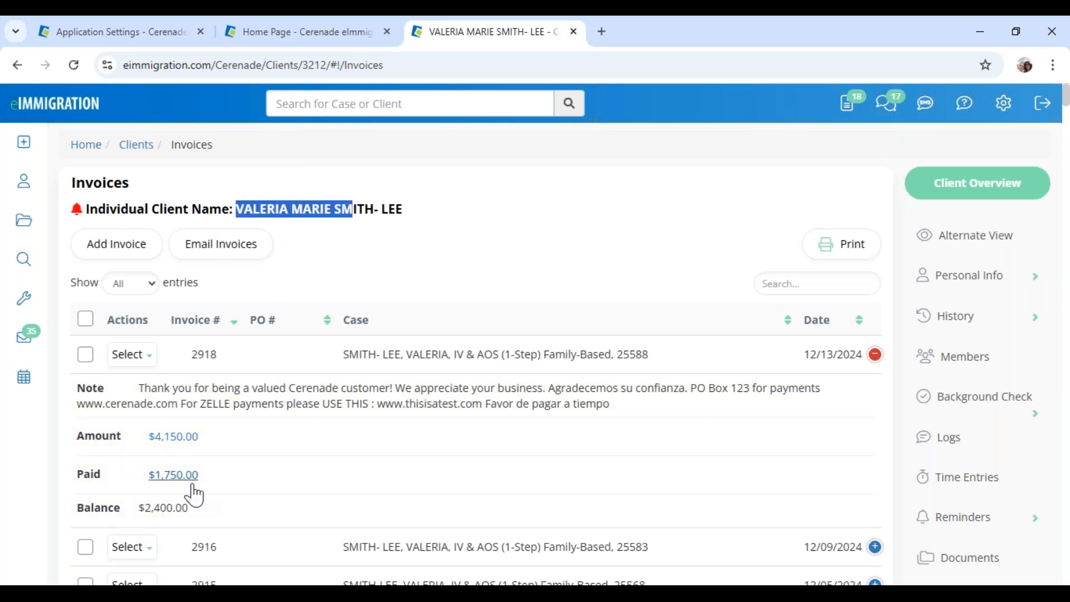
pyautogui.click(131, 356)
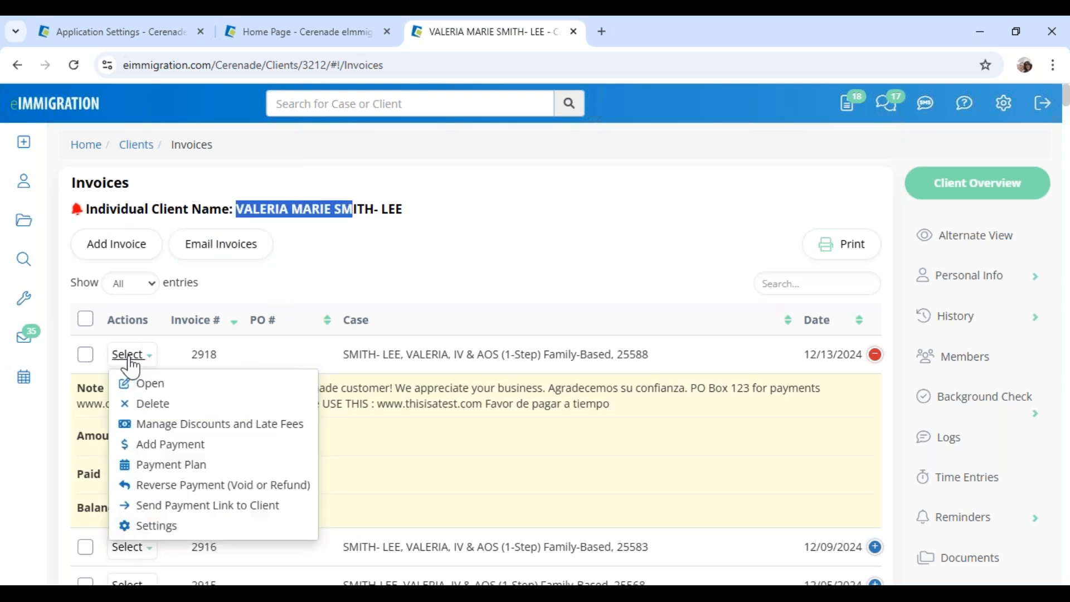
pyautogui.click(218, 490)
pyautogui.click(218, 486)
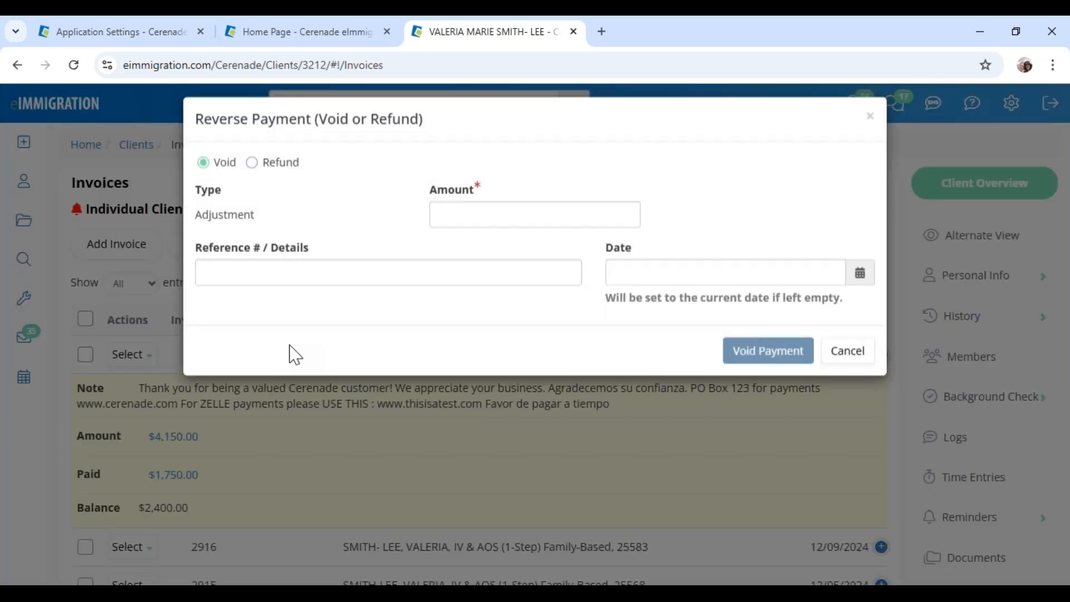
# Void $100 with reason WRONG CLIENT, dated 12/13/2024
pyautogui.click(510, 226)
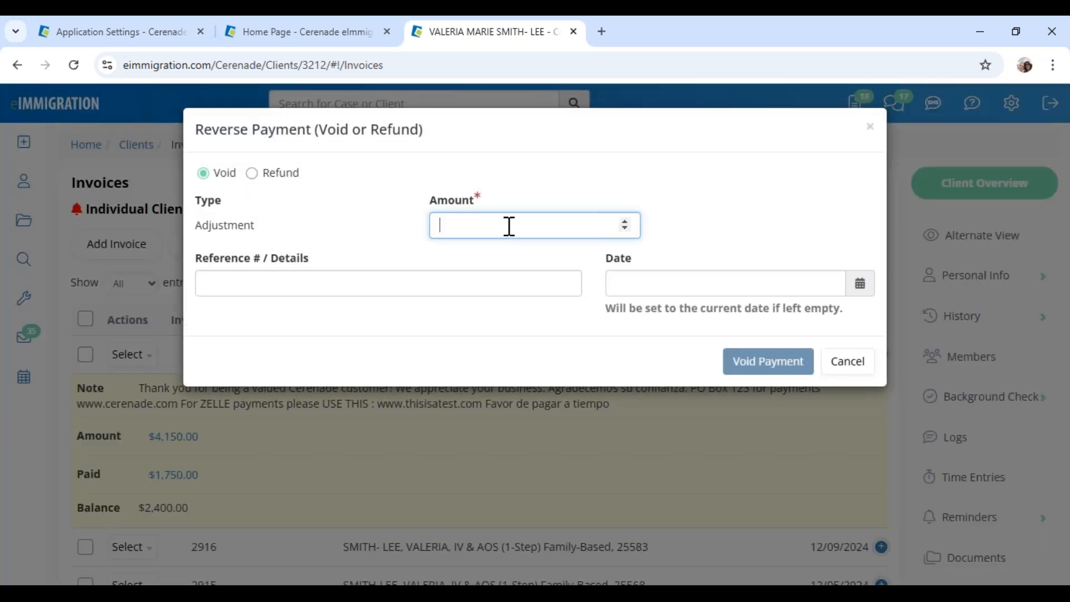
pyautogui.write('100')
pyautogui.click(504, 285)
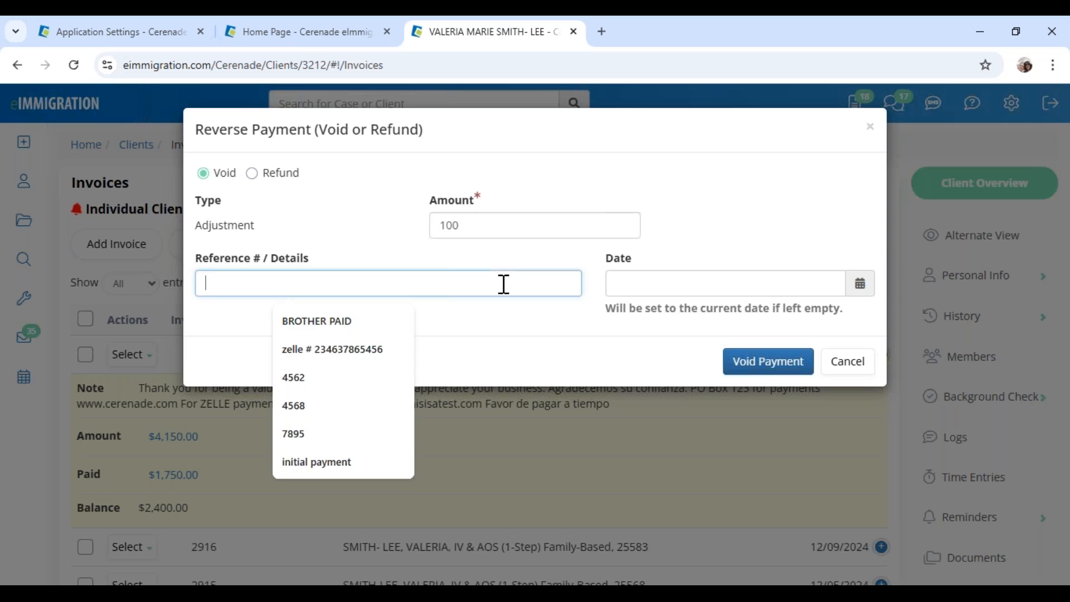
pyautogui.write('wrong')
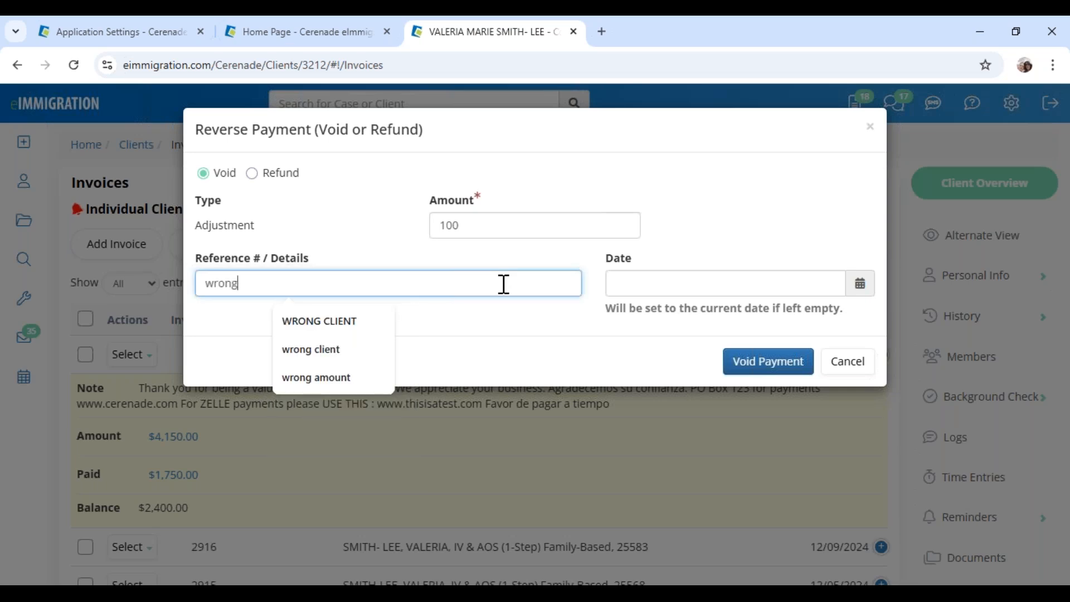
pyautogui.press('Down')
pyautogui.press('Down')
pyautogui.press('Up')
pyautogui.press('Return')
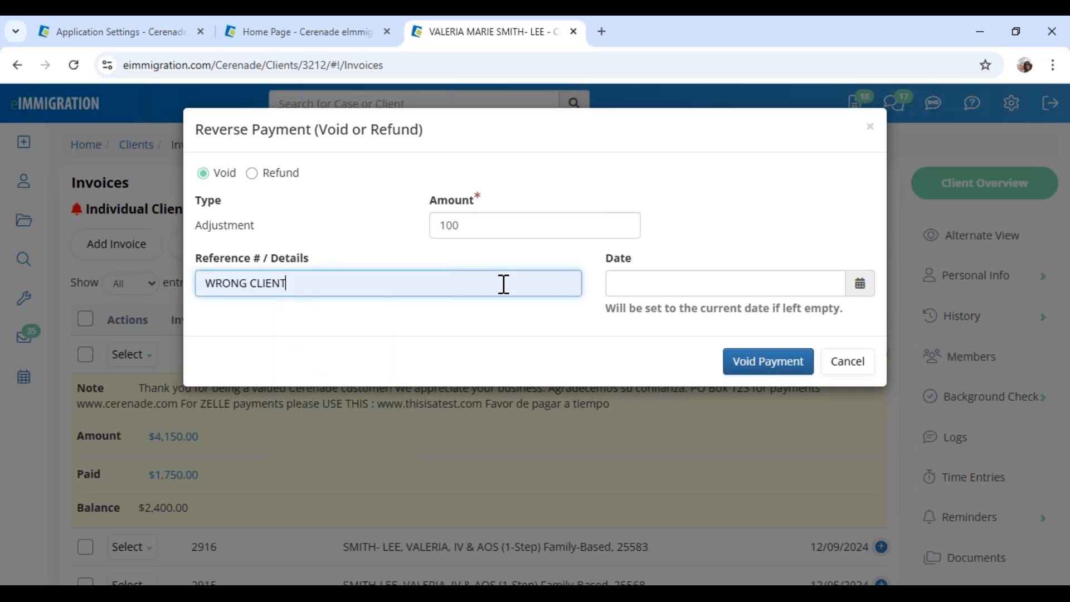
pyautogui.click(609, 282)
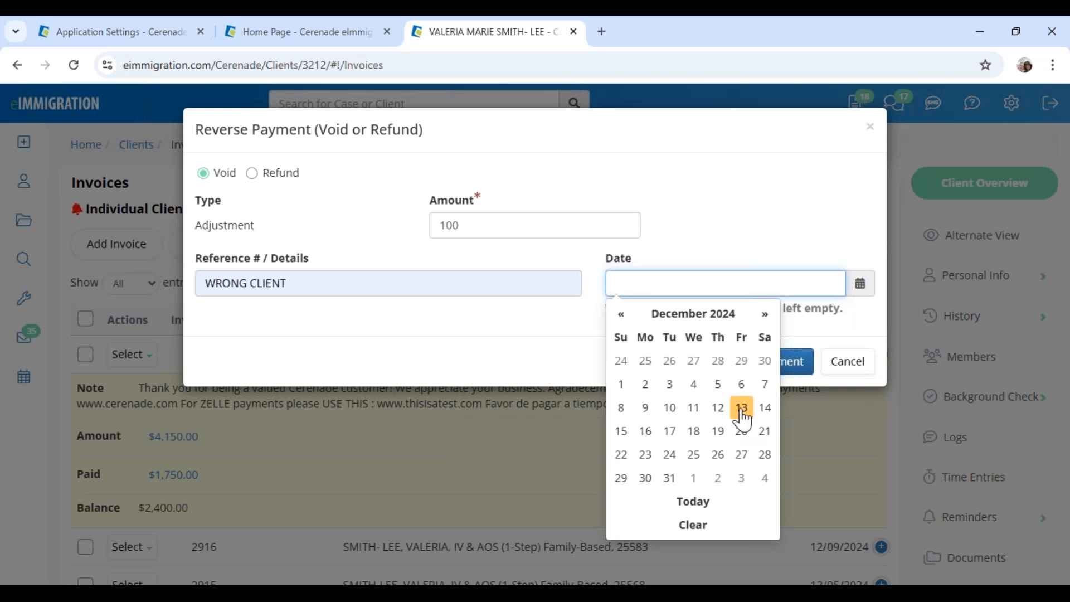
pyautogui.click(742, 407)
pyautogui.click(797, 363)
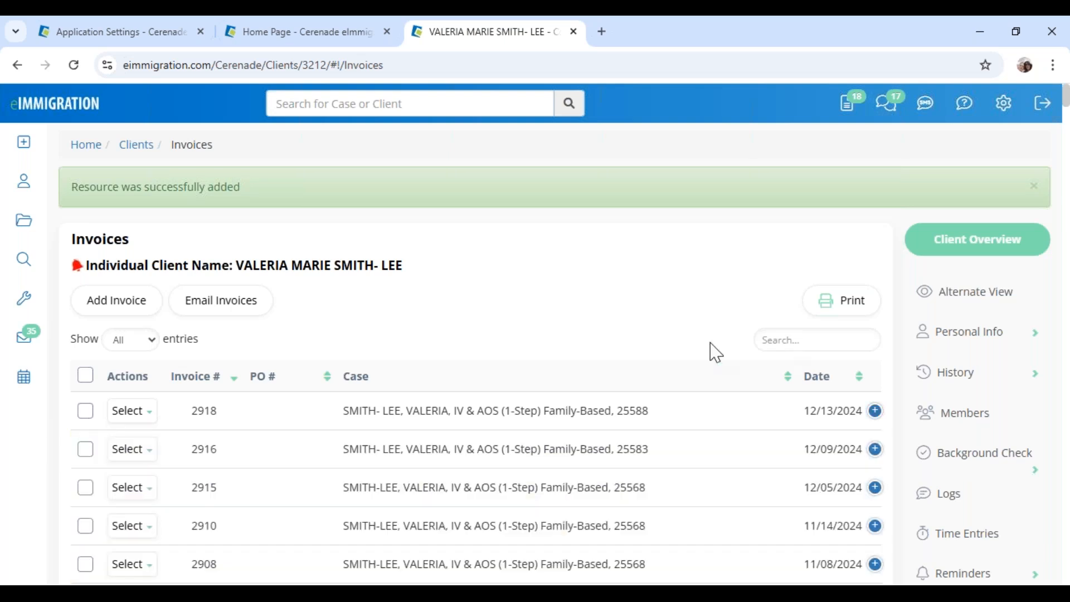
pyautogui.click(140, 419)
pyautogui.click(146, 440)
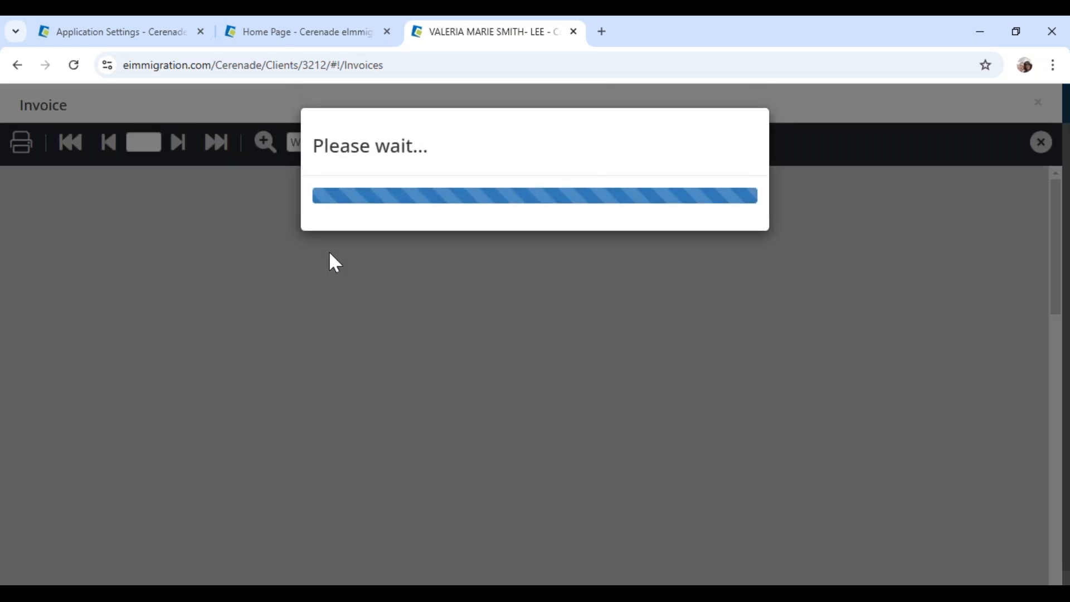
pyautogui.scroll(-4, 335, 262)
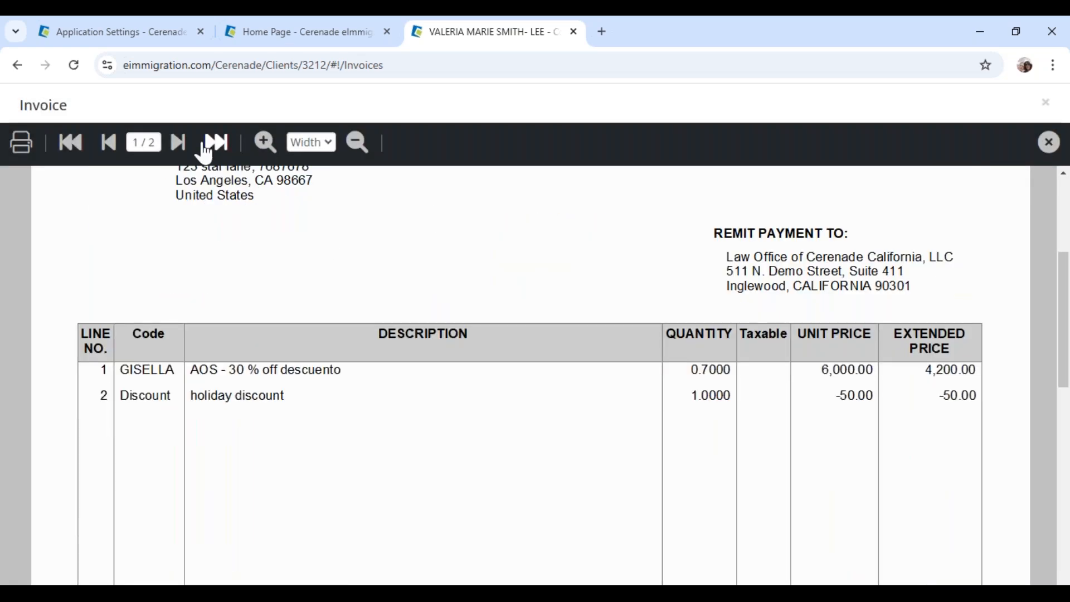
pyautogui.click(178, 144)
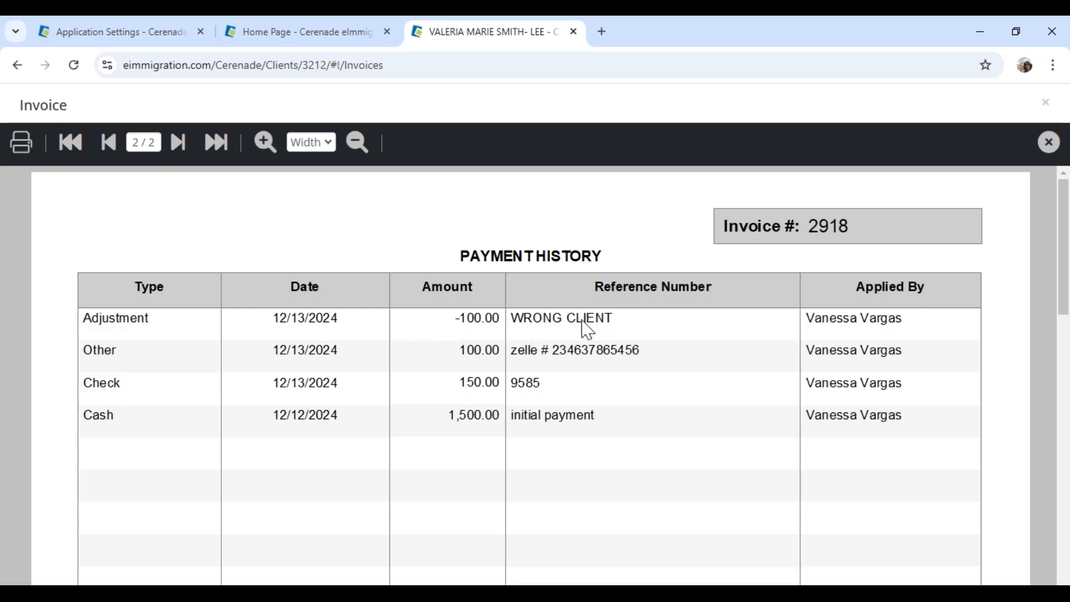
pyautogui.scroll(-8, 681, 389)
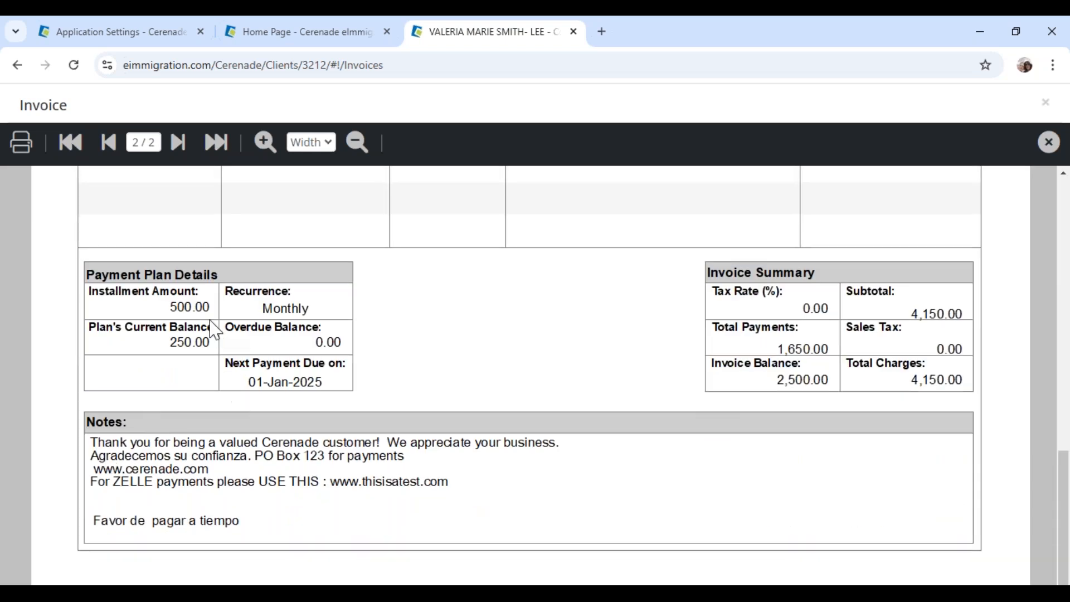
pyautogui.click(1048, 104)
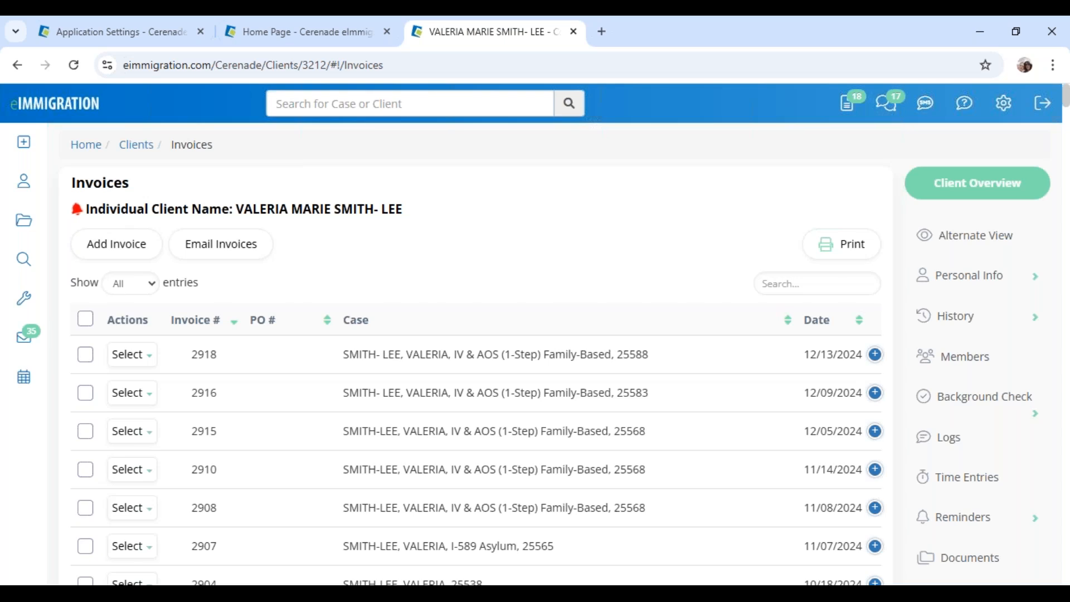
pyautogui.click(117, 34)
pyautogui.click(67, 153)
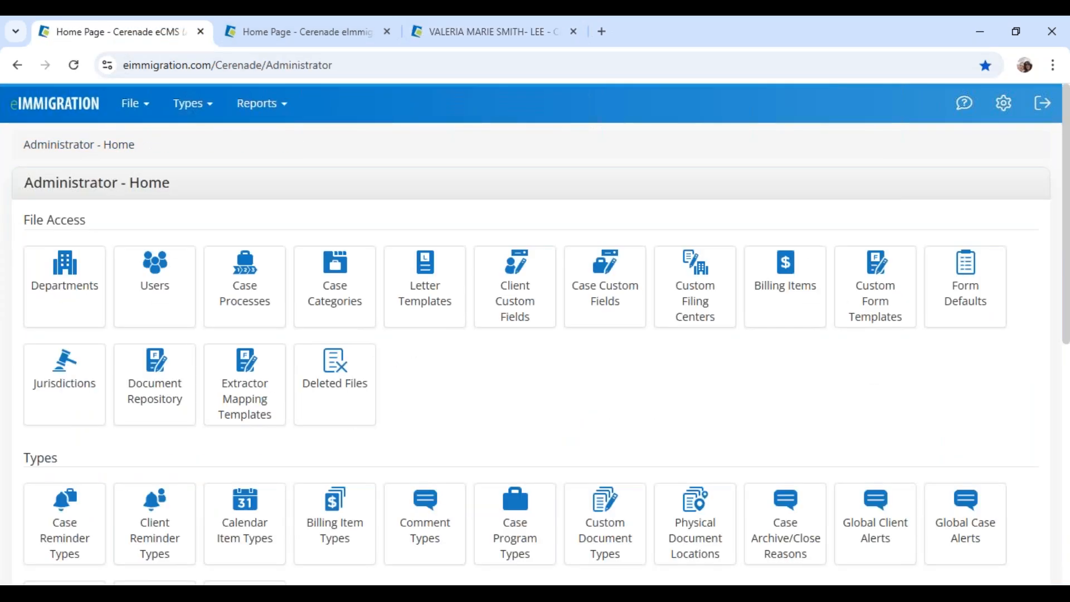
pyautogui.moveTo(18, 146); pyautogui.dragTo(204, 158)
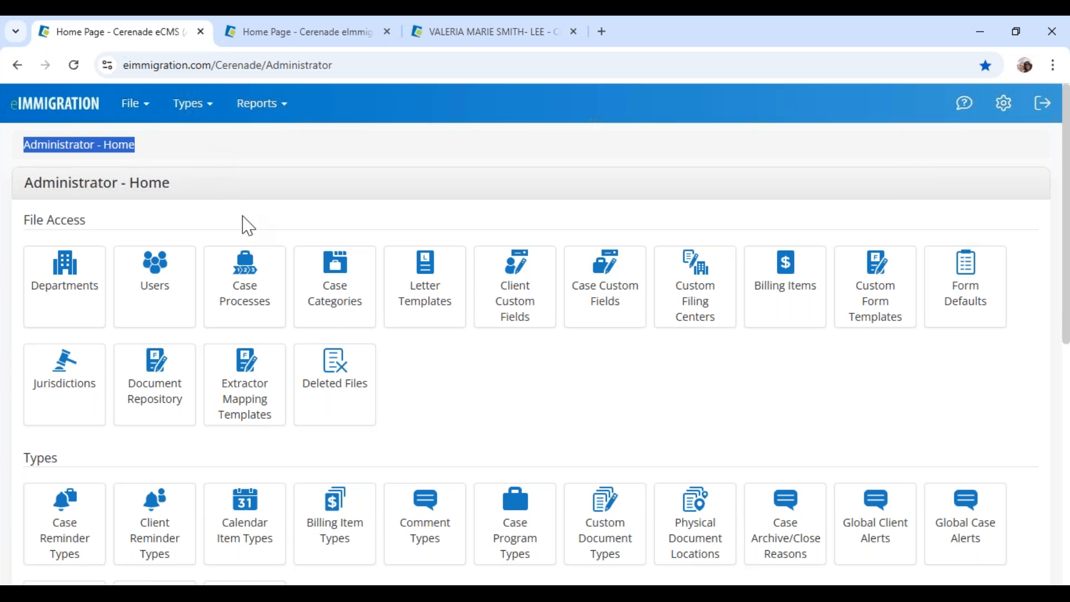
pyautogui.click(240, 198)
pyautogui.scroll(-10, 241, 198)
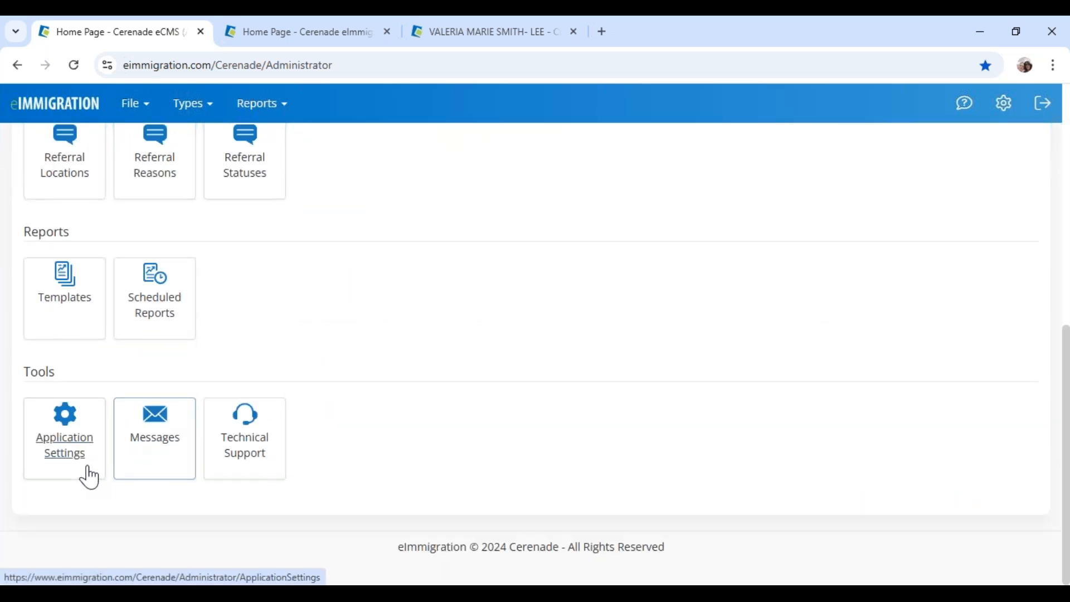
pyautogui.click(74, 453)
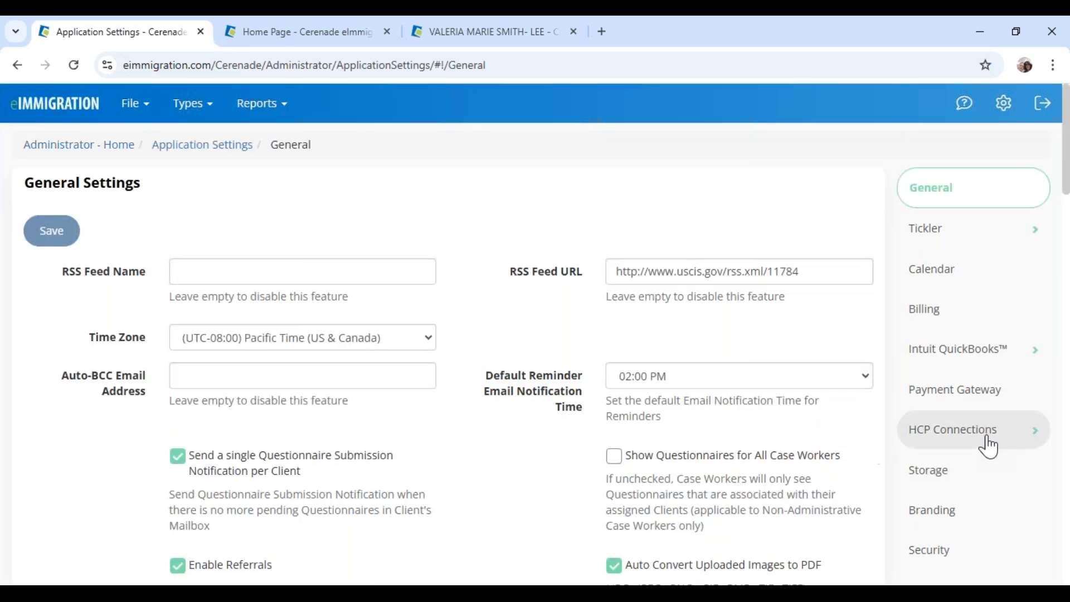
pyautogui.click(984, 405)
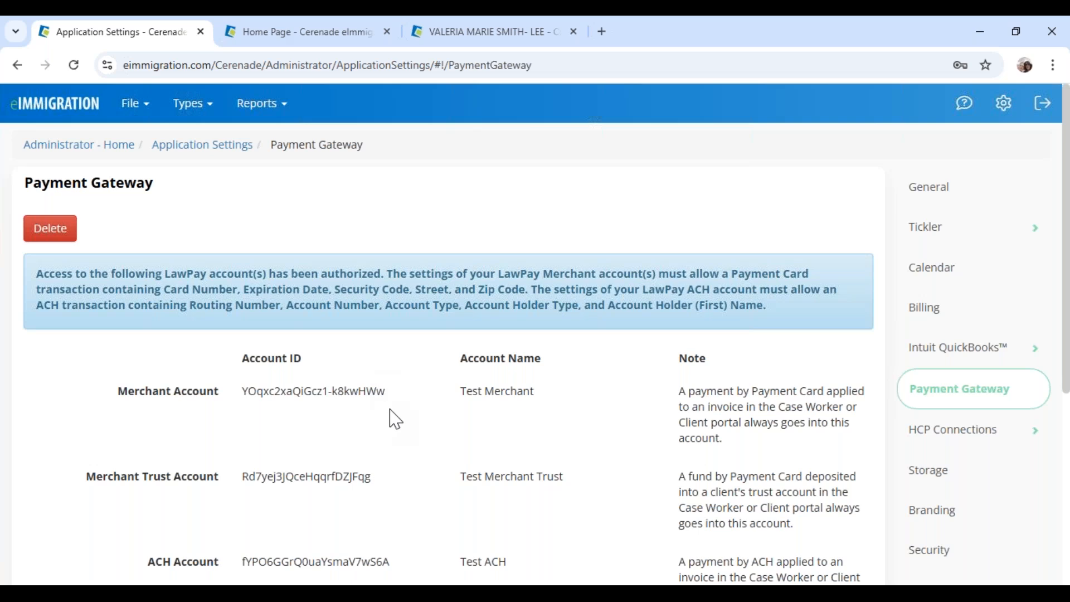
pyautogui.scroll(-3, 395, 419)
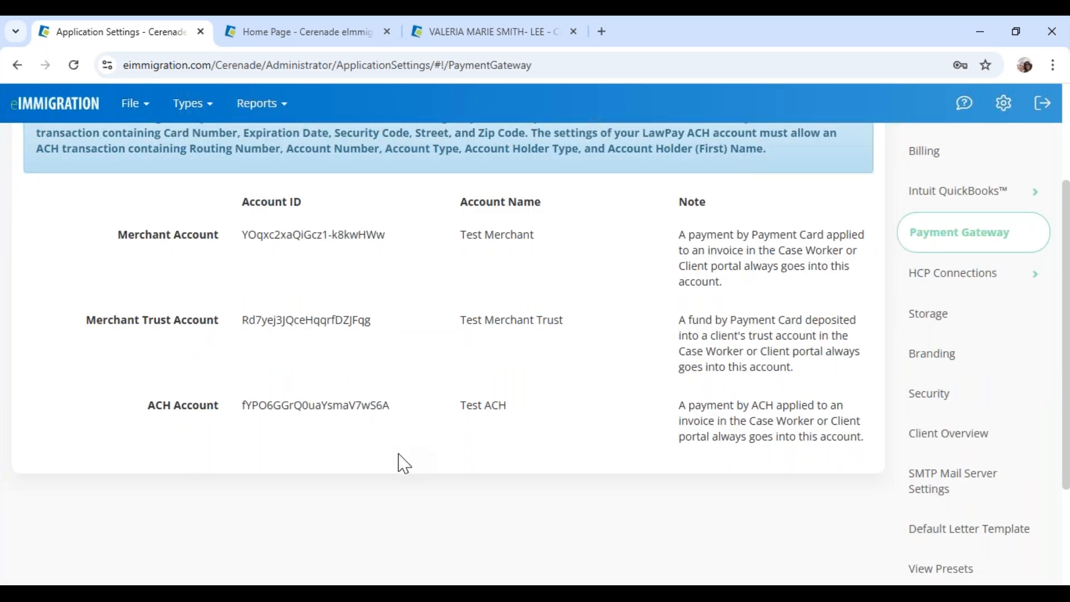
pyautogui.scroll(3, 399, 462)
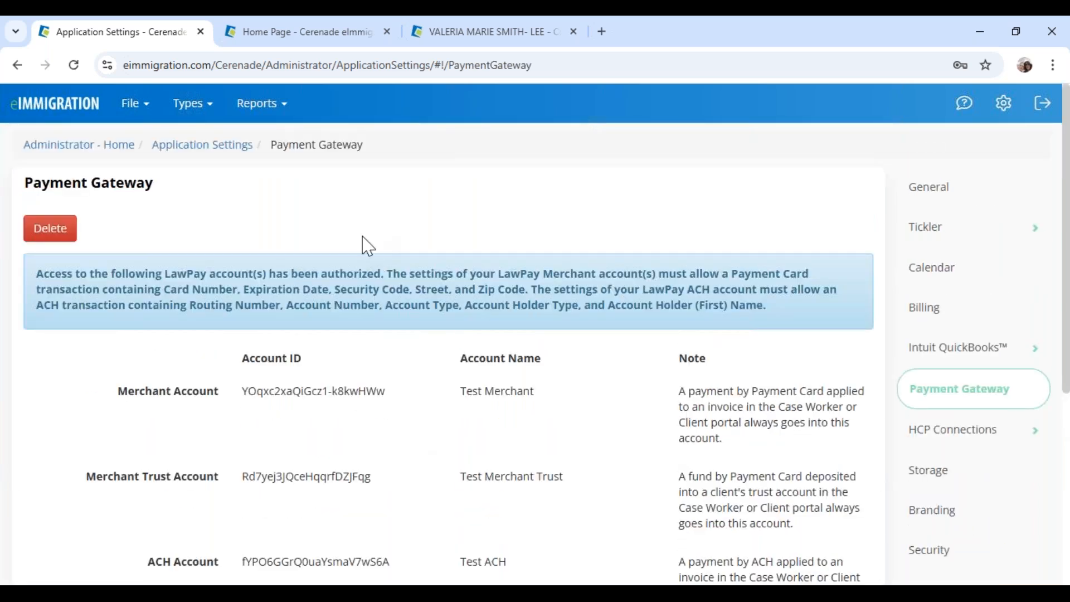
pyautogui.click(113, 146)
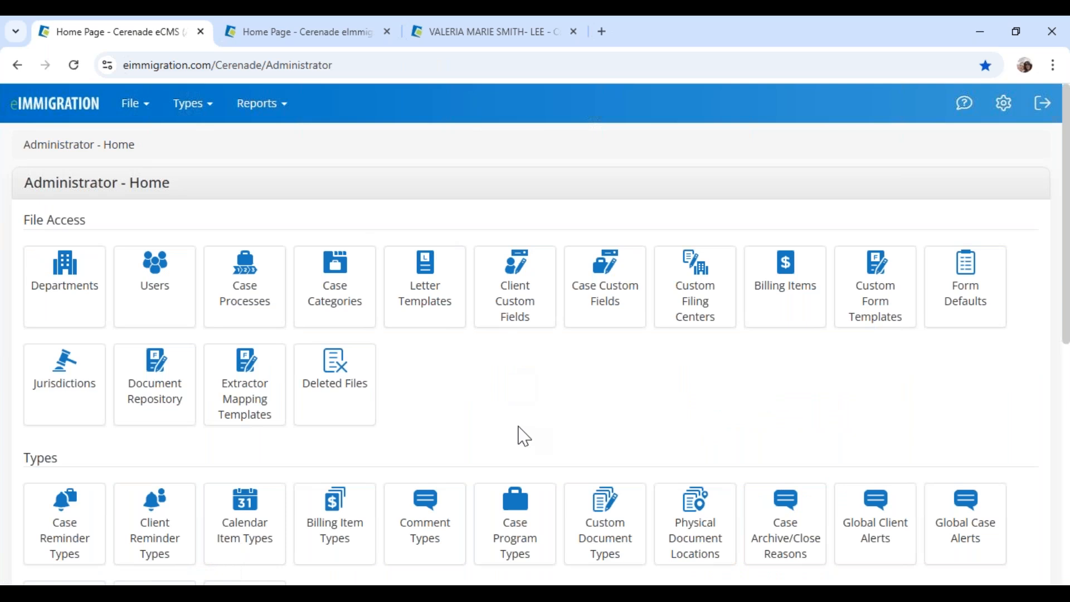
# Search the User's Guide for 'lawpay' and open the Enabling LawPay article
pyautogui.click(964, 114)
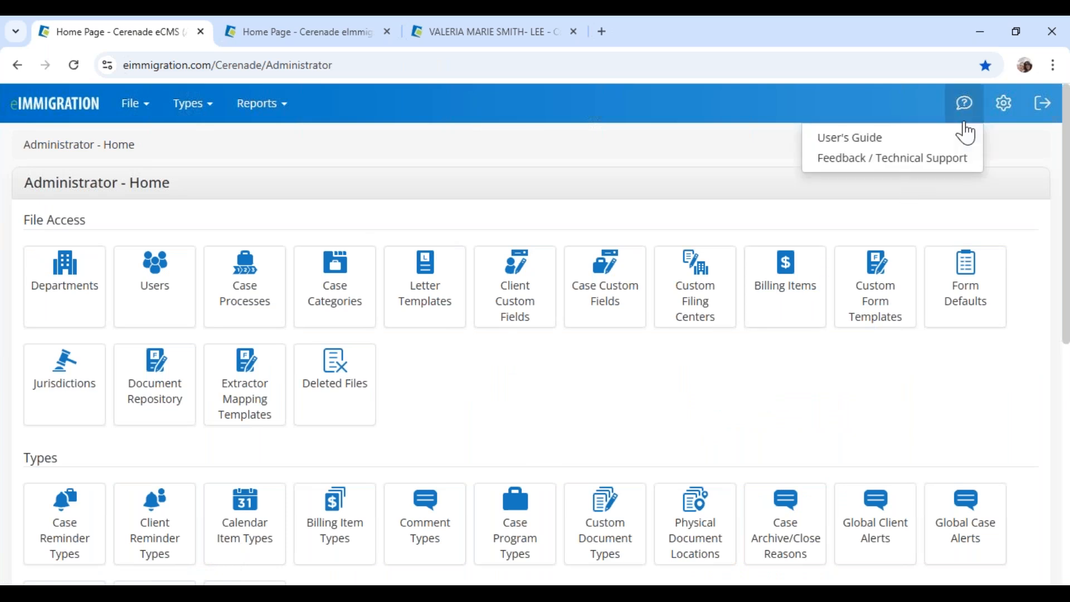
pyautogui.click(949, 138)
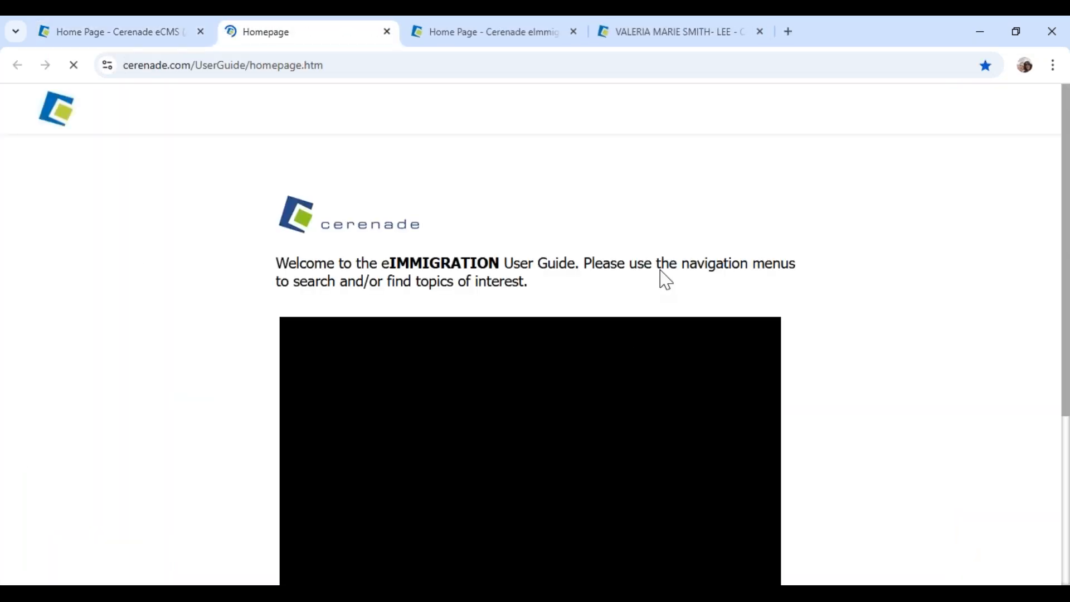
pyautogui.click(1020, 113)
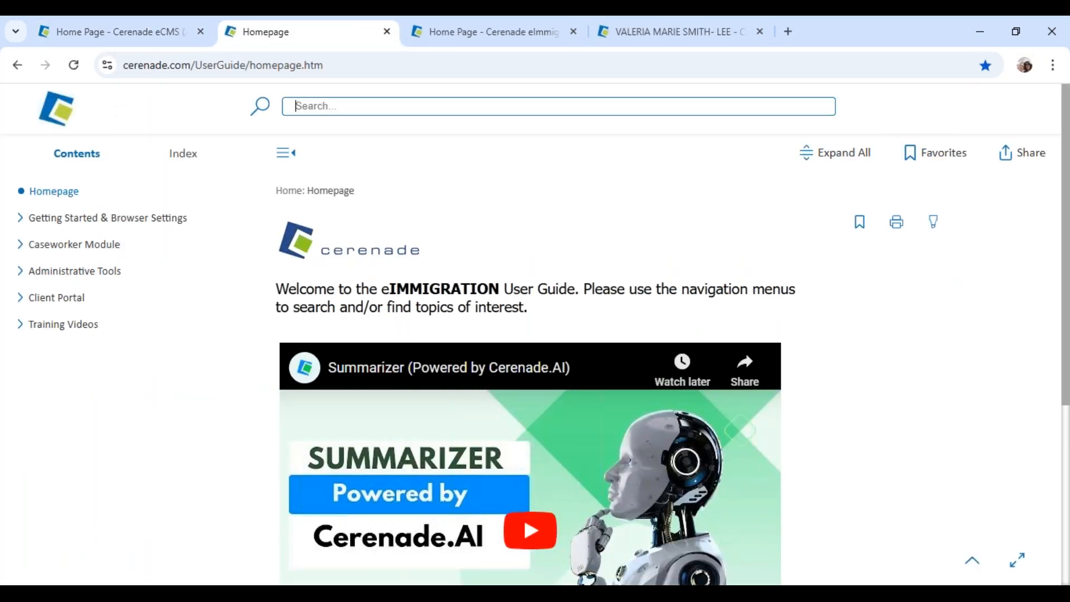
pyautogui.write('law pay')
pyautogui.press('Return')
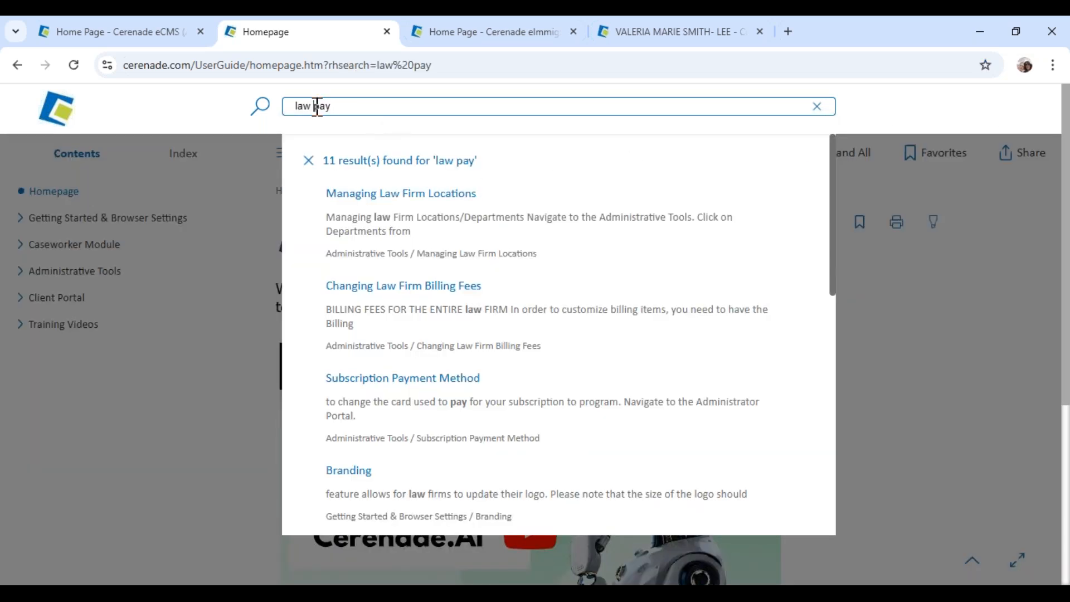
pyautogui.press('Return')
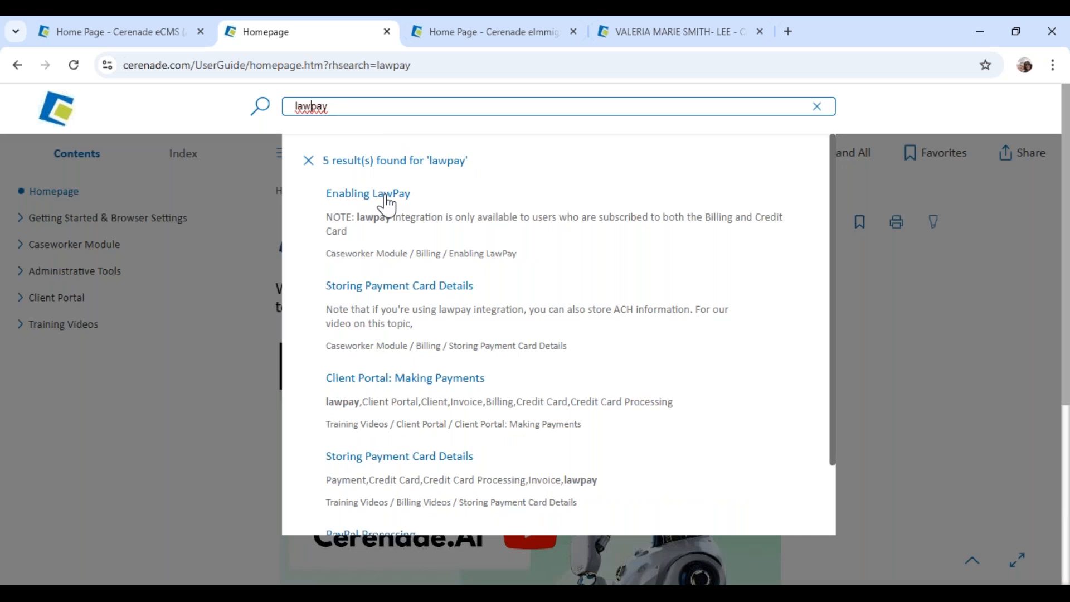
pyautogui.click(393, 201)
# Scroll through the article, highlighting step 4 about the five required payment fields
pyautogui.scroll(-3, 505, 379)
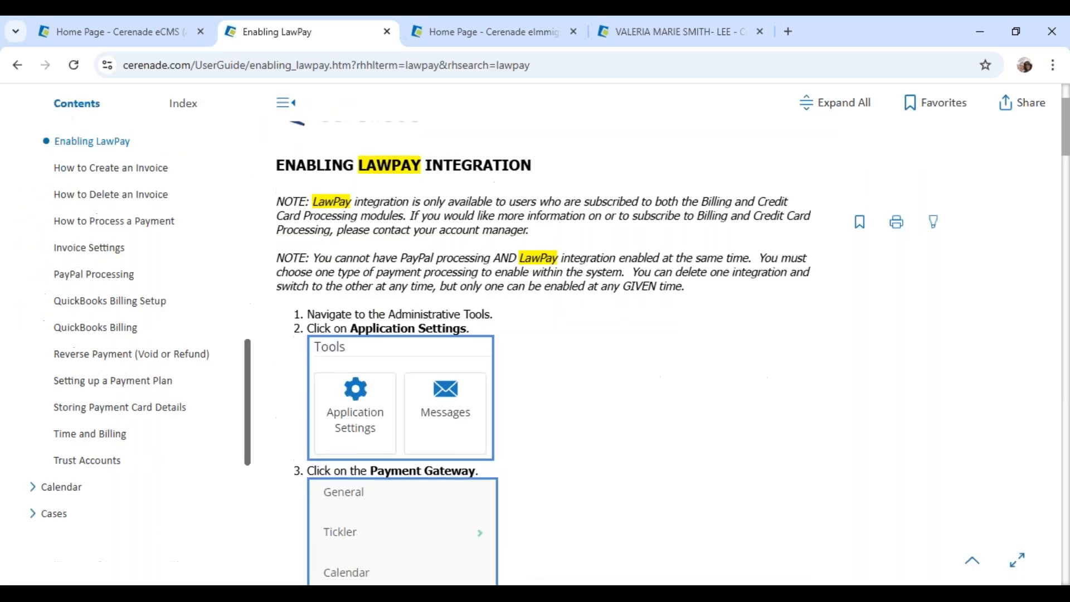
pyautogui.scroll(-15, 483, 174)
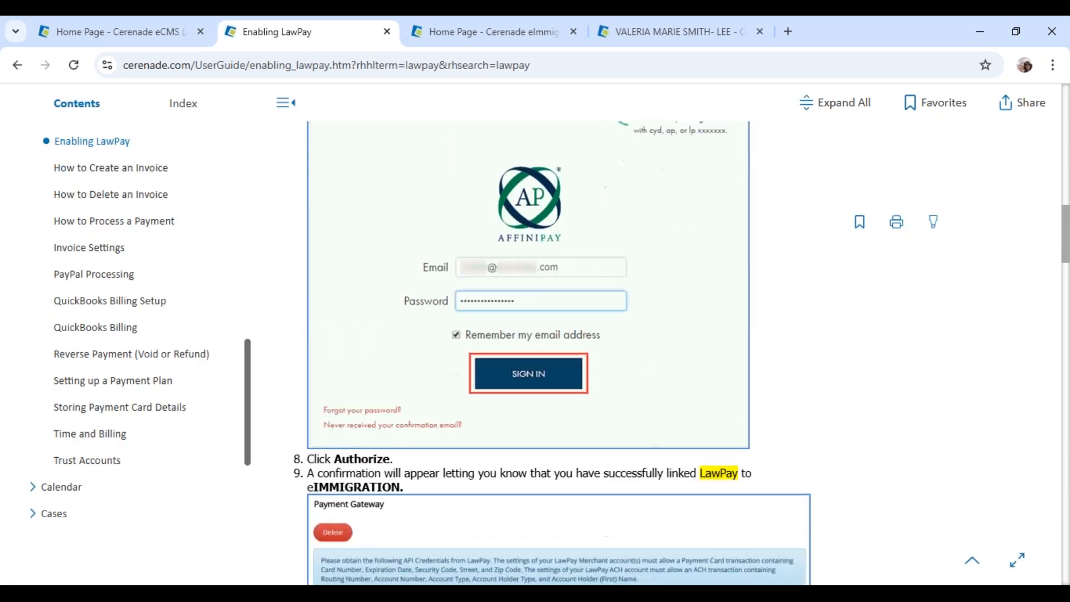
pyautogui.scroll(-5, 627, 410)
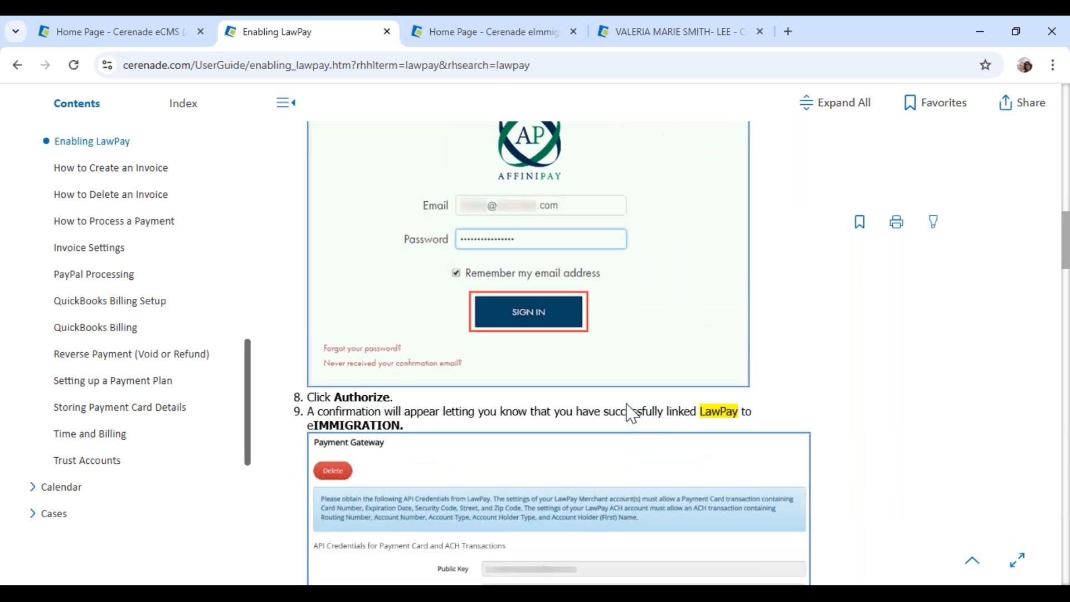
pyautogui.scroll(-7, 631, 413)
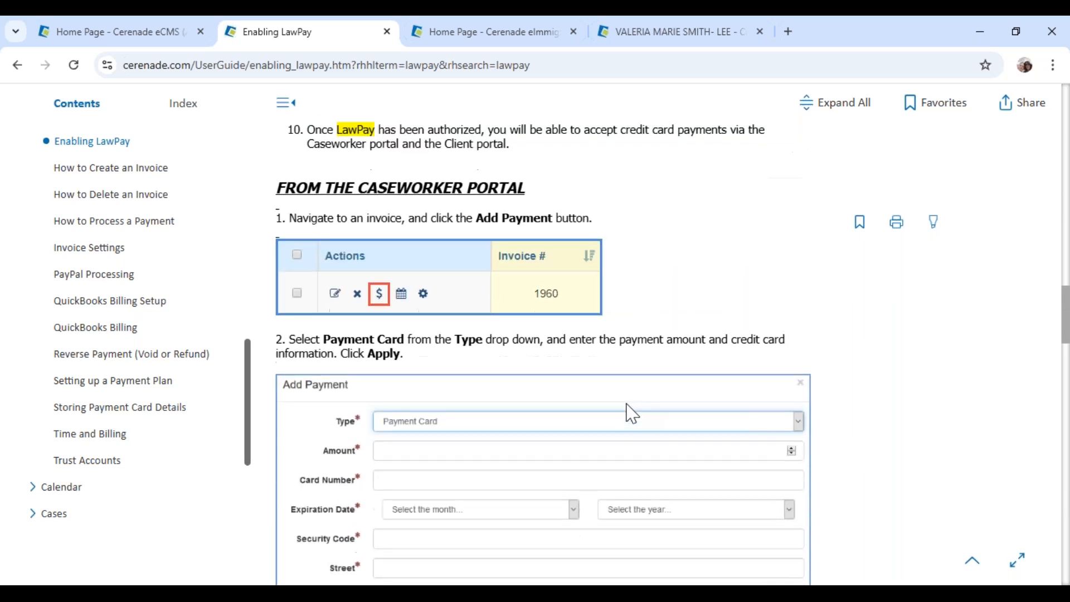
pyautogui.scroll(-9, 632, 413)
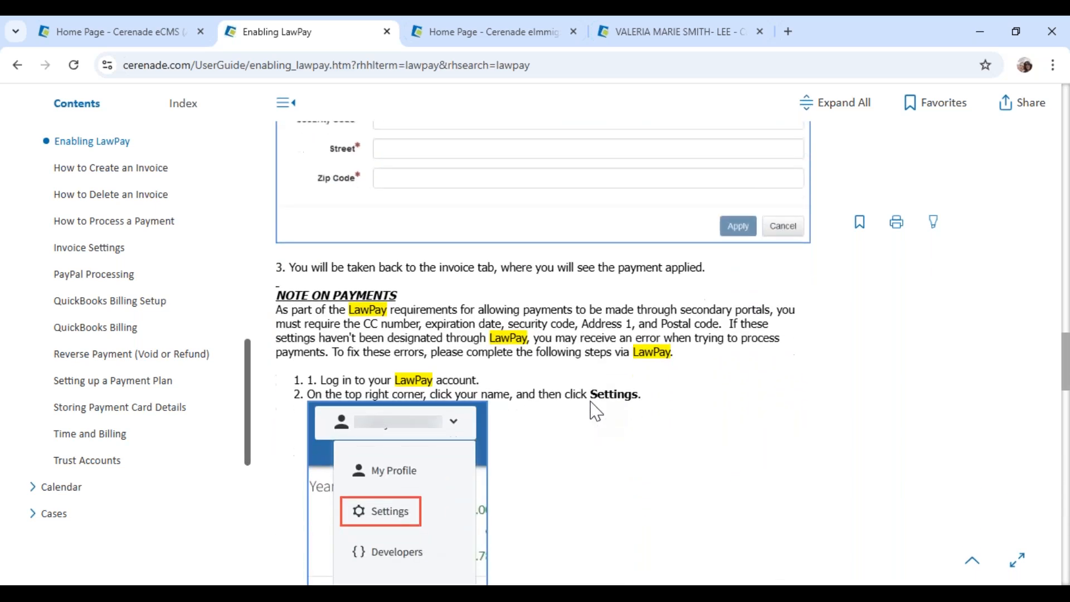
pyautogui.scroll(-4, 596, 411)
pyautogui.scroll(-3, 429, 342)
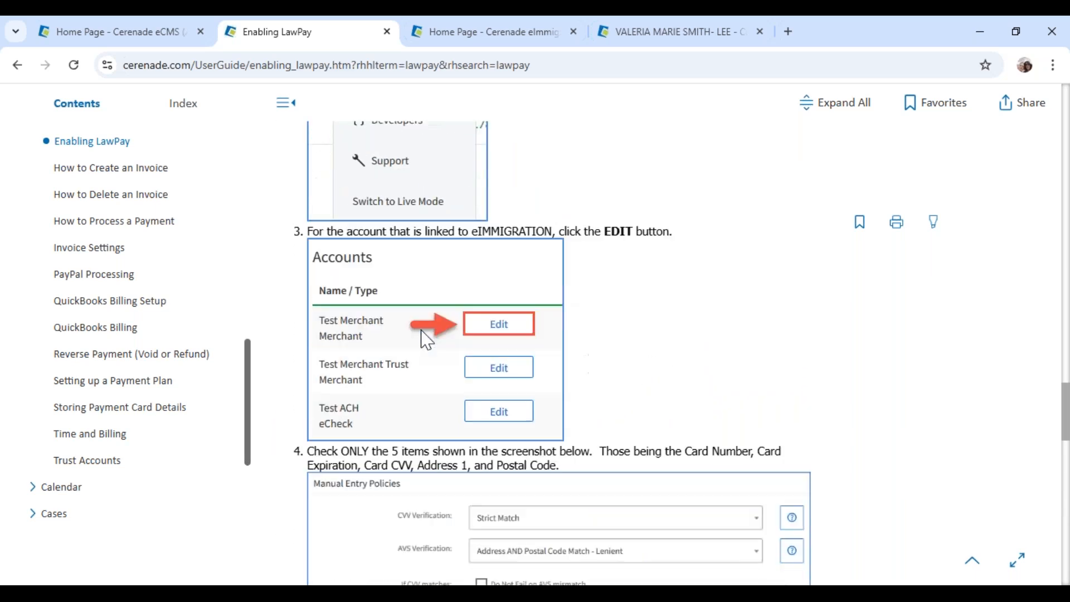
pyautogui.scroll(-4, 429, 341)
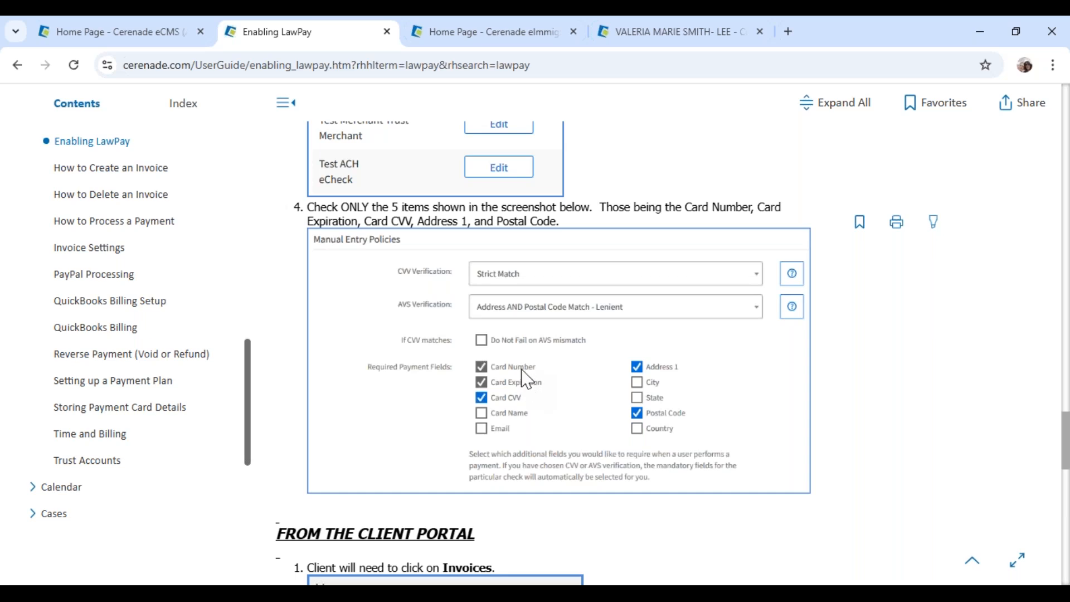
pyautogui.moveTo(333, 207); pyautogui.dragTo(613, 235)
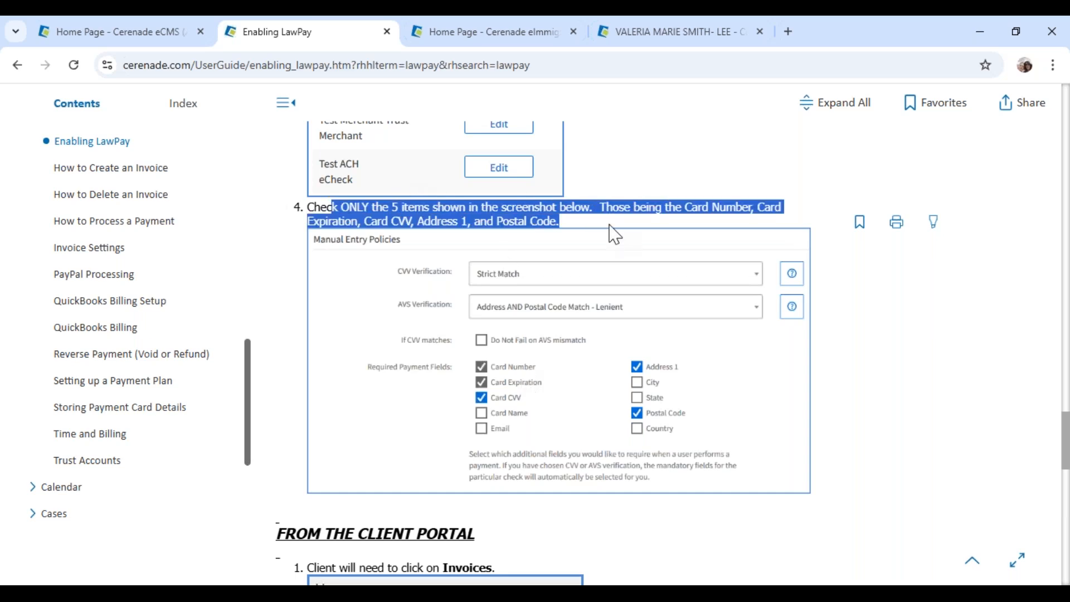
pyautogui.scroll(-7, 869, 426)
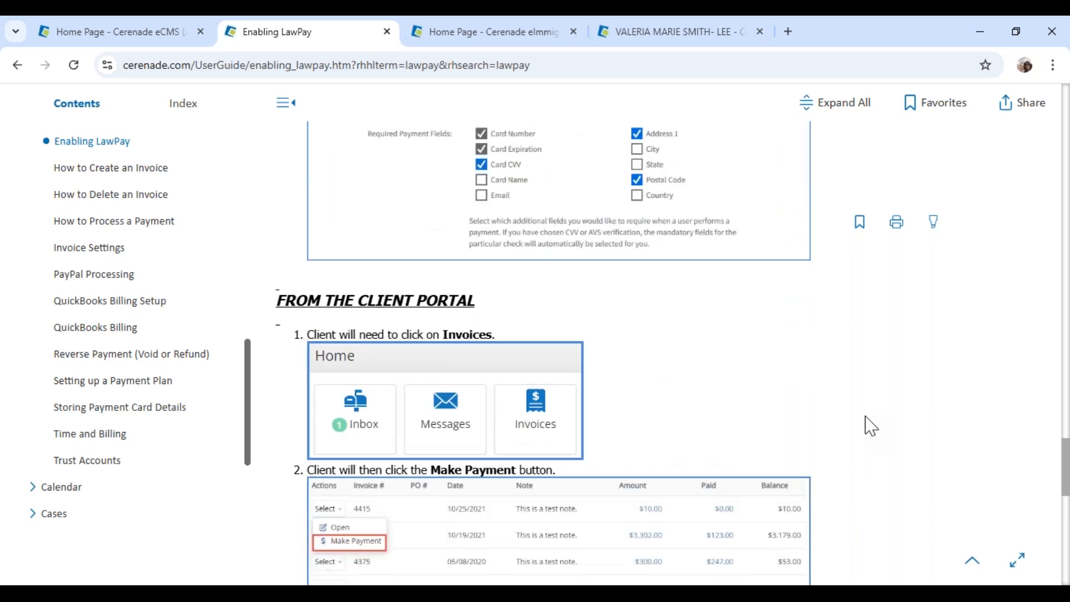
pyautogui.scroll(-7, 580, 420)
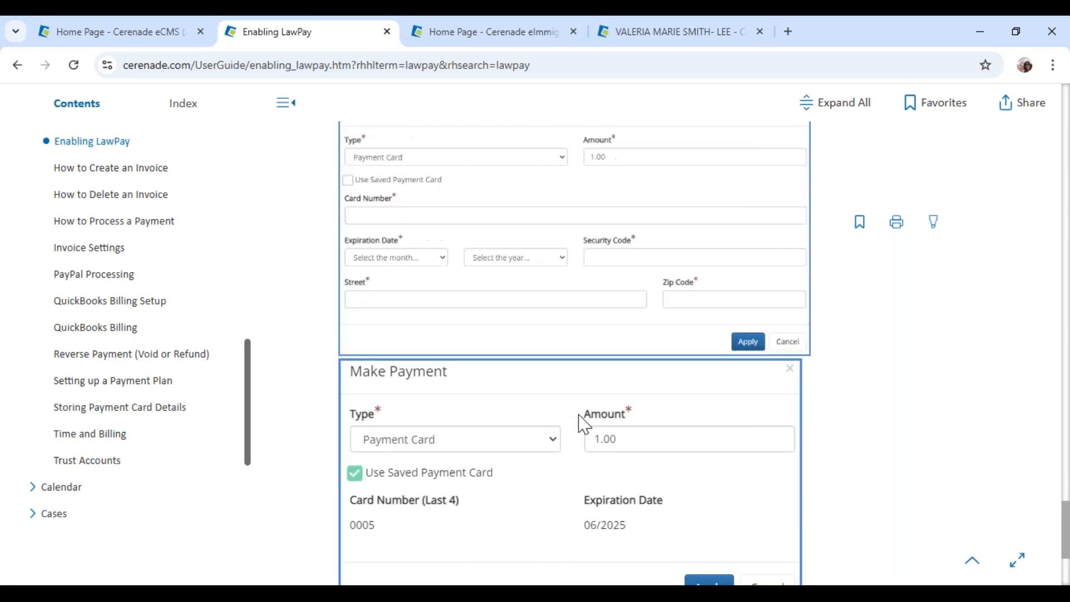
# Close the user guide and go to eImmigration's client list
pyautogui.click(387, 32)
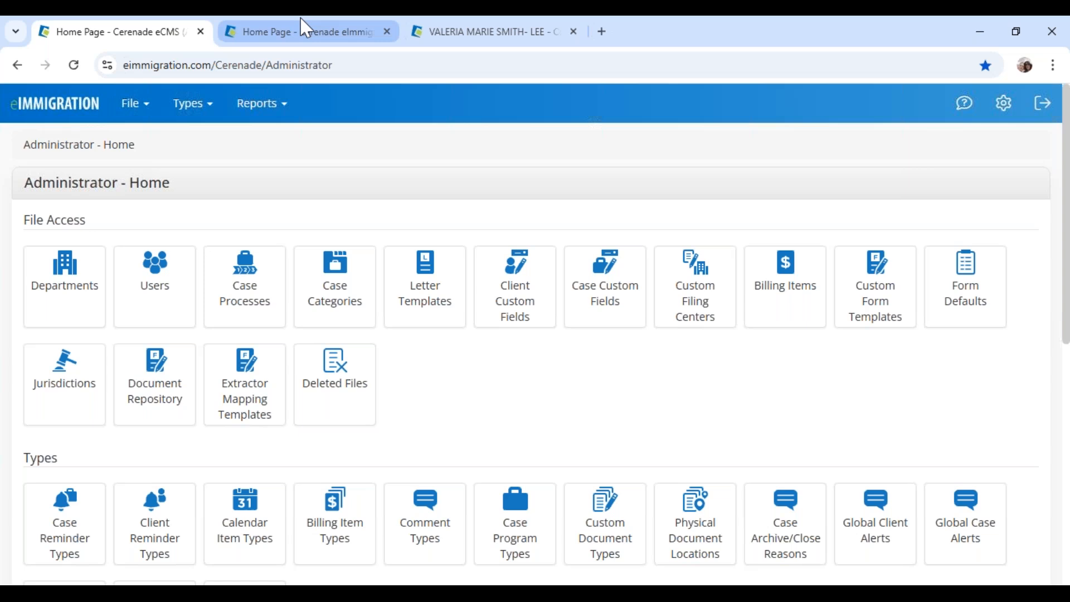
pyautogui.click(488, 42)
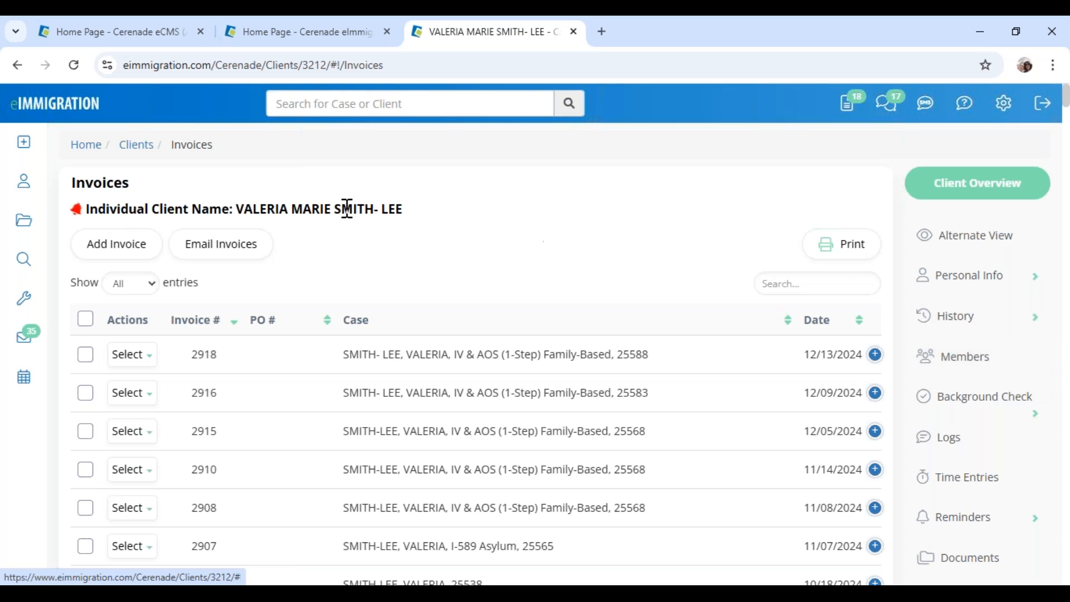
pyautogui.click(34, 187)
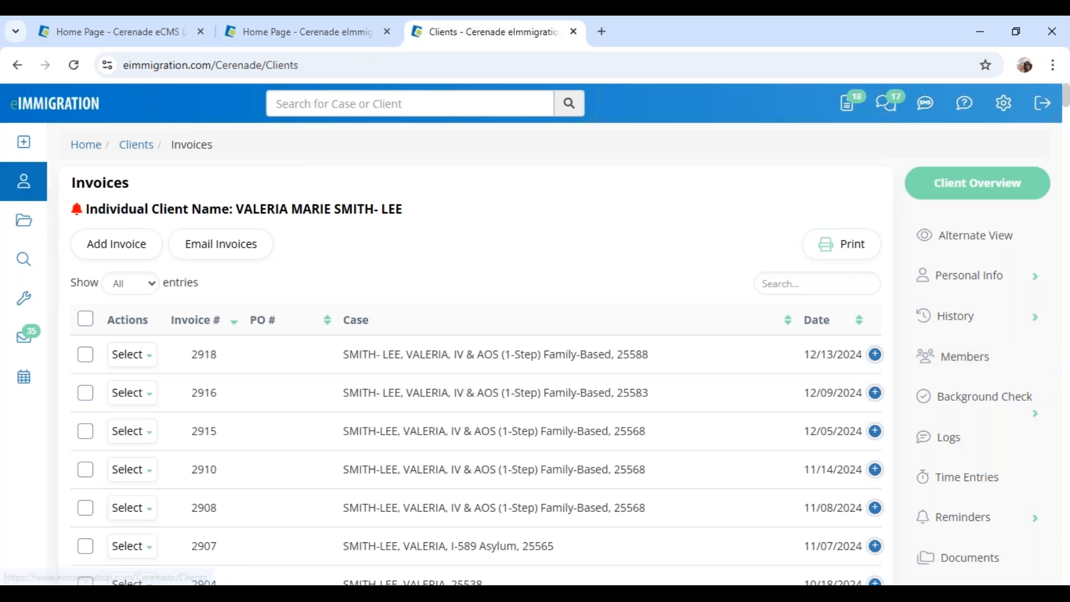
pyautogui.scroll(-1, 312, 514)
pyautogui.scroll(-2, 314, 513)
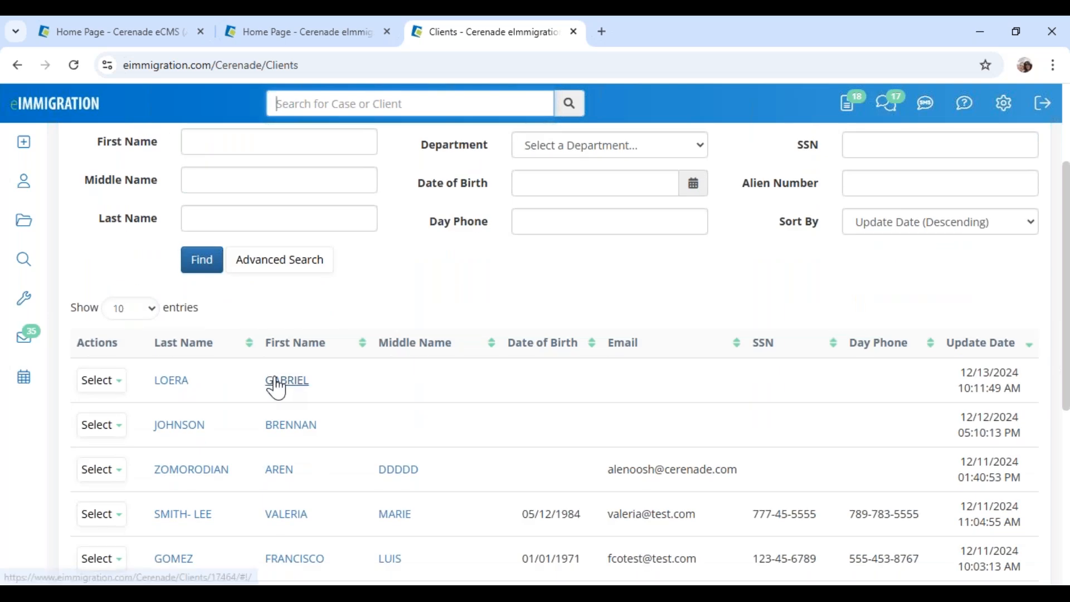
# Open the top, most recently updated client's General Info record and scroll through it
pyautogui.click(284, 384)
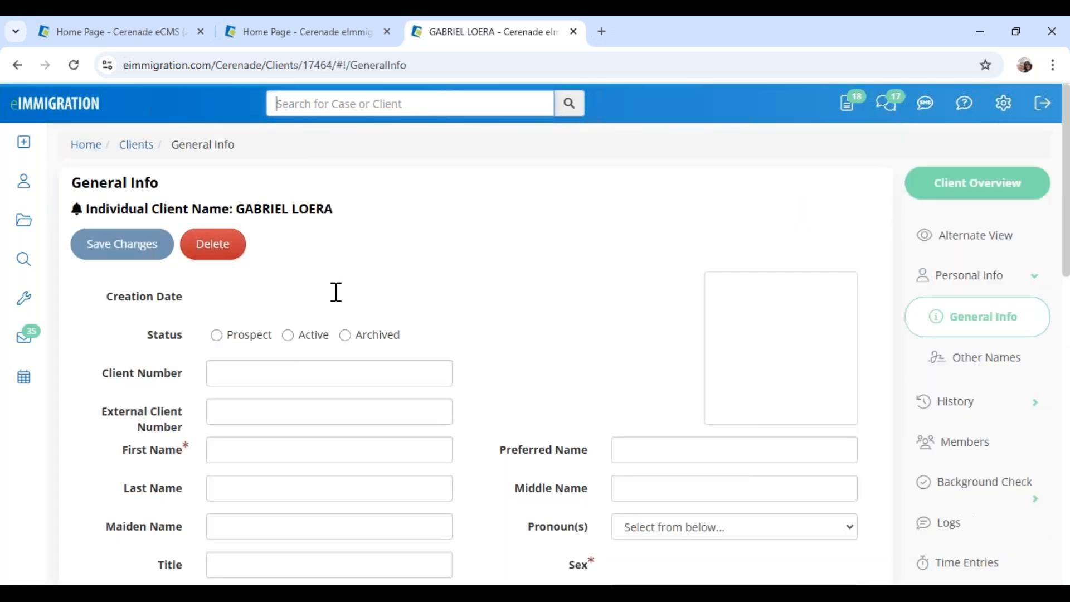
pyautogui.moveTo(237, 209); pyautogui.dragTo(368, 222)
pyautogui.click(415, 233)
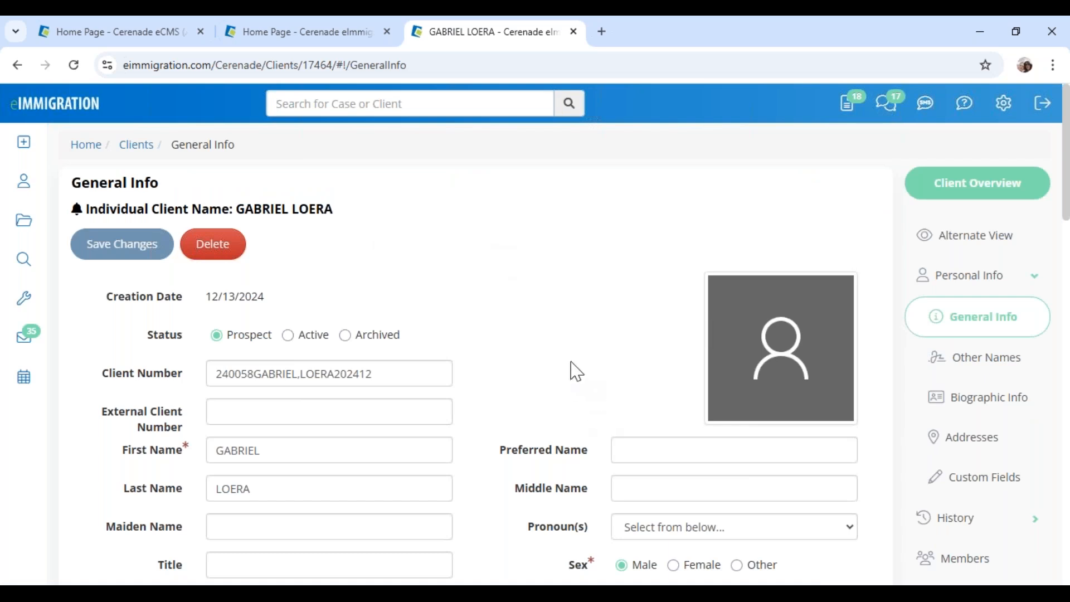
pyautogui.scroll(-7, 878, 406)
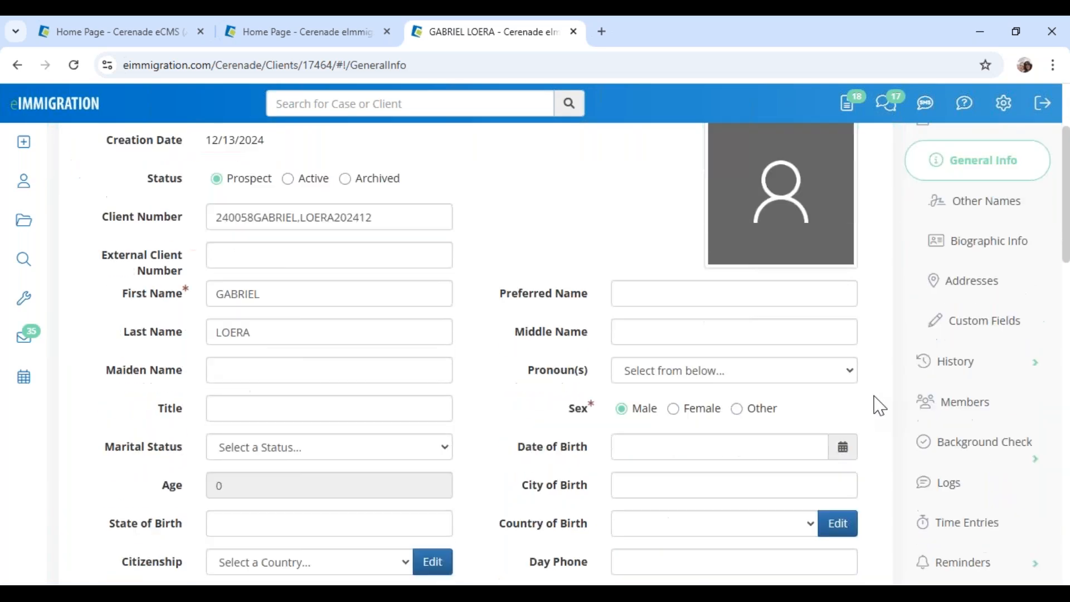
pyautogui.scroll(-4, 880, 406)
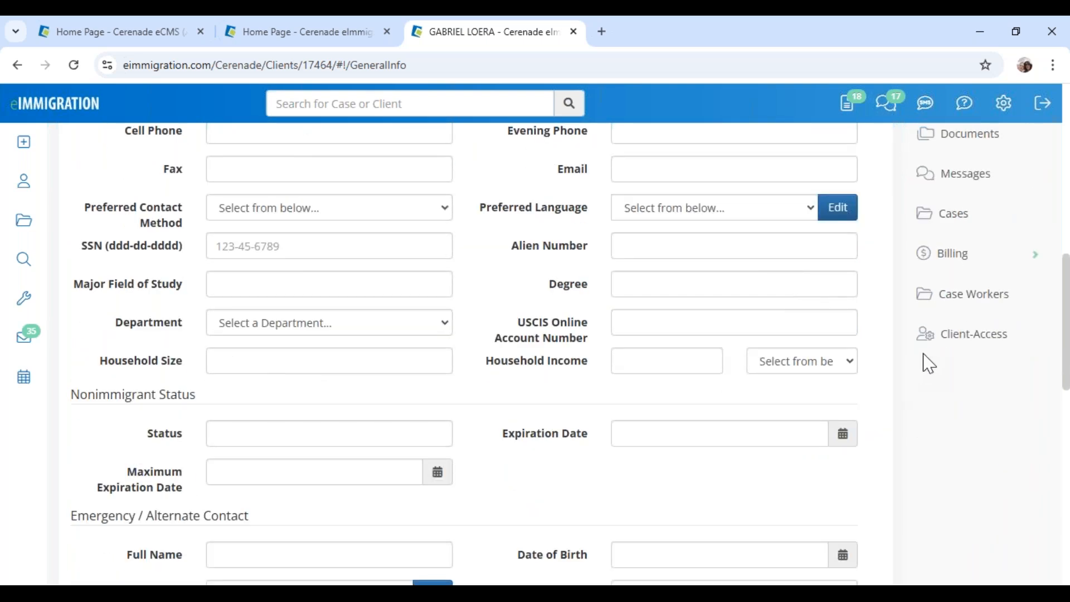
# Create the client's portal login with a new login name and password, then start the credentials e-mail
pyautogui.click(986, 346)
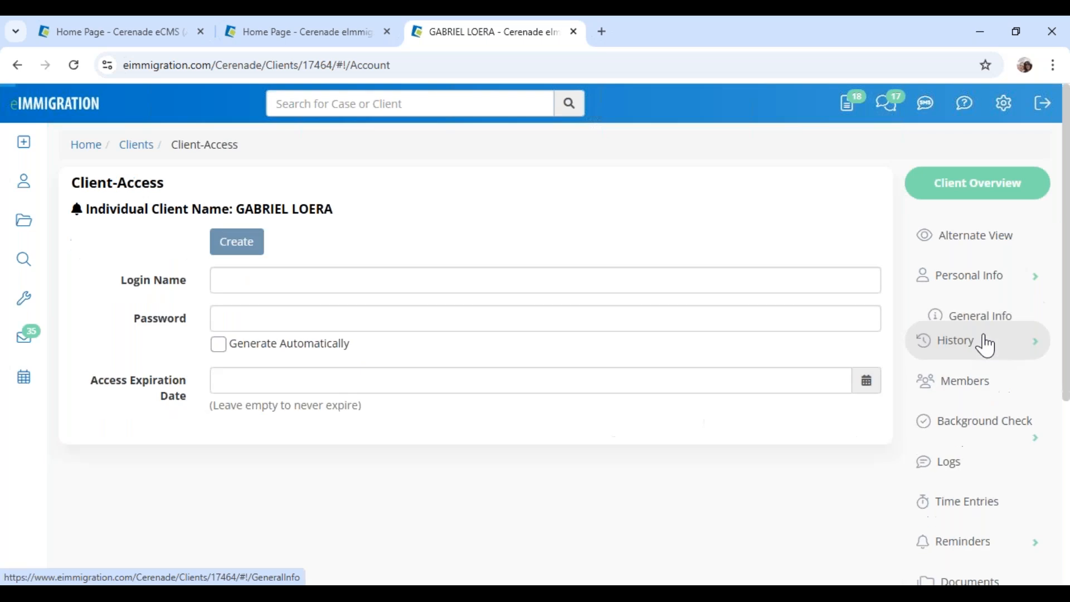
pyautogui.doubleClick(281, 285)
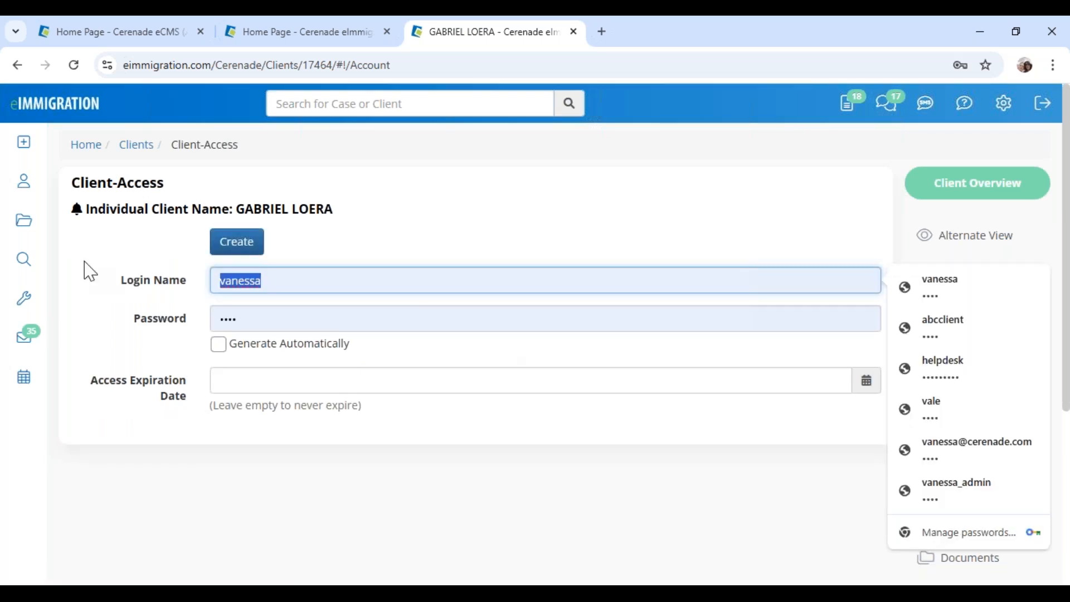
pyautogui.write('gabriel_l')
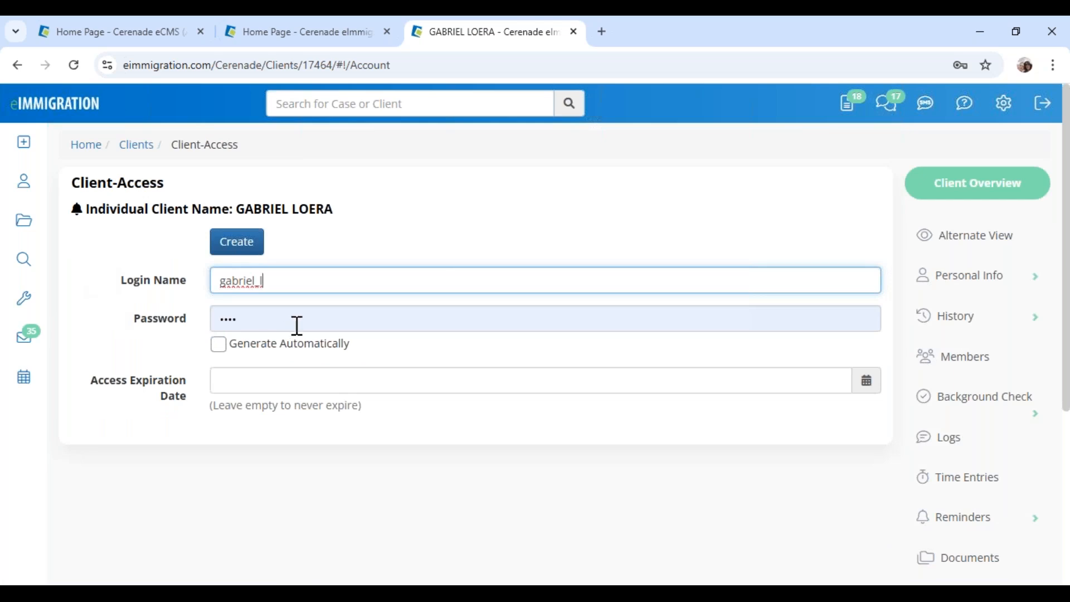
pyautogui.moveTo(296, 324); pyautogui.dragTo(101, 326)
pyautogui.write('••••')
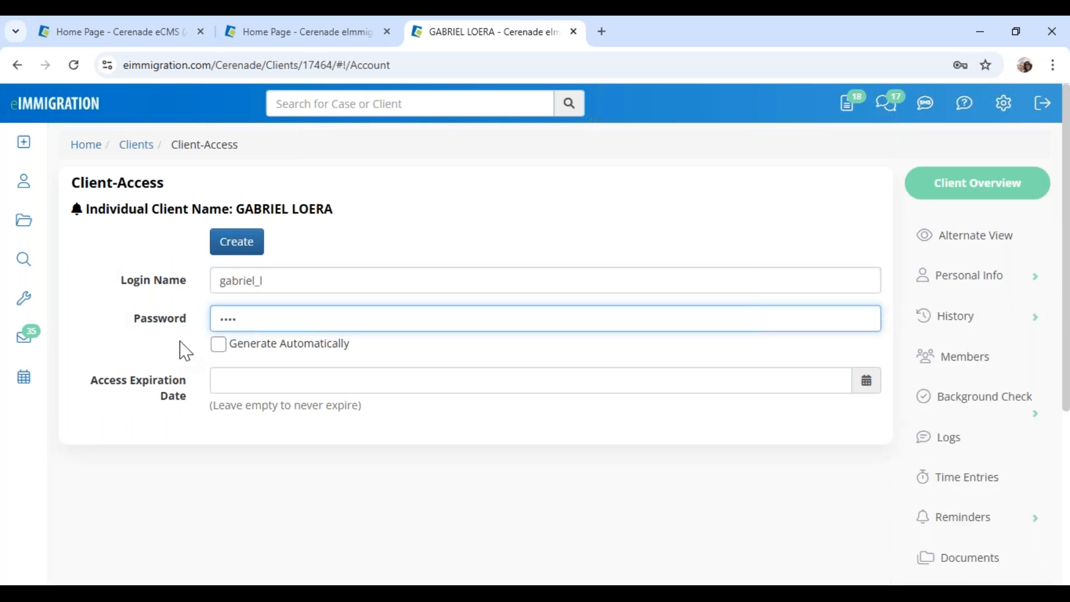
pyautogui.click(249, 242)
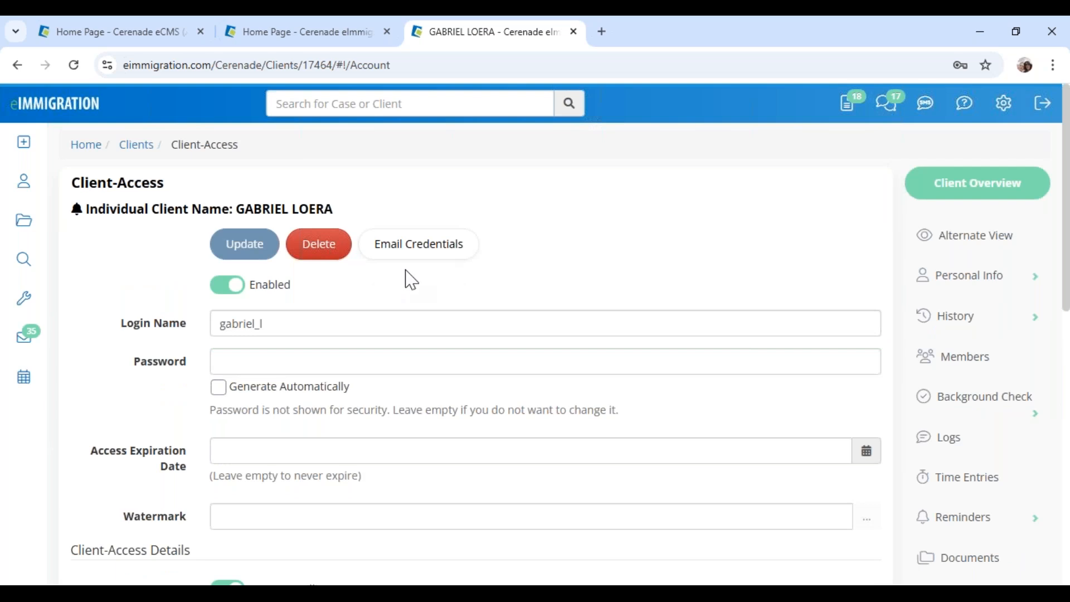
pyautogui.click(437, 250)
pyautogui.moveTo(277, 176); pyautogui.dragTo(590, 172)
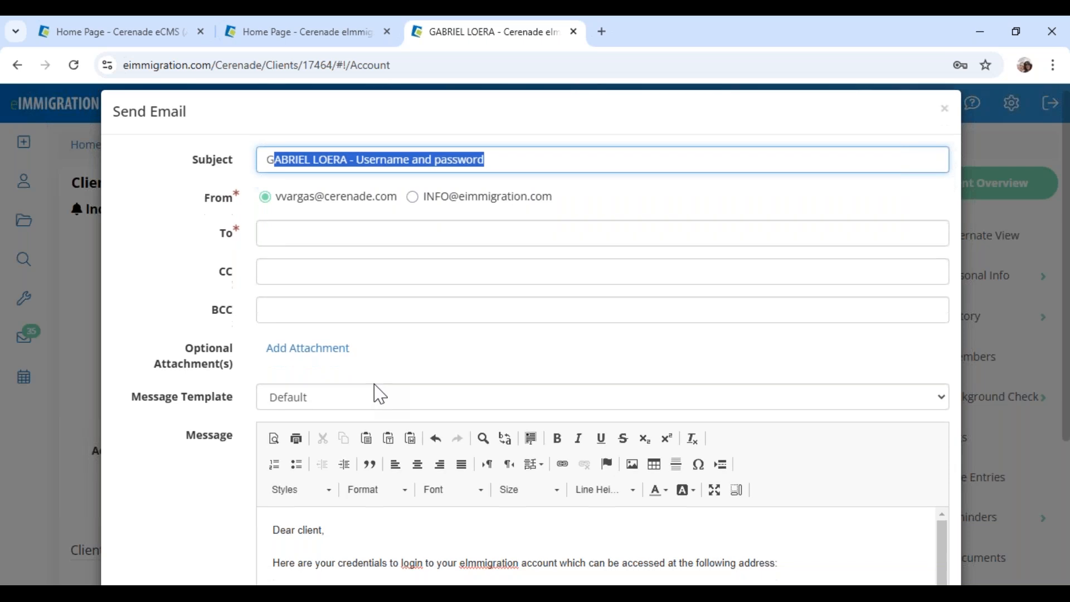
pyautogui.scroll(-3, 331, 401)
pyautogui.moveTo(277, 392); pyautogui.dragTo(450, 514)
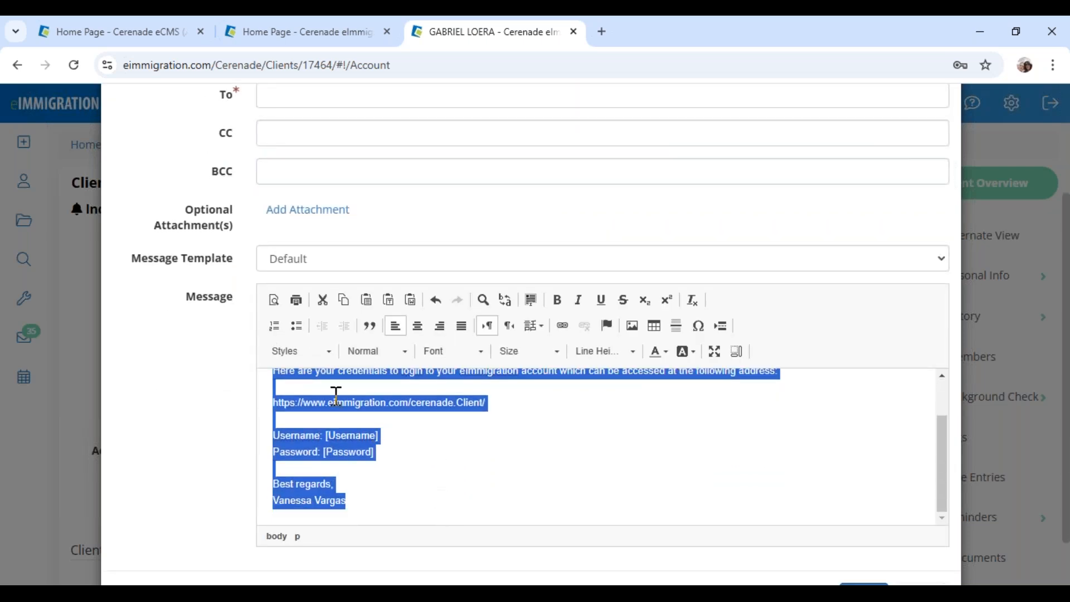
pyautogui.click(308, 265)
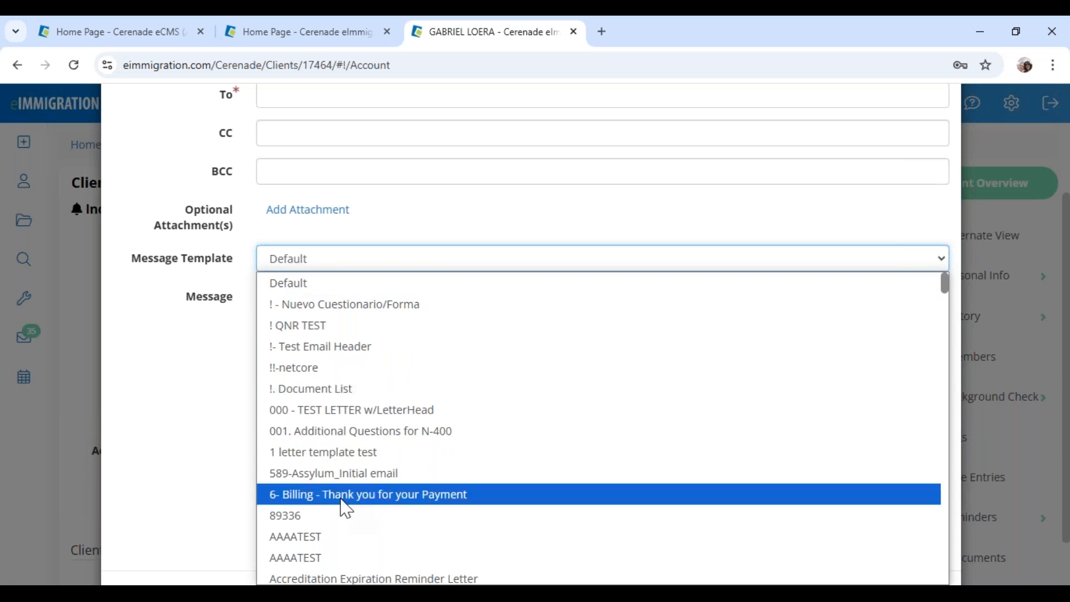
pyautogui.click(167, 369)
pyautogui.click(454, 457)
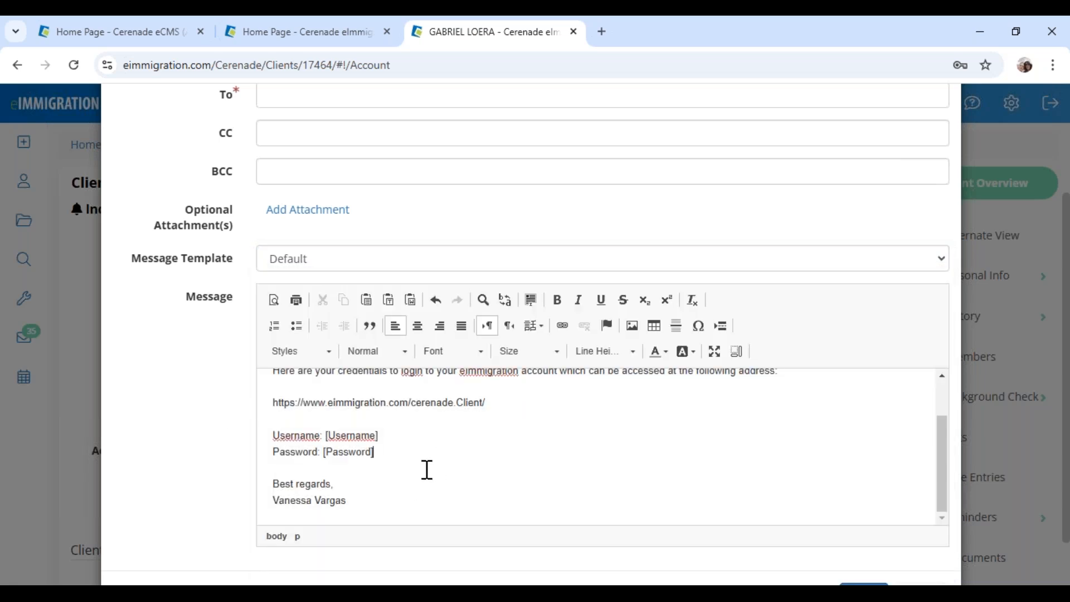
pyautogui.moveTo(382, 452); pyautogui.dragTo(277, 413)
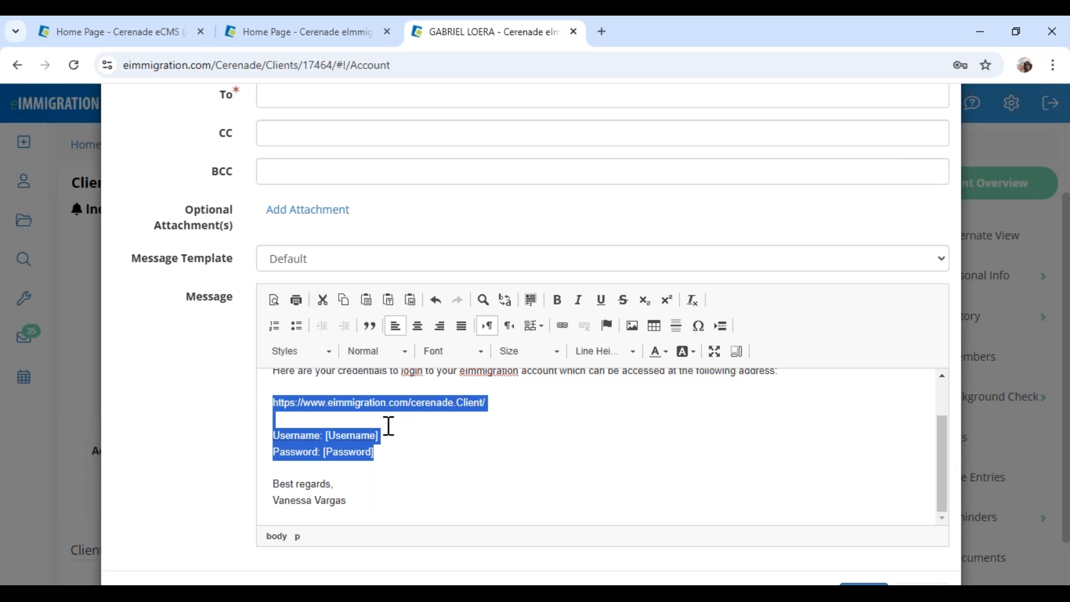
pyautogui.click(384, 456)
pyautogui.moveTo(388, 456); pyautogui.dragTo(275, 403)
pyautogui.click(418, 457)
pyautogui.scroll(-1, 563, 474)
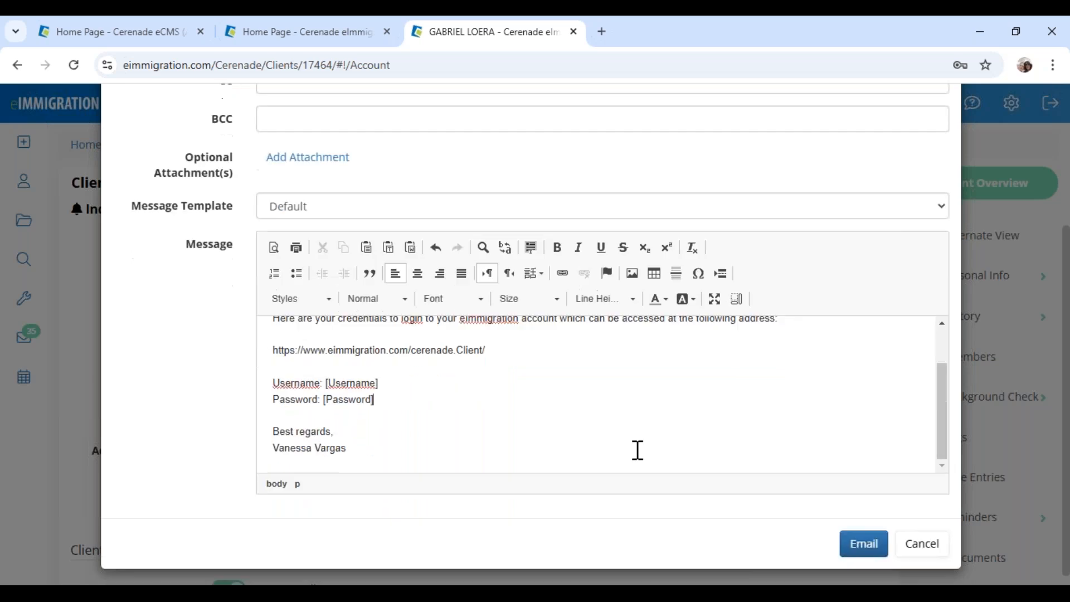
# Choose the SPANISH- CREDENCIALES template and review the greeting, portal link and password placeholder
pyautogui.click(357, 206)
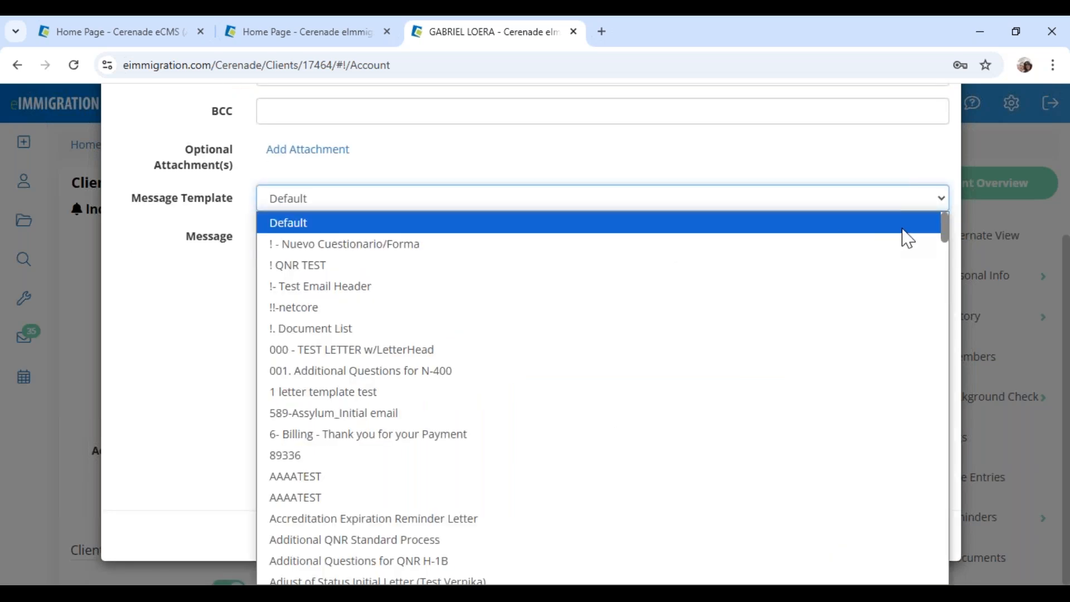
pyautogui.moveTo(947, 229); pyautogui.dragTo(967, 530)
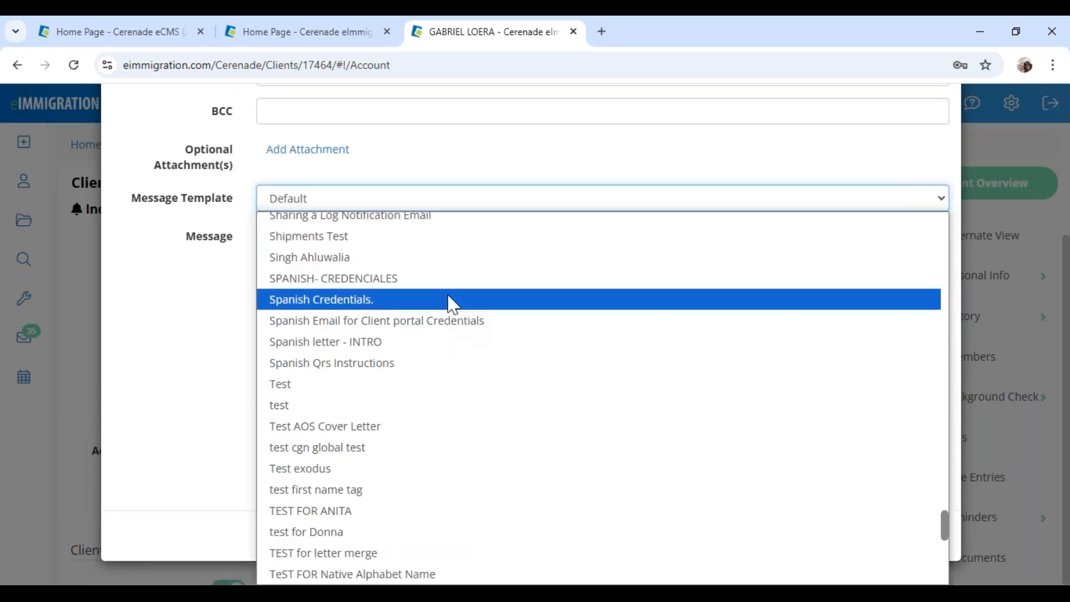
pyautogui.click(446, 278)
pyautogui.scroll(2, 411, 375)
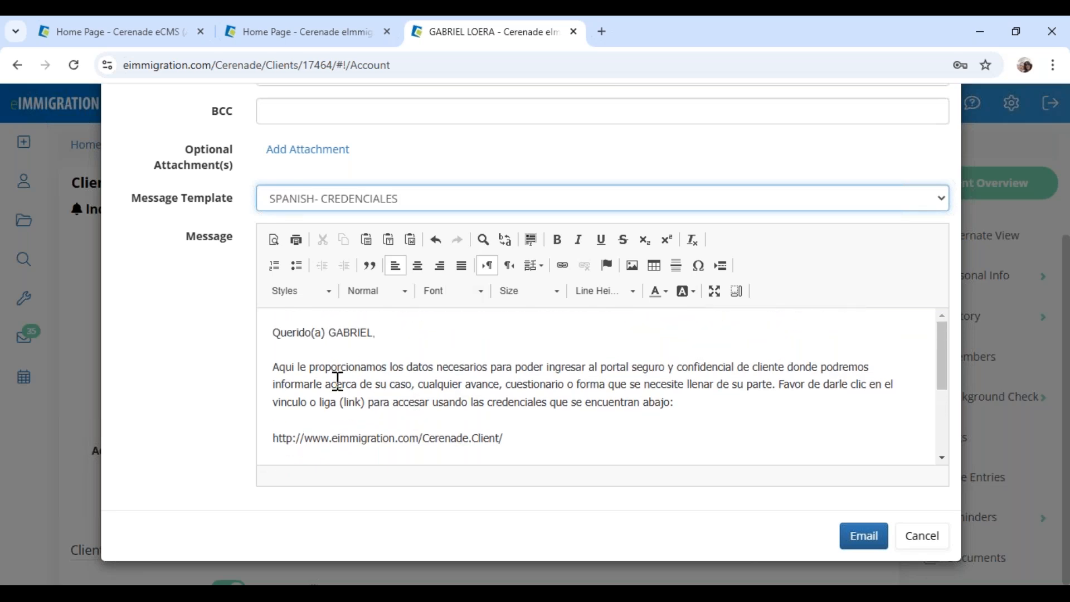
pyautogui.click(349, 335)
pyautogui.doubleClick(349, 334)
pyautogui.scroll(-3, 426, 397)
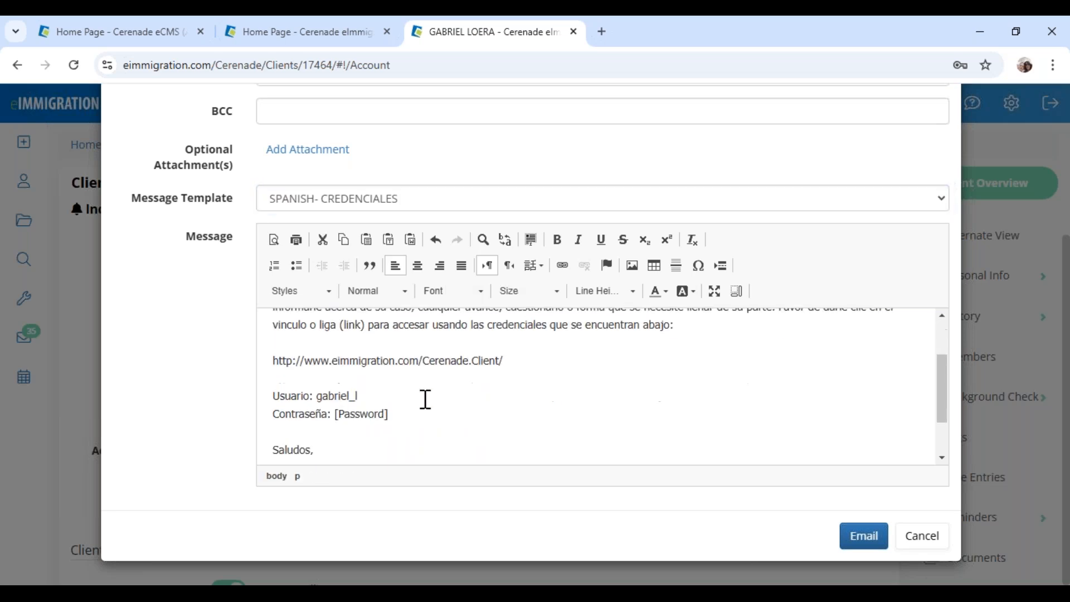
pyautogui.moveTo(513, 352); pyautogui.dragTo(281, 345)
pyautogui.click(372, 409)
pyautogui.moveTo(396, 415); pyautogui.dragTo(331, 416)
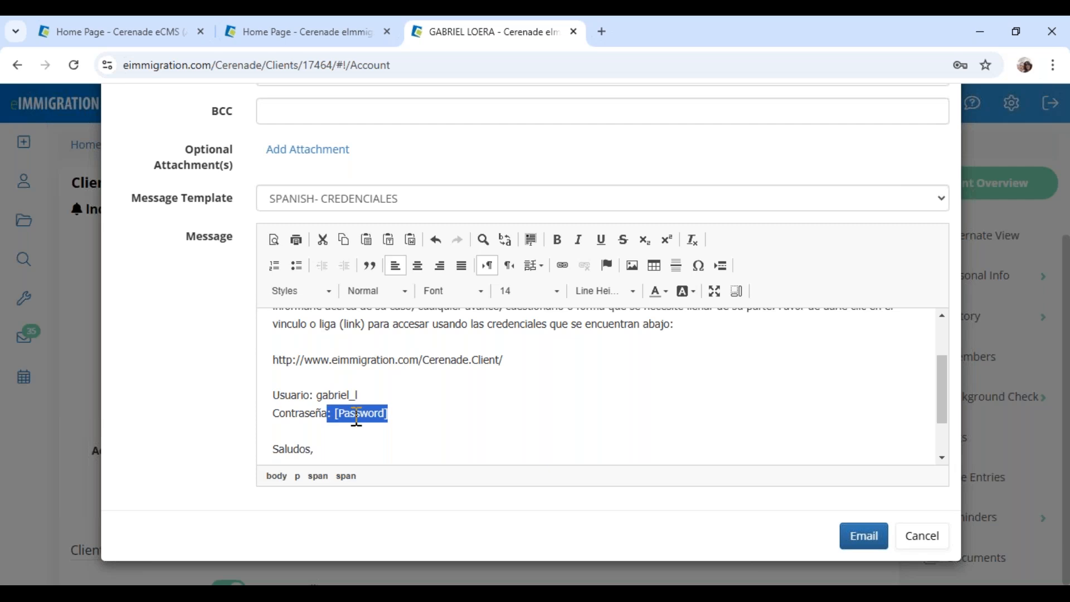
pyautogui.click(392, 415)
# Add the client's e-mail as recipient, send the message, and decline Chrome's password saving
pyautogui.click(869, 538)
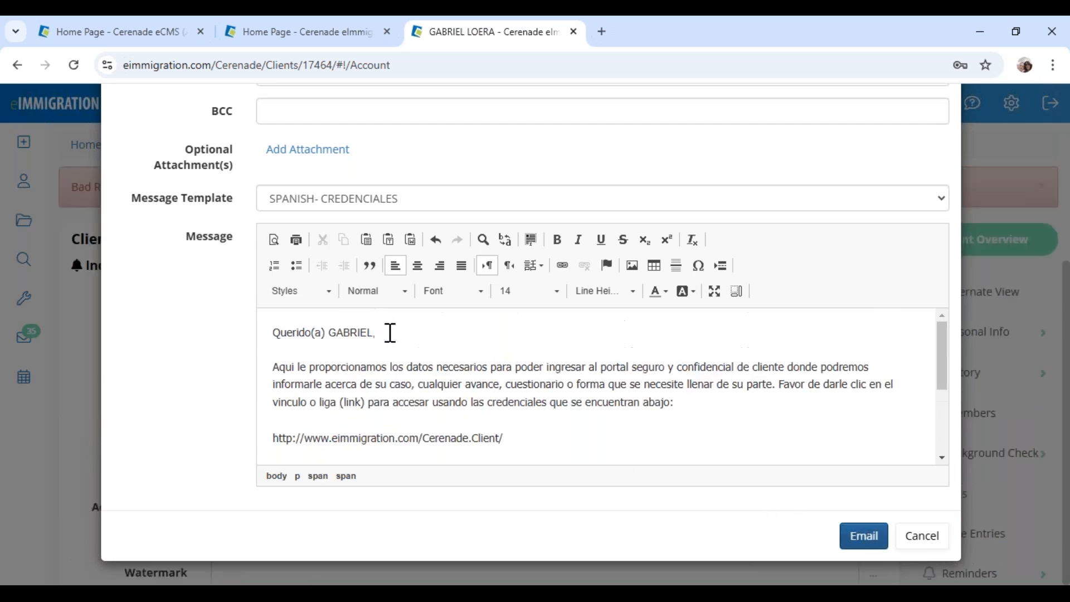
pyautogui.click(321, 298)
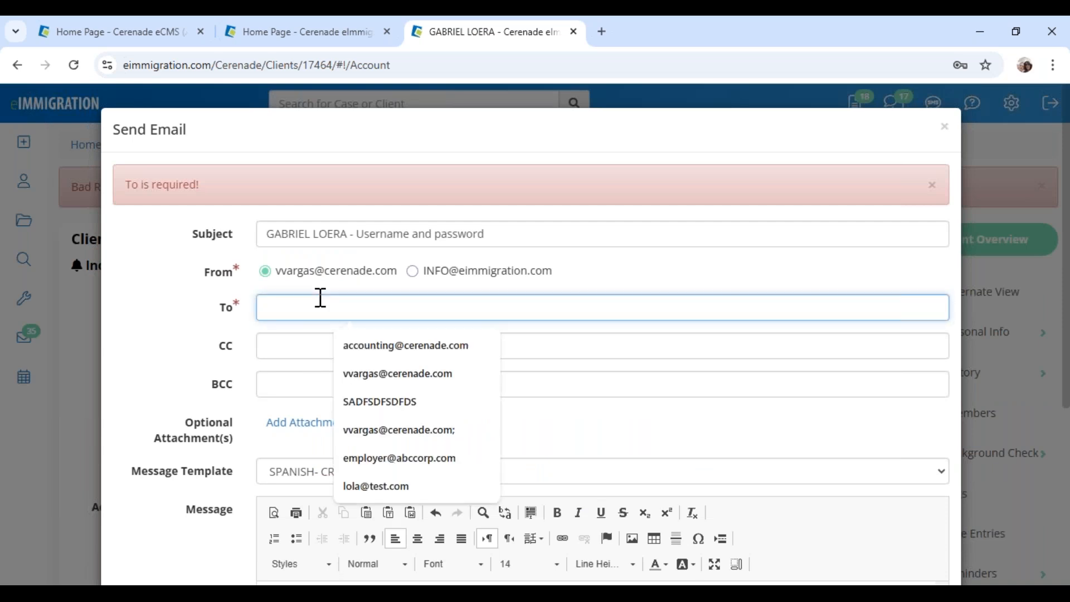
pyautogui.write('gabriel')
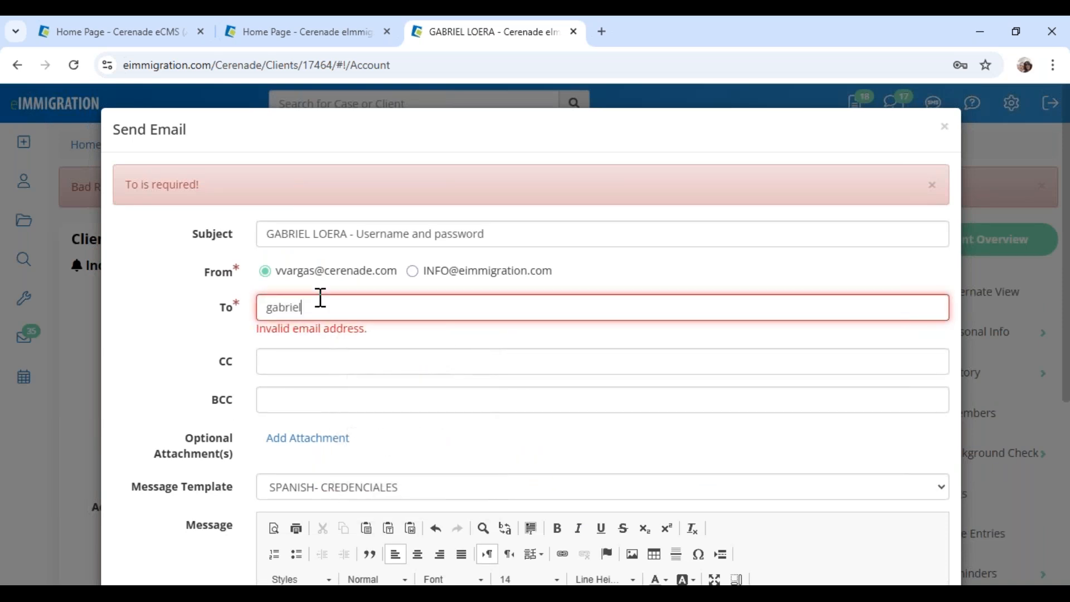
pyautogui.write('@test.com')
pyautogui.scroll(-5, 466, 353)
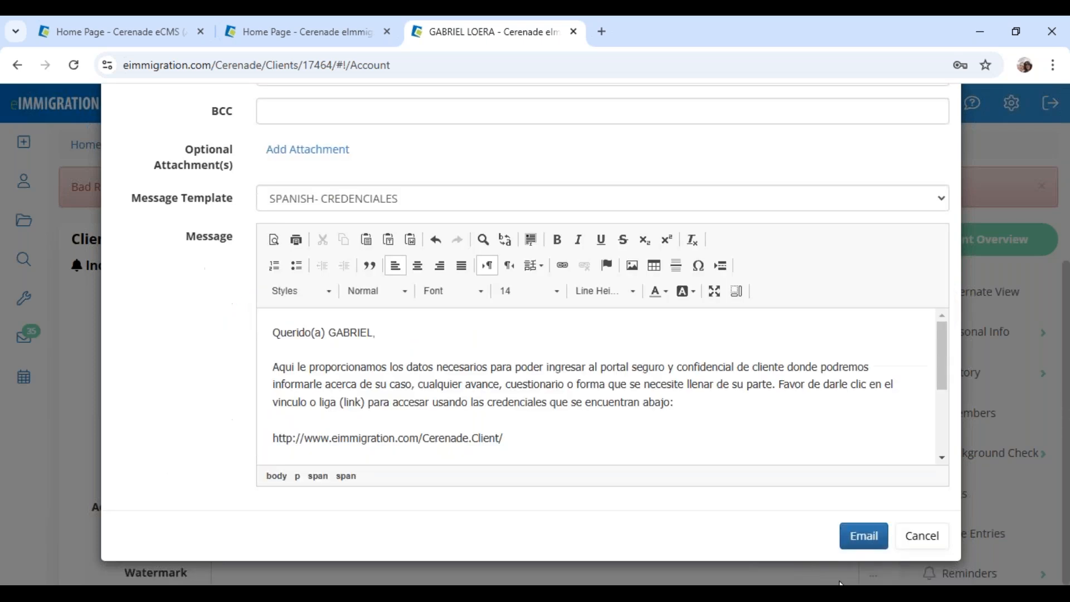
pyautogui.click(865, 537)
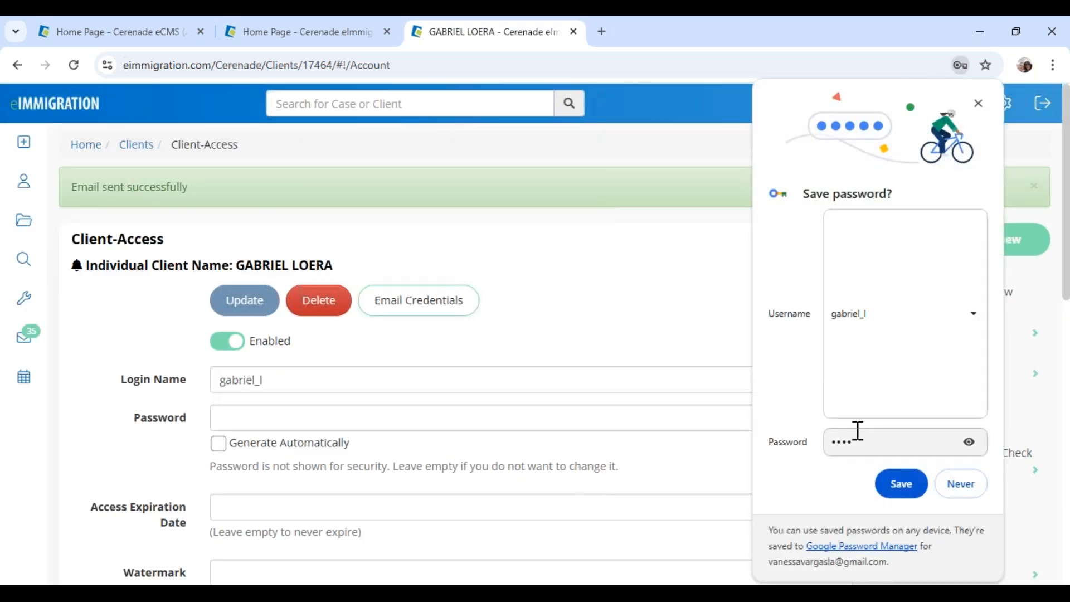
pyautogui.click(960, 484)
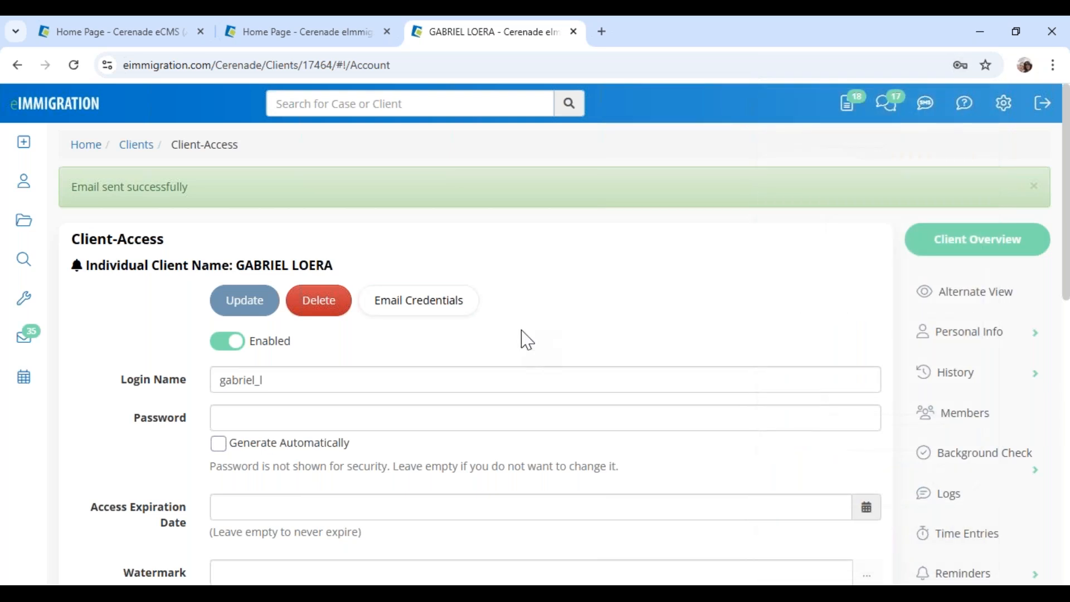
# Turn on Allow Deposit Fund to Trust Account under the client's Access to Billing
pyautogui.moveTo(227, 272); pyautogui.dragTo(373, 277)
pyautogui.scroll(-5, 368, 334)
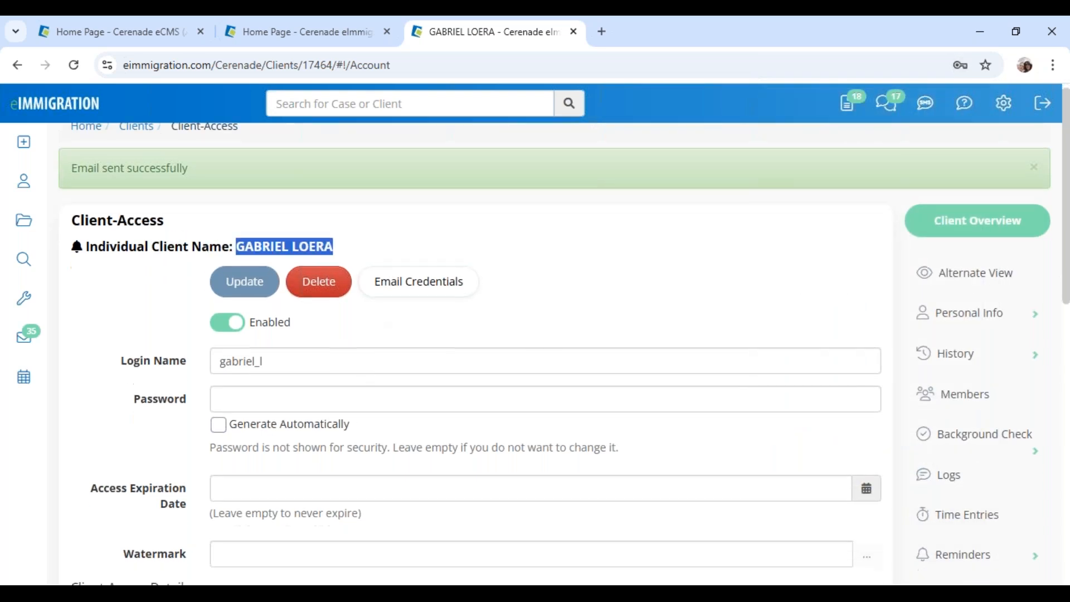
pyautogui.moveTo(262, 336); pyautogui.dragTo(373, 351)
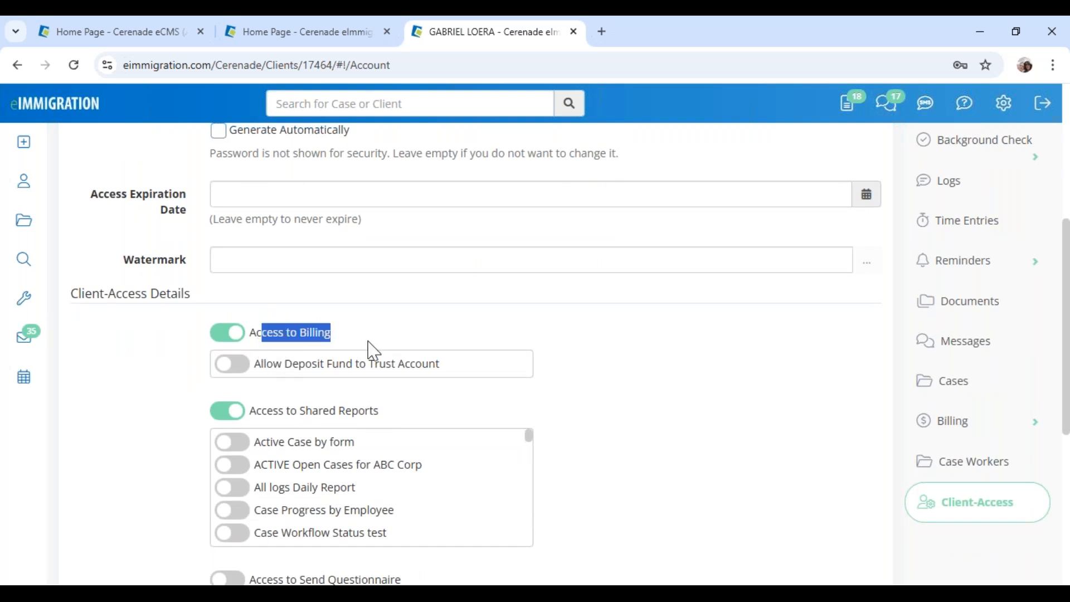
pyautogui.click(374, 351)
pyautogui.click(243, 368)
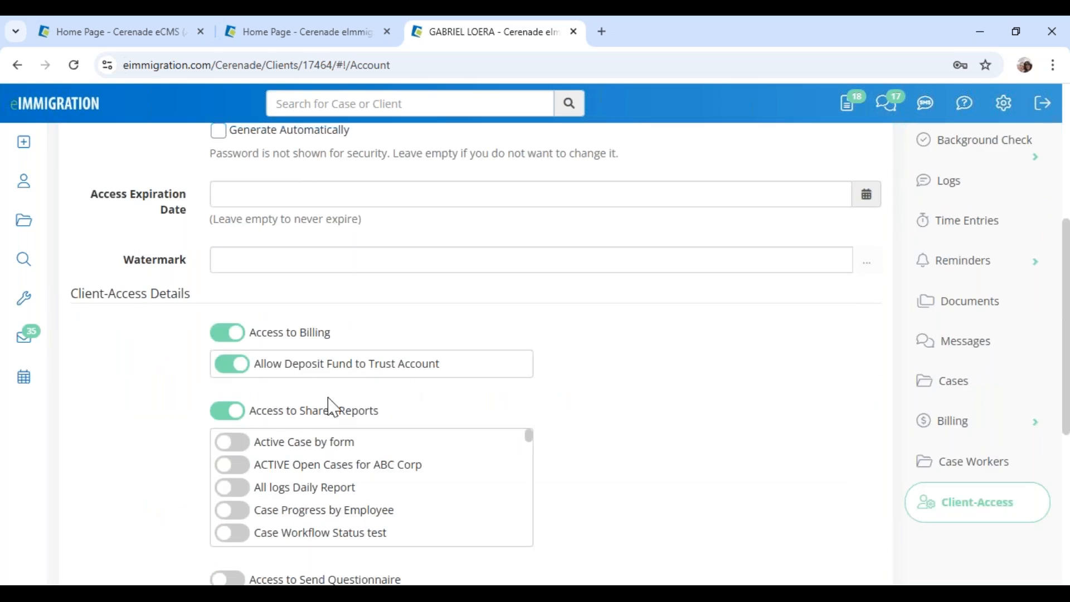
# Review the remaining Client-Access settings, including shared reports and appointments access
pyautogui.moveTo(287, 414); pyautogui.dragTo(369, 414)
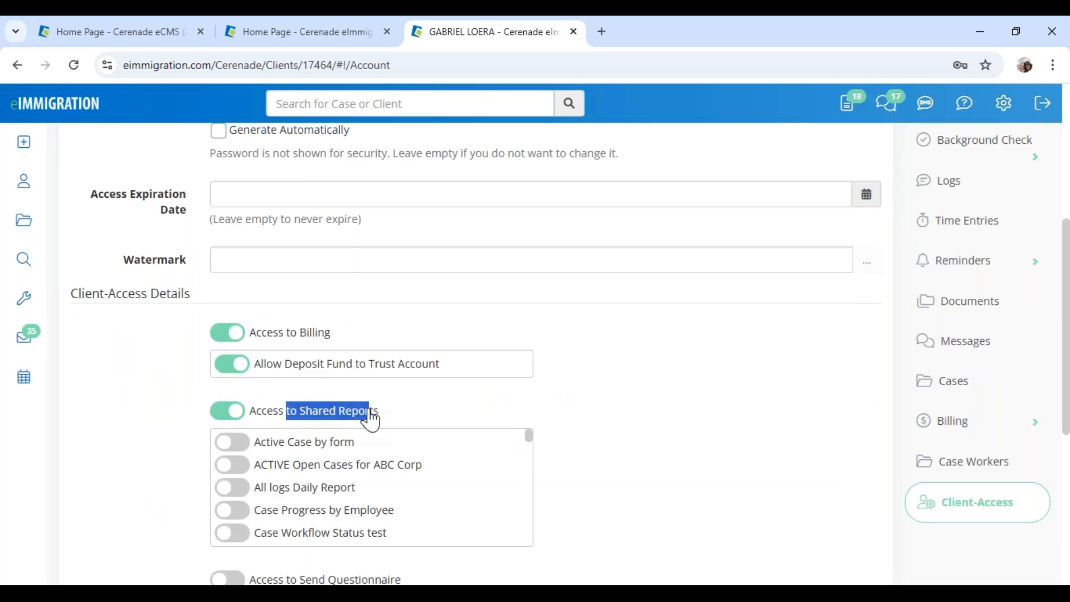
pyautogui.moveTo(370, 417); pyautogui.dragTo(381, 412)
pyautogui.scroll(-1, 319, 501)
pyautogui.scroll(-1, 319, 504)
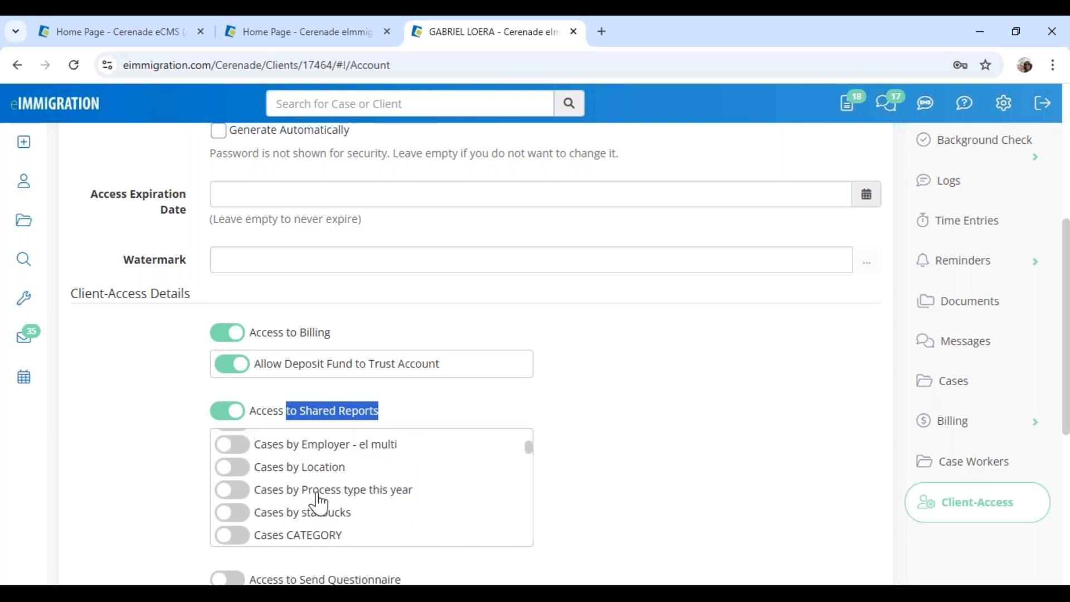
pyautogui.scroll(-2, 635, 524)
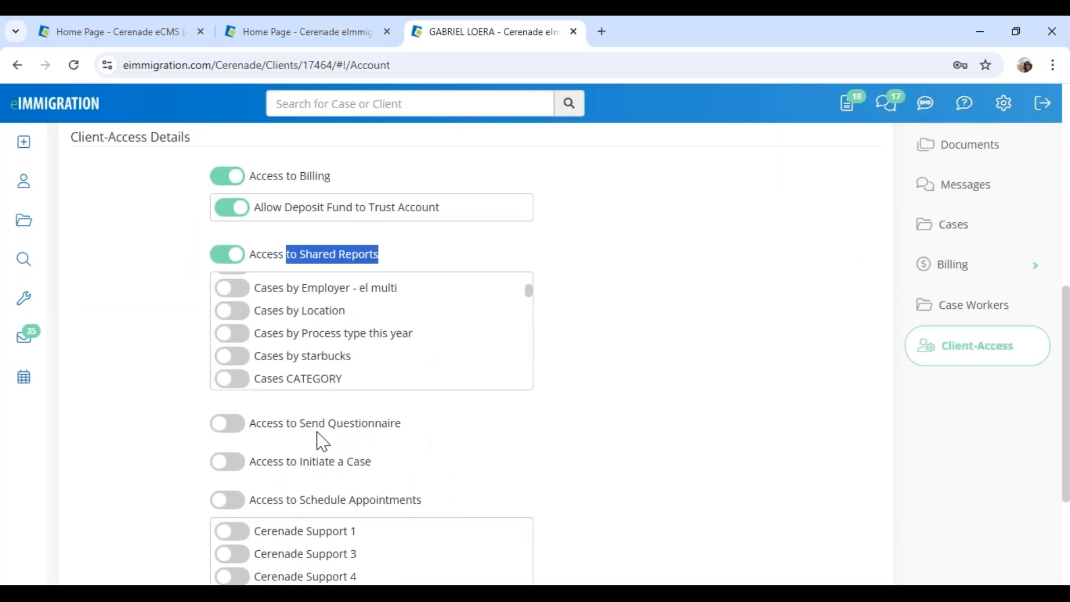
pyautogui.scroll(-1, 317, 437)
pyautogui.moveTo(319, 427); pyautogui.dragTo(474, 422)
pyautogui.click(478, 432)
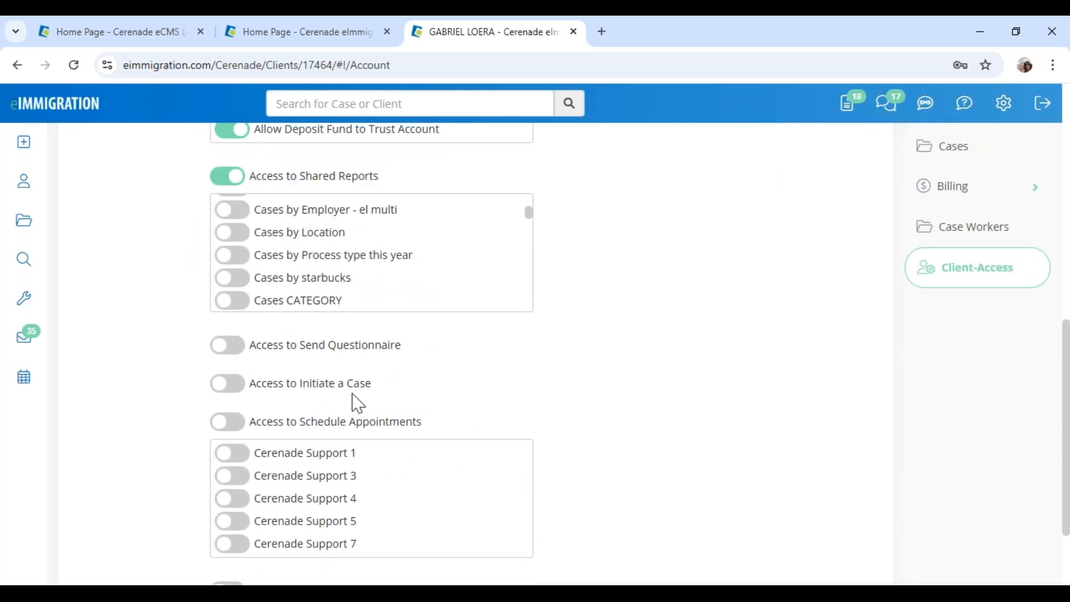
pyautogui.scroll(10, 342, 314)
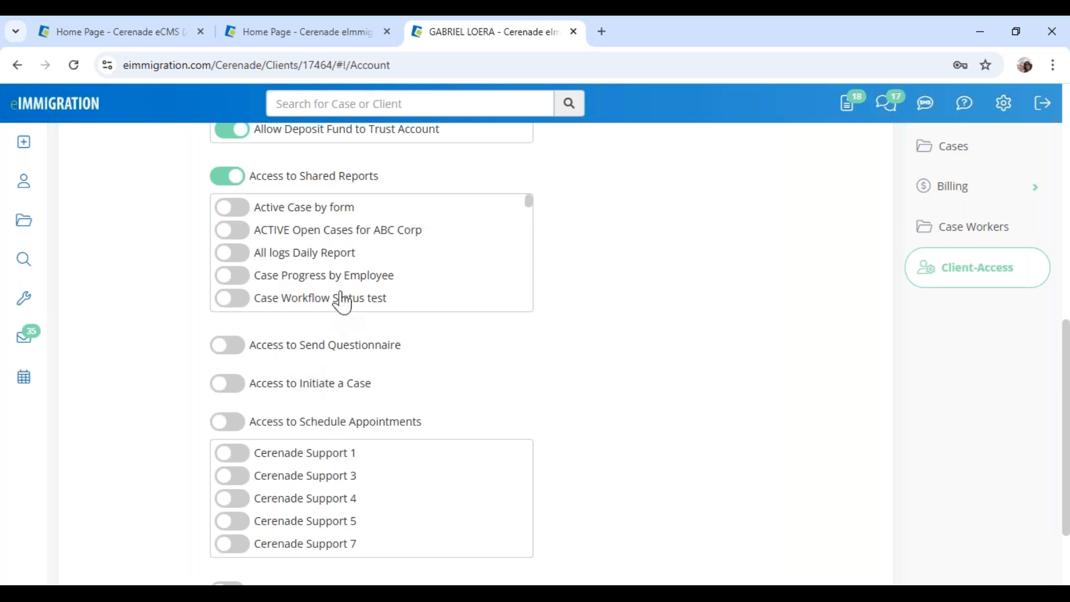
pyautogui.scroll(-5, 208, 370)
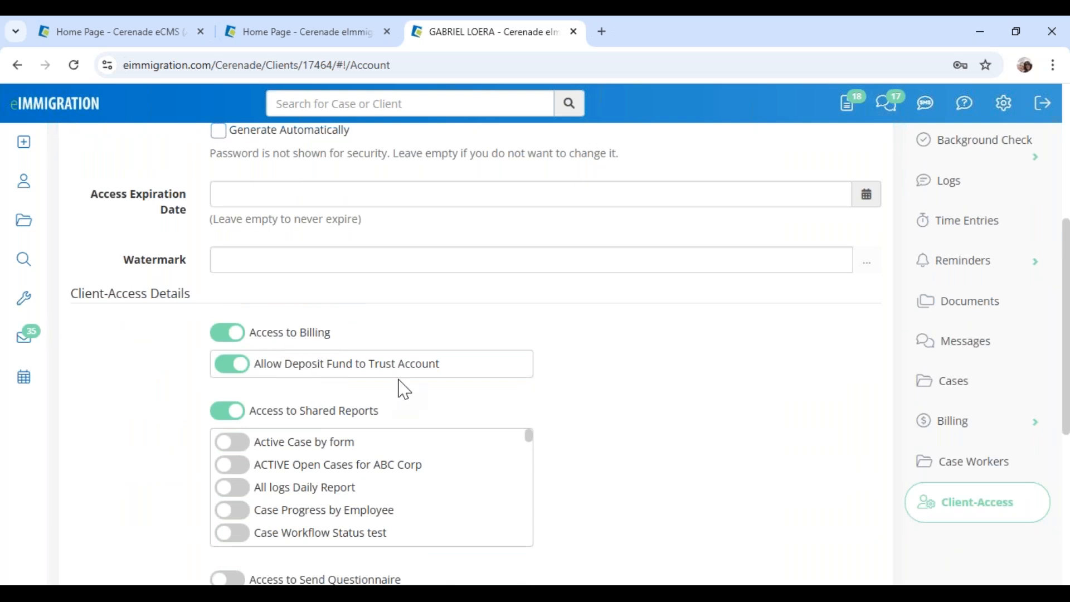
pyautogui.scroll(6, 398, 380)
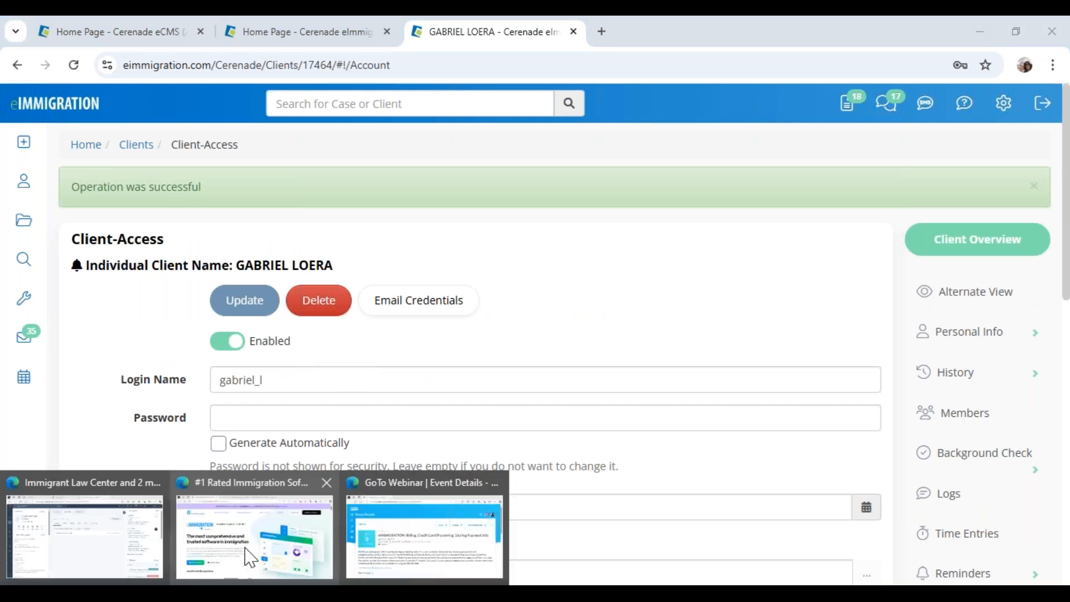
# Sign in to the Client Portal login page with the client's username and password
pyautogui.click(246, 554)
pyautogui.click(382, 33)
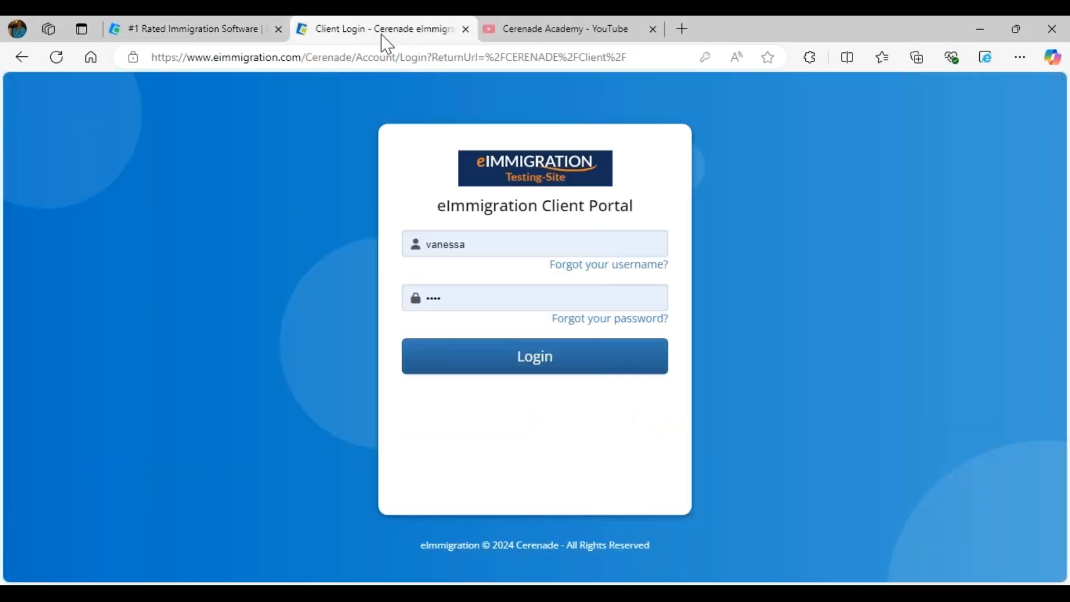
pyautogui.click(516, 245)
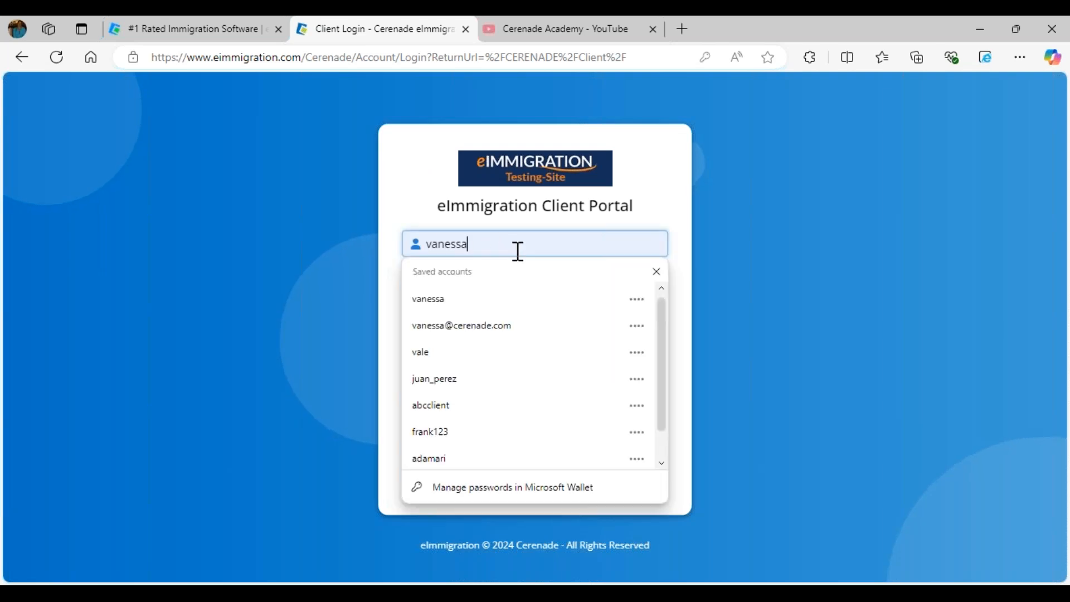
pyautogui.hotkey('ctrl', 'a')
pyautogui.write('gabriel')
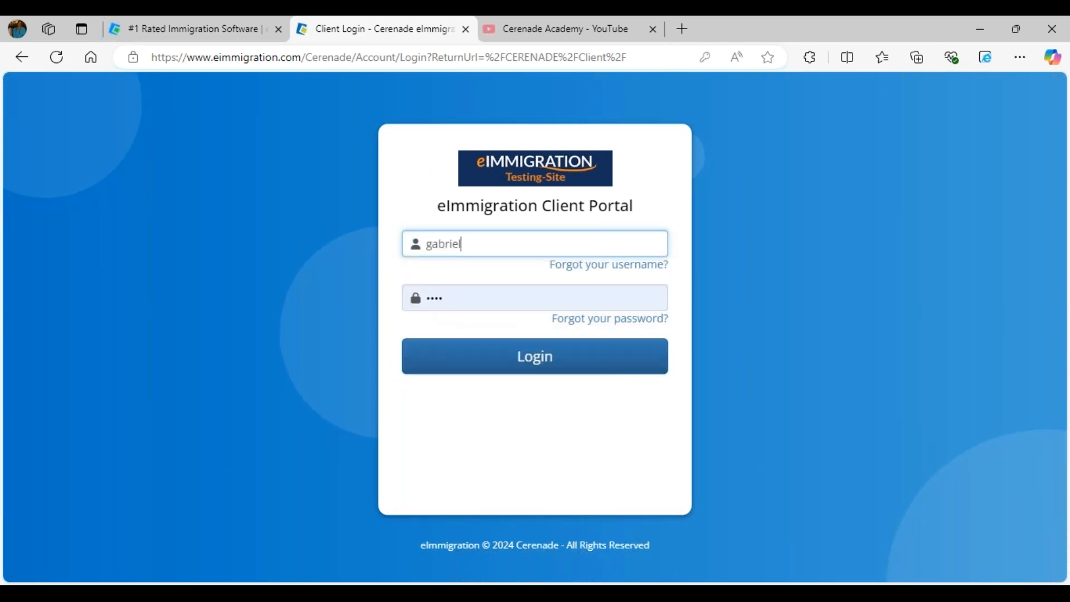
pyautogui.press('Tab')
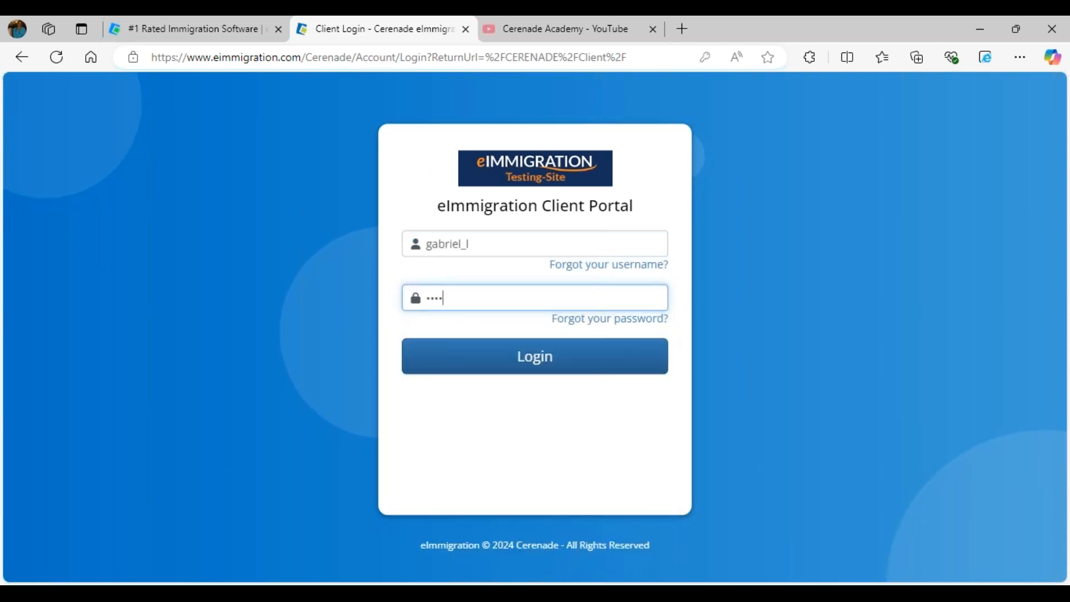
pyautogui.press('Return')
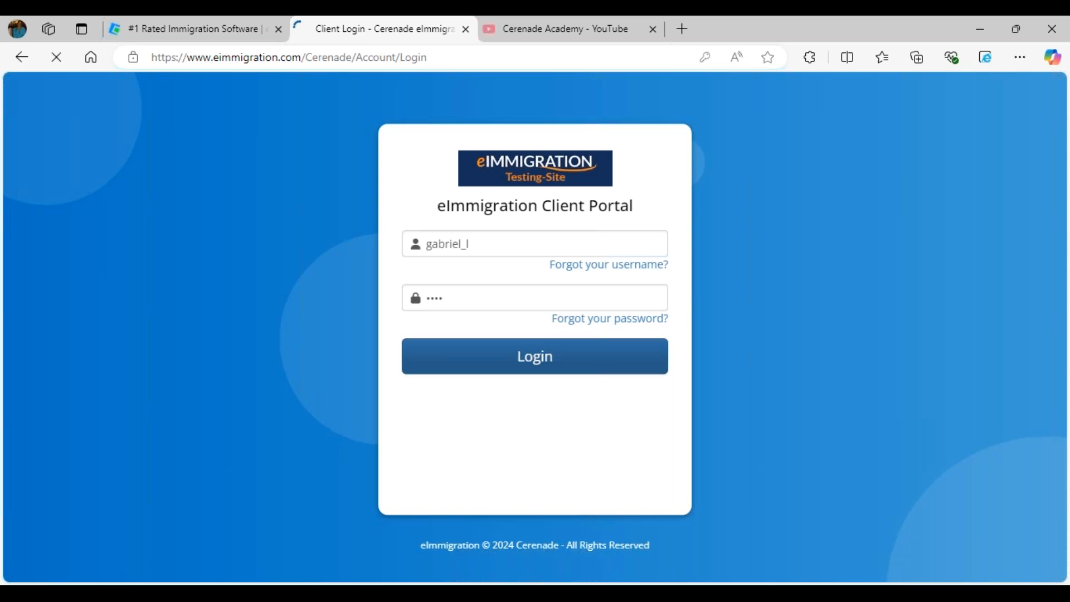
# Replace the first-login password with a new one and save it, declining the browser's update offer
pyautogui.click(552, 222)
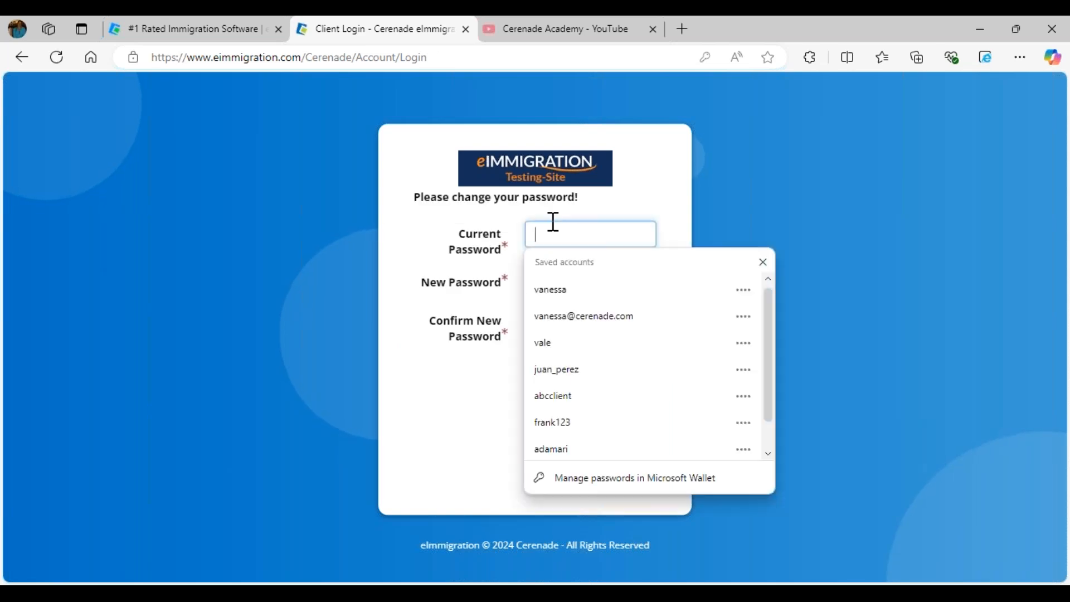
pyautogui.write('****')
pyautogui.press('Tab')
pyautogui.write('****')
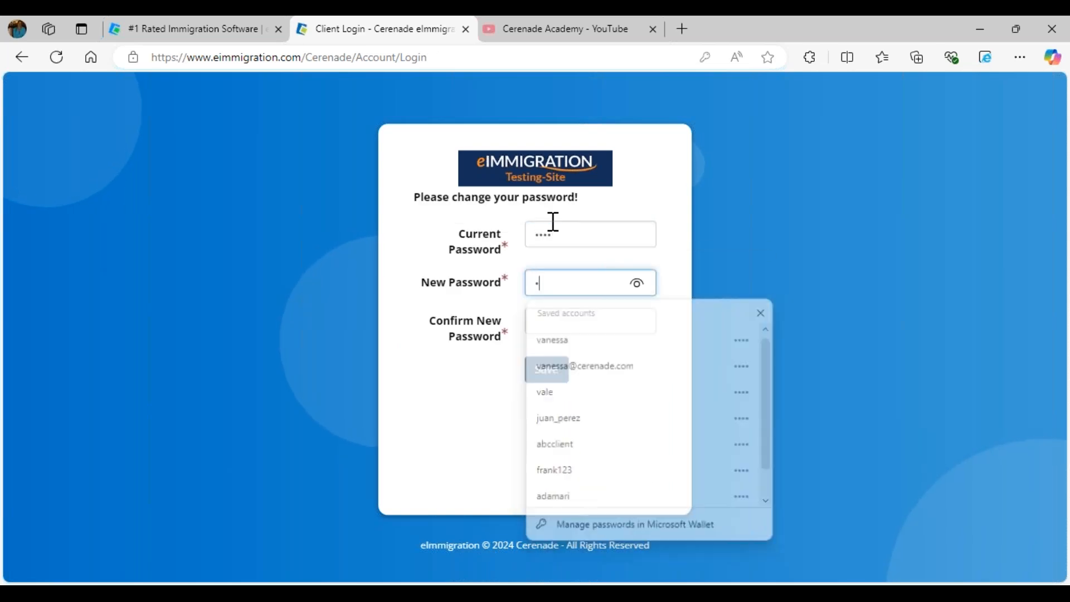
pyautogui.press('Tab')
pyautogui.write('**')
pyautogui.click(564, 372)
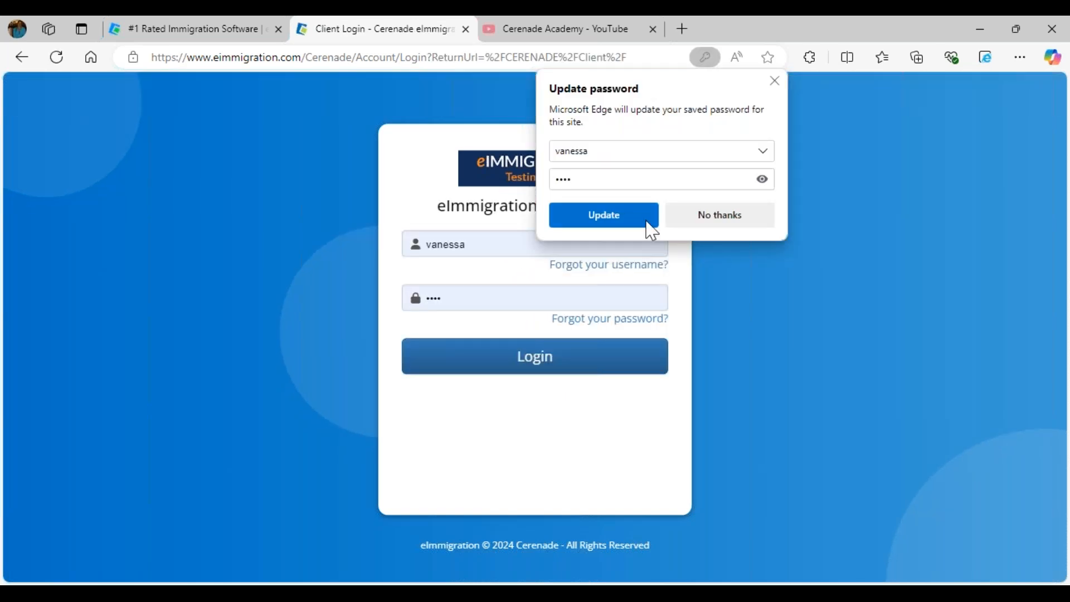
pyautogui.click(702, 220)
# Log in again as the client using the new password
pyautogui.click(519, 245)
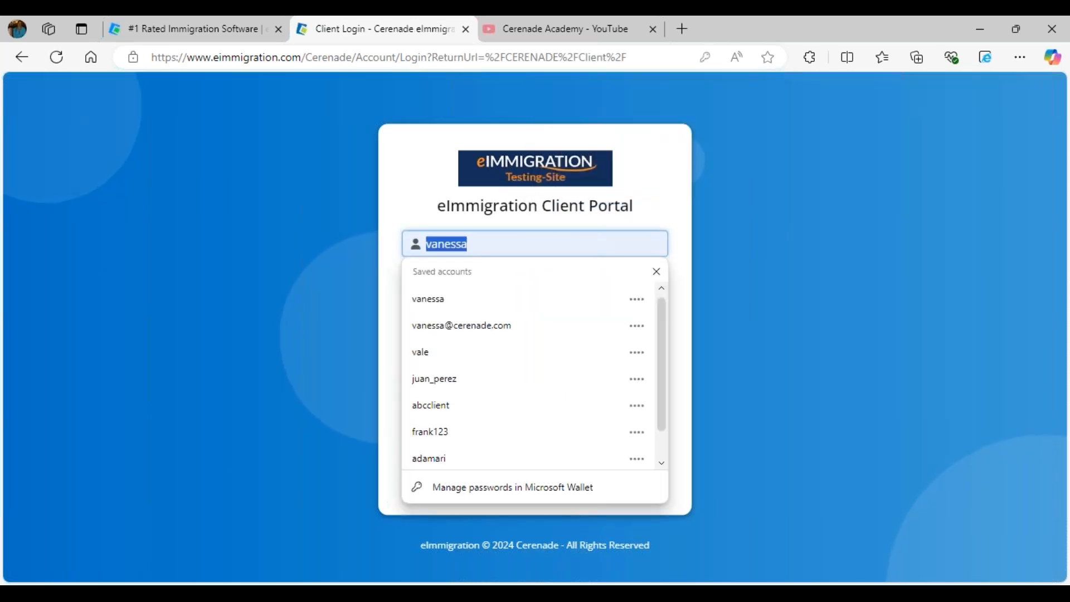
pyautogui.write('gabriel_l')
pyautogui.press('Tab')
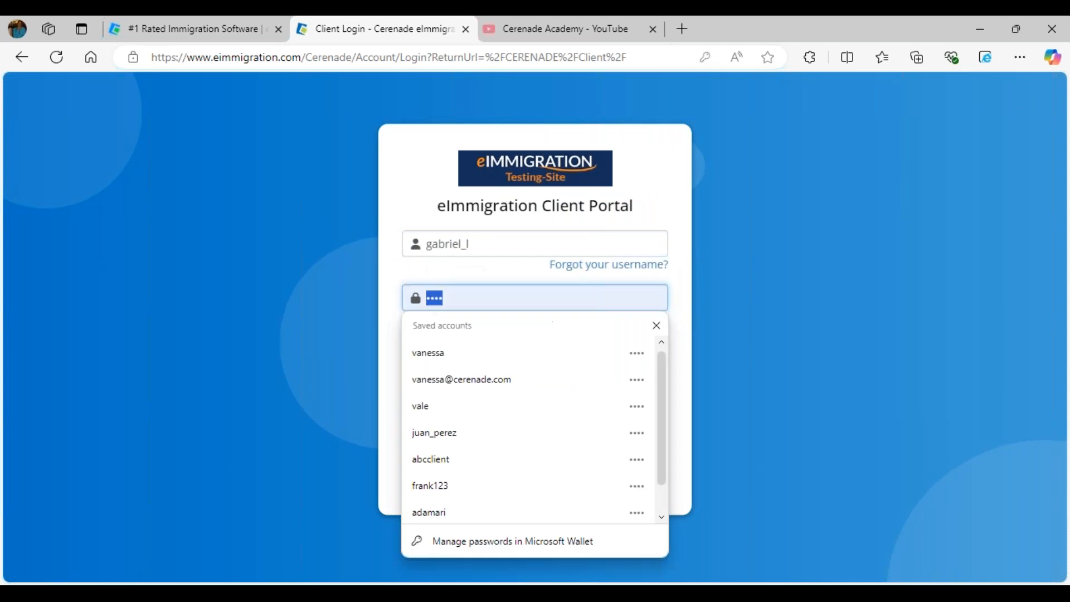
pyautogui.write('•••')
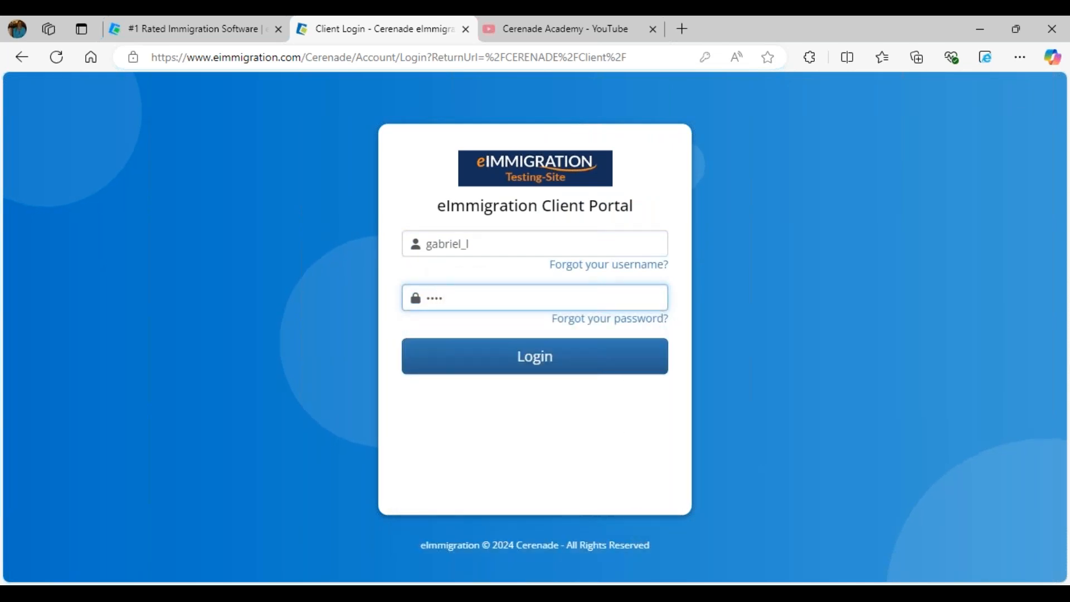
pyautogui.press('Return')
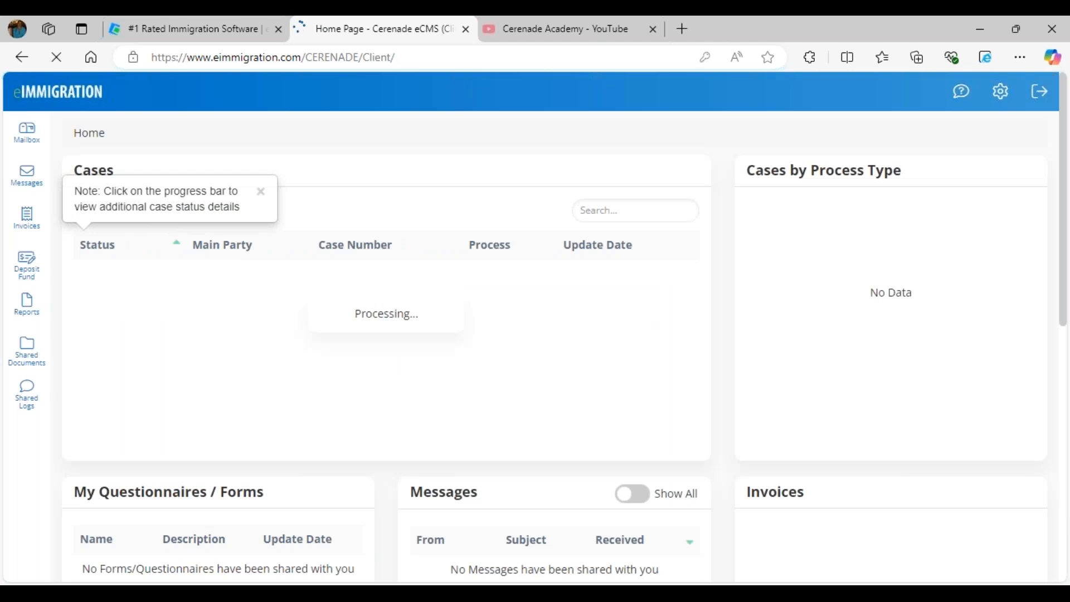
pyautogui.click(32, 234)
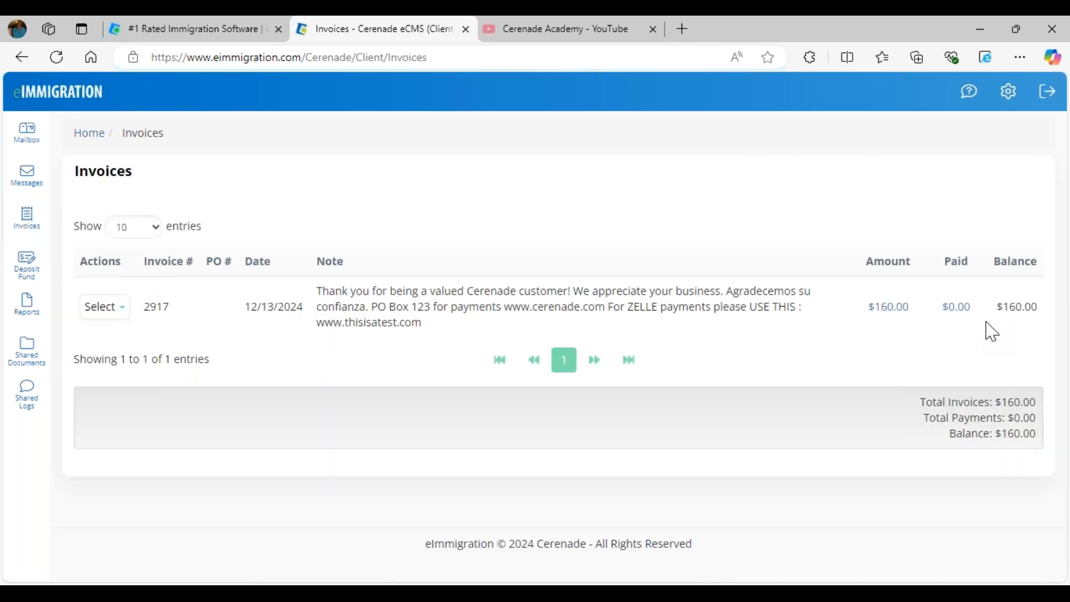
pyautogui.click(113, 312)
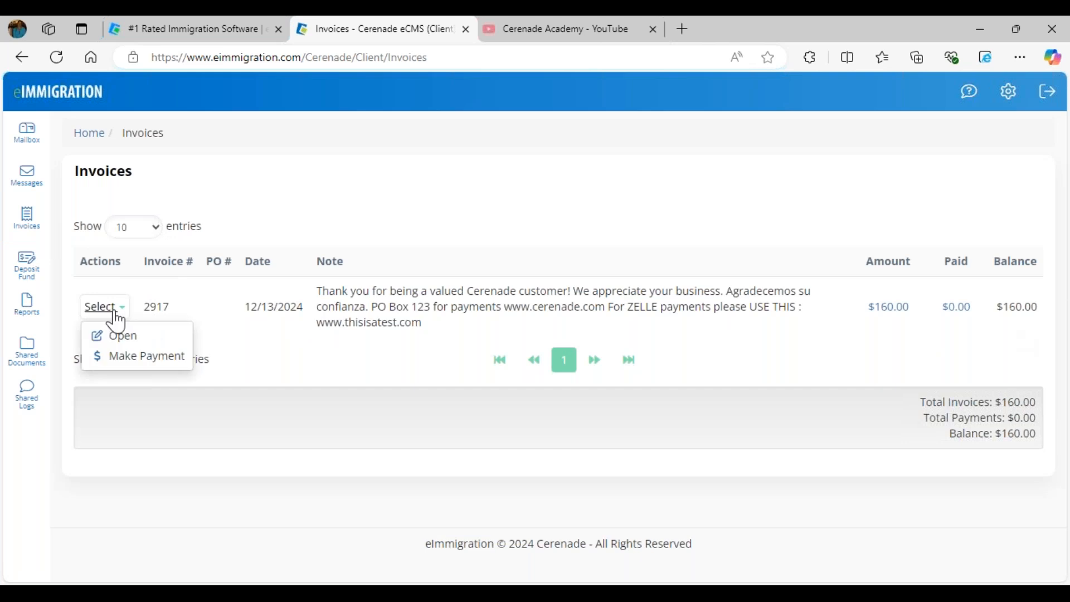
pyautogui.click(147, 356)
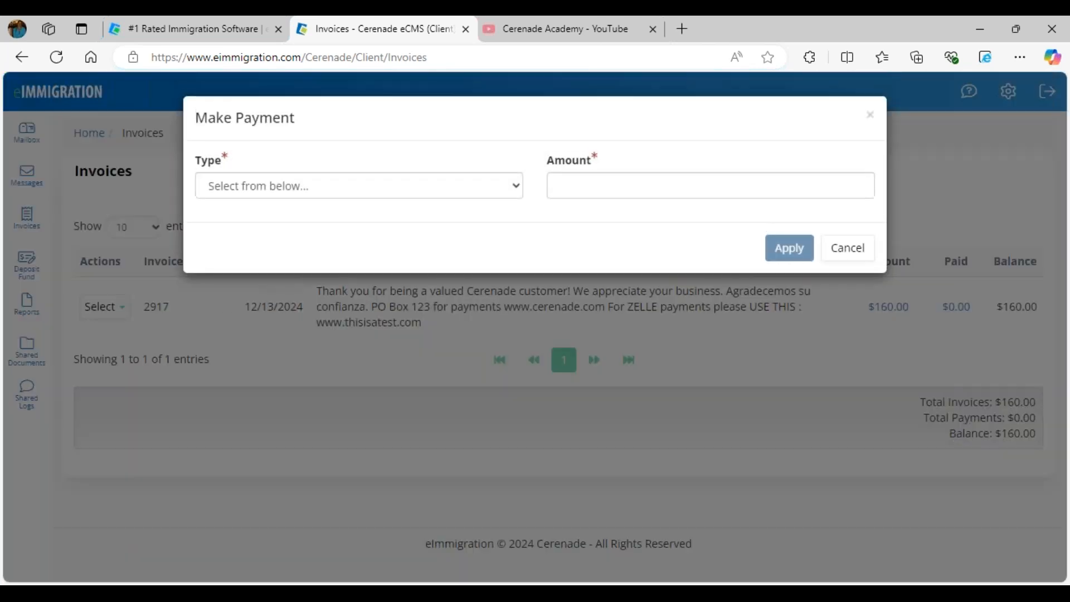
pyautogui.click(275, 192)
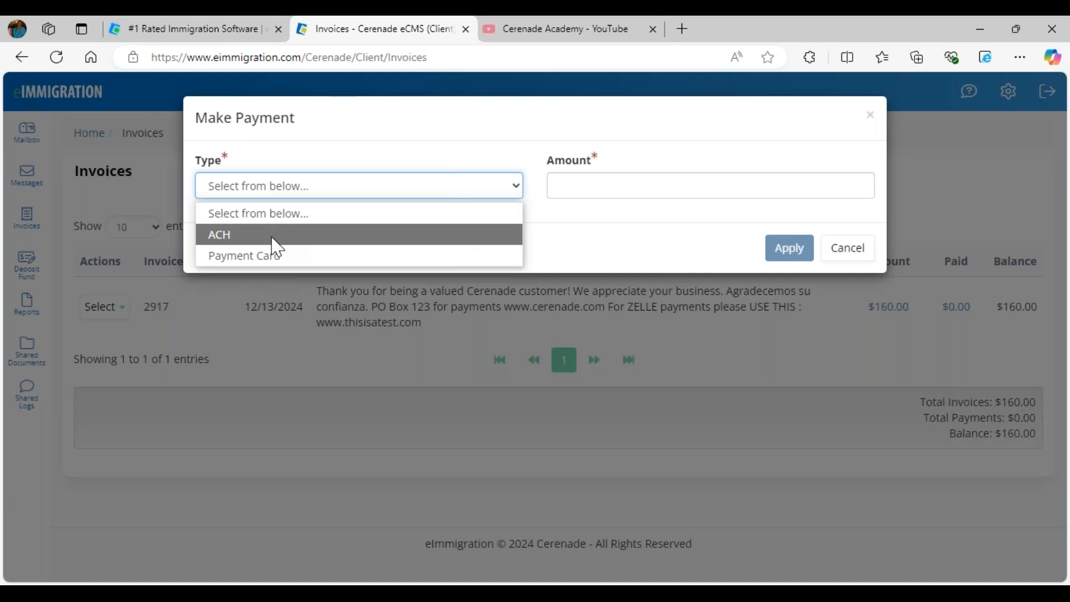
pyautogui.click(277, 235)
pyautogui.click(283, 192)
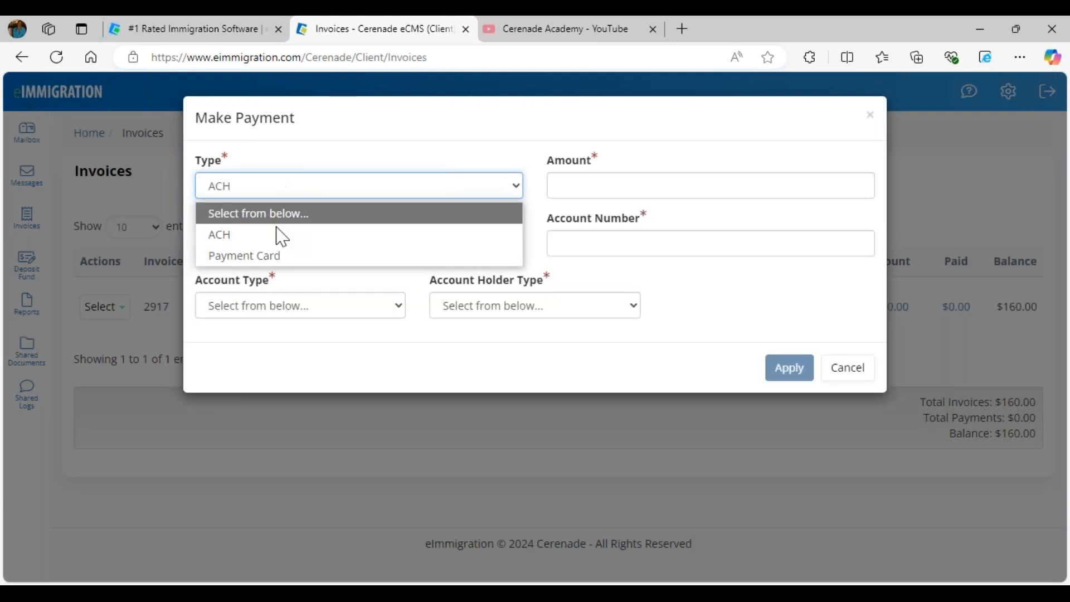
pyautogui.click(273, 256)
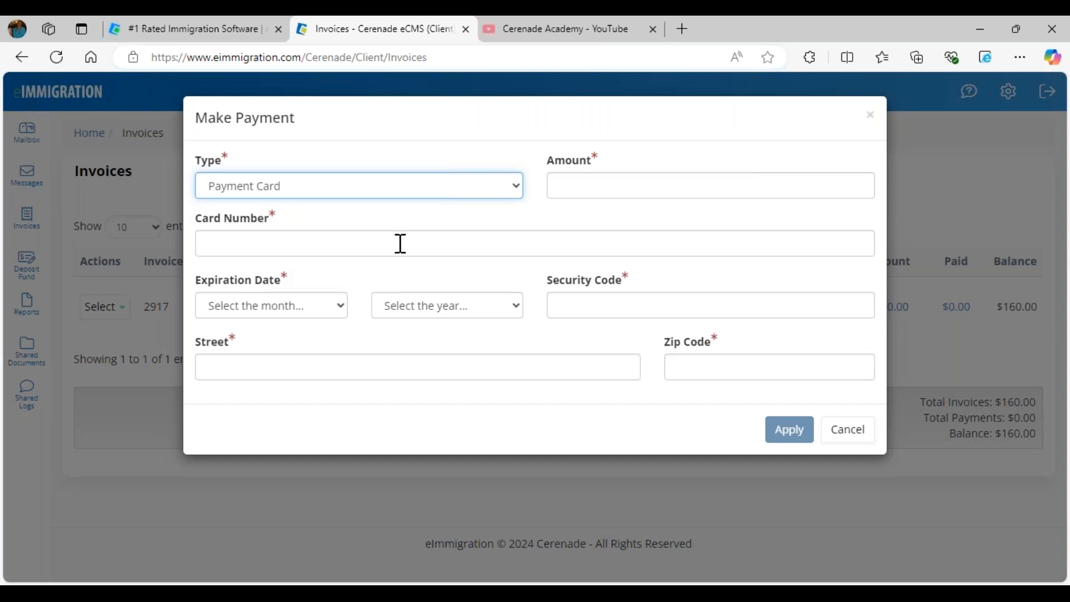
pyautogui.click(849, 431)
pyautogui.click(102, 307)
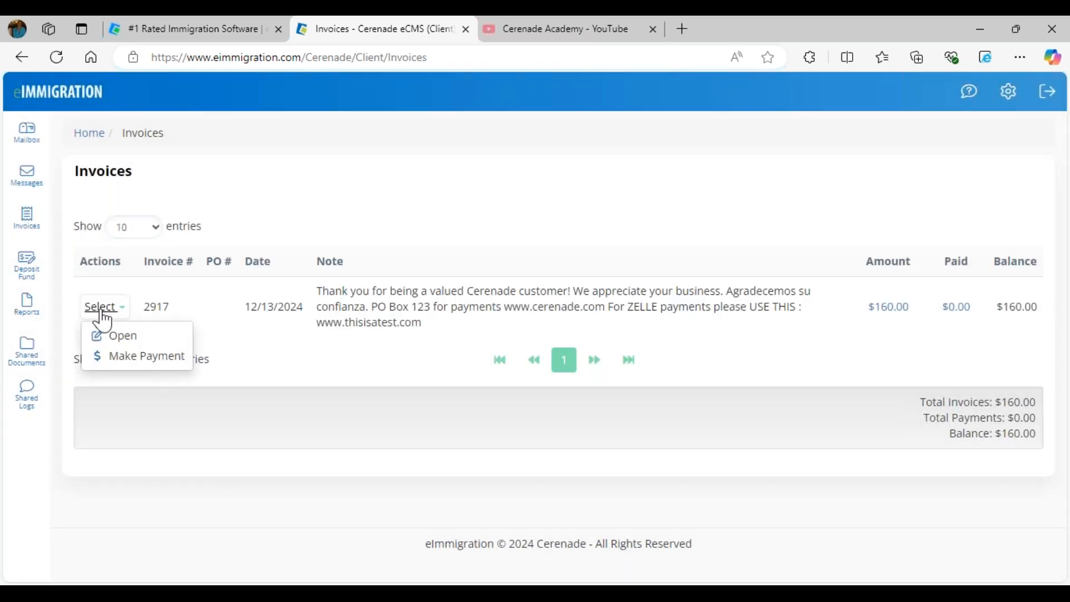
pyautogui.click(133, 337)
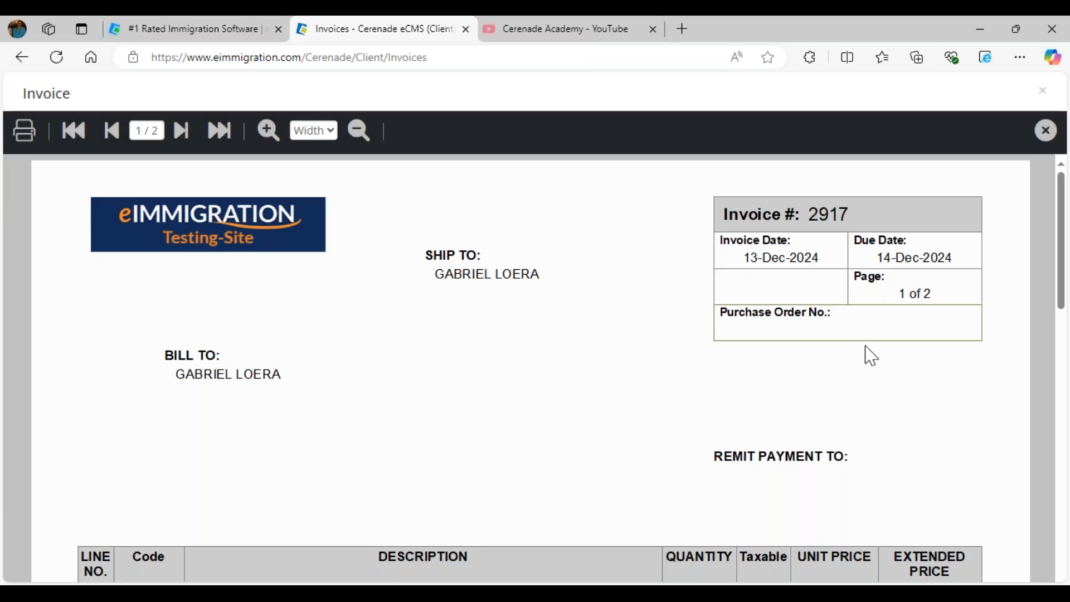
pyautogui.scroll(-6, 861, 355)
pyautogui.click(1035, 135)
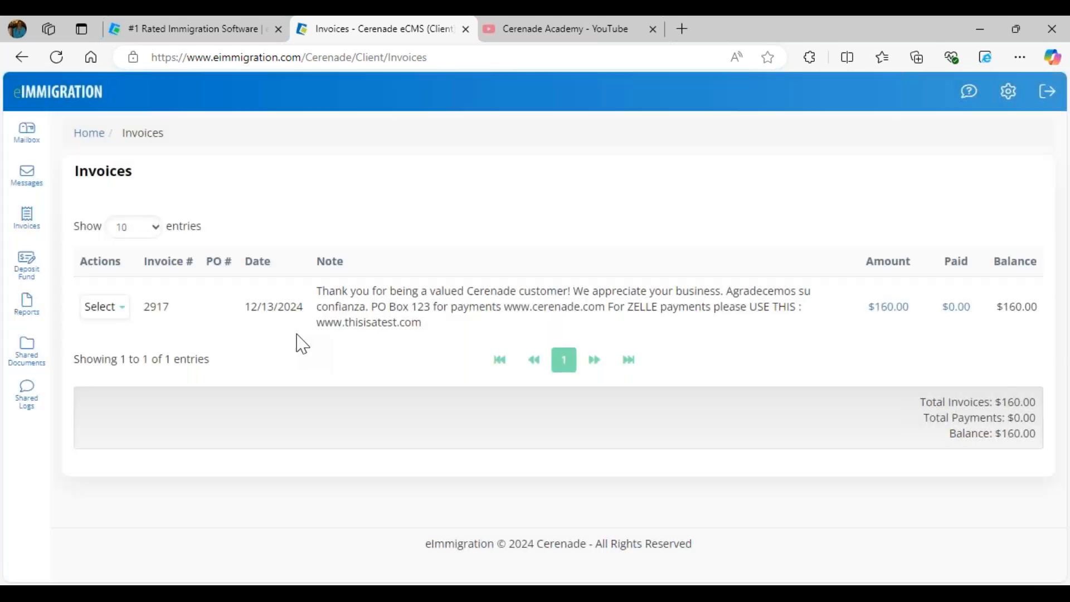
pyautogui.click(104, 308)
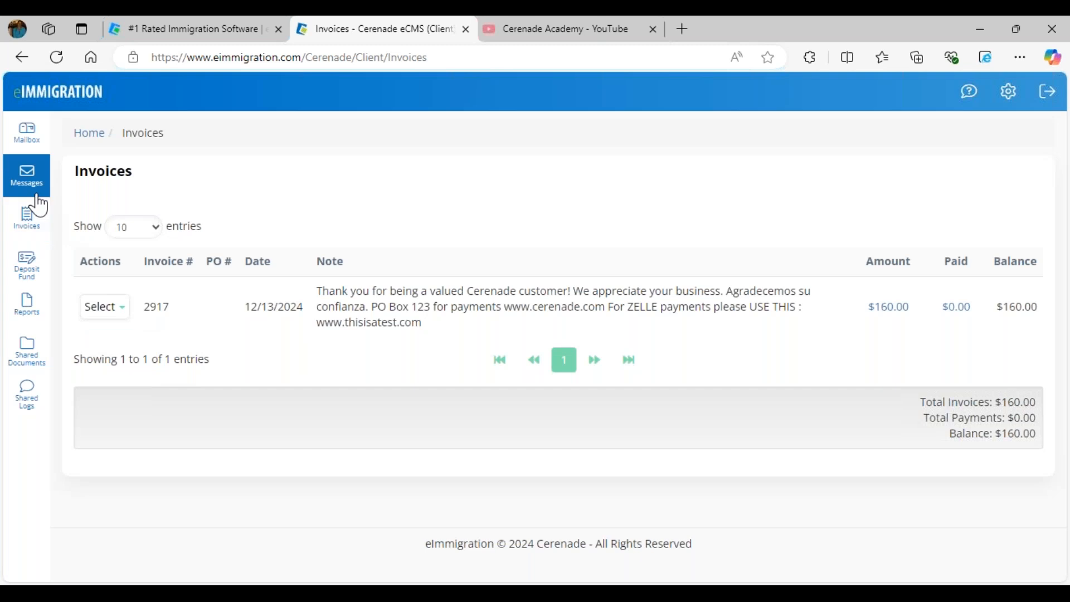
pyautogui.click(28, 264)
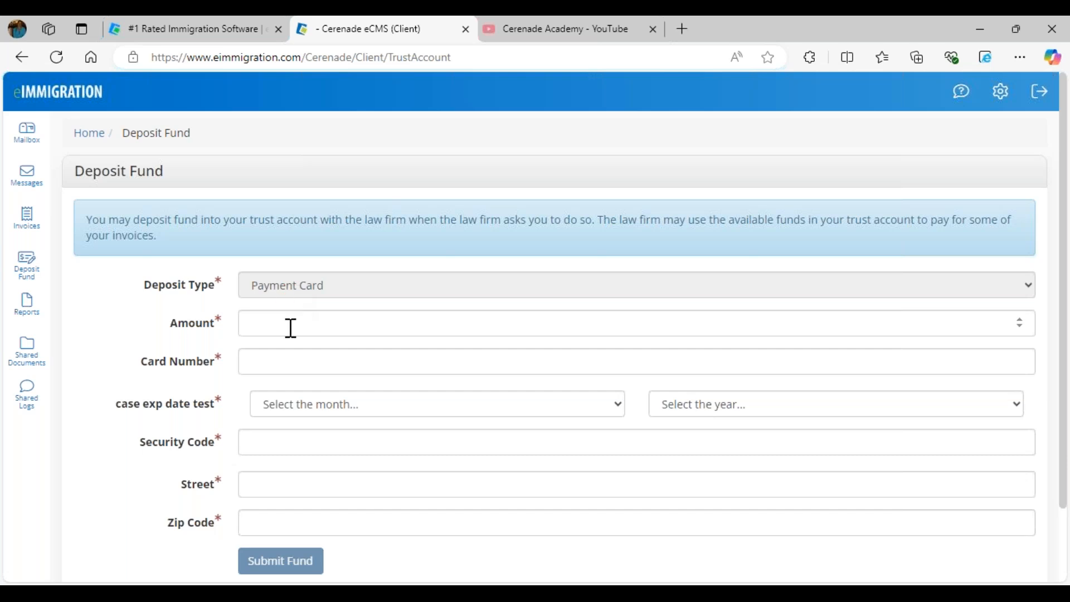
pyautogui.scroll(-3, 413, 406)
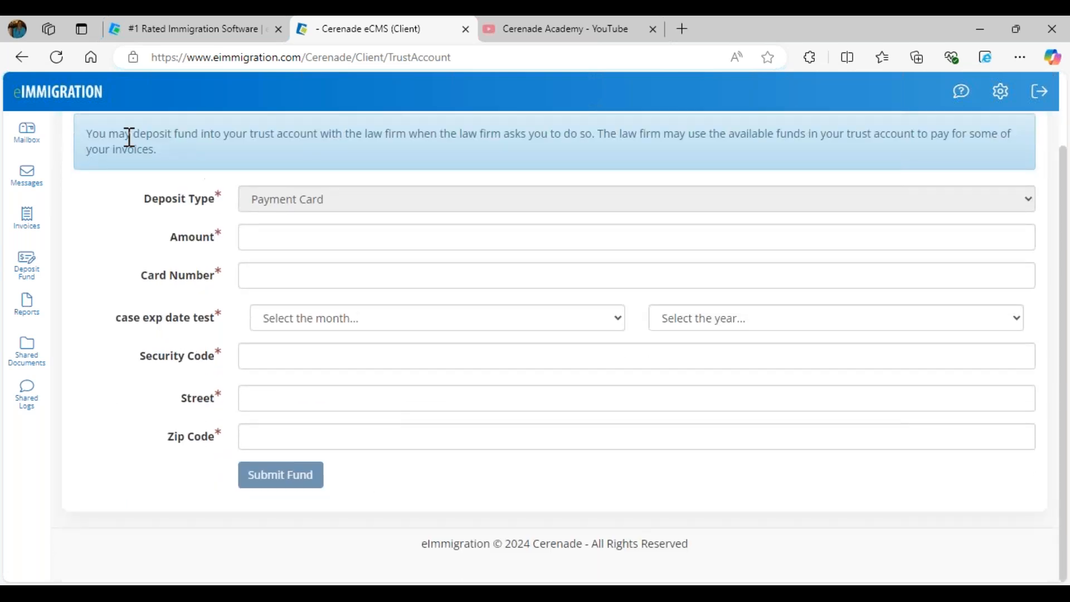
pyautogui.moveTo(165, 137); pyautogui.dragTo(514, 139)
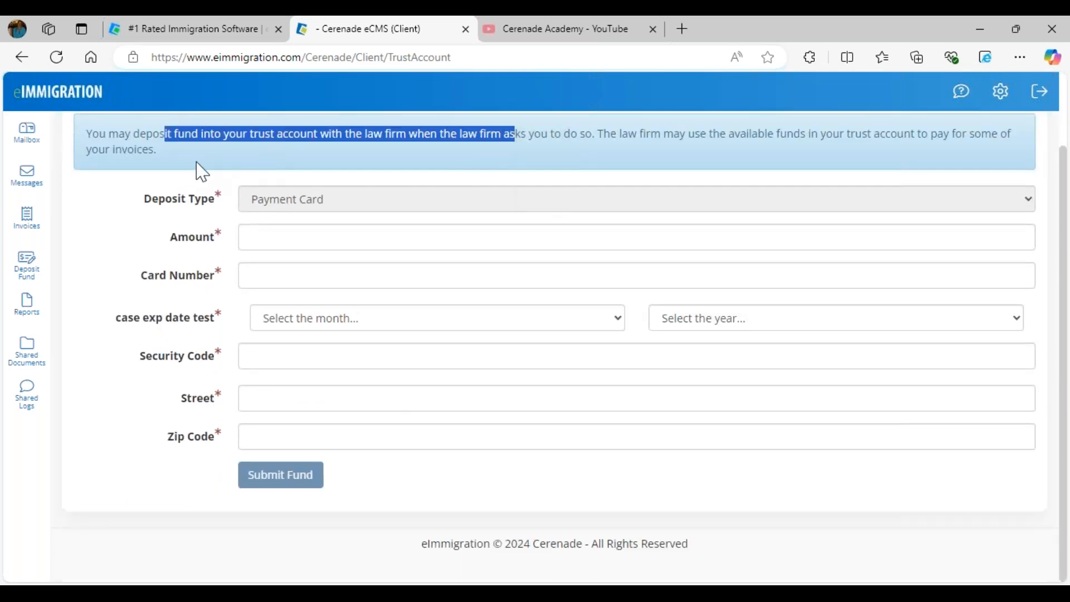
pyautogui.scroll(3, 192, 173)
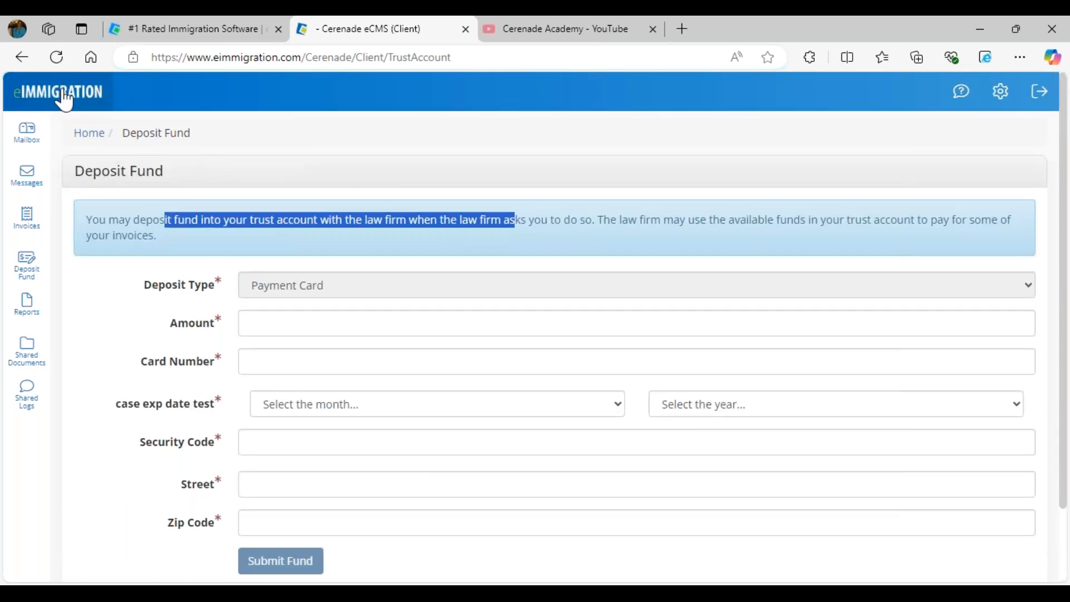
pyautogui.click(80, 88)
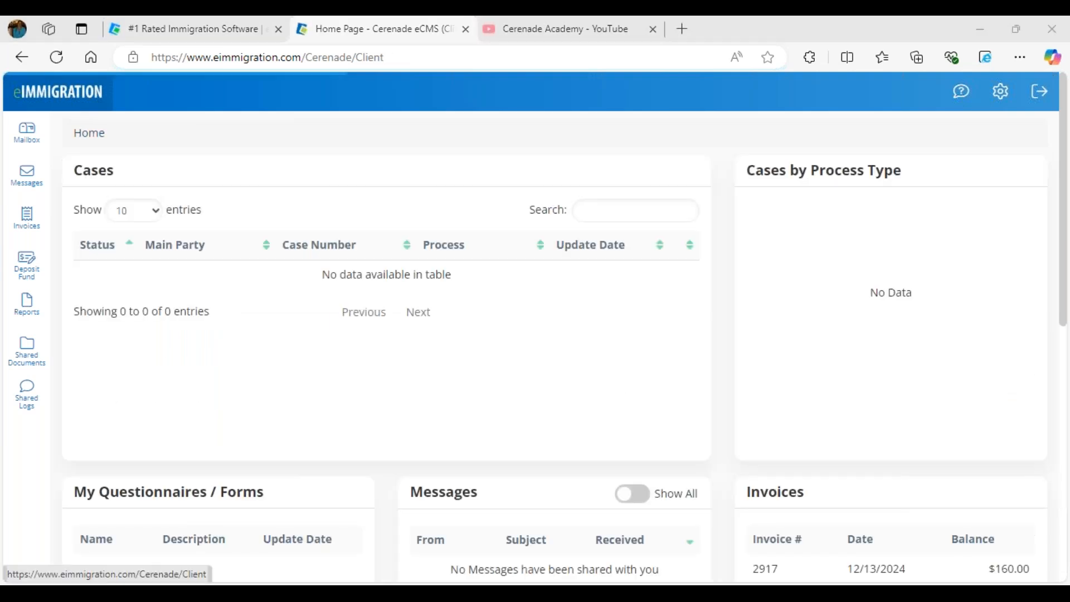
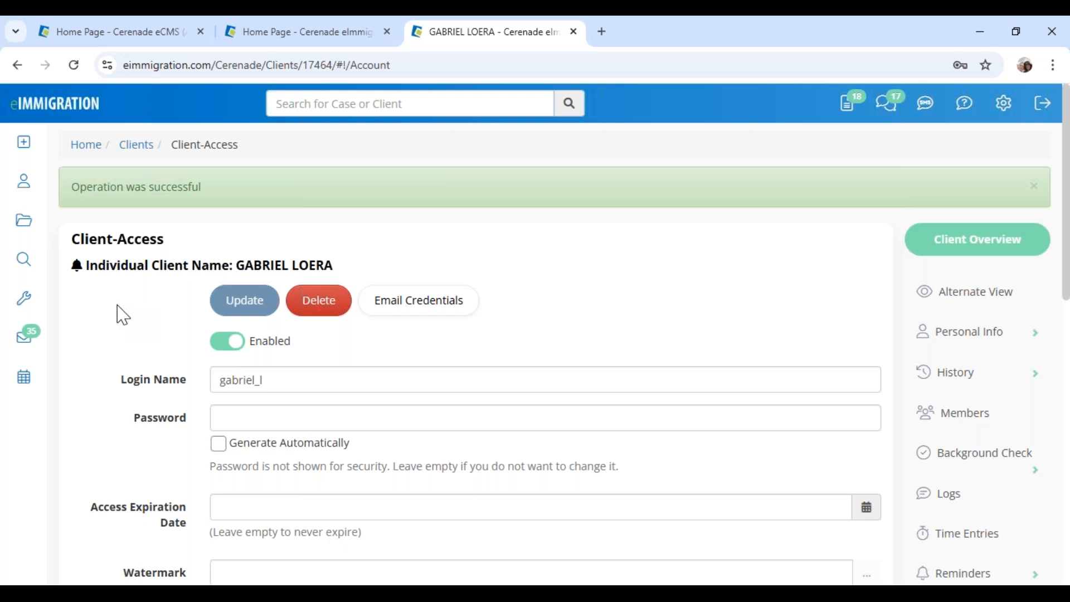
# Return to the eImmigration home dashboard and launch Time Keeper from the sidebar Tools menu
pyautogui.hotkey('alt', 'Tab')
pyautogui.moveTo(24, 259)
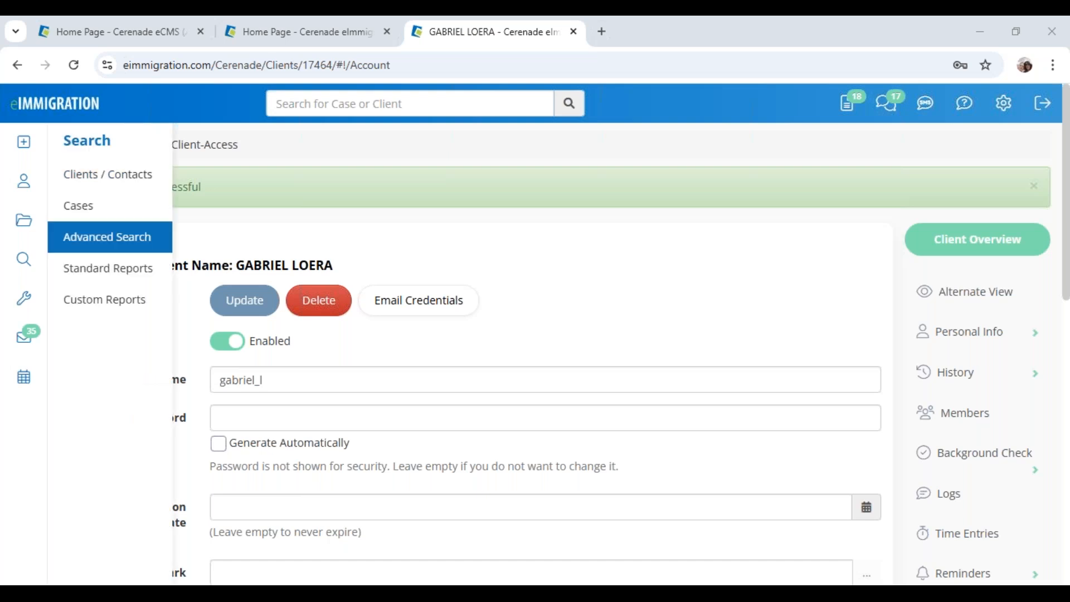
pyautogui.click(22, 115)
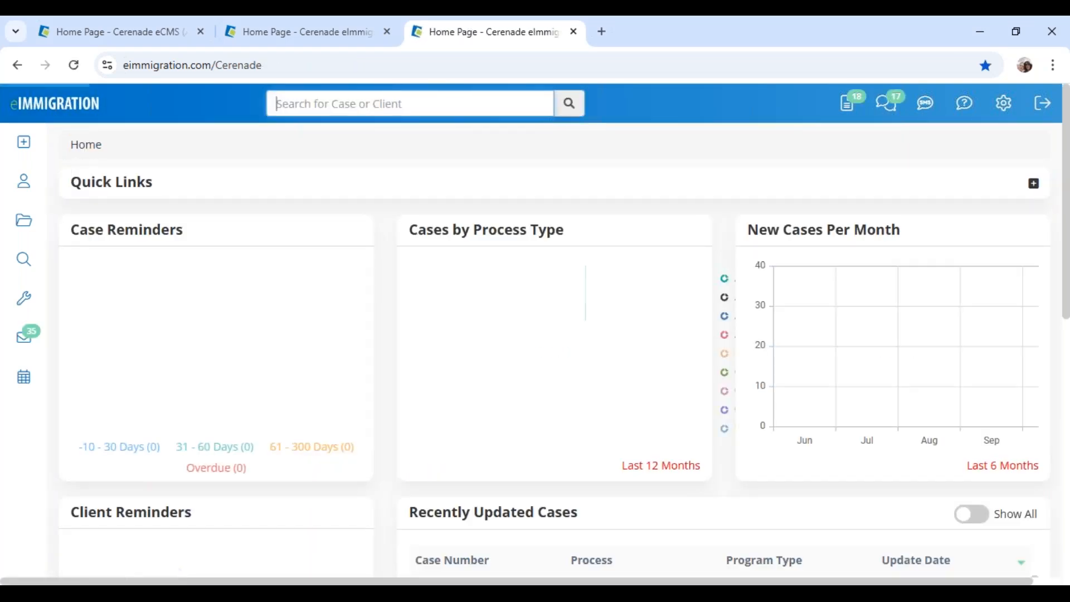
pyautogui.moveTo(24, 301)
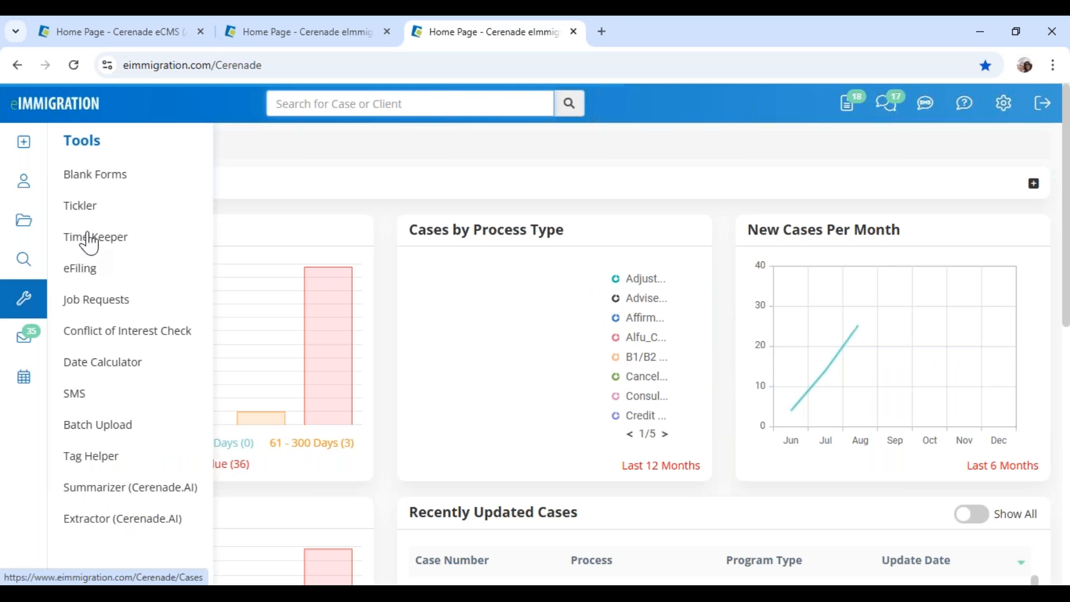
pyautogui.click(138, 246)
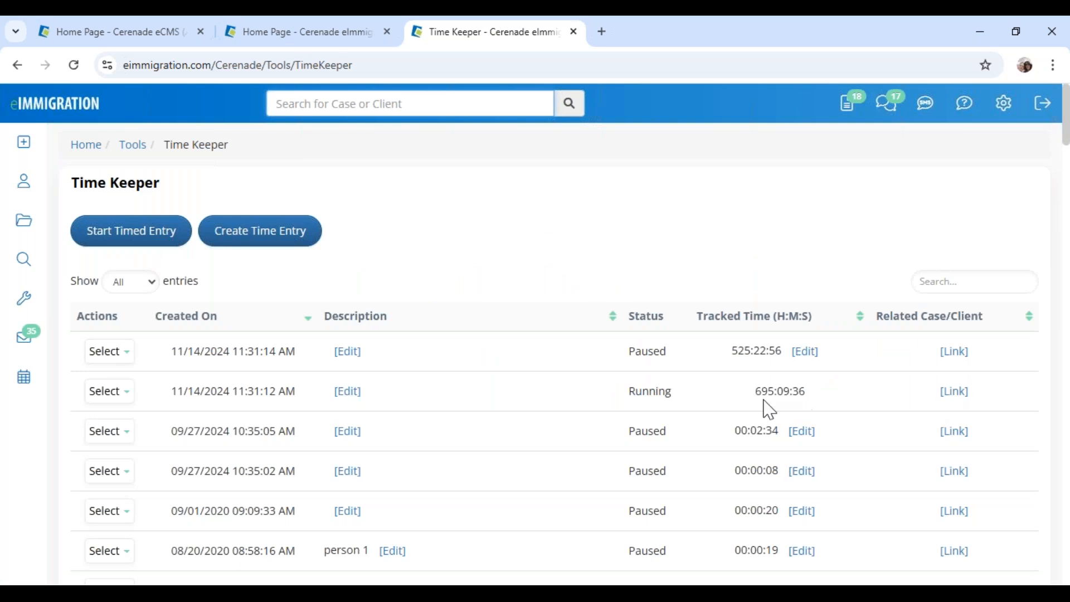
# Pause the running 11/14/2024 time entry
pyautogui.moveTo(758, 396); pyautogui.dragTo(831, 399)
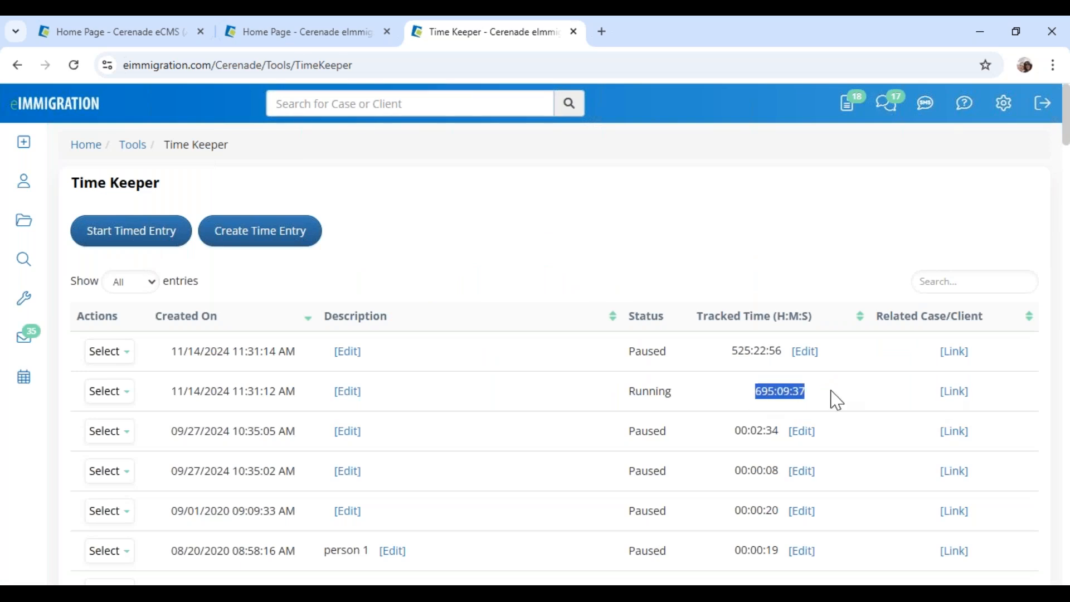
pyautogui.click(132, 393)
pyautogui.click(118, 423)
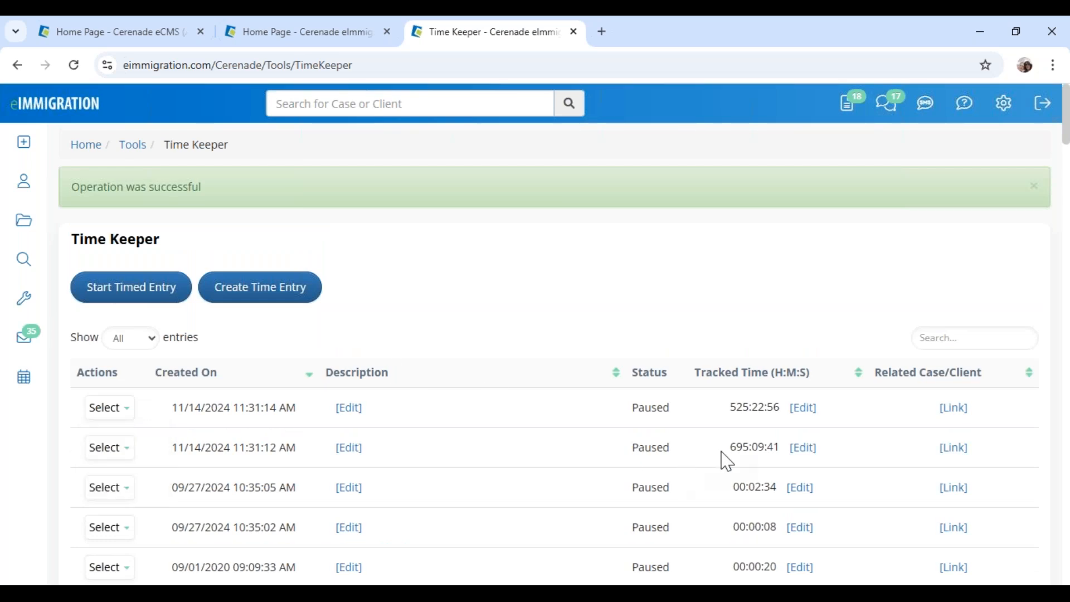
# Correct the second entry's tracked time from 695:09:41 to 01:09:41 and save
pyautogui.moveTo(732, 445); pyautogui.dragTo(780, 453)
pyautogui.click(407, 336)
pyautogui.click(803, 447)
pyautogui.doubleClick(458, 212)
pyautogui.write('1:09:41')
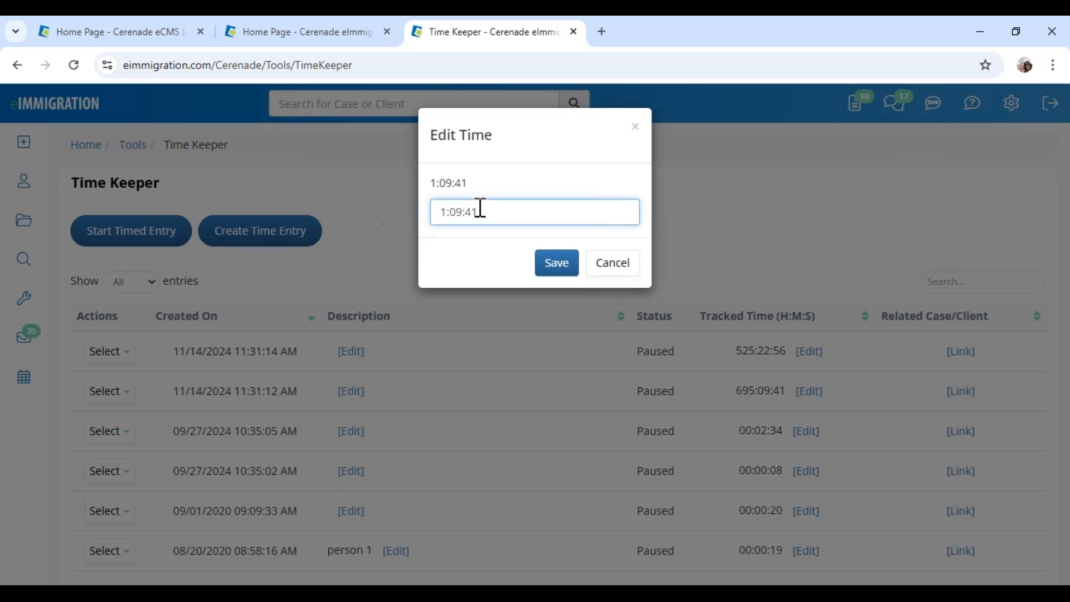
pyautogui.click(556, 271)
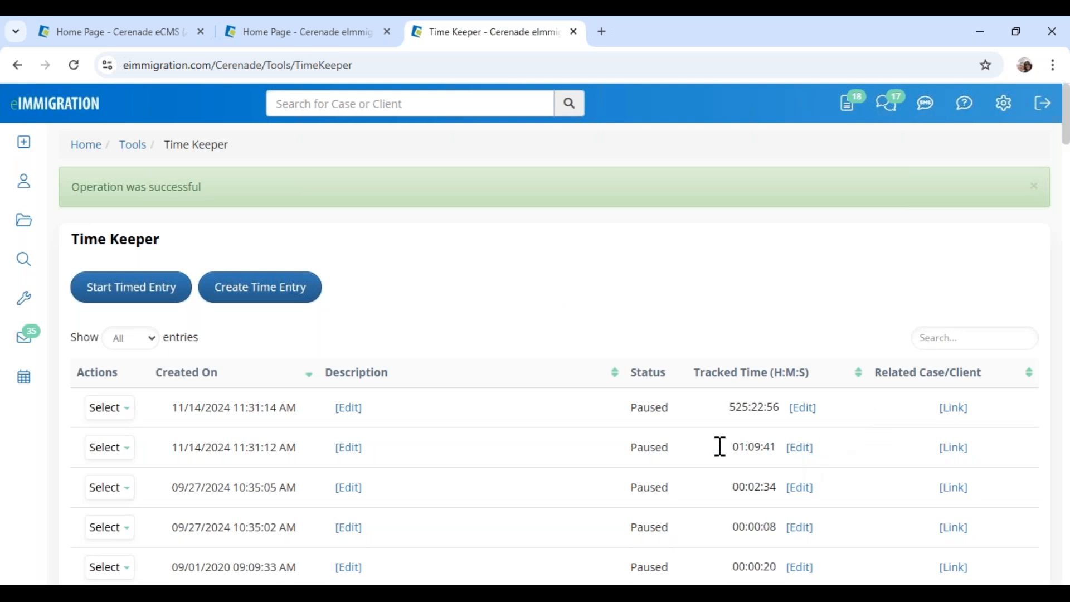
pyautogui.click(343, 449)
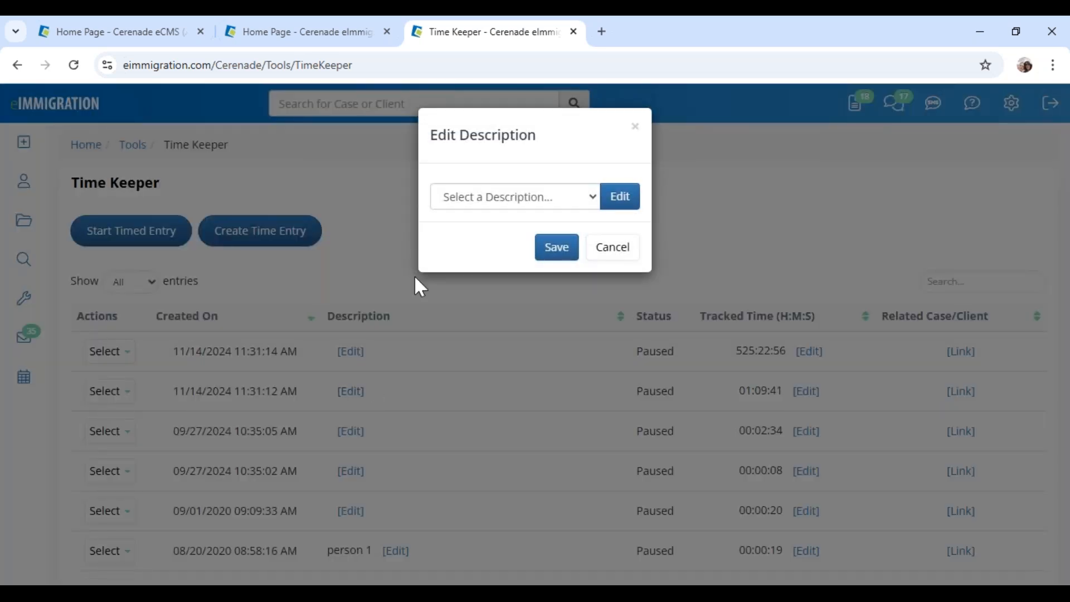
# Set the entry's description to the 'Consultation for ....' preset, replacing the dots with the client's name, and save
pyautogui.click(473, 196)
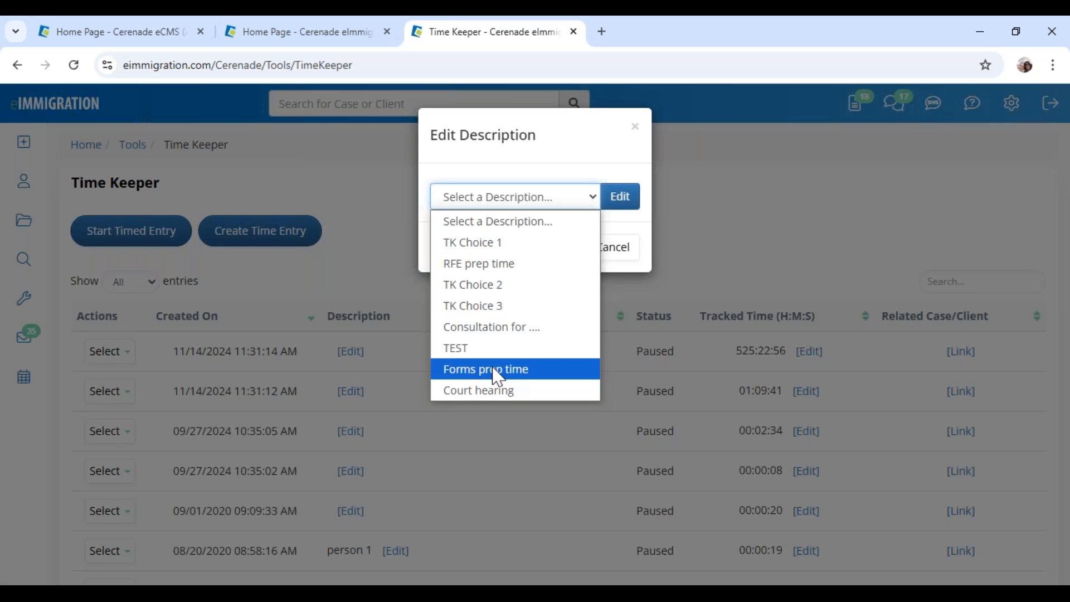
pyautogui.click(491, 328)
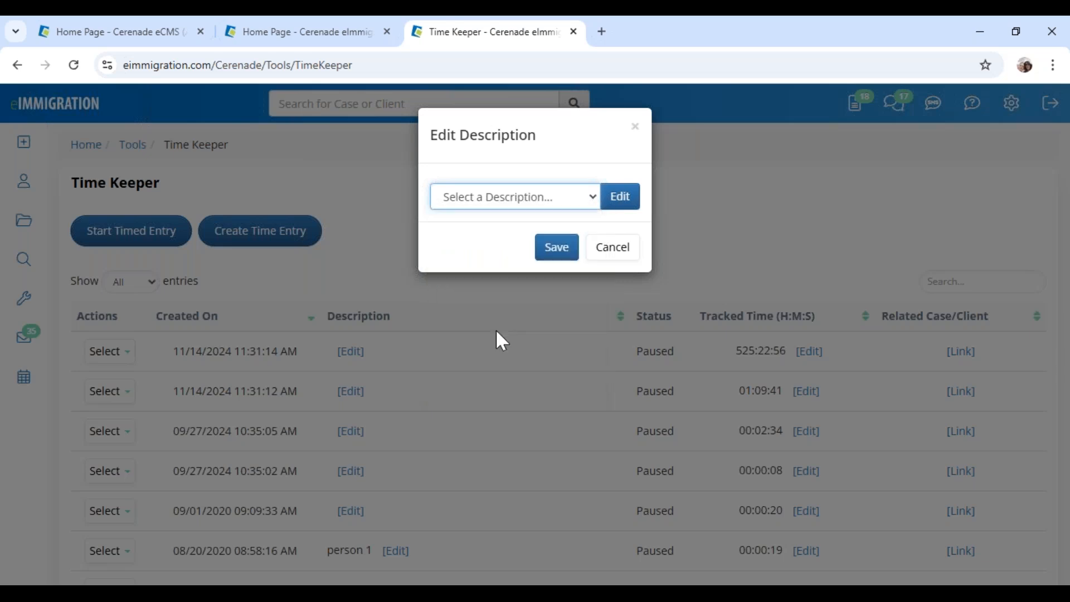
pyautogui.click(616, 220)
pyautogui.click(568, 212)
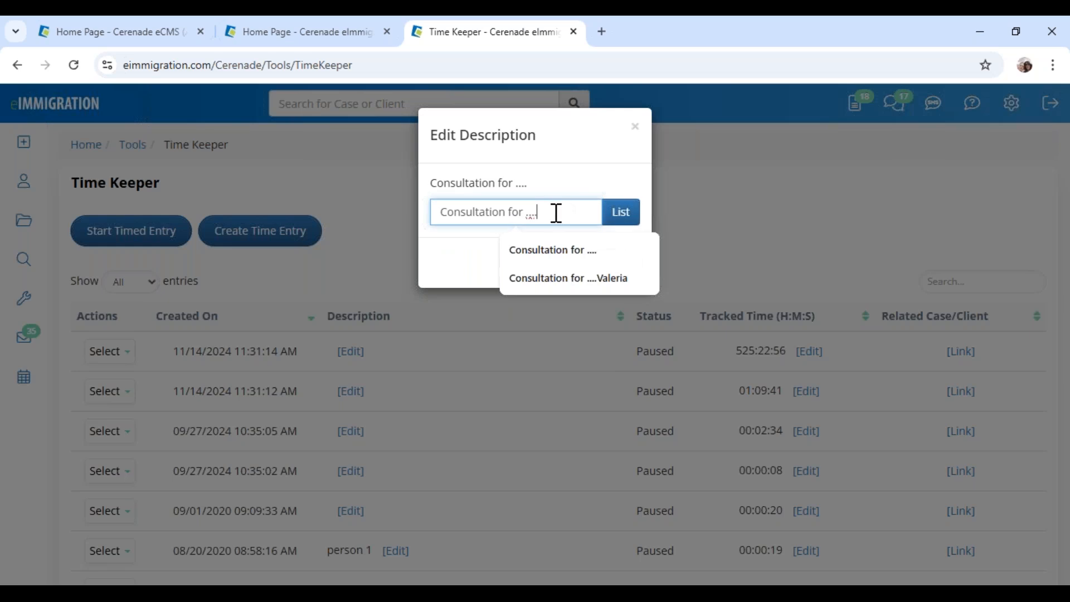
pyautogui.doubleClick(528, 213)
pyautogui.write('Asm')
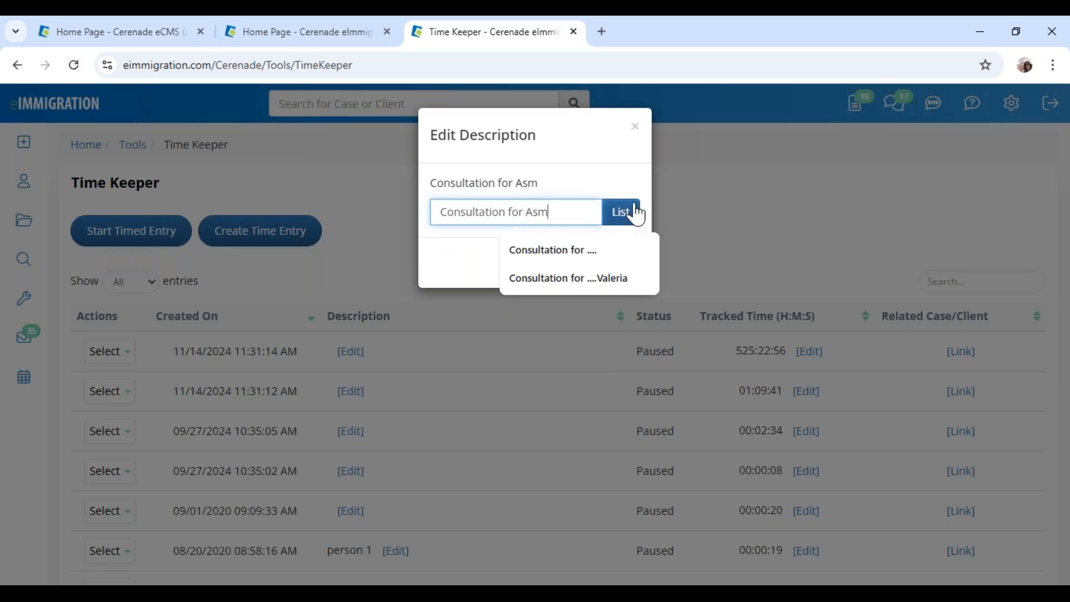
pyautogui.write('ith')
pyautogui.click(537, 214)
pyautogui.press('BackSpace')
pyautogui.write('Valeria S')
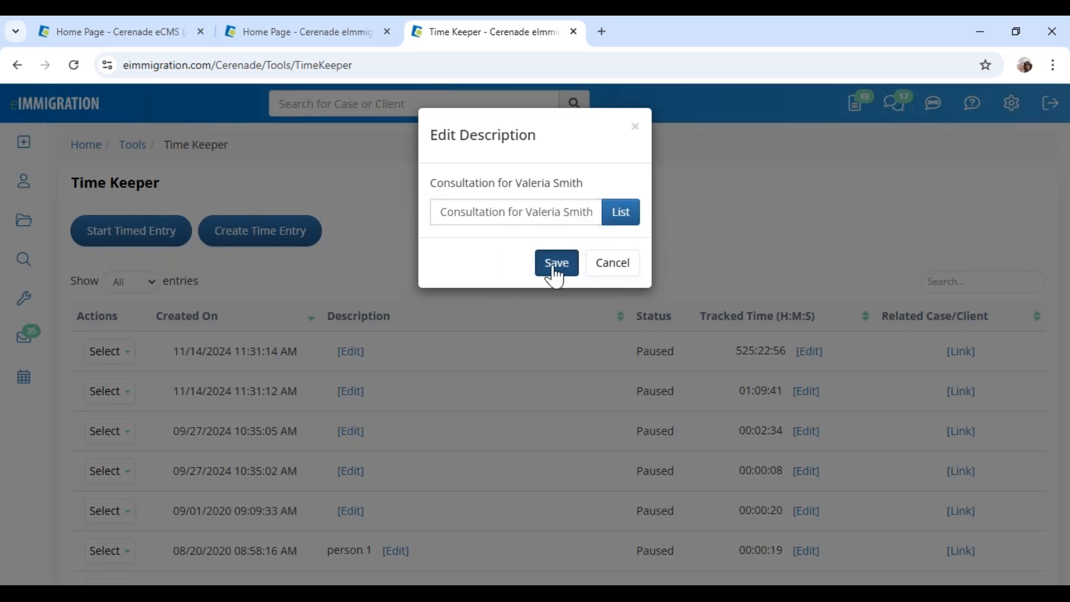
pyautogui.click(554, 265)
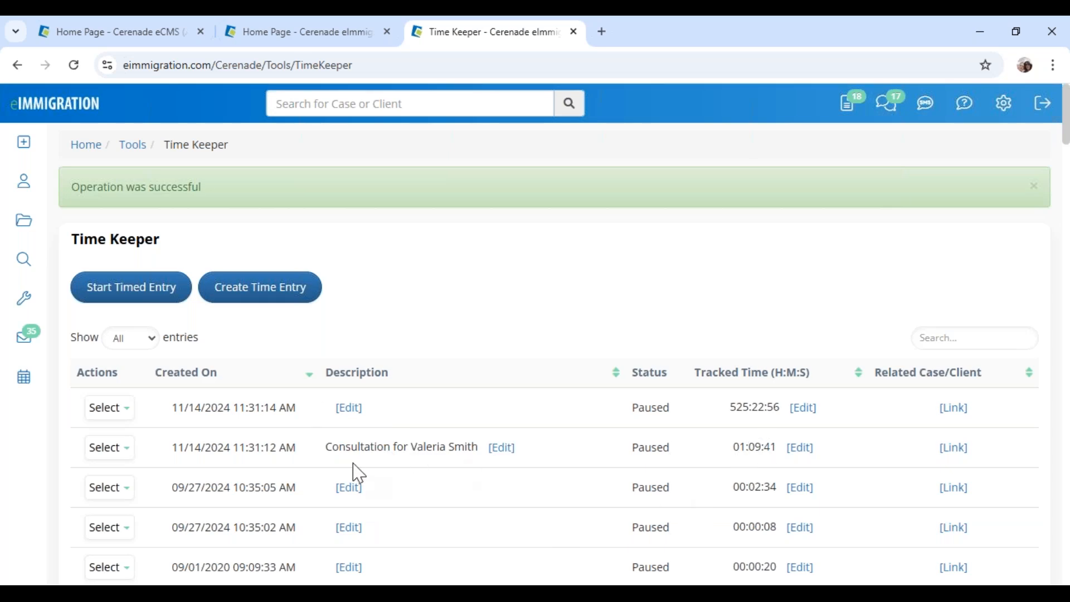
pyautogui.moveTo(346, 446); pyautogui.dragTo(474, 441)
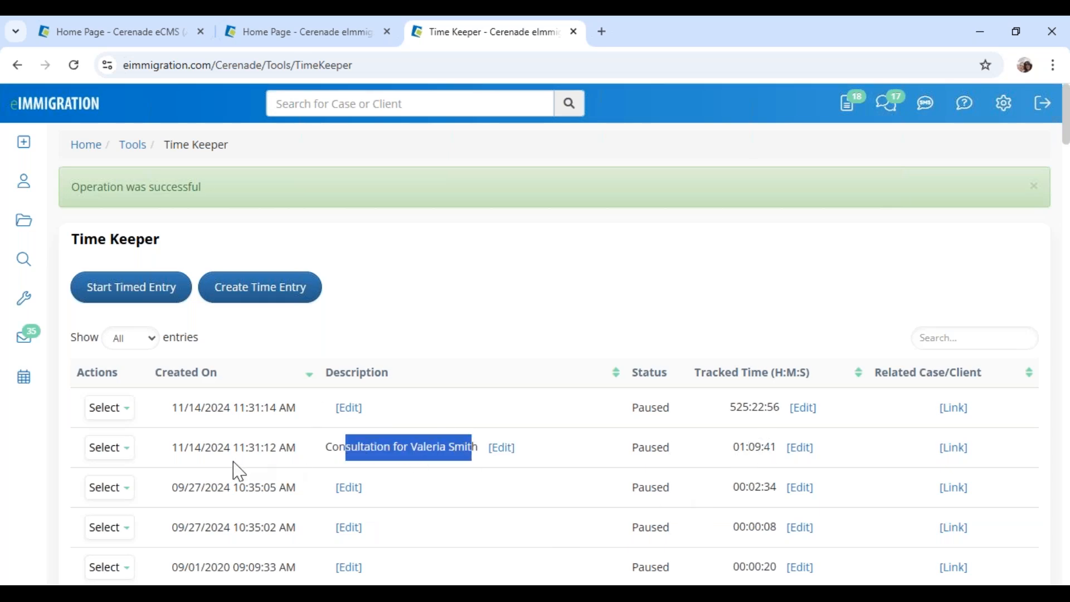
pyautogui.click(123, 453)
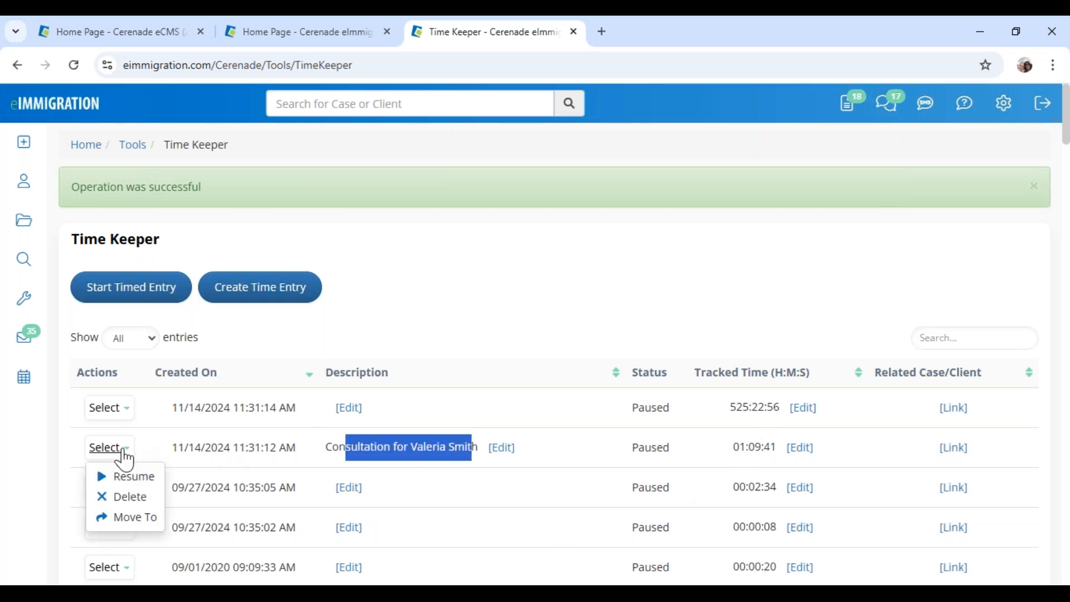
pyautogui.click(144, 517)
# Start moving the consultation entry with Case as destination and 'also create an Expense' ticked
pyautogui.scroll(-5, 454, 453)
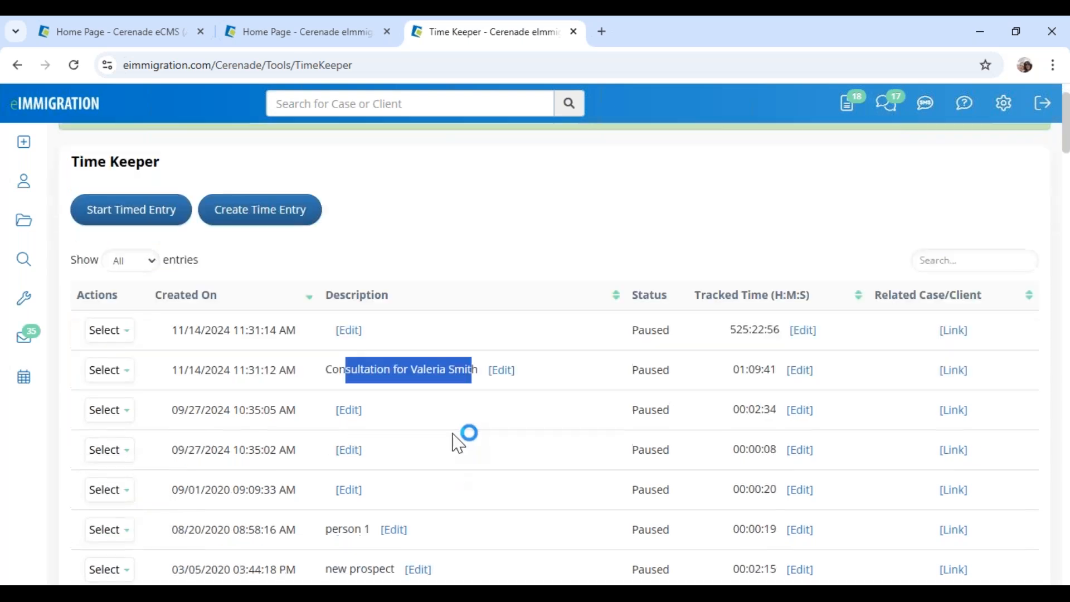
pyautogui.click(108, 135)
pyautogui.click(109, 214)
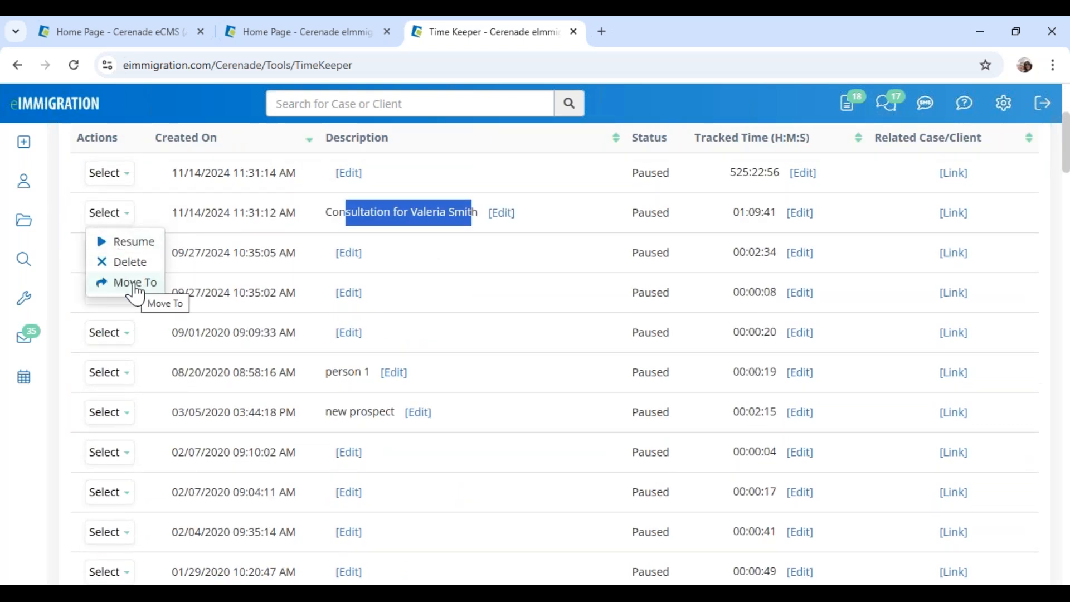
pyautogui.click(135, 285)
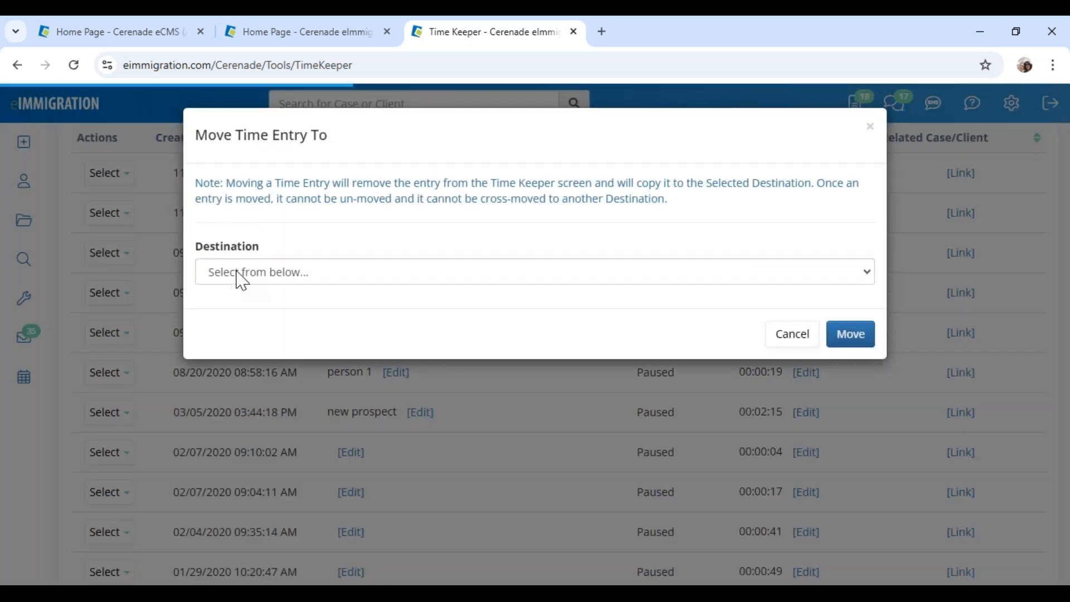
pyautogui.click(238, 273)
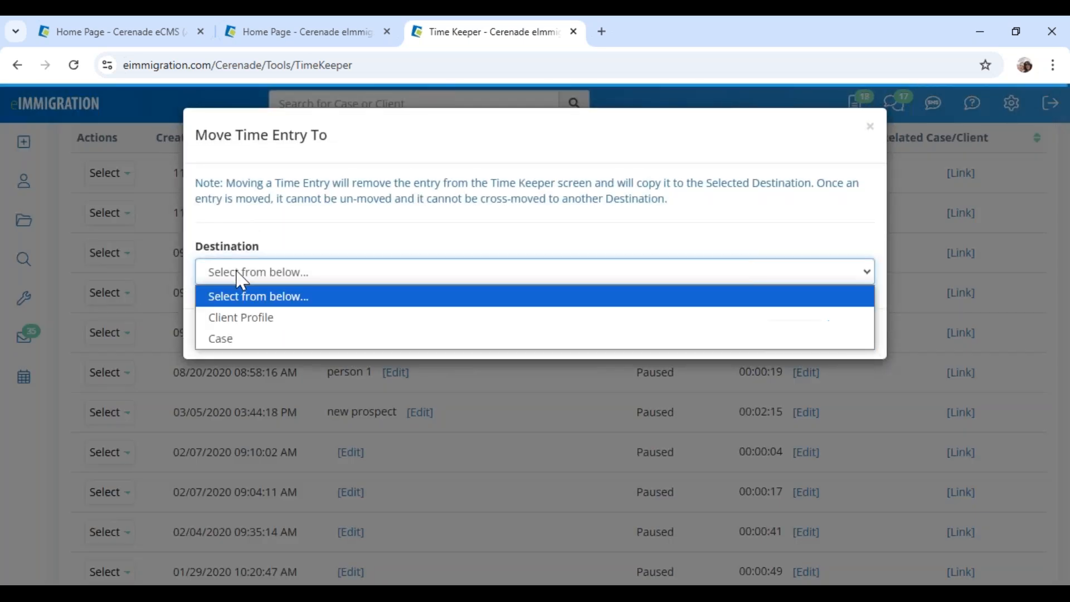
pyautogui.click(247, 341)
pyautogui.click(201, 367)
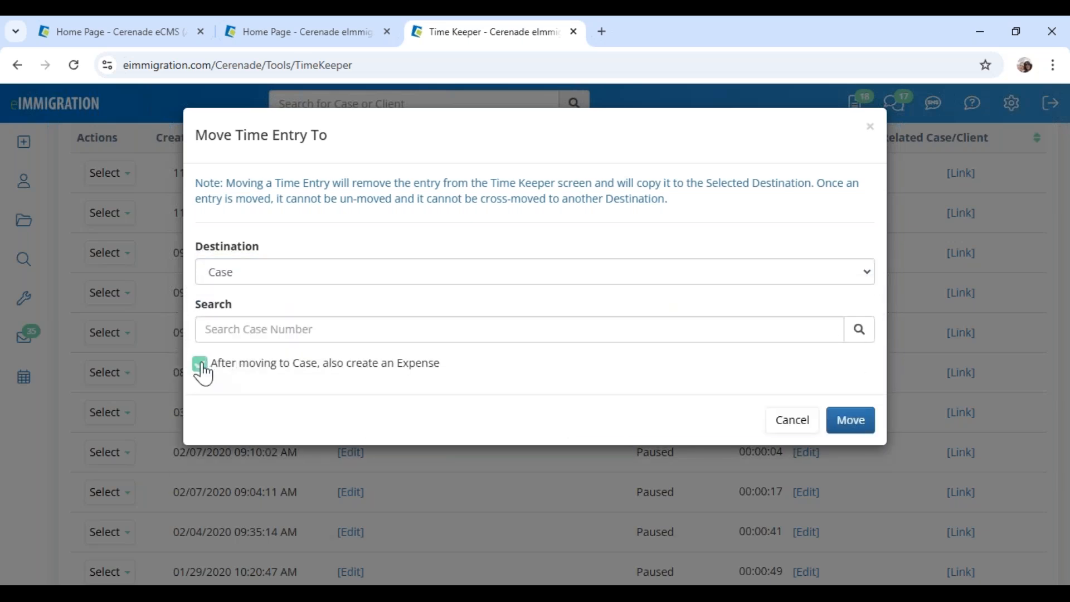
pyautogui.moveTo(226, 363); pyautogui.dragTo(464, 373)
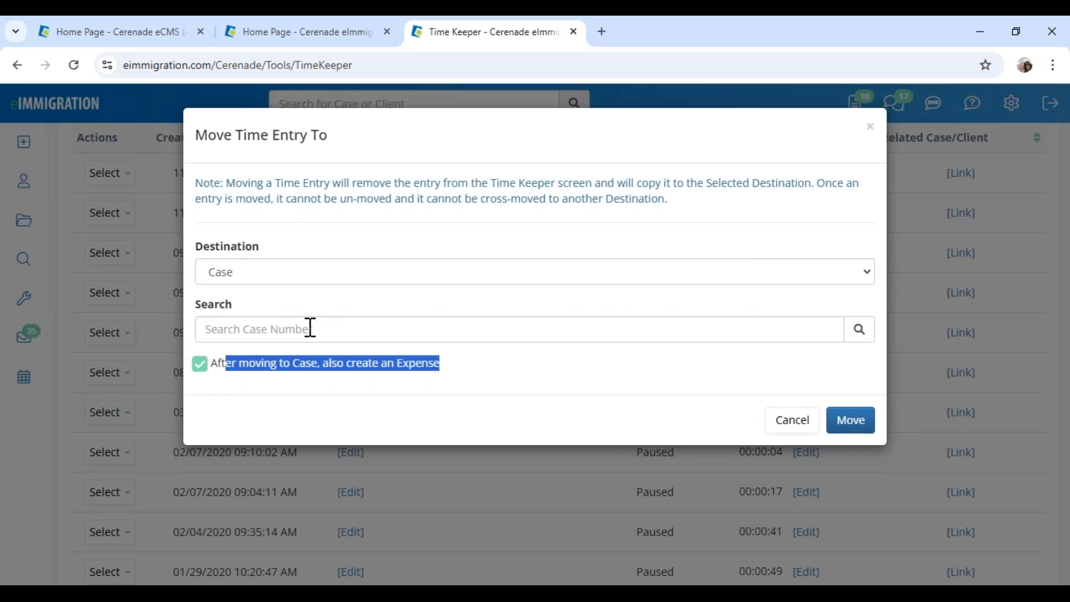
# Find the client's IV & AOS (1-Step) Family-Based case by surname and move the entry there
pyautogui.doubleClick(204, 307)
pyautogui.click(251, 323)
pyautogui.write('smith')
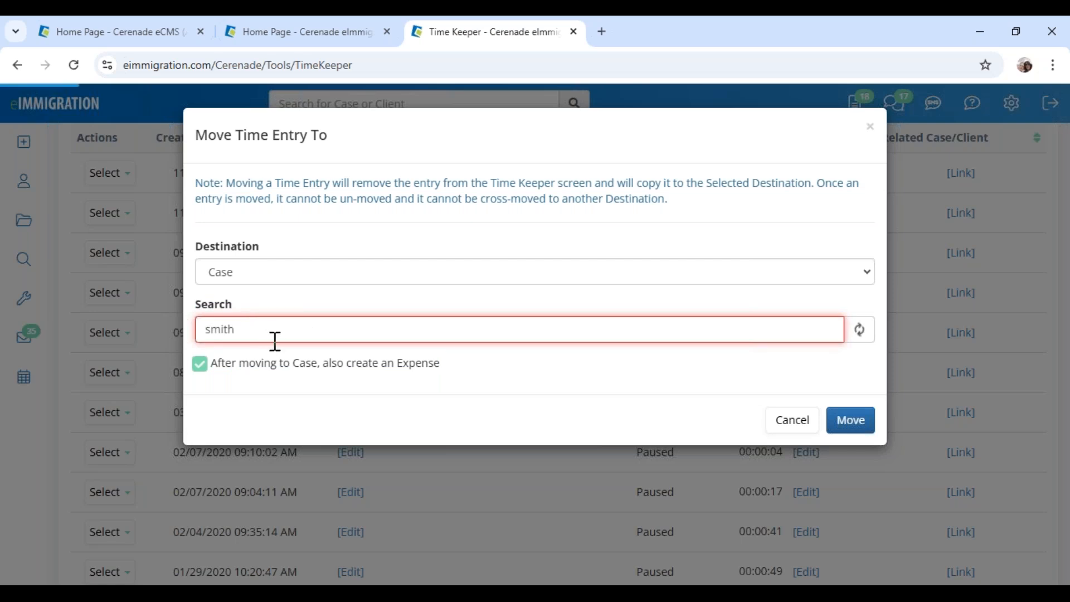
pyautogui.click(284, 360)
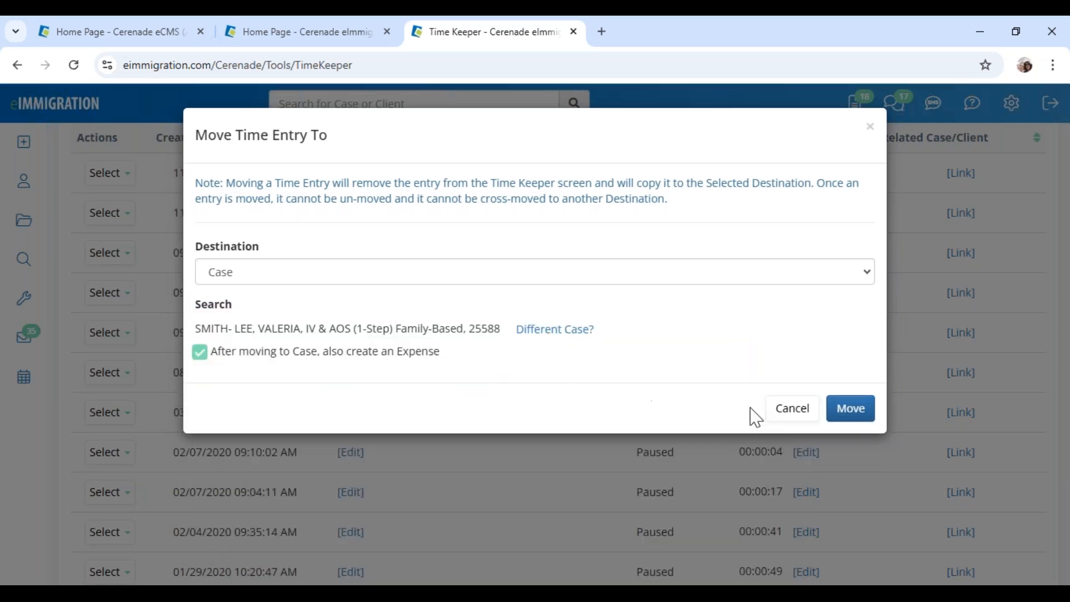
pyautogui.click(851, 410)
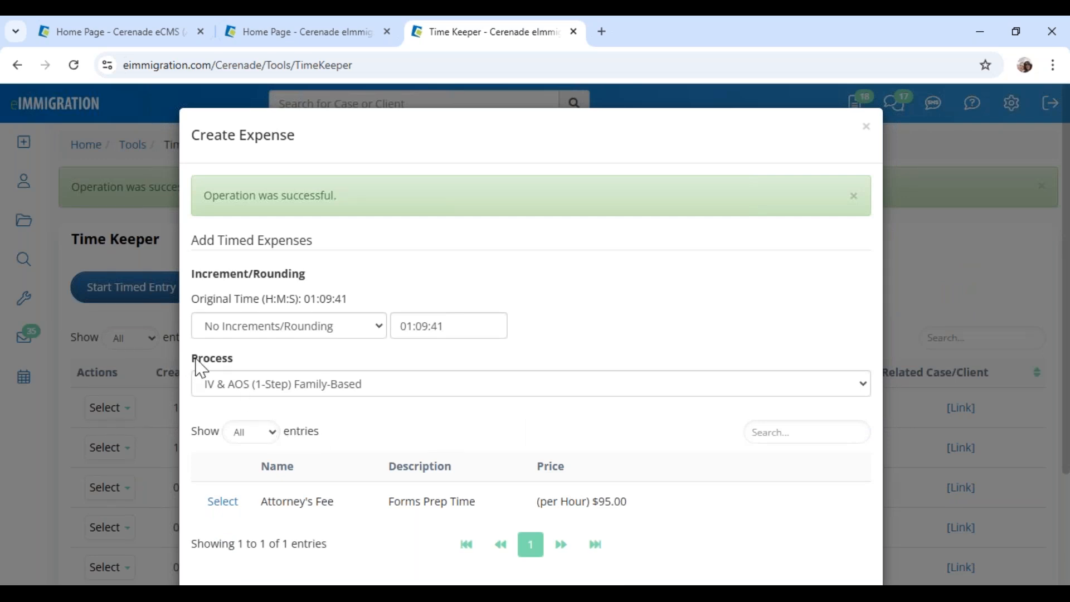
# Set No Process, pick the $500/hour --0000Test2 Consultation item, and finish to the case's Time Entries
pyautogui.click(257, 391)
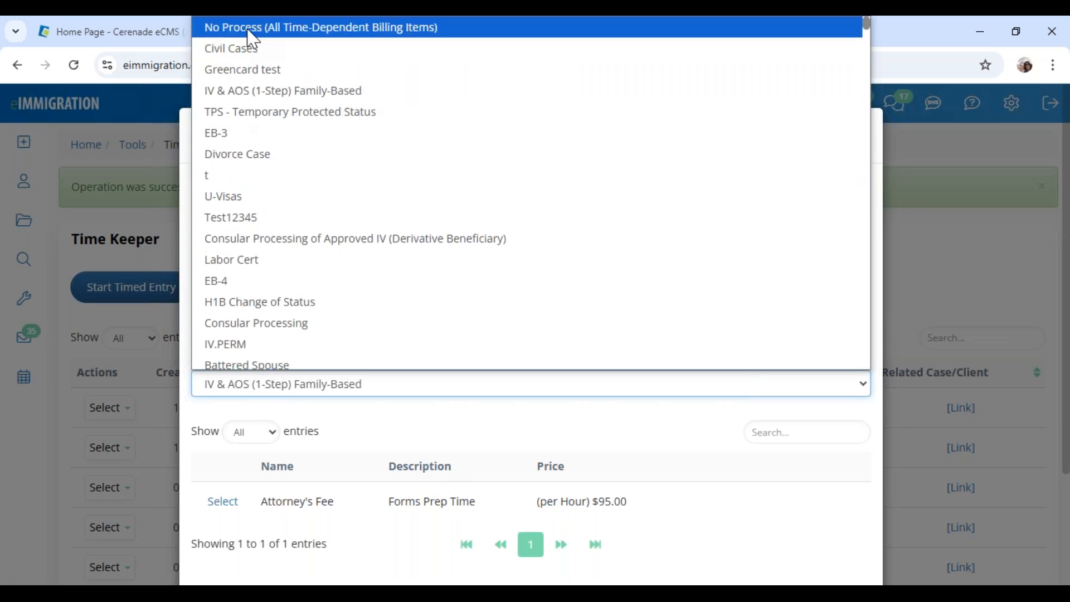
pyautogui.click(381, 28)
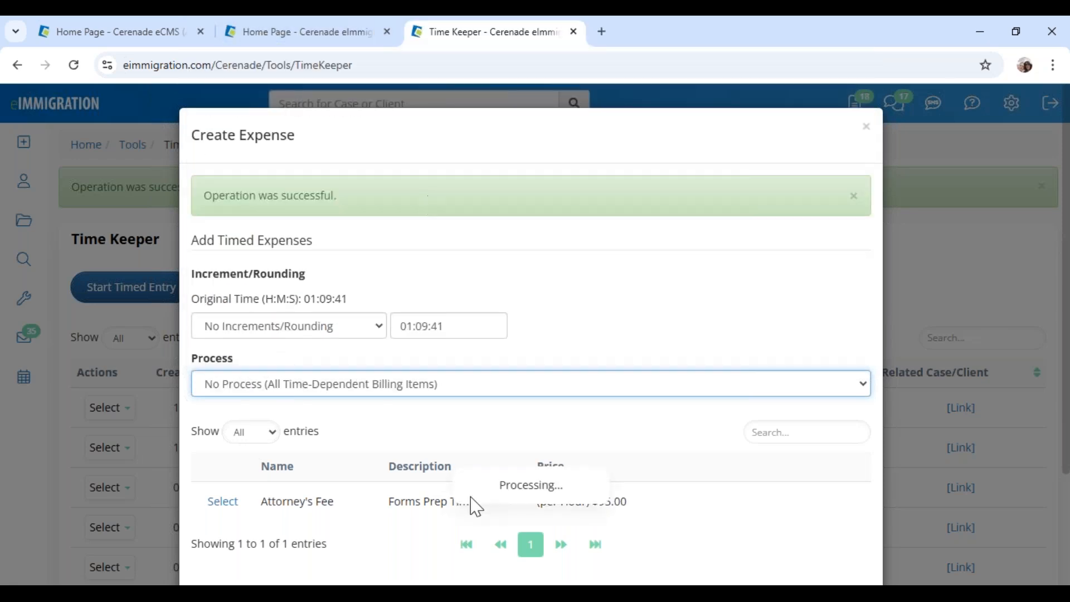
pyautogui.scroll(-8, 460, 433)
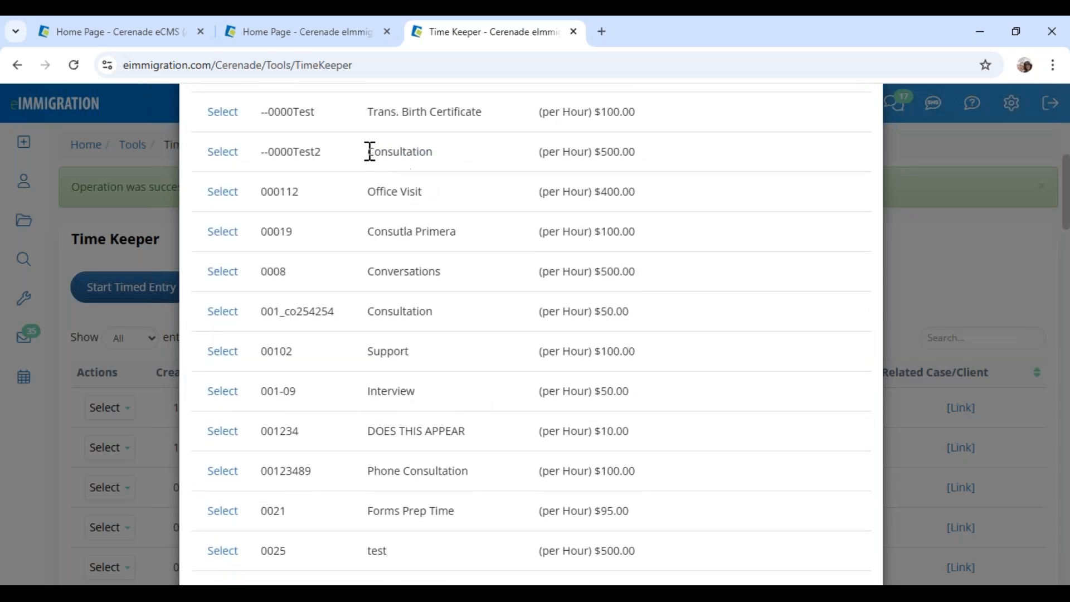
pyautogui.moveTo(365, 151); pyautogui.dragTo(466, 145)
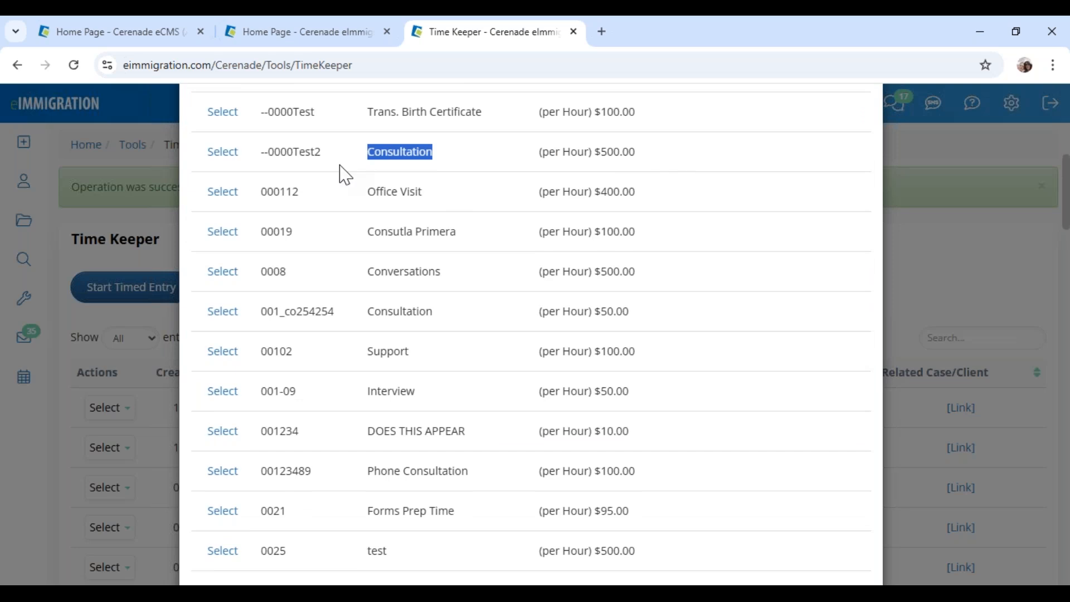
pyautogui.click(220, 159)
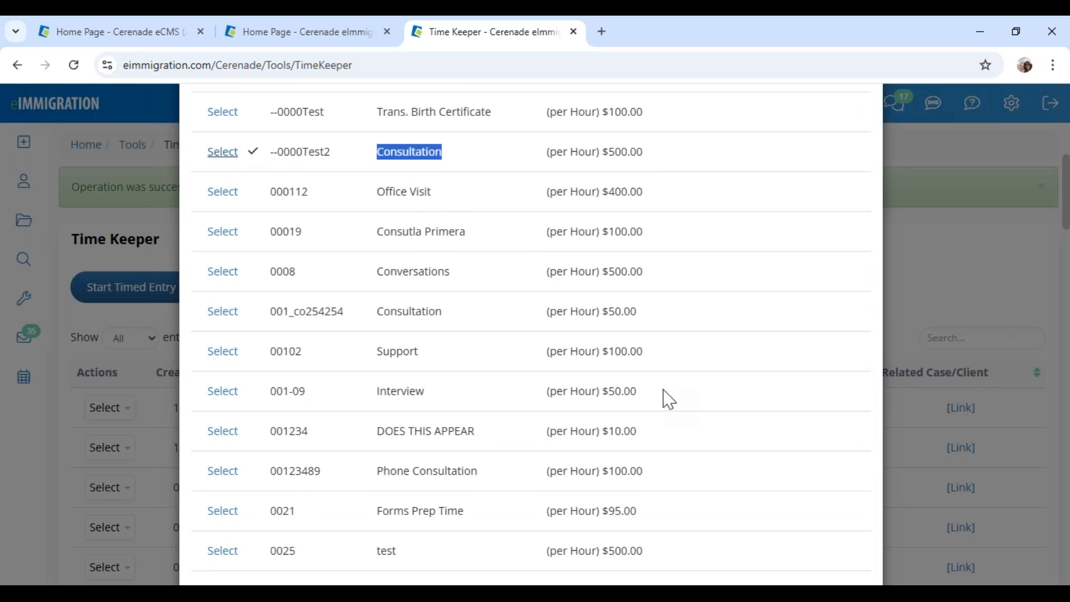
pyautogui.scroll(-1, 779, 477)
pyautogui.scroll(-10, 786, 496)
pyautogui.scroll(9, 544, 353)
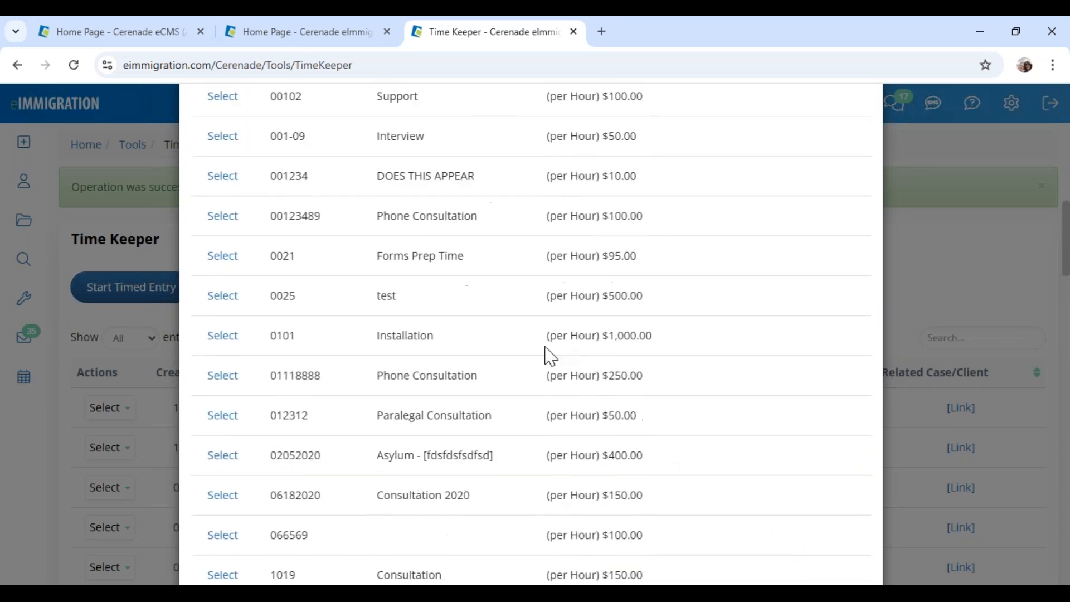
pyautogui.scroll(5, 290, 267)
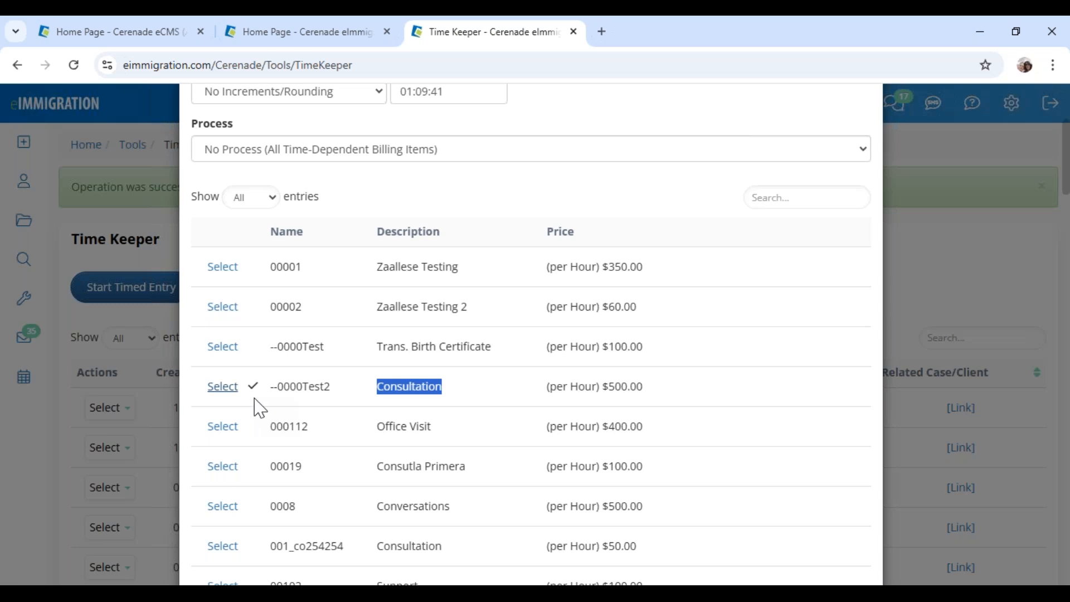
pyautogui.scroll(-10, 747, 426)
pyautogui.scroll(-10, 760, 424)
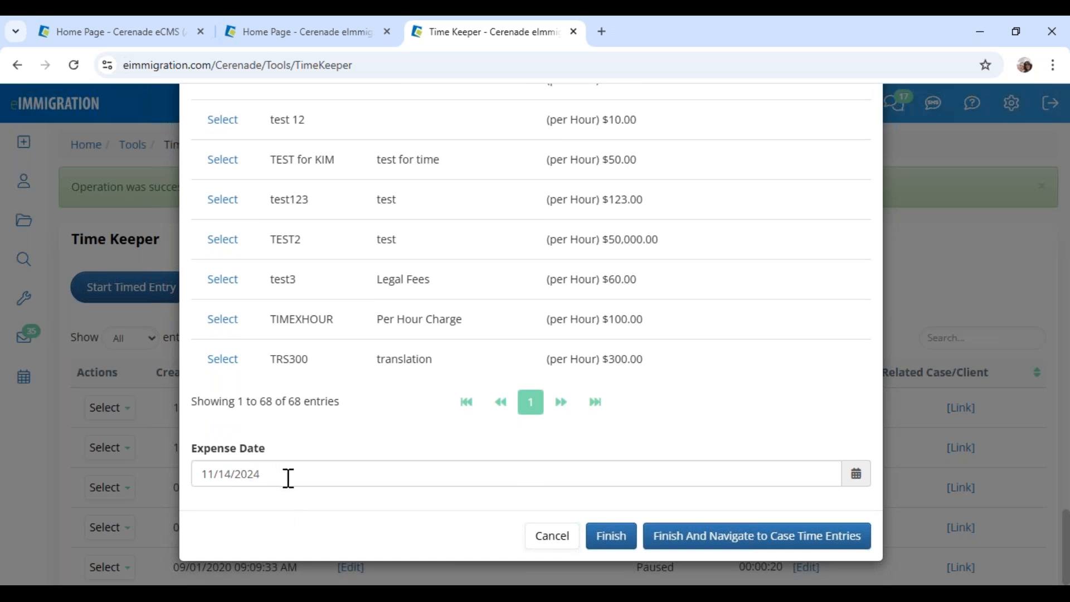
pyautogui.click(703, 539)
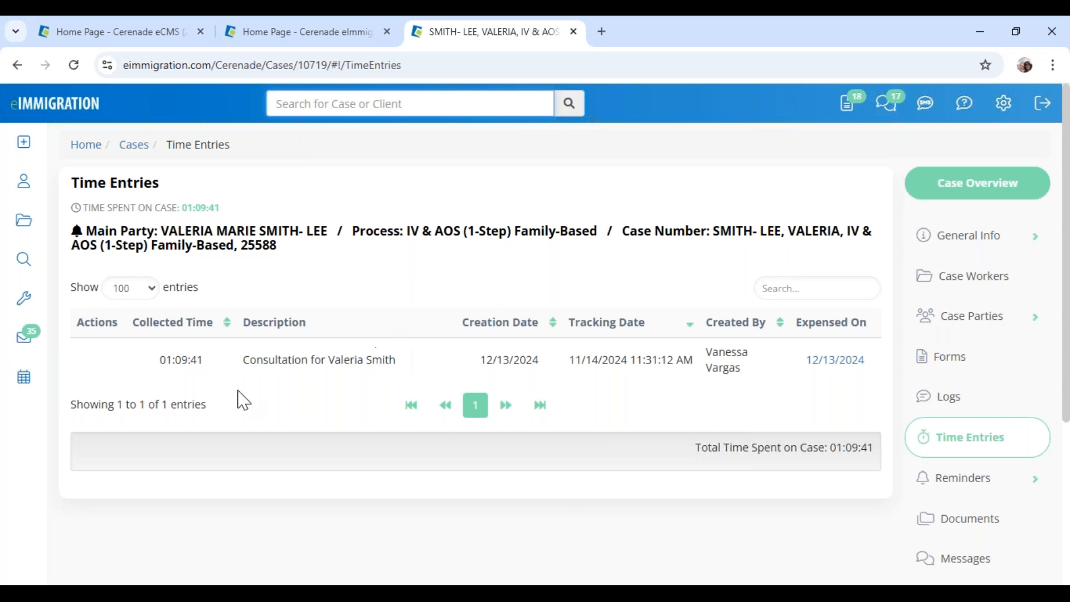
# Review the case's time entry description and total time spent on the case
pyautogui.moveTo(72, 185); pyautogui.dragTo(162, 188)
pyautogui.moveTo(249, 361); pyautogui.dragTo(388, 361)
pyautogui.click(303, 422)
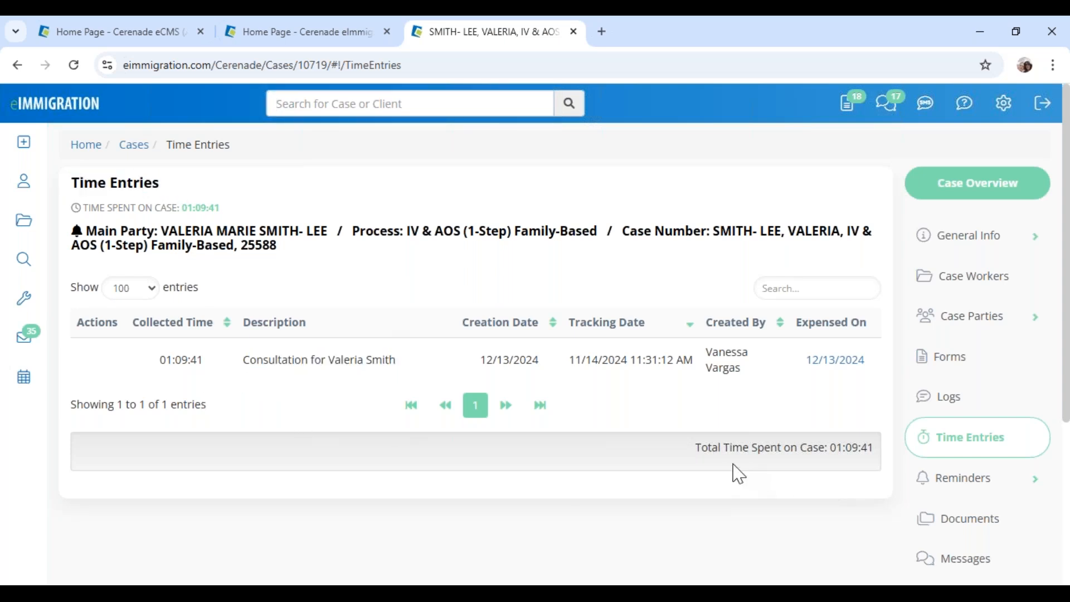
pyautogui.moveTo(697, 449); pyautogui.dragTo(874, 451)
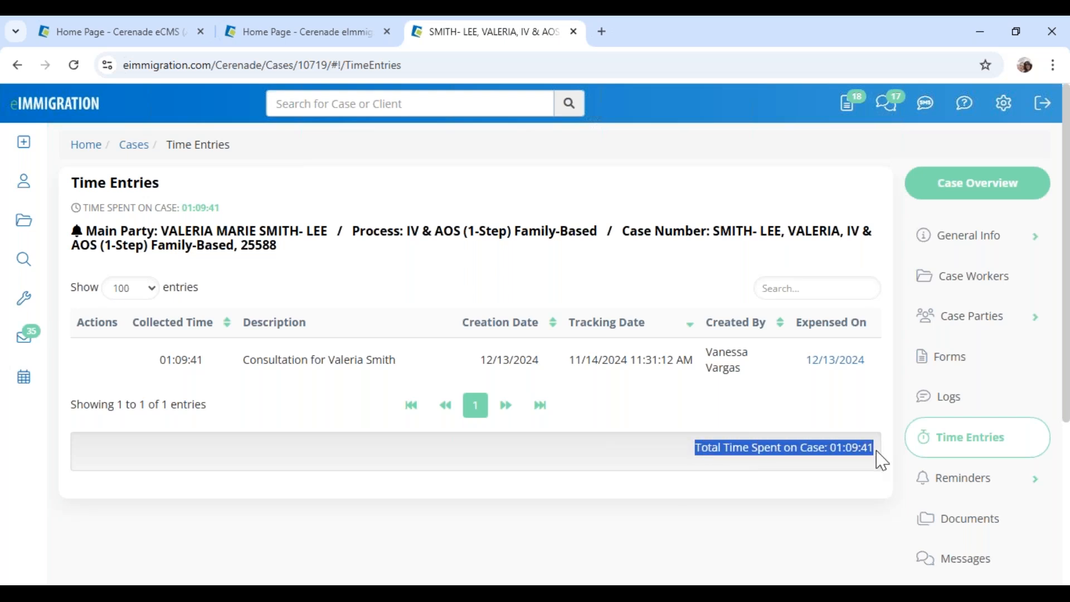
pyautogui.click(823, 522)
pyautogui.scroll(-4, 819, 521)
# Open the case's Expenses / Charges and check the Consultation line: 1.1614 hours at $500, $580.70
pyautogui.click(957, 413)
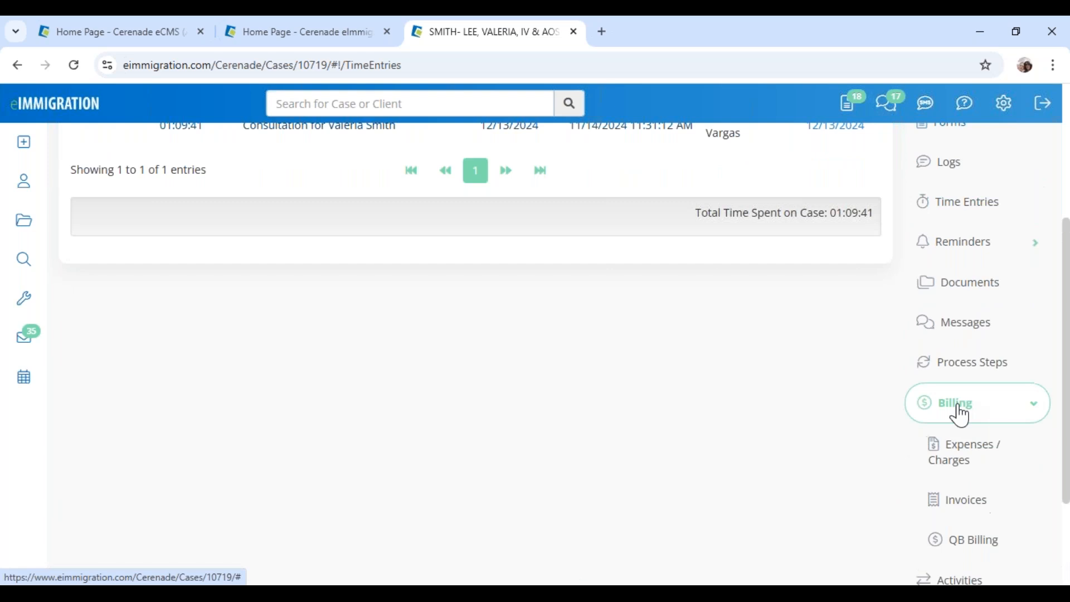
pyautogui.click(965, 460)
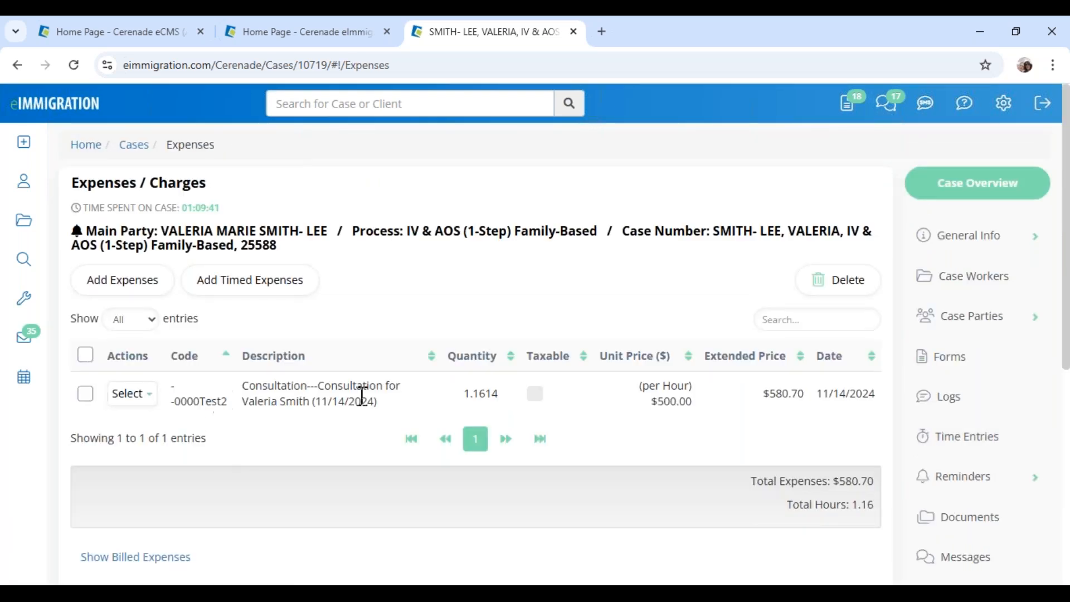
pyautogui.moveTo(650, 385); pyautogui.dragTo(701, 406)
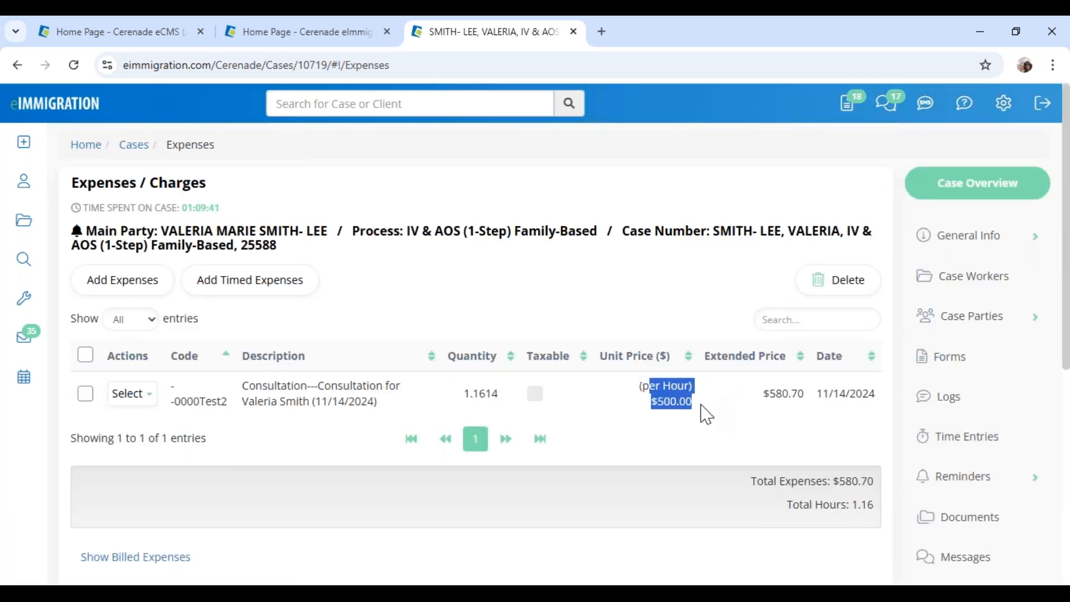
pyautogui.moveTo(464, 394); pyautogui.dragTo(499, 399)
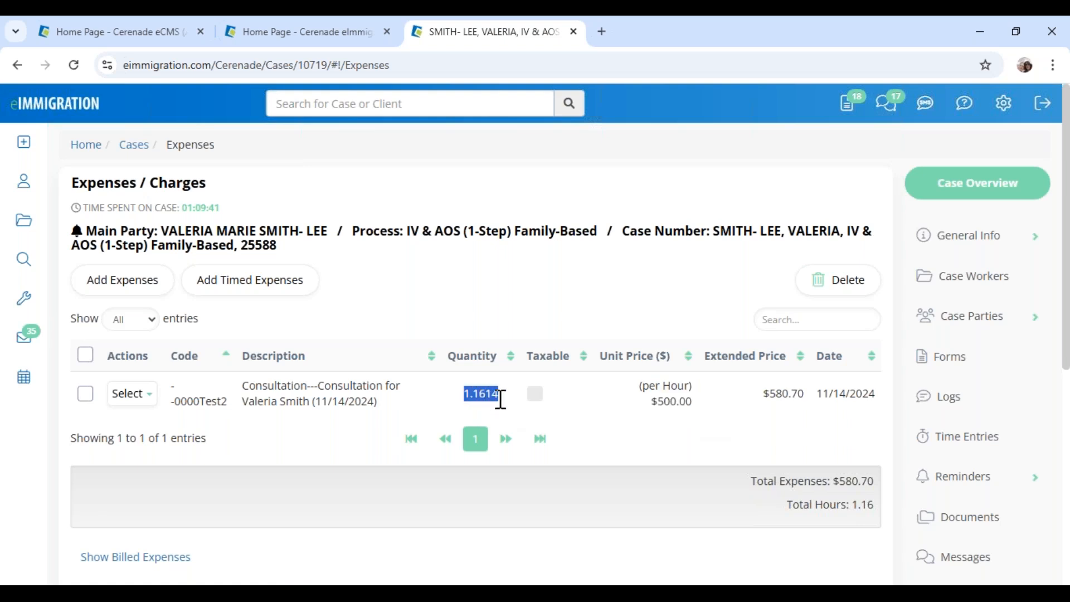
pyautogui.moveTo(764, 393); pyautogui.dragTo(805, 399)
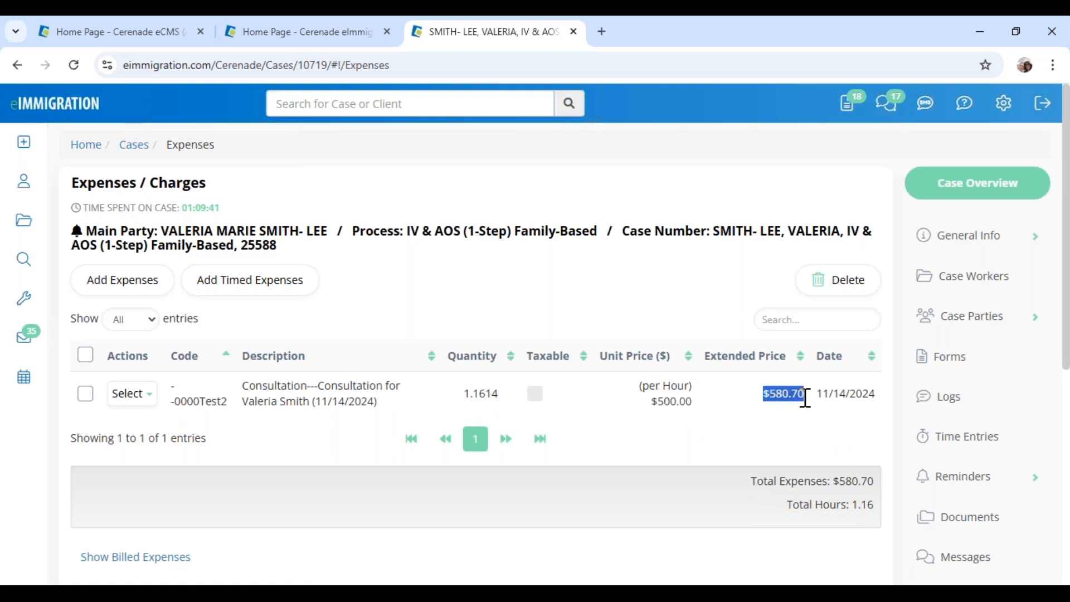
pyautogui.click(610, 287)
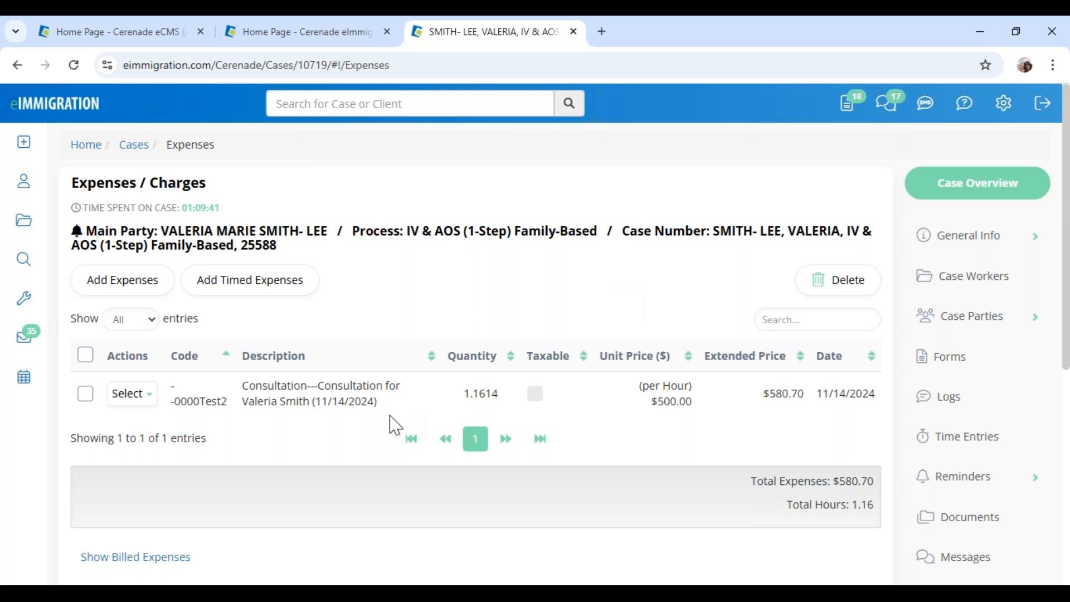
pyautogui.moveTo(313, 402); pyautogui.dragTo(381, 406)
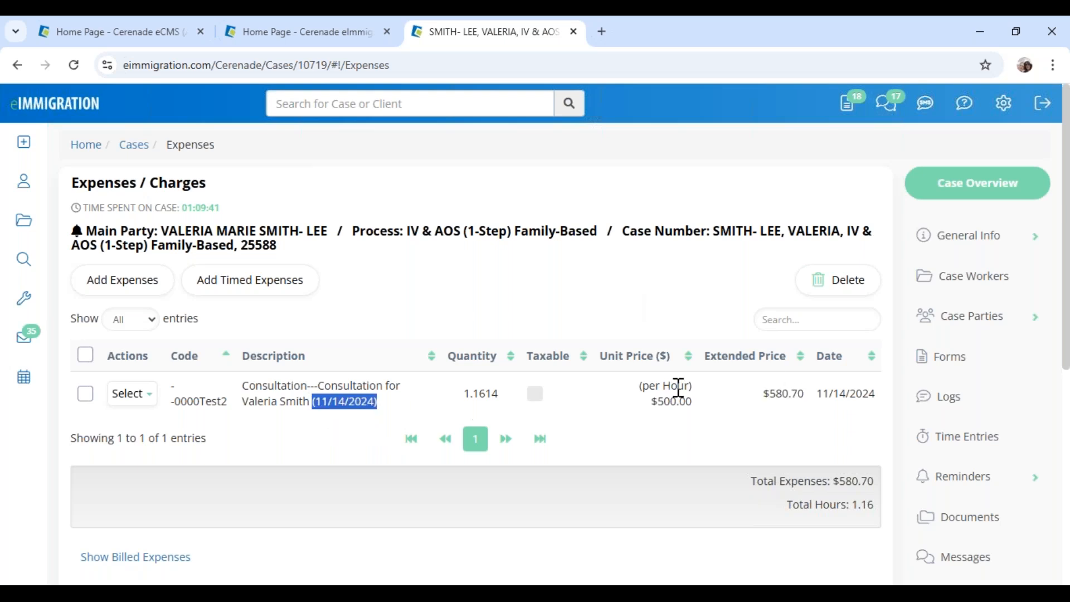
pyautogui.click(520, 313)
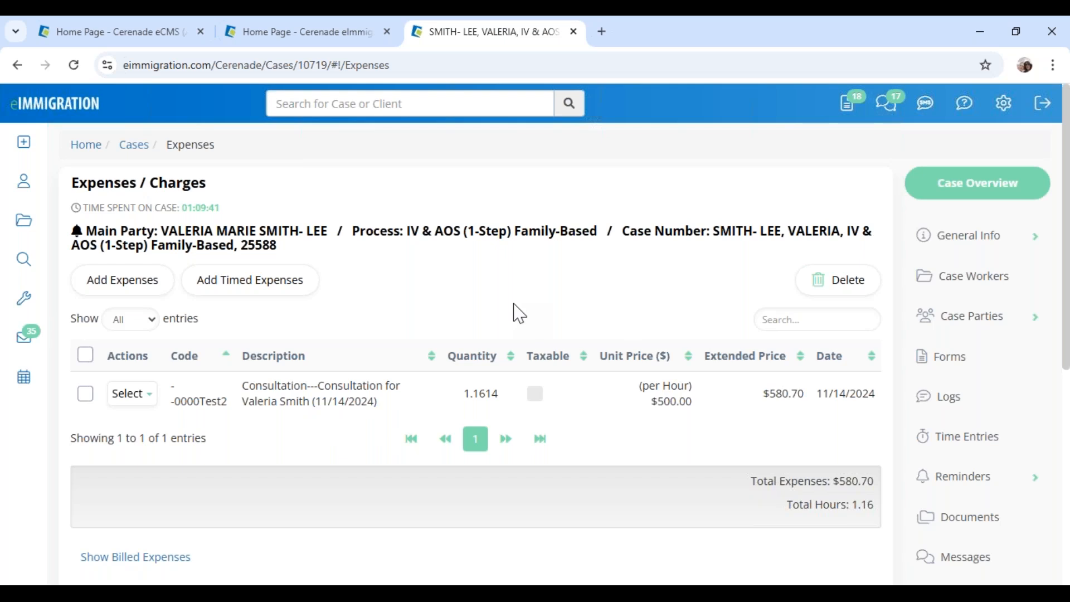
pyautogui.click(319, 35)
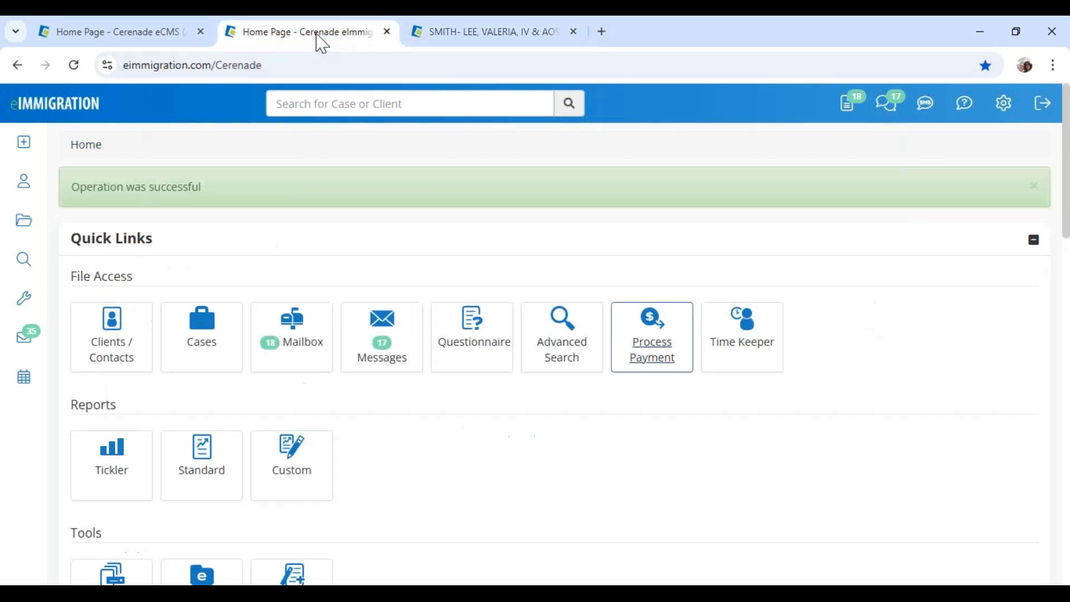
pyautogui.click(472, 34)
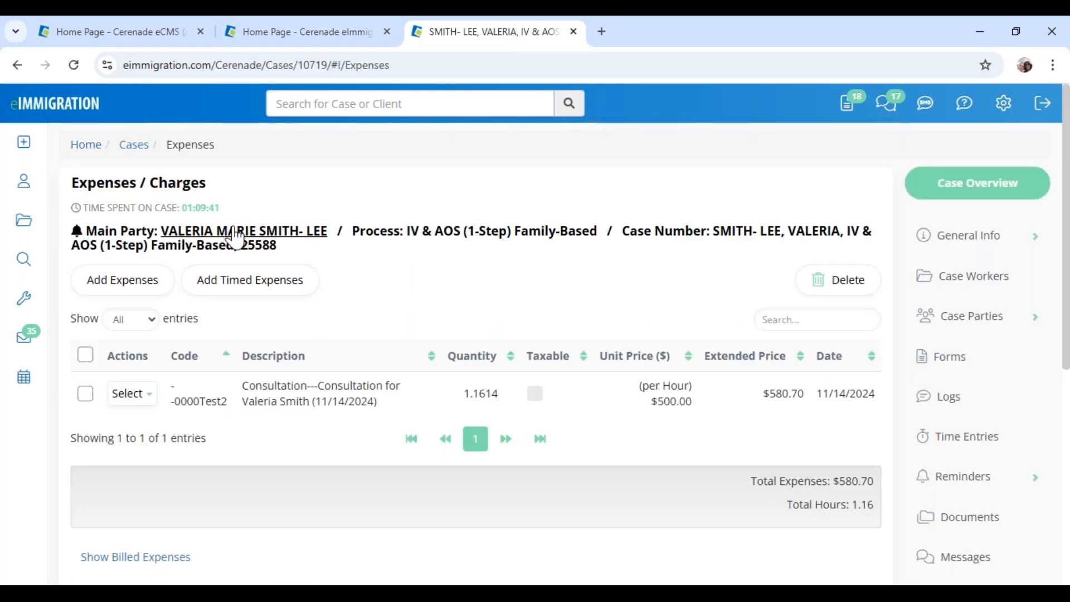
# Open Time Keeper in a new browser tab and start a new timed entry
pyautogui.moveTo(24, 301)
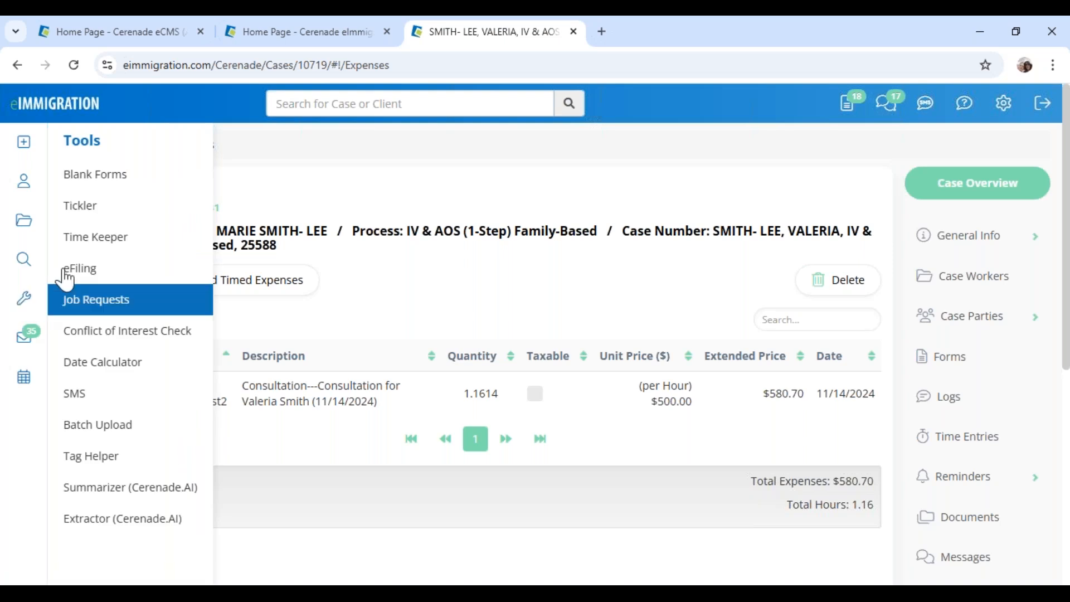
pyautogui.rightClick(77, 240)
pyautogui.click(122, 272)
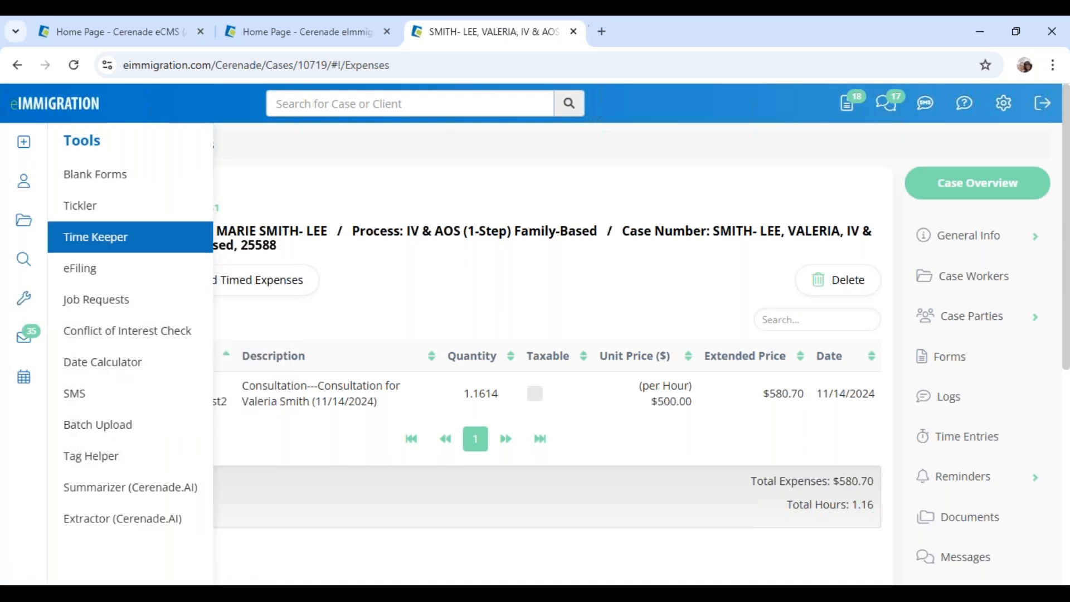
pyautogui.moveTo(681, 35); pyautogui.dragTo(502, 53)
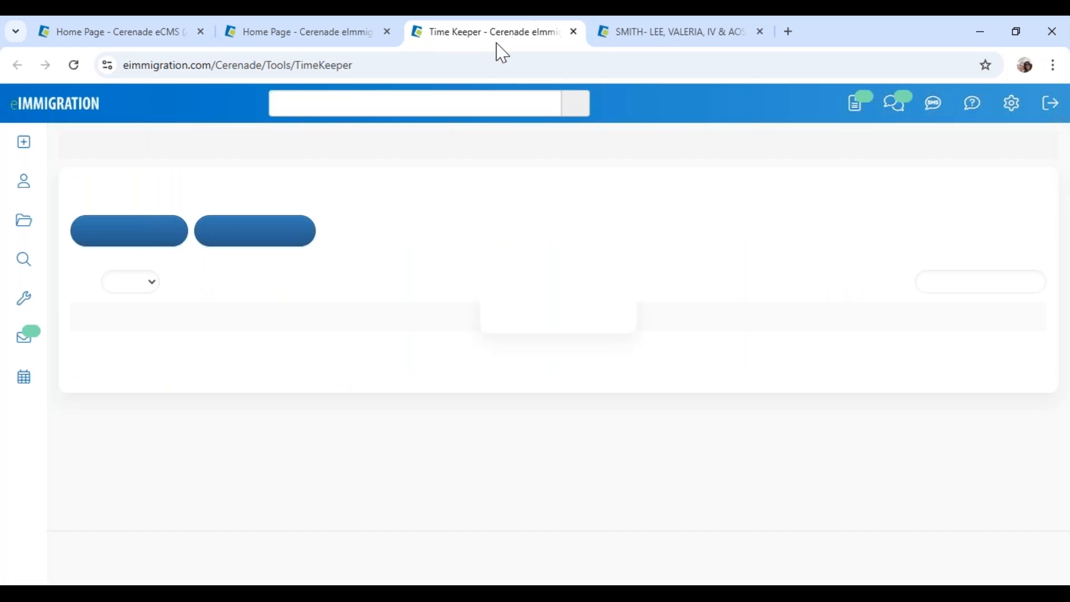
pyautogui.click(24, 298)
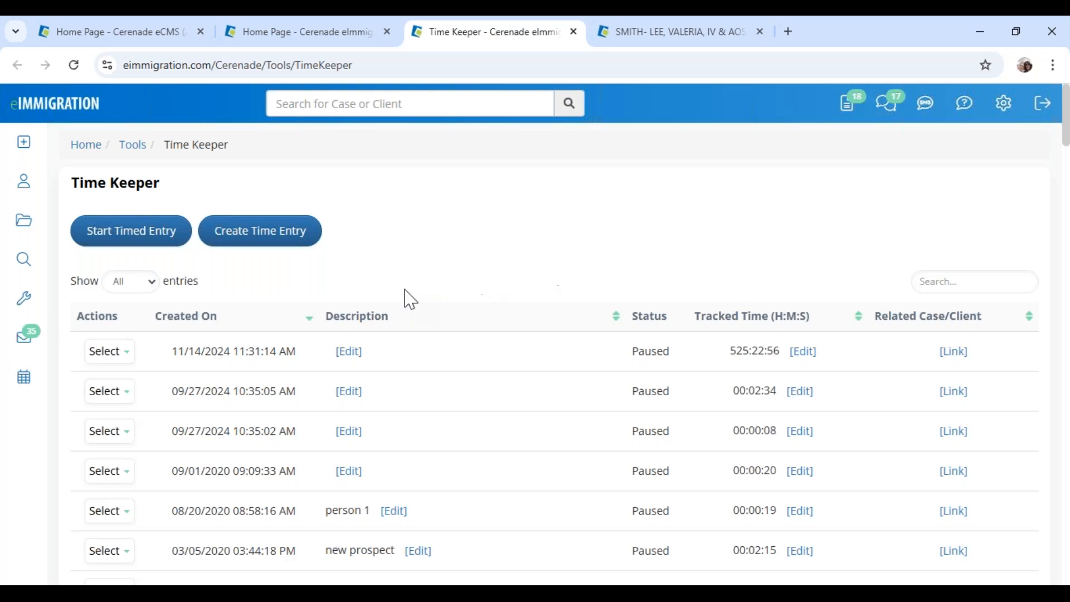
pyautogui.click(133, 240)
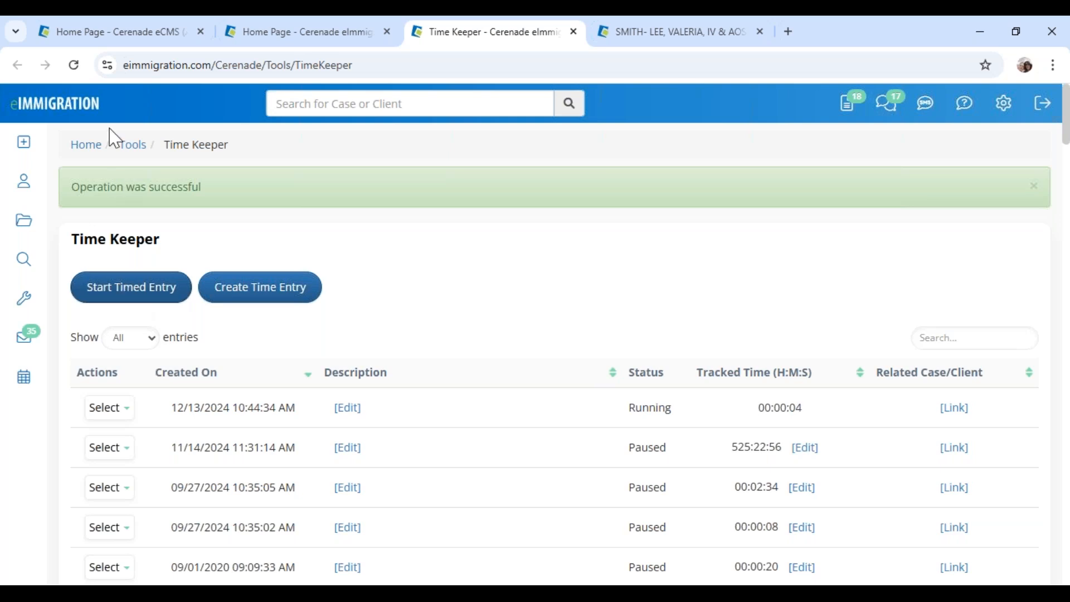
# Open Application Settings from the administrator pages and scroll through the General Settings
pyautogui.click(98, 33)
pyautogui.scroll(-5, 82, 392)
pyautogui.click(84, 461)
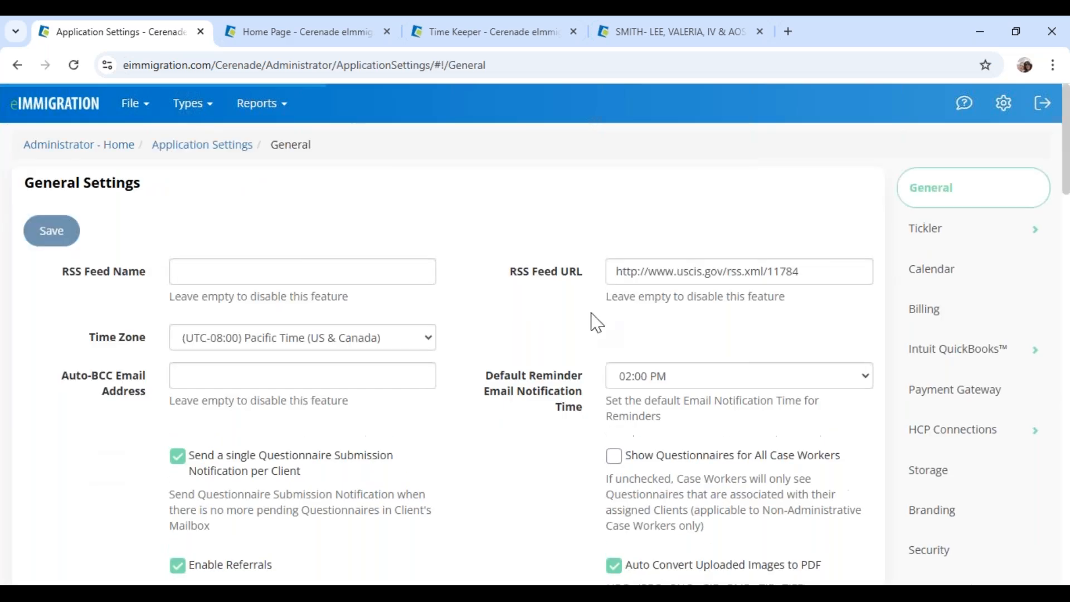
pyautogui.scroll(-1, 418, 547)
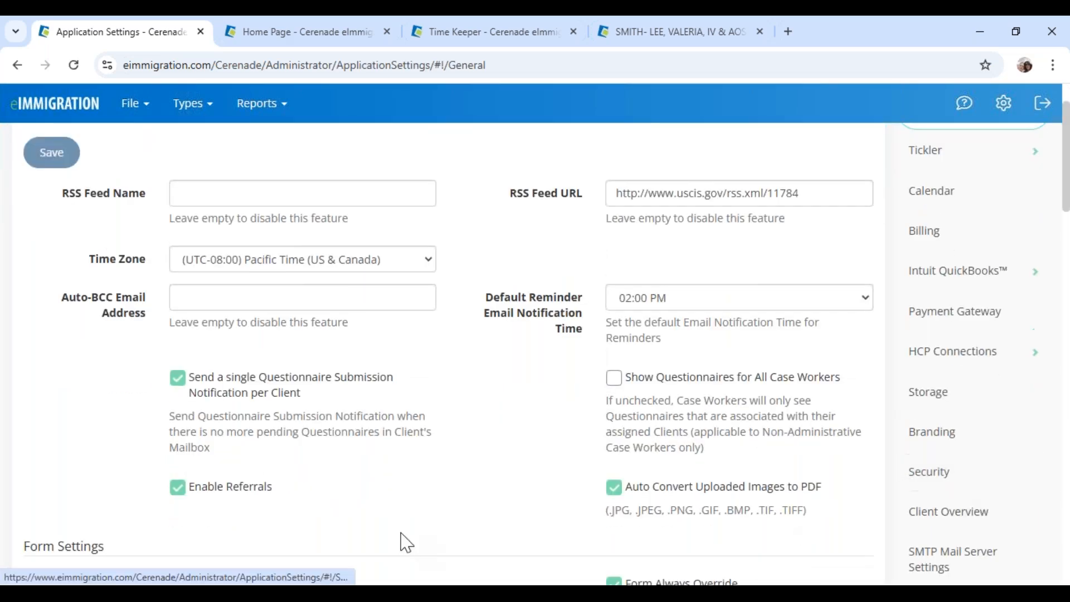
pyautogui.scroll(-3, 399, 542)
pyautogui.scroll(-5, 402, 541)
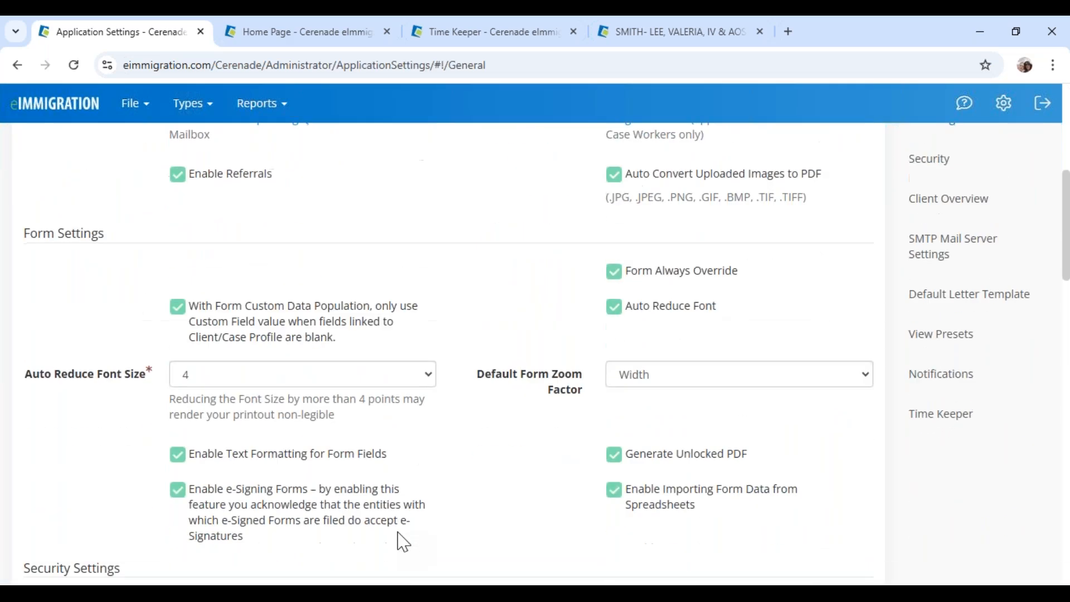
pyautogui.scroll(-5, 449, 509)
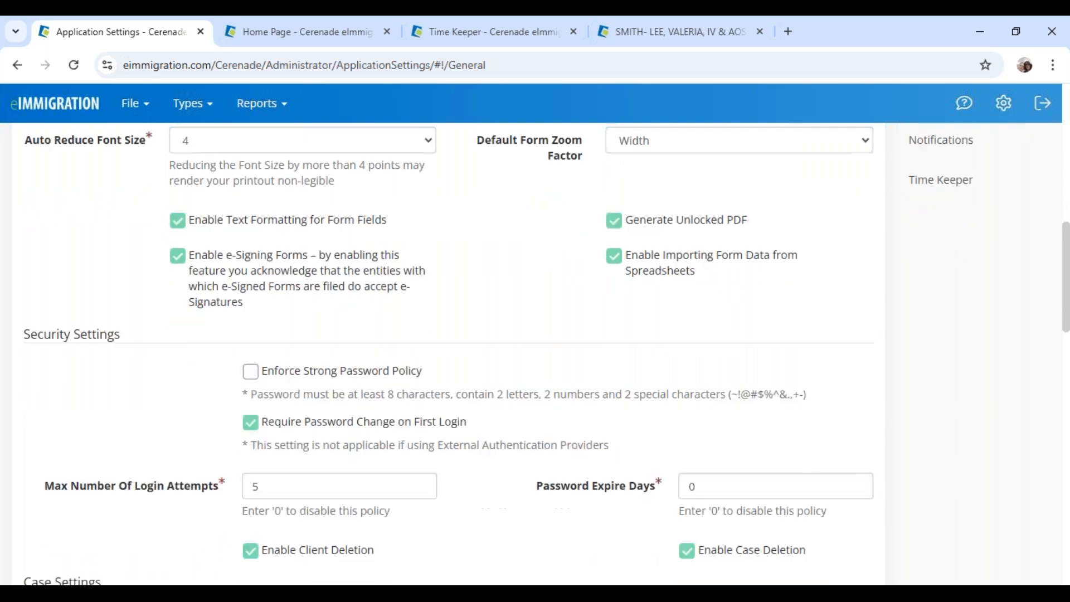
pyautogui.scroll(-7, 535, 354)
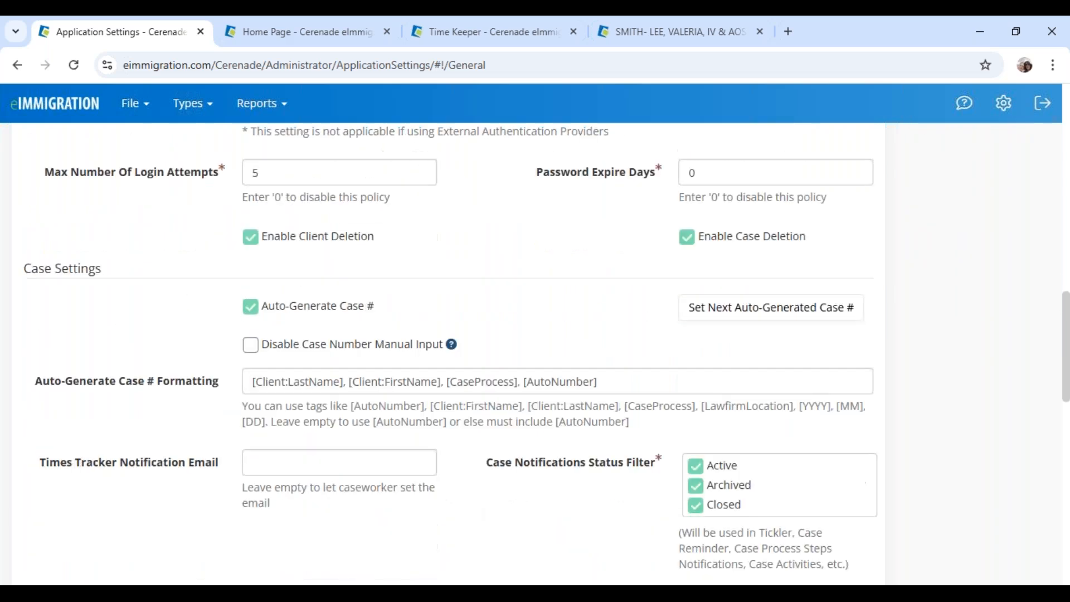
pyautogui.scroll(-6, 535, 354)
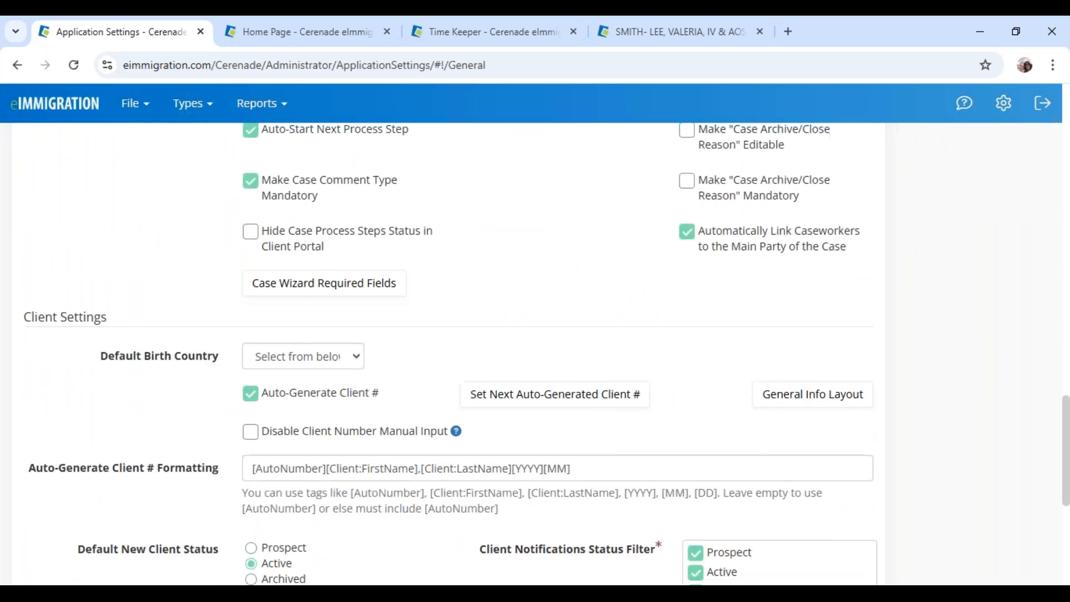
pyautogui.scroll(-2, 719, 445)
pyautogui.scroll(7, 719, 444)
pyautogui.scroll(3, 719, 444)
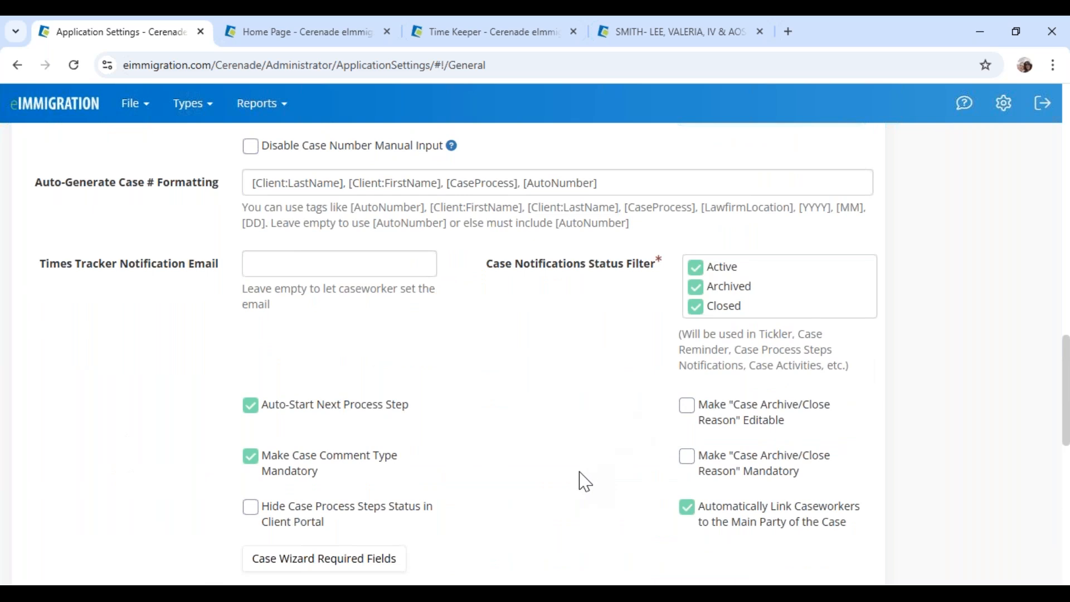
pyautogui.scroll(-2, 584, 480)
pyautogui.scroll(3, 585, 481)
pyautogui.scroll(5, 584, 481)
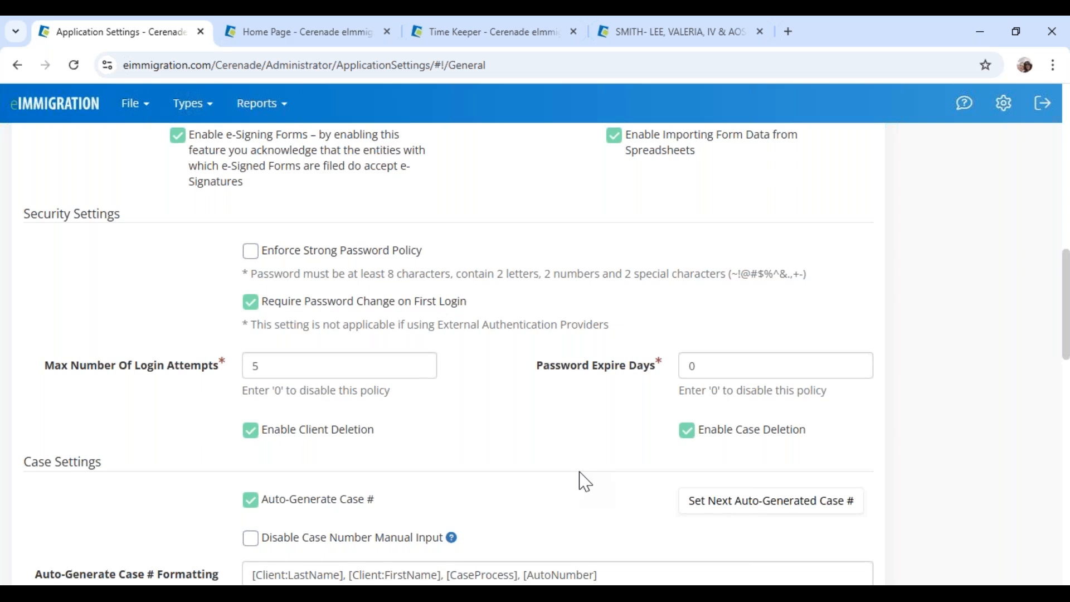
pyautogui.scroll(8, 582, 478)
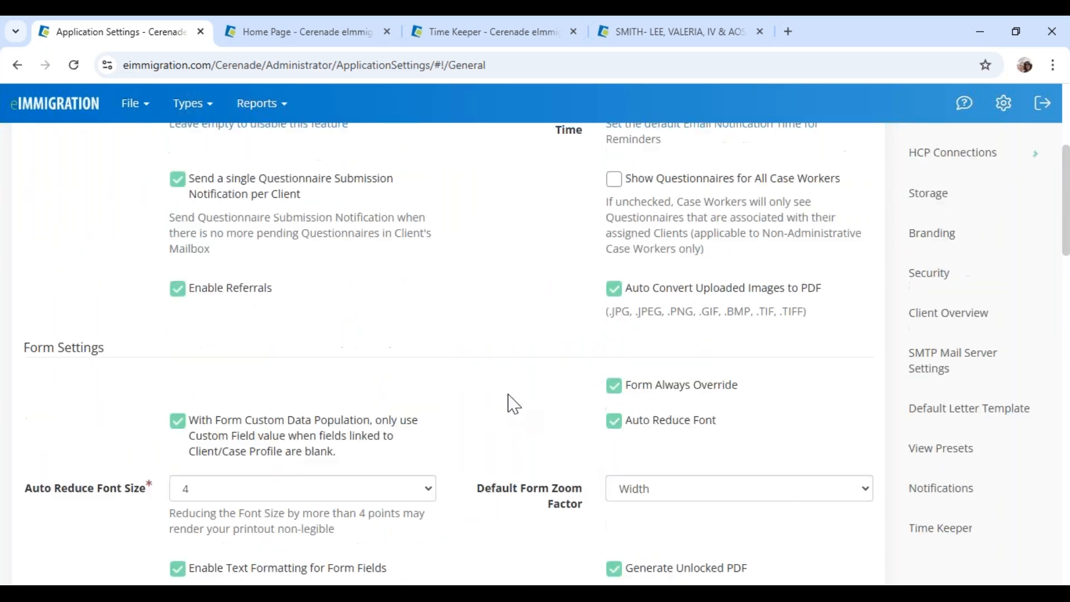
pyautogui.scroll(3, 513, 404)
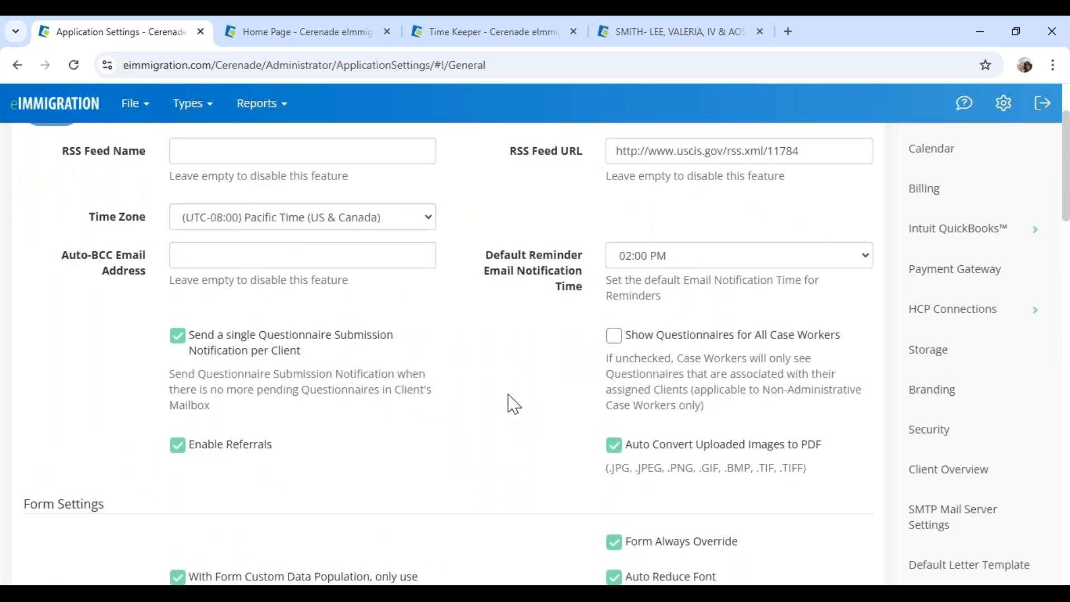
pyautogui.scroll(2, 513, 404)
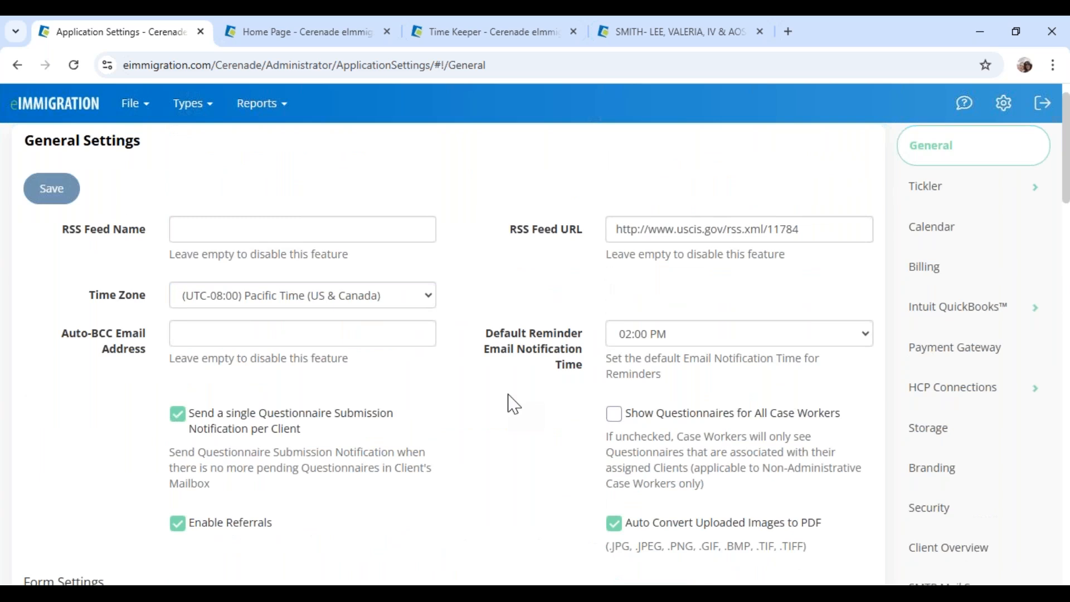
pyautogui.scroll(1, 510, 402)
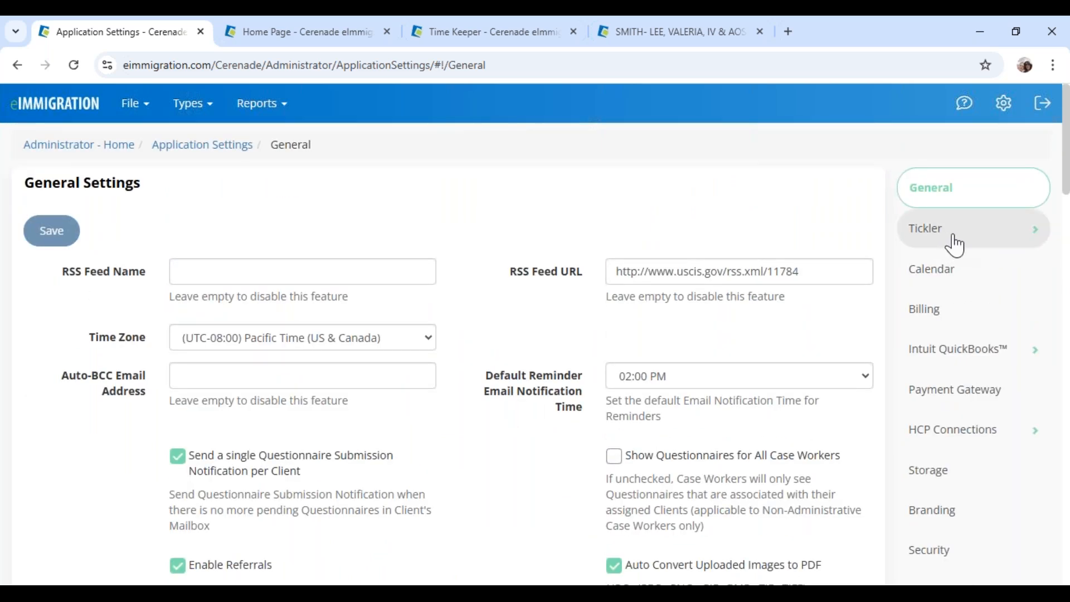
# Open Billing Settings and scroll down to the payment plan and Trust Account options
pyautogui.click(975, 311)
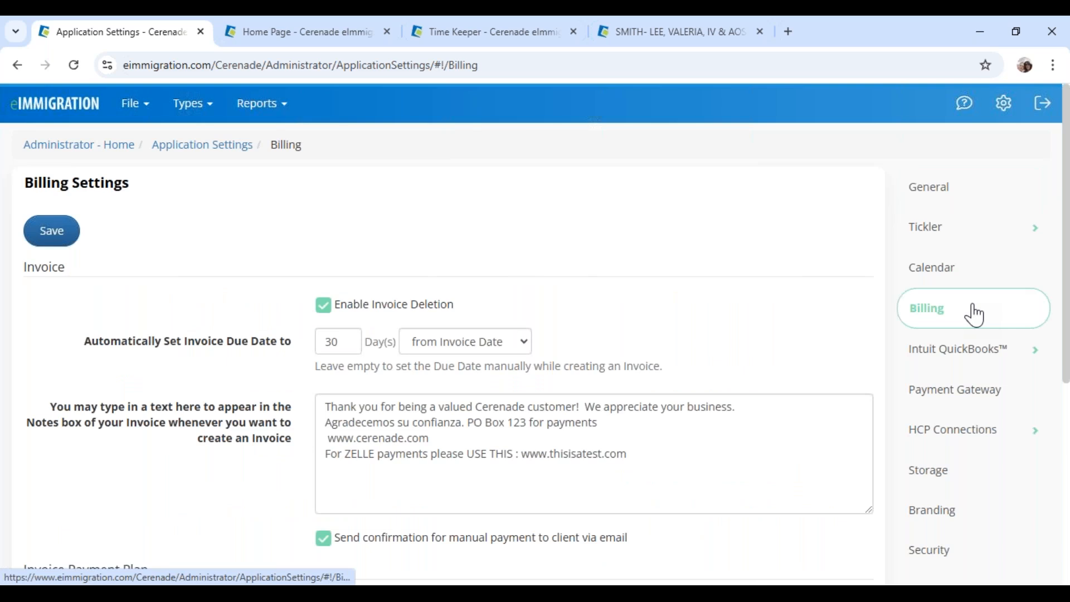
pyautogui.scroll(-4, 830, 463)
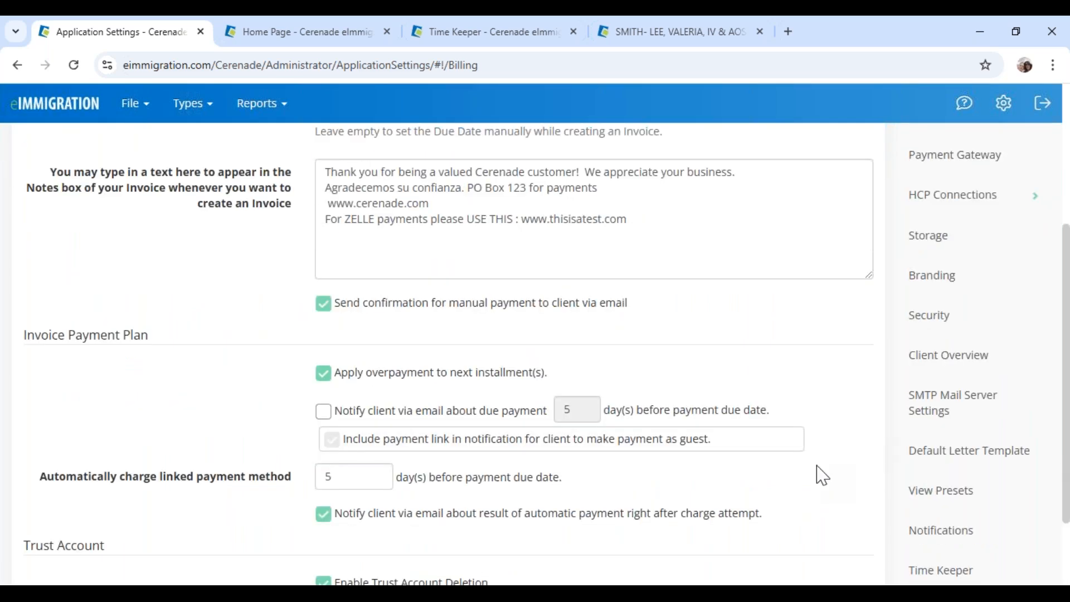
pyautogui.scroll(-2, 822, 474)
pyautogui.scroll(-1, 823, 475)
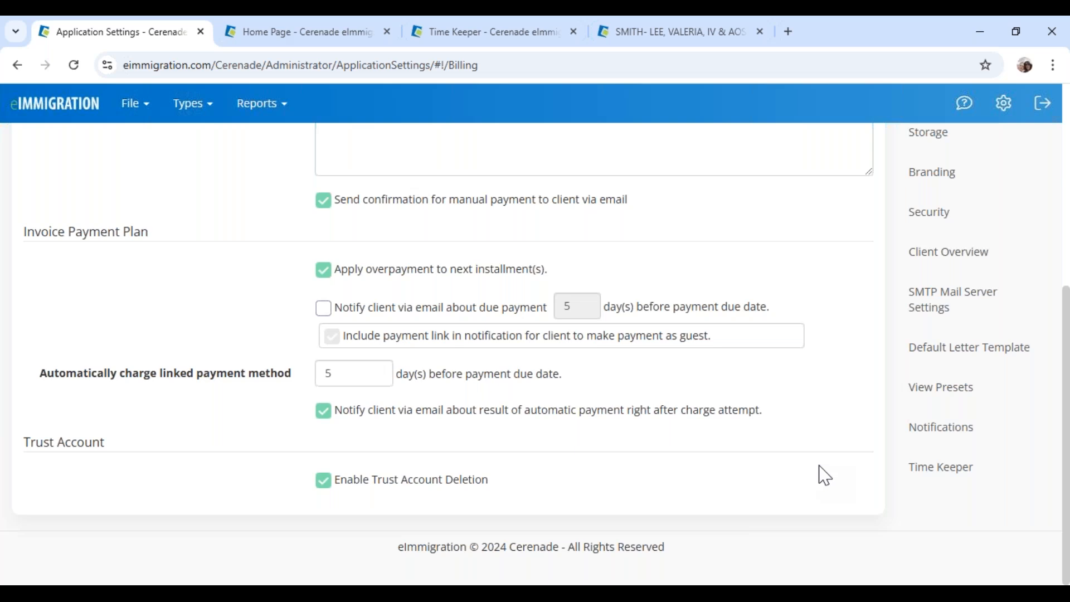
# Open the Time Keeper settings and review the time entry descriptions, such as RFE prep time
pyautogui.click(942, 473)
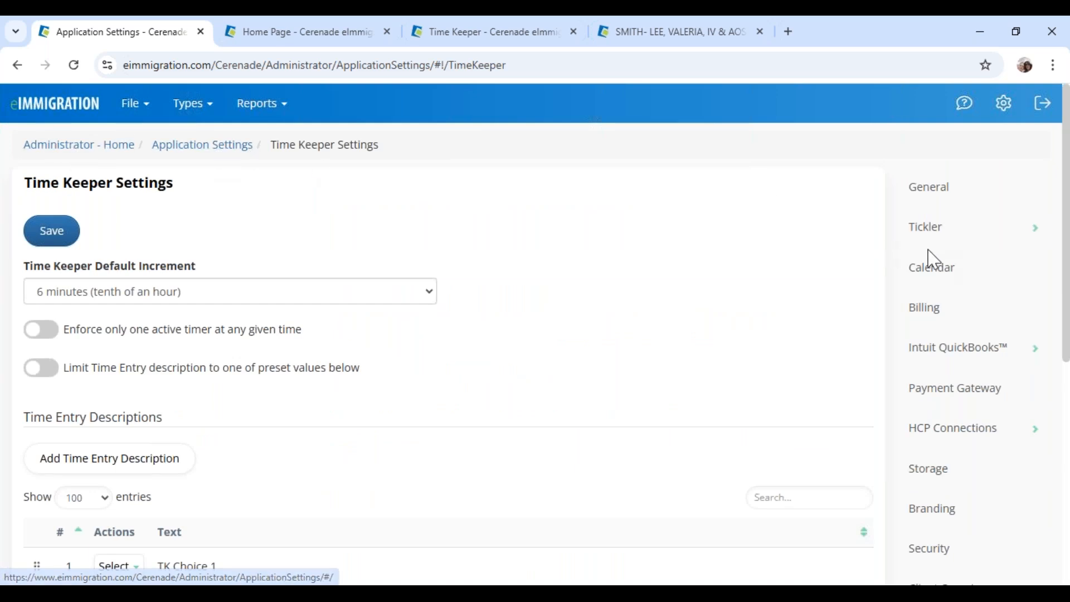
pyautogui.scroll(-7, 956, 431)
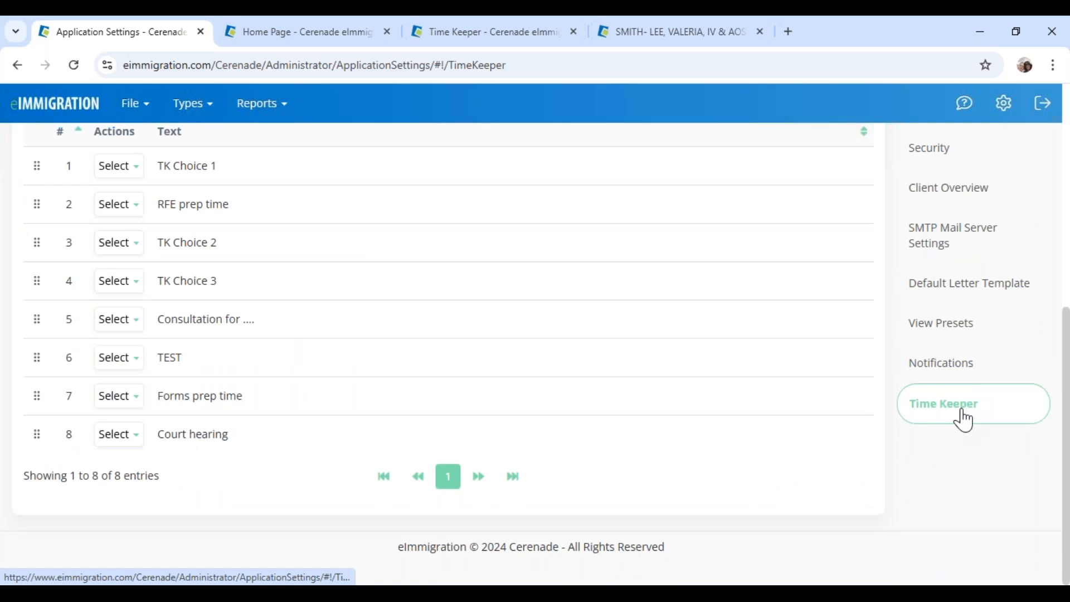
pyautogui.scroll(4, 229, 459)
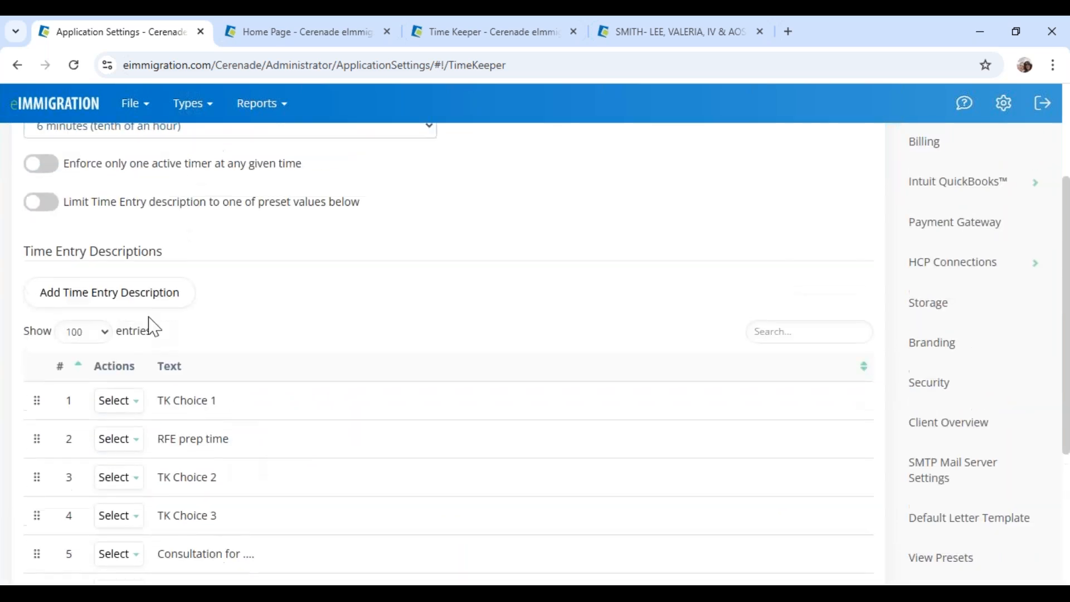
pyautogui.moveTo(26, 253); pyautogui.dragTo(191, 270)
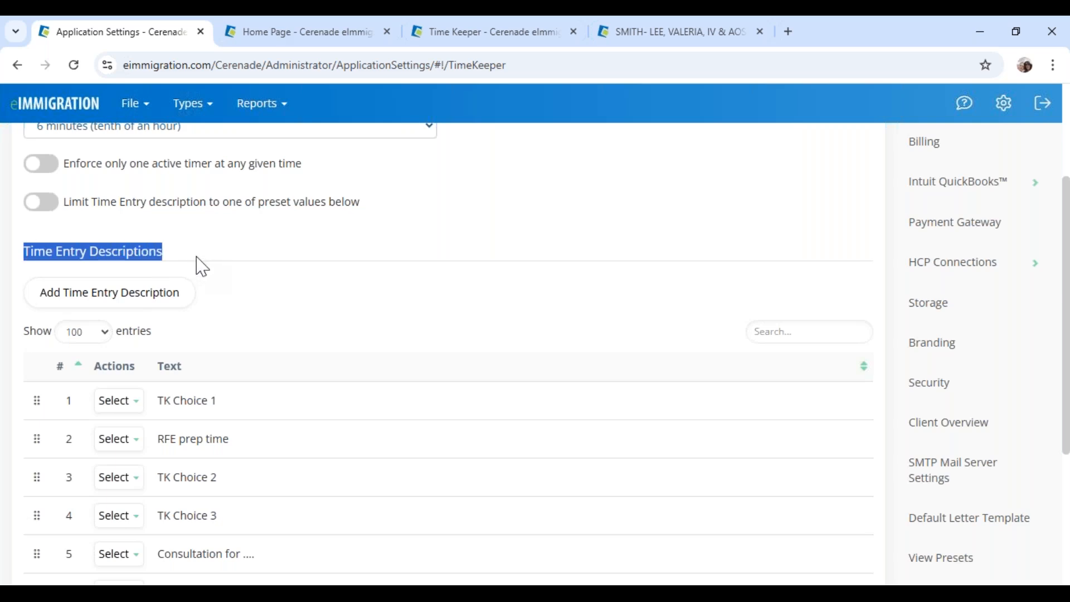
pyautogui.click(201, 266)
pyautogui.moveTo(161, 442); pyautogui.dragTo(275, 453)
pyautogui.click(215, 270)
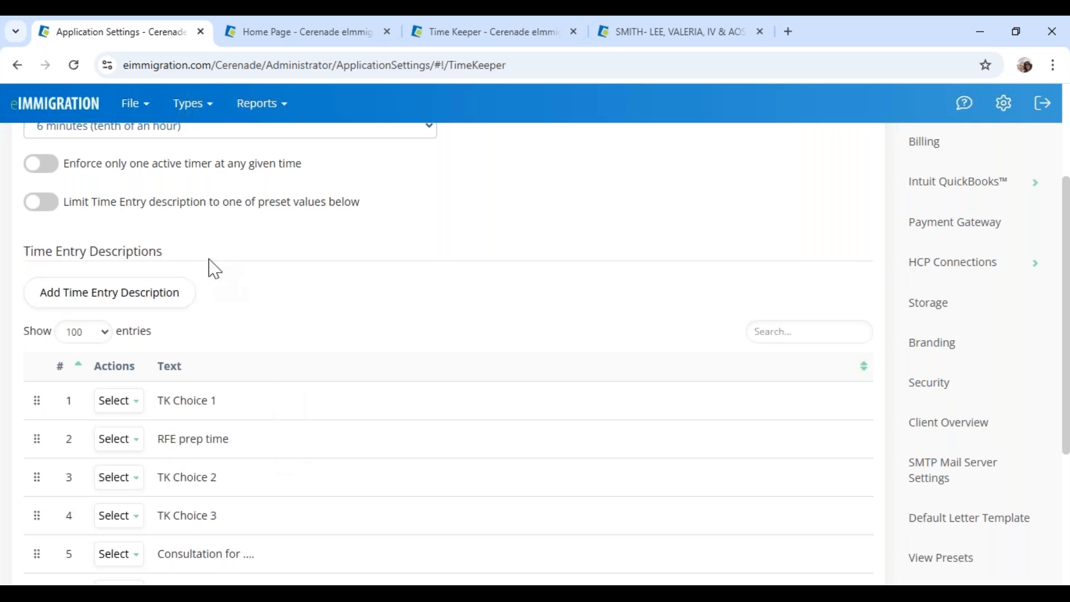
pyautogui.scroll(1, 212, 290)
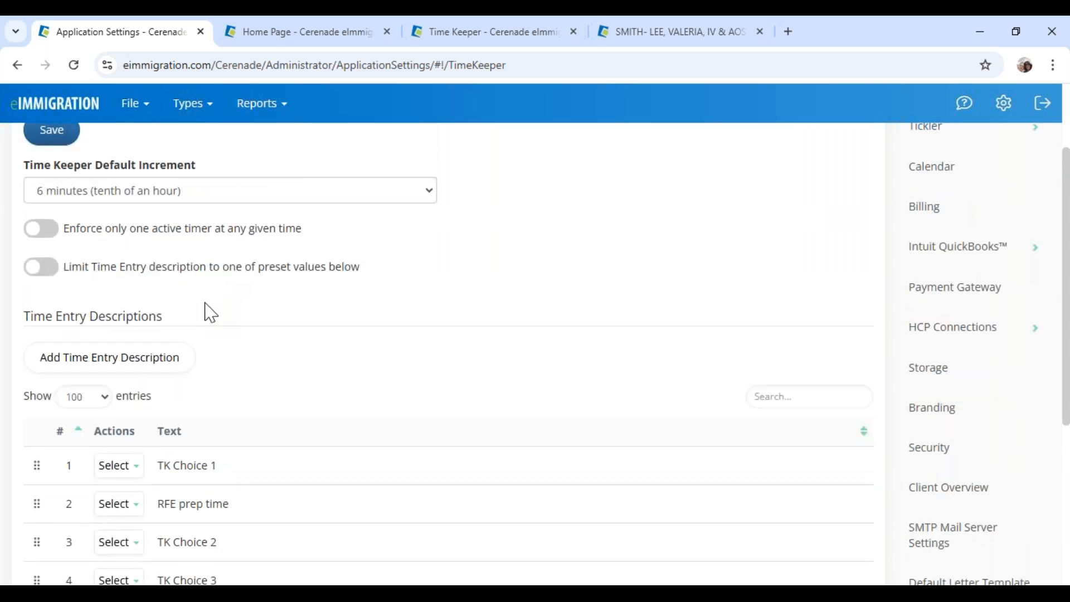
pyautogui.scroll(1, 211, 314)
pyautogui.moveTo(68, 359); pyautogui.dragTo(353, 384)
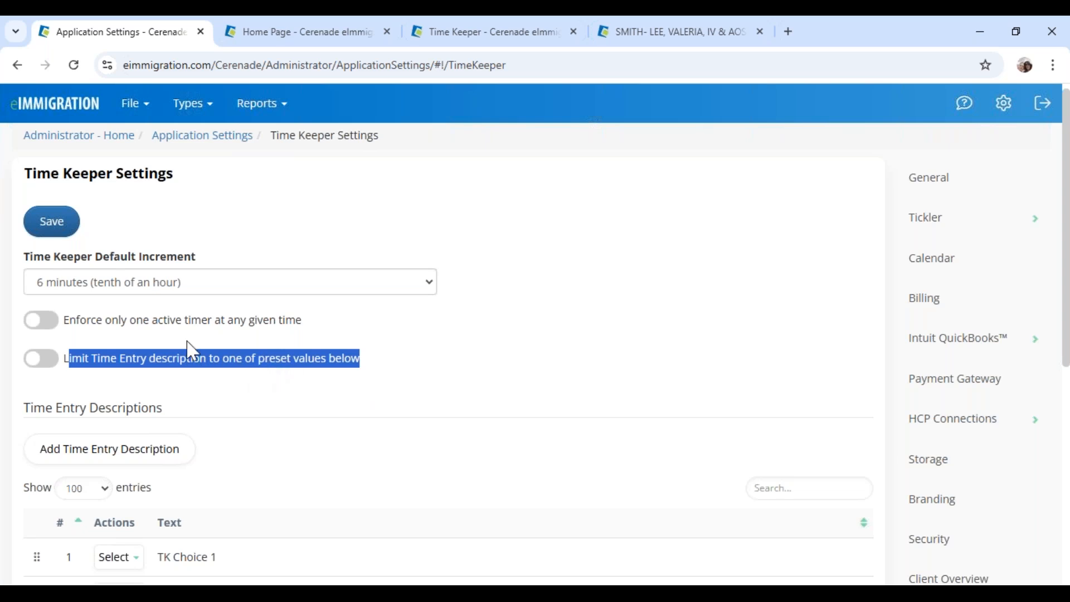
# Enforce only one active timer, keeping the default increment at 6 minutes
pyautogui.click(134, 336)
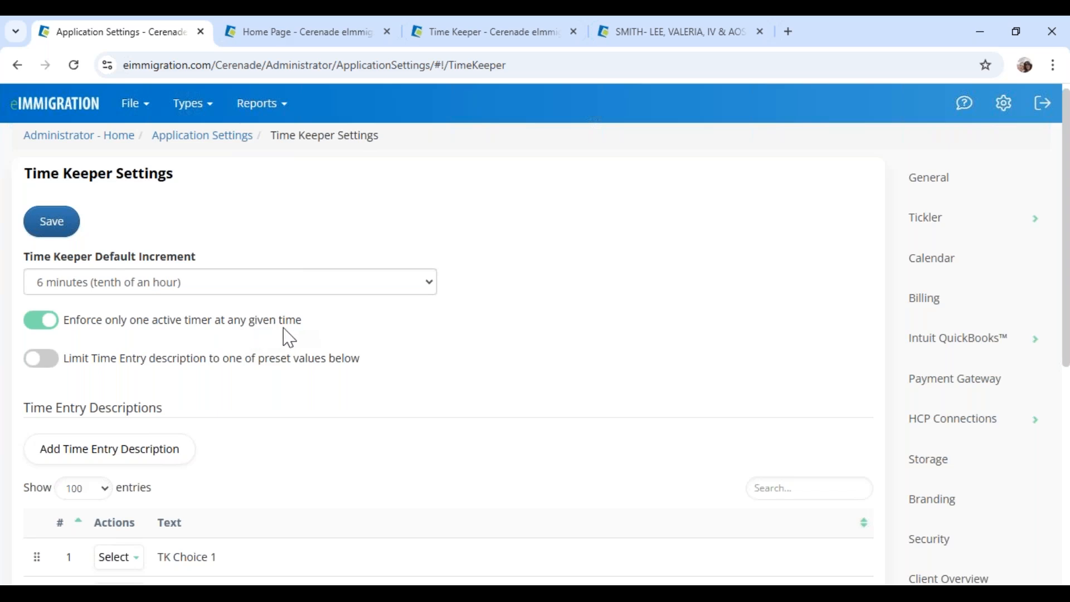
pyautogui.click(178, 282)
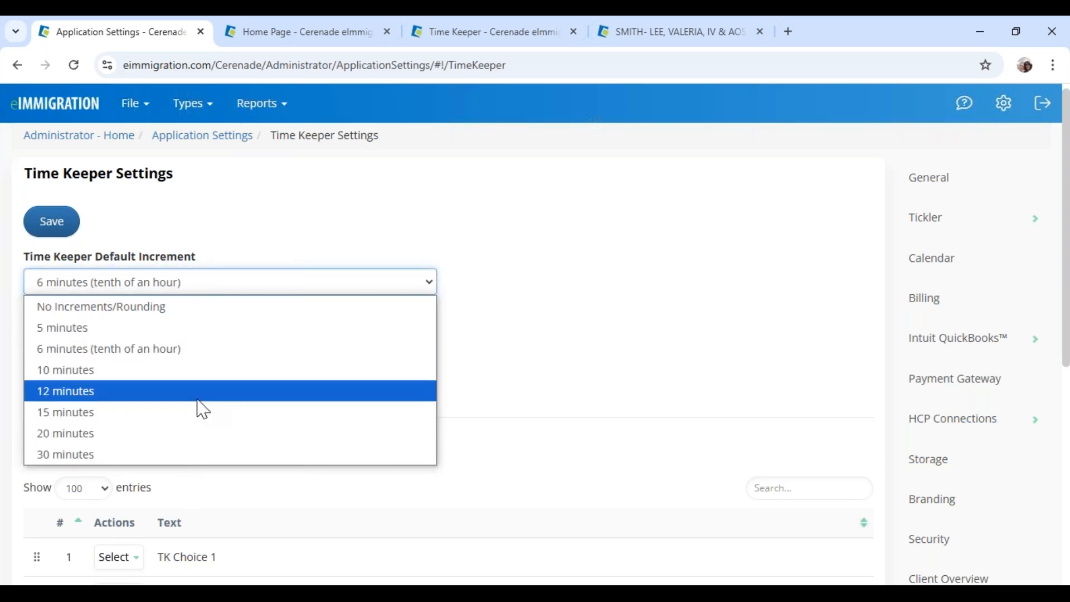
pyautogui.click(549, 389)
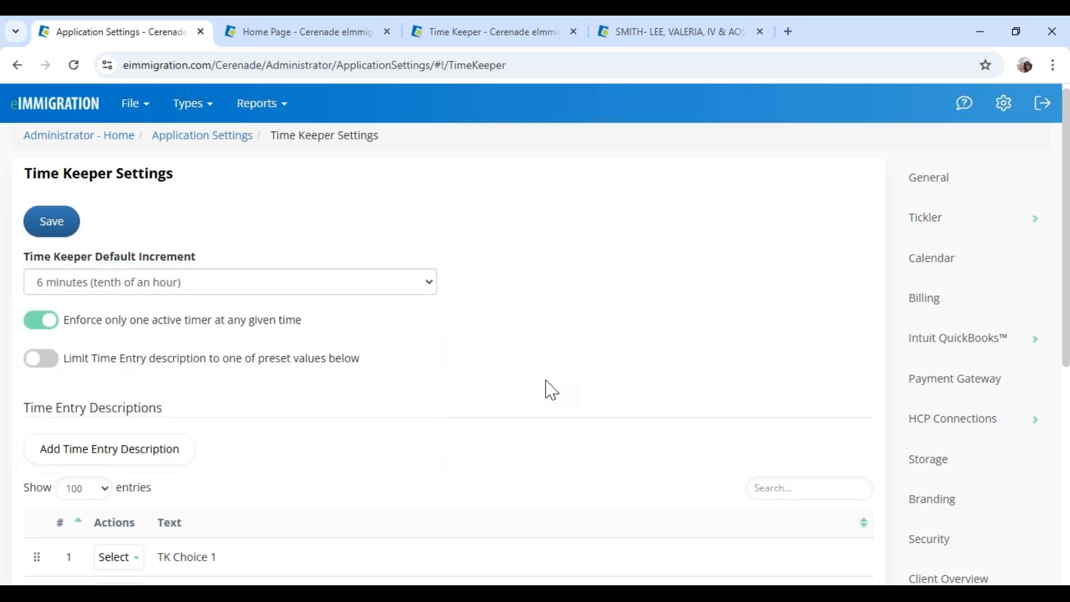
pyautogui.scroll(1, 384, 227)
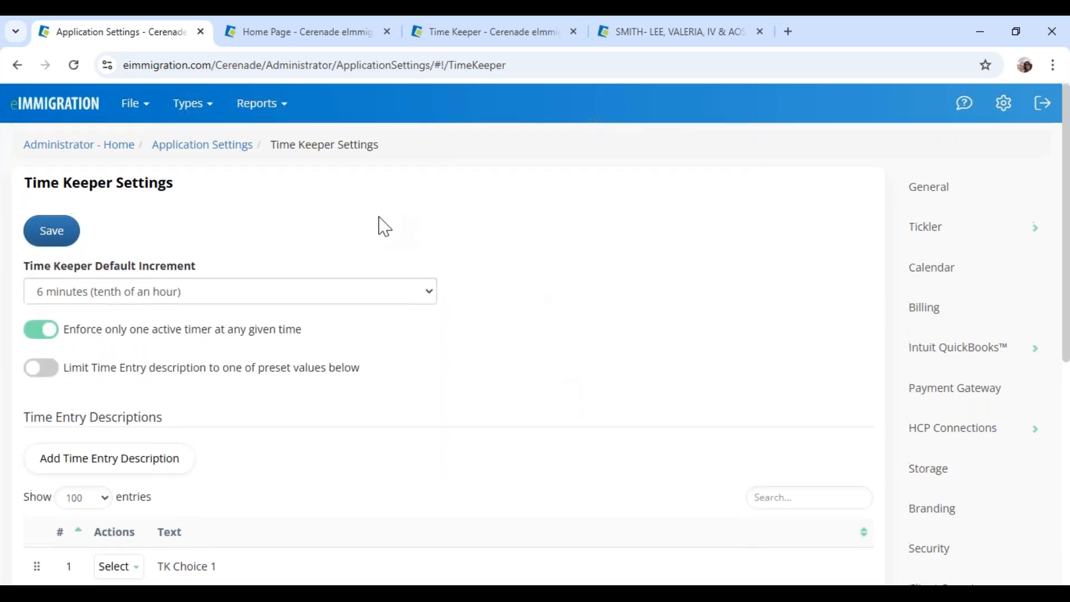
pyautogui.click(72, 146)
pyautogui.click(328, 37)
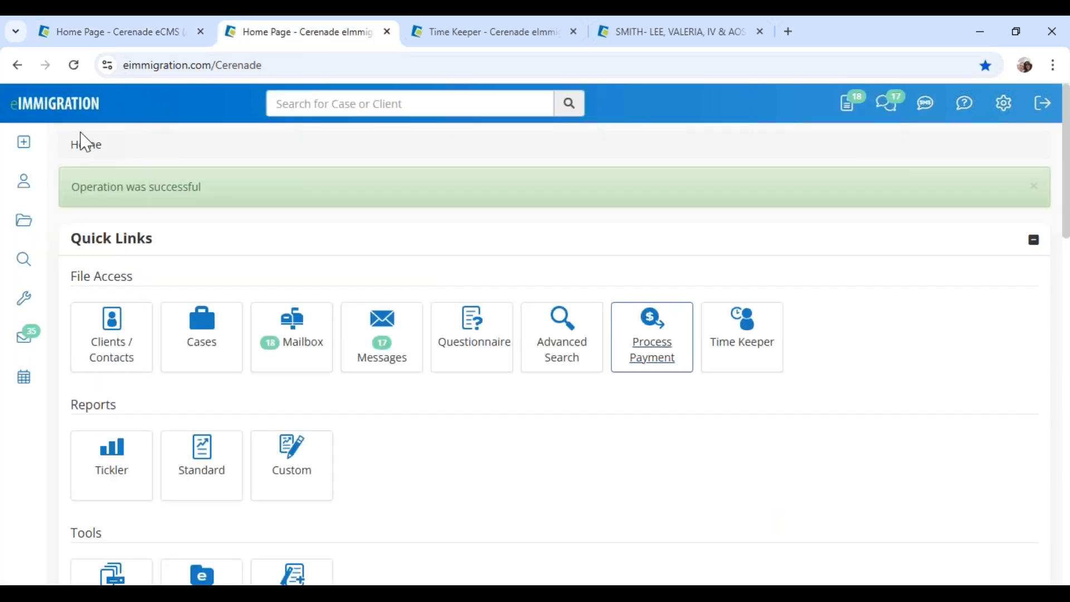
pyautogui.click(1034, 240)
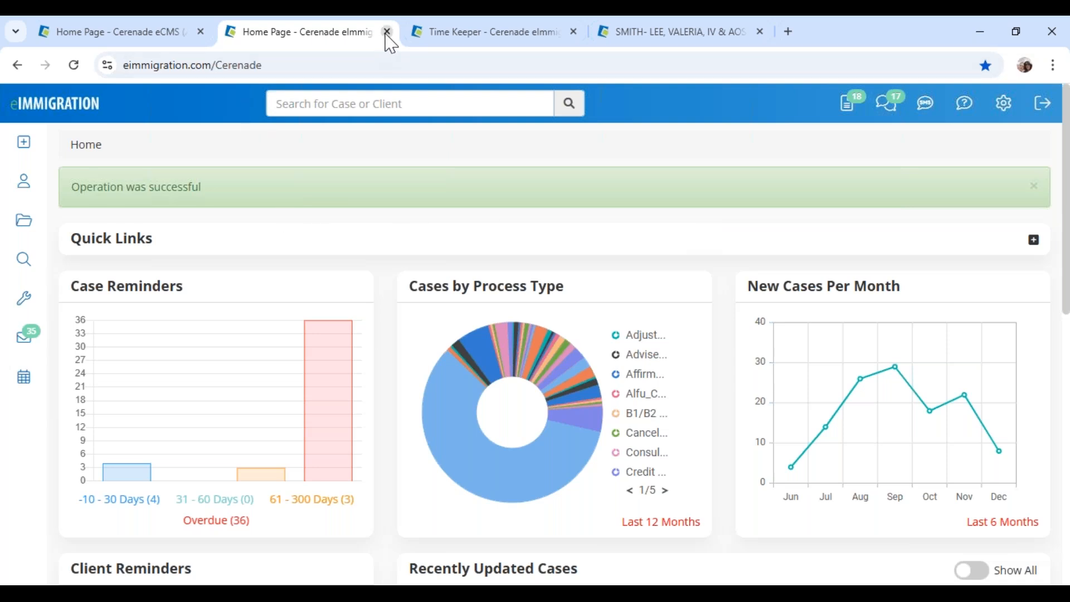
pyautogui.click(575, 33)
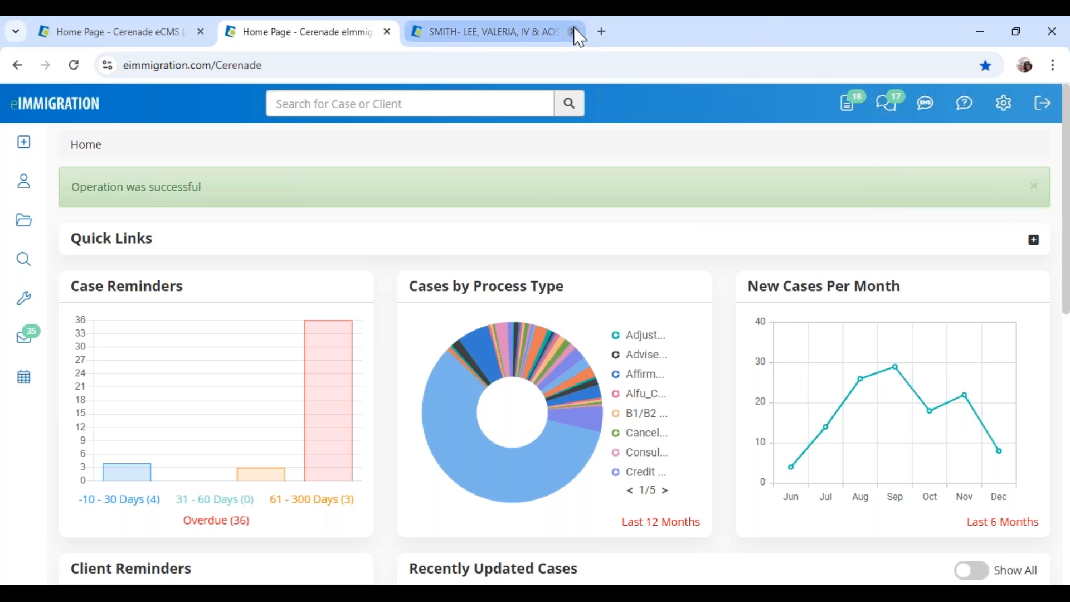
pyautogui.click(510, 36)
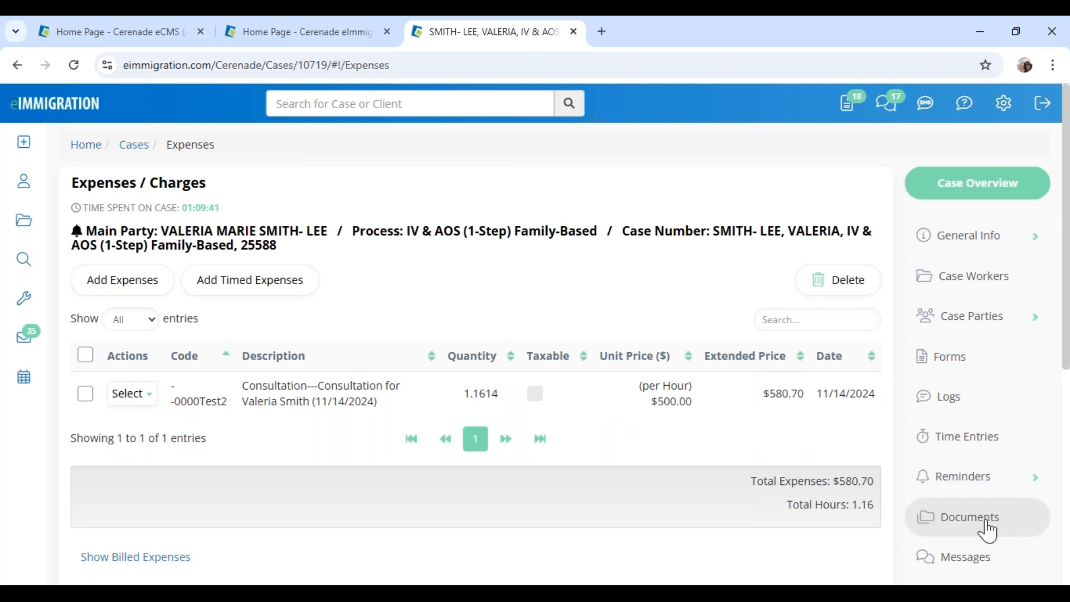
pyautogui.scroll(-5, 975, 518)
pyautogui.scroll(5, 990, 485)
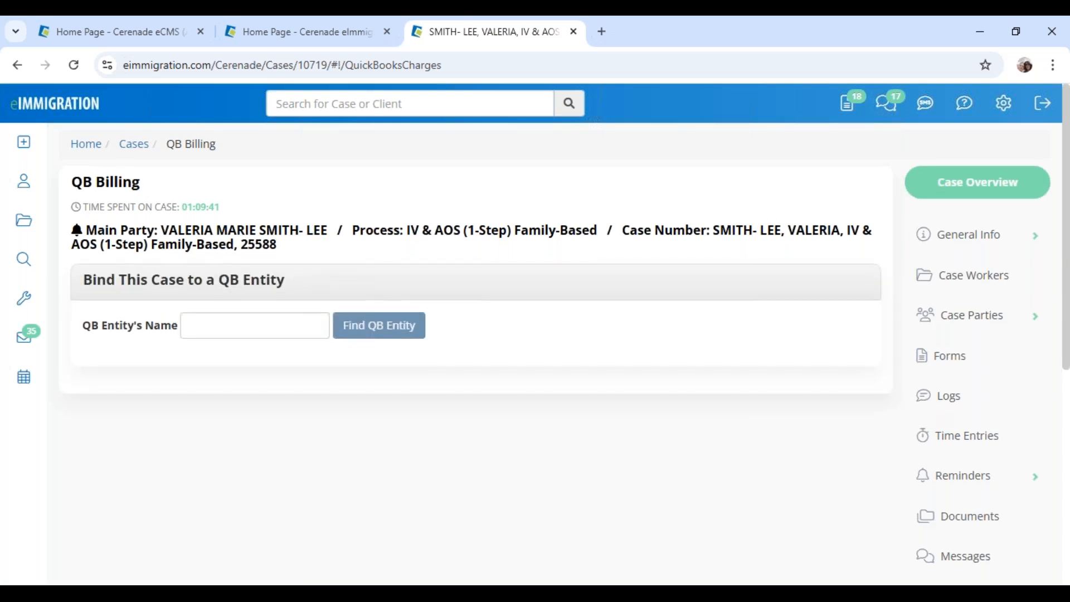
pyautogui.scroll(-5, 975, 390)
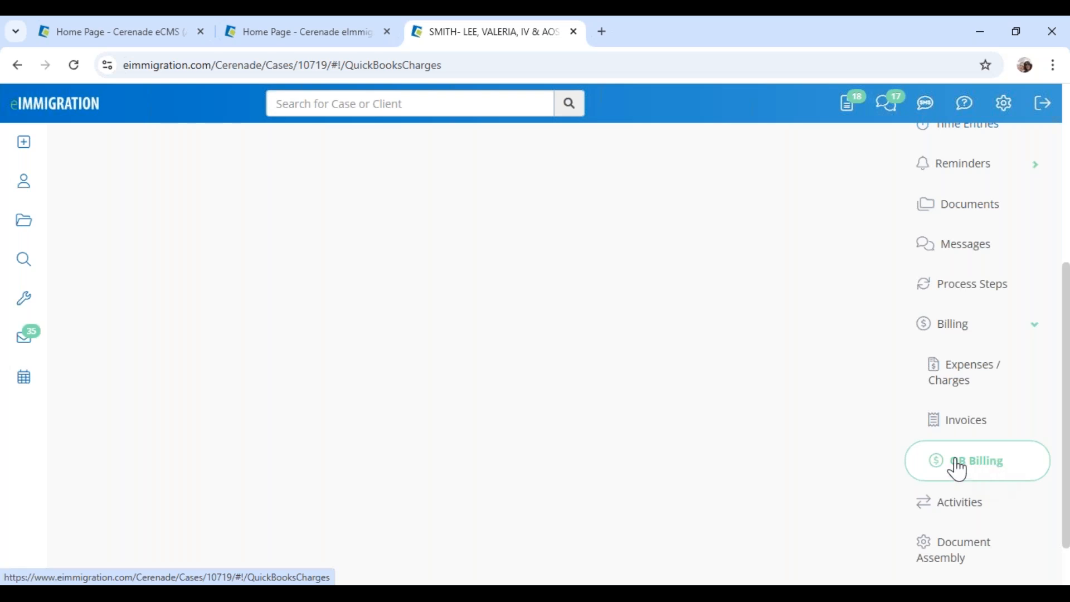
pyautogui.scroll(5, 303, 355)
pyautogui.click(195, 328)
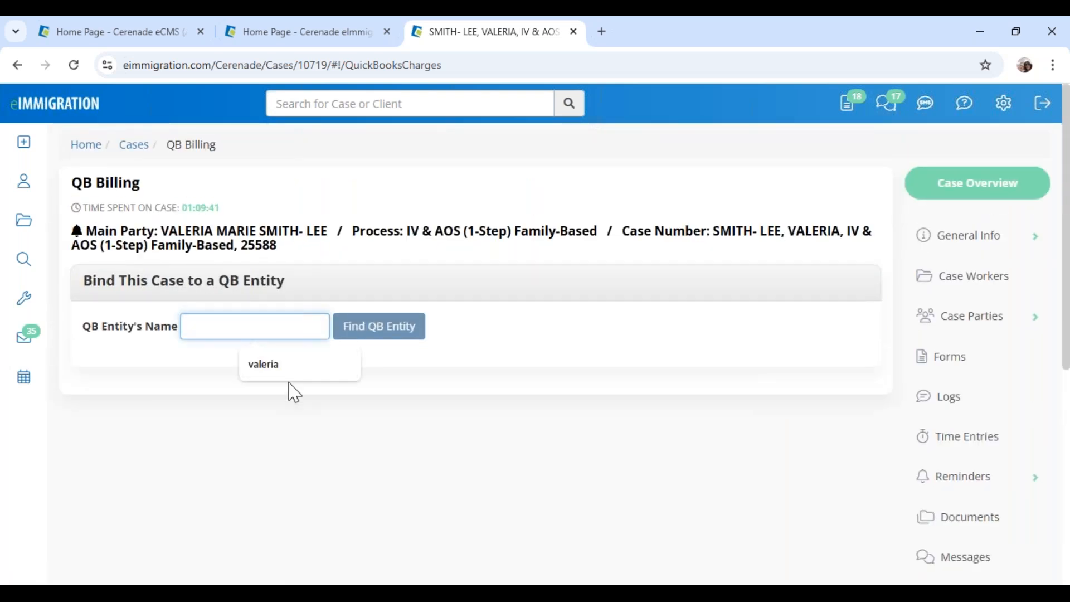
pyautogui.click(296, 366)
pyautogui.click(389, 335)
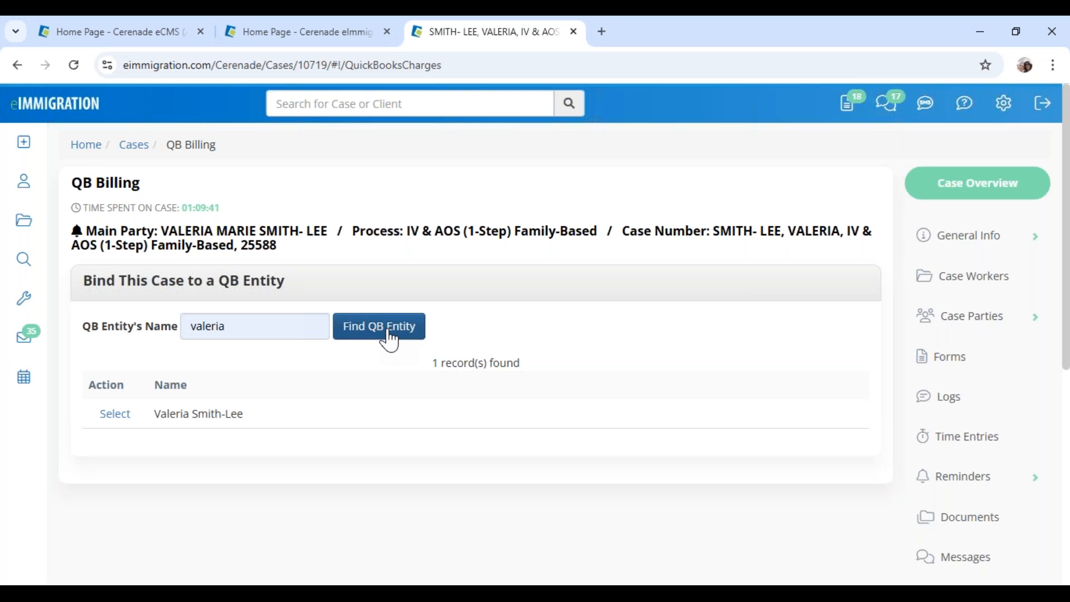
pyautogui.click(114, 415)
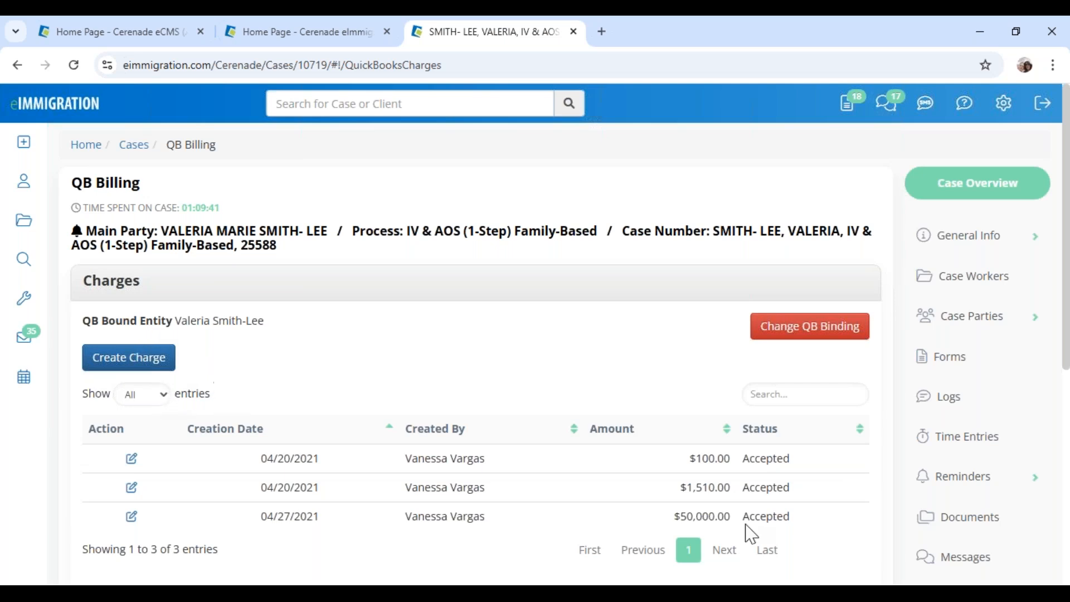
pyautogui.moveTo(746, 457); pyautogui.dragTo(803, 465)
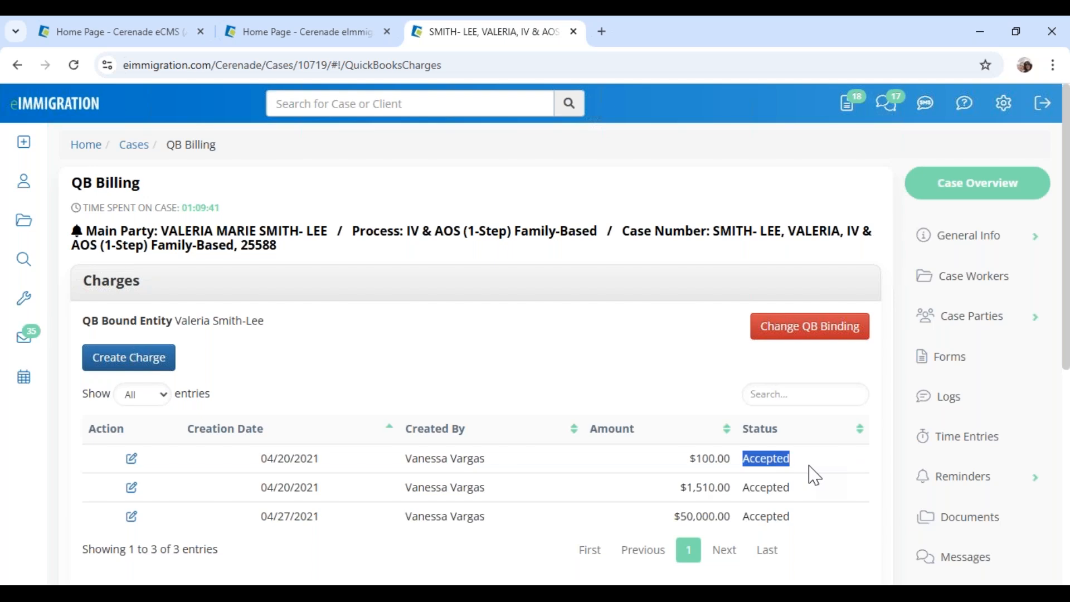
# Go to the Administrator home page and open Application Settings
pyautogui.click(161, 36)
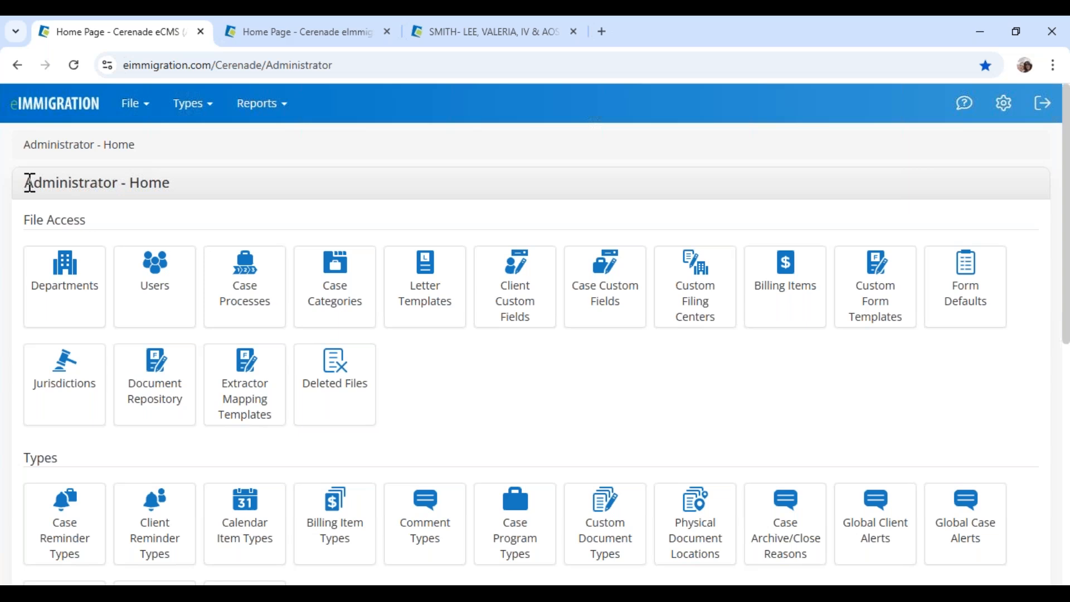
pyautogui.moveTo(29, 183); pyautogui.dragTo(208, 193)
pyautogui.click(65, 178)
pyautogui.scroll(-10, 78, 390)
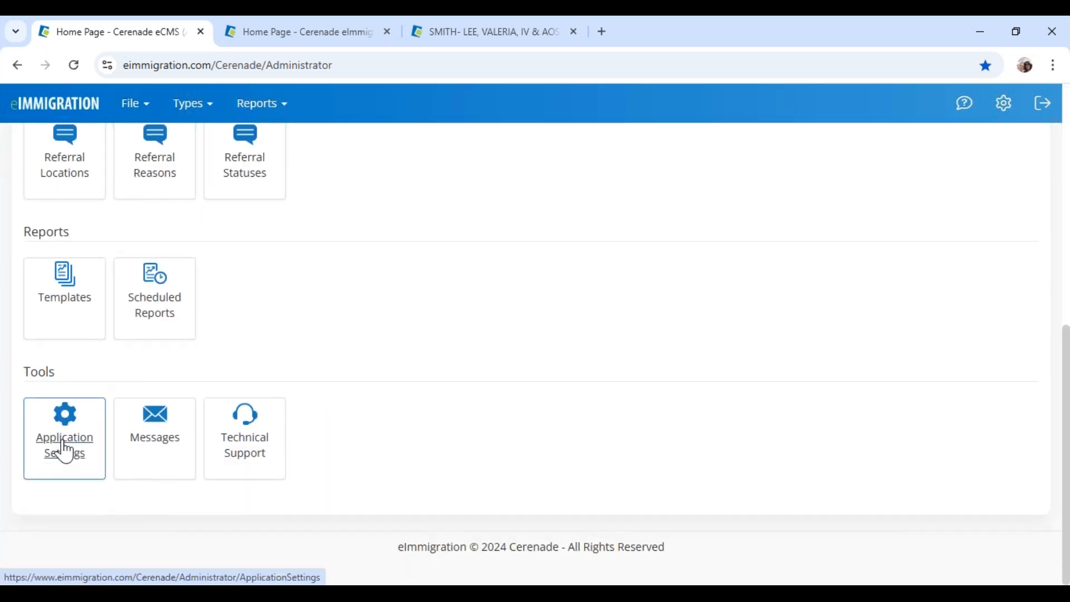
pyautogui.click(64, 451)
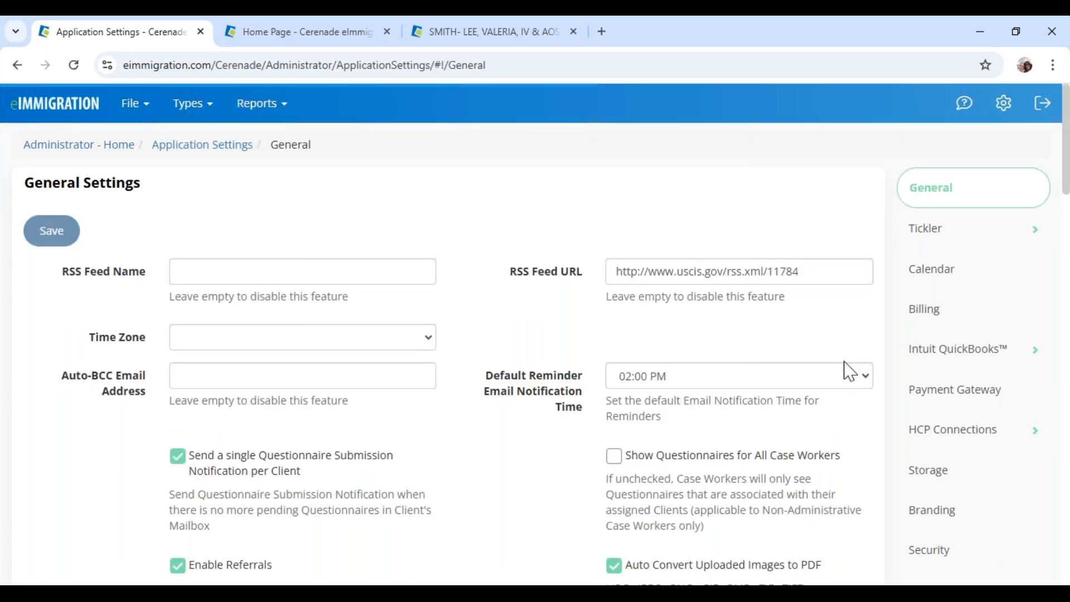
# Open the Intuit QuickBooks Settings page and leave Charge Status at Accepted
pyautogui.click(982, 364)
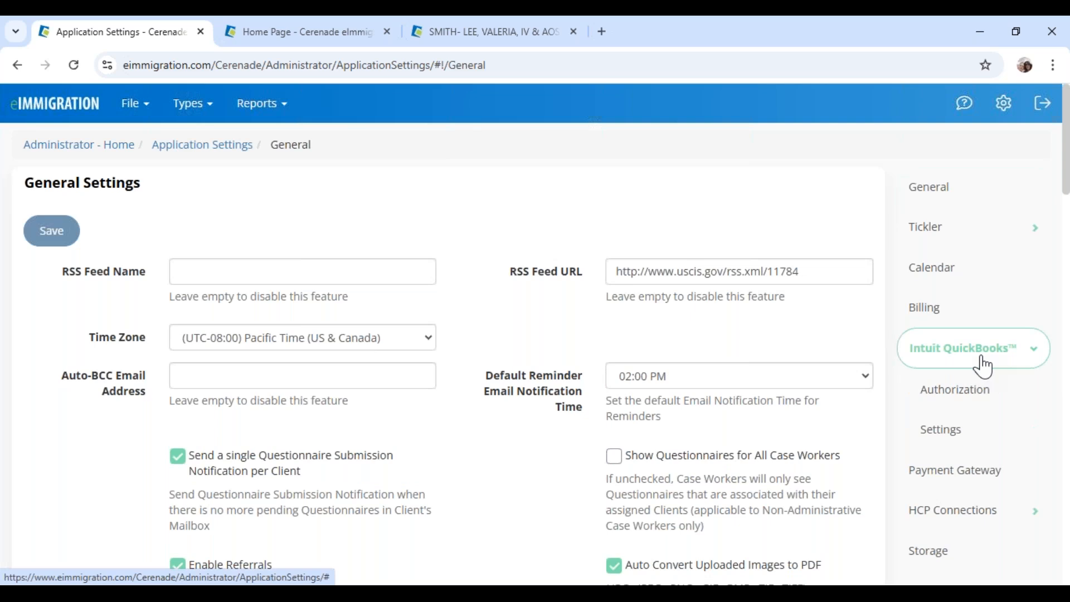
pyautogui.click(979, 397)
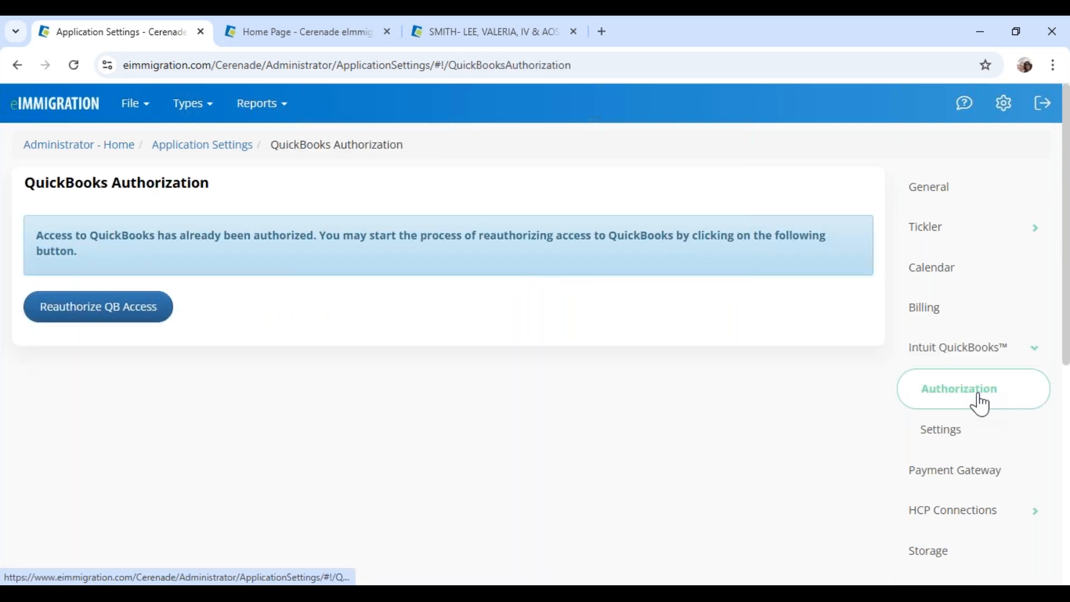
pyautogui.click(965, 441)
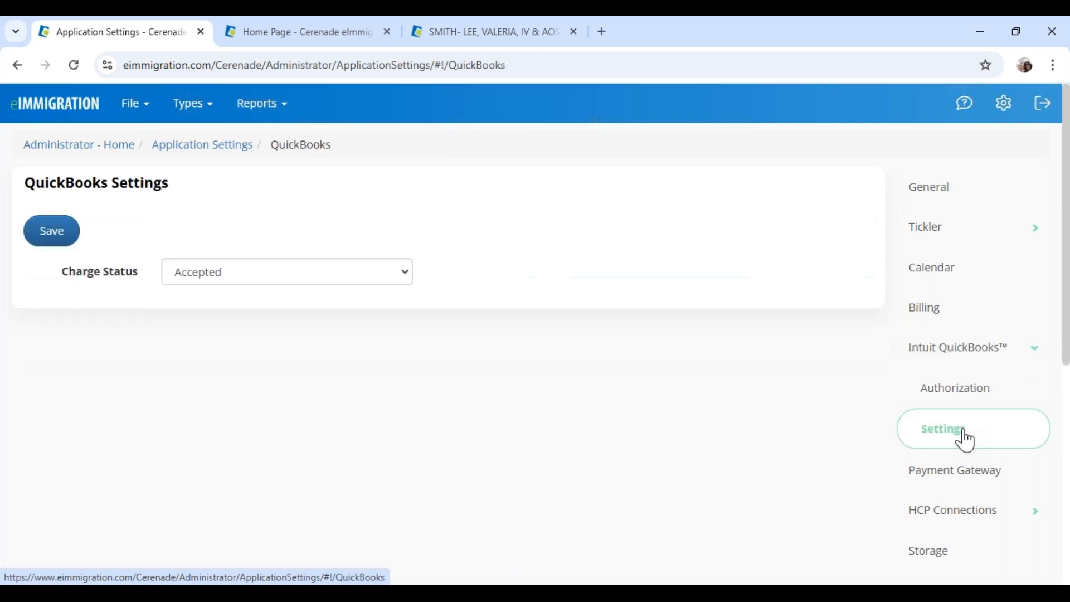
pyautogui.moveTo(64, 281); pyautogui.dragTo(172, 285)
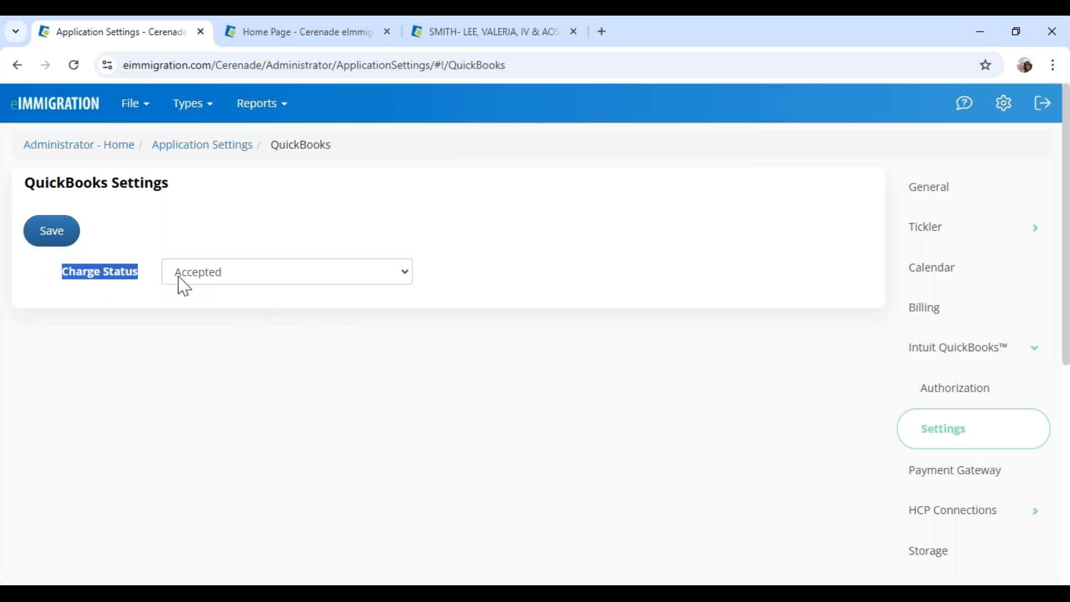
pyautogui.click(225, 276)
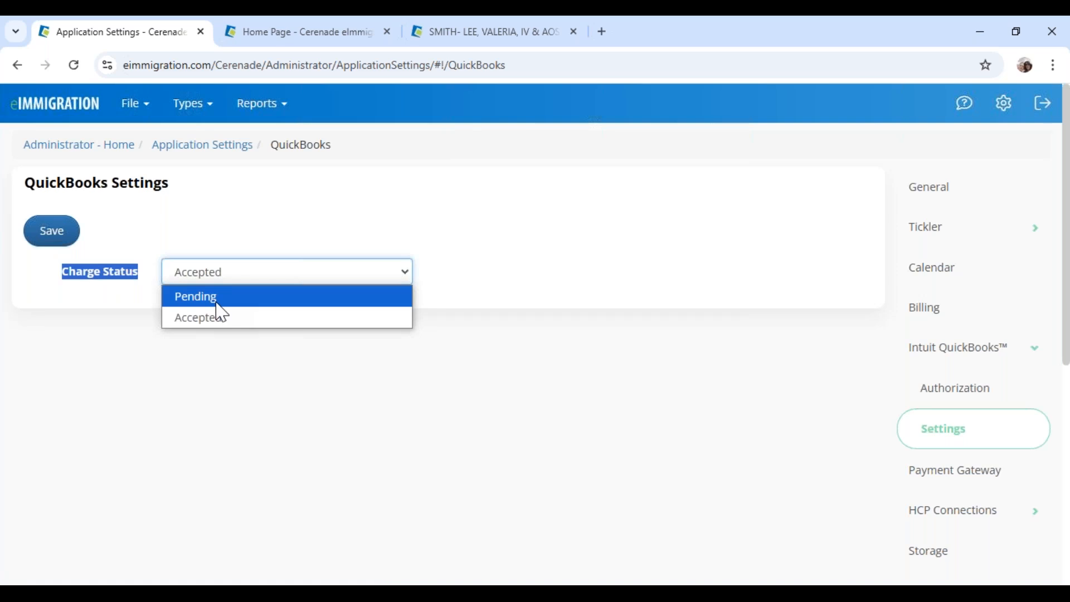
pyautogui.click(225, 319)
pyautogui.click(228, 324)
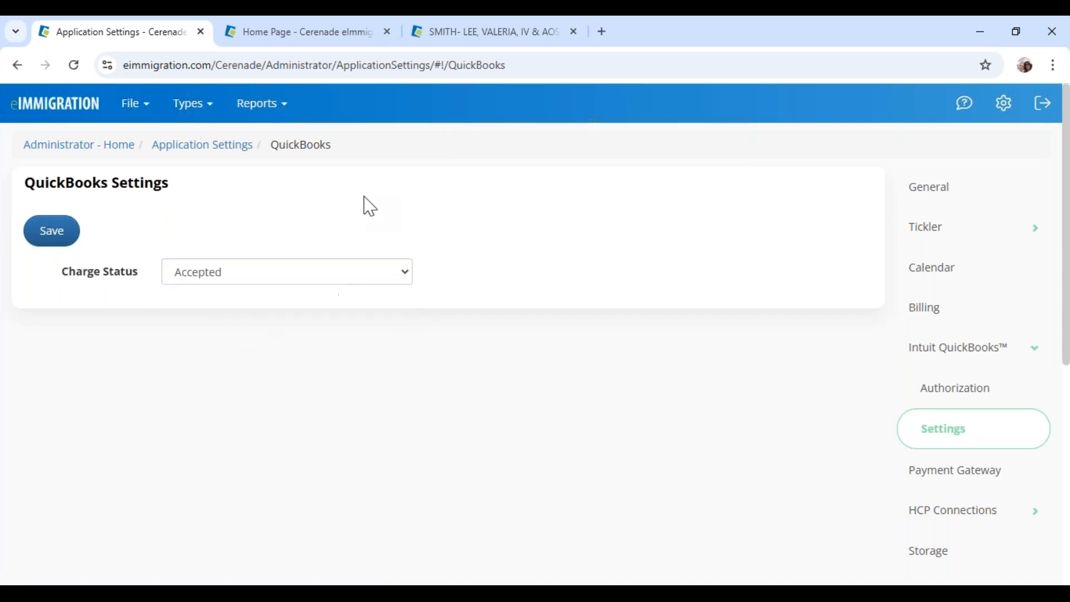
# Reset the case's QB Billing tab to the home page and return to QuickBooks Settings
pyautogui.click(326, 34)
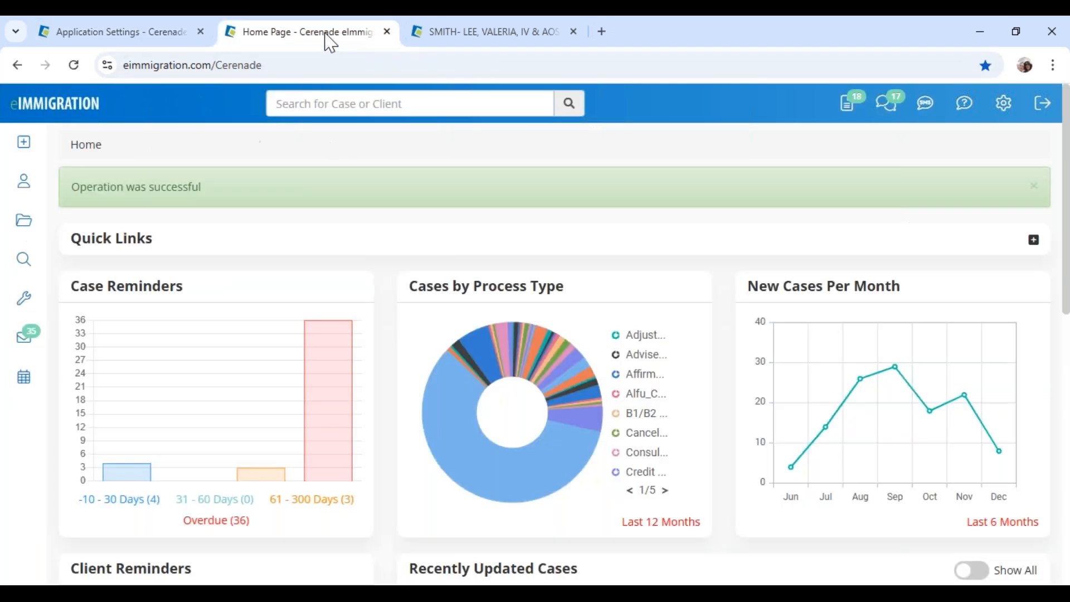
pyautogui.click(466, 31)
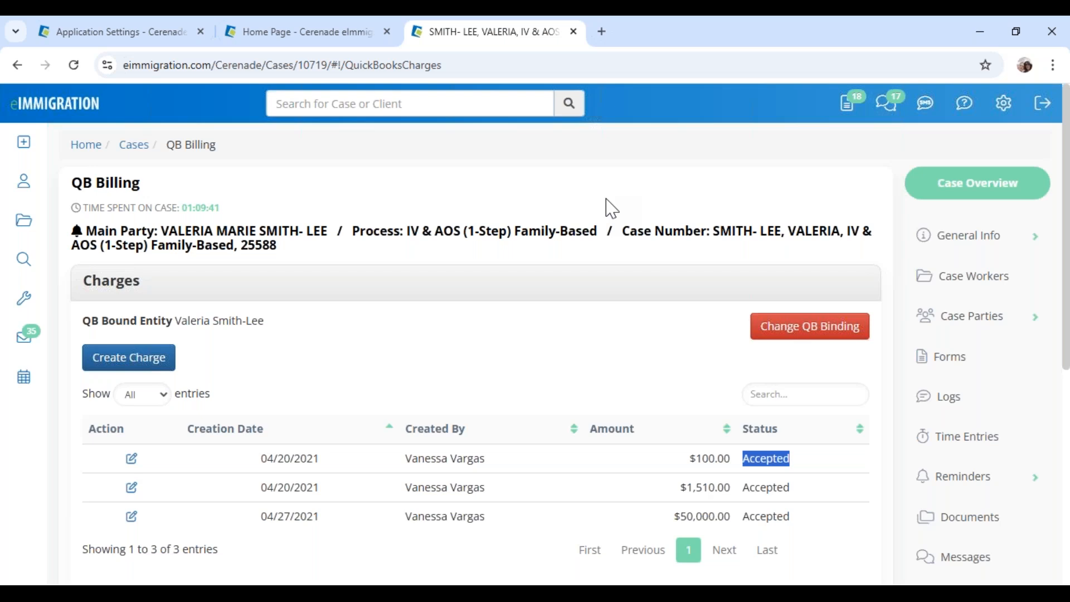
pyautogui.click(52, 104)
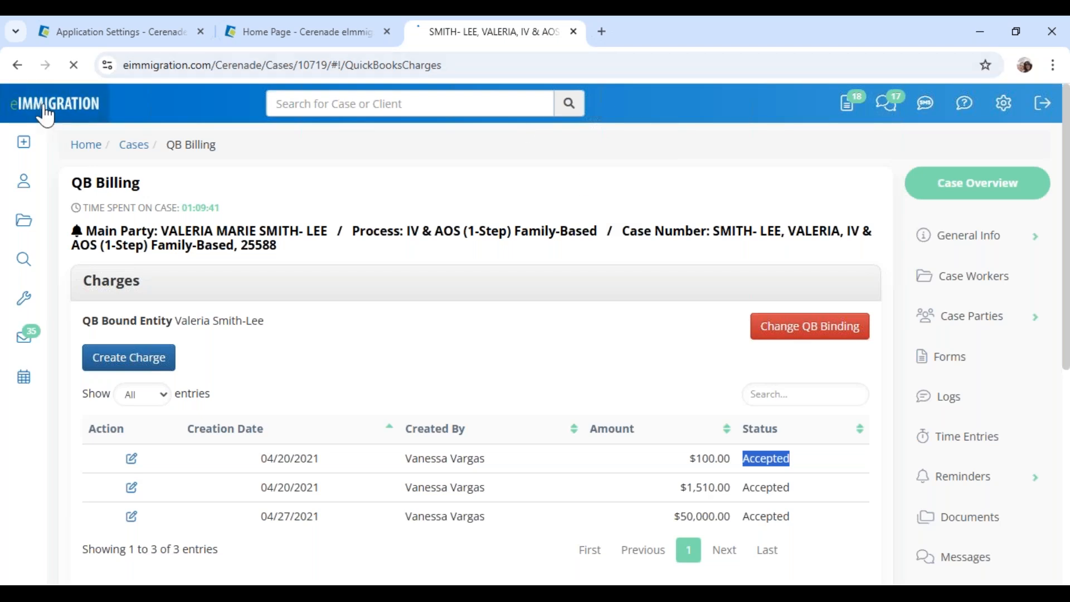
pyautogui.click(125, 37)
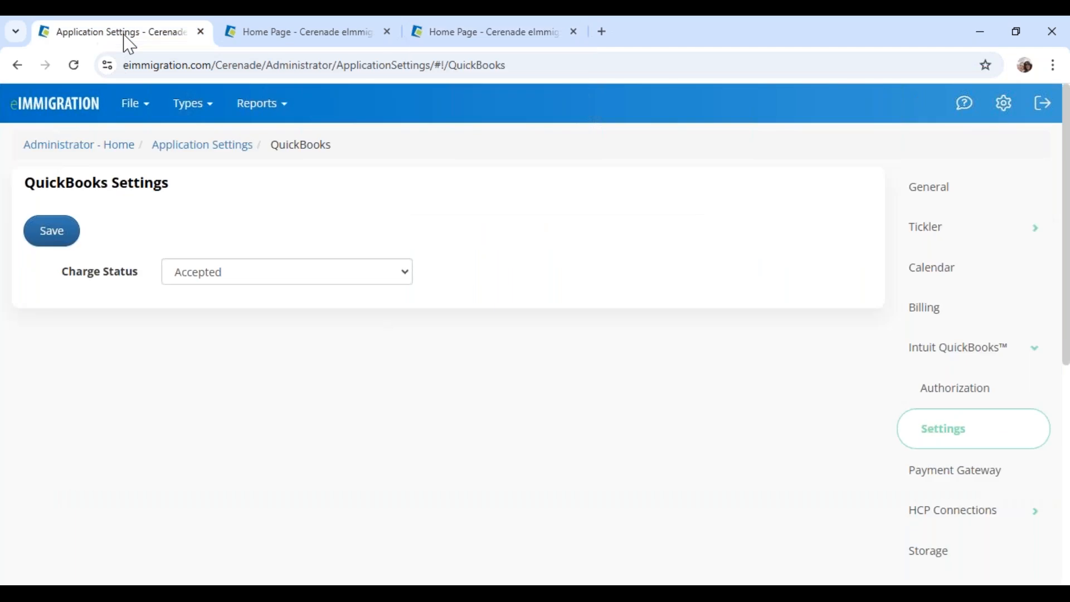
# From Administrator - Home, open Global Client Alerts under Types and start a new alert
pyautogui.click(70, 146)
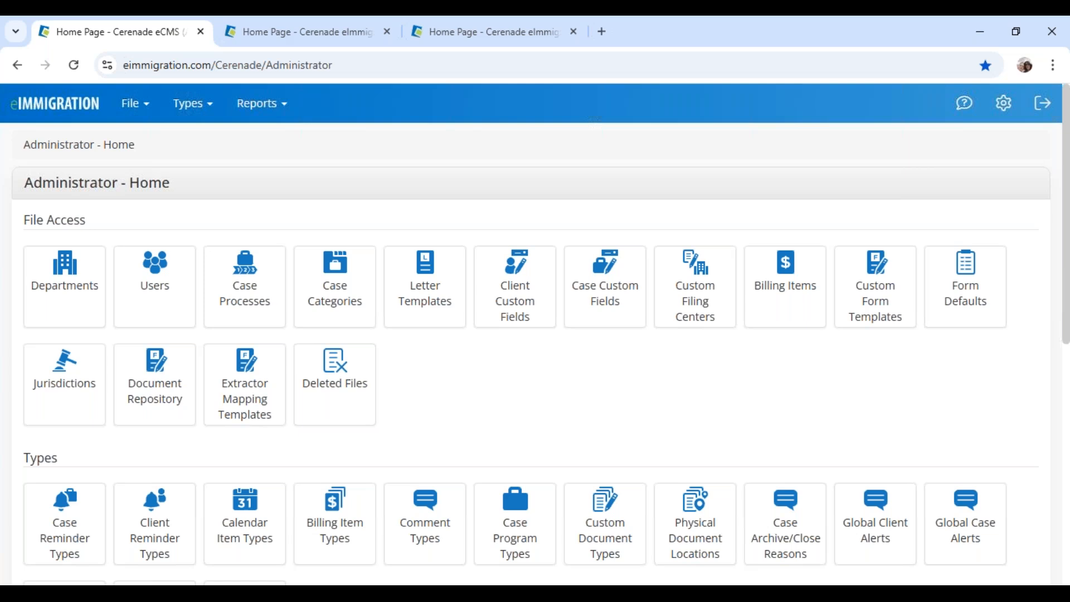
pyautogui.moveTo(25, 182); pyautogui.dragTo(233, 195)
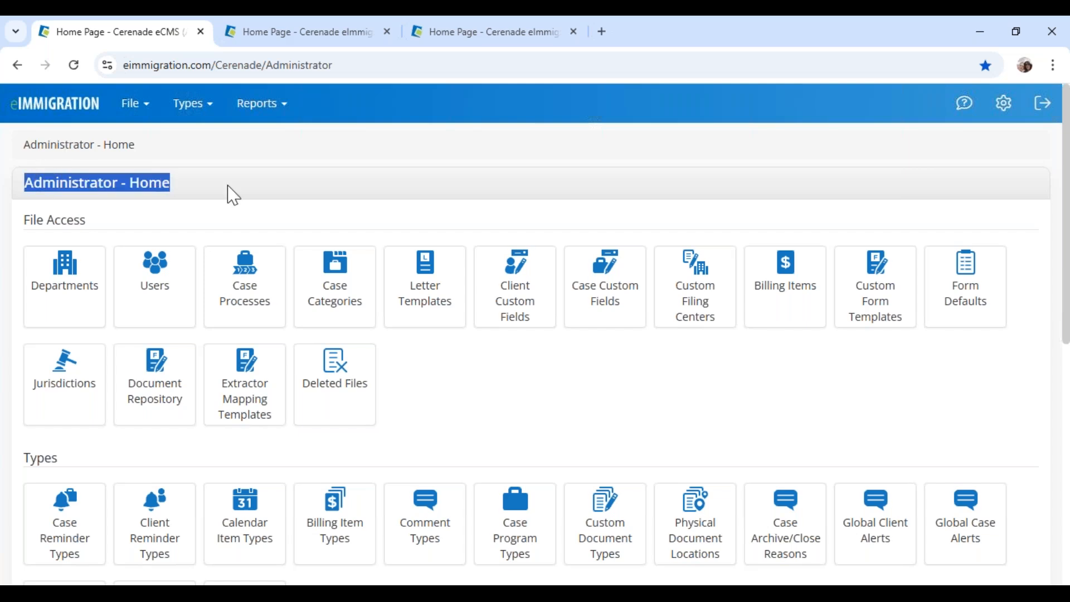
pyautogui.scroll(-5, 233, 195)
pyautogui.moveTo(24, 147); pyautogui.dragTo(100, 159)
pyautogui.click(365, 343)
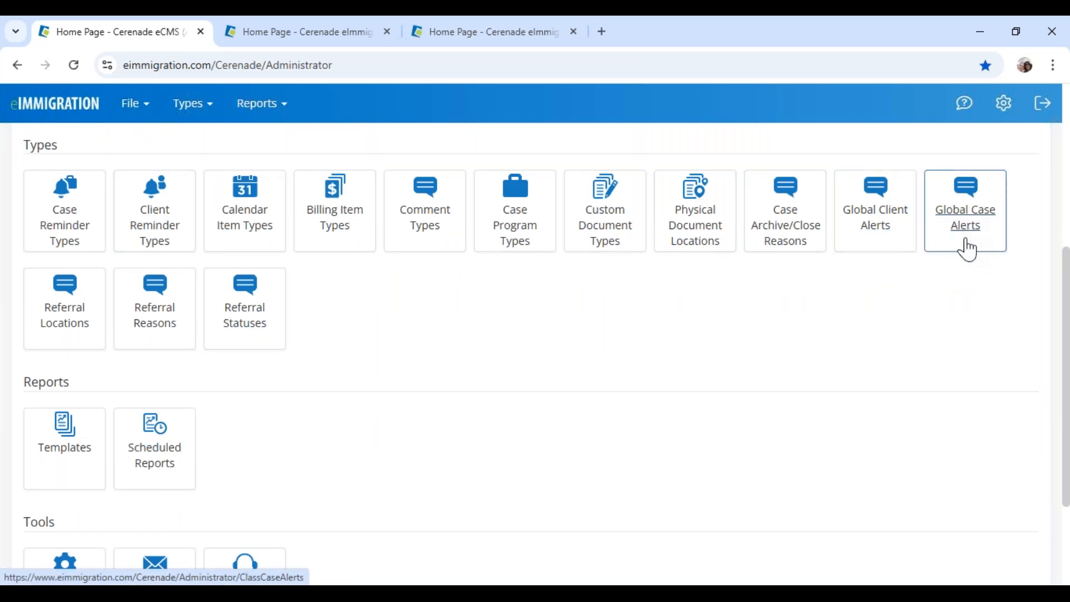
pyautogui.click(882, 237)
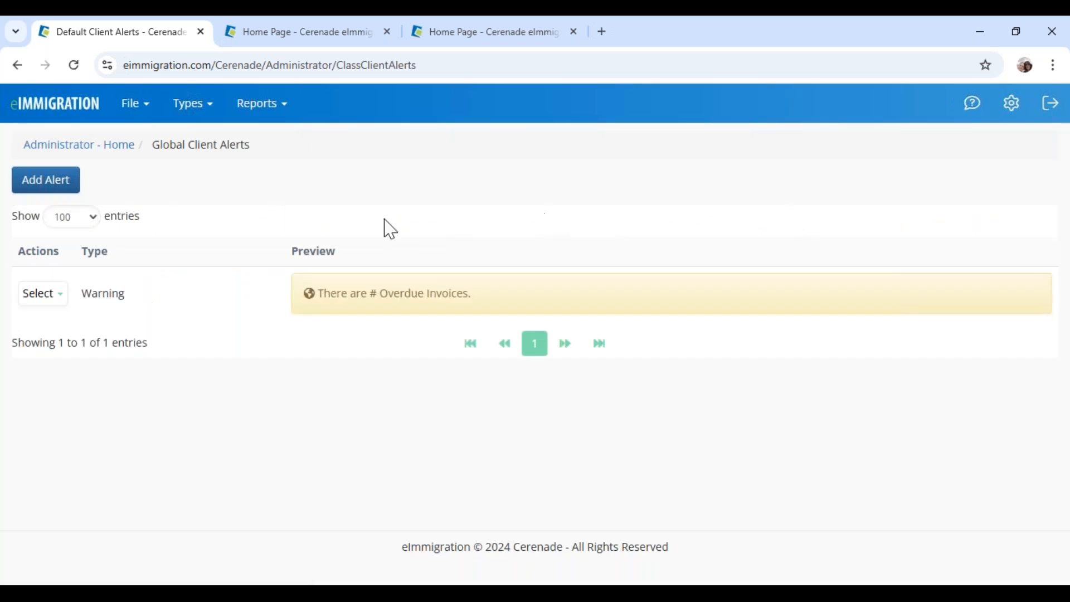
pyautogui.click(49, 187)
pyautogui.click(437, 211)
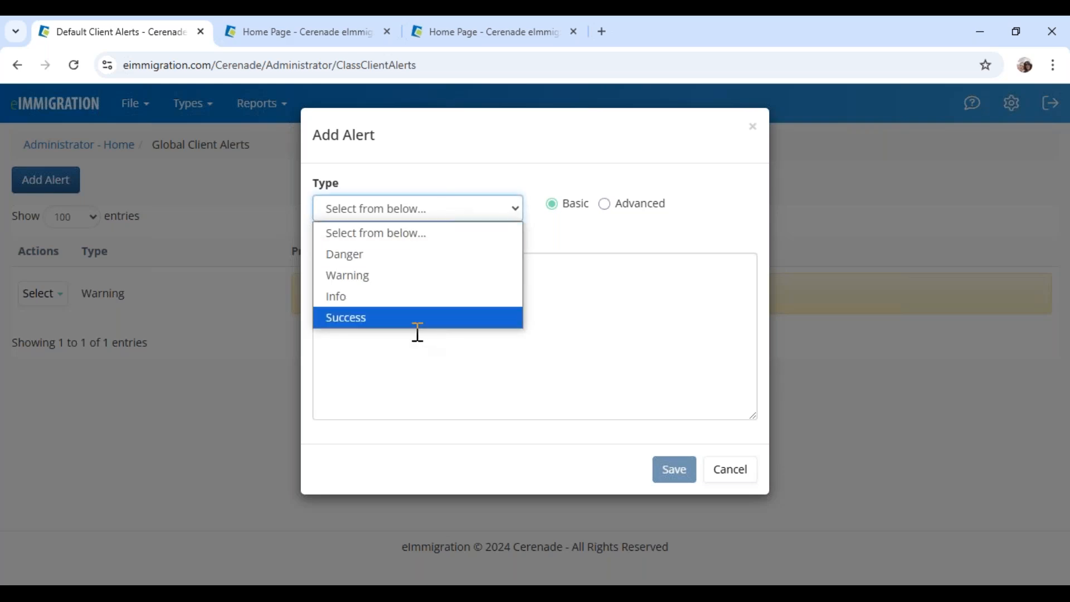
pyautogui.click(412, 275)
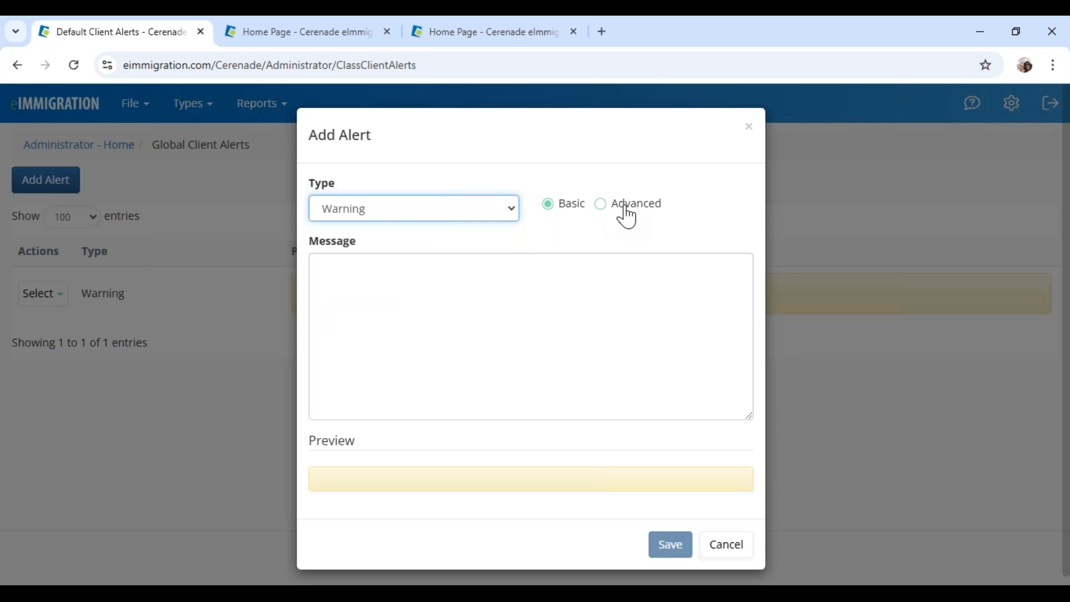
pyautogui.click(361, 298)
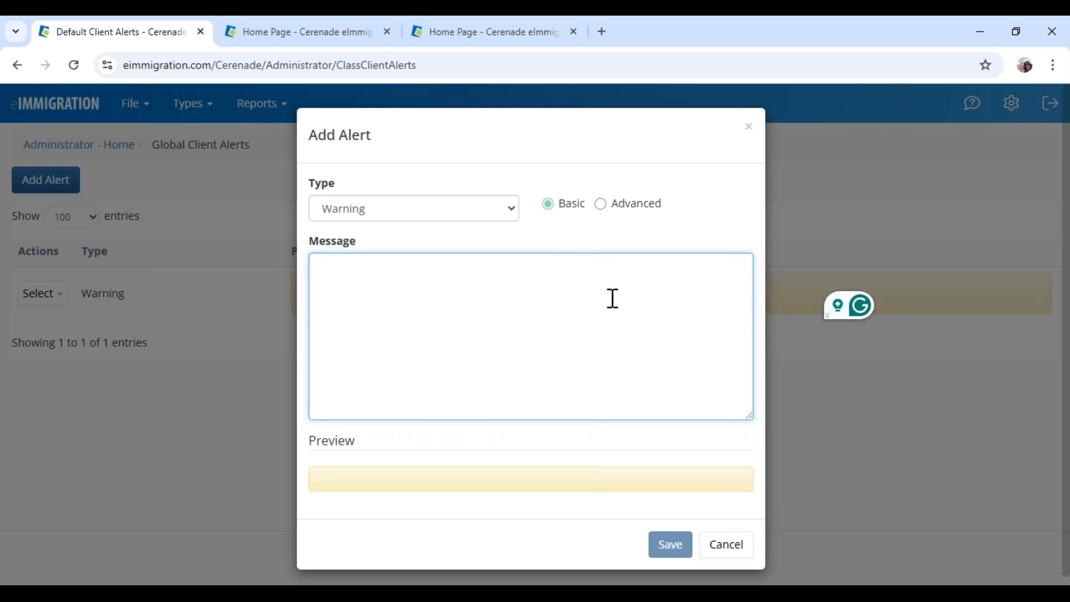
pyautogui.click(630, 213)
pyautogui.click(360, 274)
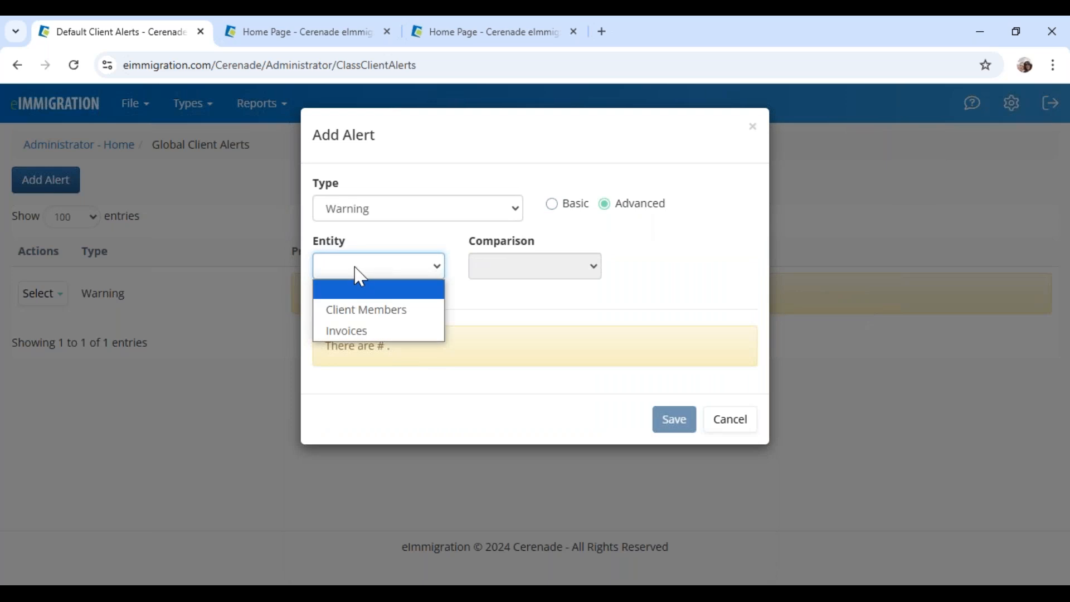
pyautogui.click(364, 330)
pyautogui.click(528, 273)
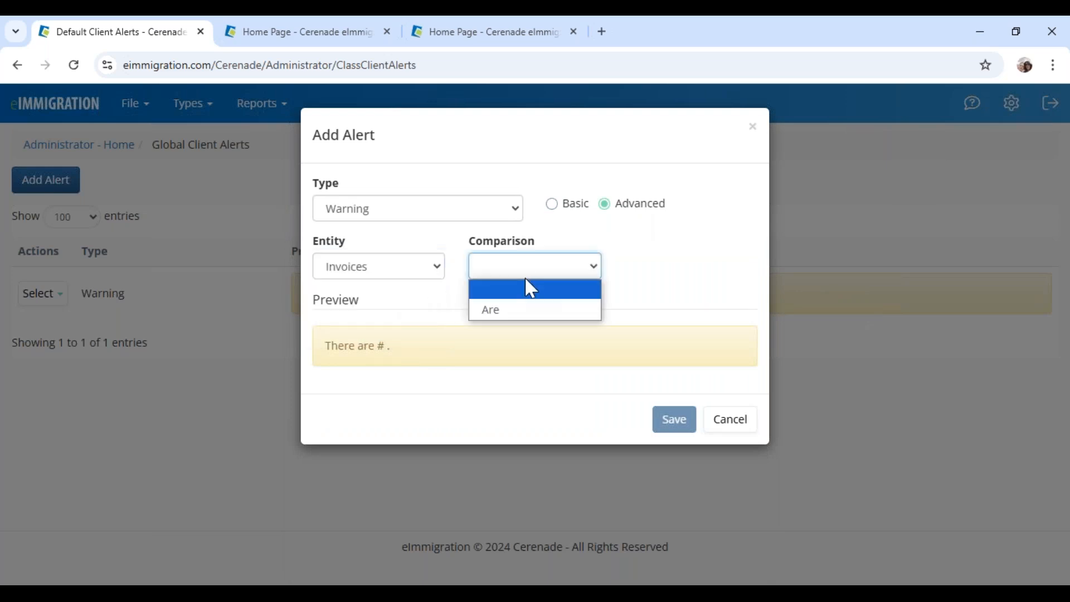
pyautogui.click(528, 308)
pyautogui.click(676, 268)
pyautogui.click(676, 311)
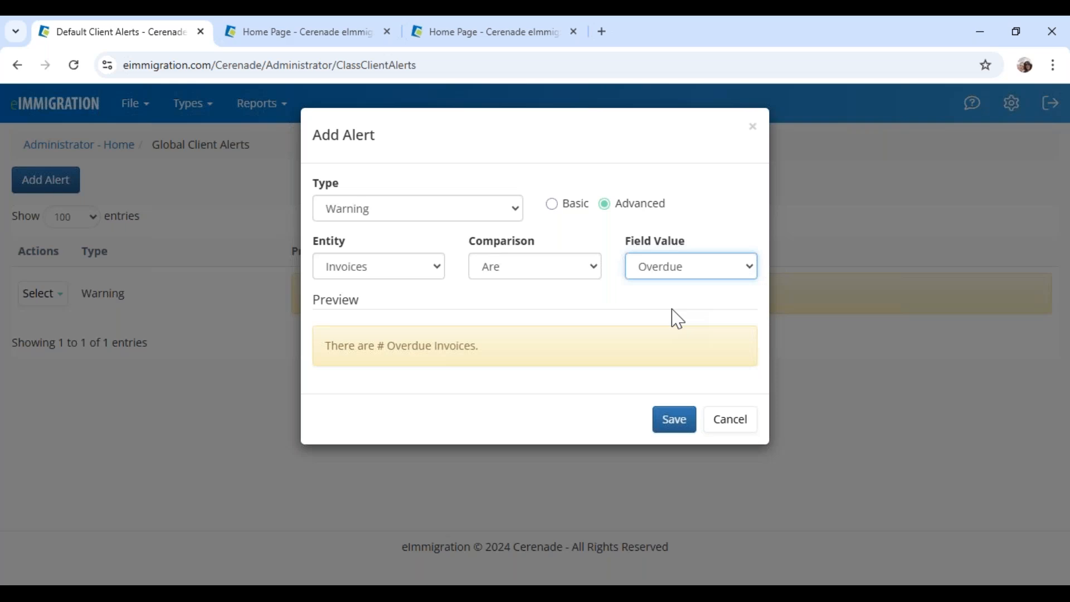
pyautogui.click(709, 417)
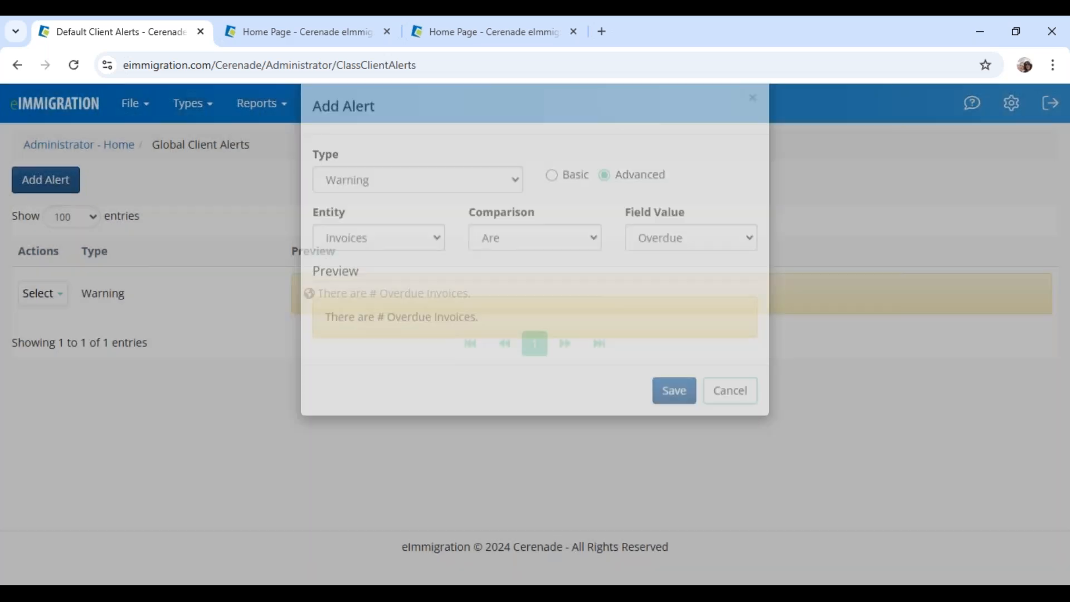
pyautogui.moveTo(80, 293); pyautogui.dragTo(159, 295)
pyautogui.moveTo(317, 294); pyautogui.dragTo(495, 312)
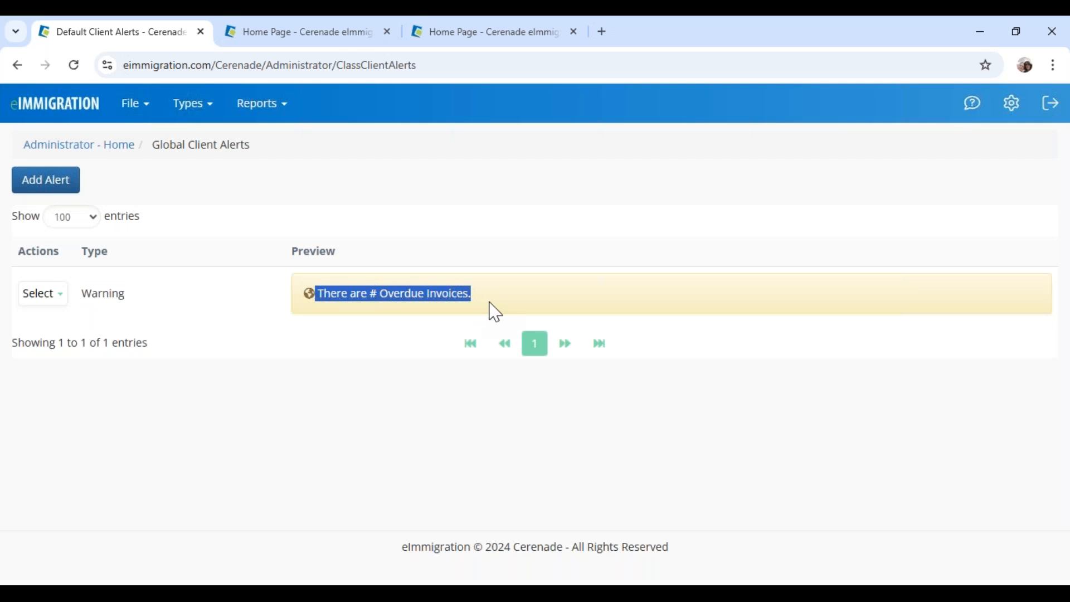
# Open a client's General Info record from the Clients list, showing its '245 Overdue Invoices' alert
pyautogui.click(463, 34)
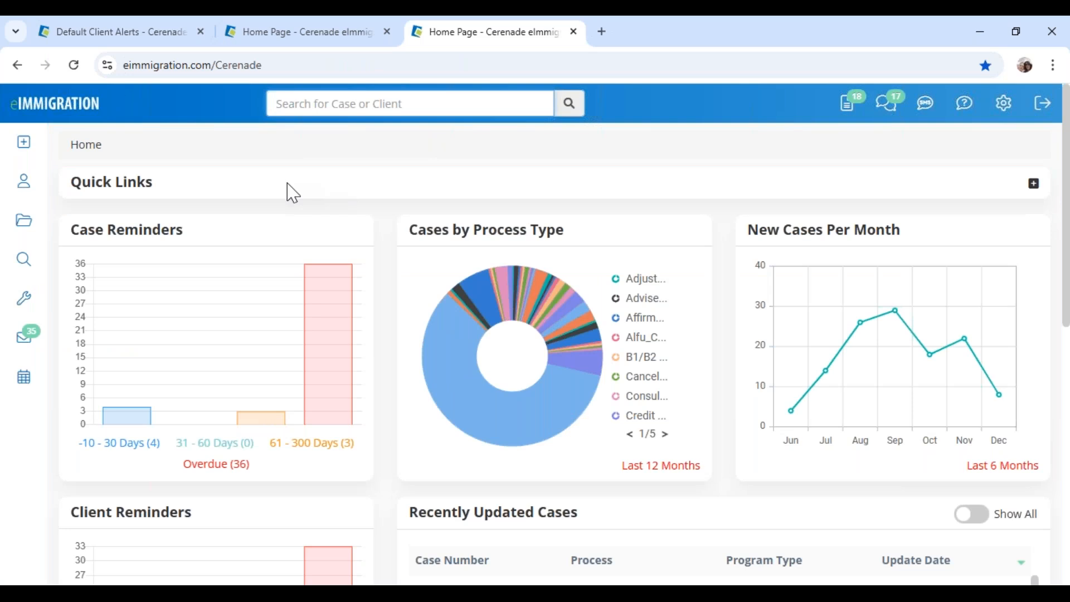
pyautogui.click(23, 188)
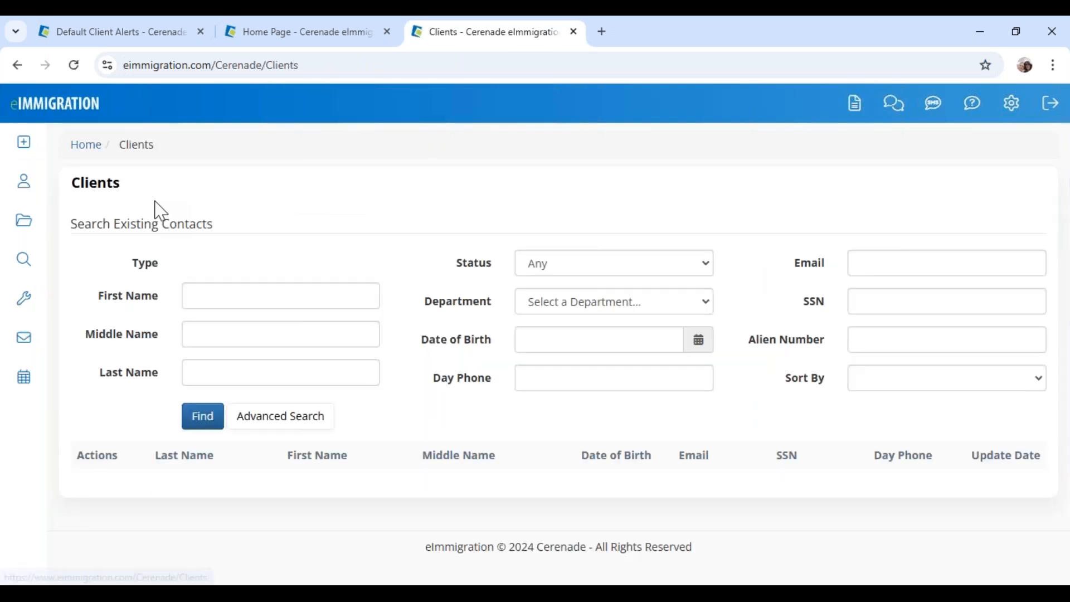
pyautogui.scroll(-3, 311, 496)
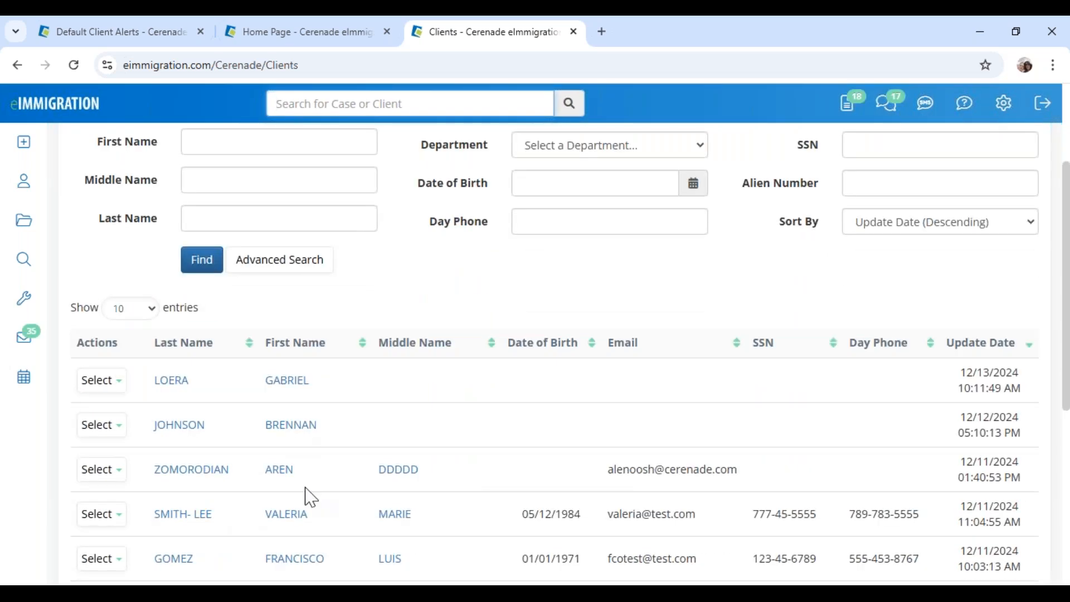
pyautogui.scroll(-2, 311, 496)
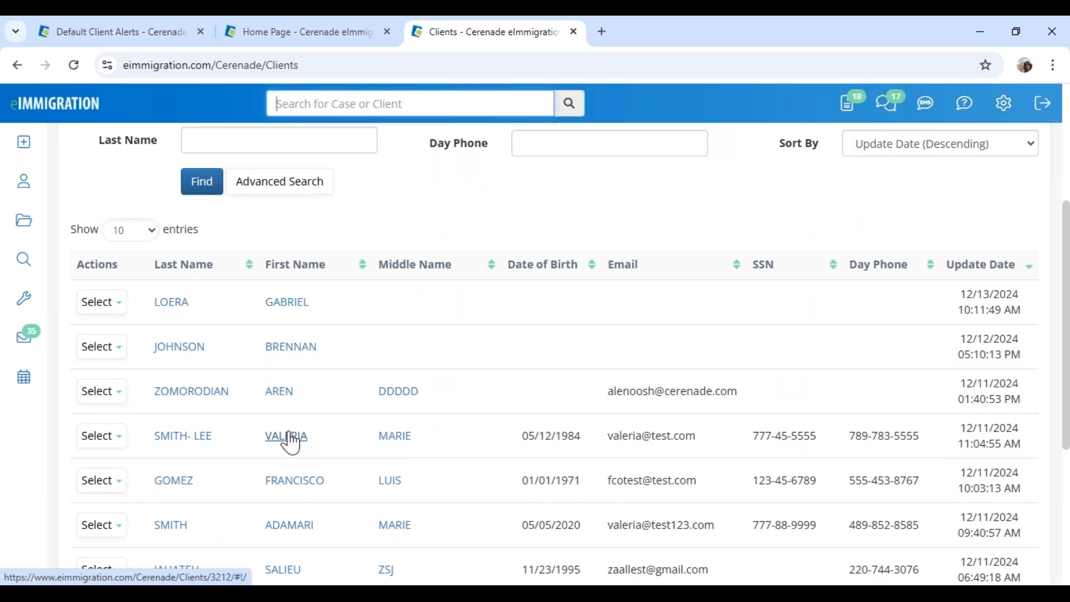
pyautogui.click(287, 437)
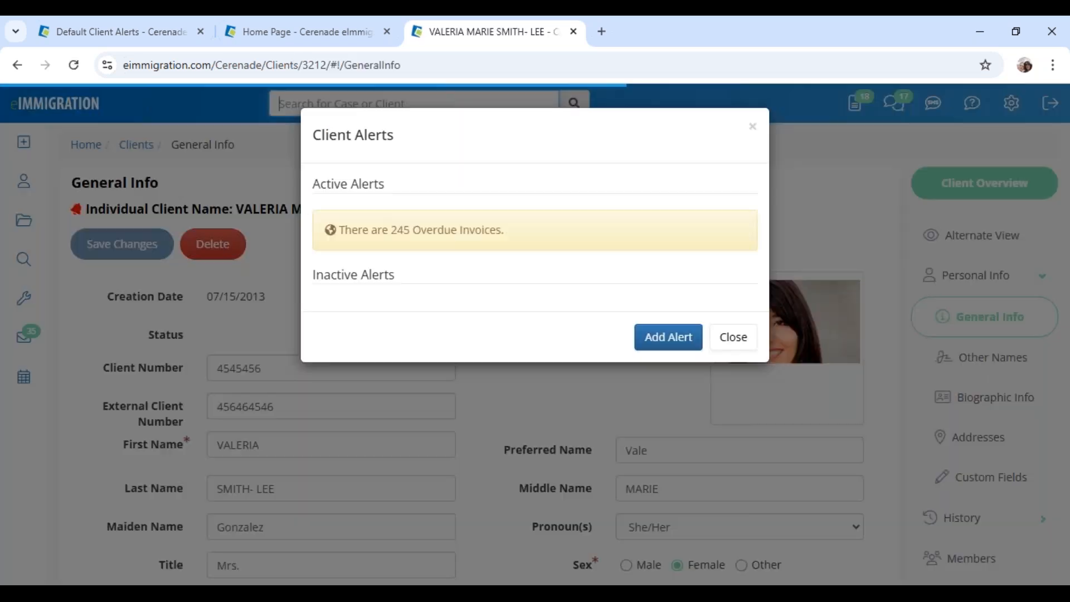
pyautogui.moveTo(313, 136); pyautogui.dragTo(416, 150)
pyautogui.moveTo(368, 230); pyautogui.dragTo(530, 244)
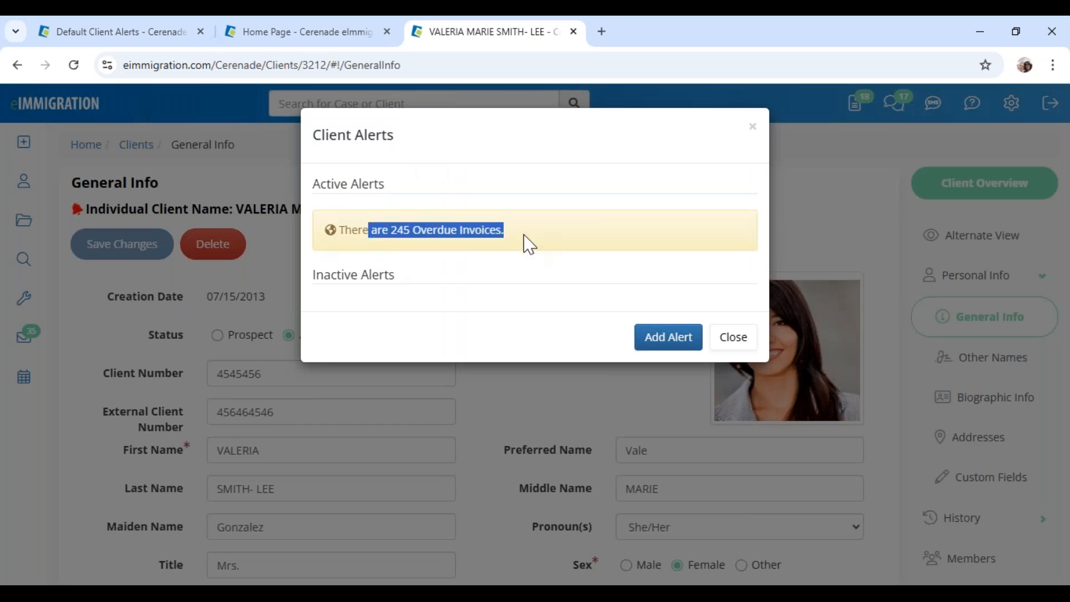
# Create a Success-type client alert with the message 'client will bring check tomorrow'
pyautogui.click(679, 343)
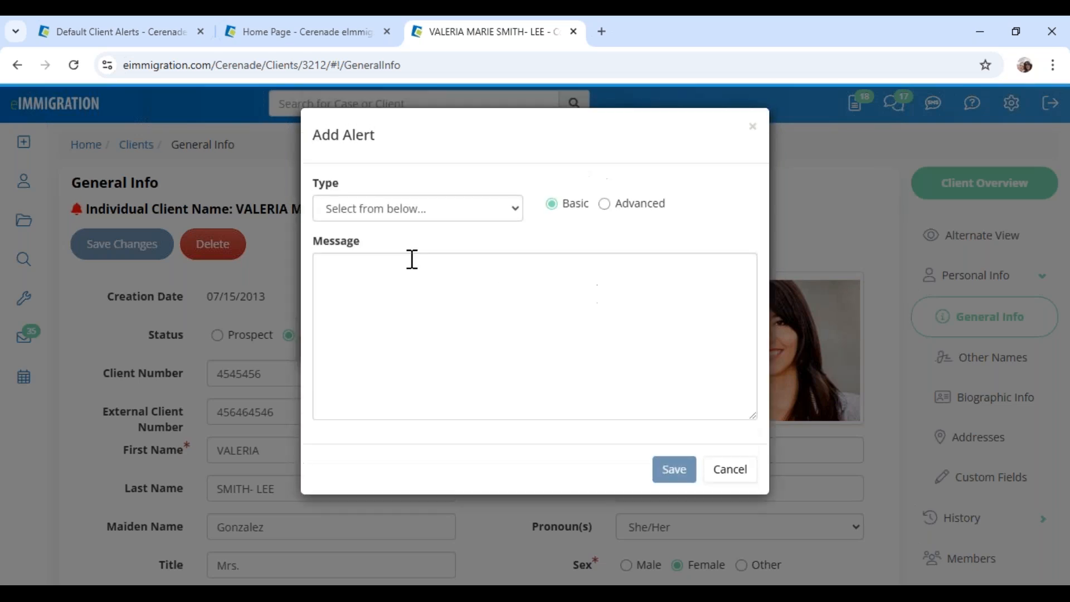
pyautogui.click(382, 213)
pyautogui.click(359, 317)
pyautogui.write('client')
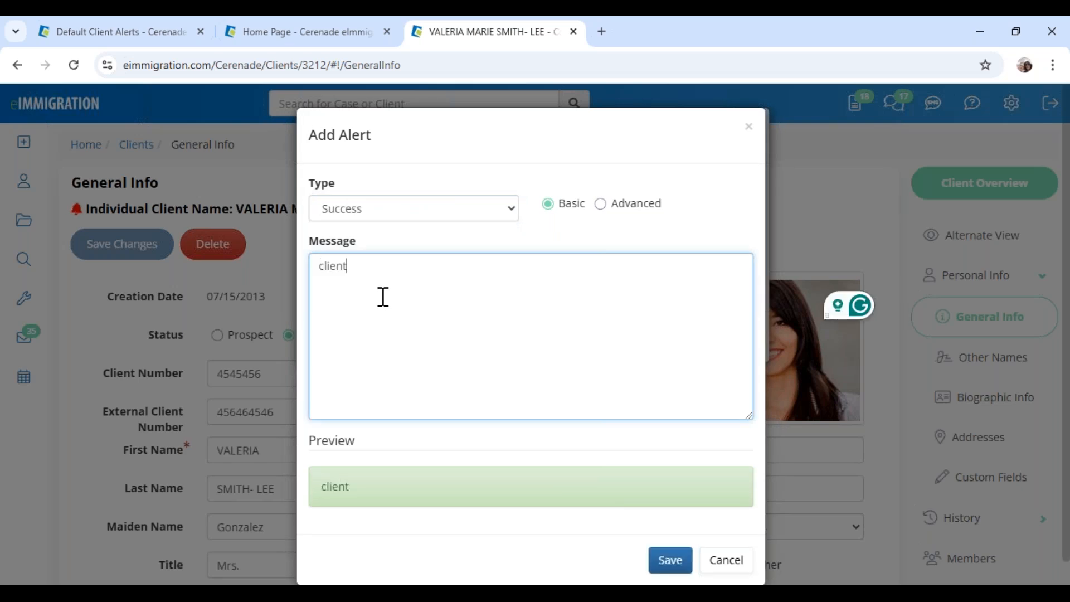
pyautogui.write(' will bring check tomotto')
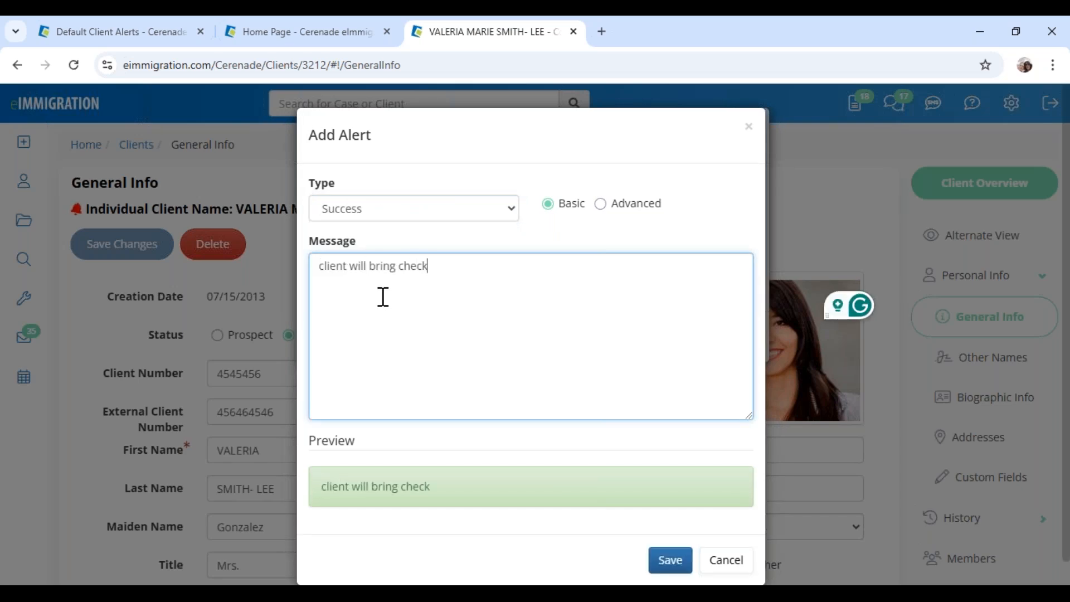
pyautogui.press('BackSpace')
pyautogui.press('BackSpace')
pyautogui.press('BackSpace')
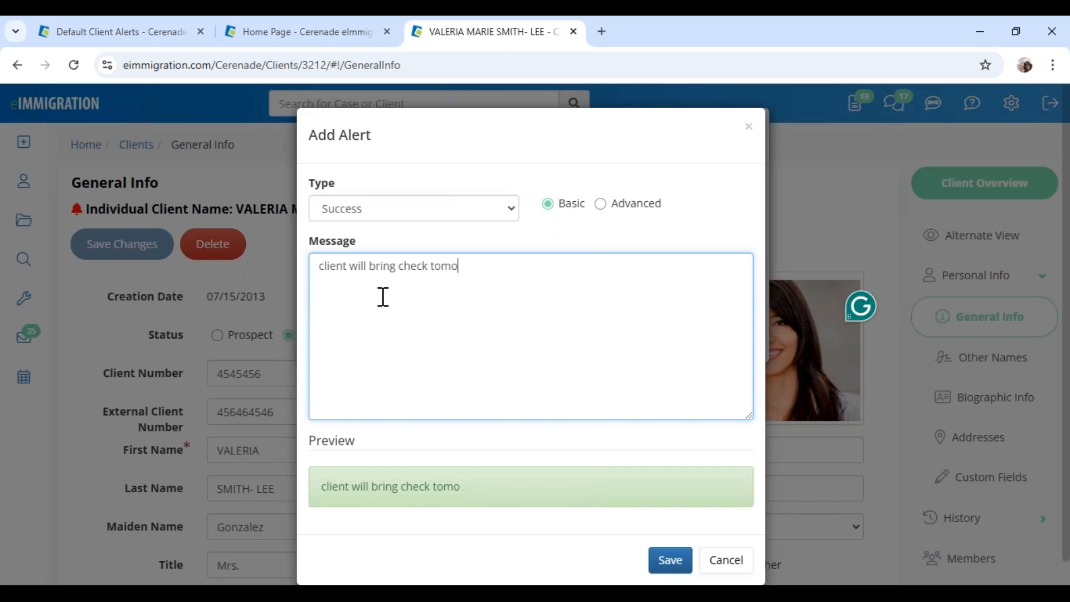
pyautogui.write('rrow')
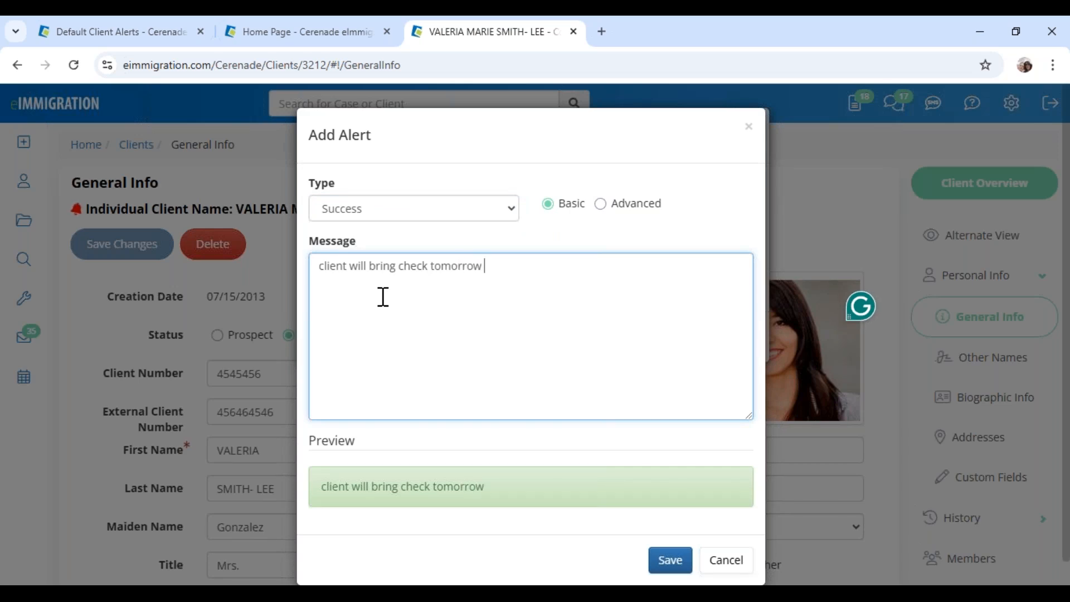
pyautogui.hotkey('ctrl', 'a')
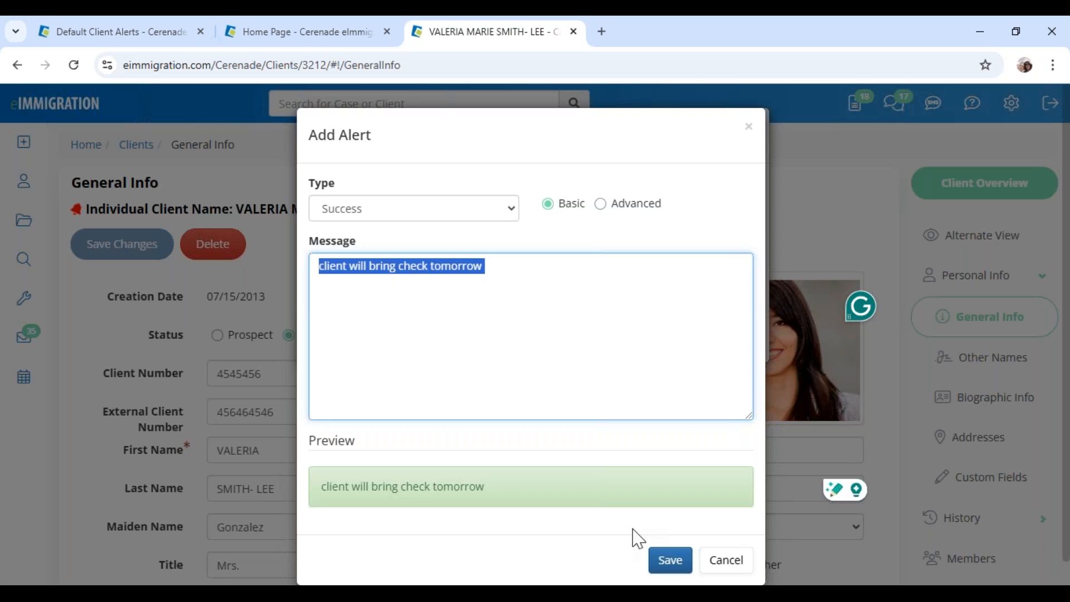
# Save the alert, close Client Alerts, and go back to the Clients list
pyautogui.click(671, 560)
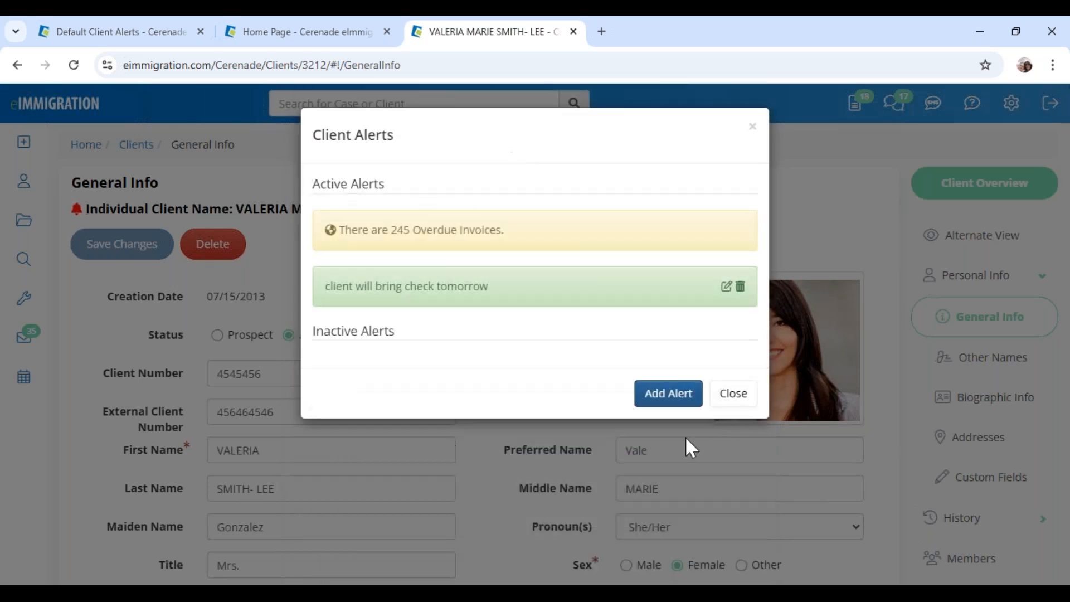
pyautogui.click(730, 397)
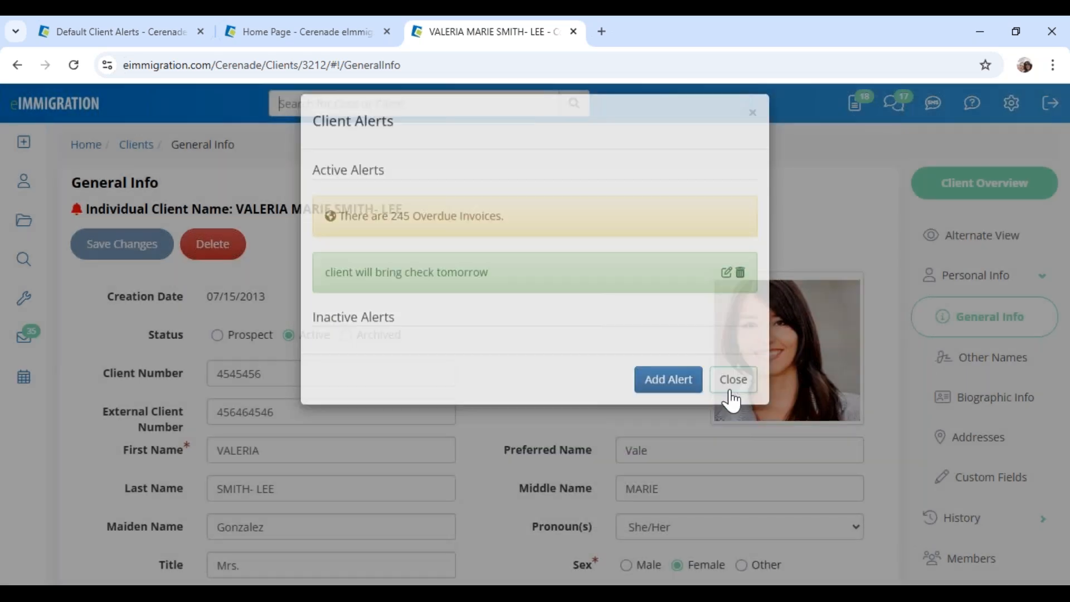
pyautogui.click(24, 180)
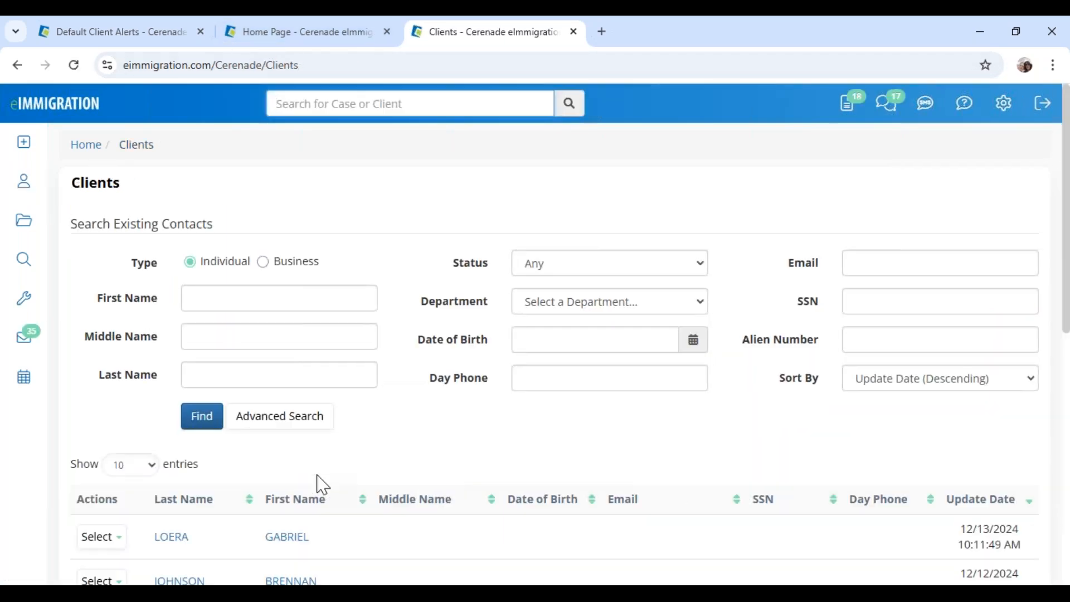
# Open a second client's record, review its 9 overdue invoices and check-this-afternoon alerts, then close them
pyautogui.scroll(-4, 319, 483)
pyautogui.click(318, 481)
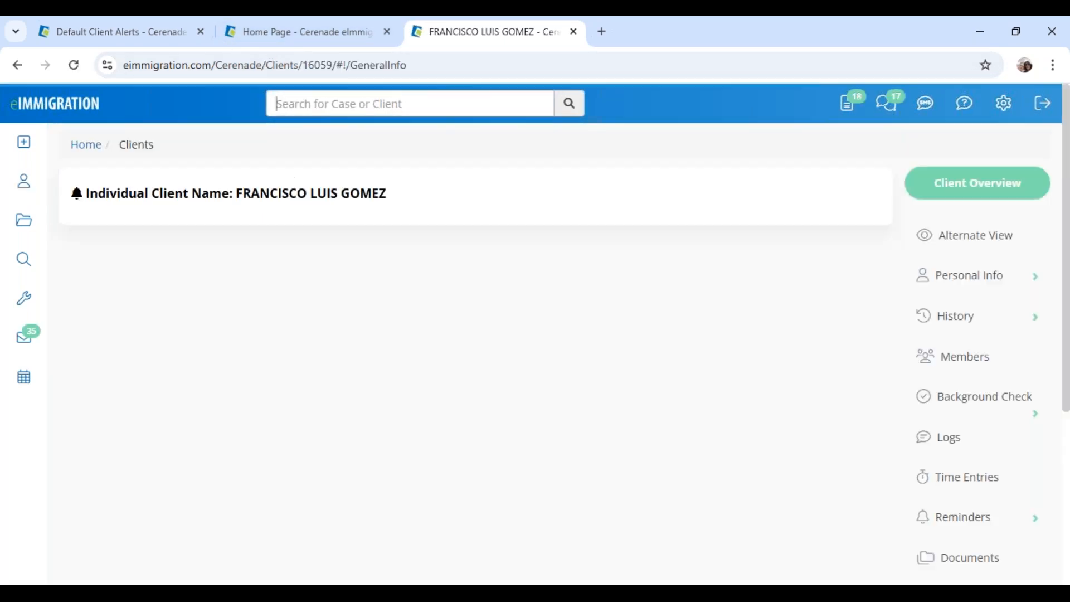
pyautogui.moveTo(369, 230); pyautogui.dragTo(547, 240)
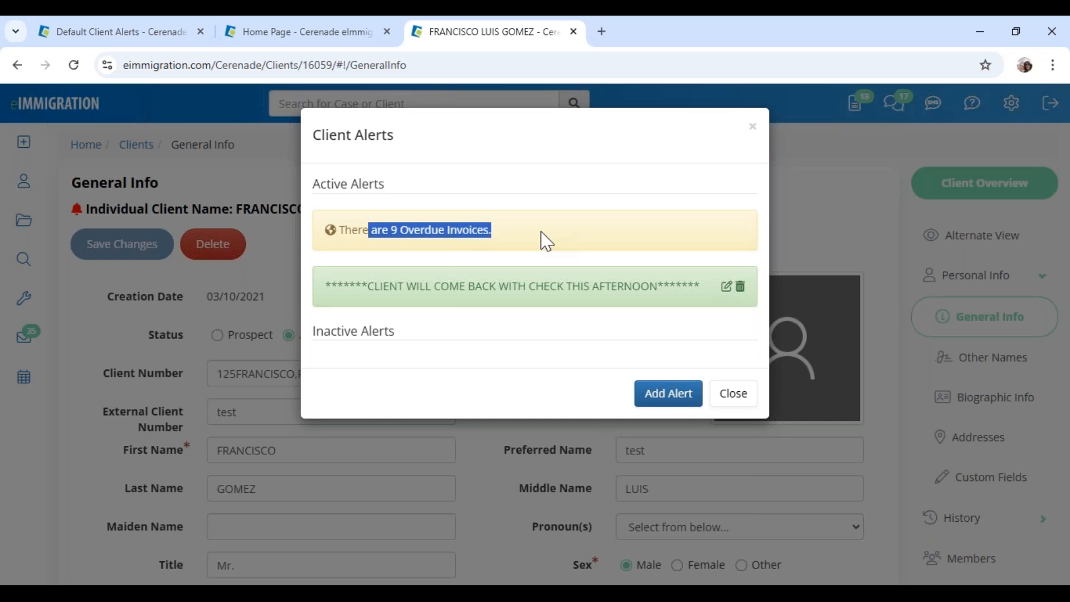
pyautogui.click(546, 241)
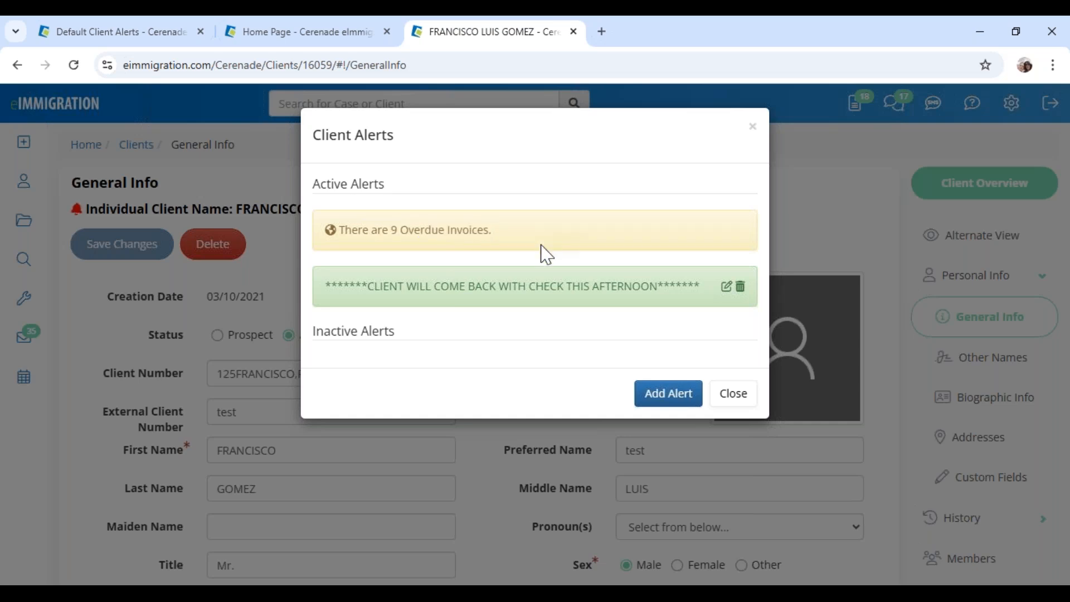
pyautogui.moveTo(351, 285); pyautogui.dragTo(710, 300)
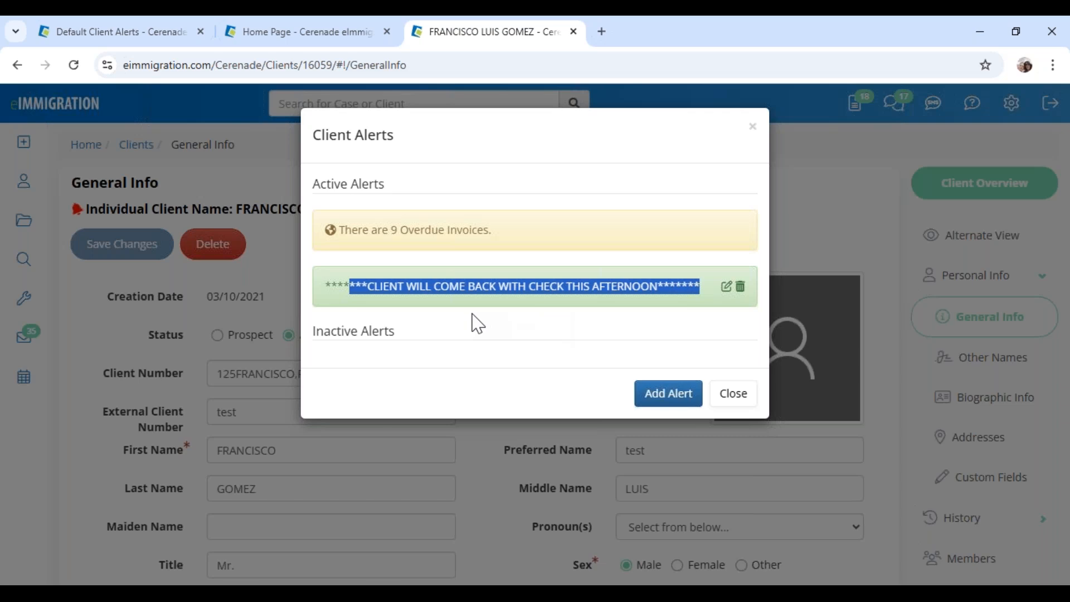
pyautogui.click(450, 317)
pyautogui.moveTo(342, 283); pyautogui.dragTo(701, 287)
pyautogui.moveTo(338, 229); pyautogui.dragTo(522, 235)
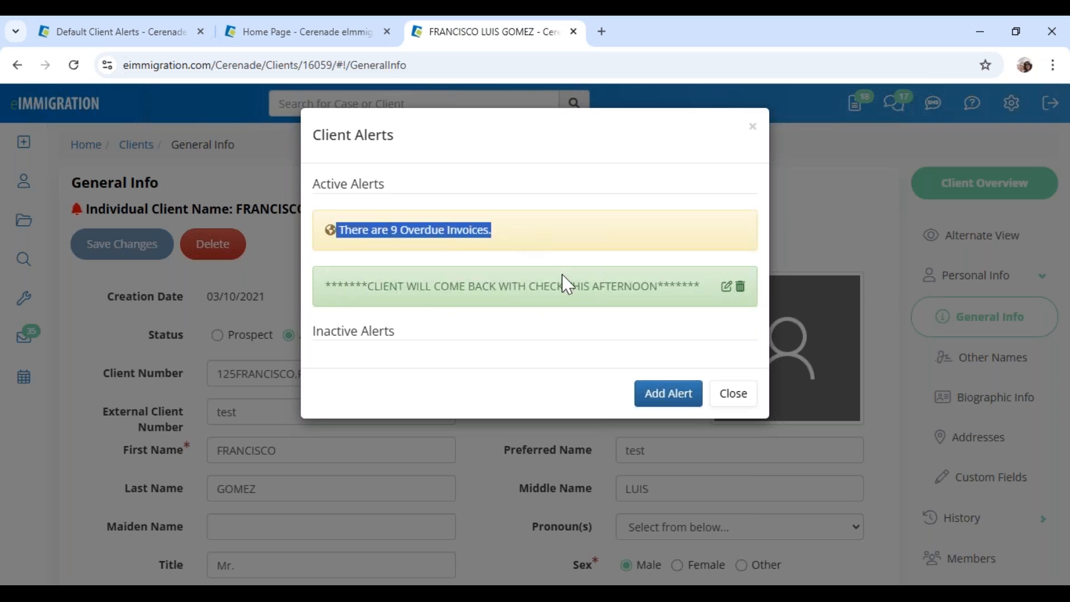
pyautogui.click(736, 398)
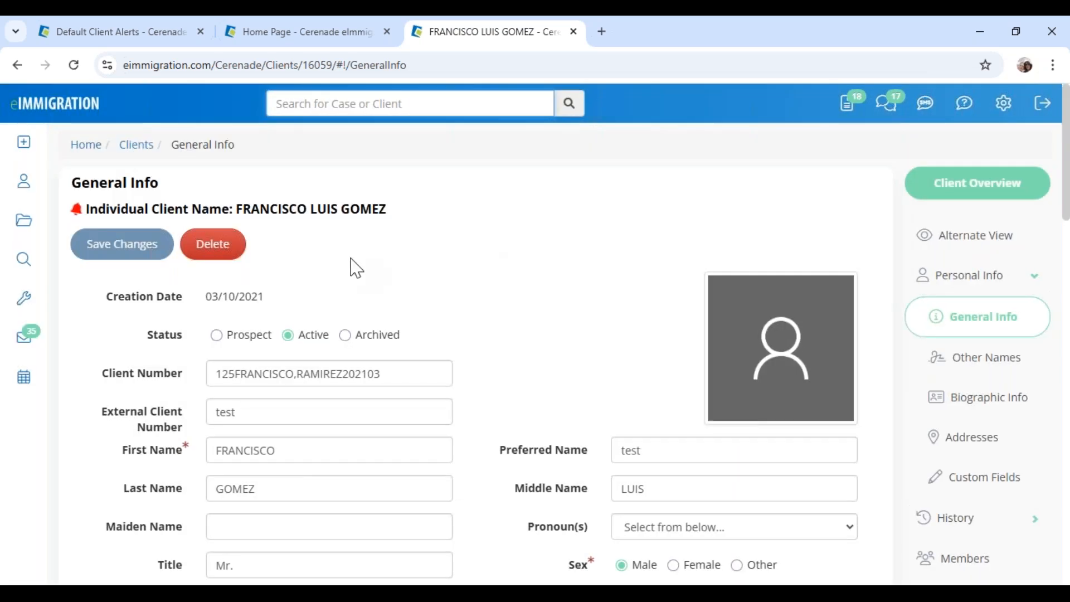
# Close the client's tab to reach the home dashboard and bring up the Tools flyout
pyautogui.click(574, 32)
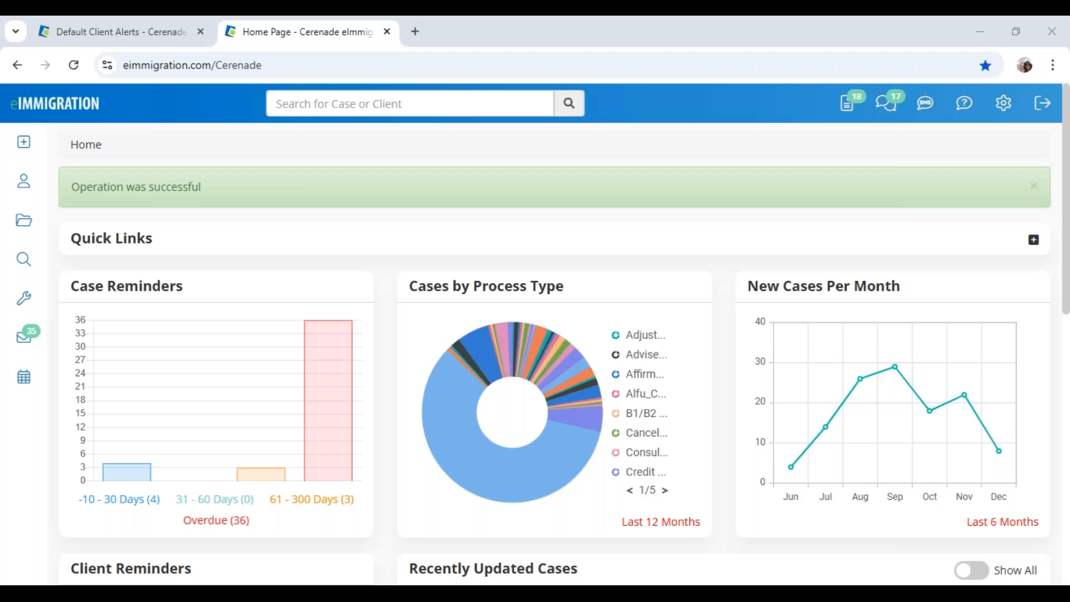
pyautogui.click(23, 298)
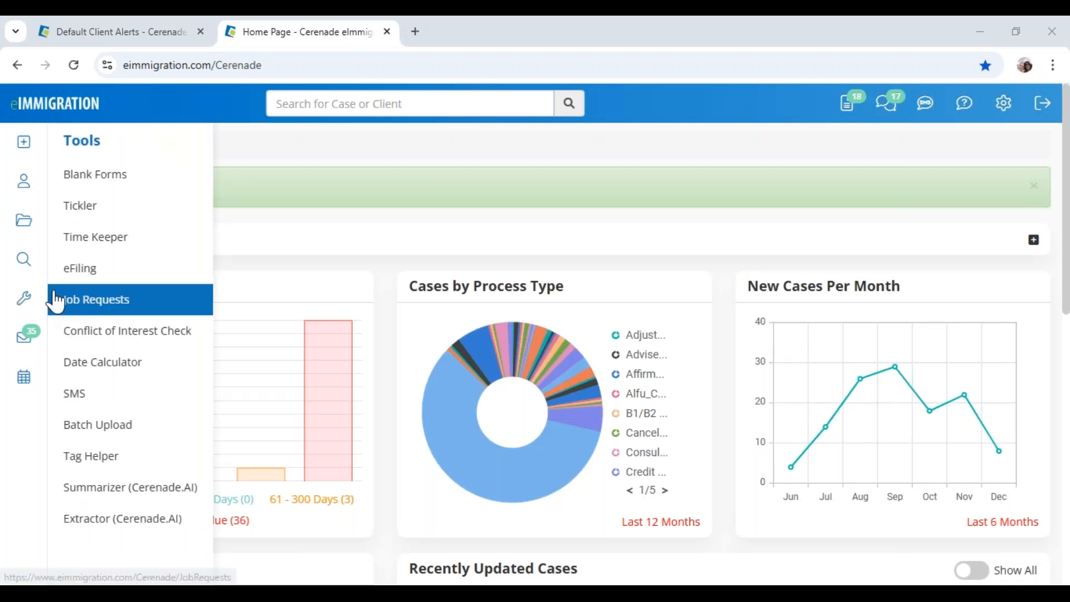
# Open the Tickler dashboard from the Tools menu
pyautogui.click(25, 303)
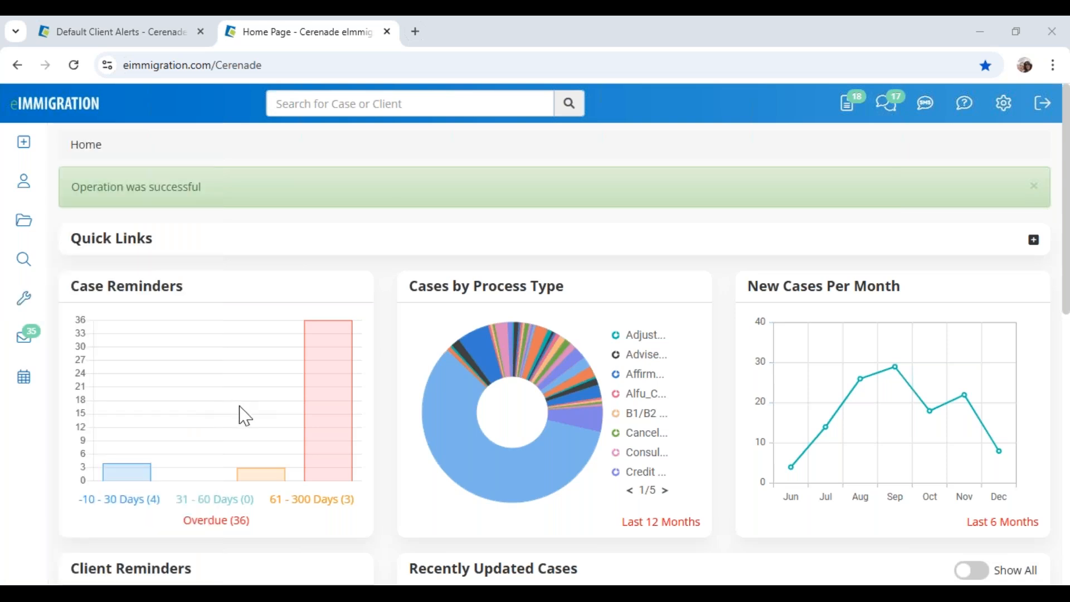
pyautogui.moveTo(24, 299)
pyautogui.click(91, 224)
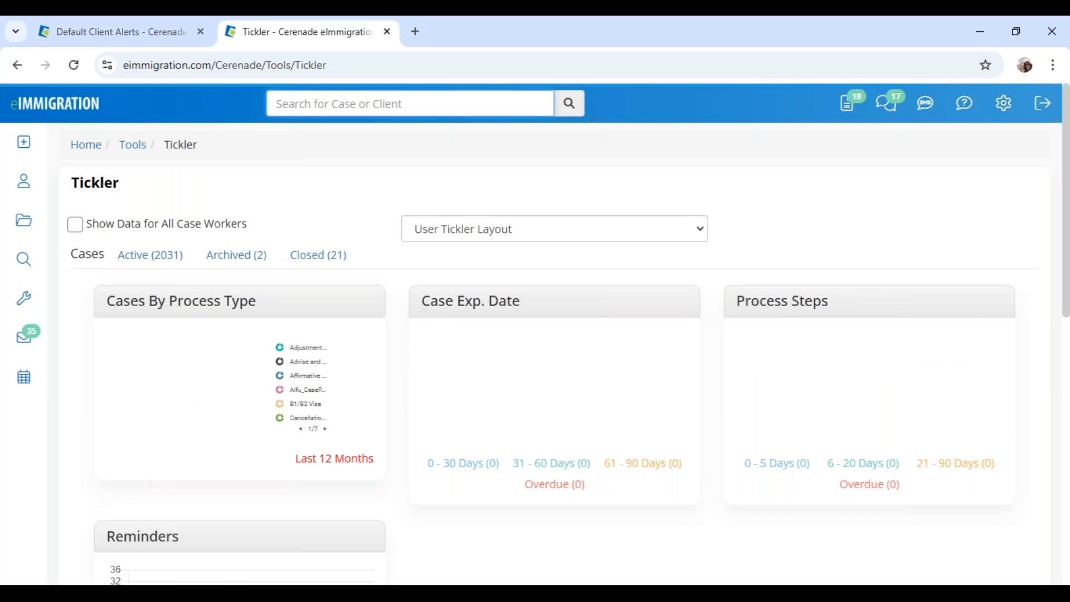
pyautogui.moveTo(71, 185); pyautogui.dragTo(149, 192)
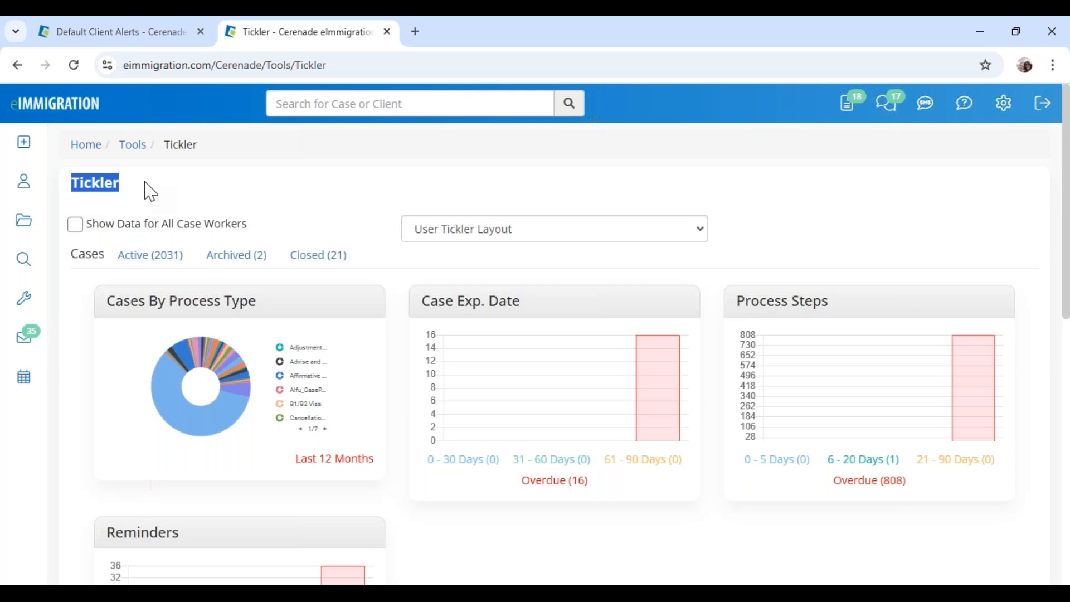
pyautogui.scroll(-5, 547, 439)
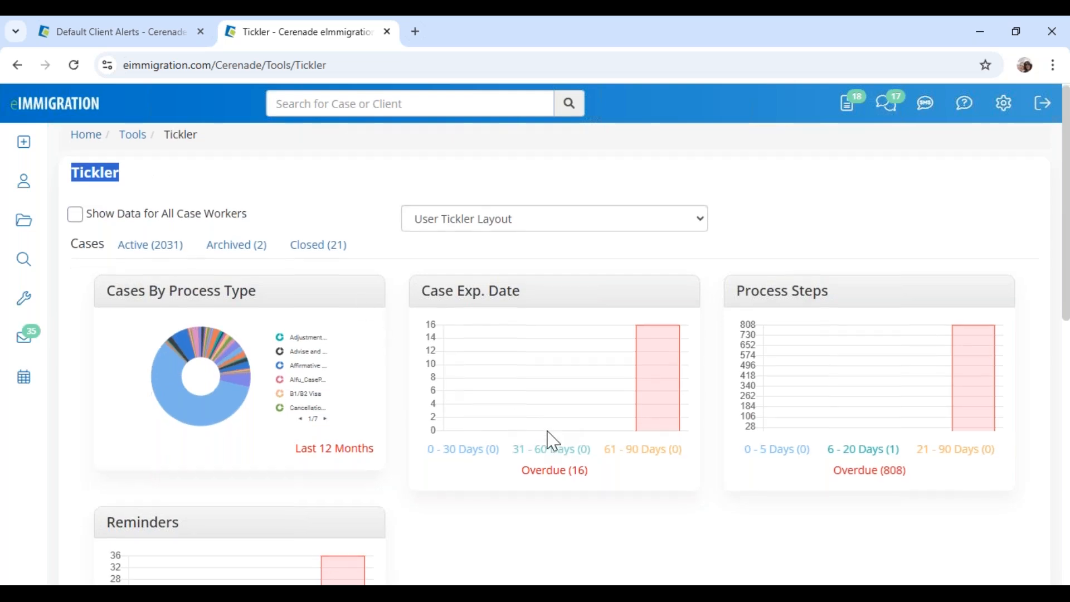
pyautogui.scroll(5, 546, 439)
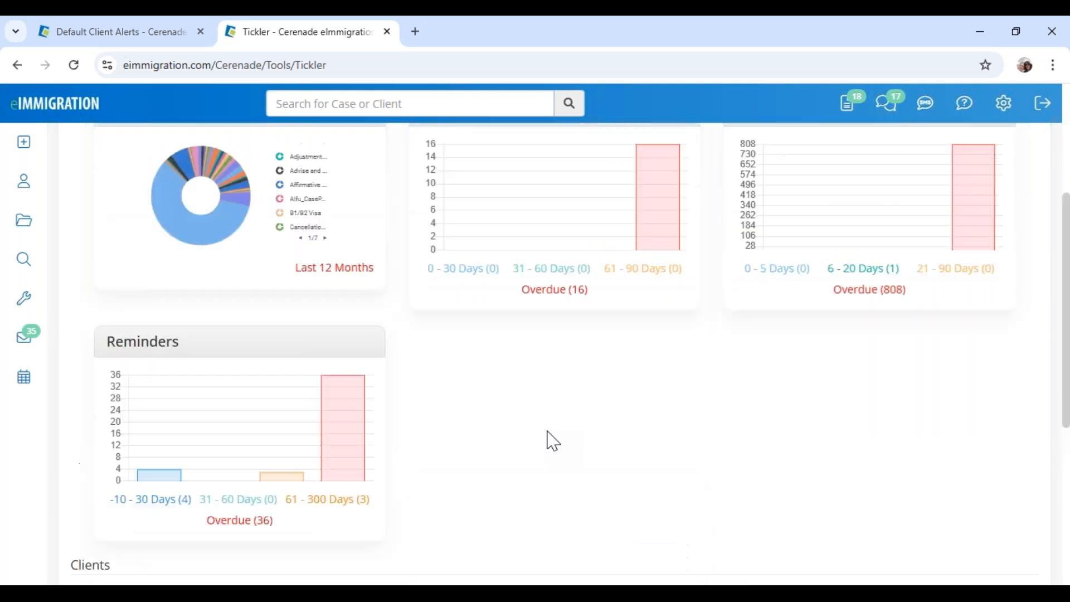
# Switch the Tickler to Default Tickler Layout and scroll to the Accounts Receivable Aging chart
pyautogui.click(495, 237)
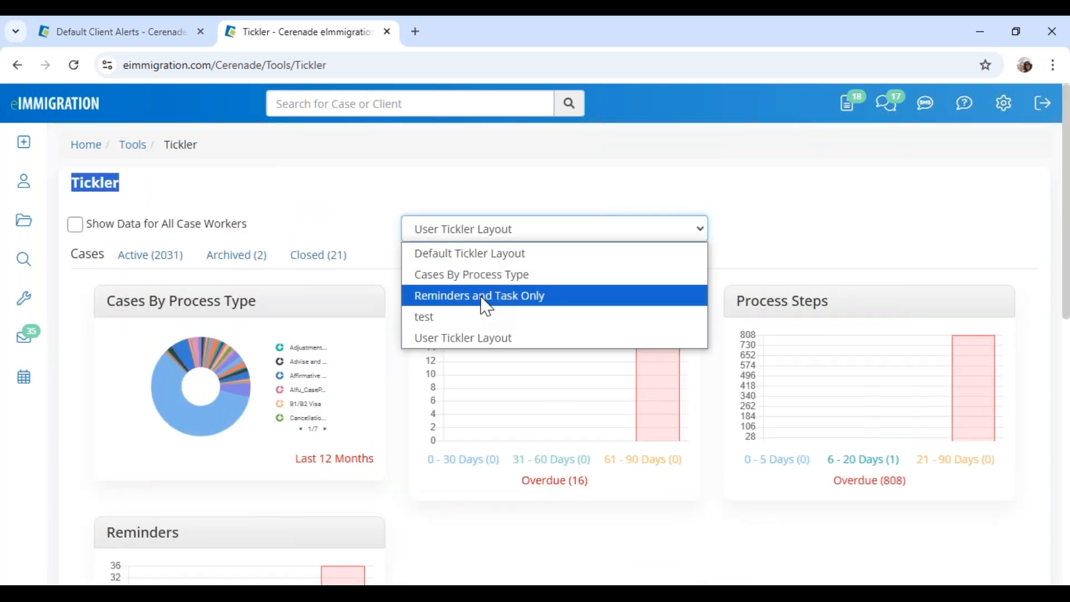
pyautogui.click(490, 255)
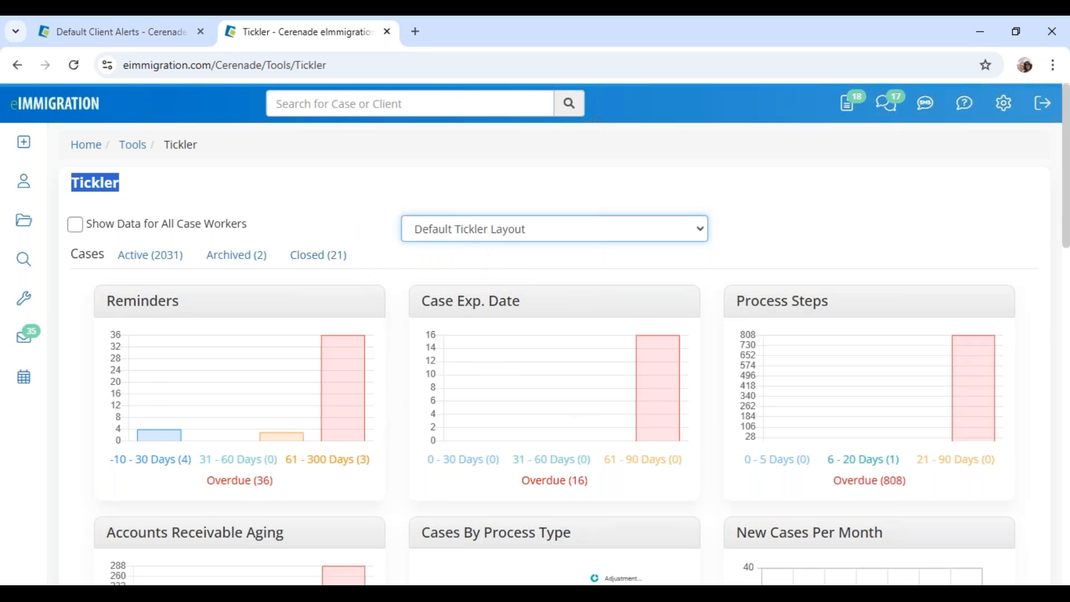
pyautogui.scroll(-5, 398, 409)
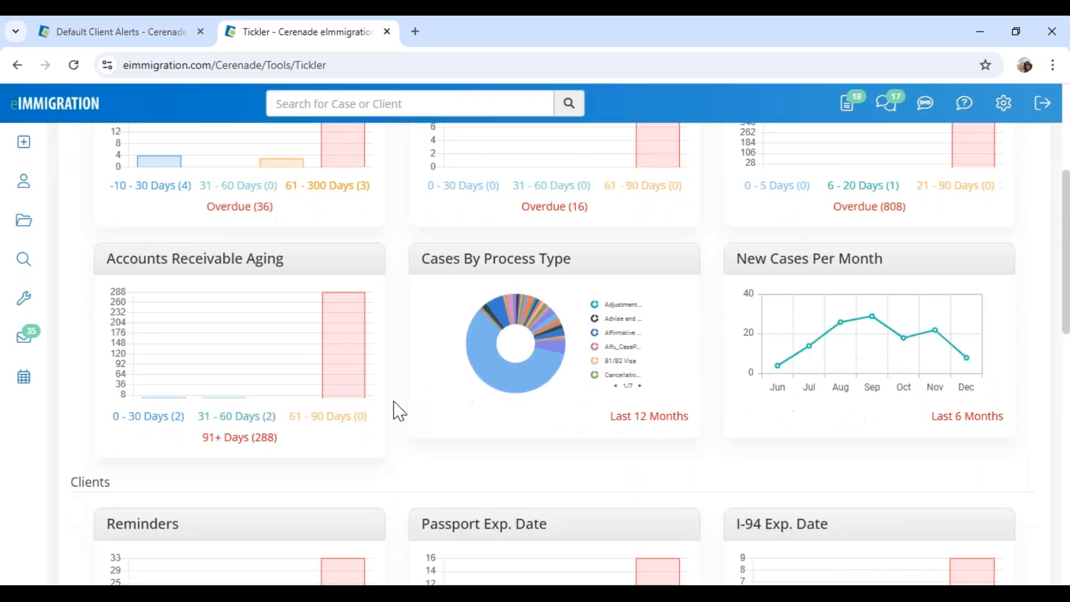
pyautogui.moveTo(107, 219); pyautogui.dragTo(304, 234)
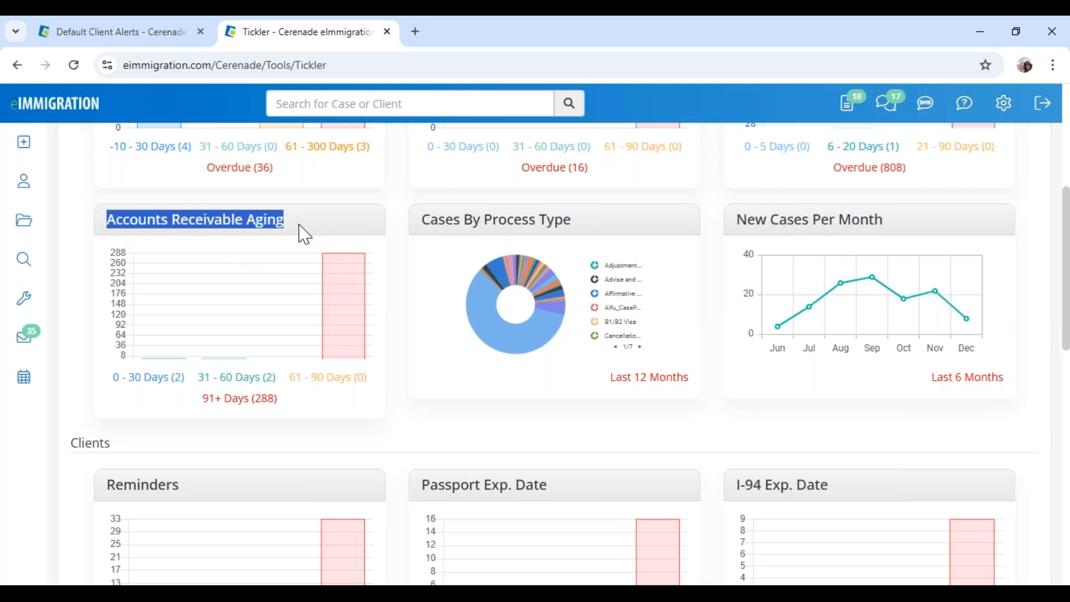
# Review the 0–30 days overdue invoices (first due 11/15/2024), then check and close the 31–60 days list
pyautogui.click(150, 378)
pyautogui.moveTo(313, 130); pyautogui.dragTo(493, 136)
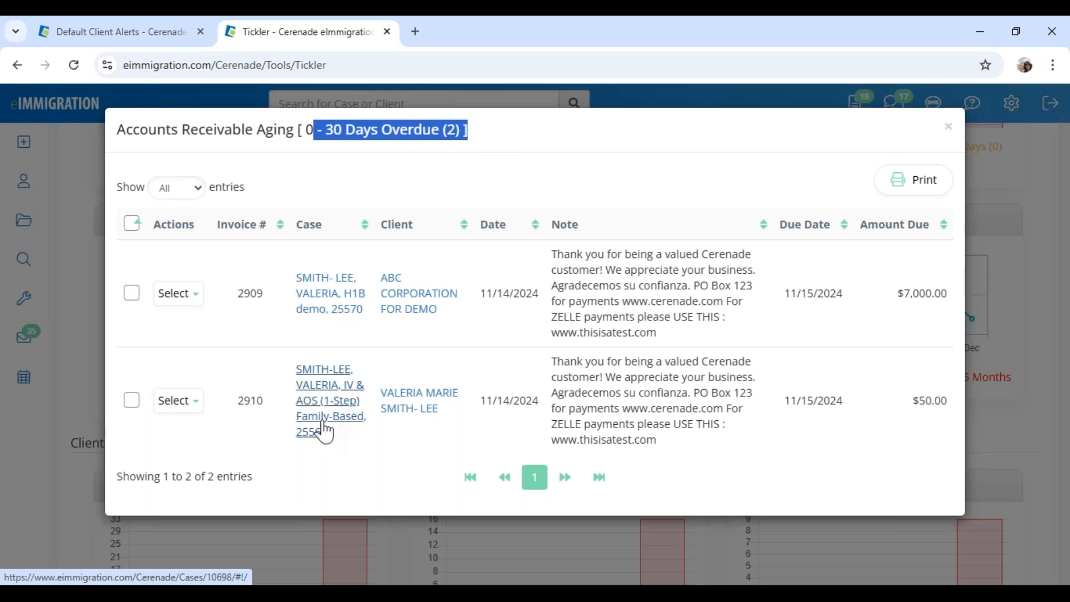
pyautogui.moveTo(886, 294); pyautogui.dragTo(924, 296)
pyautogui.moveTo(793, 296); pyautogui.dragTo(843, 294)
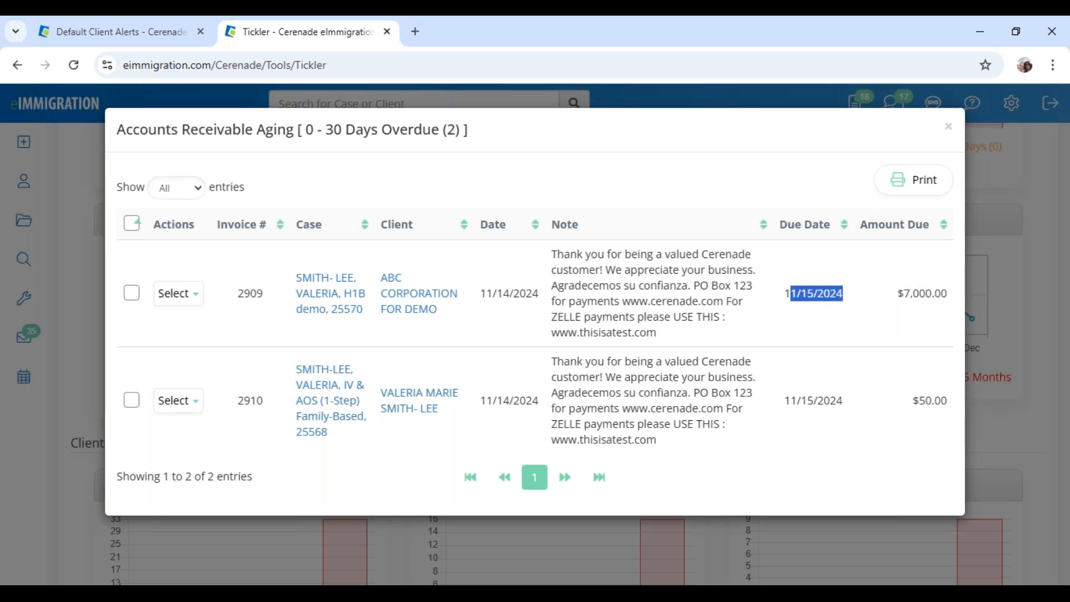
pyautogui.moveTo(325, 130); pyautogui.dragTo(440, 131)
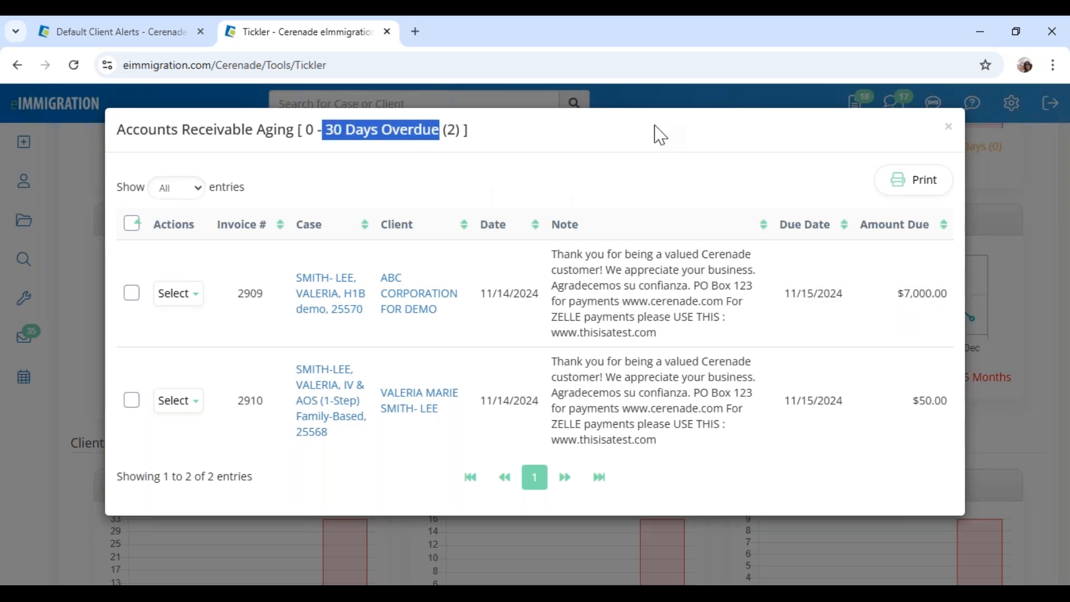
pyautogui.click(948, 128)
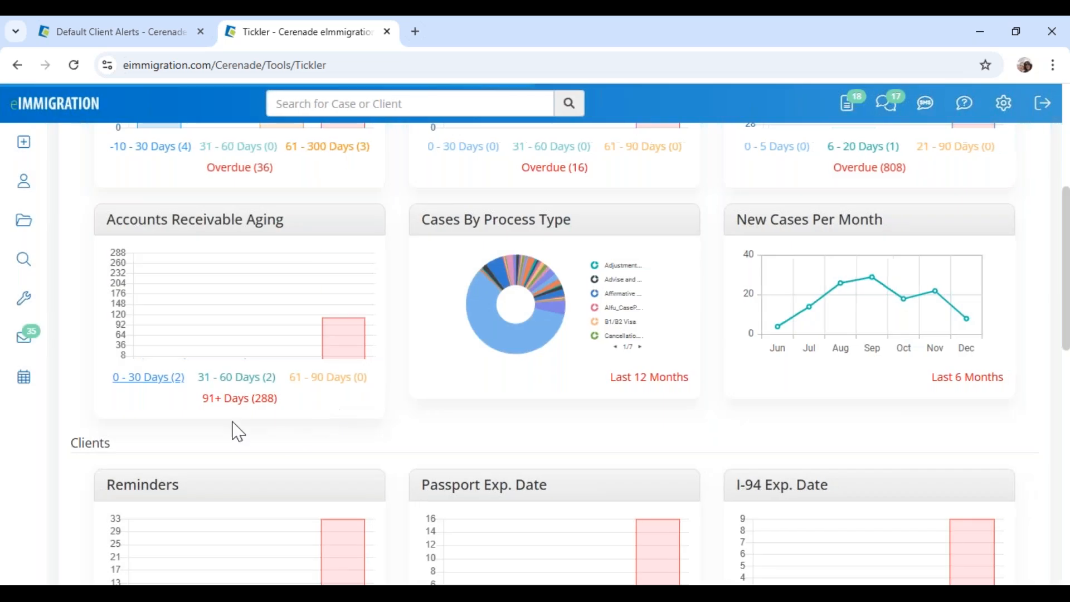
pyautogui.click(246, 379)
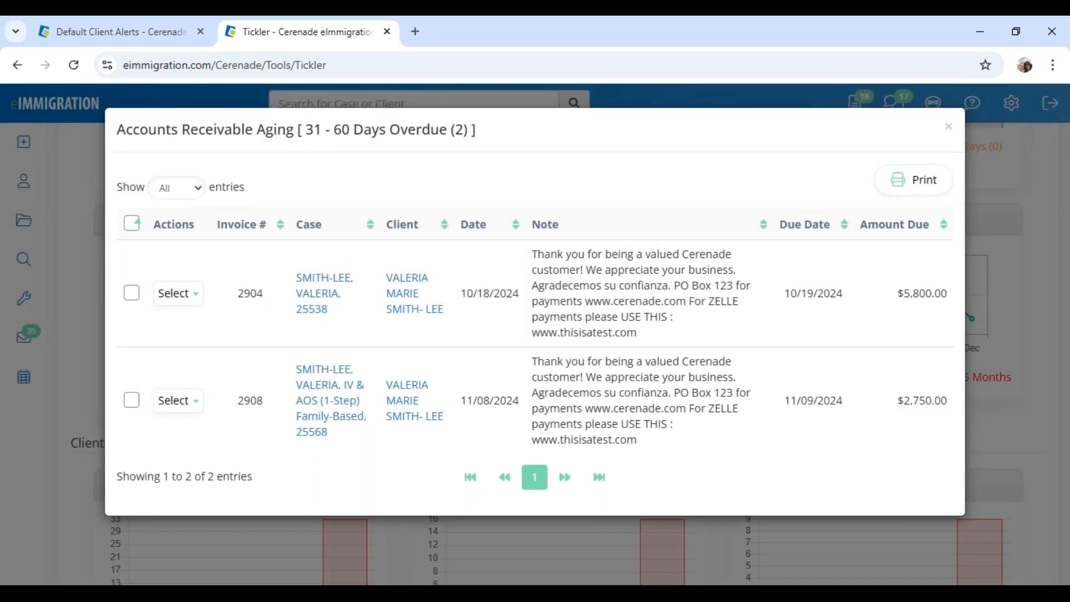
pyautogui.click(948, 128)
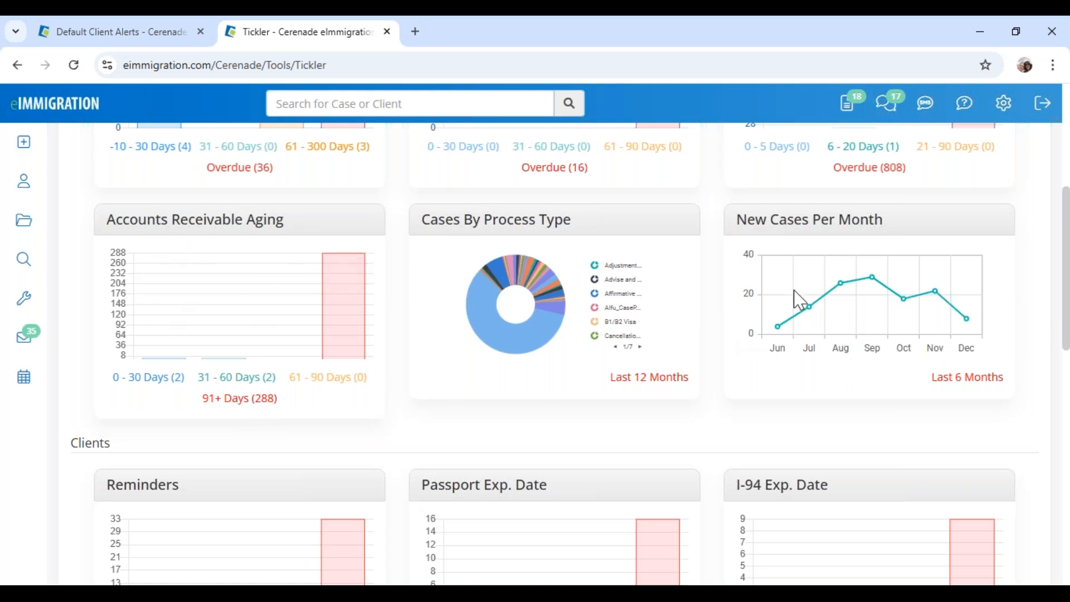
# Open User Preferences > Tickler > Settings and review the Case Reminders Due Date ranges starting at -10
pyautogui.click(1010, 118)
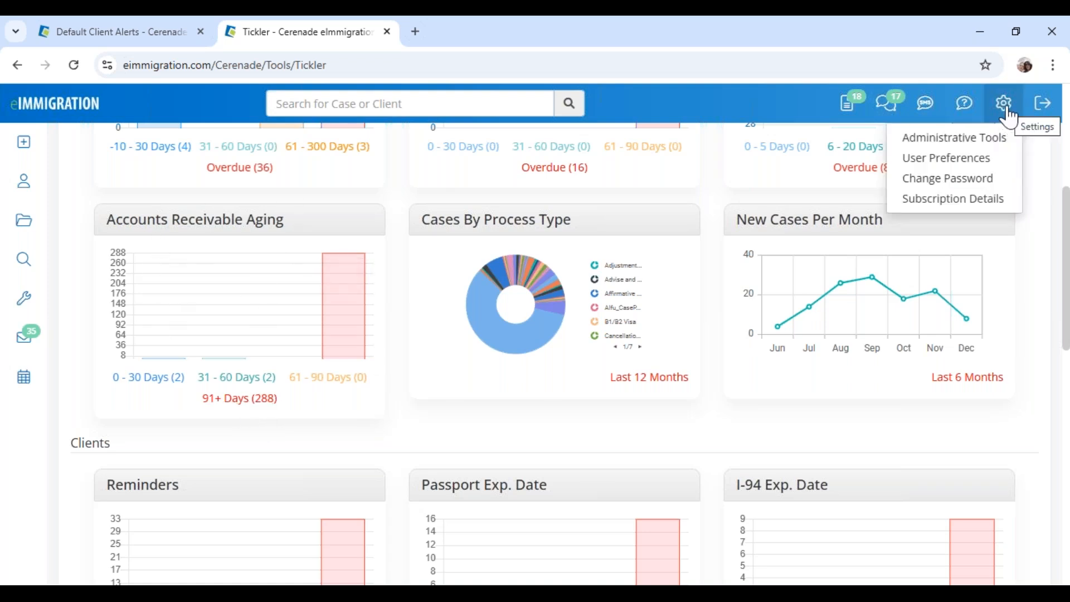
pyautogui.click(977, 163)
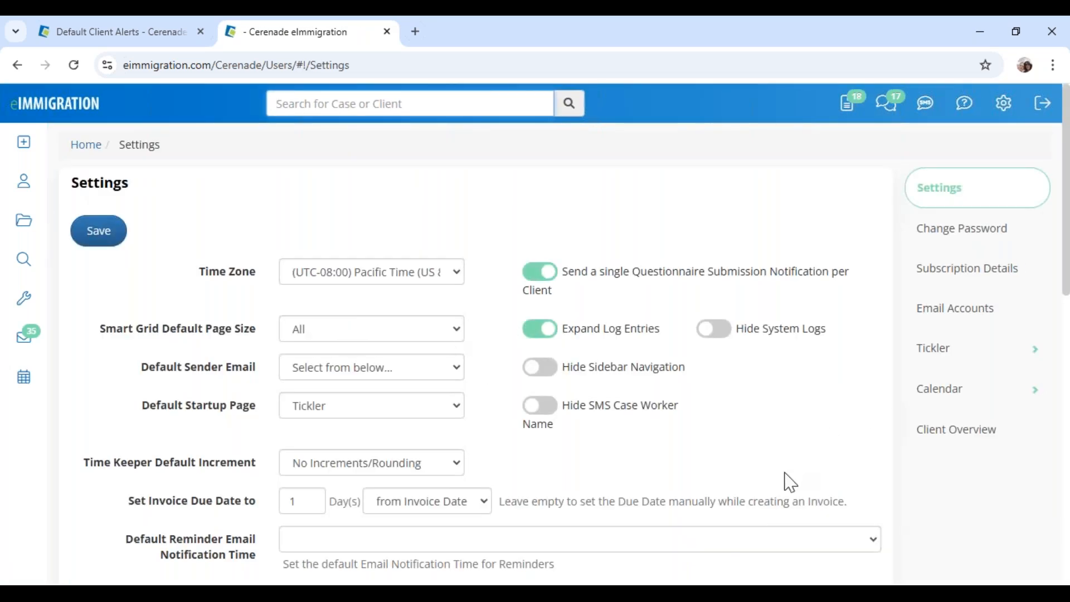
pyautogui.click(955, 352)
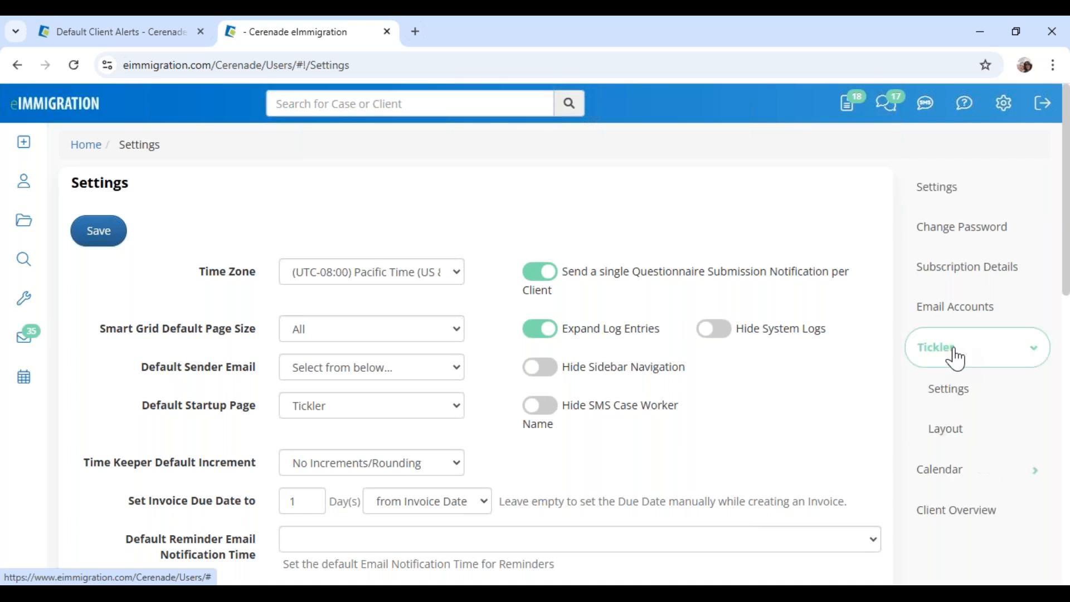
pyautogui.click(975, 413)
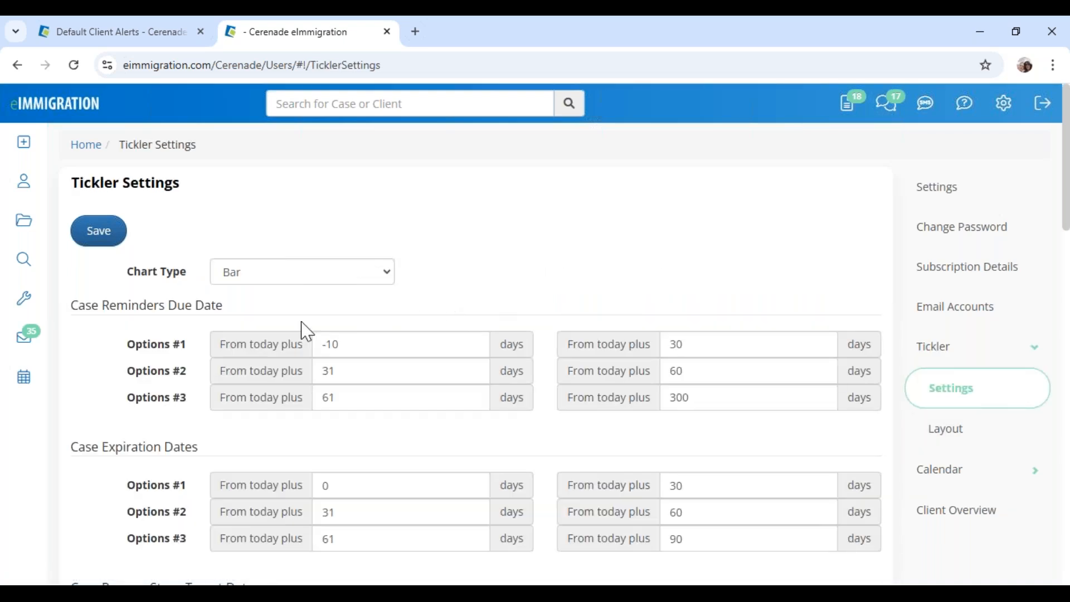
pyautogui.moveTo(78, 306); pyautogui.dragTo(223, 307)
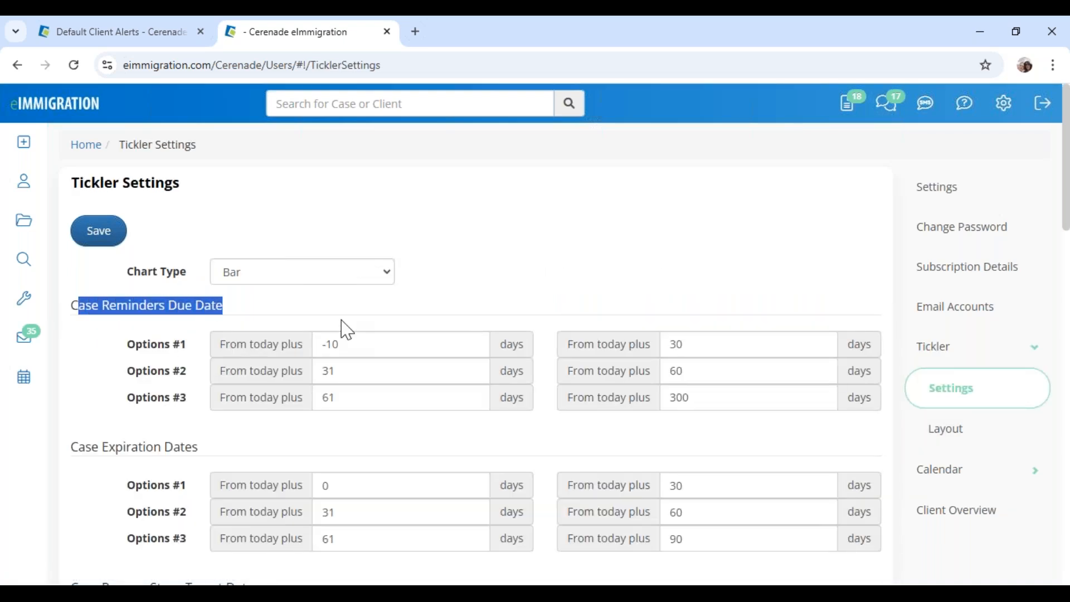
pyautogui.moveTo(318, 346); pyautogui.dragTo(429, 357)
pyautogui.click(709, 354)
pyautogui.hotkey('ctrl', 'a')
# On the Tickler Layout page, add a Client block with category Client Accounts Receivable Aging
pyautogui.click(948, 435)
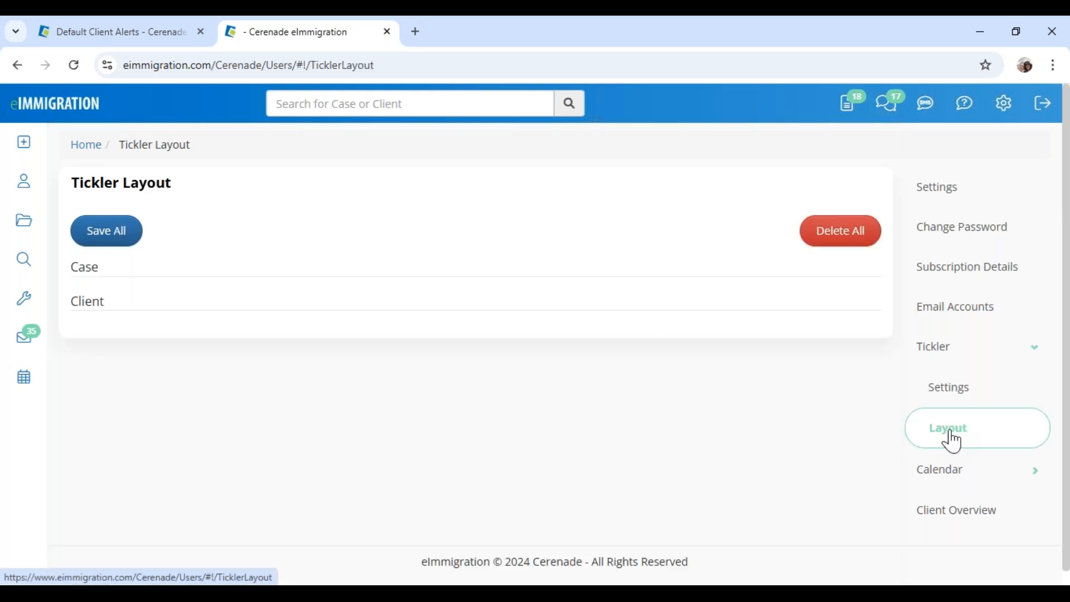
pyautogui.scroll(-3, 494, 466)
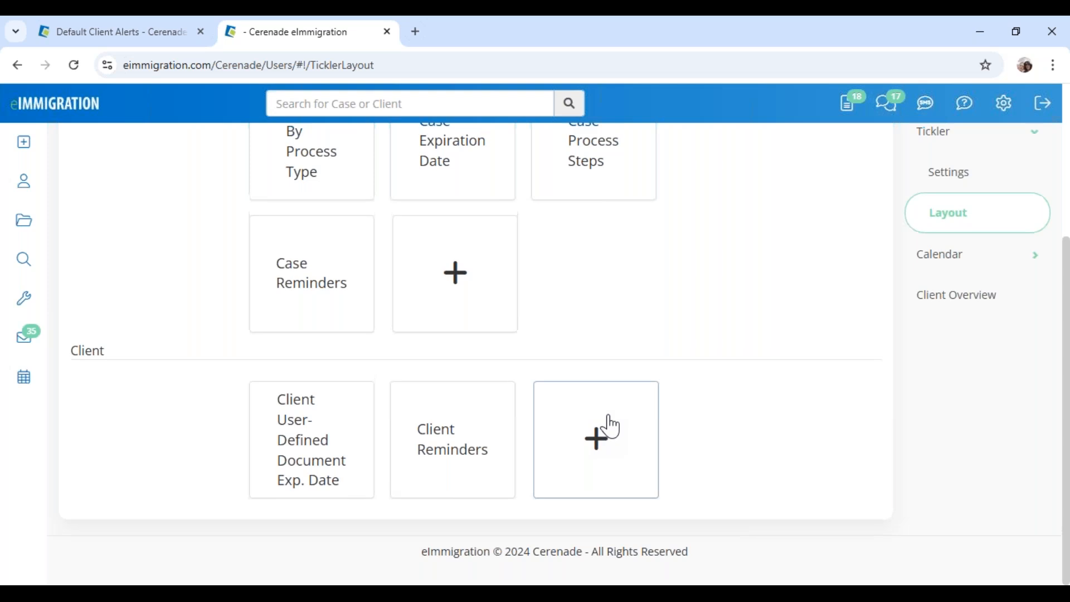
pyautogui.scroll(3, 607, 425)
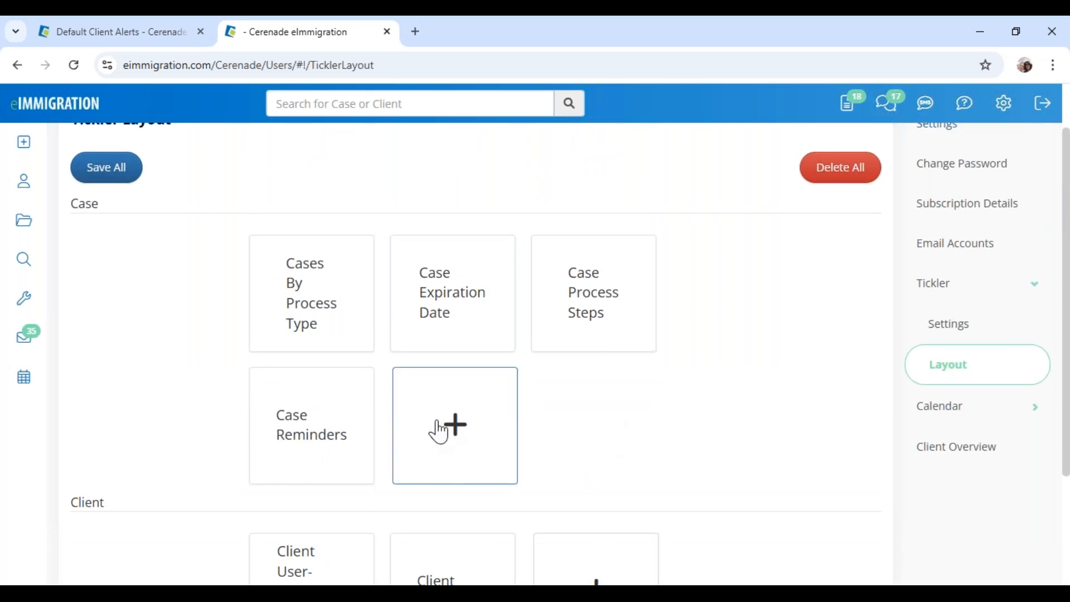
pyautogui.scroll(-3, 544, 440)
pyautogui.click(611, 459)
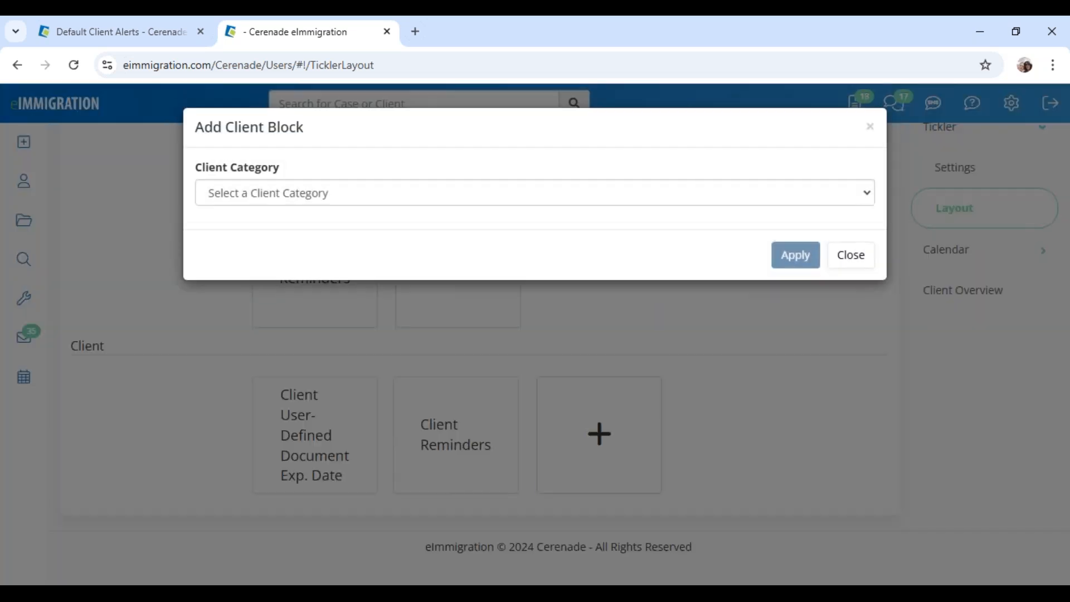
pyautogui.click(297, 202)
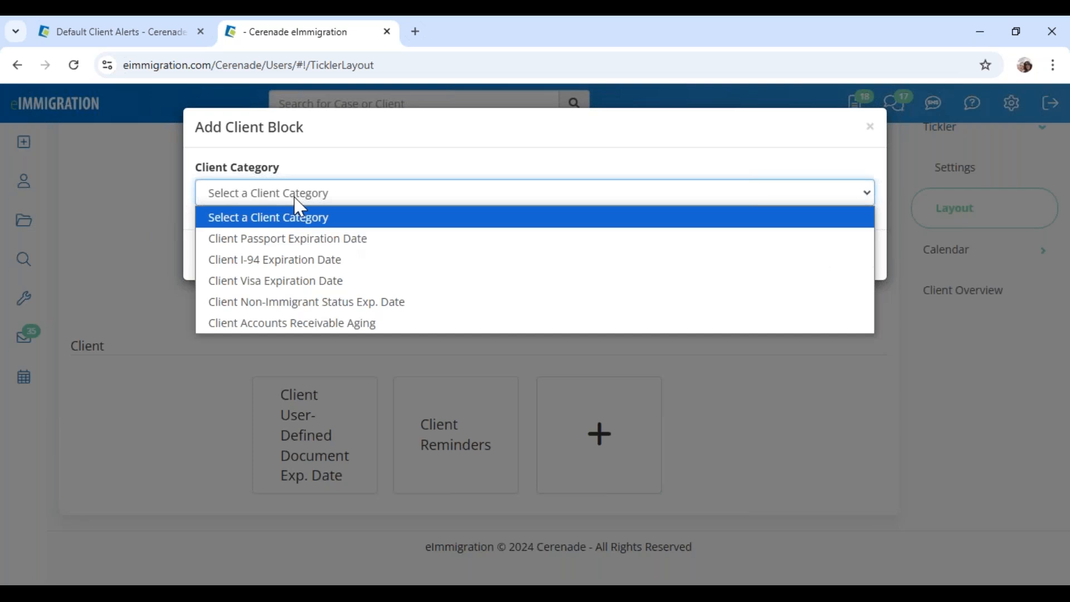
pyautogui.click(285, 320)
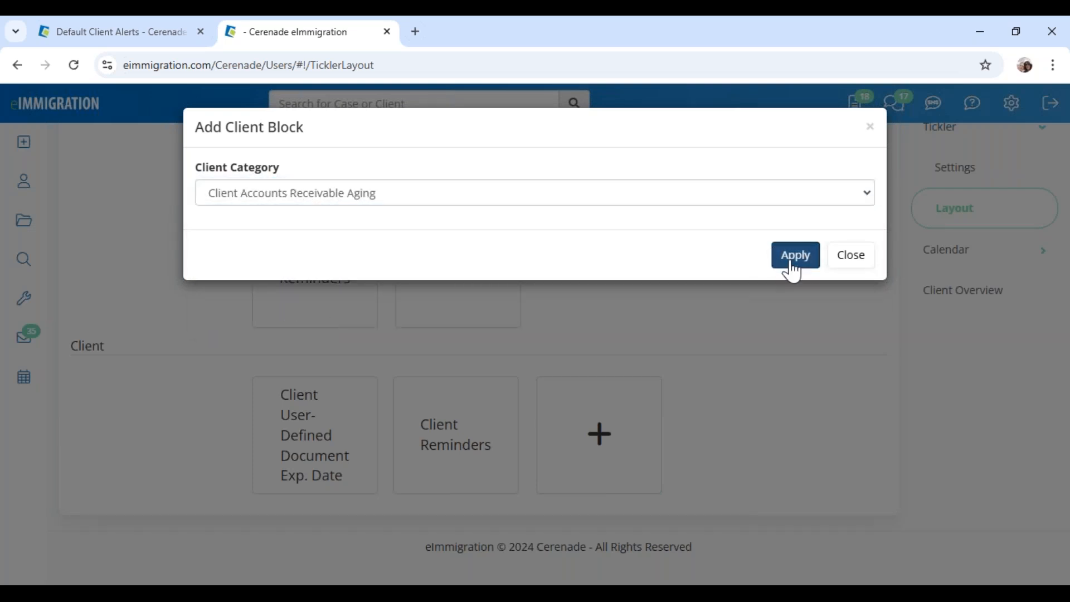
pyautogui.click(792, 257)
# Check the updated Tickler Layout page and return to the home page
pyautogui.scroll(-2, 564, 477)
pyautogui.scroll(6, 564, 477)
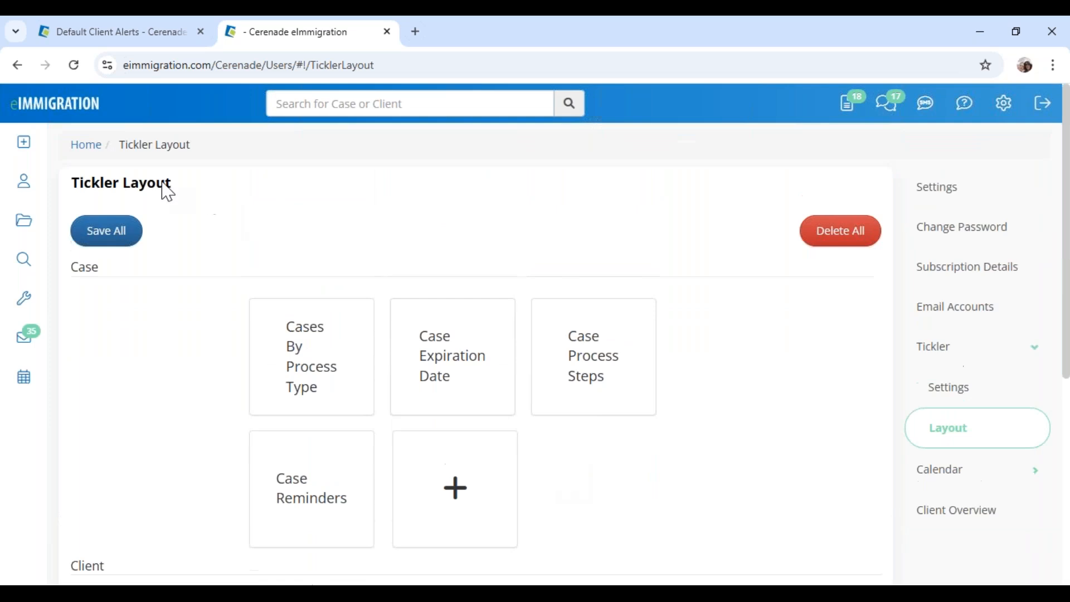
pyautogui.moveTo(70, 183); pyautogui.dragTo(172, 189)
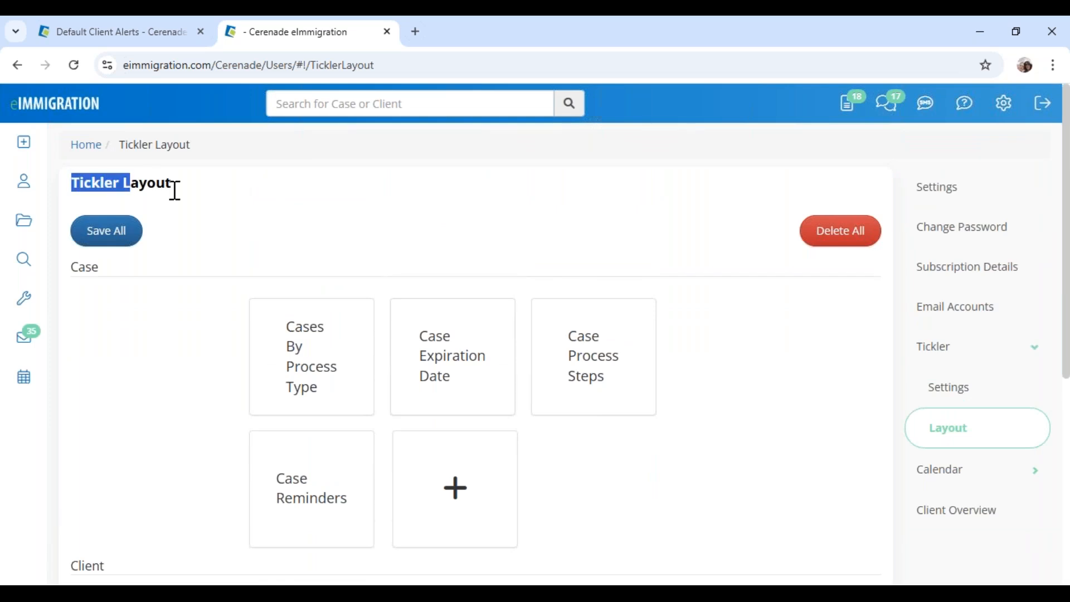
pyautogui.click(211, 202)
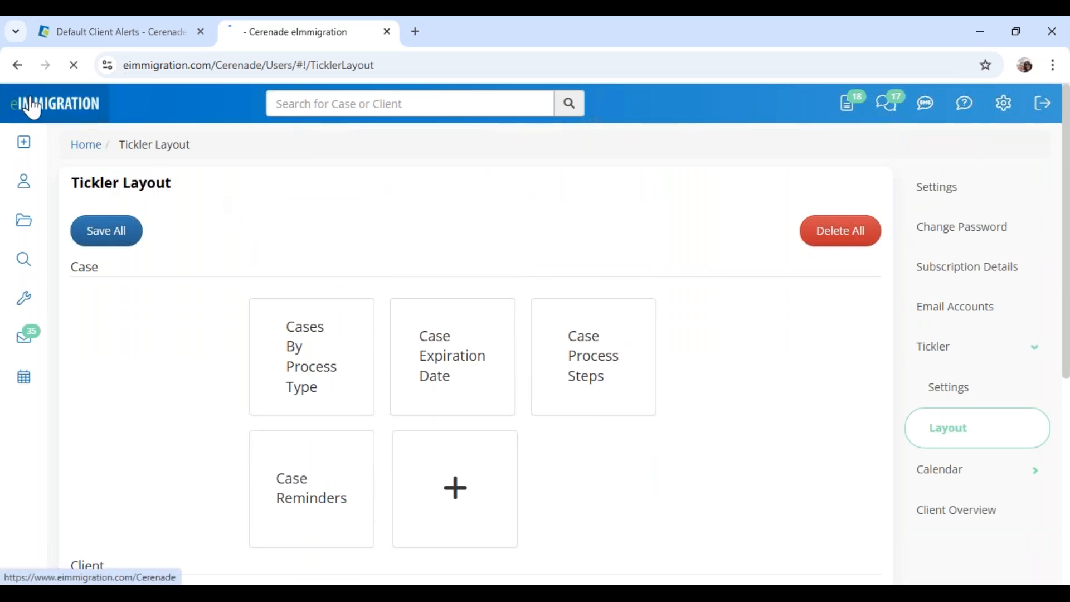
pyautogui.click(25, 104)
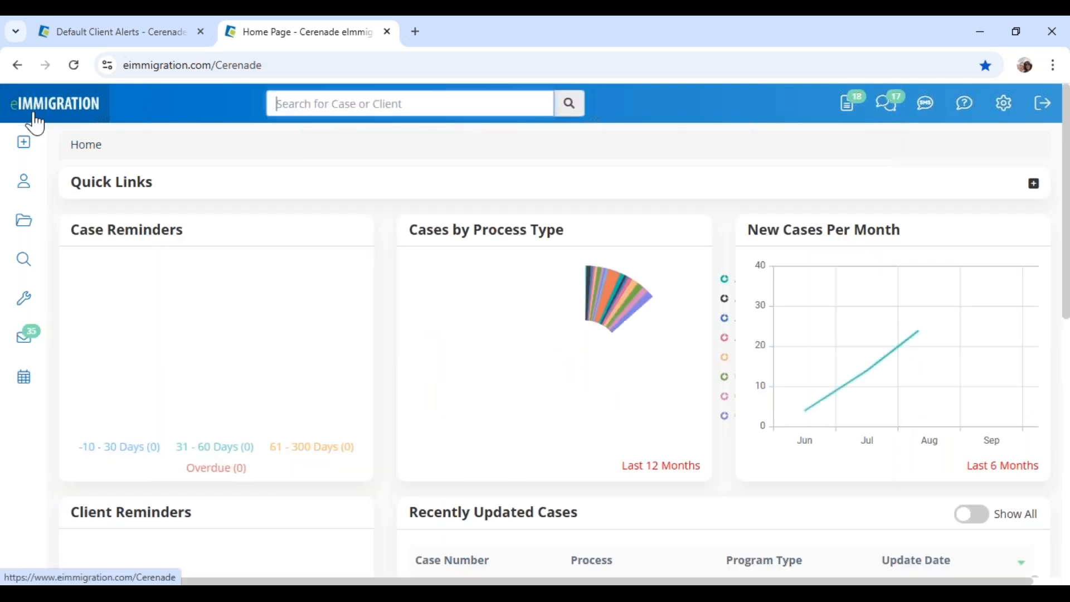
# Run the 'Invoices with a balance' report from the billing standard reports
pyautogui.moveTo(23, 260)
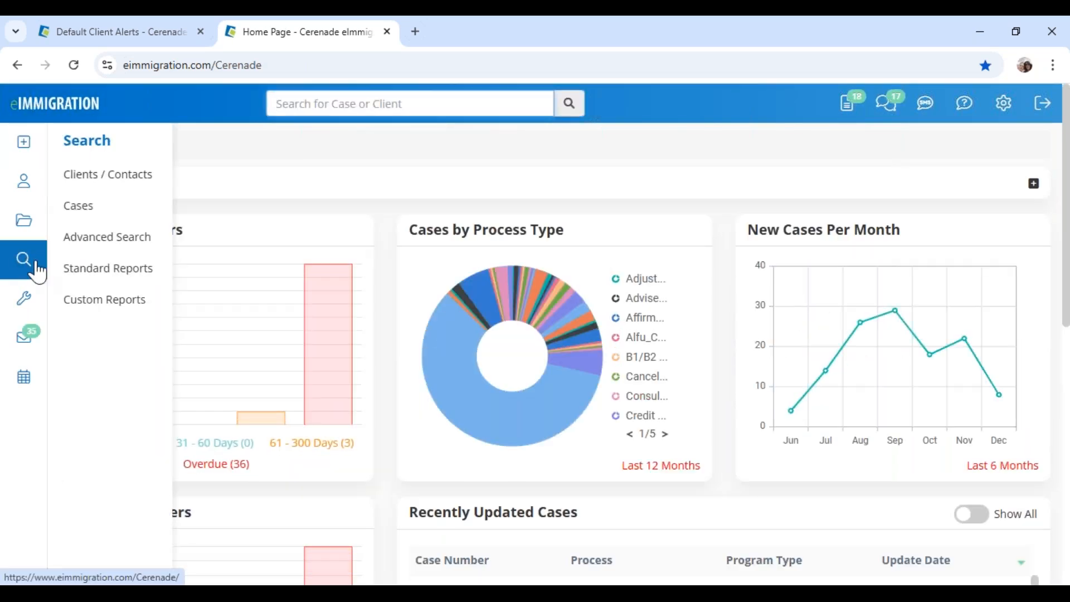
pyautogui.click(136, 269)
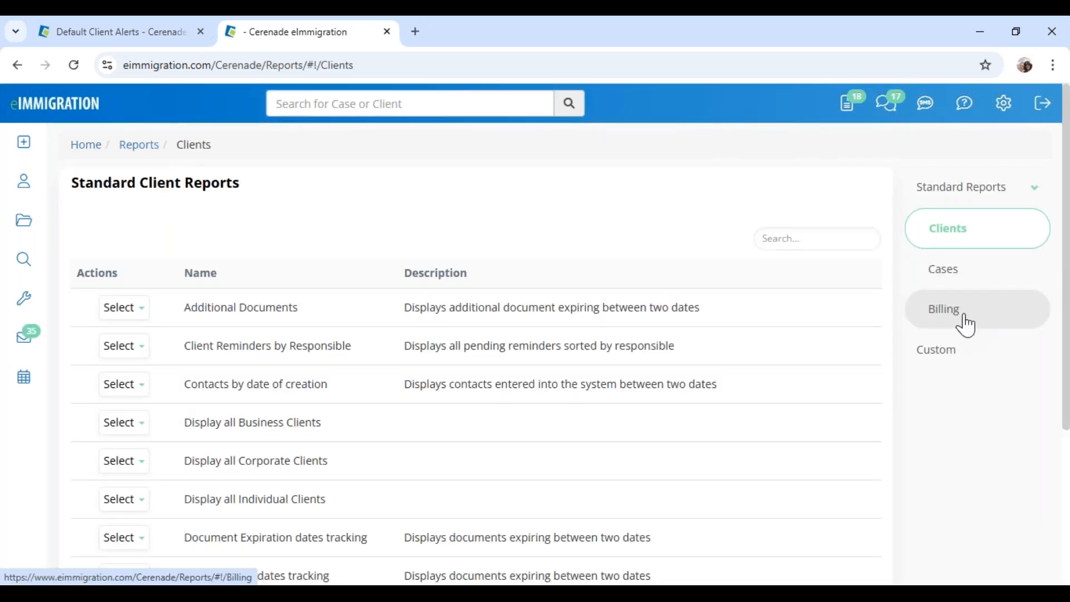
pyautogui.click(966, 324)
pyautogui.moveTo(184, 425); pyautogui.dragTo(310, 427)
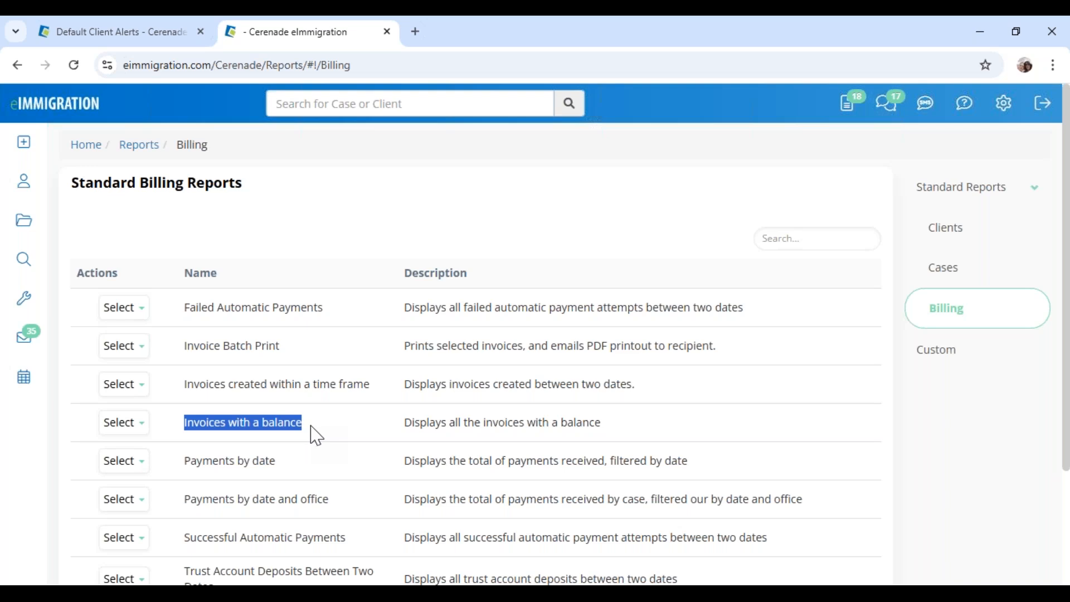
pyautogui.click(123, 422)
pyautogui.click(136, 450)
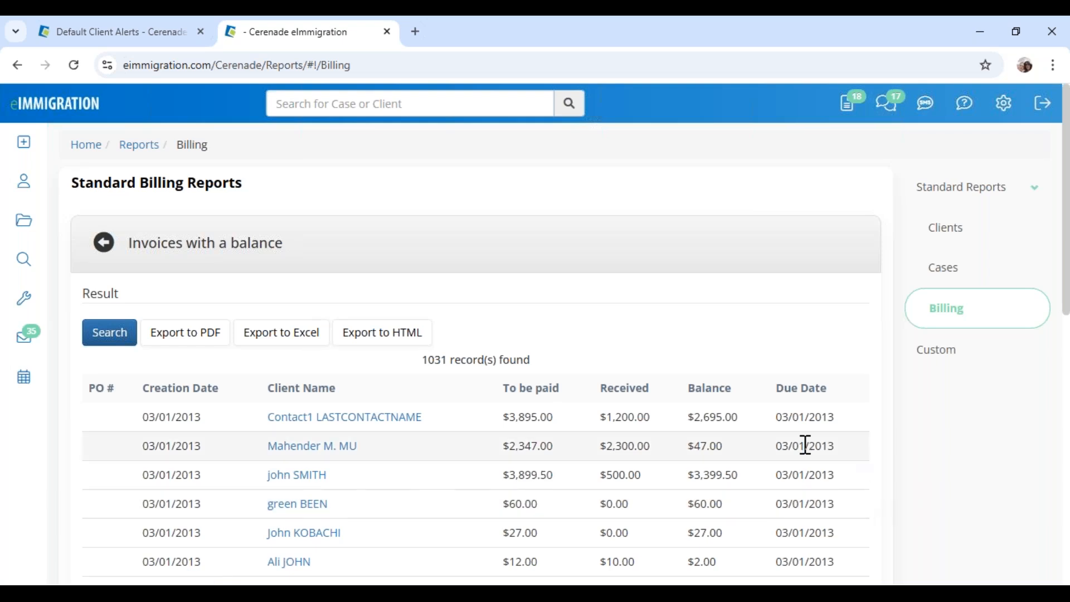
# Review the first row's due date and amounts and the $300.00 balance, then return to Global Client Alerts
pyautogui.moveTo(773, 417); pyautogui.dragTo(851, 437)
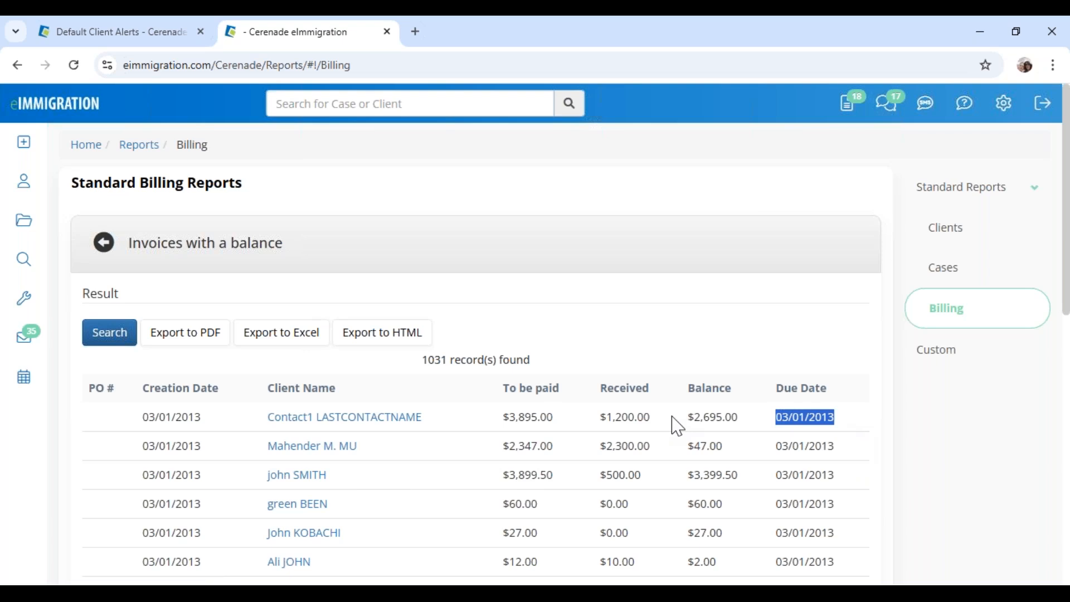
pyautogui.moveTo(592, 423); pyautogui.dragTo(747, 428)
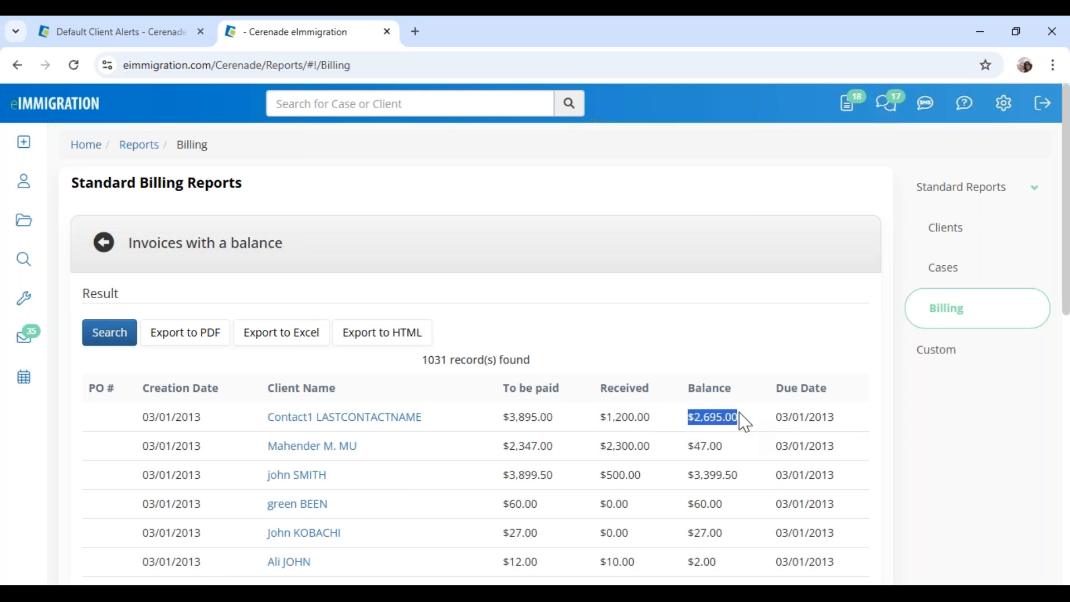
pyautogui.click(724, 334)
pyautogui.moveTo(504, 423); pyautogui.dragTo(838, 425)
pyautogui.click(691, 227)
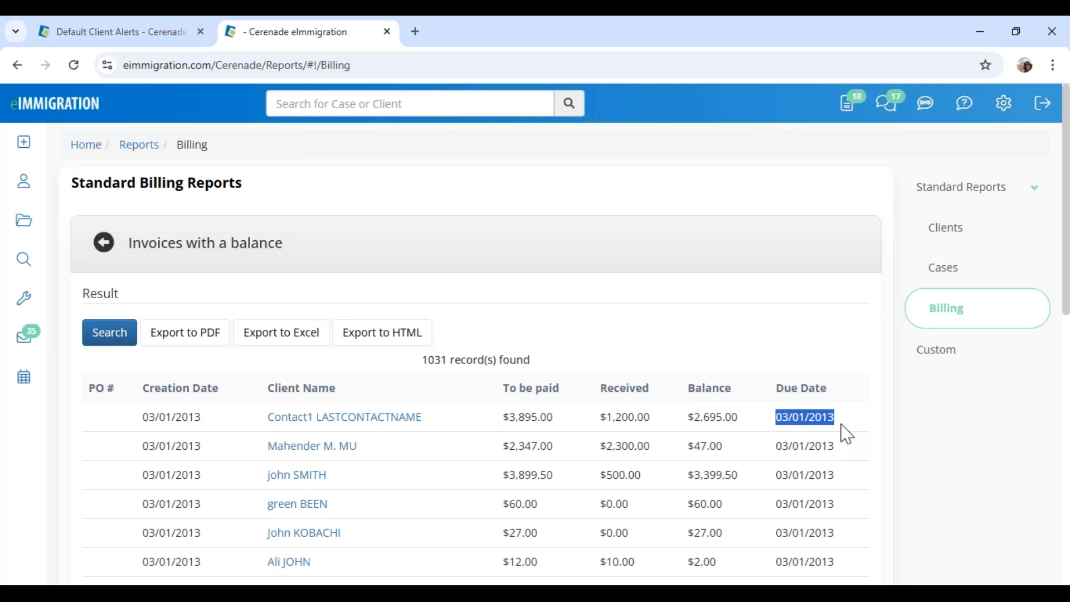
pyautogui.click(758, 356)
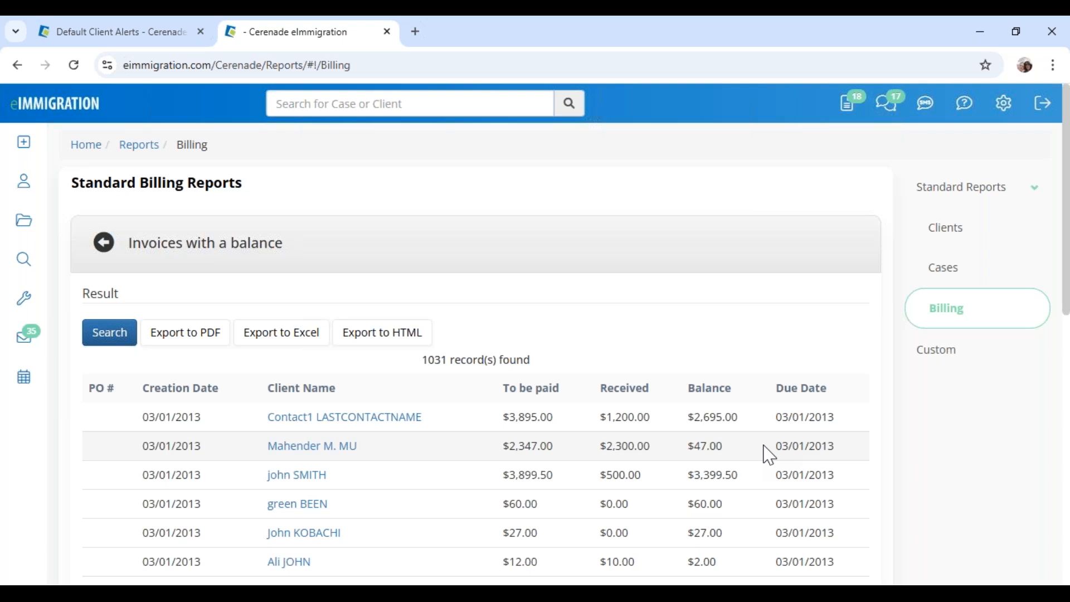
pyautogui.scroll(-8, 326, 429)
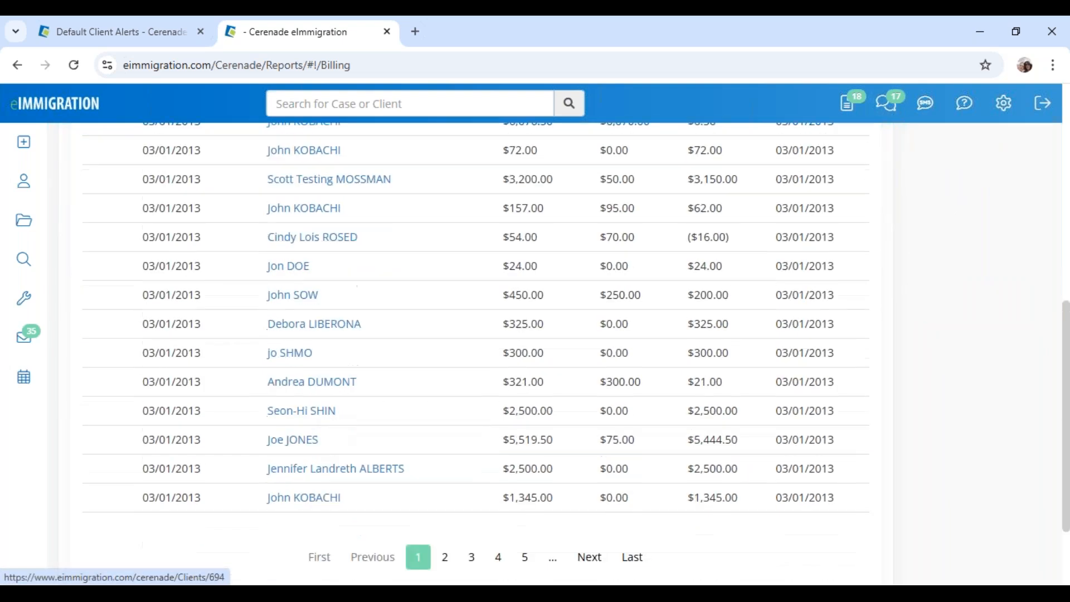
pyautogui.moveTo(735, 356); pyautogui.dragTo(672, 360)
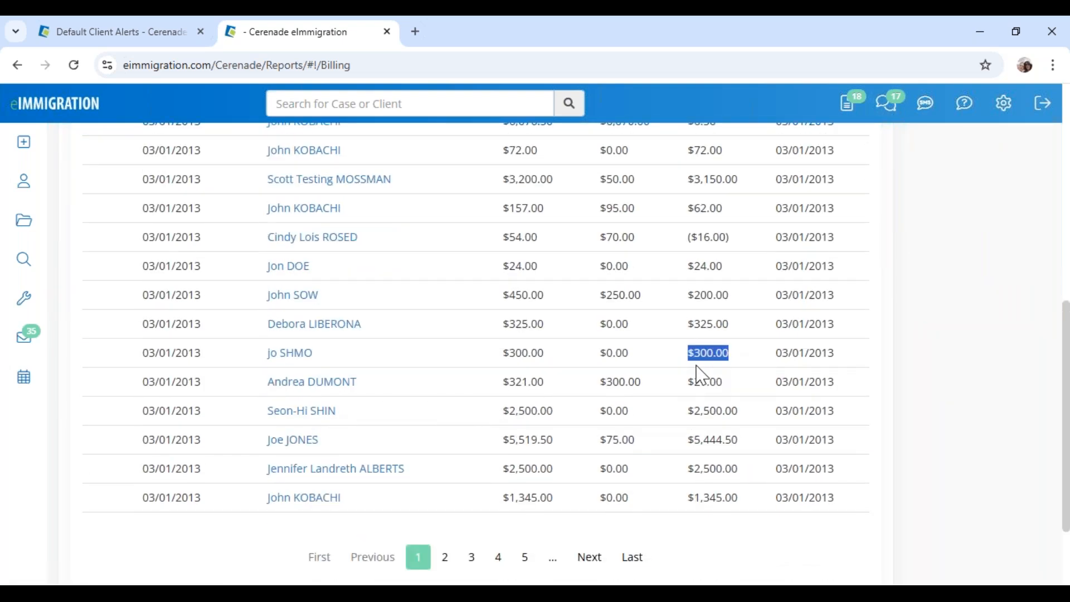
pyautogui.scroll(10, 518, 284)
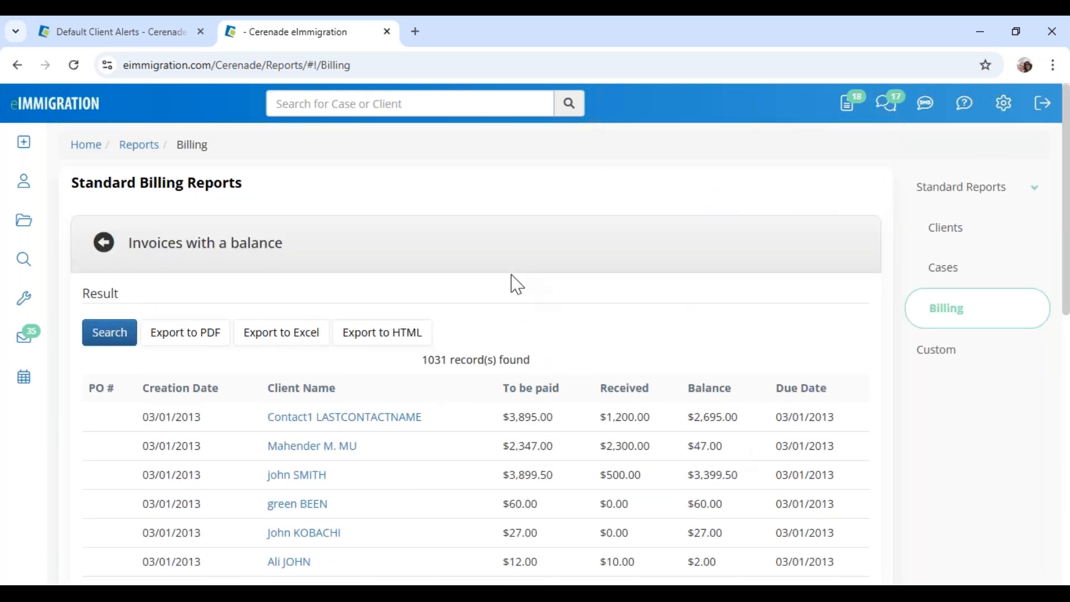
pyautogui.click(158, 33)
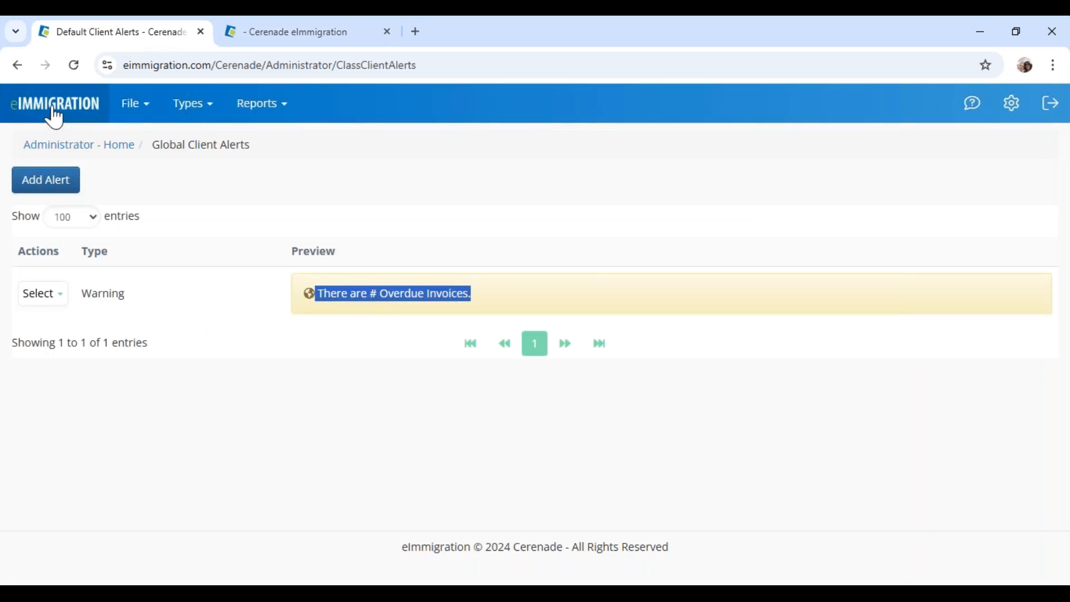
# From Administrator - Home, open the Templates tile in the Reports section
pyautogui.click(54, 151)
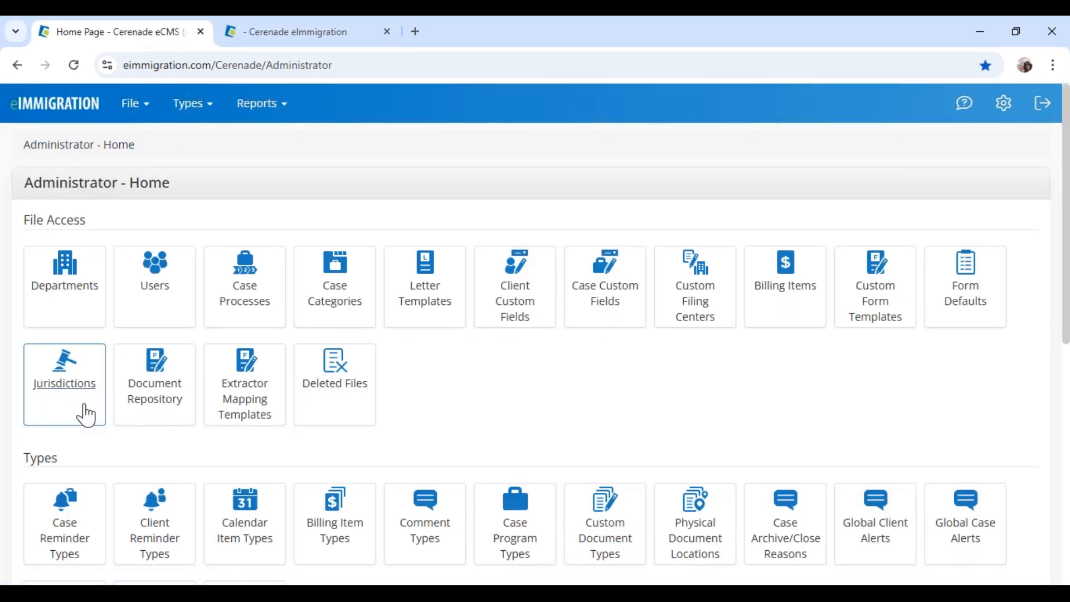
pyautogui.scroll(-5, 24, 394)
pyautogui.moveTo(24, 394); pyautogui.dragTo(88, 398)
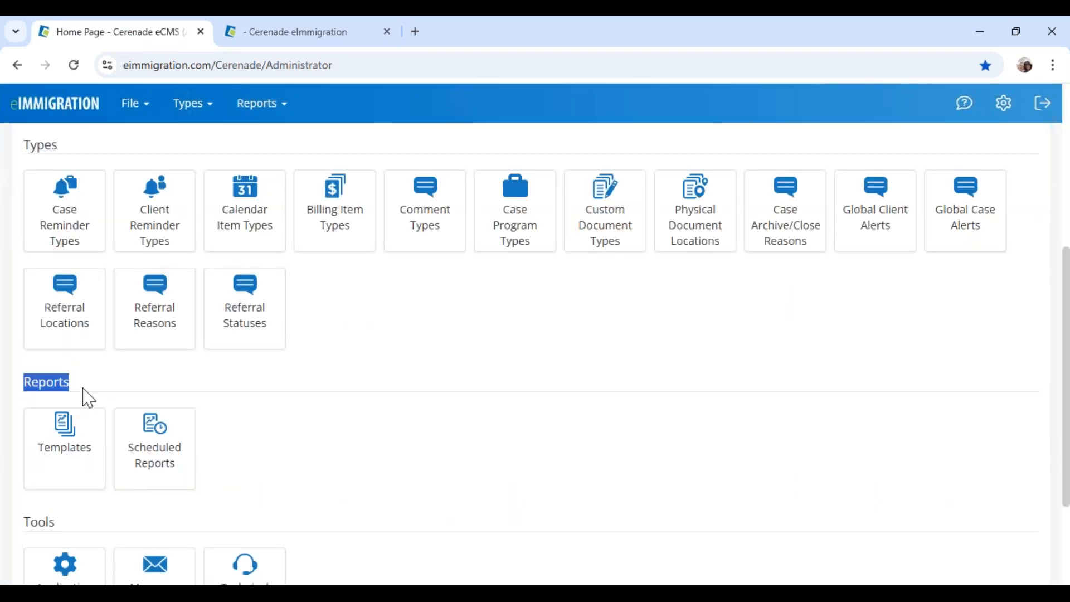
pyautogui.click(76, 452)
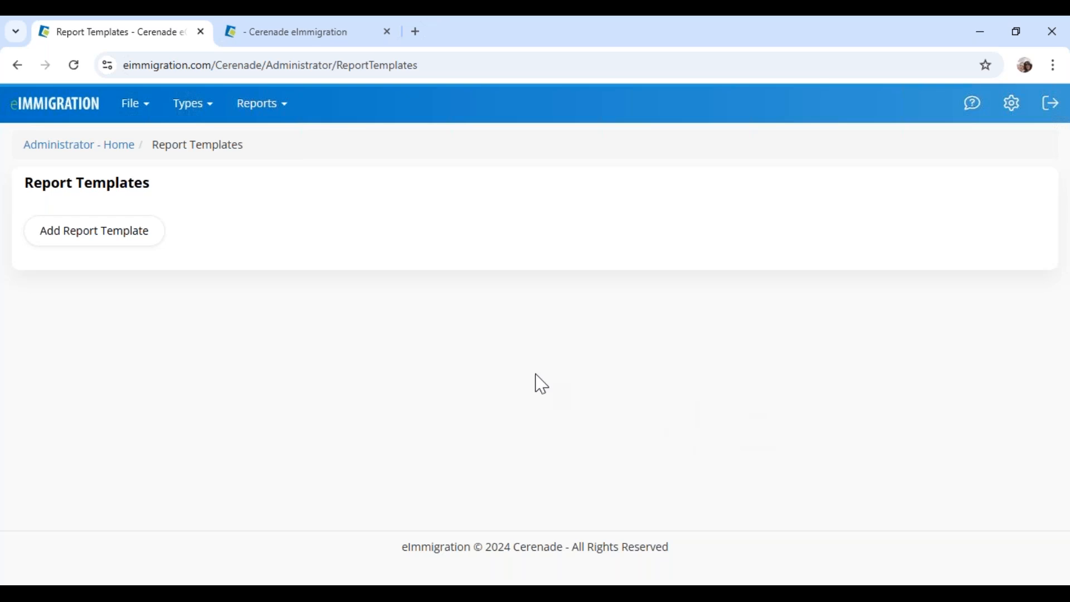
# Search report templates for 'invoices' and inspect the Standard Billing 'Invoices with a balance' template
pyautogui.click(979, 270)
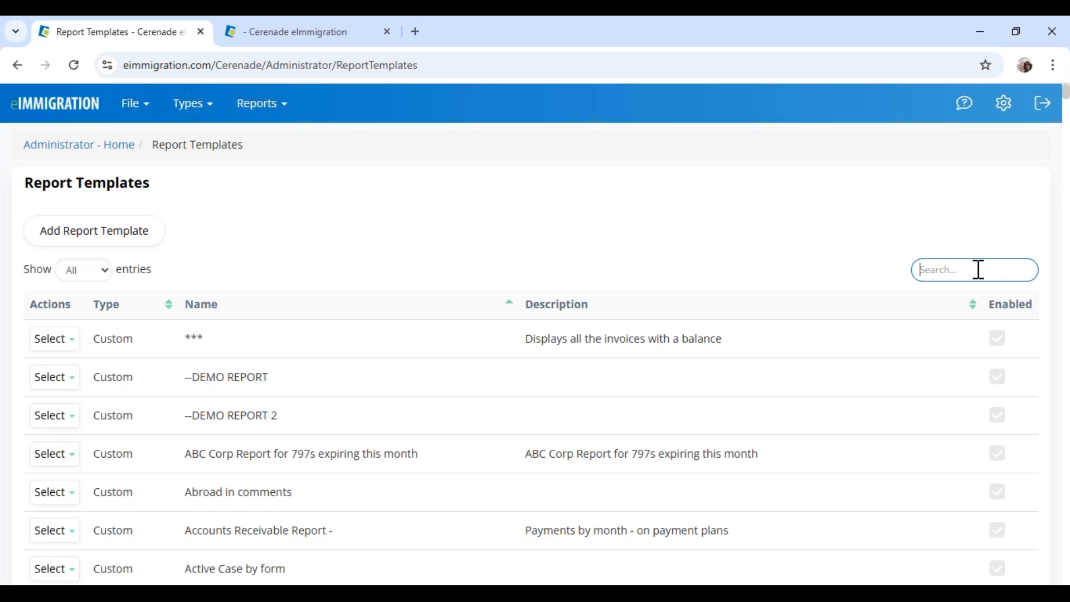
pyautogui.write('invoices')
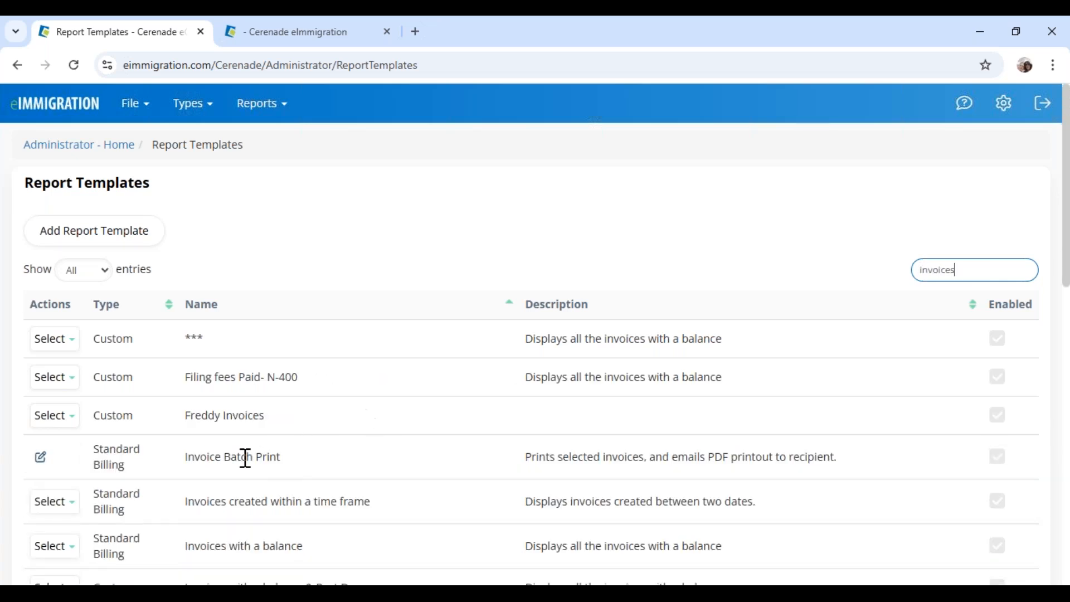
pyautogui.scroll(-3, 191, 475)
pyautogui.moveTo(187, 389); pyautogui.dragTo(306, 388)
pyautogui.moveTo(100, 384); pyautogui.dragTo(134, 405)
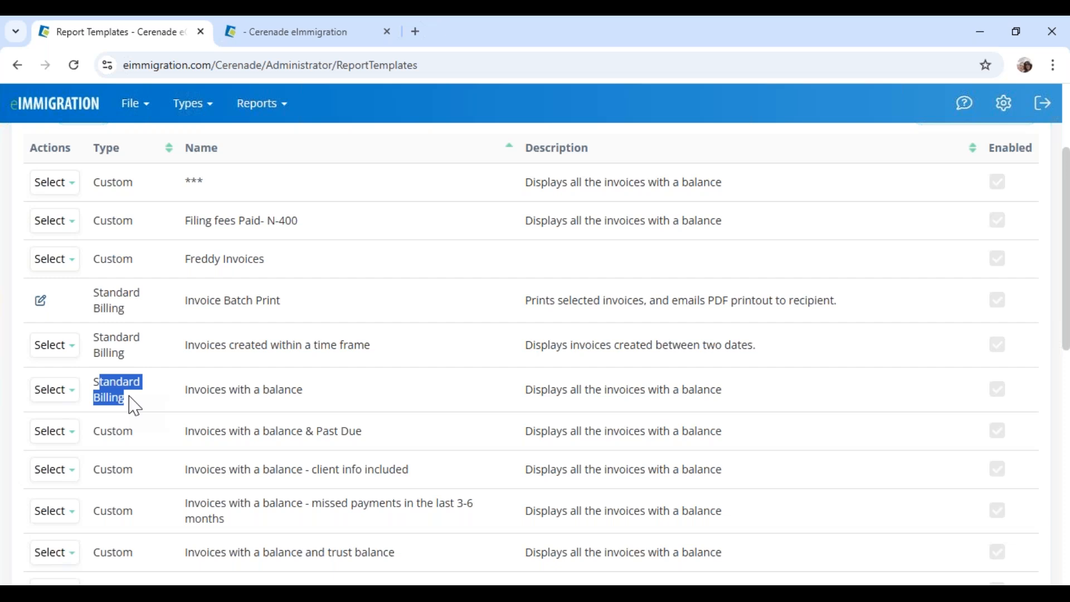
pyautogui.click(53, 390)
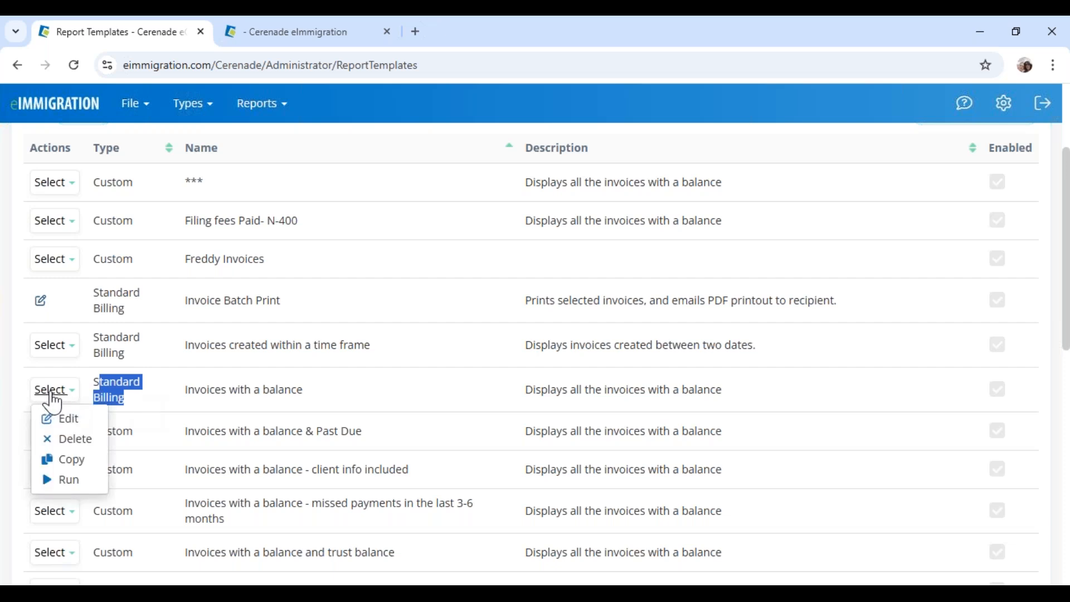
pyautogui.click(72, 475)
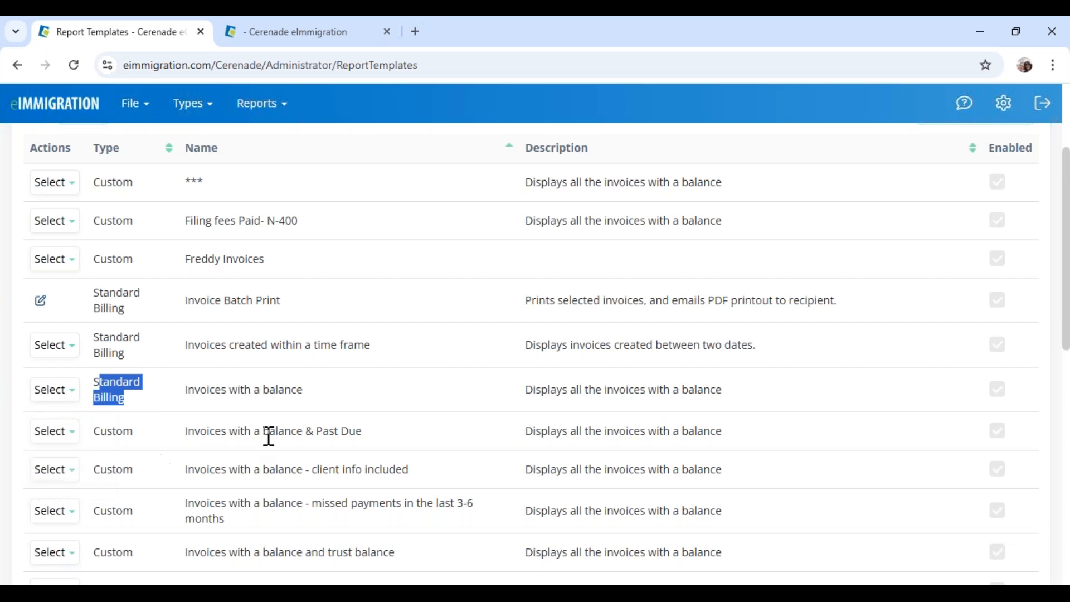
# Open the 'missed payments in the last 3-6 months' template for editing
pyautogui.scroll(-3, 270, 435)
pyautogui.moveTo(93, 275); pyautogui.dragTo(133, 277)
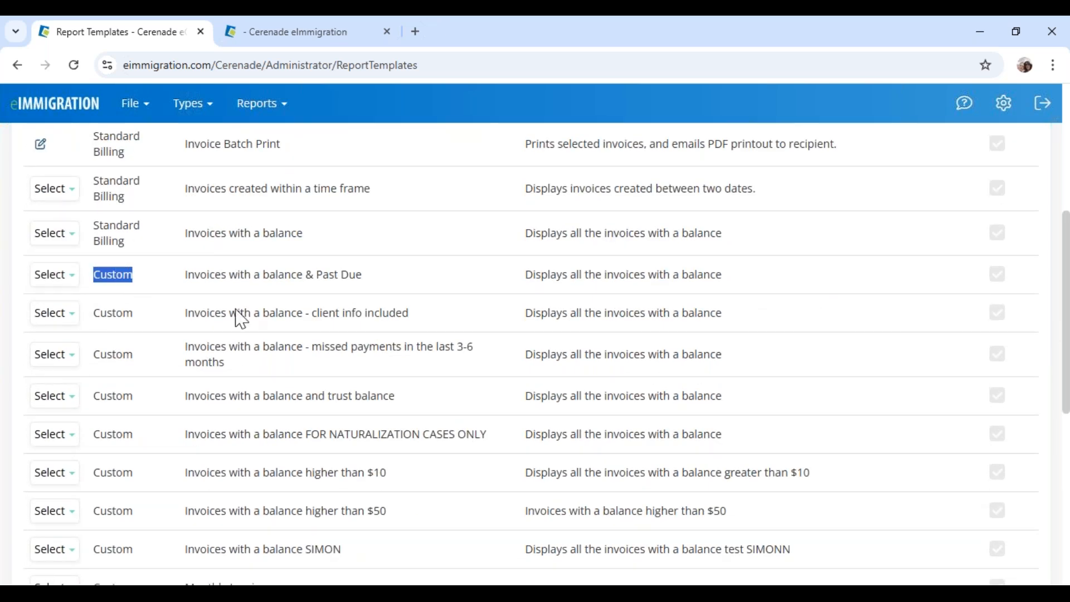
pyautogui.moveTo(241, 351); pyautogui.dragTo(493, 370)
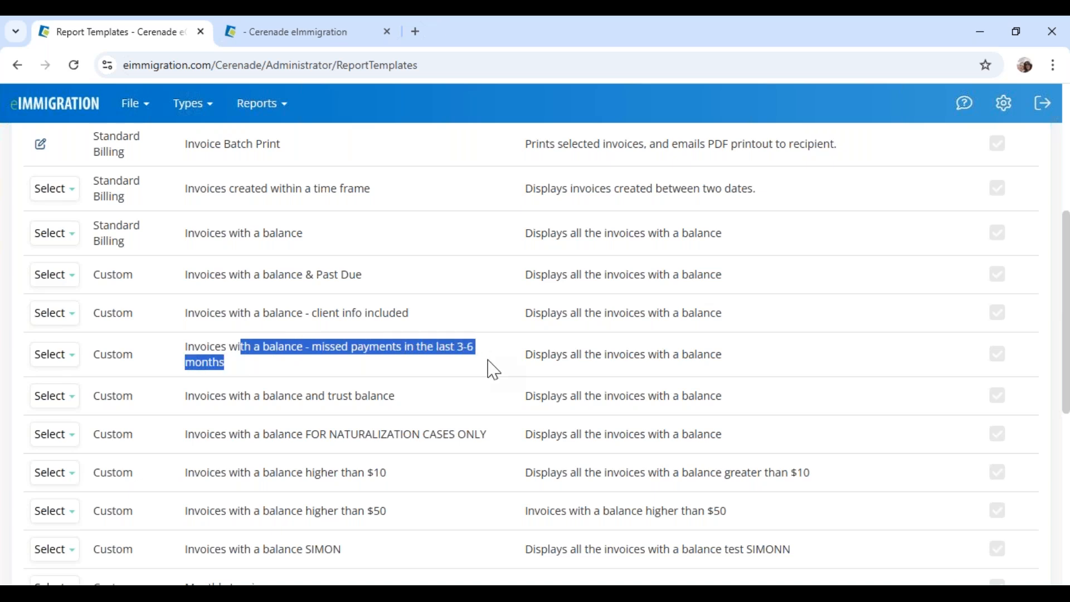
pyautogui.click(55, 355)
pyautogui.click(62, 380)
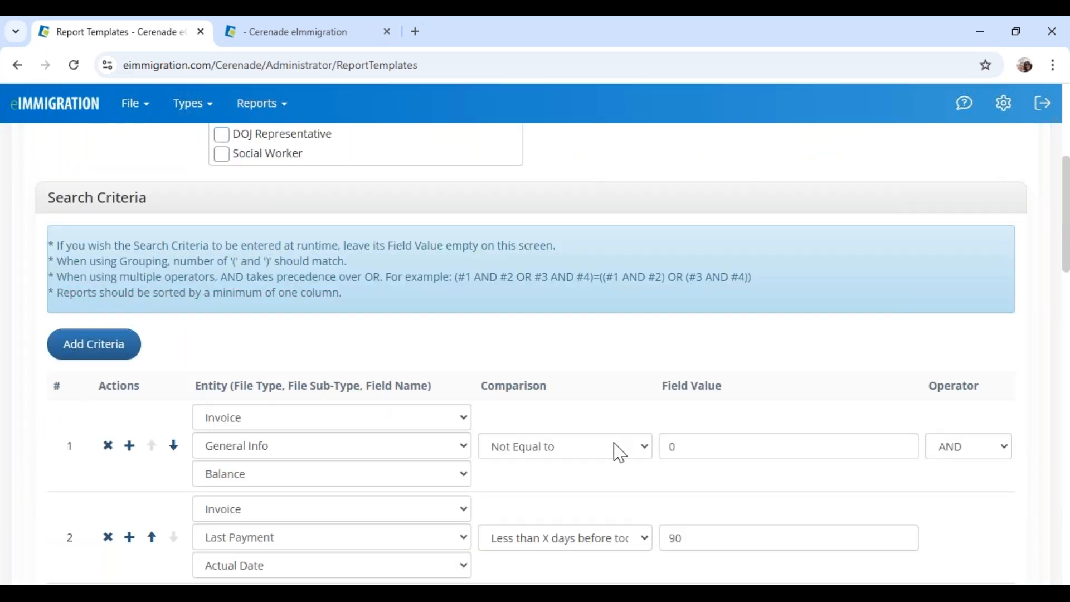
# Add an Individual Client > Cell Phone report column after Case Number
pyautogui.scroll(-1, 616, 446)
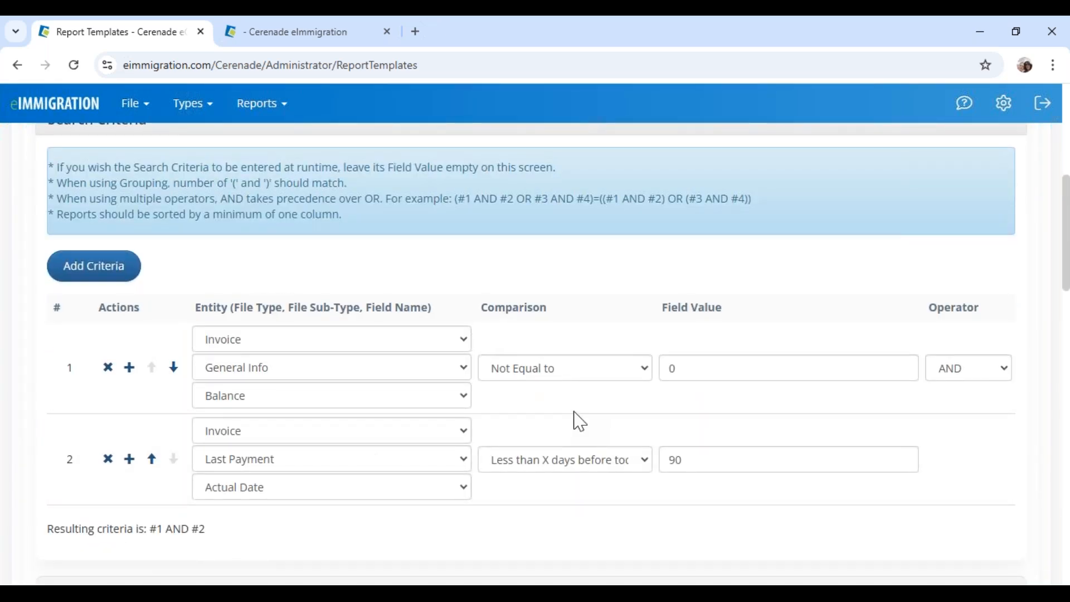
pyautogui.scroll(-8, 580, 422)
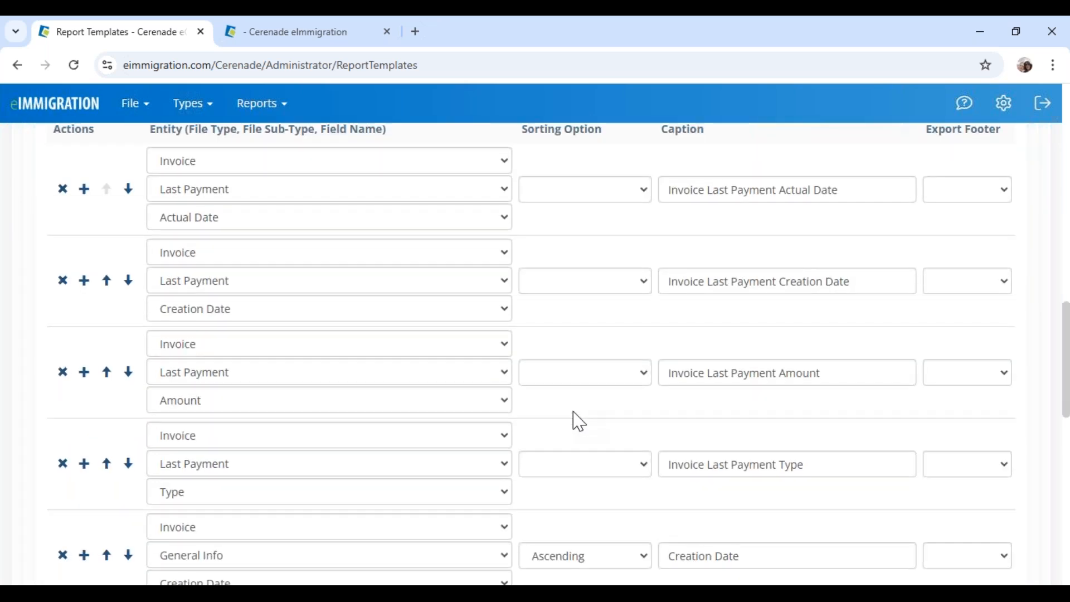
pyautogui.scroll(-7, 580, 422)
pyautogui.scroll(-4, 579, 422)
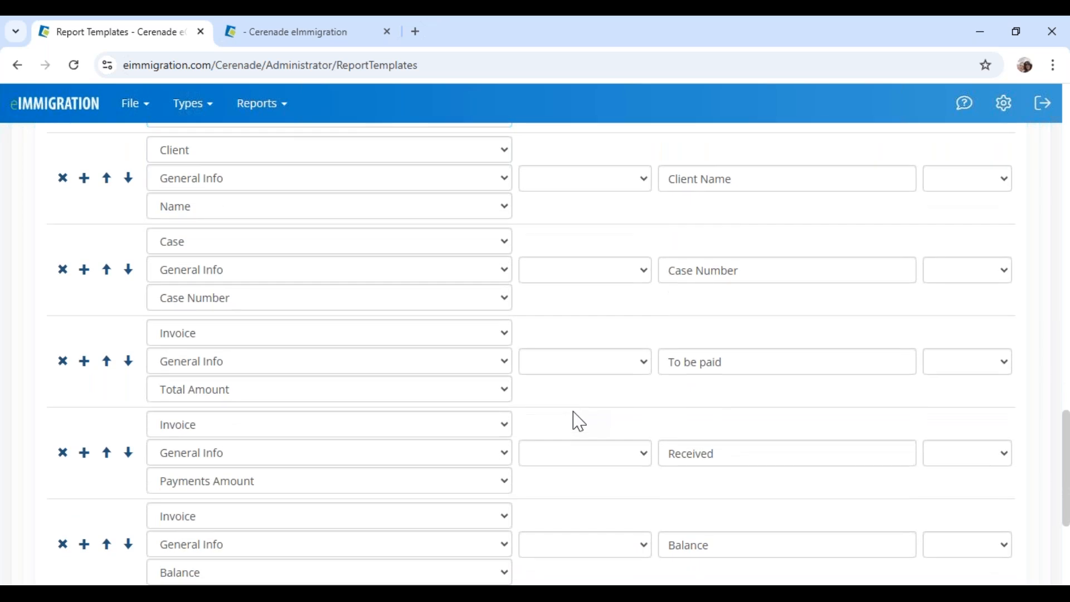
pyautogui.scroll(4, 579, 422)
pyautogui.scroll(3, 580, 422)
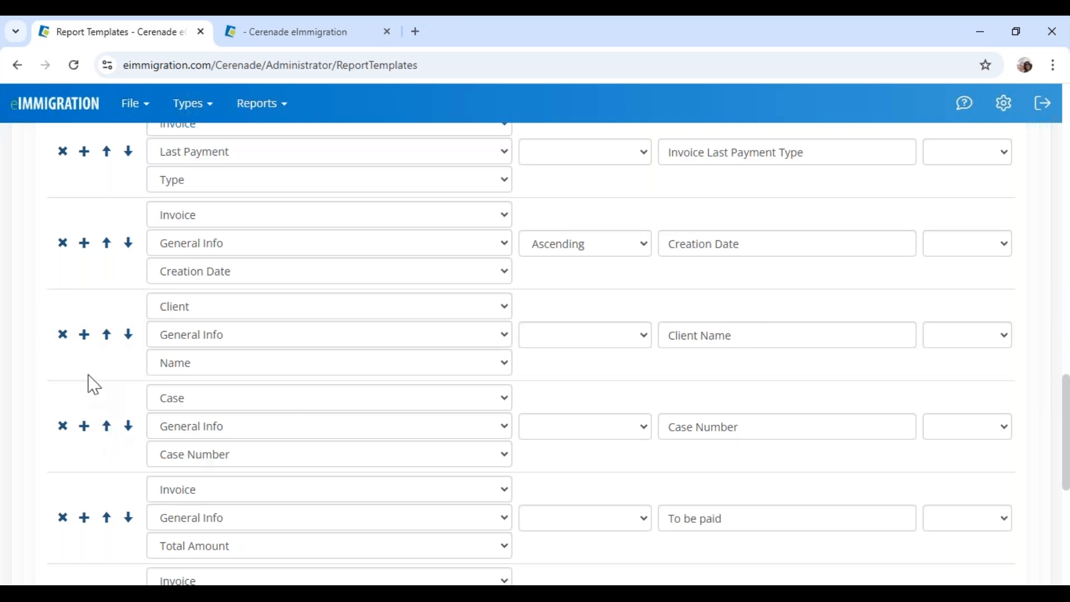
pyautogui.click(83, 426)
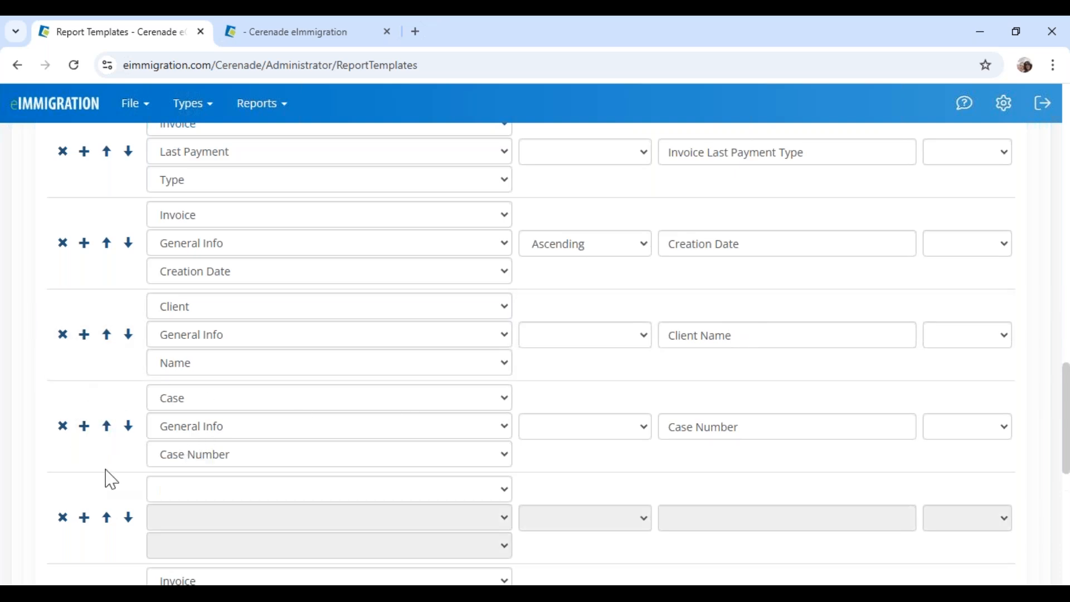
pyautogui.click(181, 493)
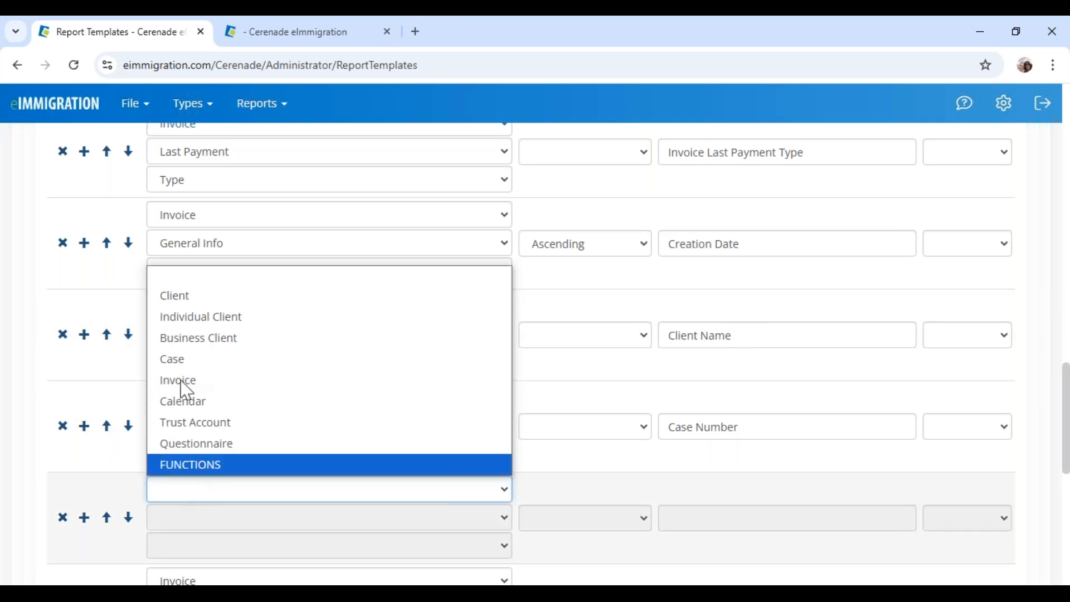
pyautogui.click(204, 323)
pyautogui.click(203, 519)
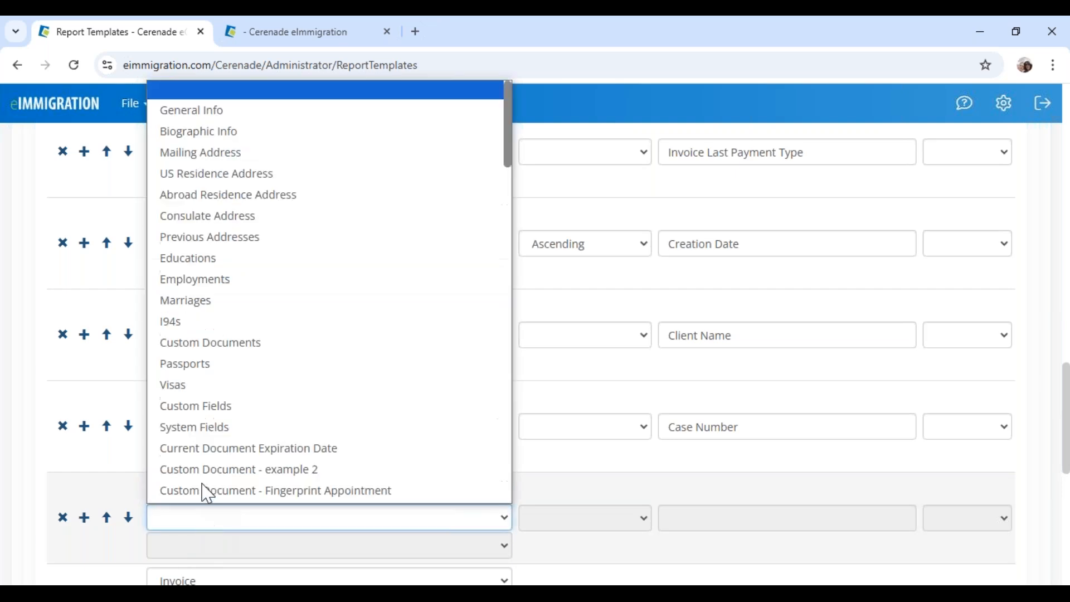
pyautogui.click(213, 137)
pyautogui.click(210, 552)
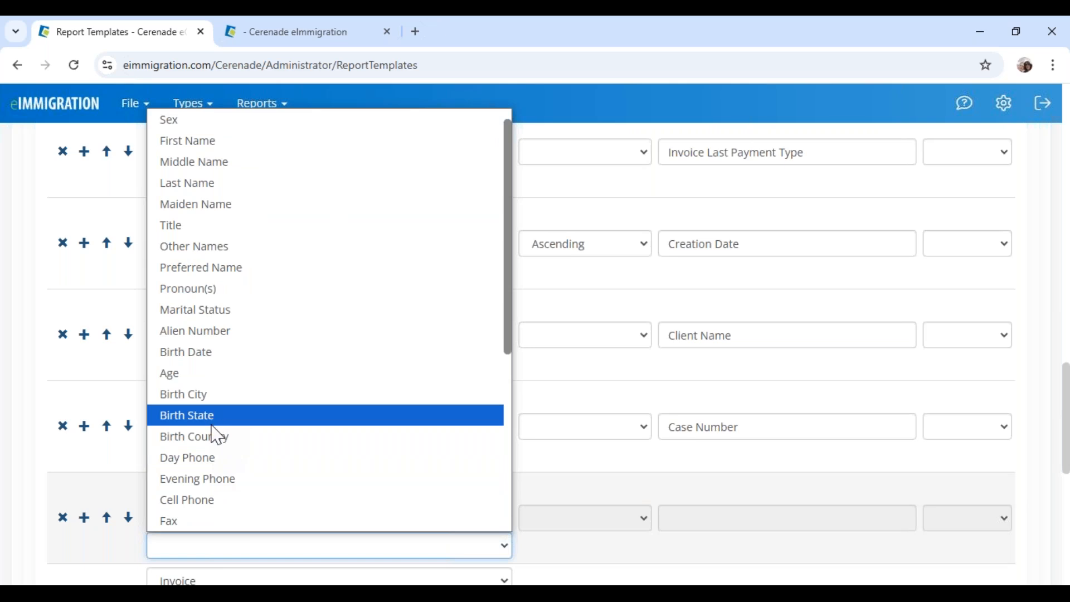
pyautogui.click(208, 501)
# Add a Client > General Info > Email column below Cell Phone and test-run the template
pyautogui.scroll(-1, 116, 463)
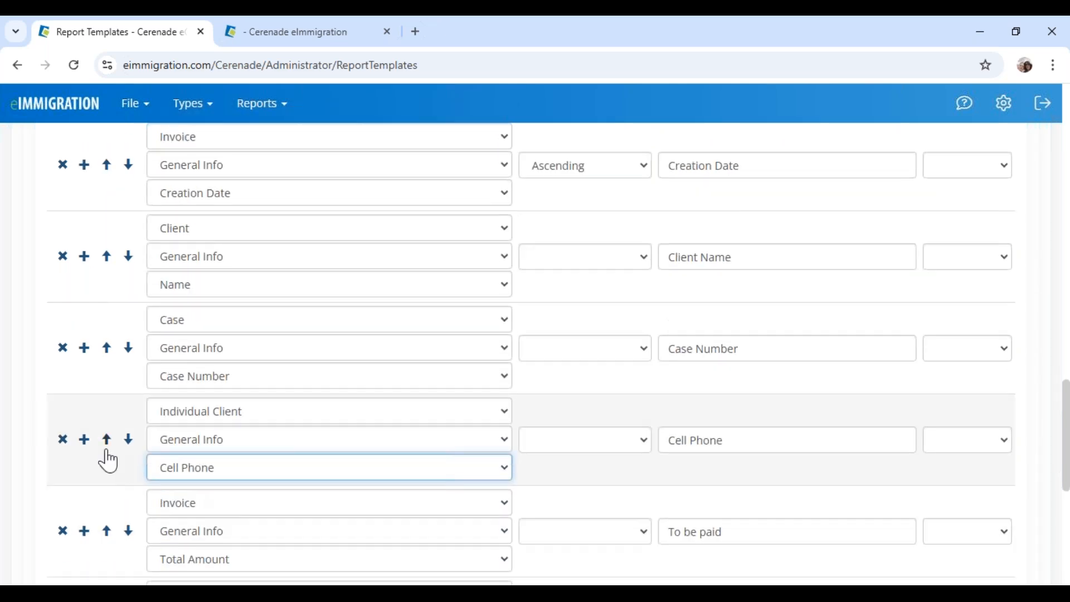
pyautogui.click(85, 441)
pyautogui.click(172, 503)
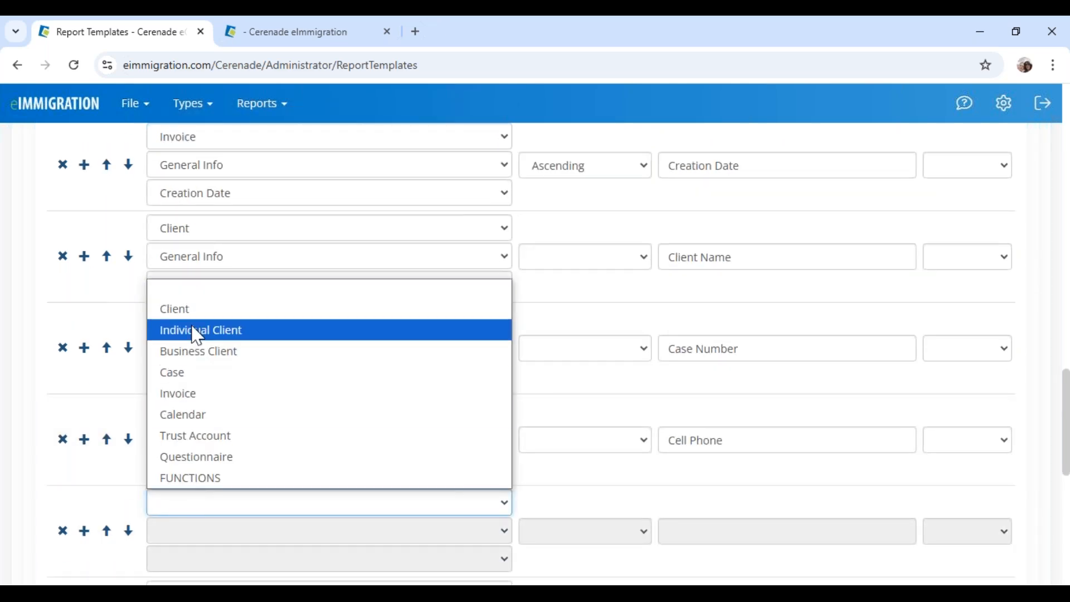
pyautogui.click(195, 309)
pyautogui.click(191, 532)
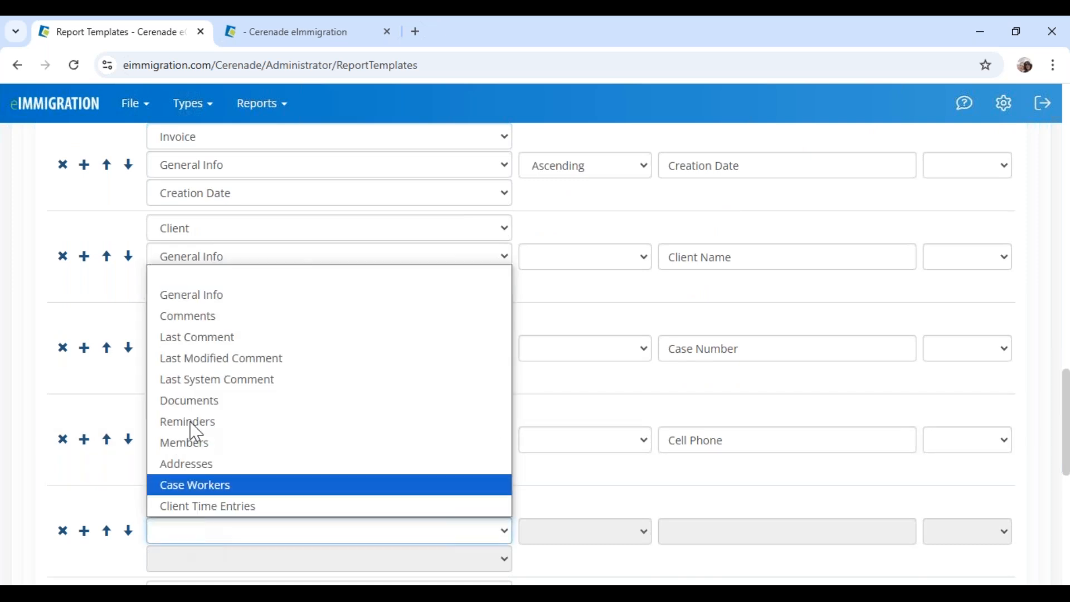
pyautogui.click(195, 295)
pyautogui.click(180, 562)
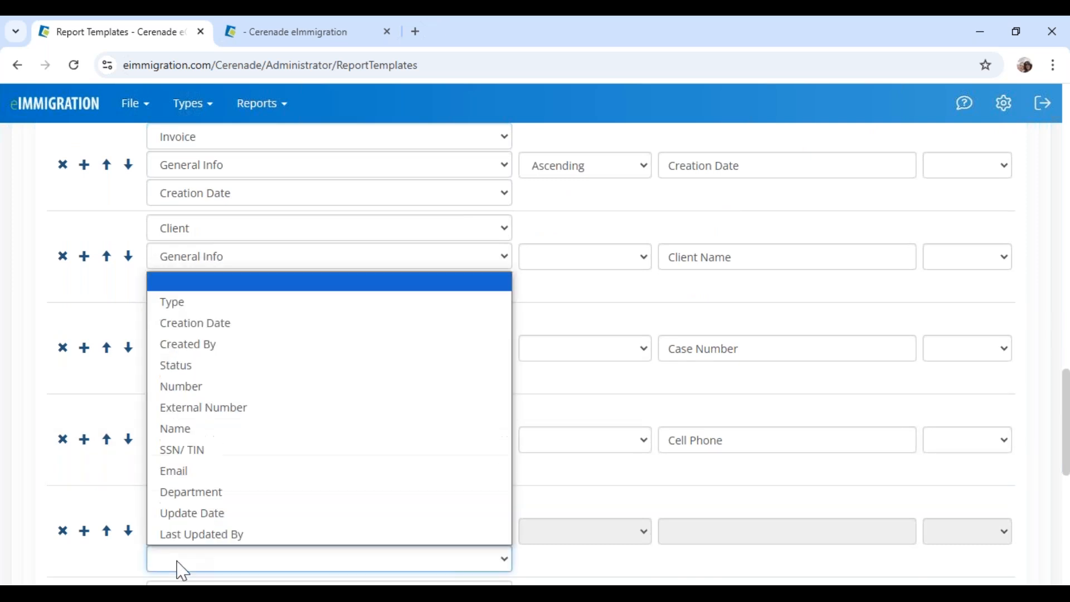
pyautogui.click(192, 474)
pyautogui.scroll(15, 580, 520)
pyautogui.click(272, 273)
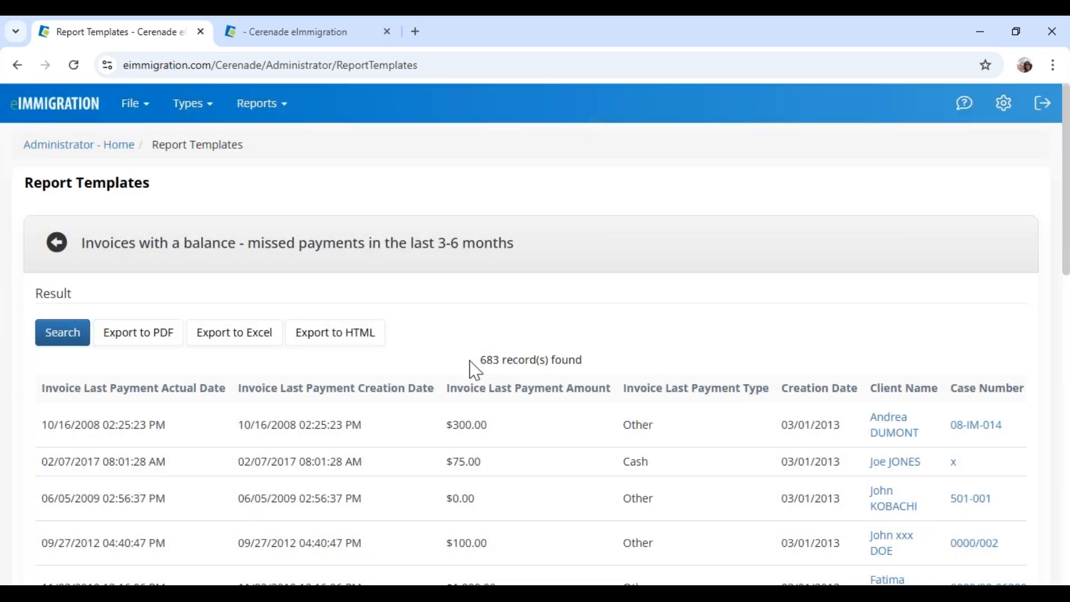
# Review the 683 test results, including the $300.00 payment and $1,222.00 balance, then go back to the editor
pyautogui.moveTo(479, 363); pyautogui.dragTo(620, 368)
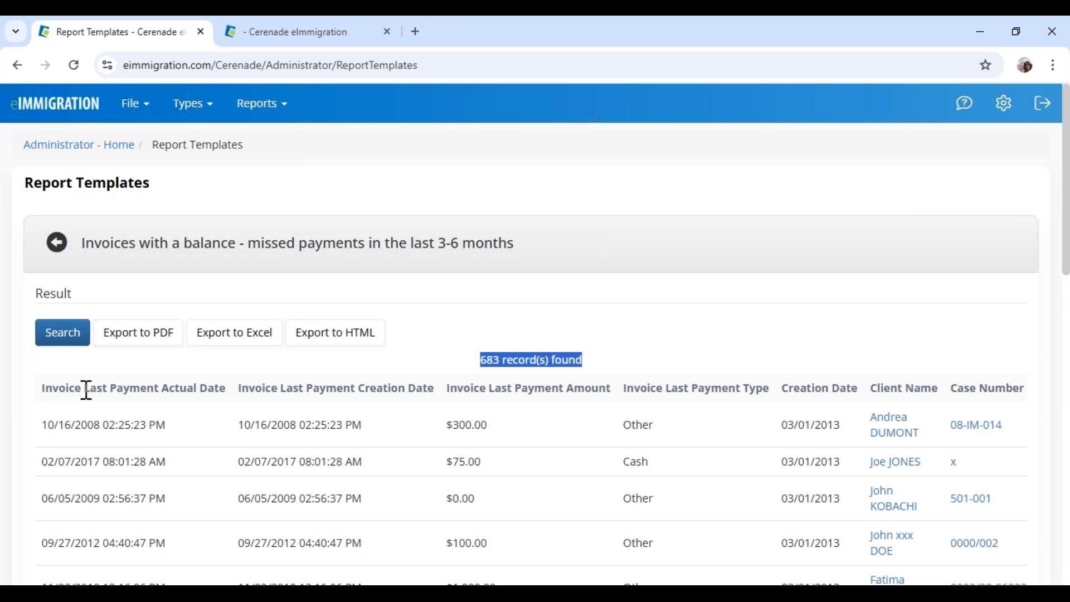
pyautogui.moveTo(86, 390); pyautogui.dragTo(207, 394)
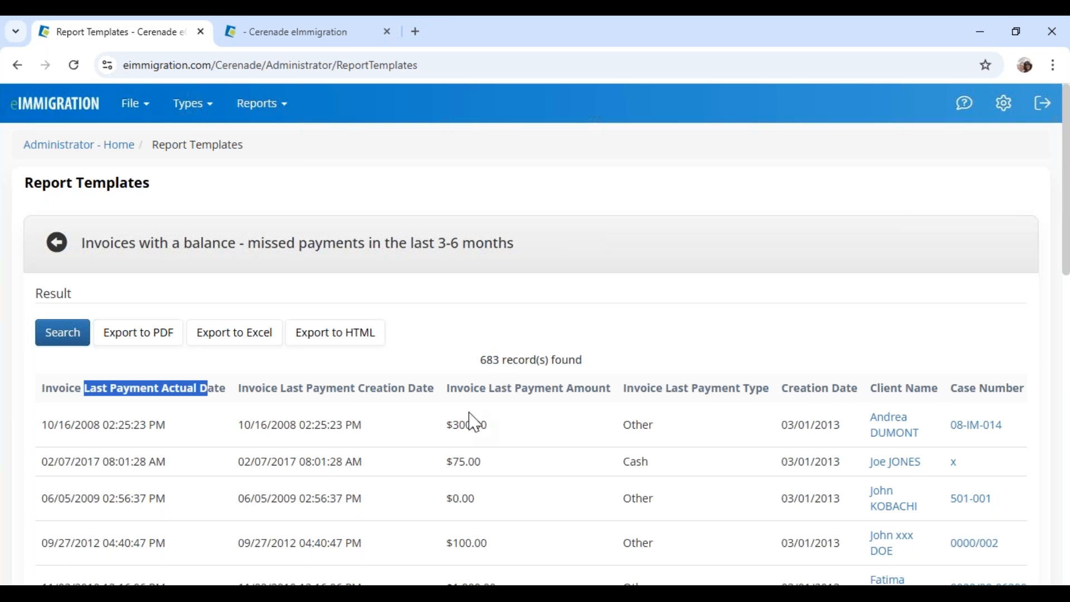
pyautogui.moveTo(467, 424); pyautogui.dragTo(487, 424)
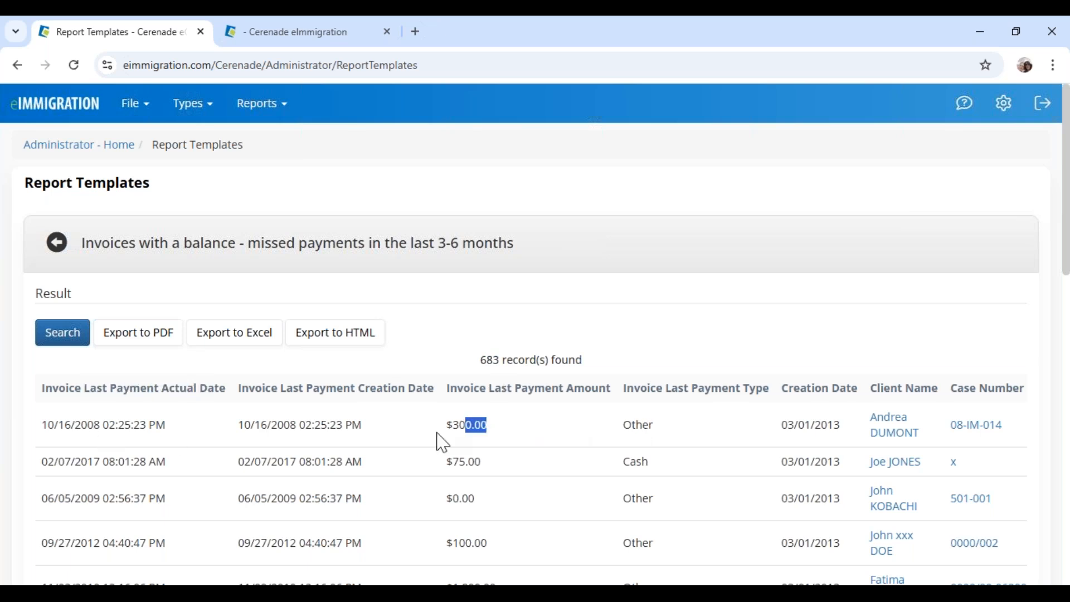
pyautogui.moveTo(623, 425); pyautogui.dragTo(842, 425)
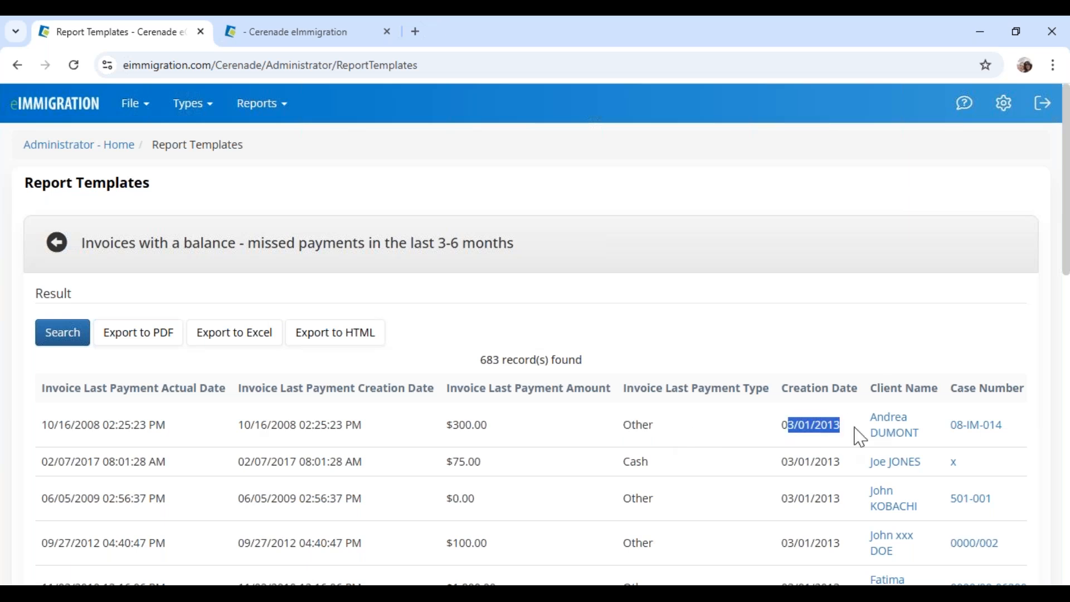
pyautogui.scroll(-1, 536, 535)
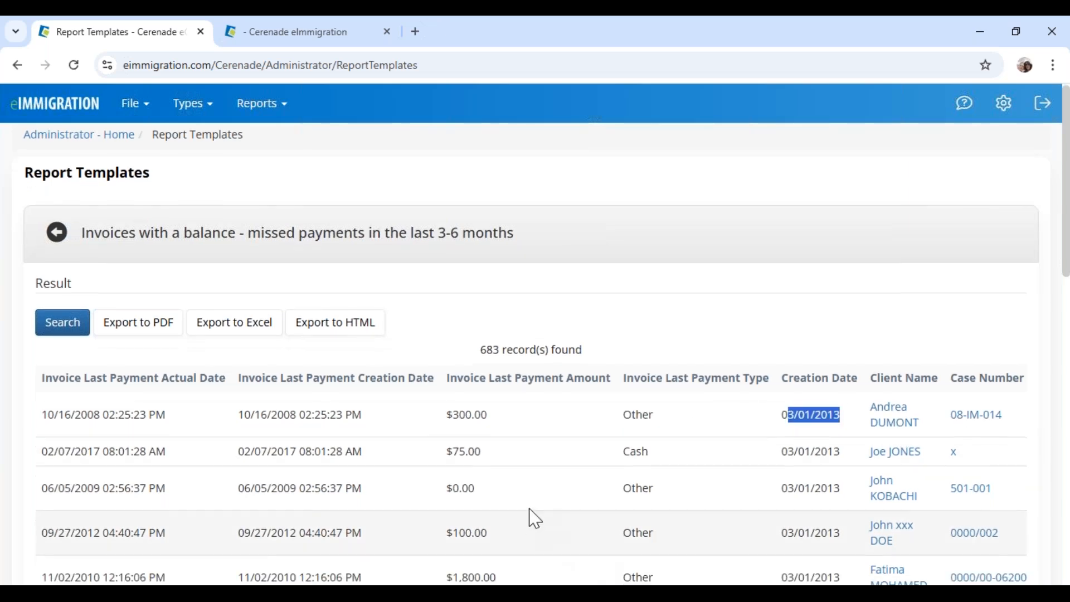
pyautogui.scroll(-12, 536, 519)
pyautogui.moveTo(521, 474); pyautogui.dragTo(920, 486)
pyautogui.scroll(10, 545, 411)
pyautogui.scroll(4, 542, 369)
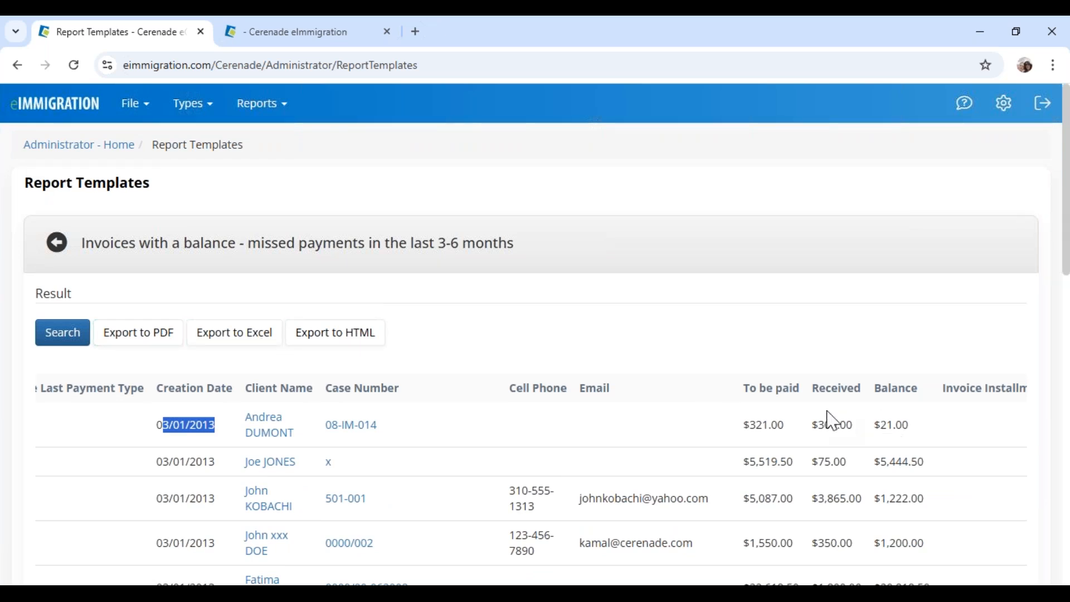
pyautogui.moveTo(935, 500); pyautogui.dragTo(877, 501)
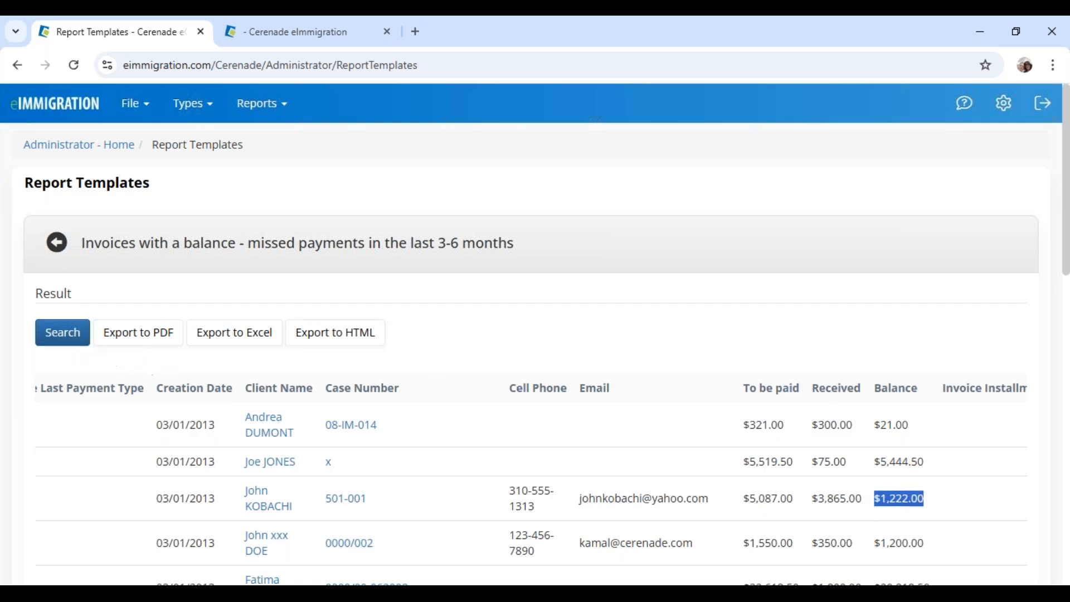
pyautogui.click(57, 245)
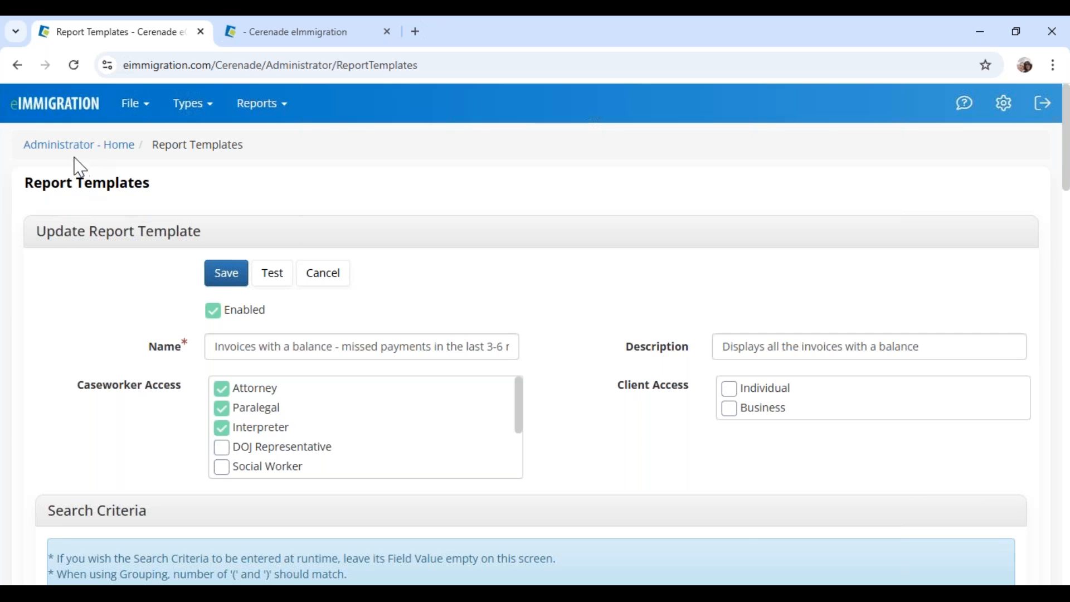
# Cancel the template edit and start a new report from the Scheduled Reports tile
pyautogui.click(323, 276)
pyautogui.click(38, 146)
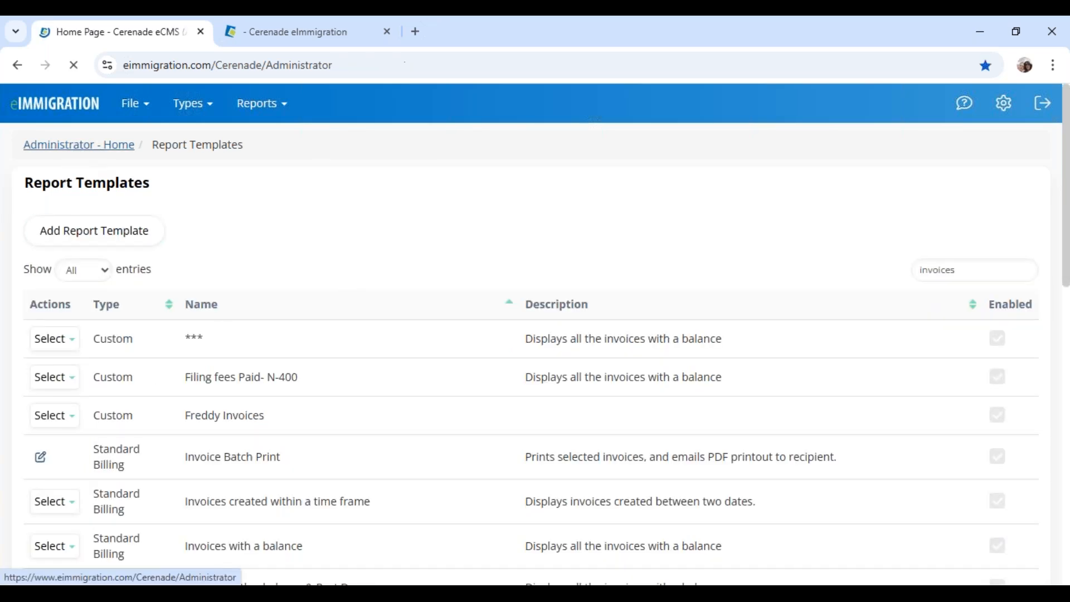
pyautogui.scroll(-8, 595, 119)
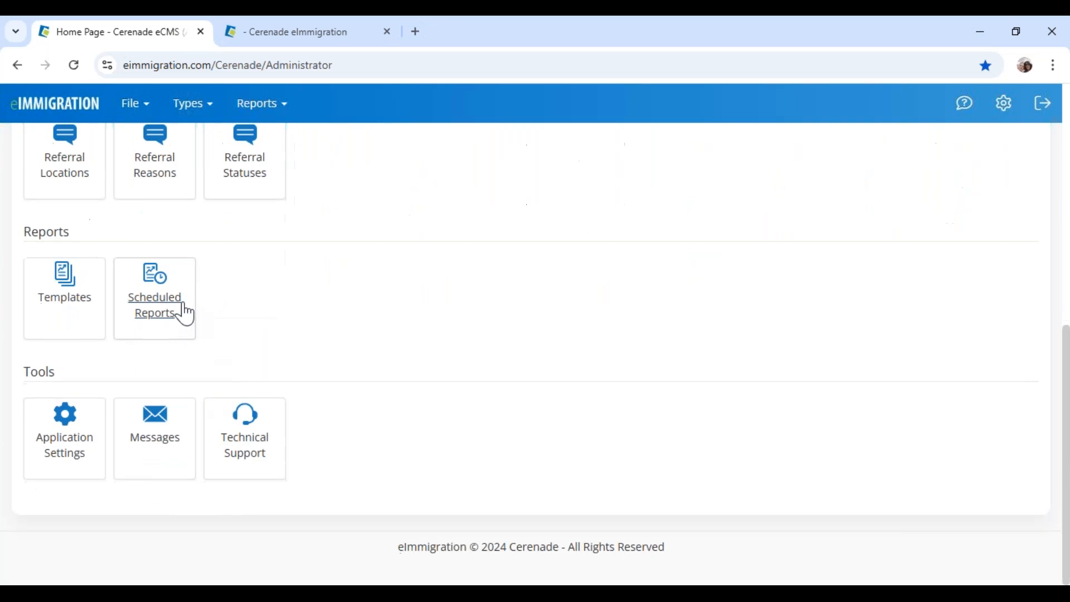
pyautogui.click(160, 305)
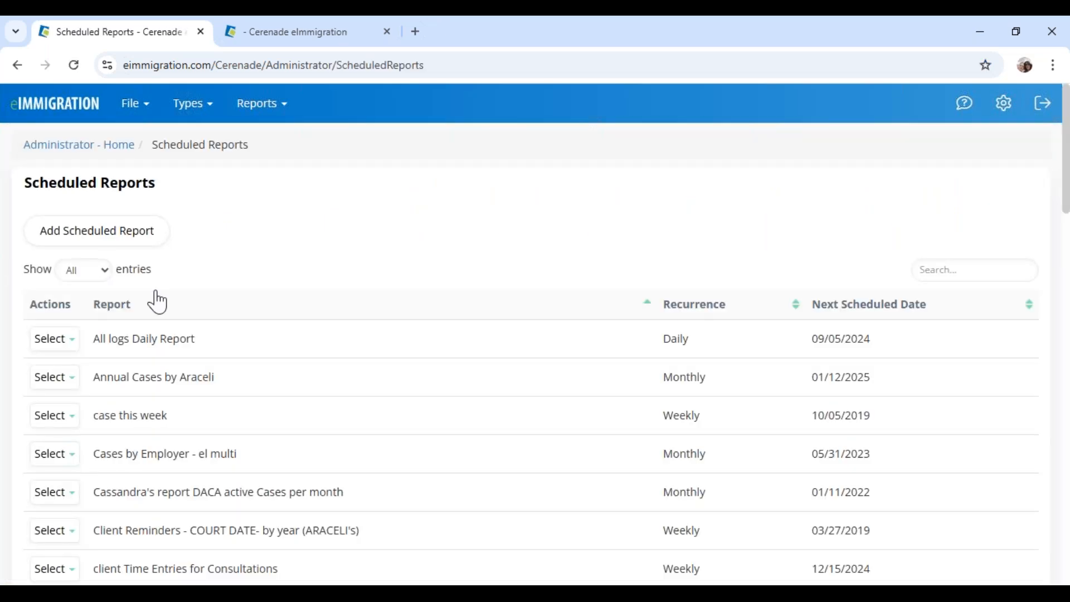
pyautogui.click(114, 252)
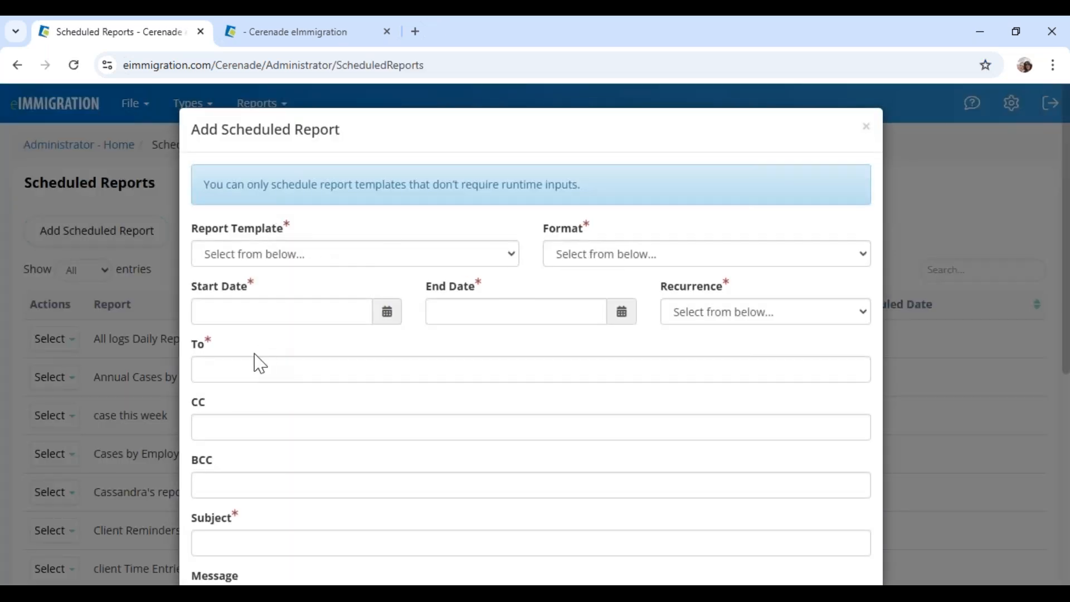
# Fill the accounting recipient, choose the 'Invoices with a balance - client info included' template and Excel format
pyautogui.click(240, 370)
pyautogui.click(304, 419)
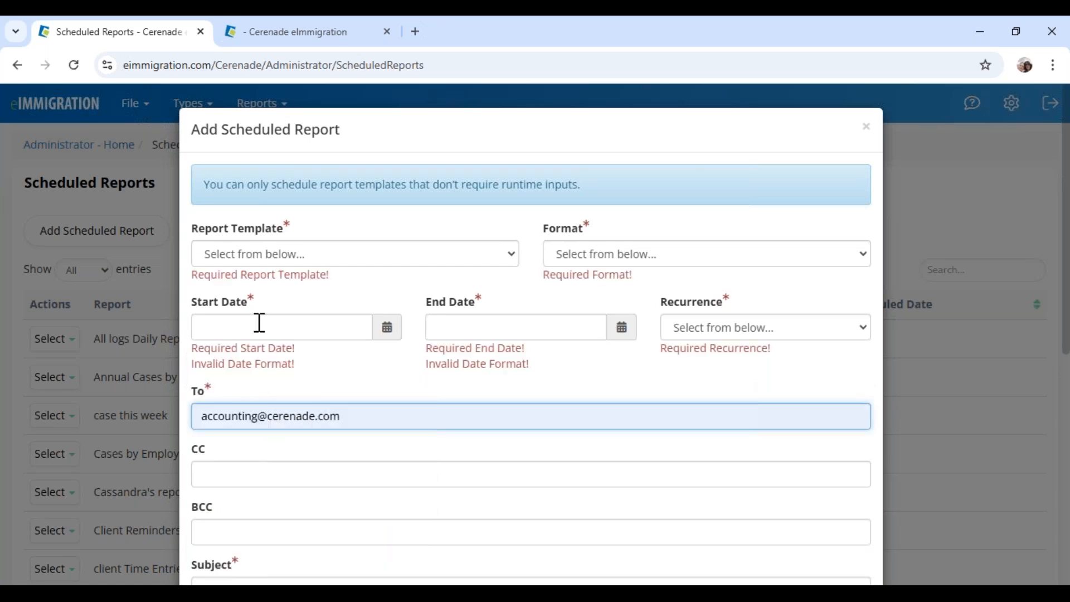
pyautogui.click(240, 260)
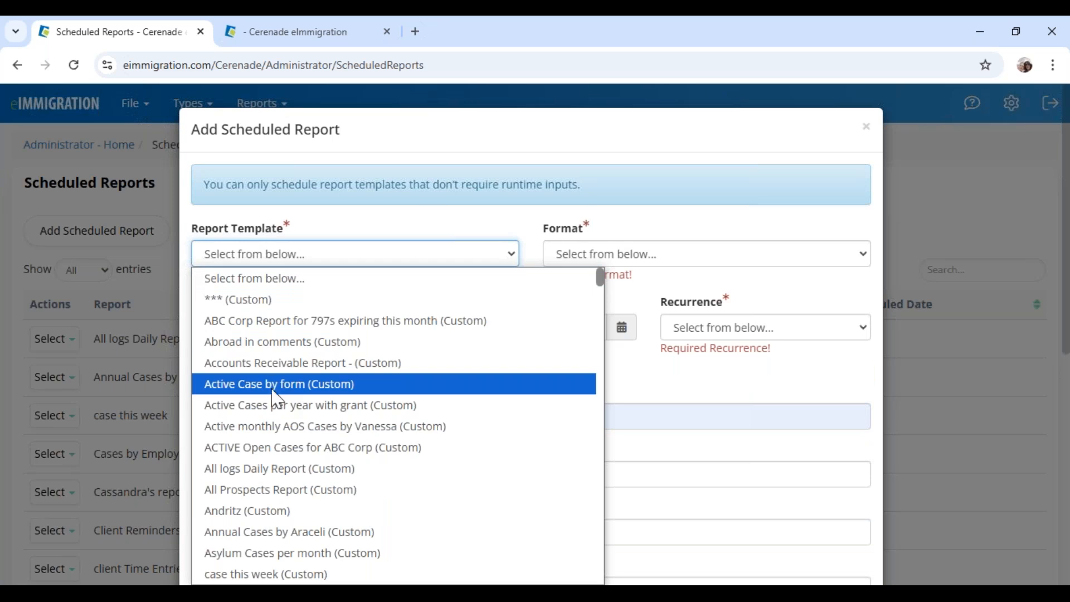
pyautogui.press('i')
pyautogui.press('i')
pyautogui.press('i')
pyautogui.press('i')
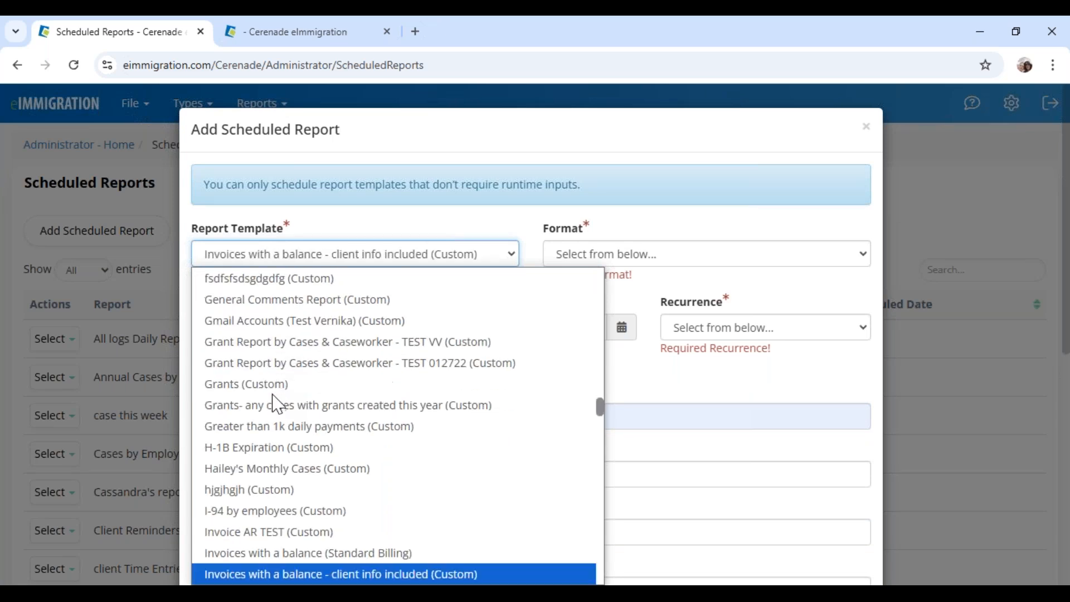
pyautogui.press('Return')
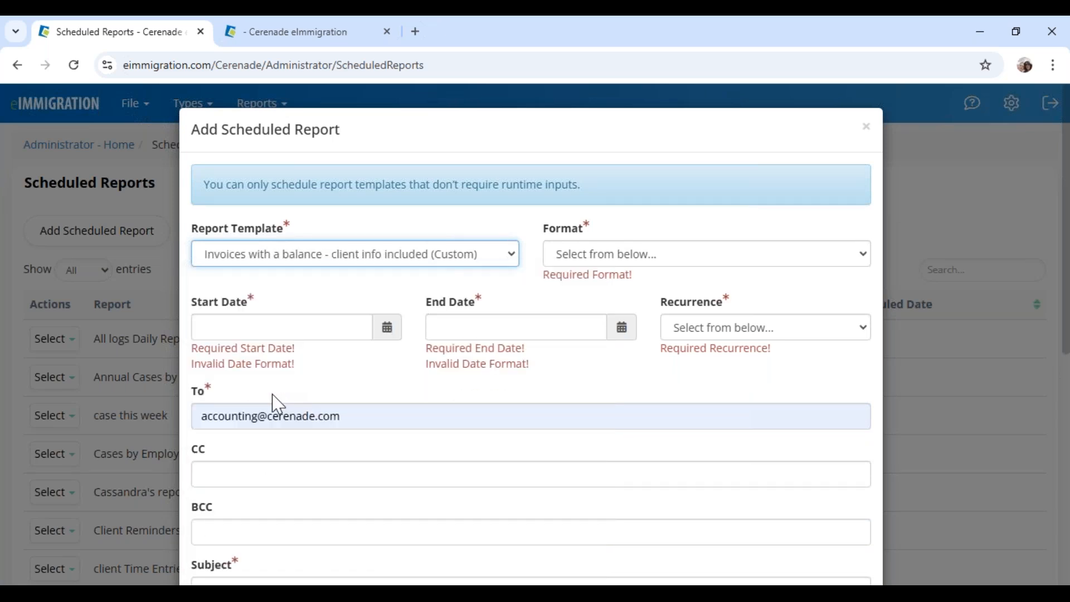
pyautogui.click(585, 262)
pyautogui.click(597, 344)
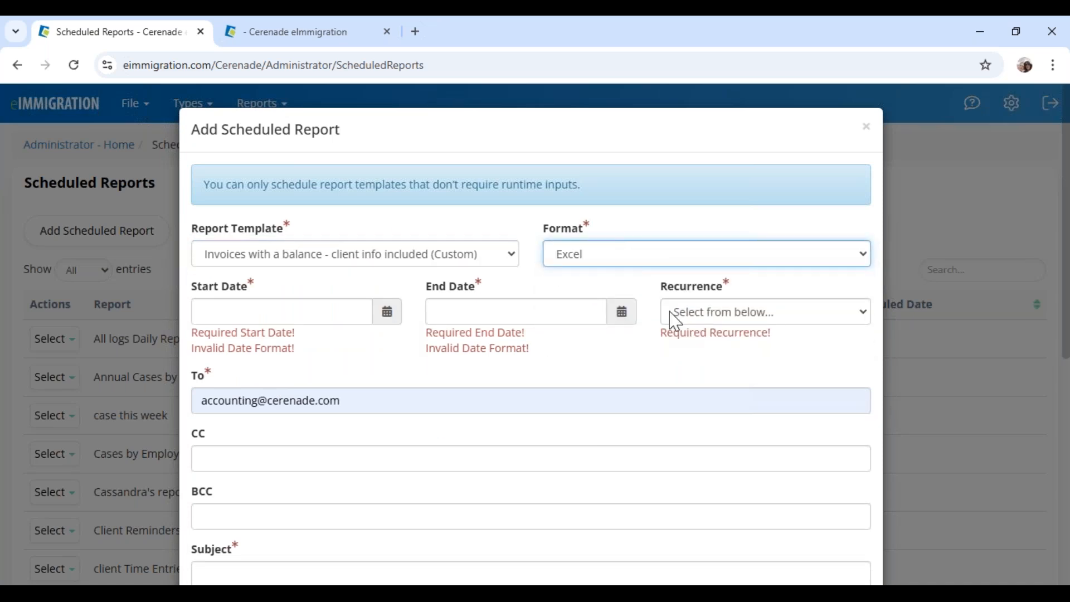
# Set Weekly recurrence from 12/16/2024 to 12/16/2050, then close the form without saving
pyautogui.click(690, 316)
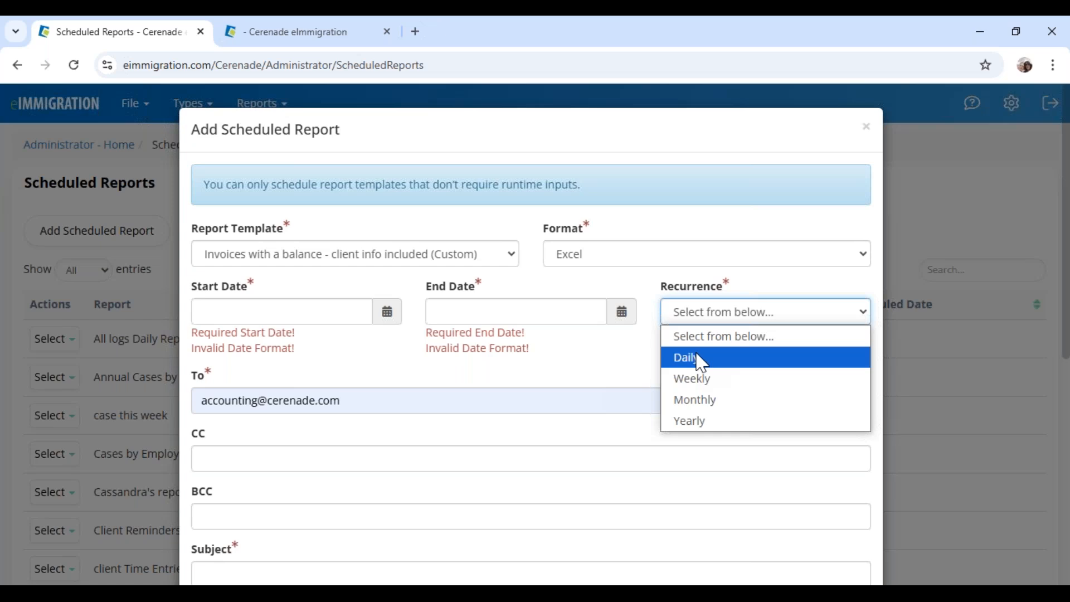
pyautogui.click(699, 380)
pyautogui.click(279, 315)
pyautogui.click(231, 459)
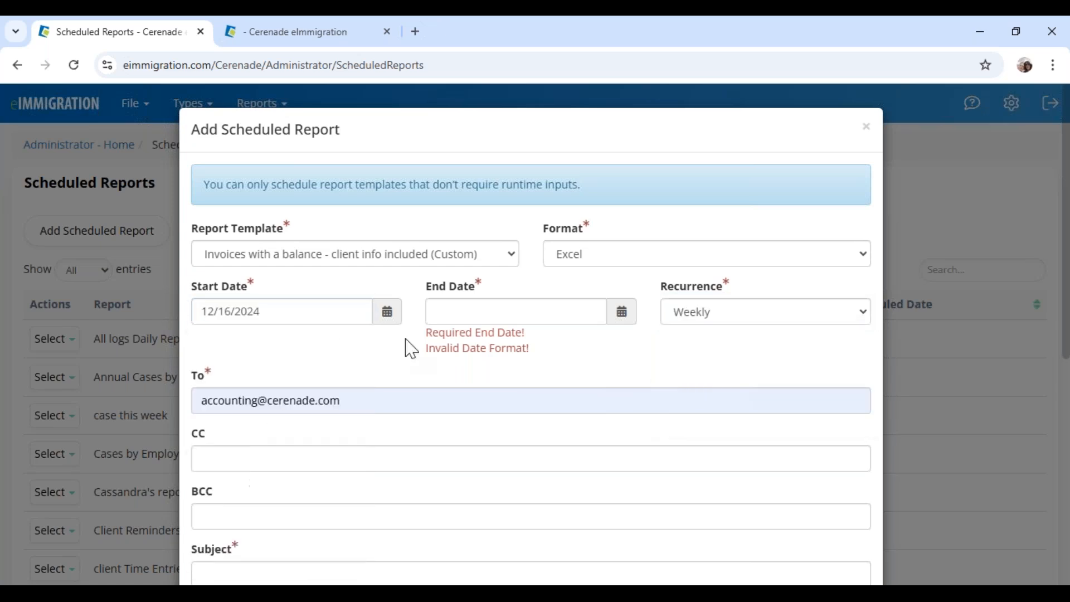
pyautogui.click(453, 311)
pyautogui.click(465, 460)
pyautogui.click(497, 317)
pyautogui.press('BackSpace')
pyautogui.press('BackSpace')
pyautogui.write('50')
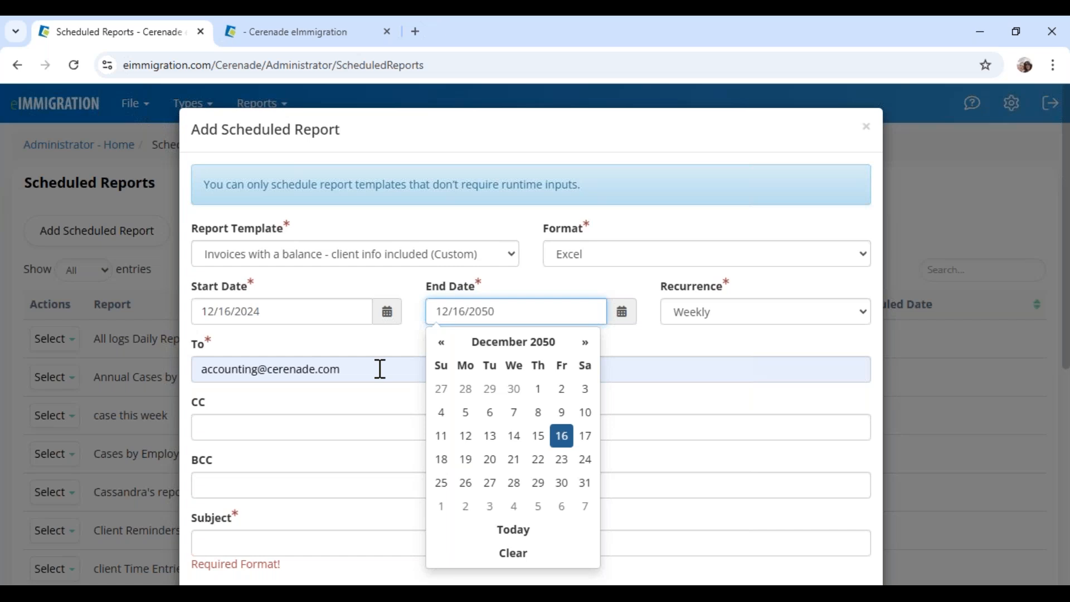
pyautogui.click(363, 355)
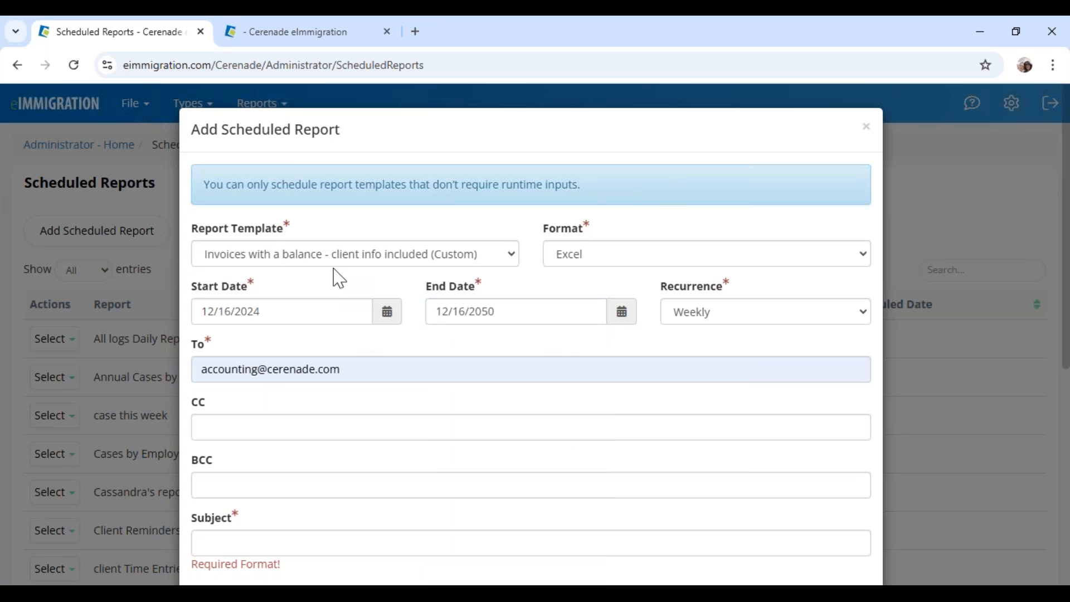
pyautogui.click(867, 128)
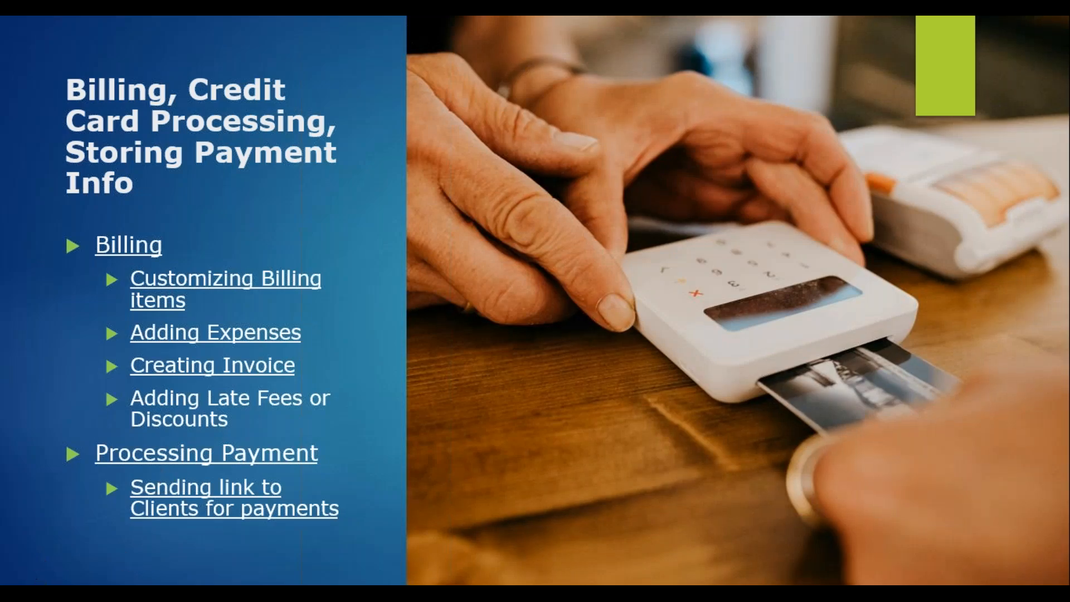
# Advance the slideshow to the slide listing further Billing topics
pyautogui.press('Right')
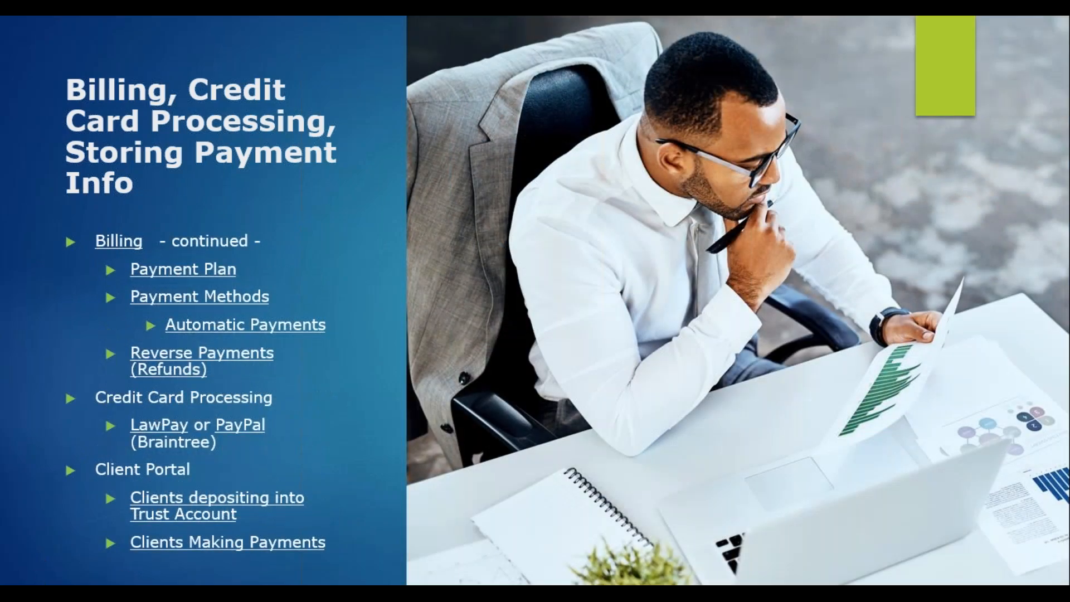
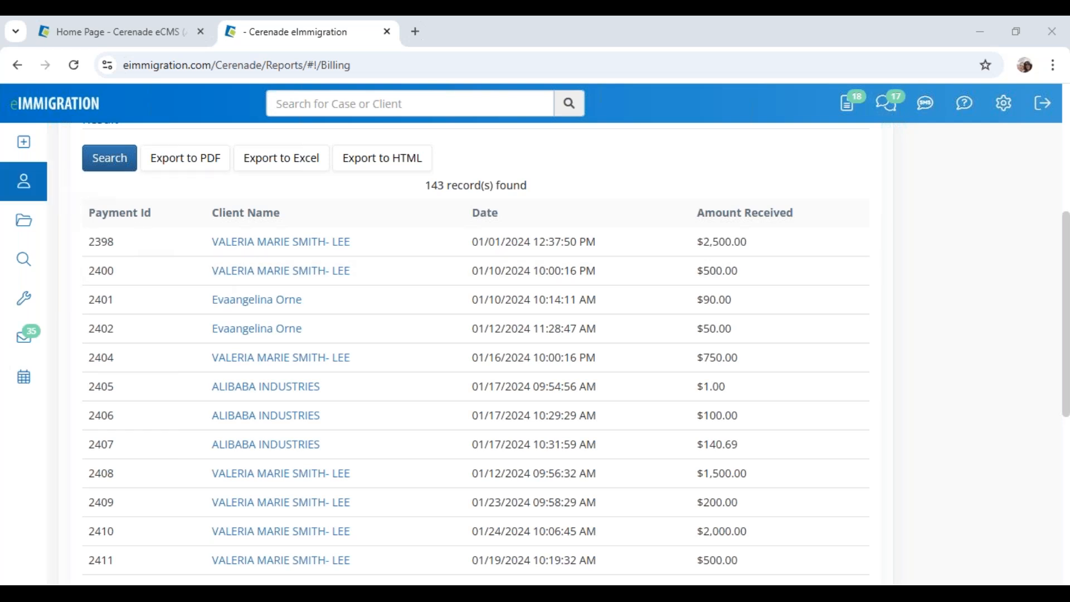
# Open the family-based IV & AOS case and list its Alien and Petitioner parties
pyautogui.click(32, 192)
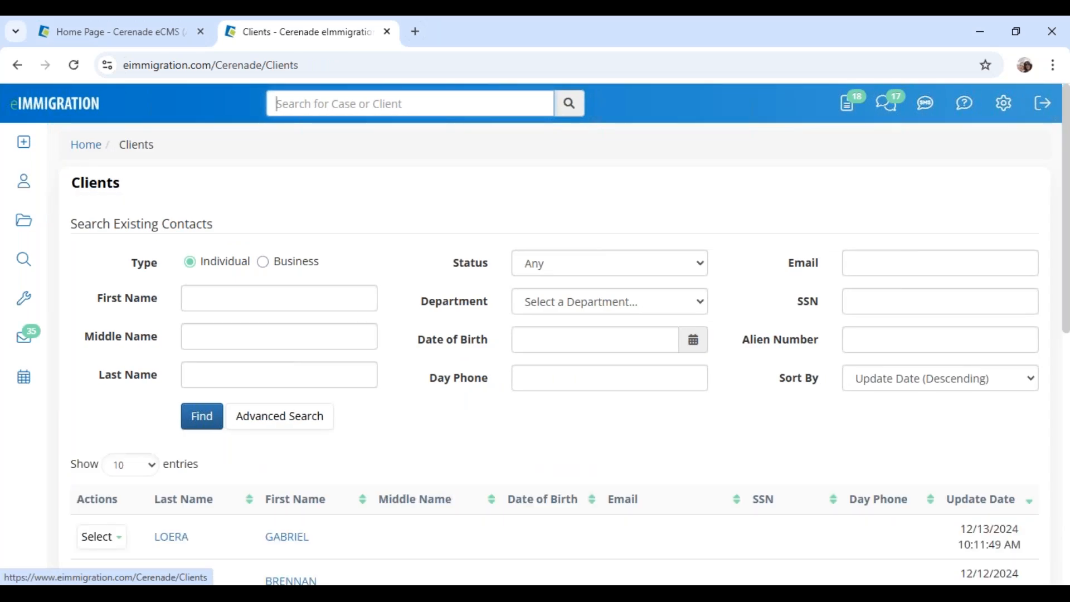
pyautogui.scroll(-1, 312, 467)
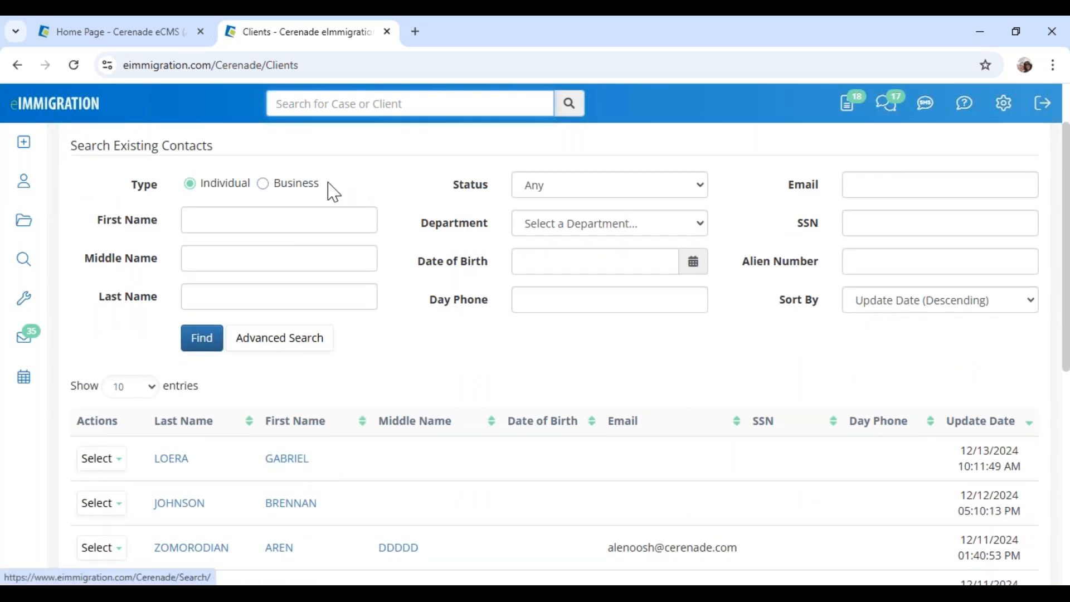
pyautogui.click(24, 219)
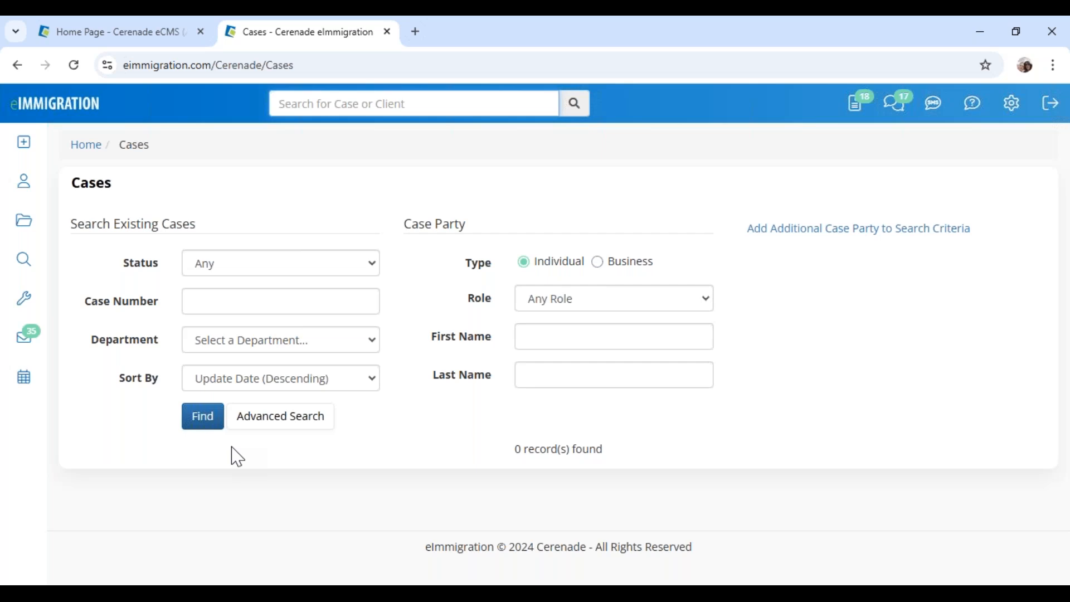
pyautogui.scroll(-4, 234, 454)
pyautogui.click(265, 315)
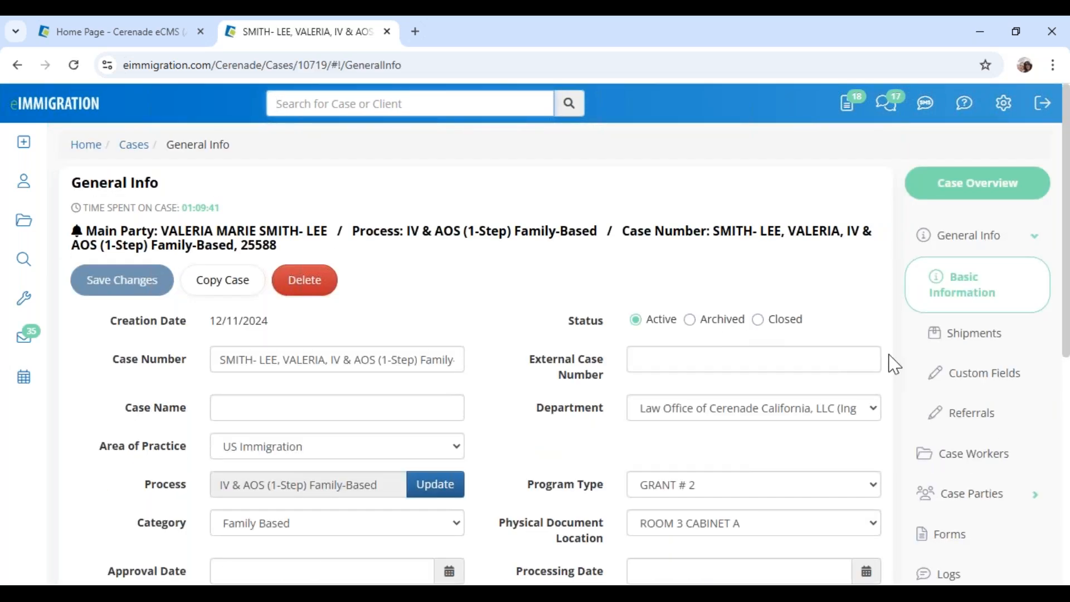
pyautogui.click(971, 505)
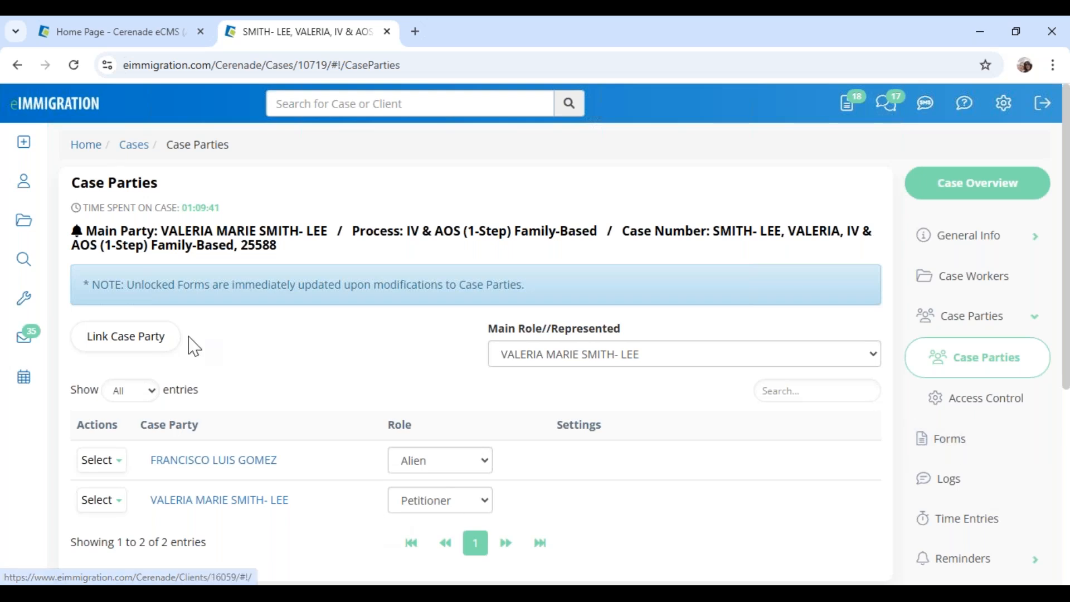
# View the main party's client record, dismiss its 245-overdue-invoices alert, and return to the case
pyautogui.click(192, 233)
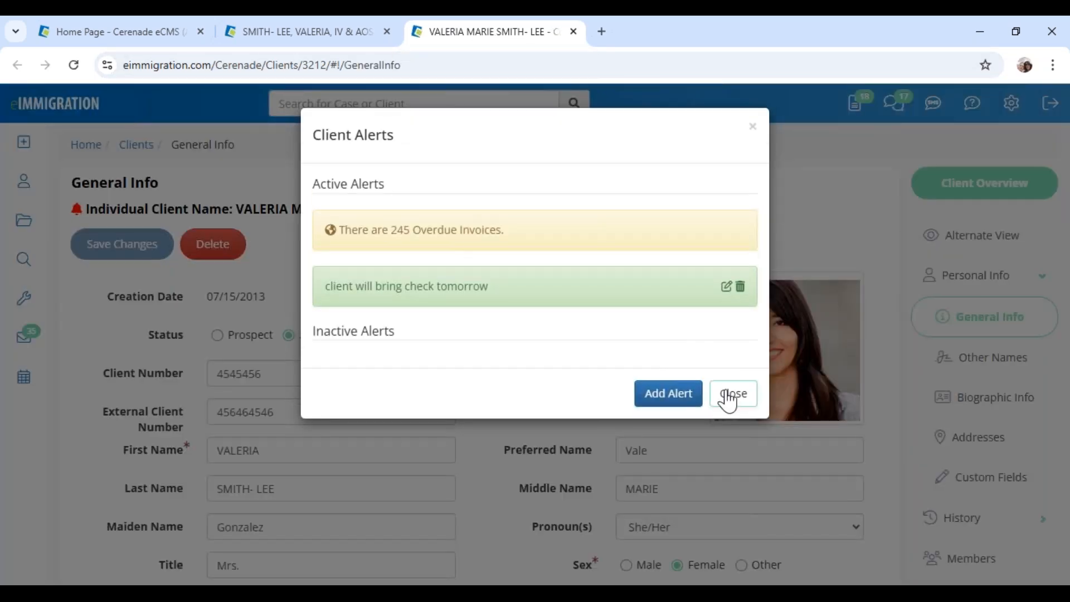
pyautogui.click(724, 397)
pyautogui.scroll(-4, 537, 402)
pyautogui.scroll(5, 532, 411)
pyautogui.click(327, 34)
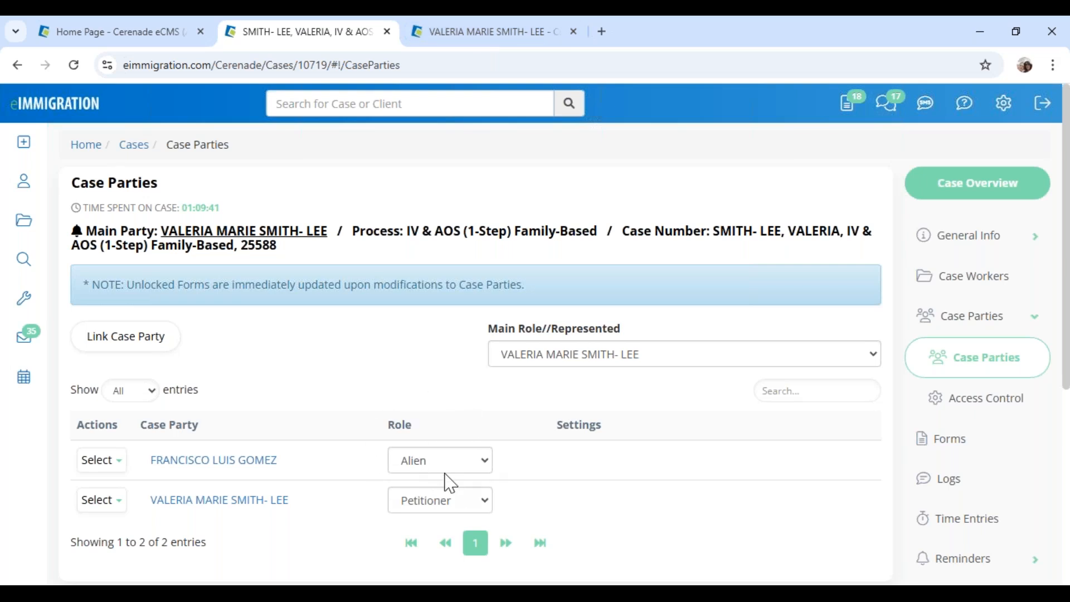
# Open the I-485 form from the case's Forms list
pyautogui.click(948, 442)
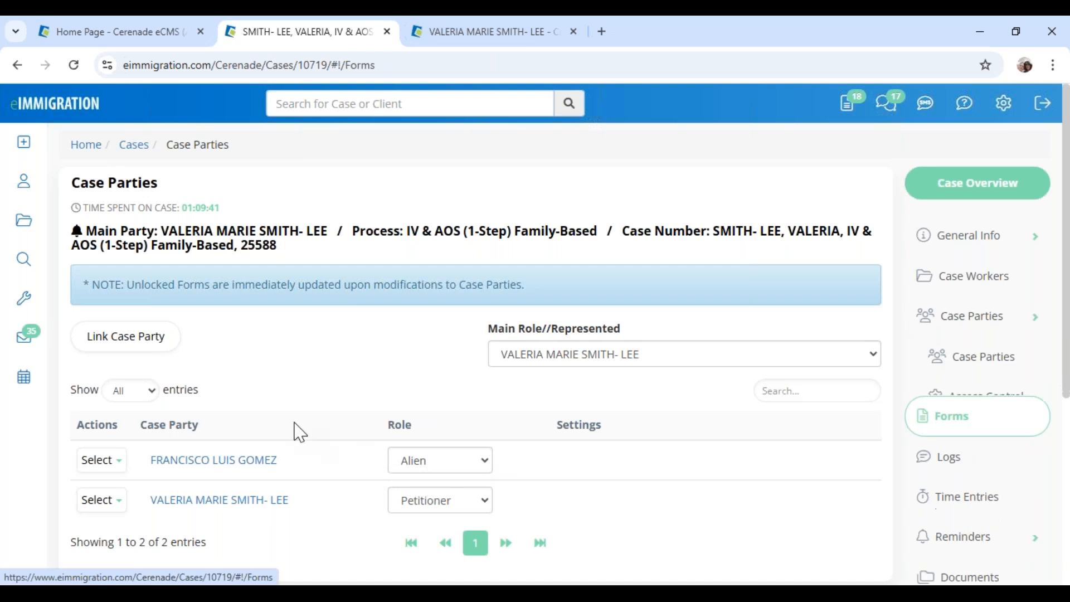
pyautogui.scroll(-3, 305, 424)
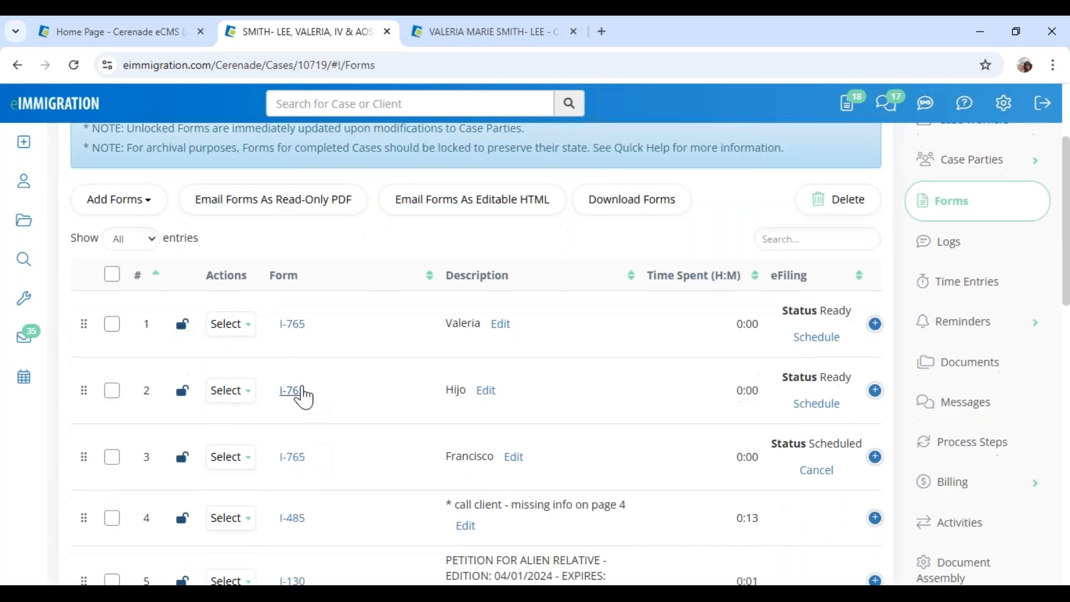
pyautogui.scroll(-2, 315, 485)
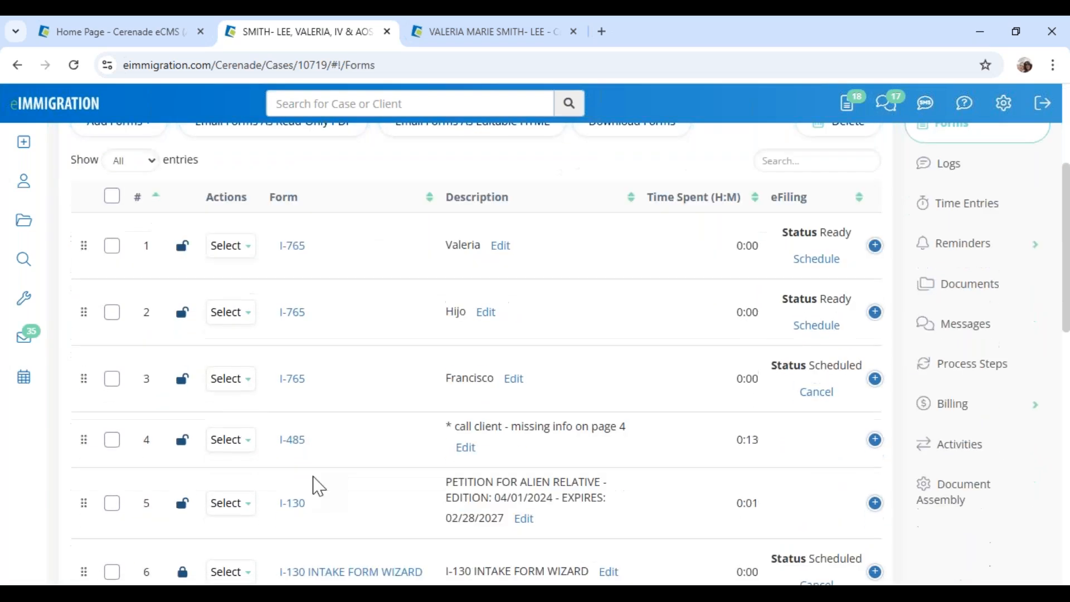
pyautogui.scroll(-2, 316, 485)
pyautogui.click(293, 362)
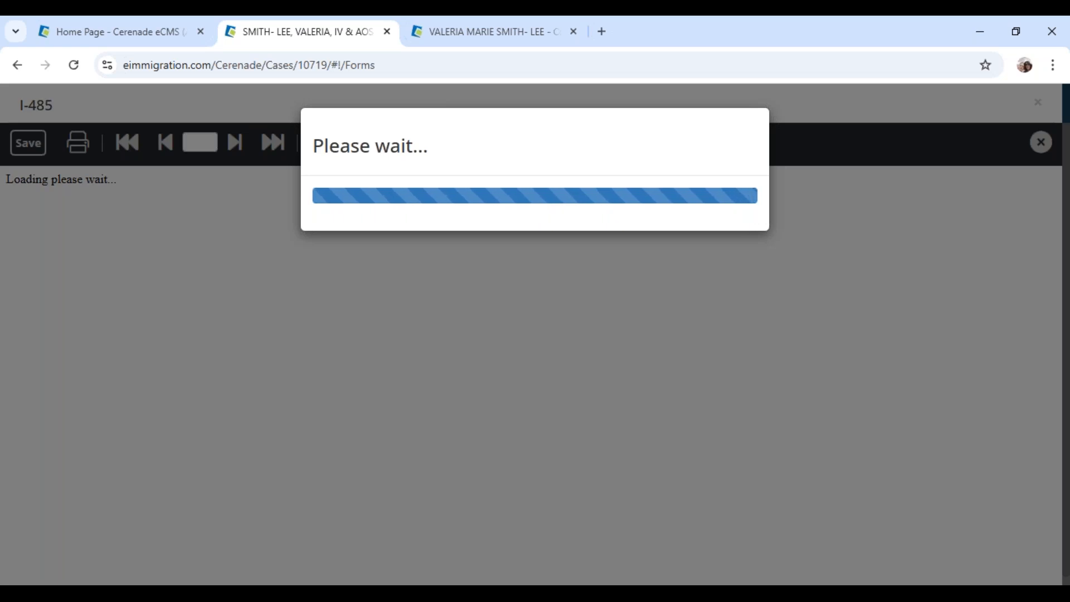
# Bring up Select Party for the Part 1 applicant information
pyautogui.scroll(-8, 96, 338)
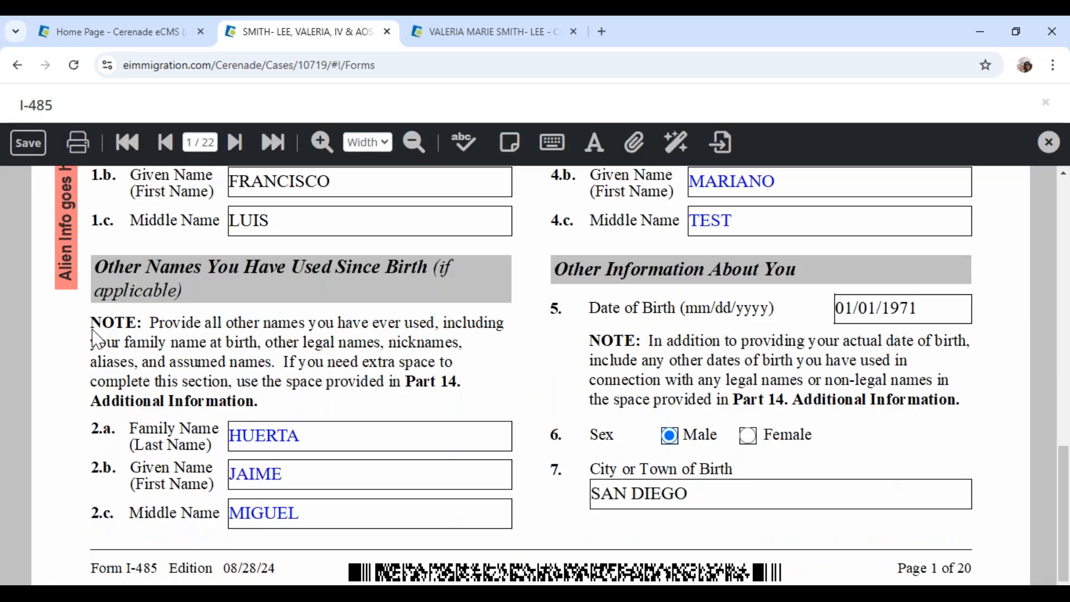
pyautogui.scroll(1, 95, 339)
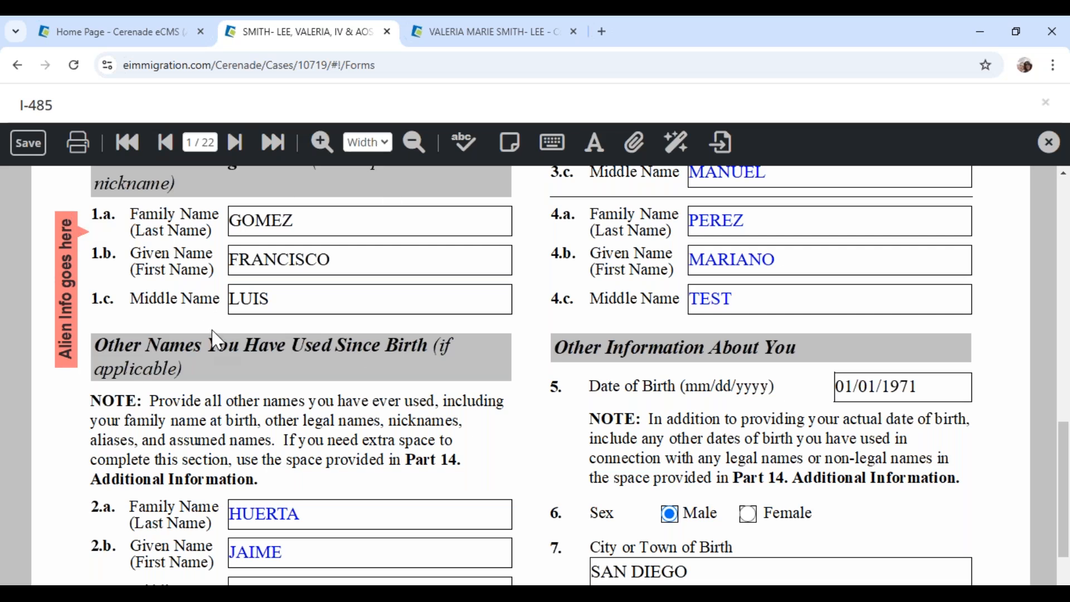
pyautogui.scroll(2, 481, 273)
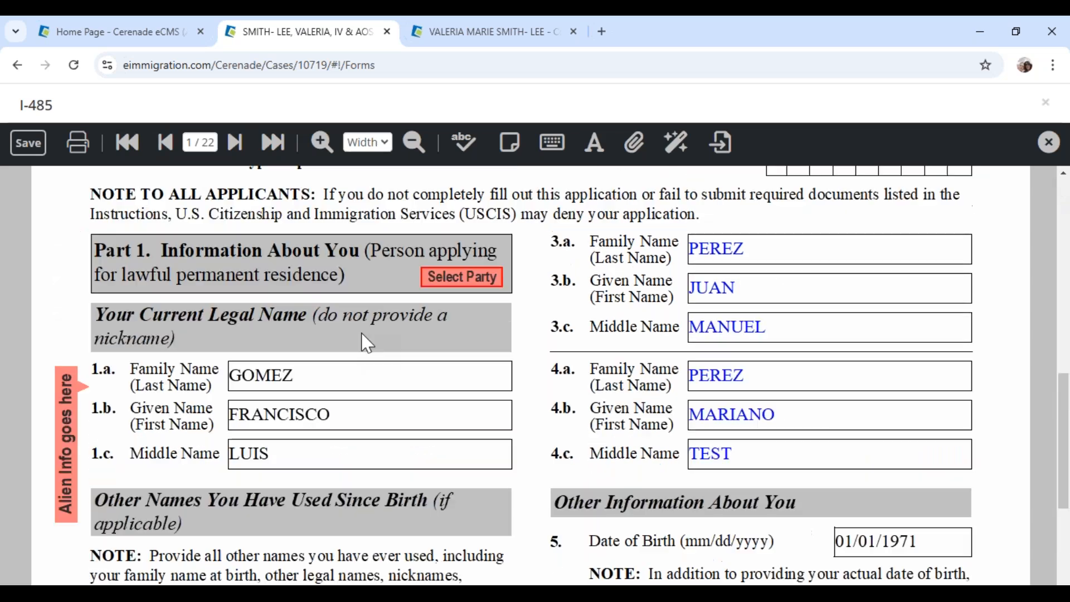
pyautogui.click(472, 288)
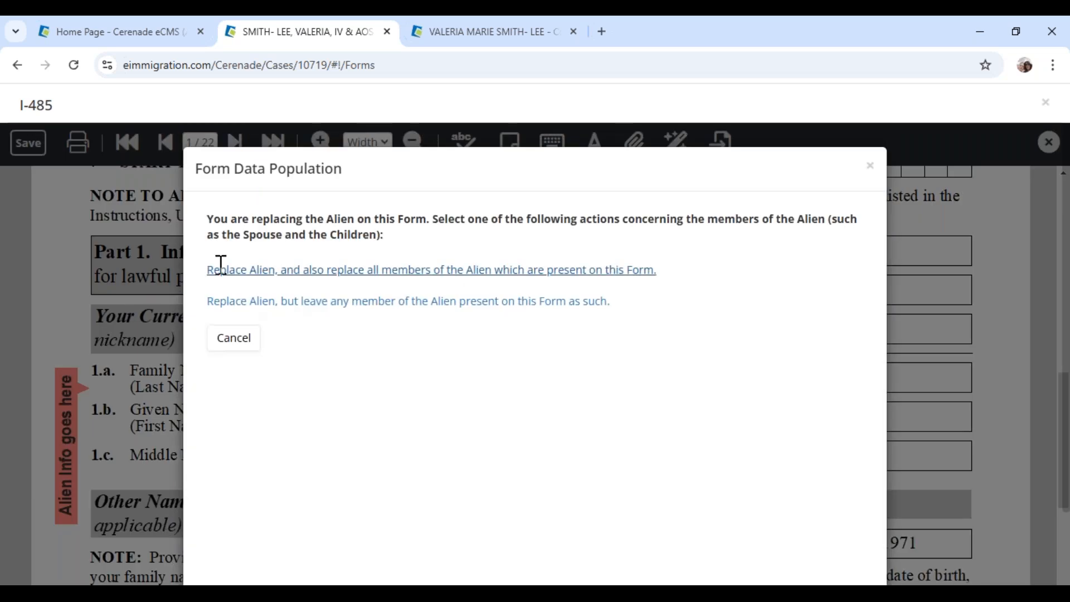
# Populate with Replace Alien and all members, then close the I-485 without saving
pyautogui.click(217, 266)
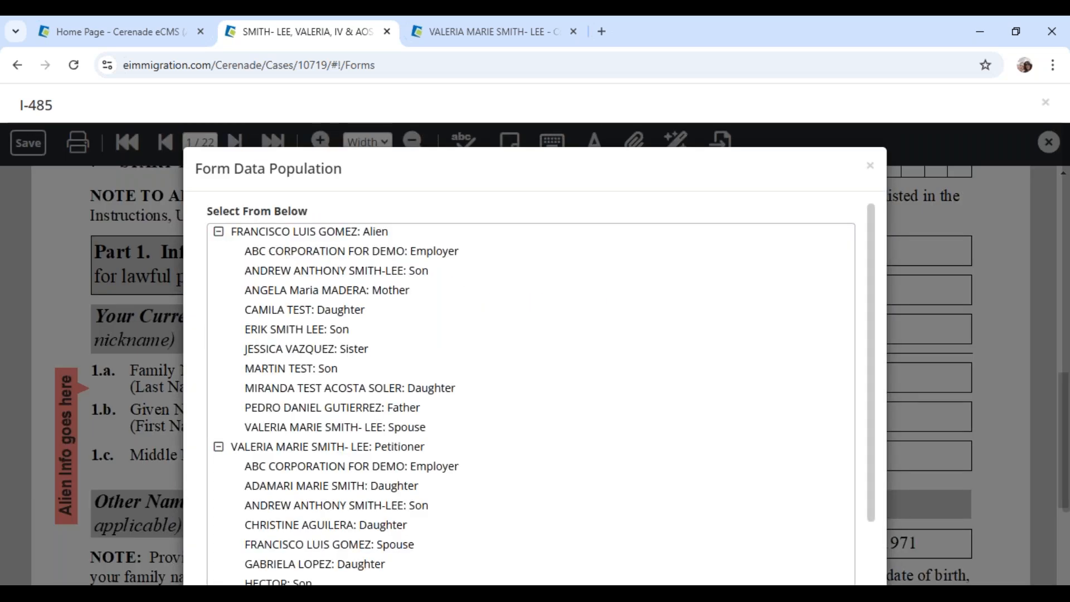
pyautogui.moveTo(396, 230); pyautogui.dragTo(365, 234)
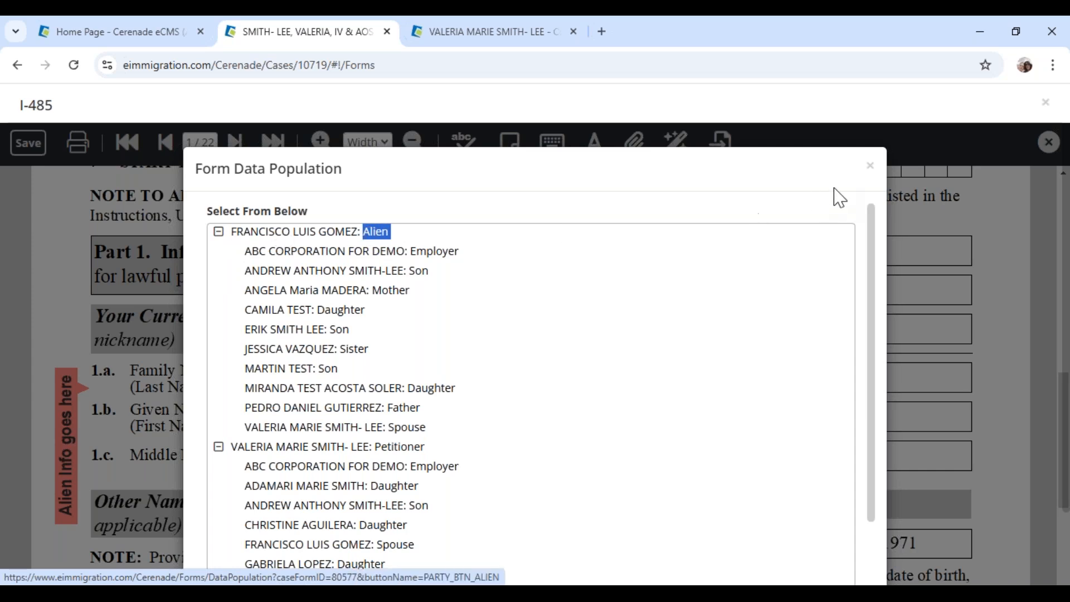
pyautogui.click(870, 167)
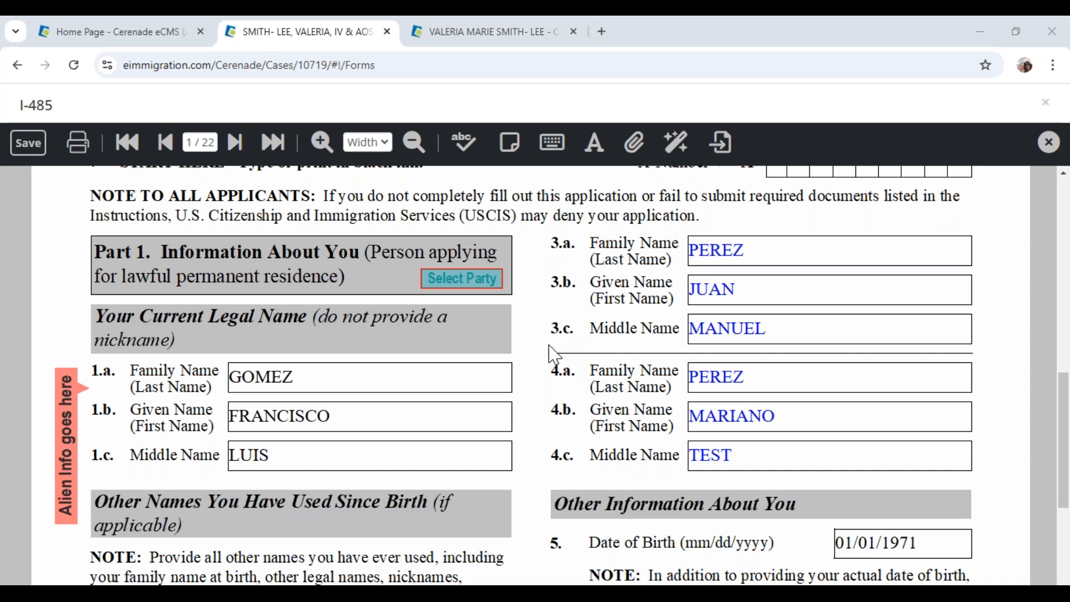
pyautogui.click(1045, 103)
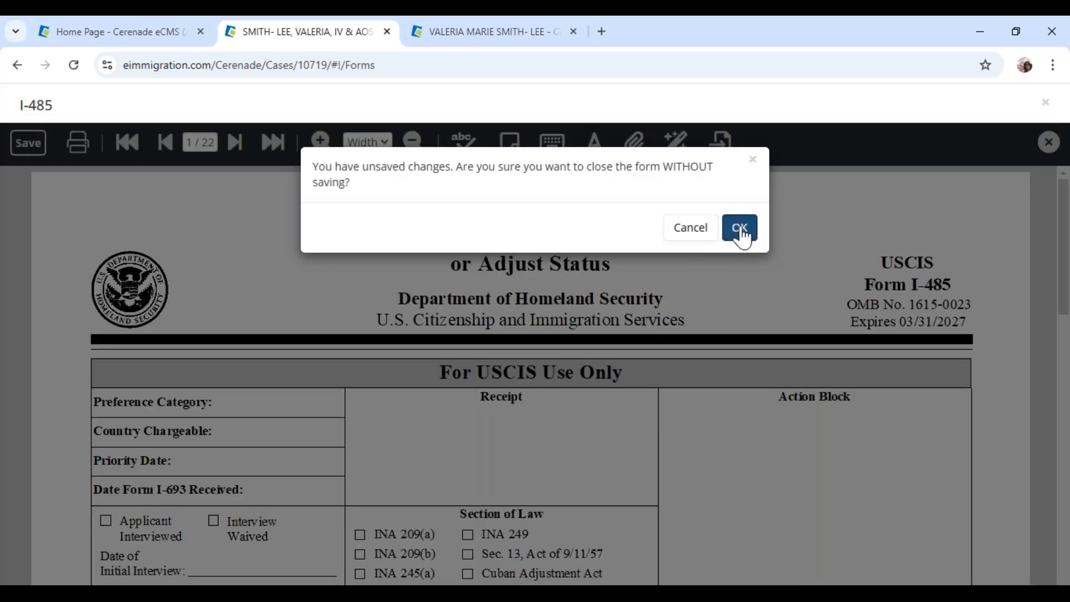
pyautogui.click(740, 228)
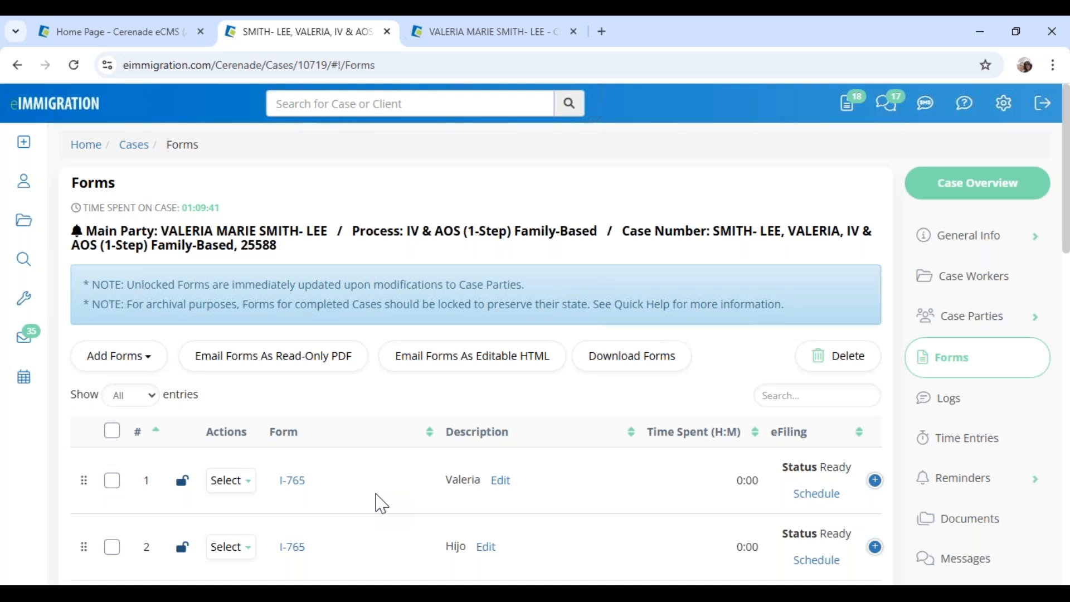